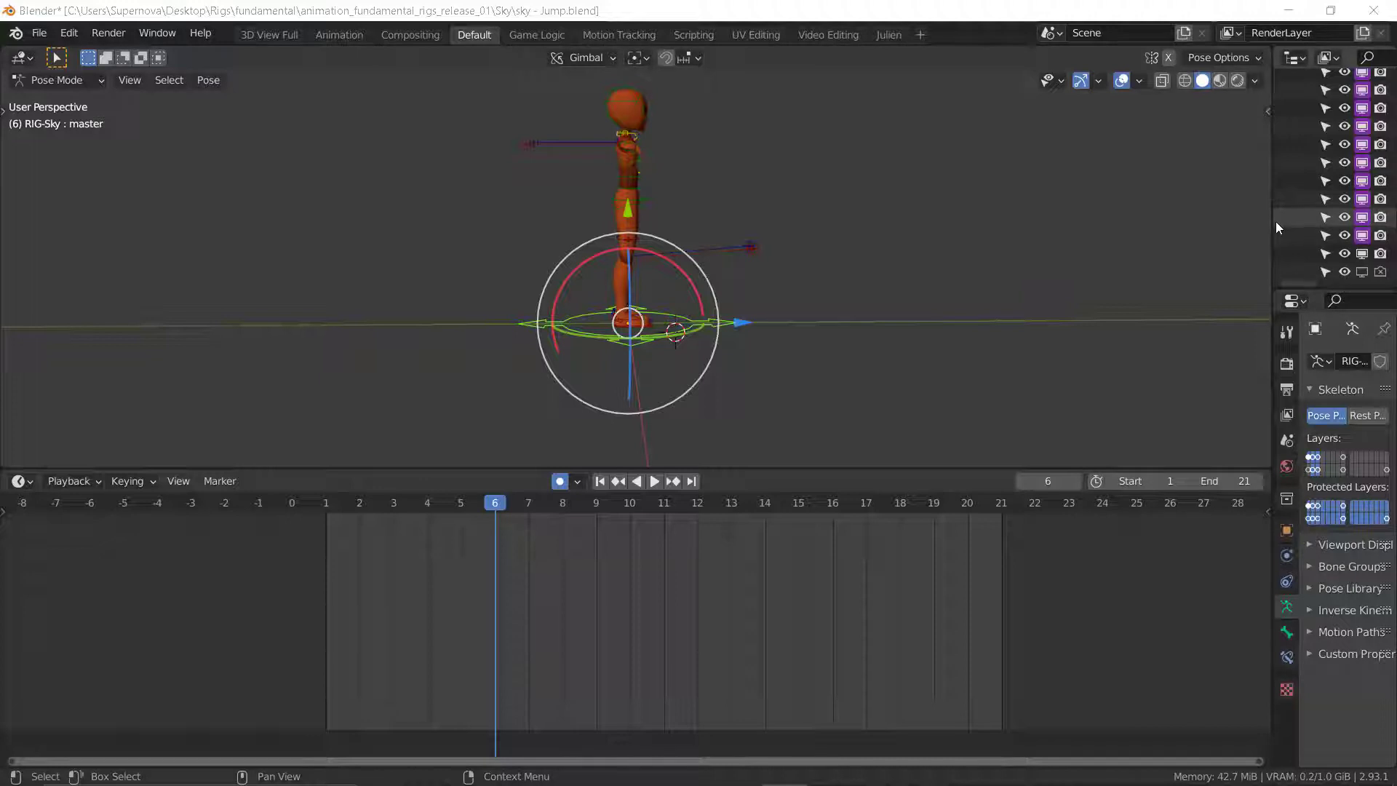
- Widen the outliner and properties area and switch the character rig from Pose Mode to Object Mode
{"action": "left_click_drag", "start_coordinate": [1273, 221], "coordinate": [1132, 279]}
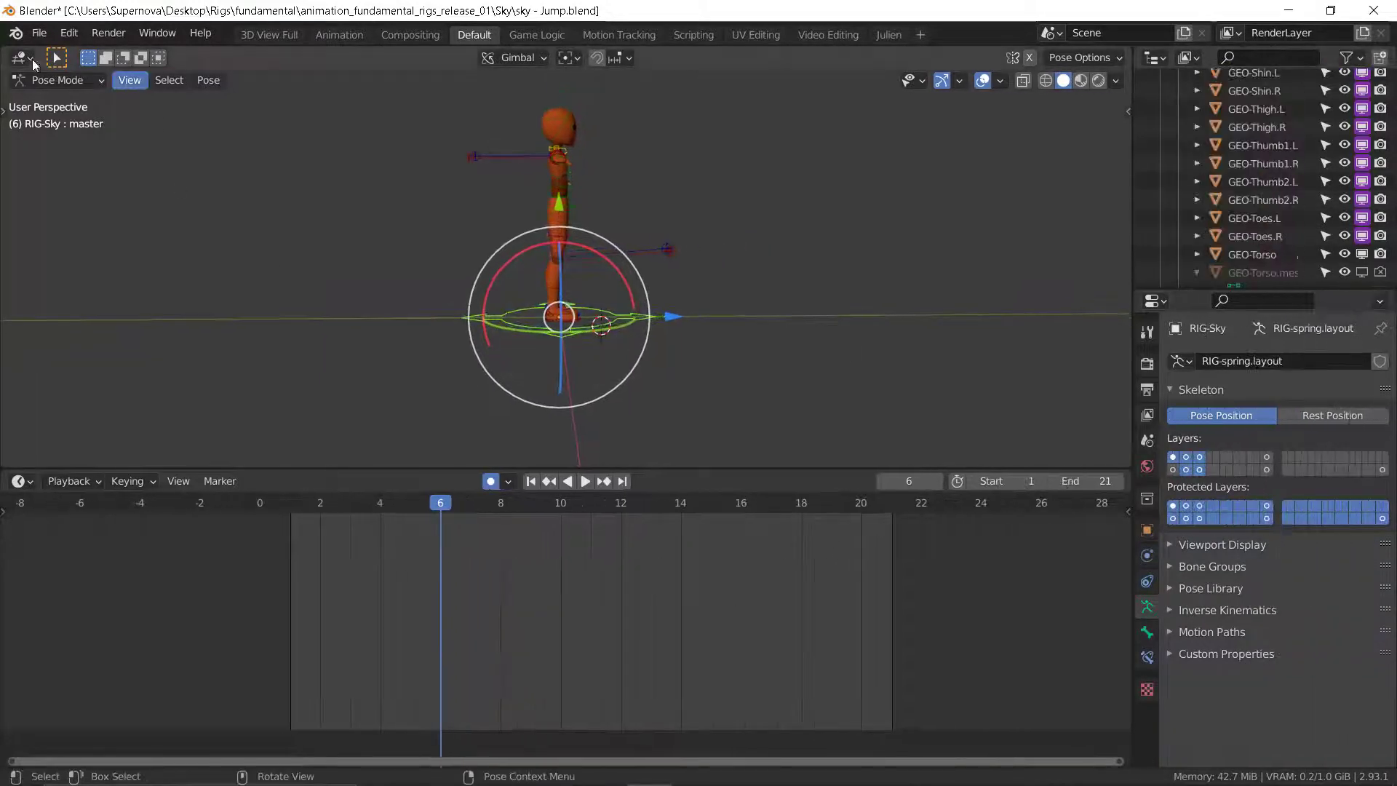
{"action": "left_click", "coordinate": [50, 81]}
{"action": "left_click", "coordinate": [65, 103]}
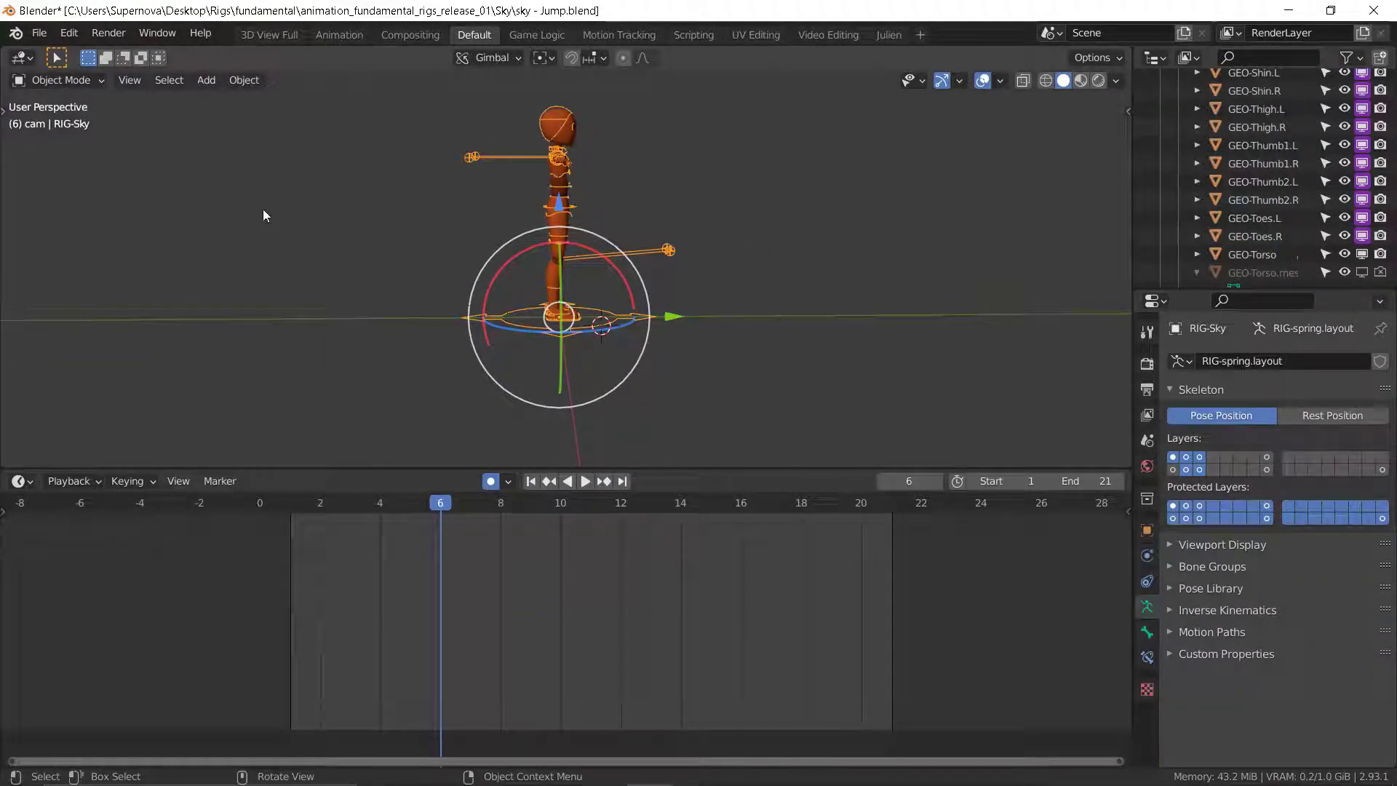
- Add an image empty and load Anticipation Jump Reference.mp4 from the references folder into it
{"action": "left_click", "coordinate": [233, 101]}
{"action": "left_click", "coordinate": [206, 80]}
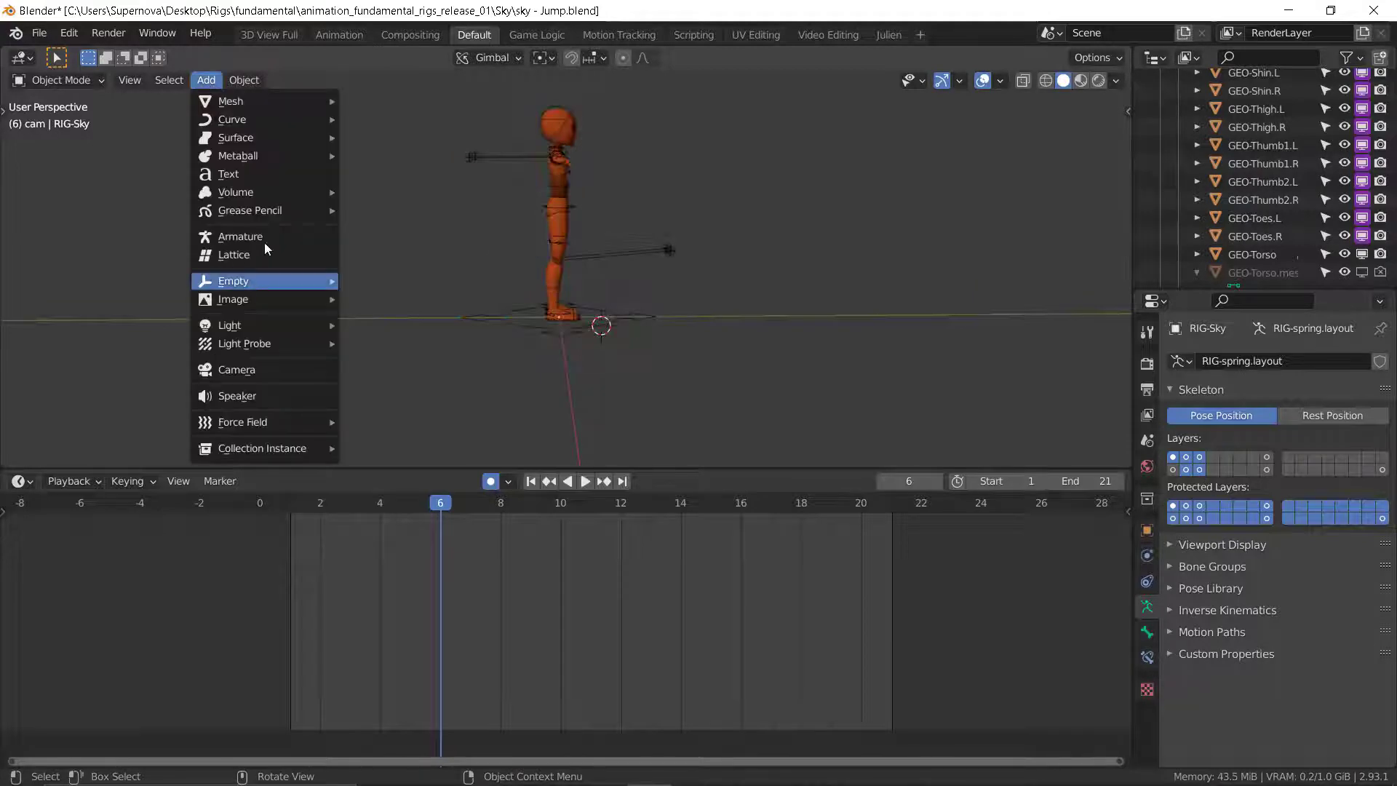
{"action": "mouse_move", "coordinate": [256, 279]}
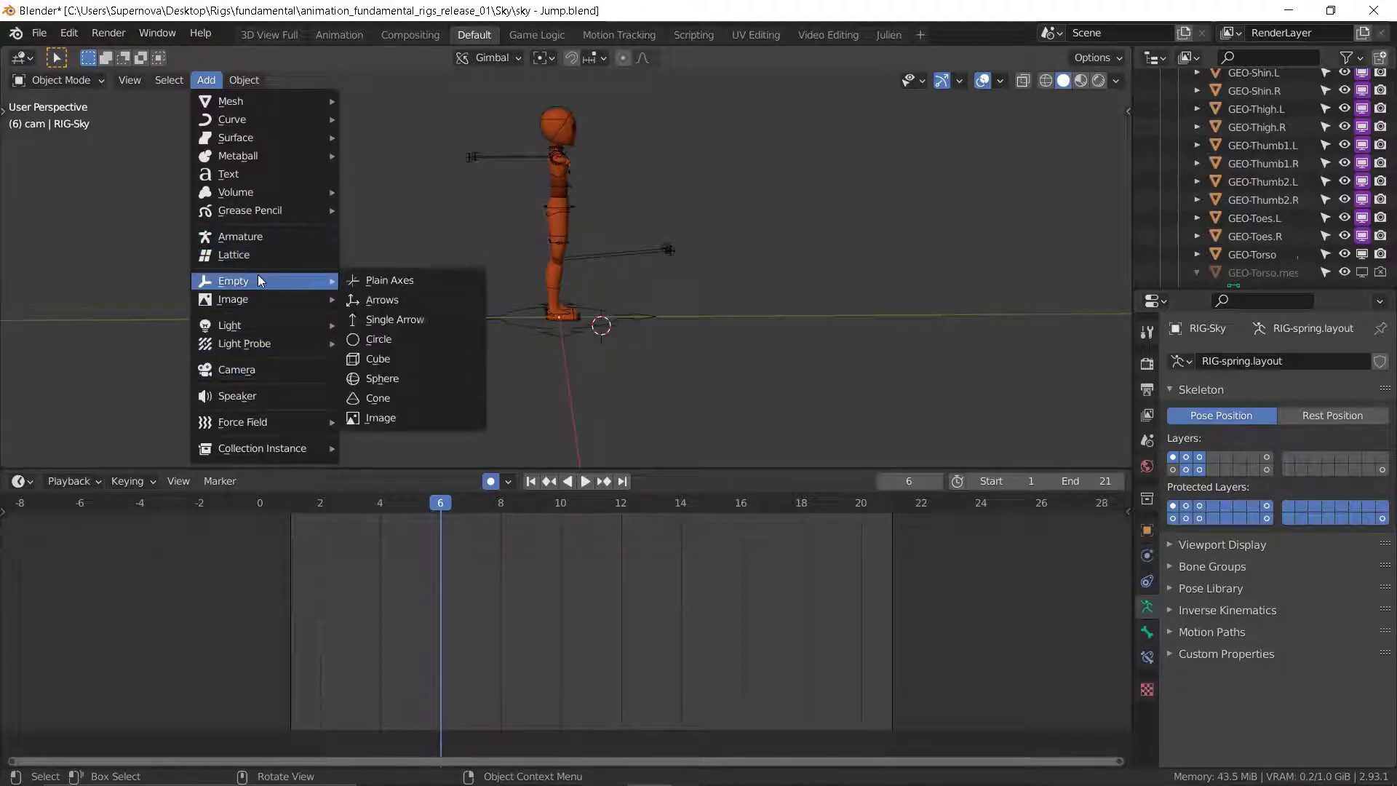
{"action": "left_click", "coordinate": [396, 414]}
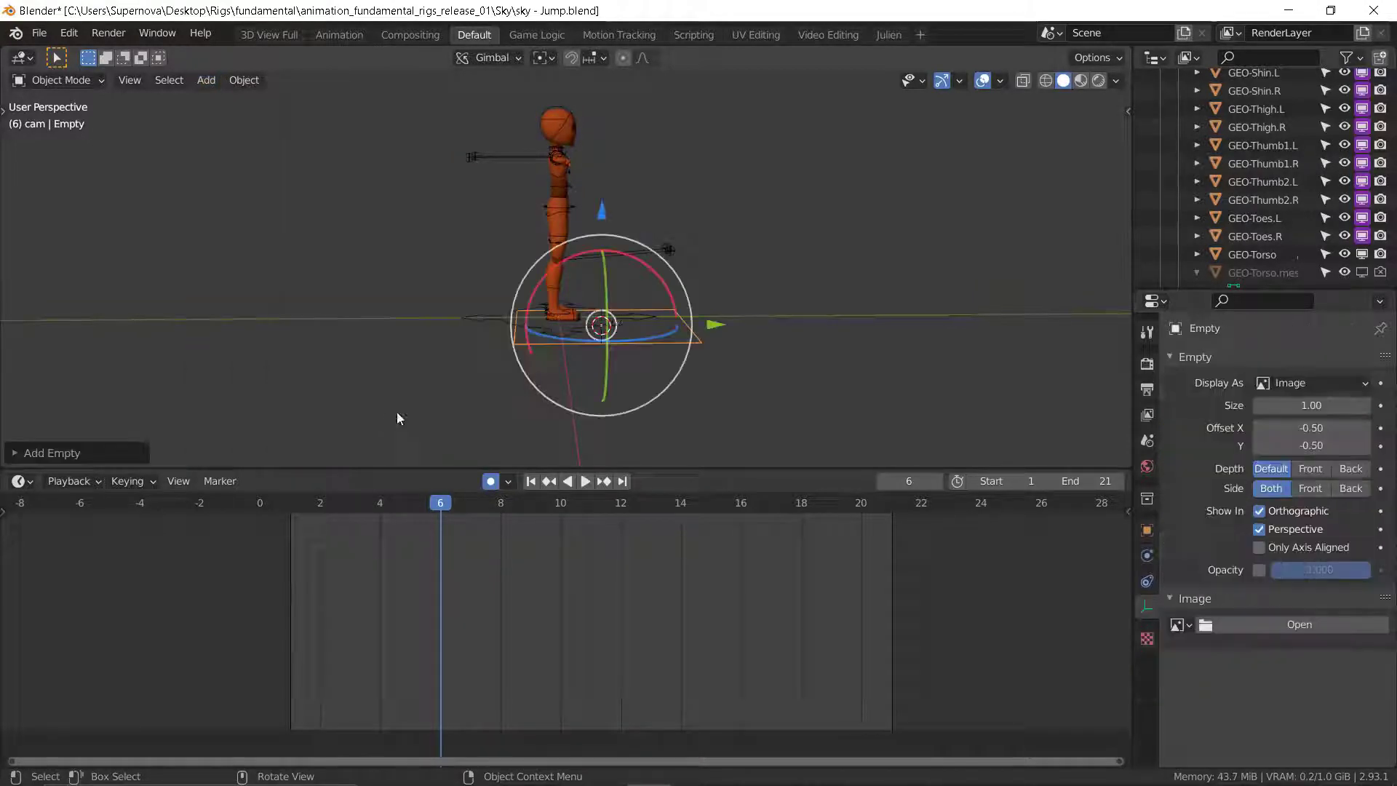
{"action": "left_click", "coordinate": [1252, 626]}
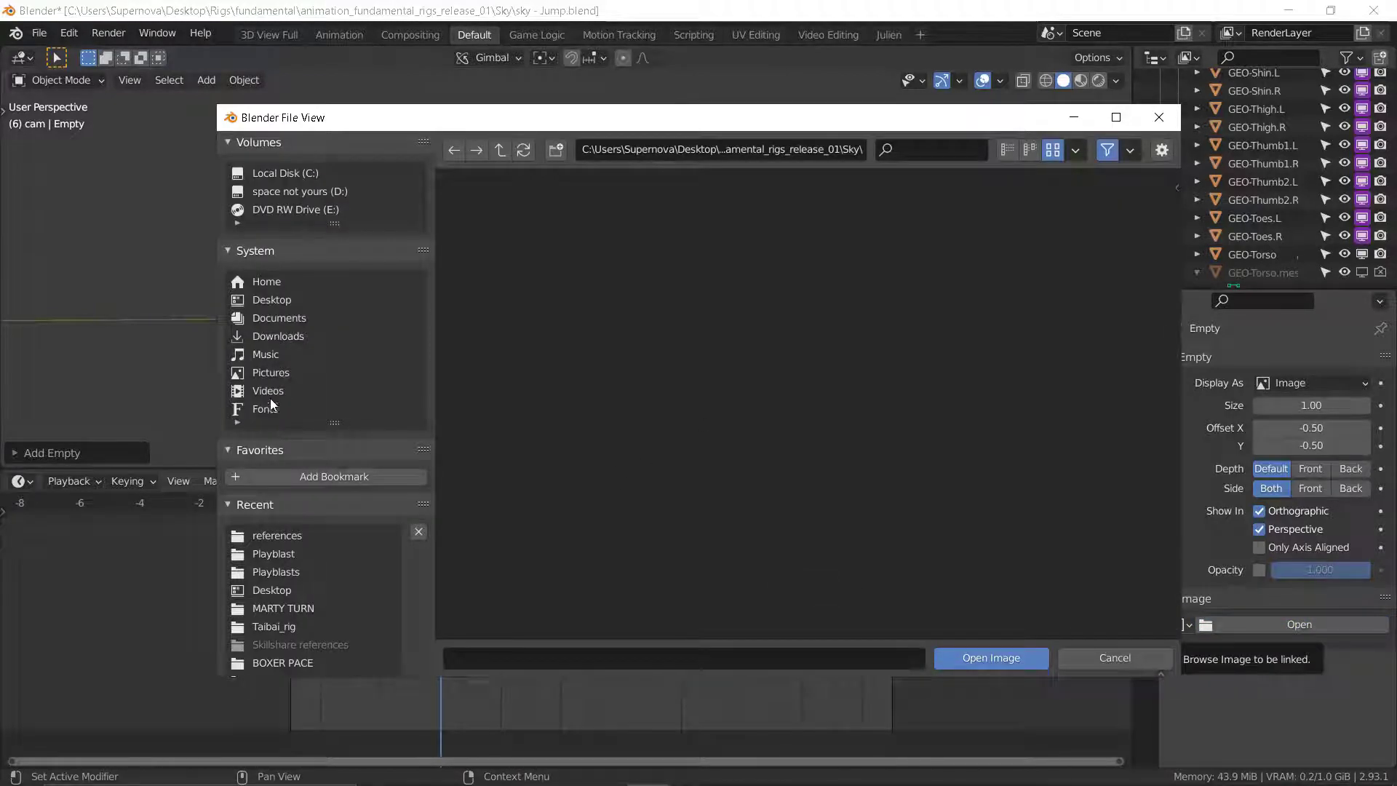
{"action": "left_click", "coordinate": [282, 536]}
{"action": "left_click", "coordinate": [529, 368]}
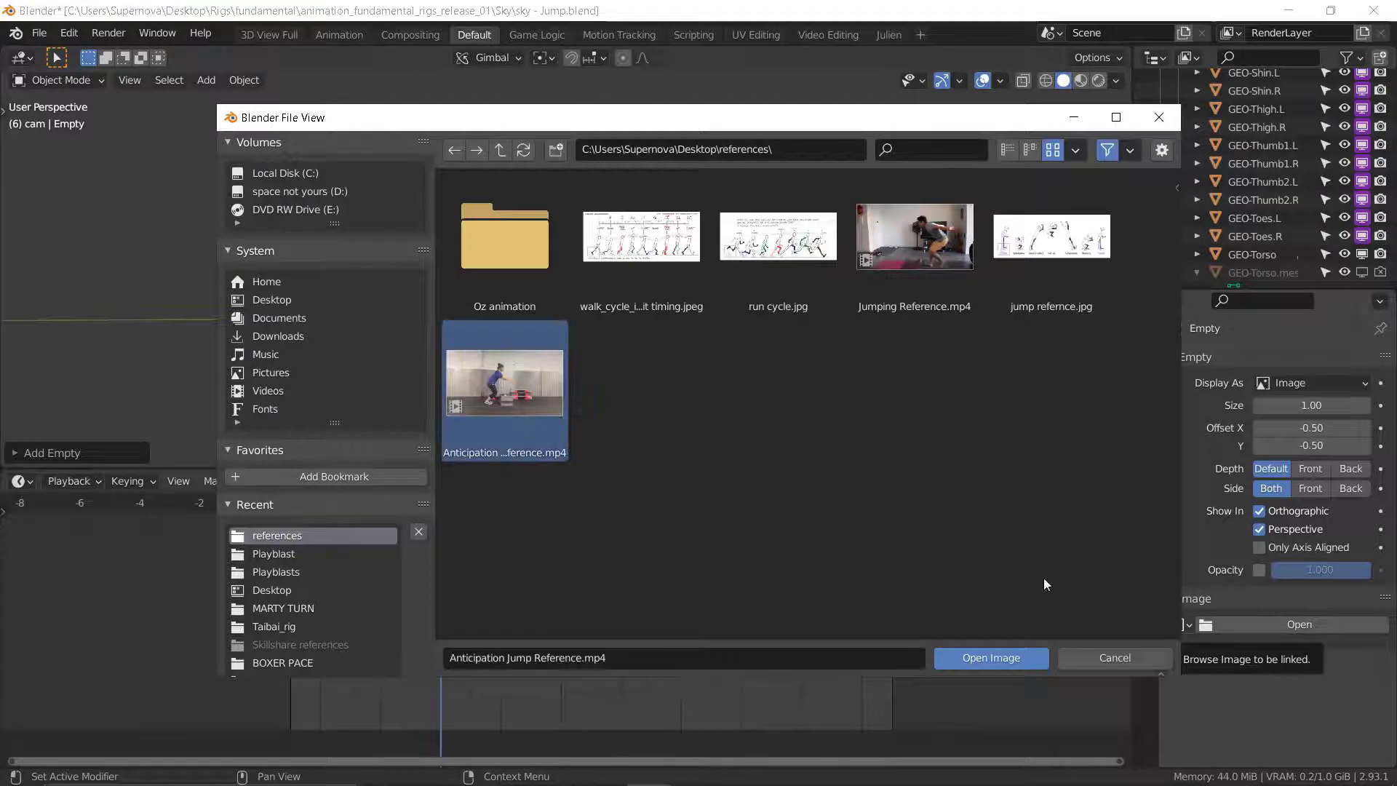
{"action": "left_click", "coordinate": [1015, 663]}
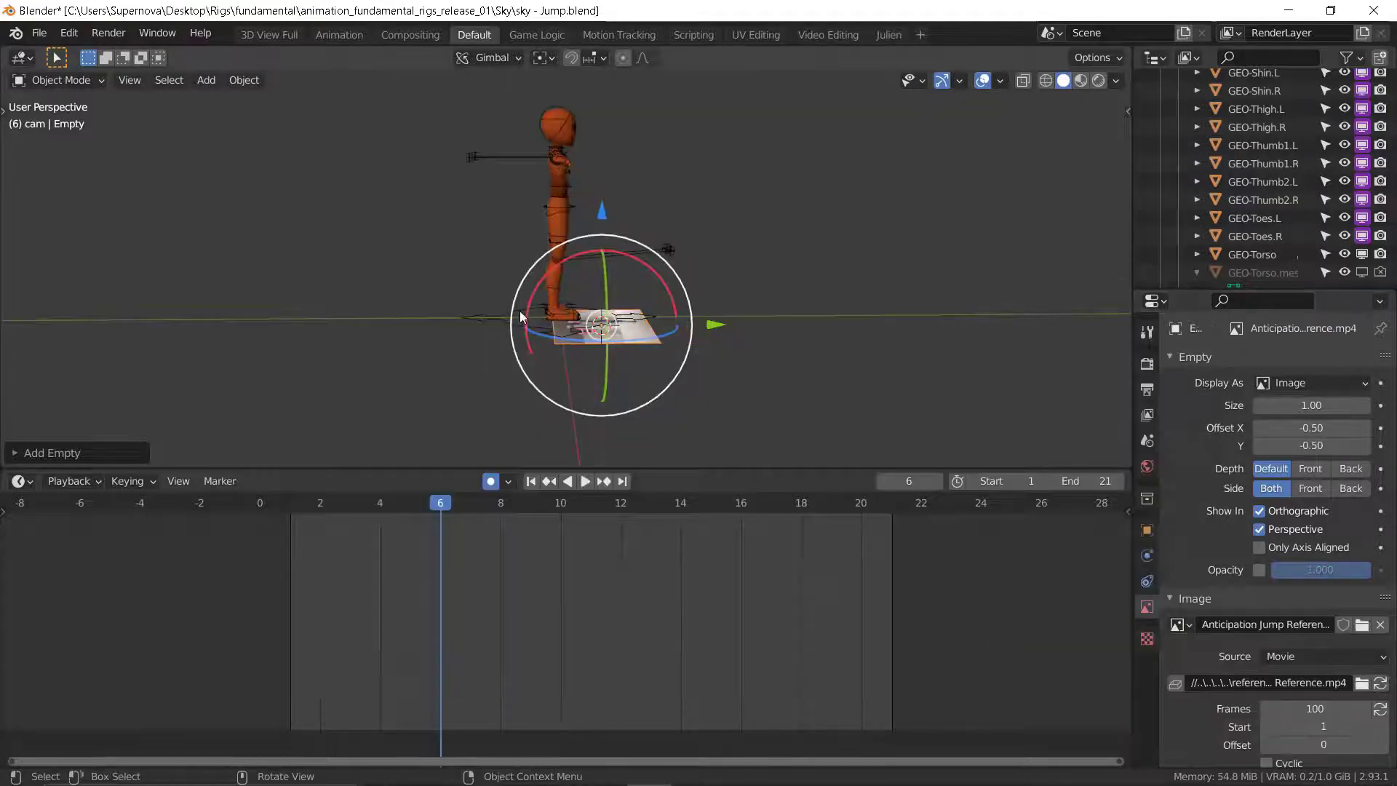
- Set the reference image empty's depth to Back and its visible side to Front
{"action": "middle_click_drag", "start_coordinate": [521, 312], "coordinate": [569, 377]}
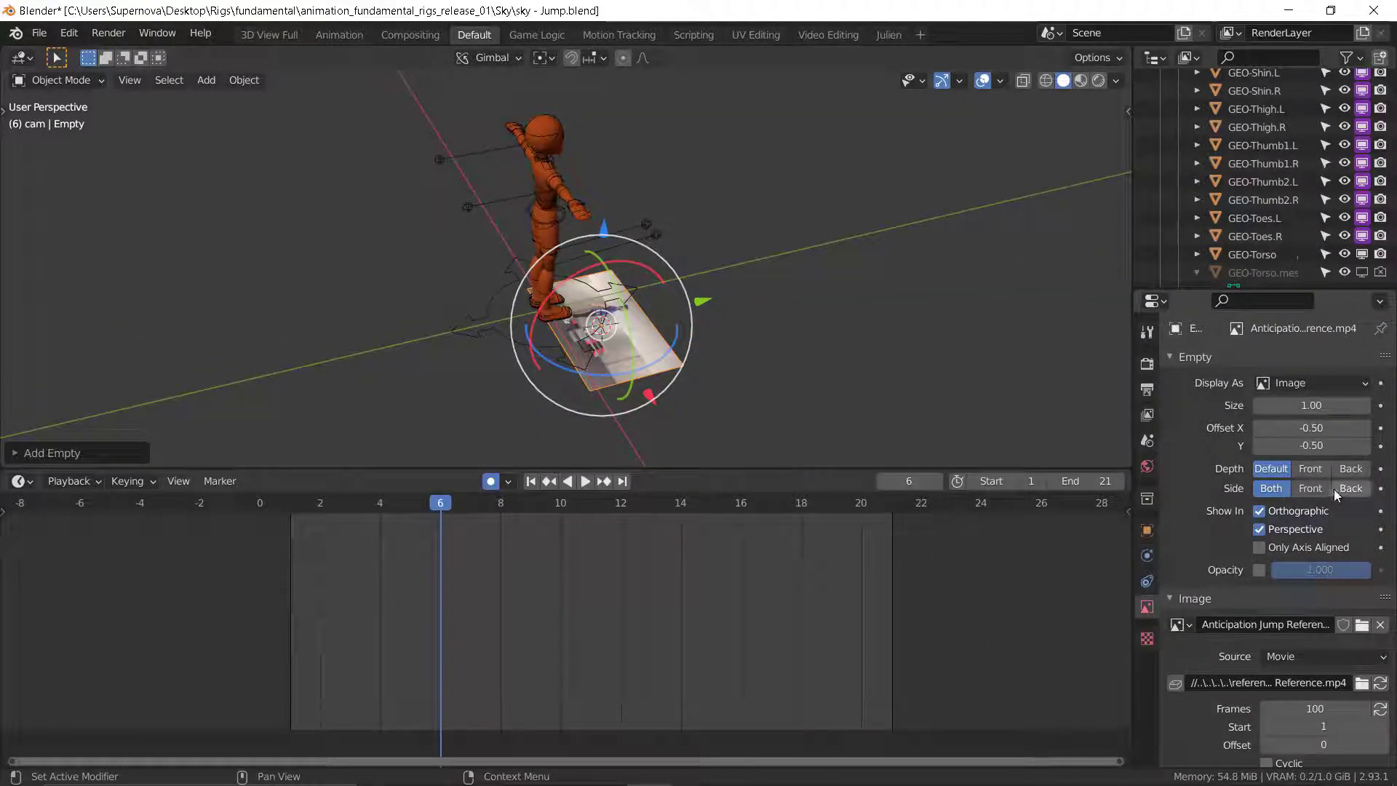
{"action": "left_click", "coordinate": [1347, 468]}
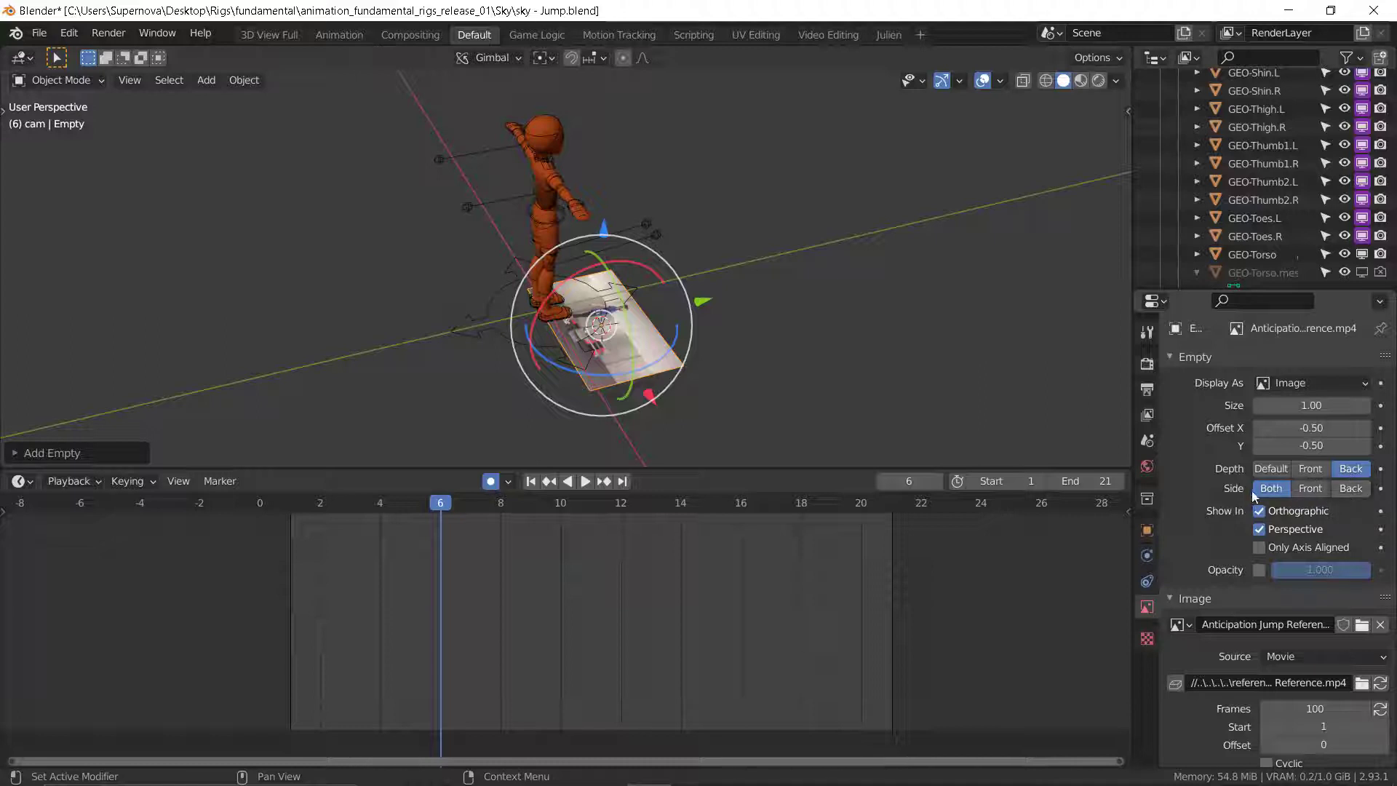
{"action": "left_click", "coordinate": [1310, 488]}
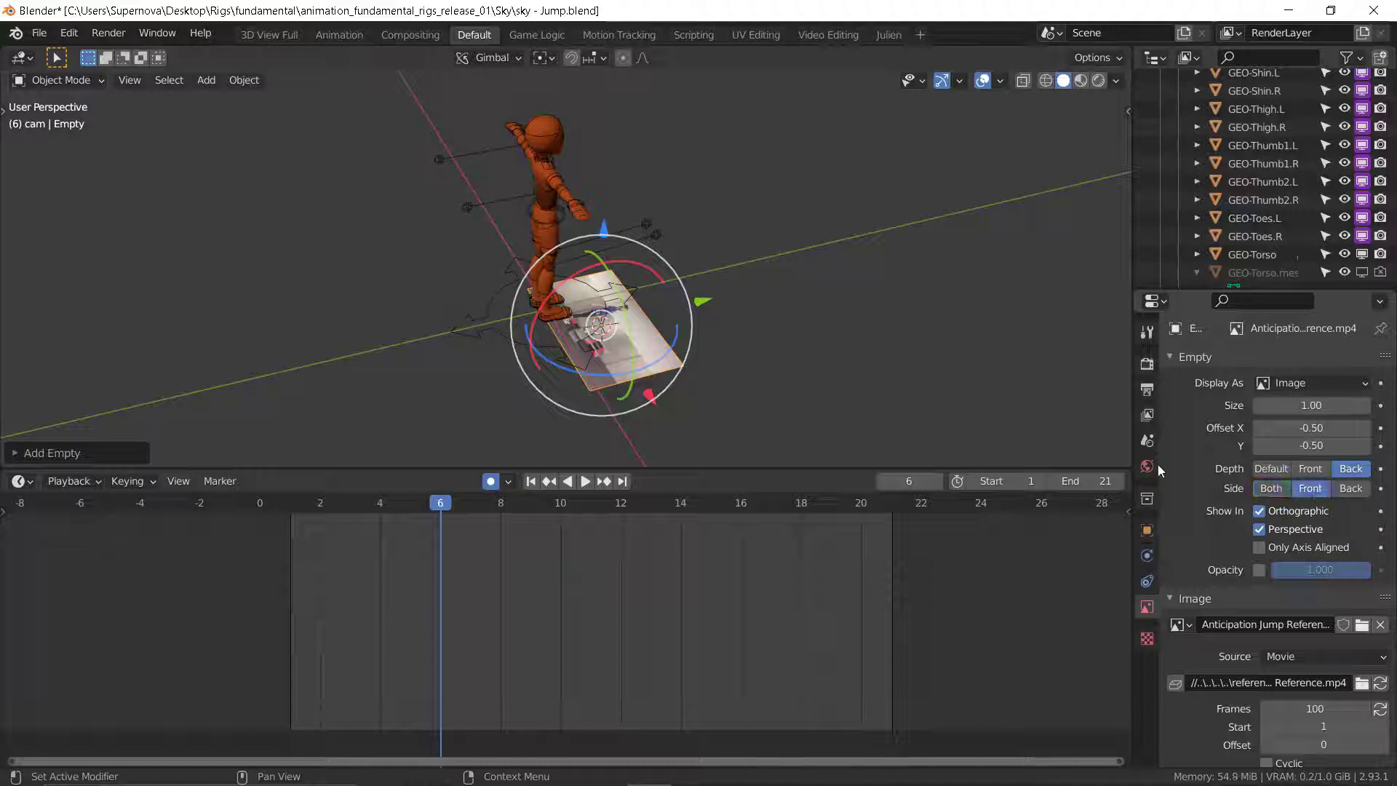
- Rotate the reference image upright so it faces the character's side view, and move it behind the character
{"action": "middle_click_drag", "start_coordinate": [742, 407], "coordinate": [785, 317]}
{"action": "left_click_drag", "start_coordinate": [654, 294], "coordinate": [697, 416]}
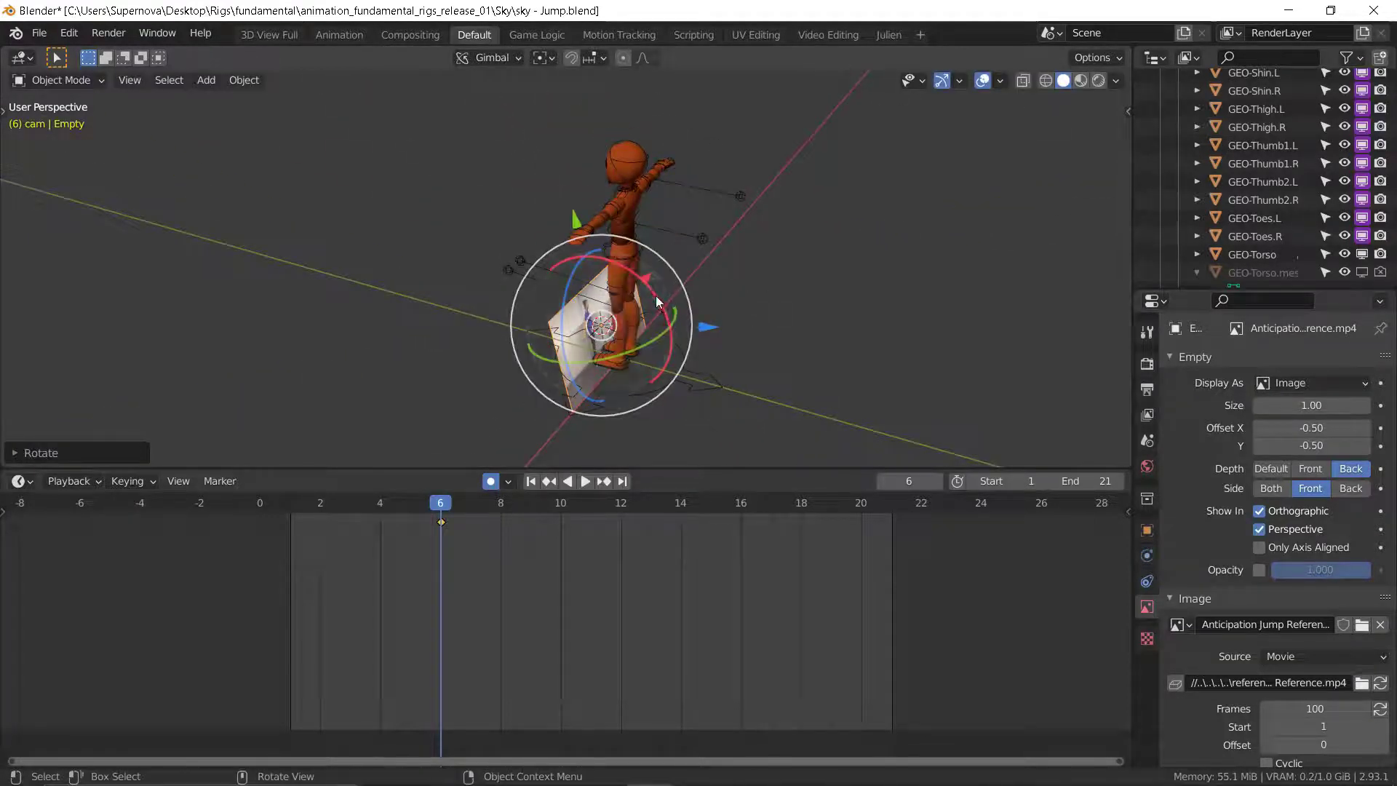
{"action": "left_click_drag", "start_coordinate": [657, 302], "coordinate": [650, 344]}
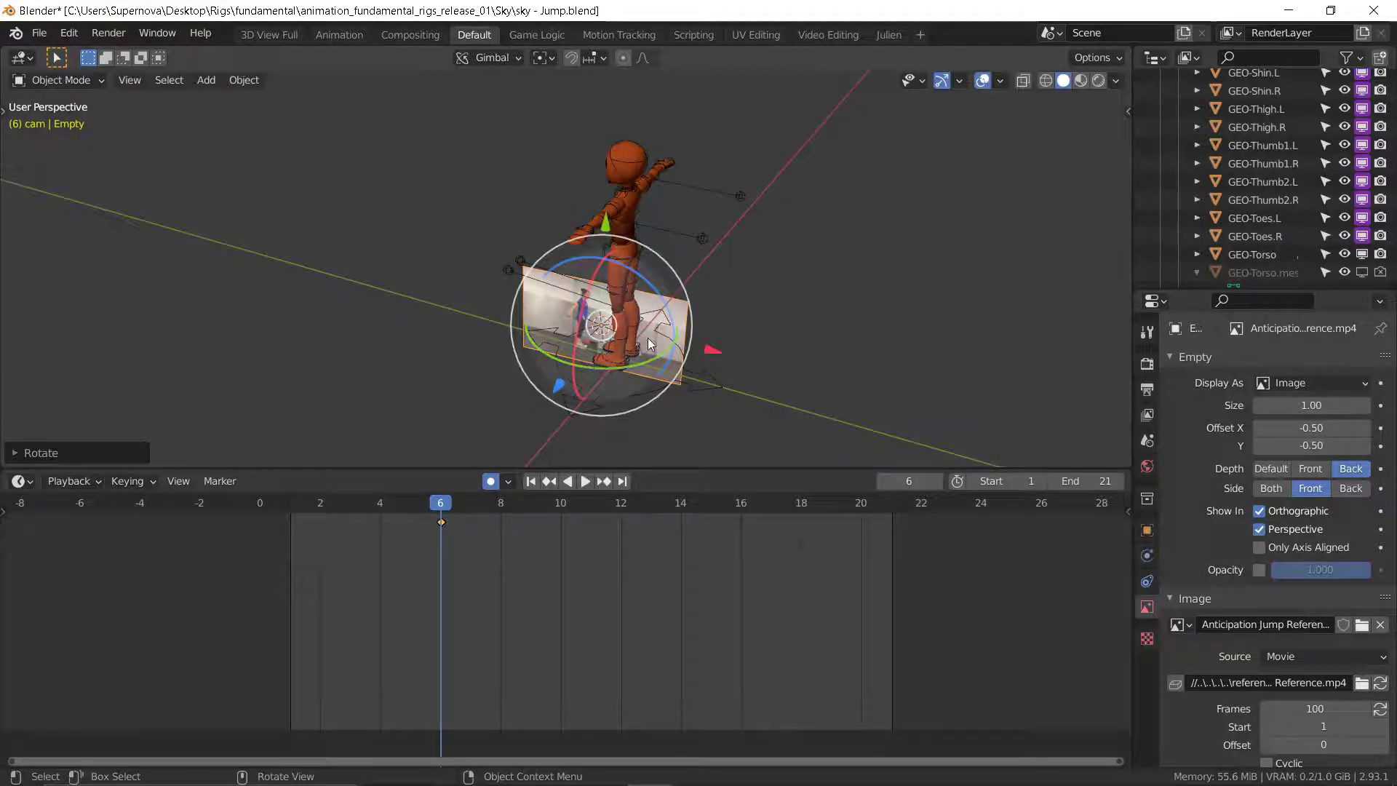
{"action": "middle_click_drag", "start_coordinate": [650, 344], "coordinate": [618, 356]}
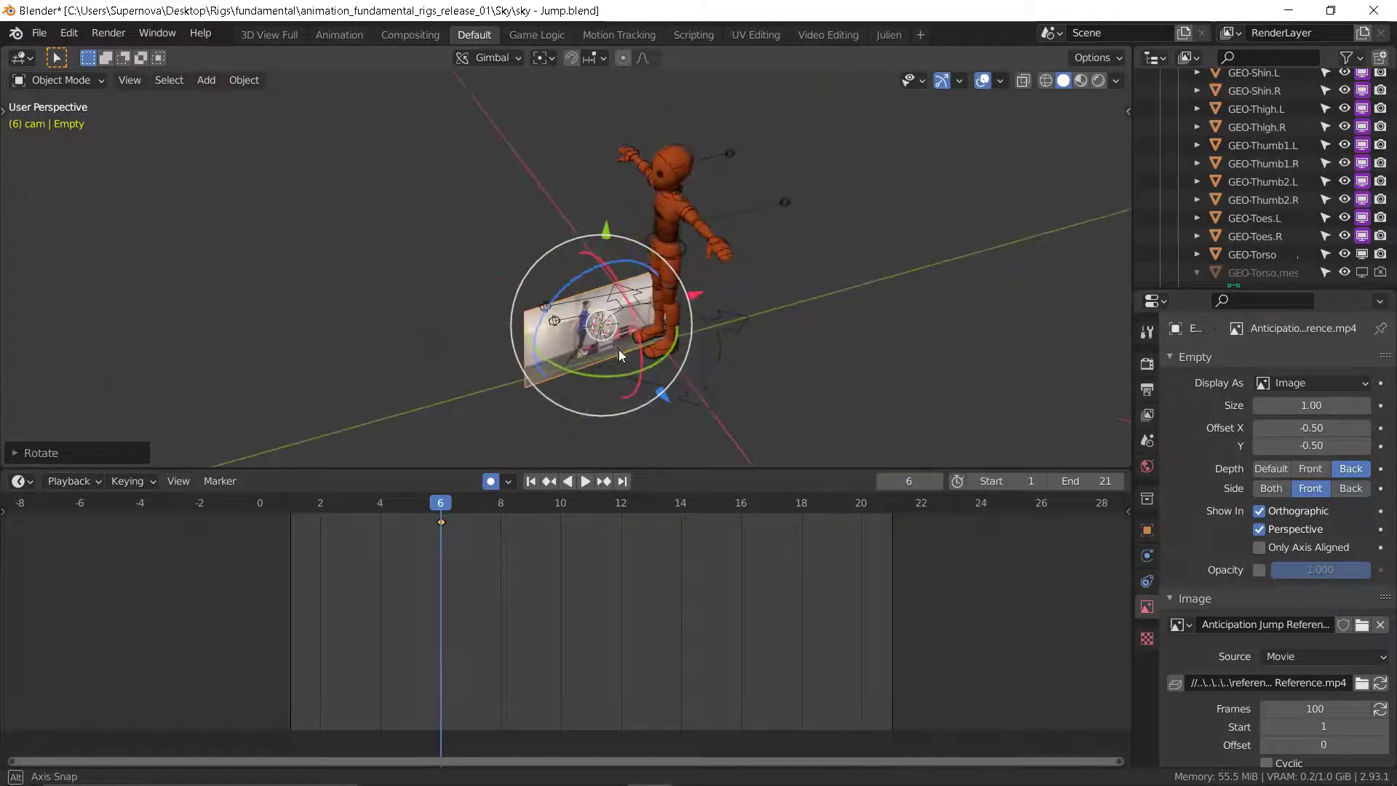
{"action": "left_click_drag", "start_coordinate": [639, 374], "coordinate": [556, 365]}
{"action": "middle_click_drag", "start_coordinate": [412, 312], "coordinate": [651, 304]}
{"action": "left_click_drag", "start_coordinate": [504, 366], "coordinate": [685, 293]}
{"action": "mouse_move", "coordinate": [537, 303]}
{"action": "middle_mouse_down"}
{"action": "mouse_move", "coordinate": [572, 300]}
{"action": "mouse_move", "coordinate": [538, 277]}
{"action": "middle_mouse_up"}
- Enlarge the reference image to a scale of about 2.57 and shift it up and behind the character's back
{"action": "key", "text": "s"}
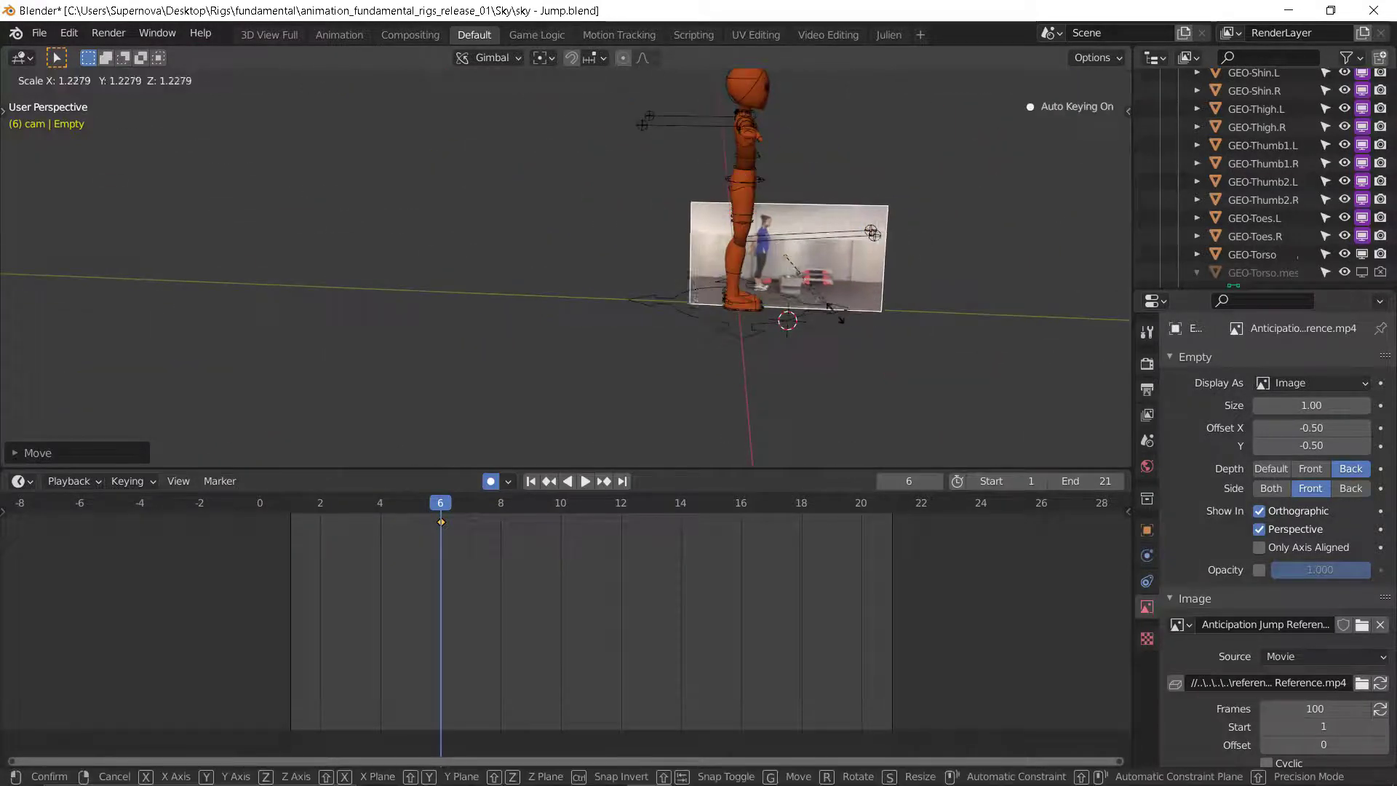
{"action": "left_click", "coordinate": [889, 368]}
{"action": "middle_click_drag", "start_coordinate": [701, 280], "coordinate": [642, 374], "text": "shift"}
{"action": "left_click_drag", "start_coordinate": [738, 223], "coordinate": [713, 117]}
{"action": "middle_click_drag", "start_coordinate": [680, 309], "coordinate": [652, 280]}
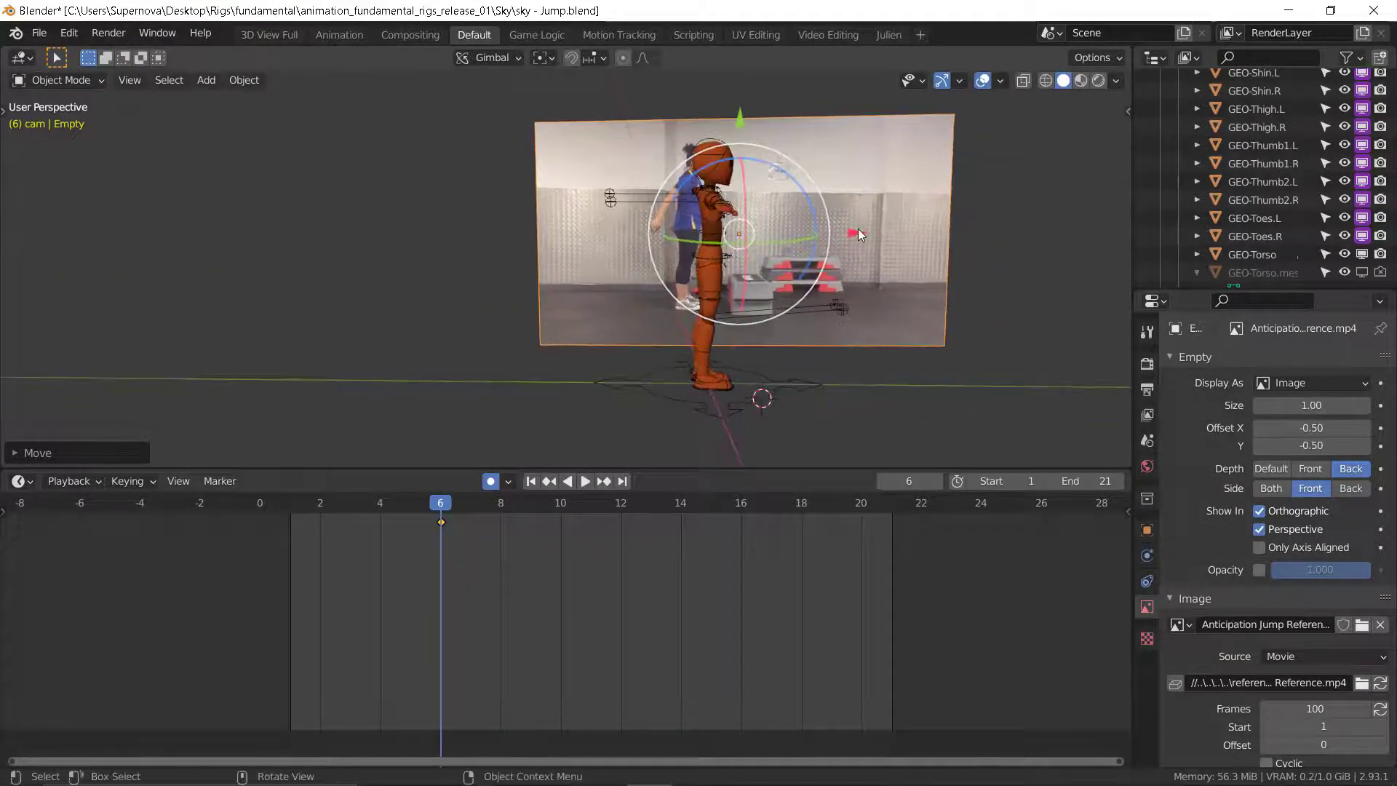
{"action": "left_click_drag", "start_coordinate": [860, 233], "coordinate": [651, 234]}
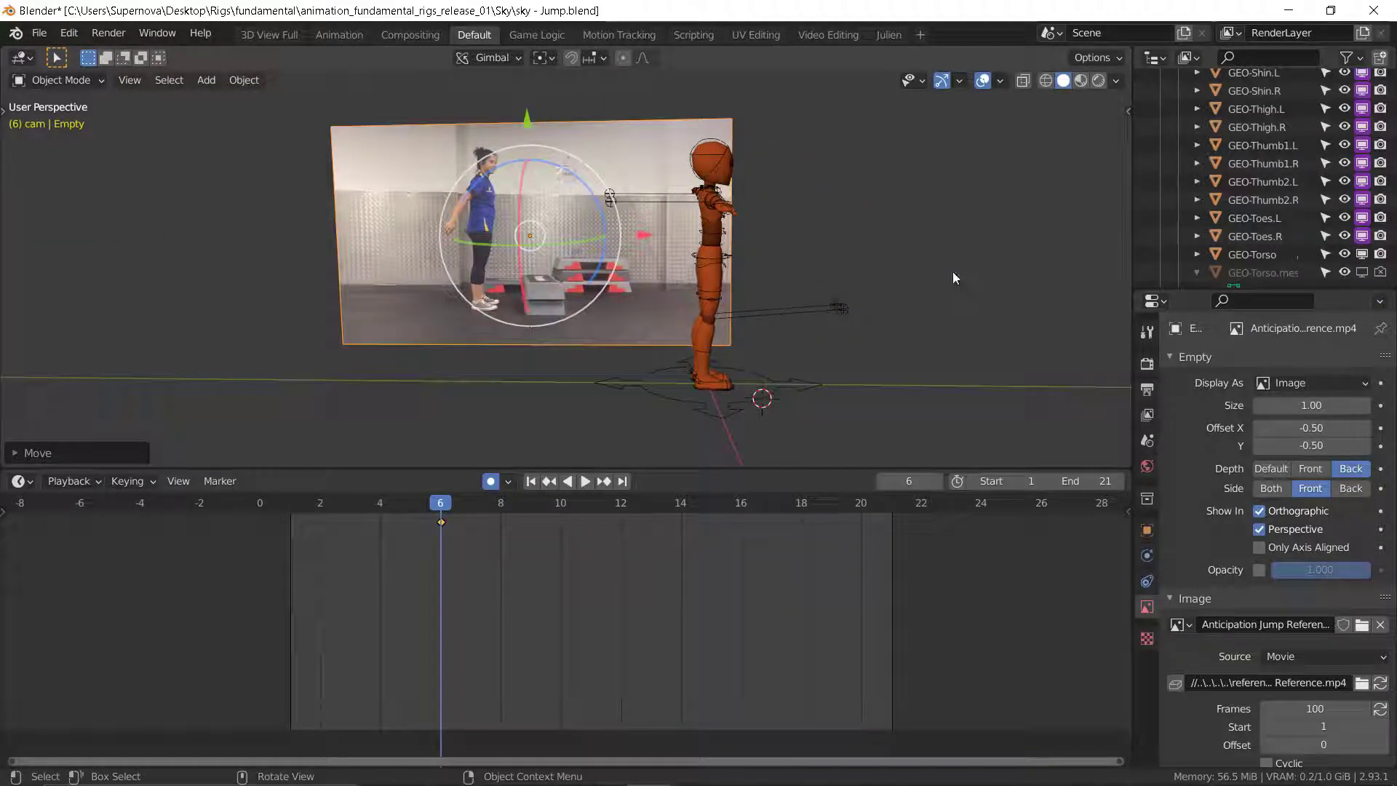
- Set the reference image's rotation to exactly 90° in X, 0° in Y and -270° in Z
{"action": "key", "text": "n"}
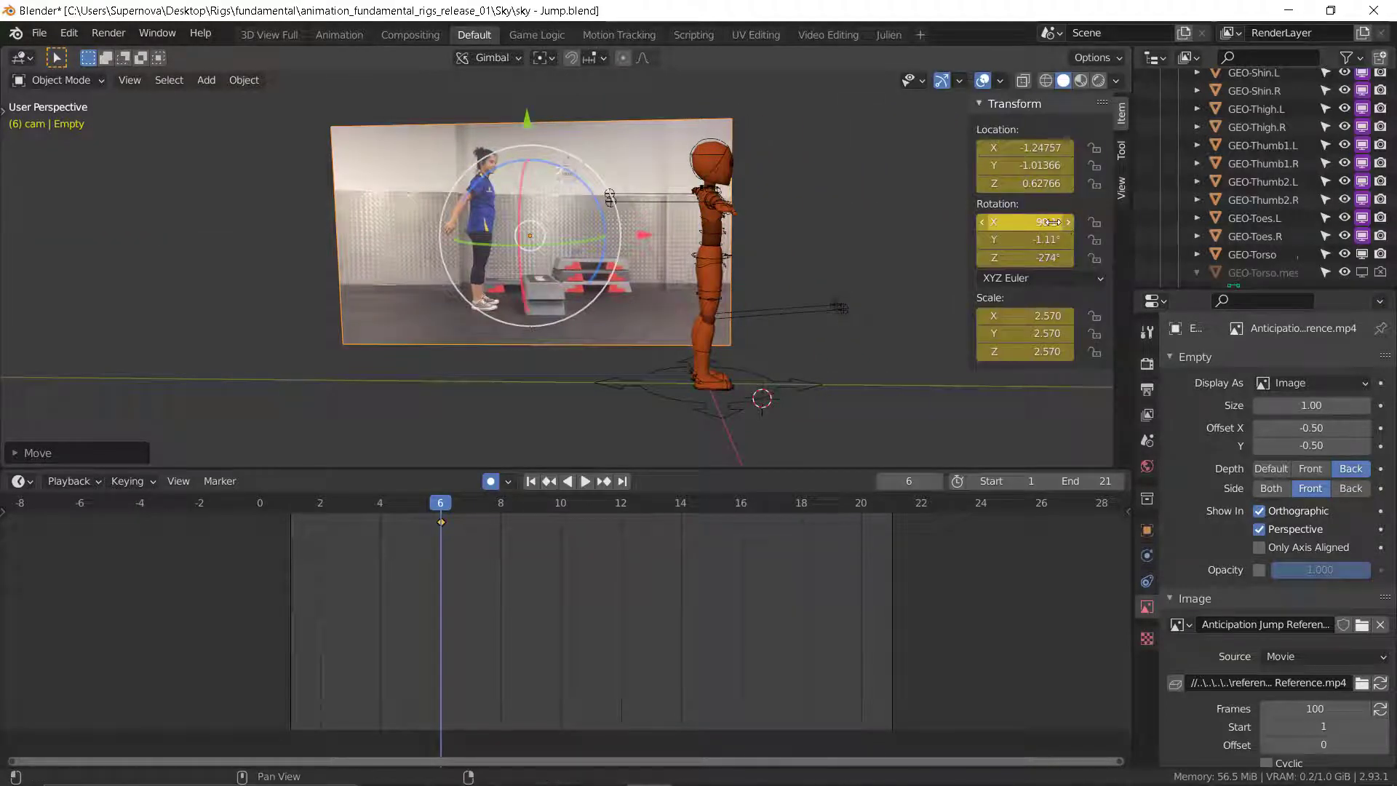
{"action": "double_click", "coordinate": [1052, 222]}
{"action": "type", "text": "90"}
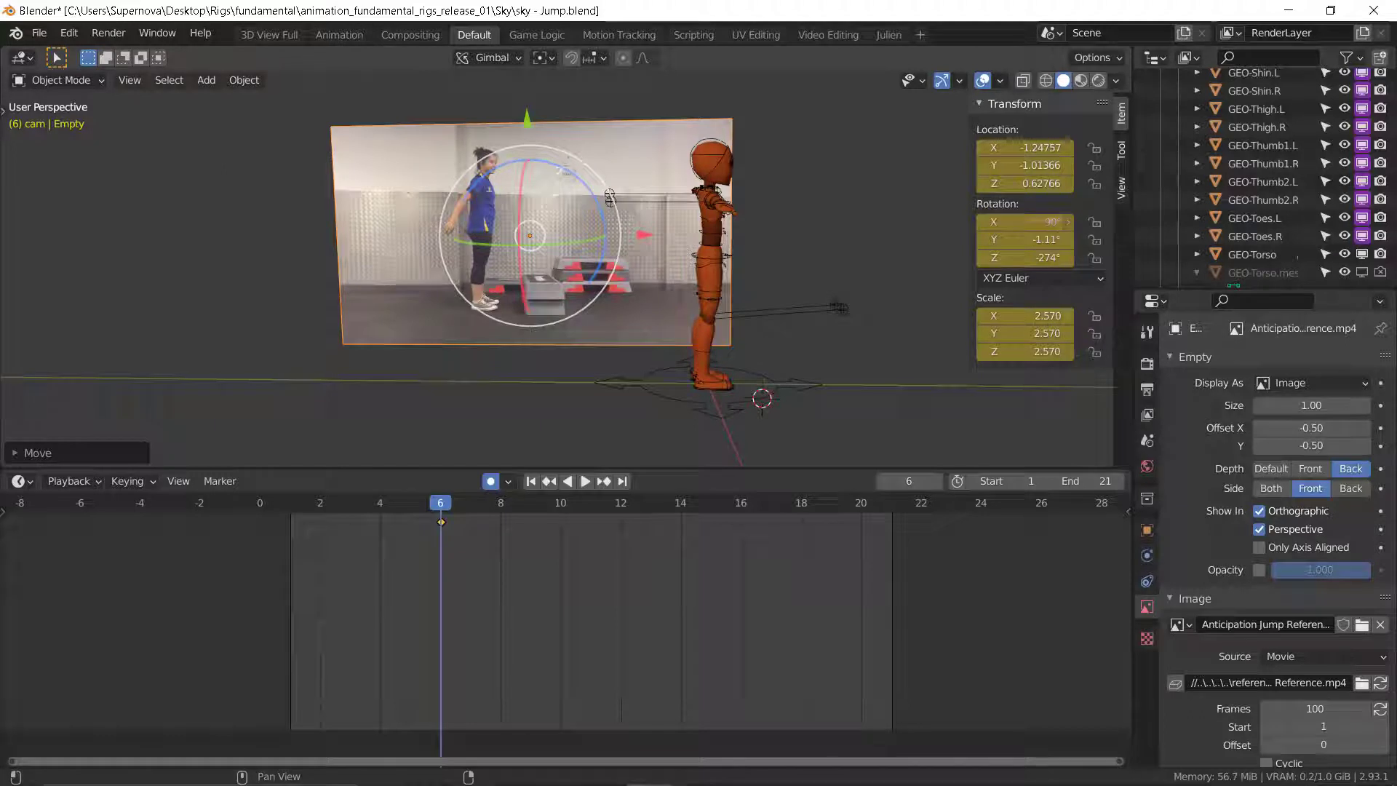
{"action": "key", "text": "Tab"}
{"action": "type", "text": "0"}
{"action": "key", "text": "Tab"}
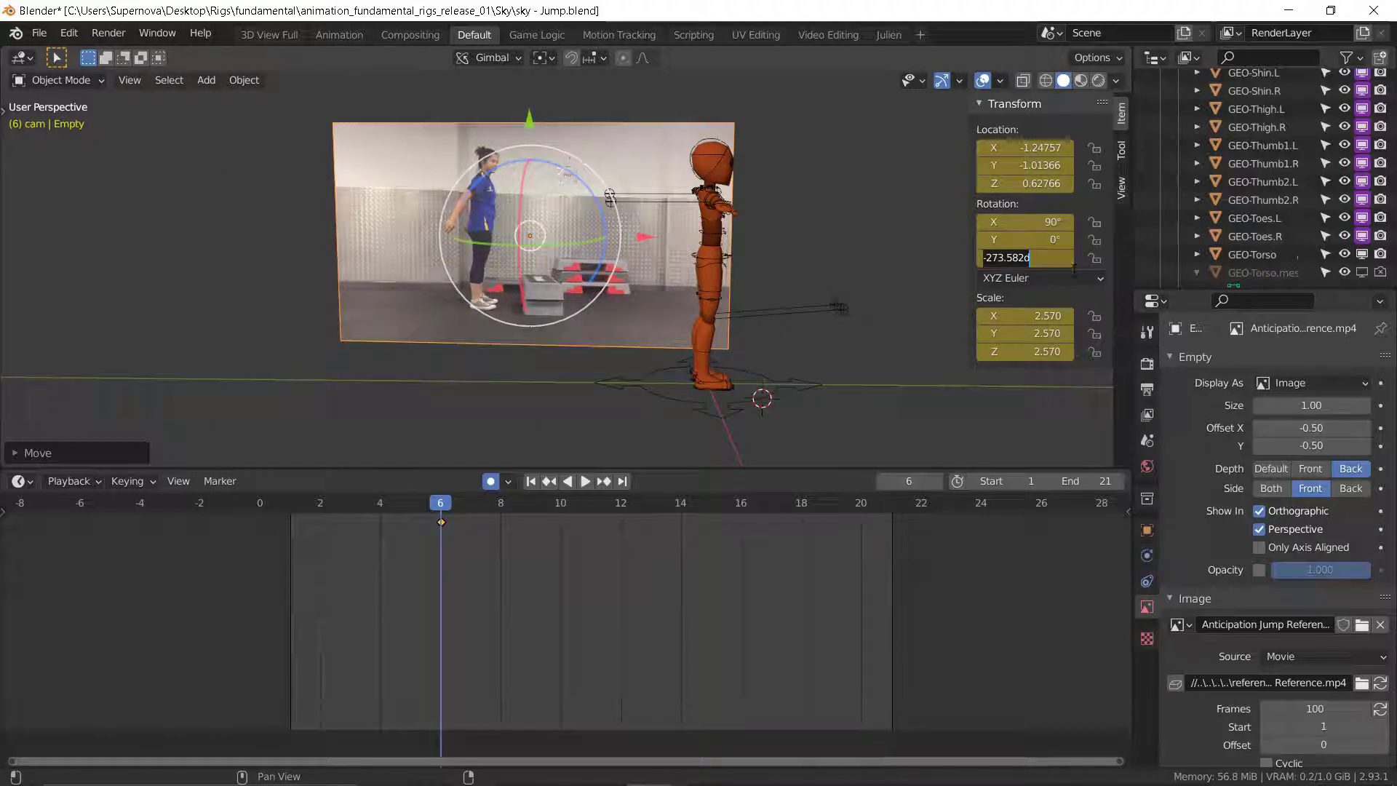
{"action": "key", "text": "BackSpace"}
{"action": "type", "text": "-270"}
{"action": "key", "text": "Return"}
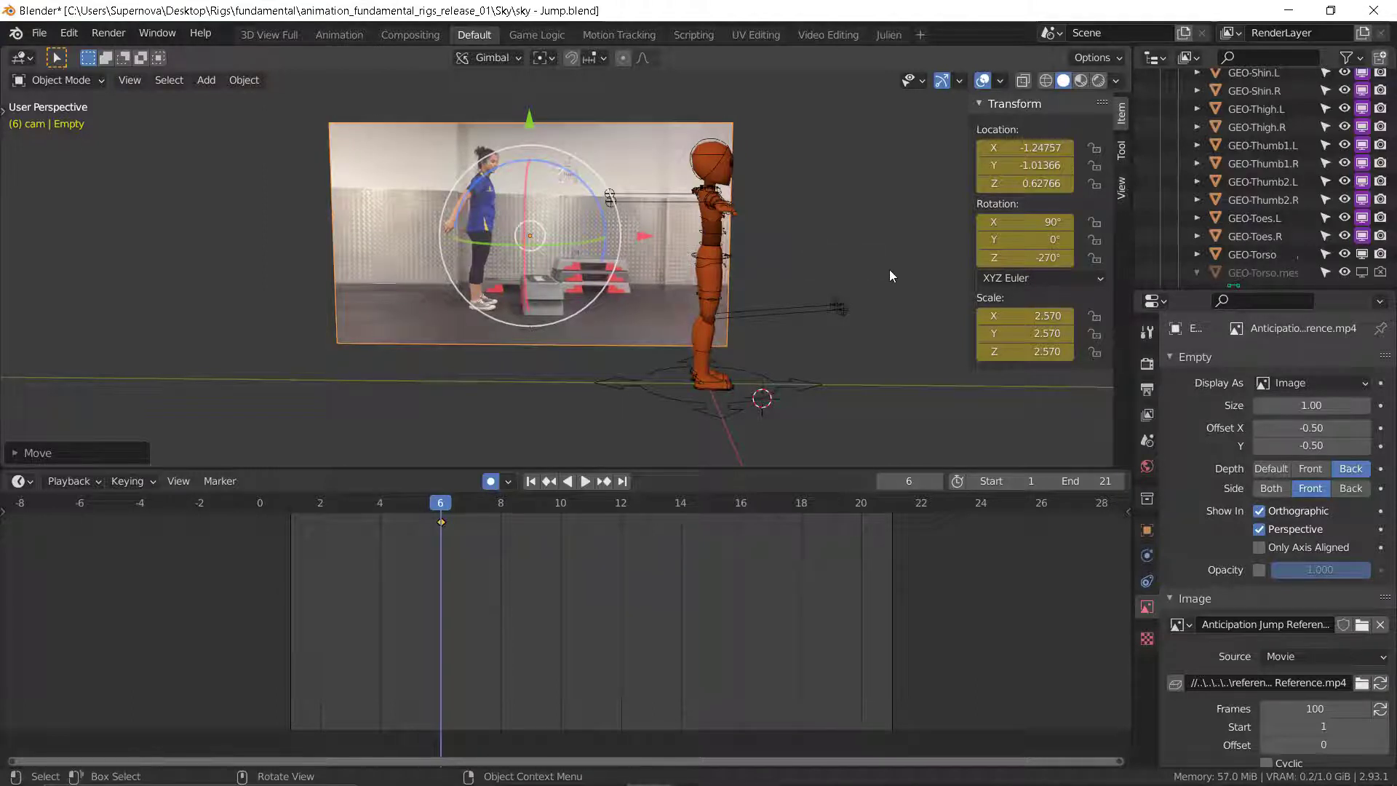
{"action": "key", "text": "n"}
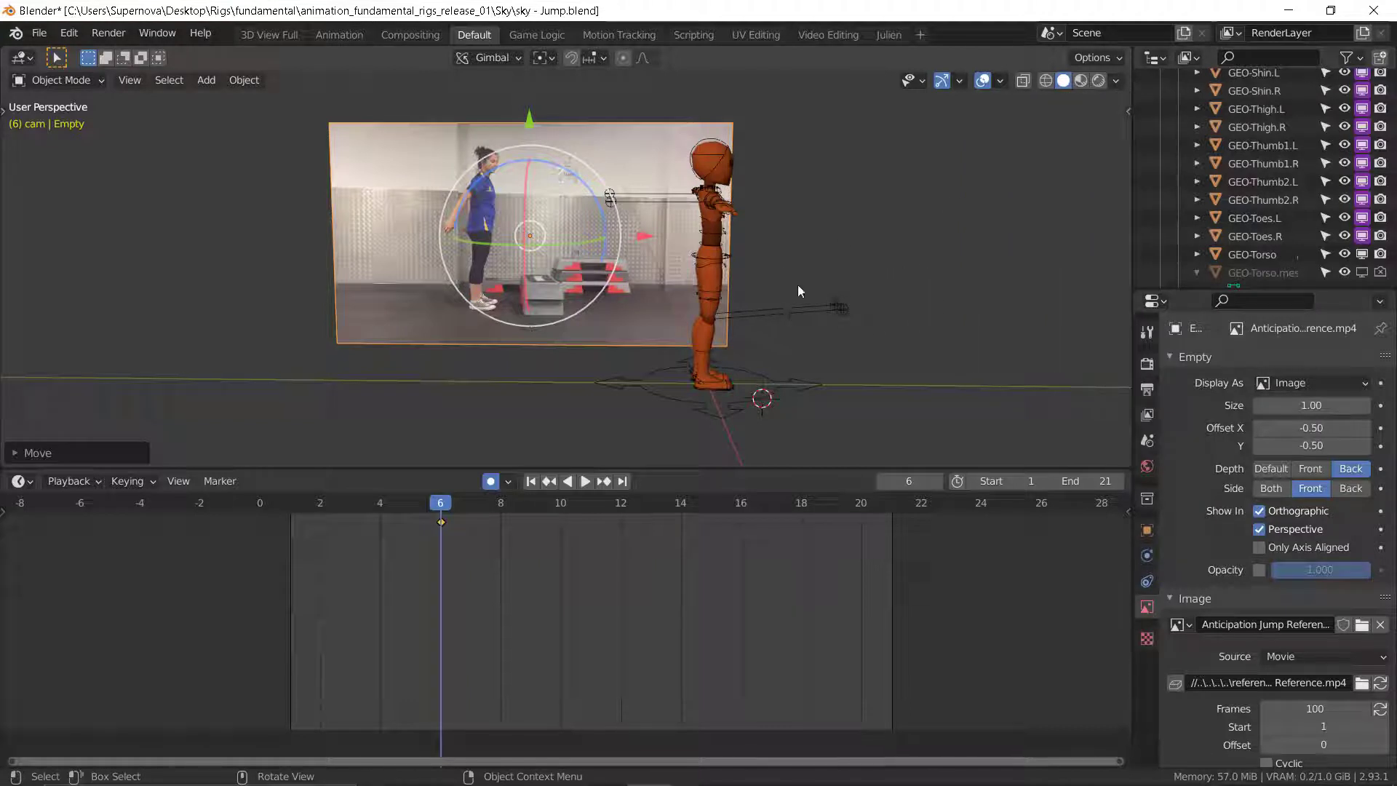
- Add a cube mesh to the scene and scale it down to a small box
{"action": "middle_click_drag", "start_coordinate": [863, 283], "coordinate": [732, 290]}
{"action": "left_click", "coordinate": [692, 394]}
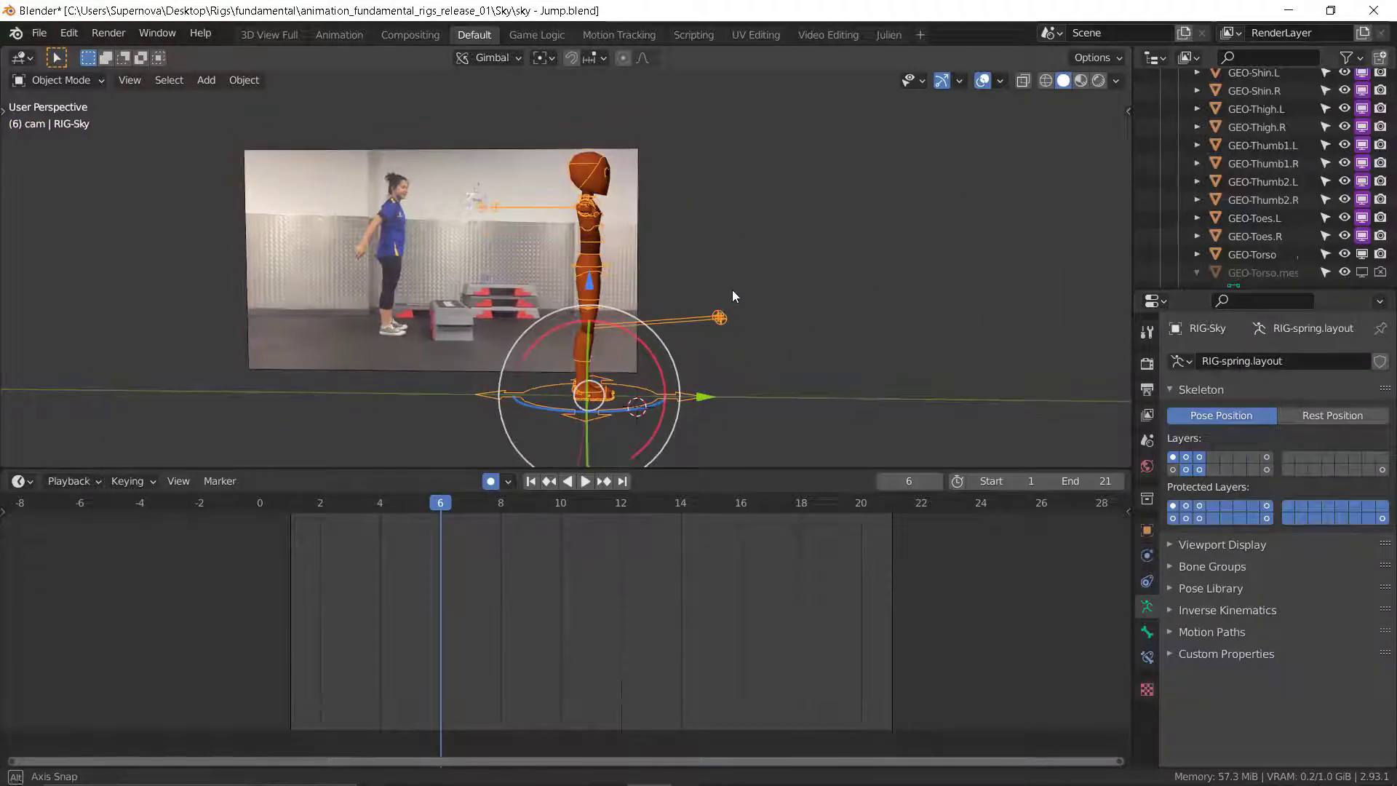
{"action": "left_click", "coordinate": [801, 205]}
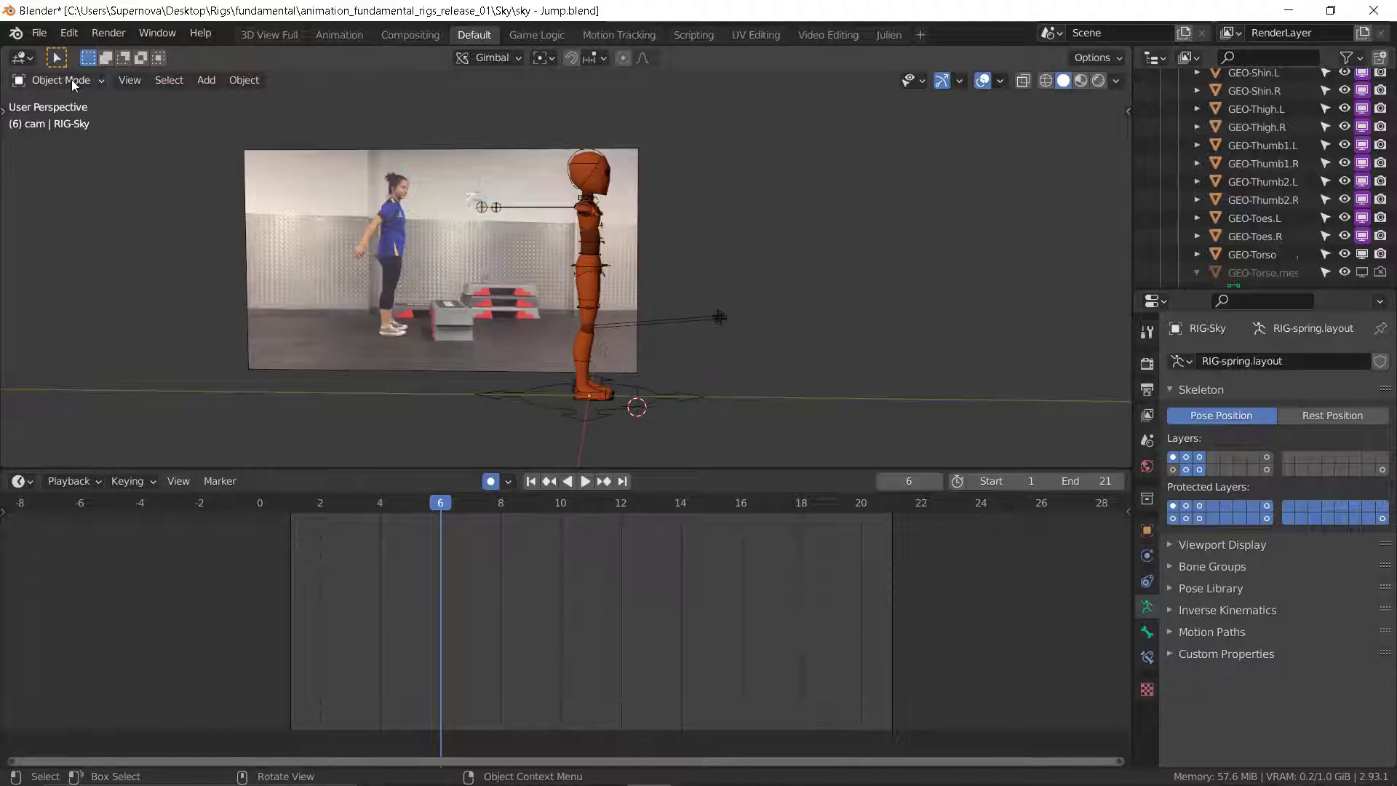
{"action": "left_click", "coordinate": [196, 79]}
{"action": "mouse_move", "coordinate": [321, 106]}
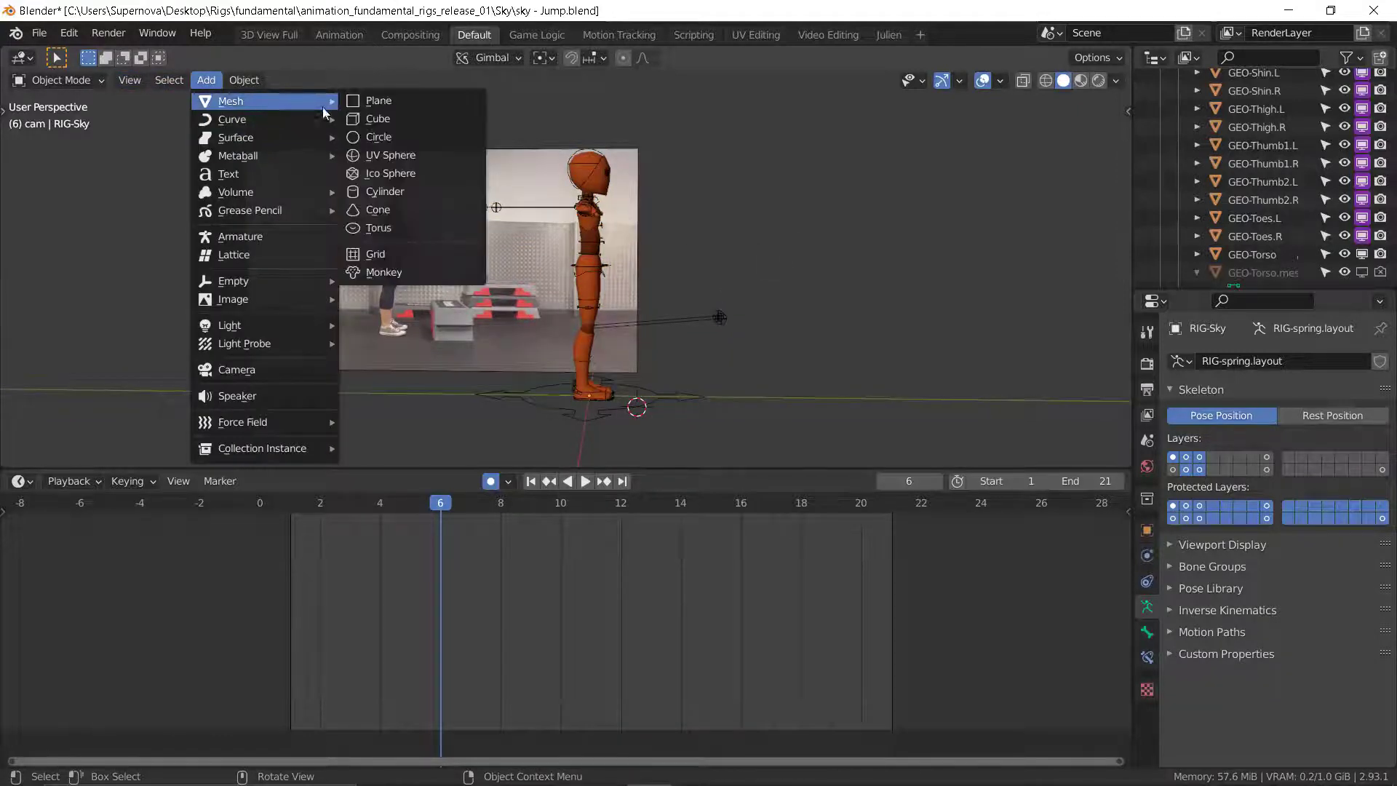
{"action": "left_click", "coordinate": [374, 121]}
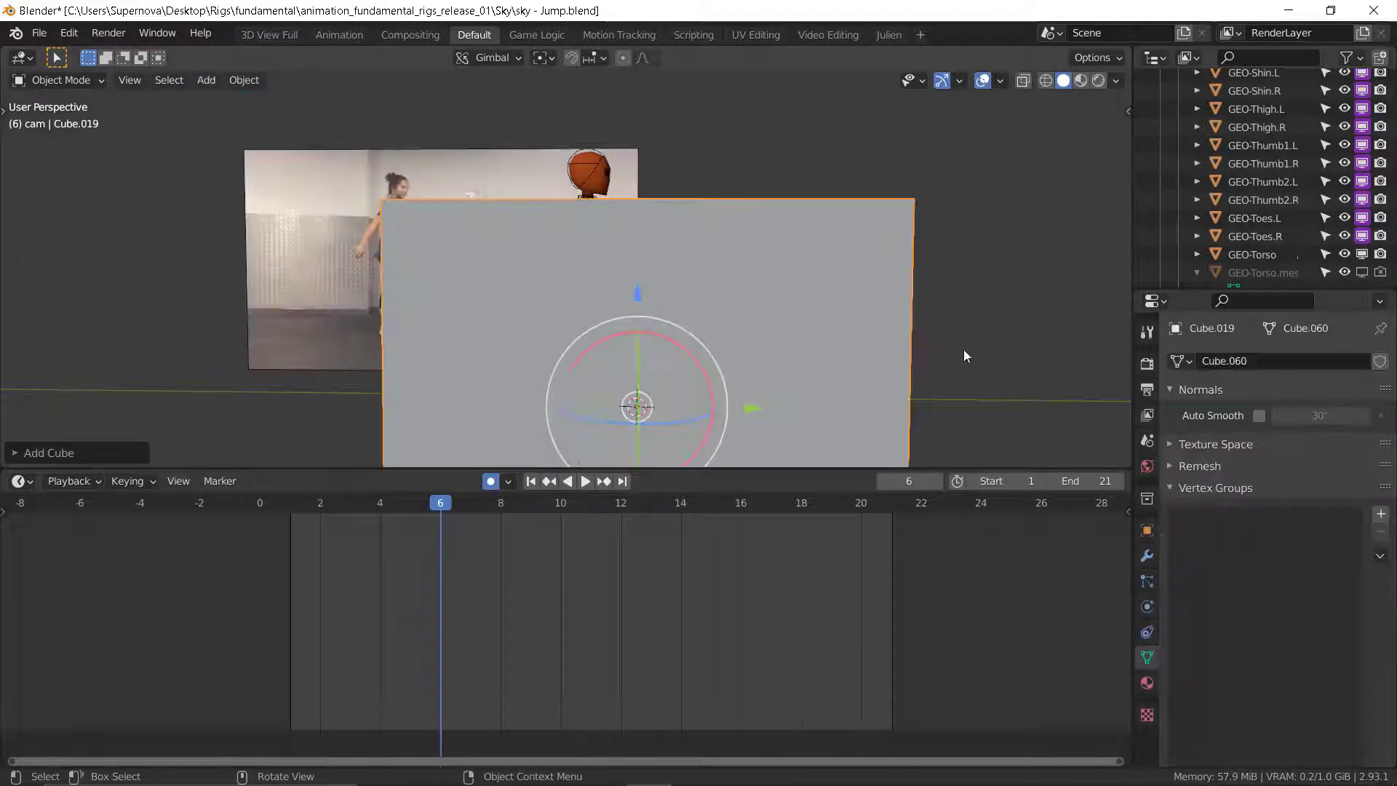
{"action": "key", "text": "s"}
{"action": "left_click", "coordinate": [742, 382]}
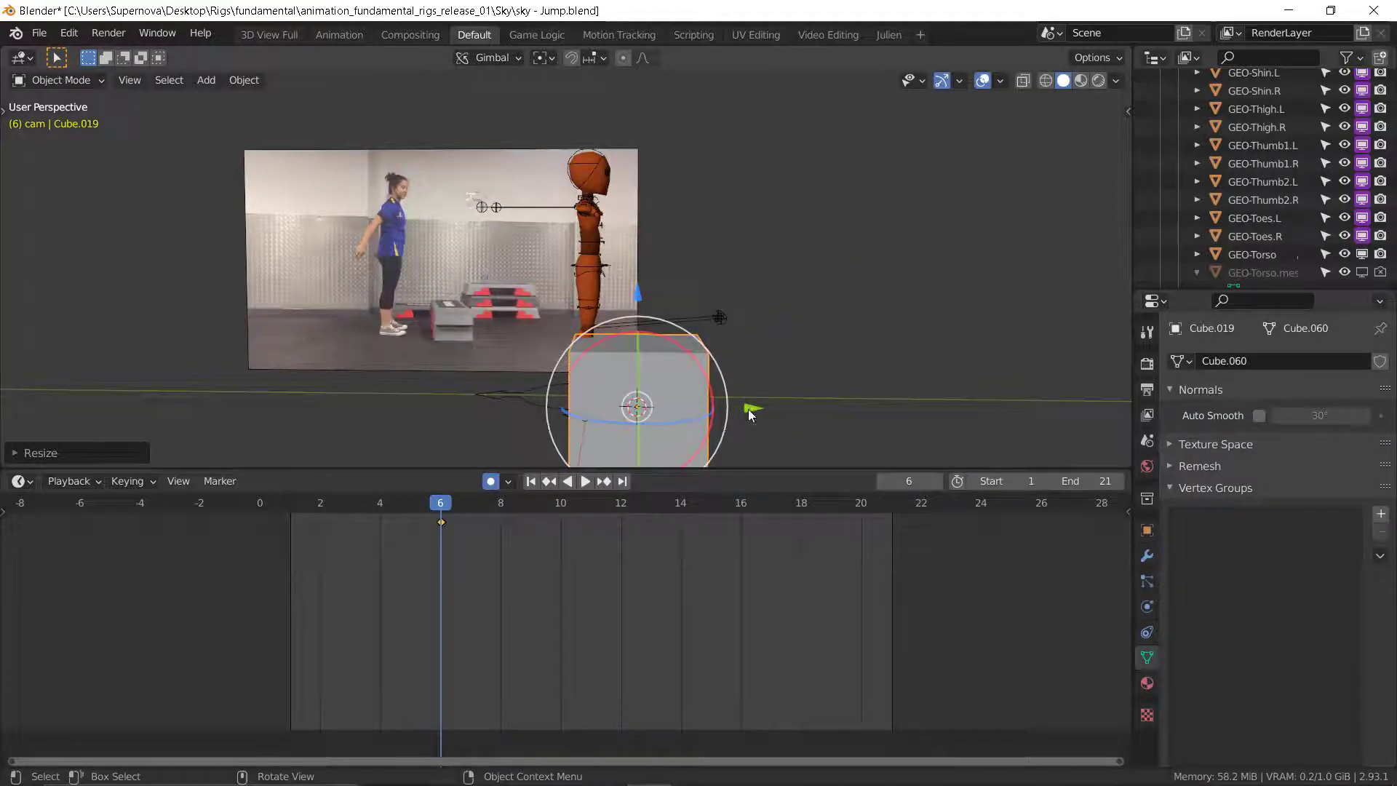
- Move the box along the Y axis to stand in front of the character and lower it slightly
{"action": "left_click_drag", "start_coordinate": [749, 413], "coordinate": [889, 412]}
{"action": "scroll", "coordinate": [796, 275], "scroll_direction": "down", "scroll_amount": 4}
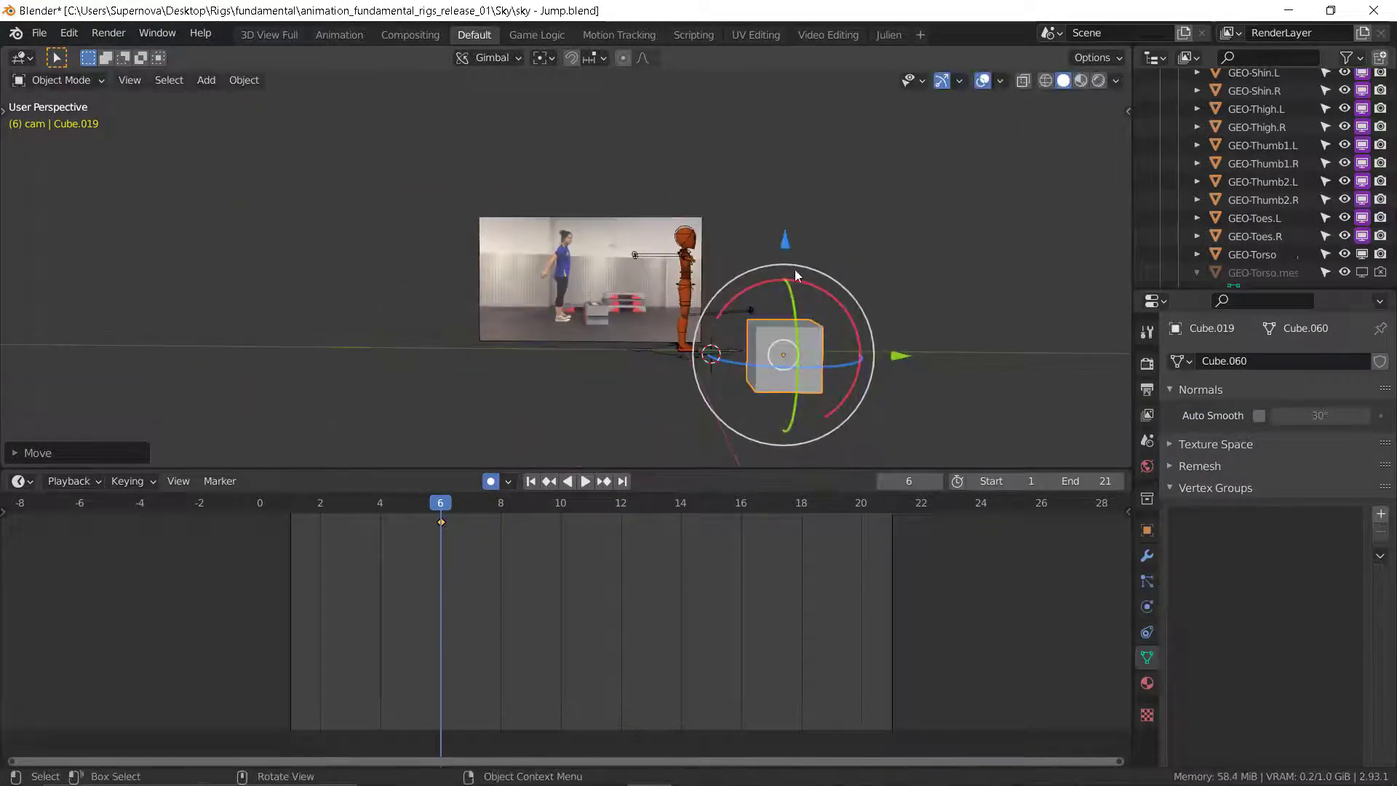
{"action": "left_click_drag", "start_coordinate": [786, 242], "coordinate": [781, 244]}
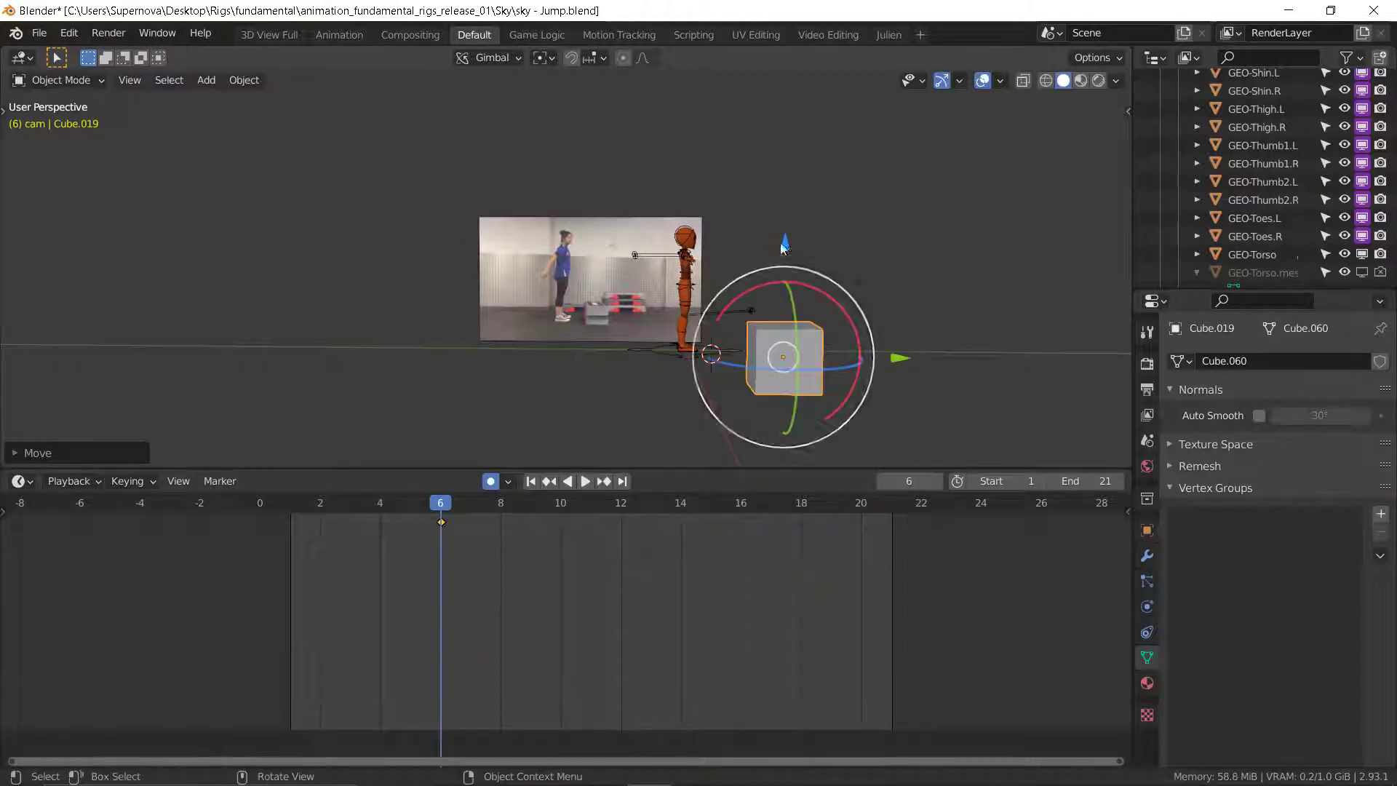
- Add a plane mesh and scale it up into a large ground floor beneath the character and box
{"action": "left_click", "coordinate": [306, 233]}
{"action": "left_click", "coordinate": [244, 80]}
{"action": "mouse_move", "coordinate": [202, 83]}
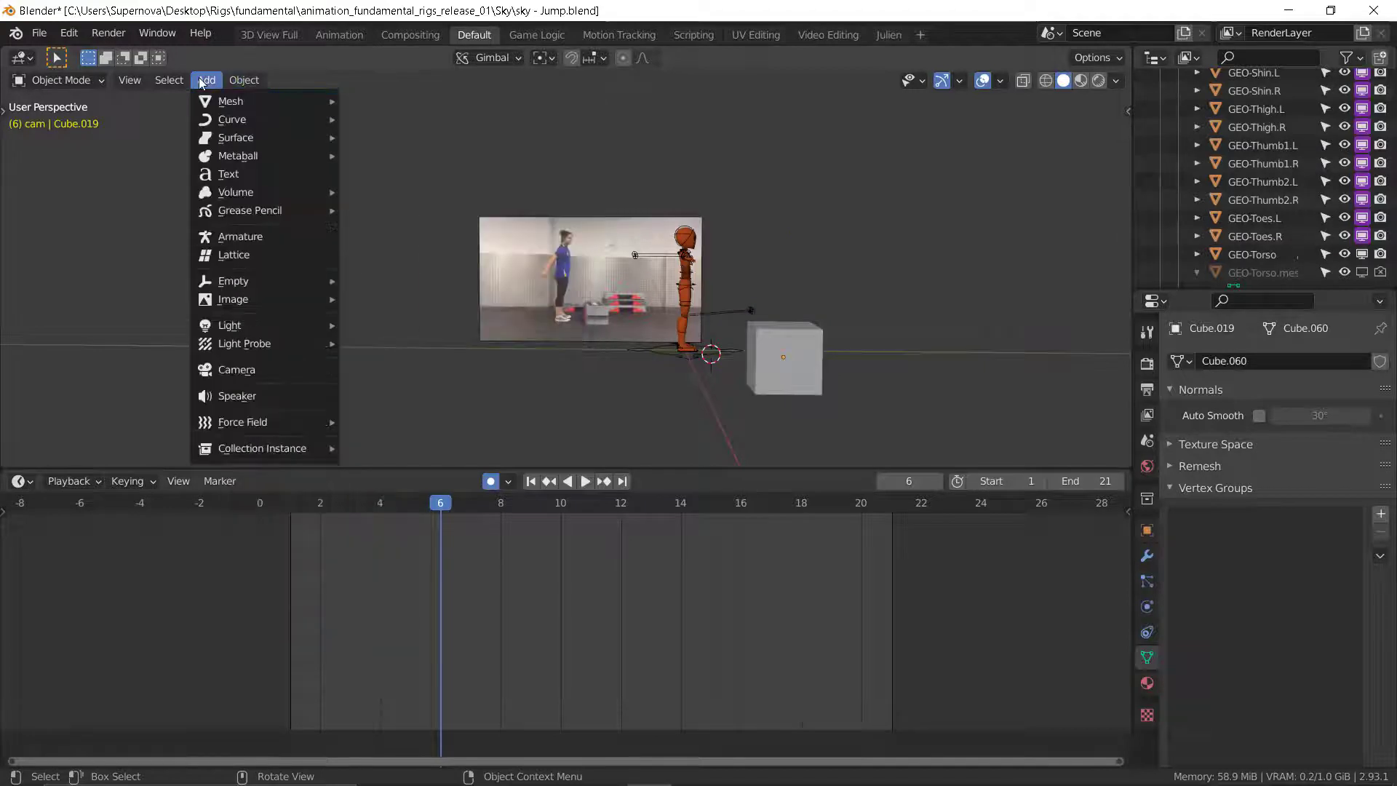
{"action": "left_click", "coordinate": [378, 106]}
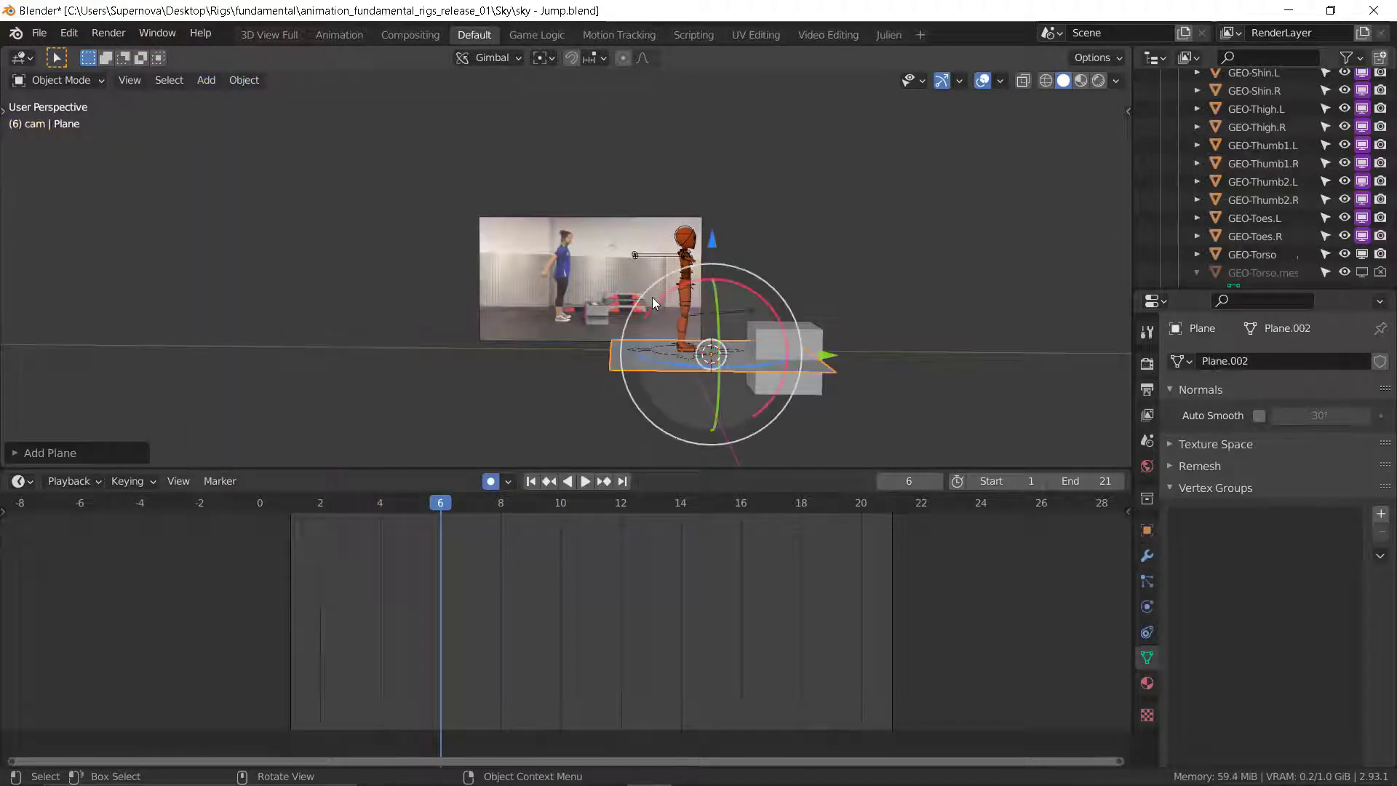
{"action": "key", "text": "s"}
{"action": "left_click", "coordinate": [851, 344]}
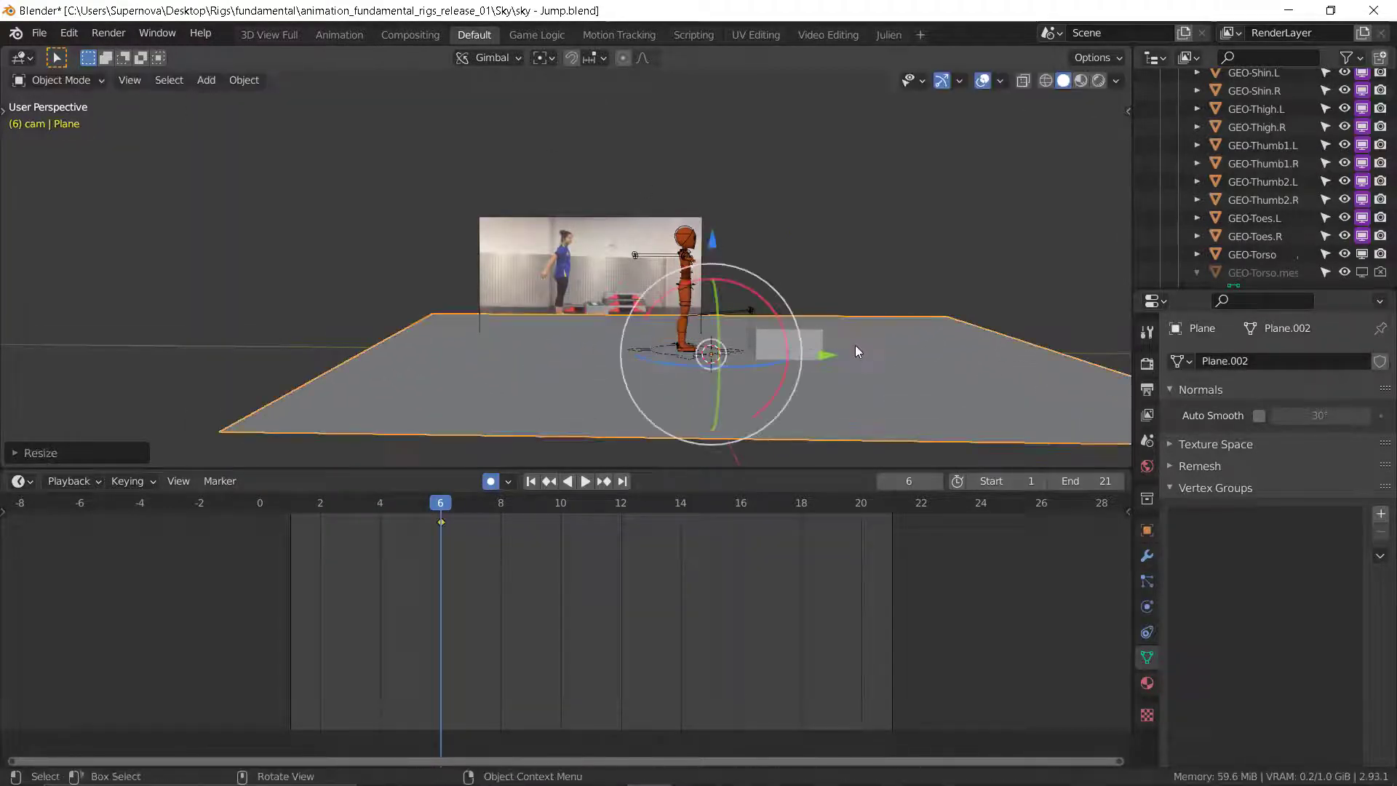
- Adjust the box's height so its upper part rises above the ground plane, and fine-tune its position in front of the character
{"action": "left_click", "coordinate": [796, 335]}
{"action": "key", "text": "g"}
{"action": "key", "text": "z"}
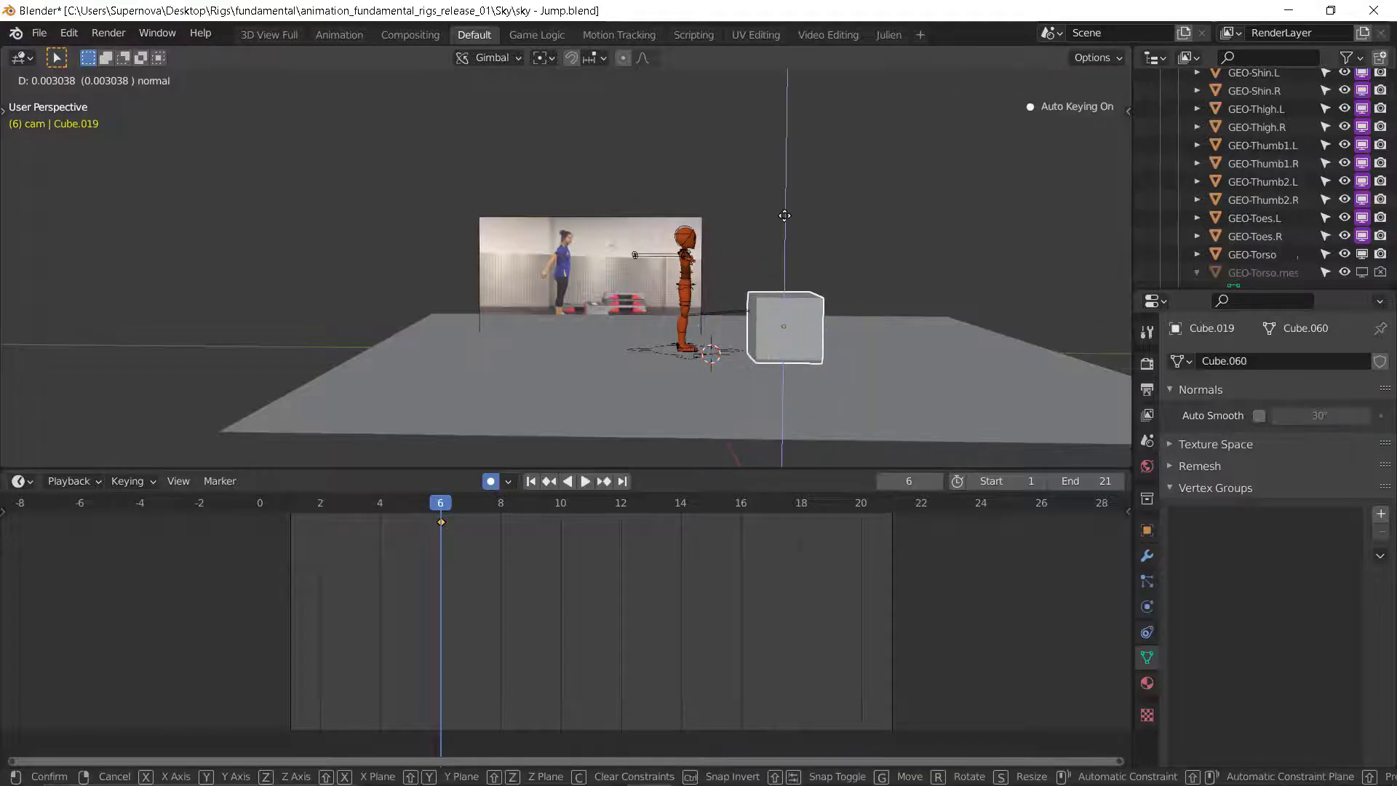
{"action": "left_click_drag", "start_coordinate": [784, 216], "coordinate": [784, 216]}
{"action": "middle_click_drag", "start_coordinate": [777, 276], "coordinate": [733, 295]}
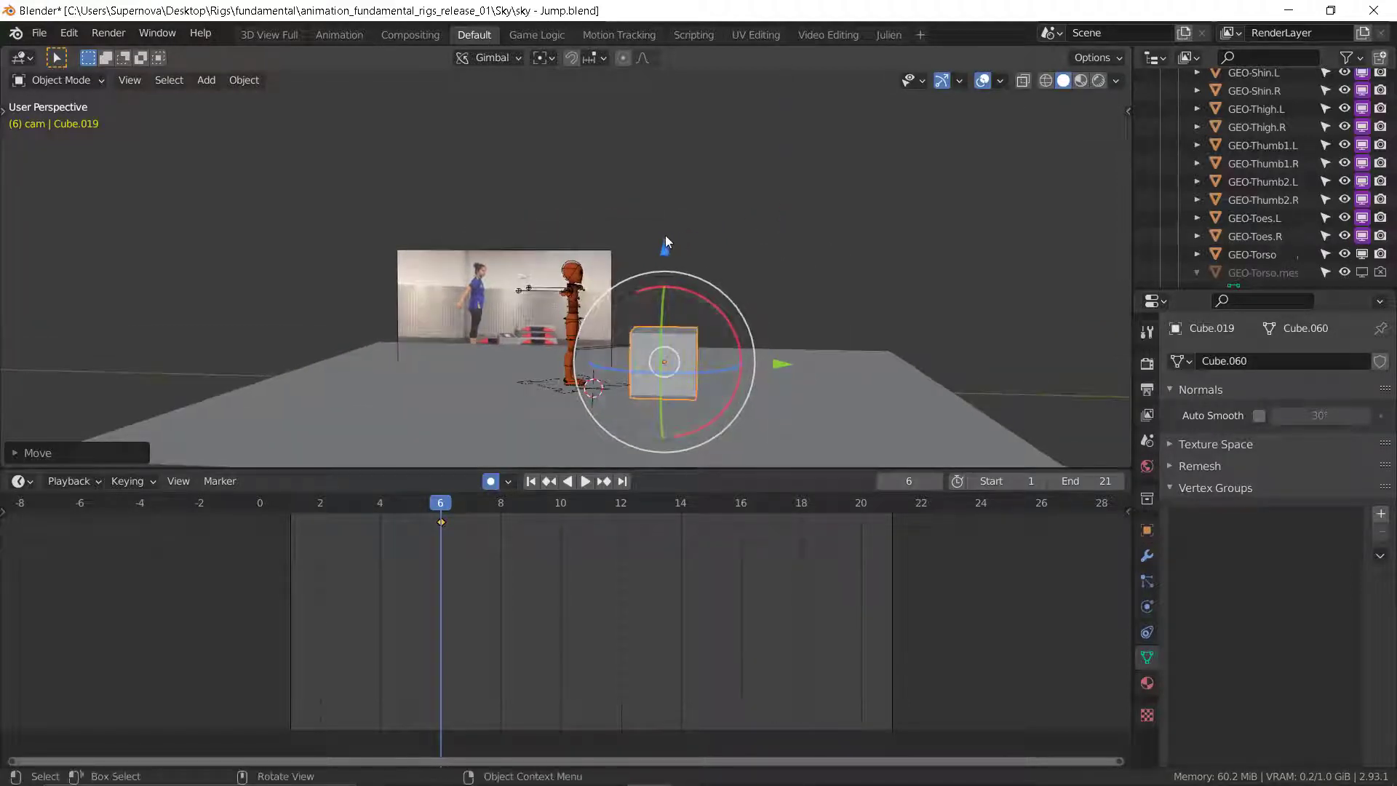
{"action": "left_click_drag", "start_coordinate": [665, 243], "coordinate": [663, 266]}
{"action": "middle_click_drag", "start_coordinate": [646, 332], "coordinate": [679, 329]}
{"action": "left_click_drag", "start_coordinate": [779, 388], "coordinate": [756, 384]}
{"action": "scroll", "coordinate": [754, 380], "scroll_direction": "up", "scroll_amount": 2}
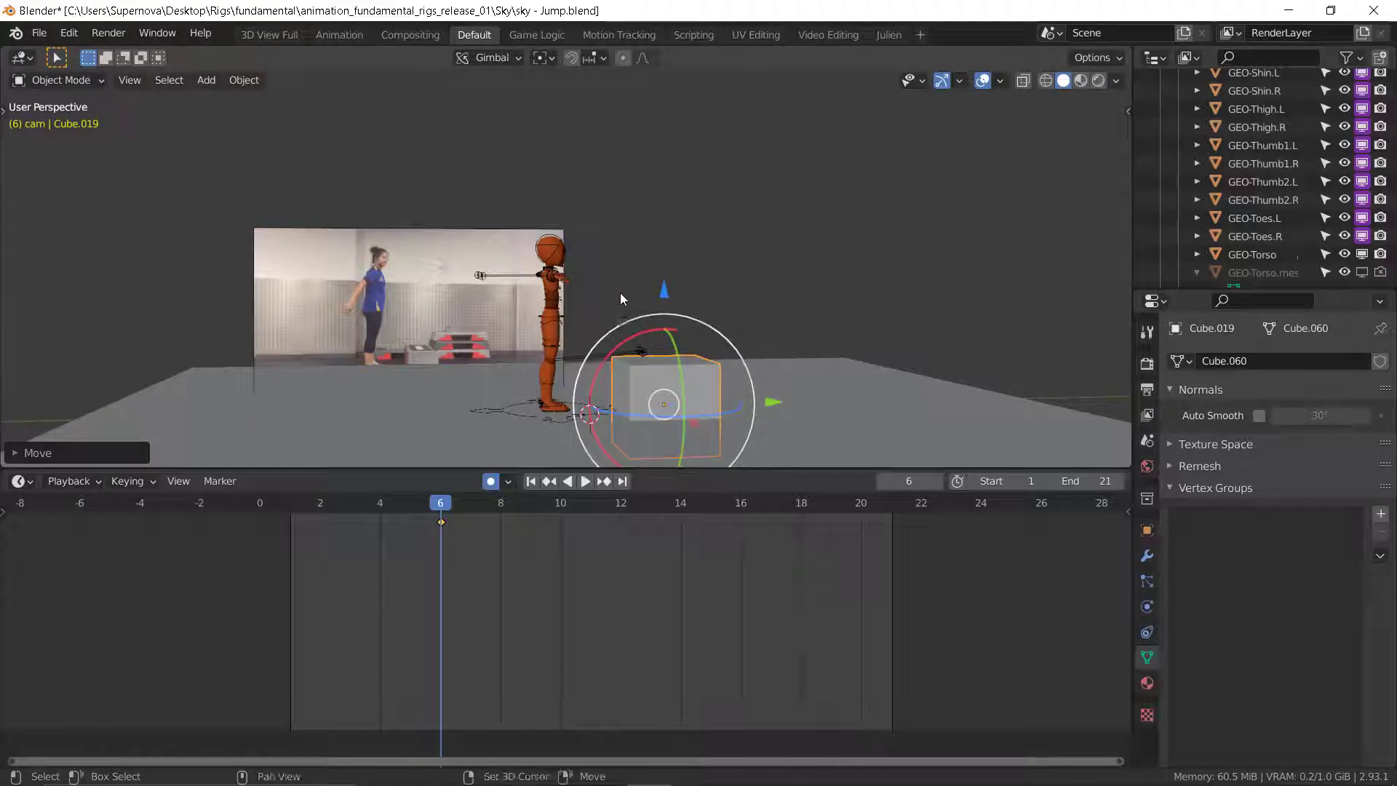
- Delete the keyframes at frame 6 from the box and the ground plane, and return the timeline to frame 1
{"action": "middle_click_drag", "start_coordinate": [620, 292], "coordinate": [624, 276], "text": "shift"}
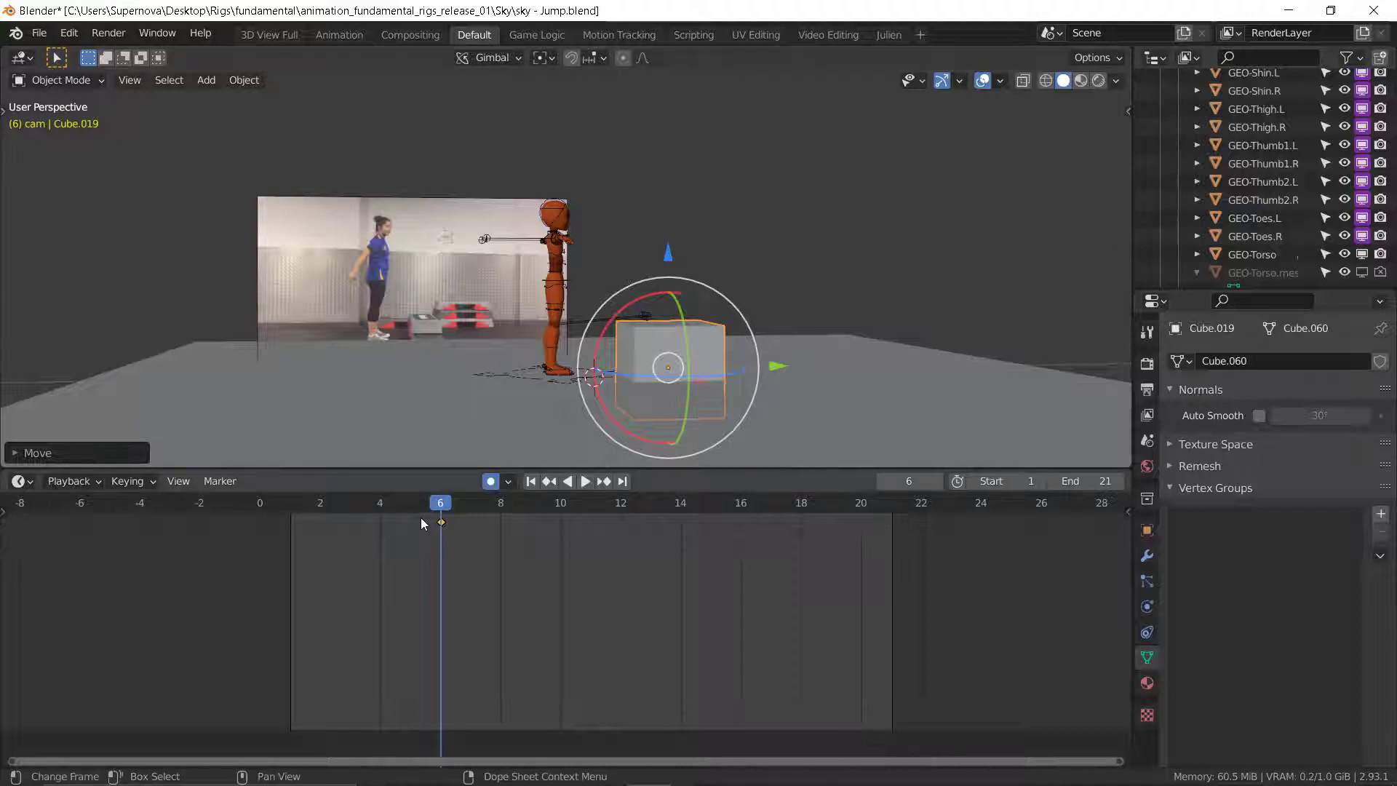
{"action": "key", "text": "x"}
{"action": "left_click", "coordinate": [483, 543]}
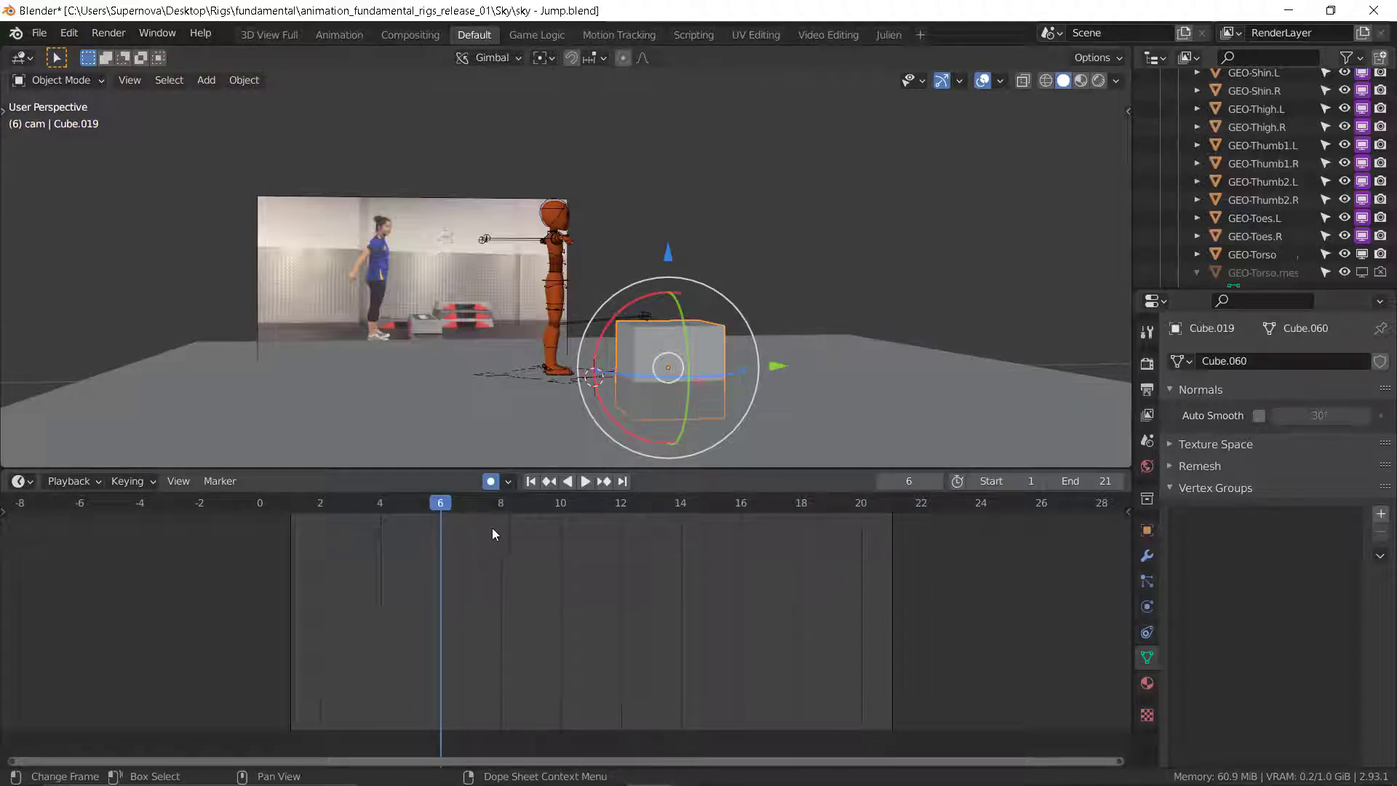
{"action": "left_click", "coordinate": [246, 407]}
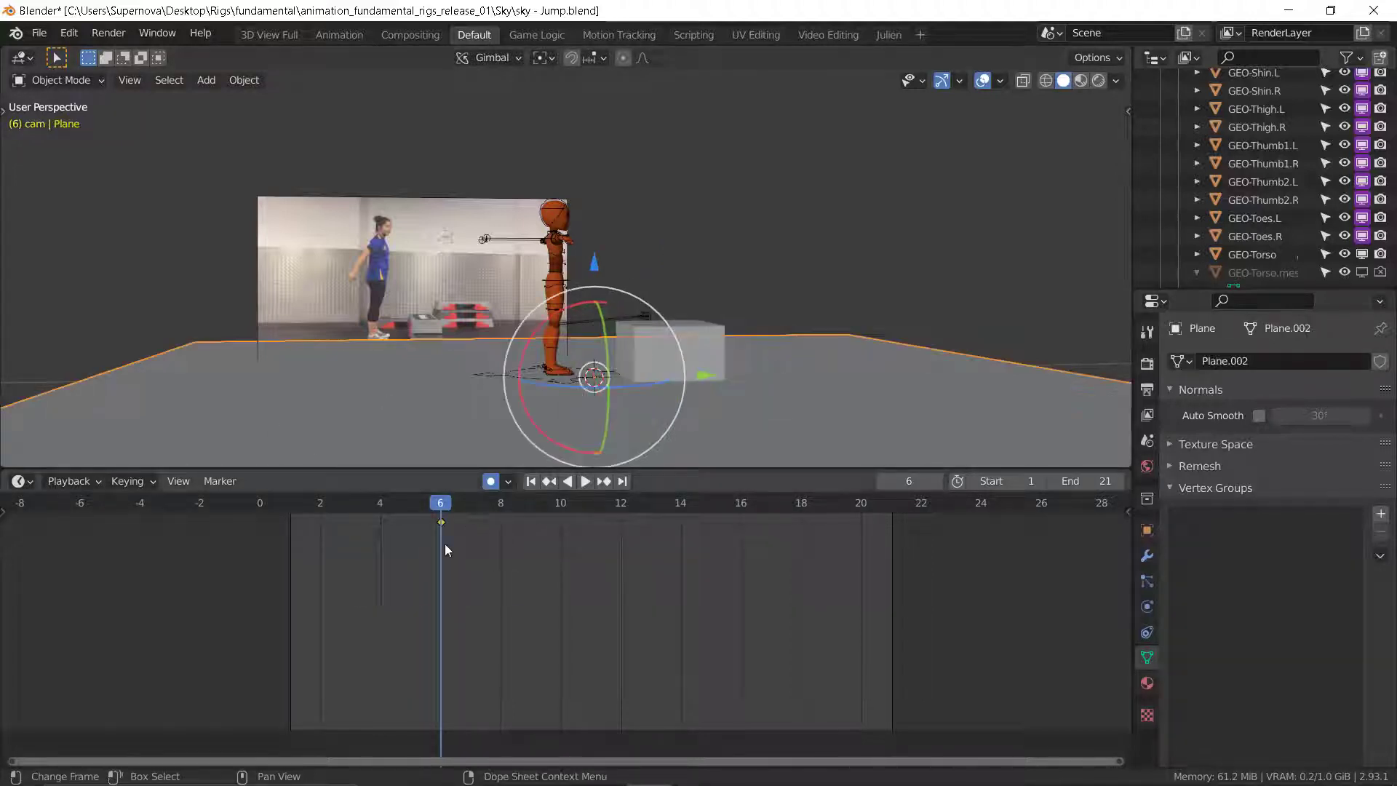
{"action": "key", "text": "x"}
{"action": "left_click", "coordinate": [483, 557]}
{"action": "left_click", "coordinate": [292, 504]}
{"action": "left_click", "coordinate": [535, 331]}
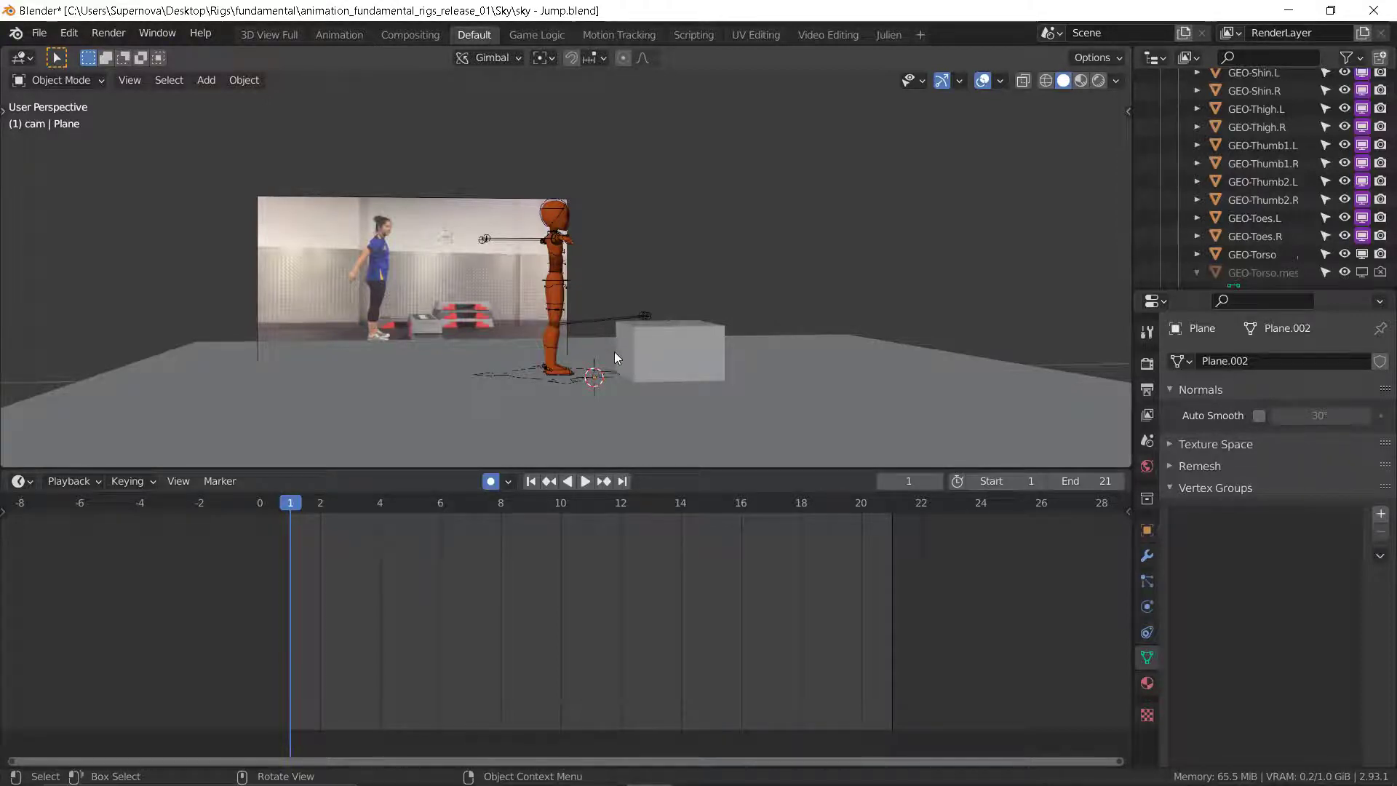
- Raise the video reference image vertically so that its lower edge clears the ground plane
{"action": "scroll", "coordinate": [591, 333], "scroll_direction": "up", "scroll_amount": 5}
{"action": "scroll", "coordinate": [601, 302], "scroll_direction": "down", "scroll_amount": 5}
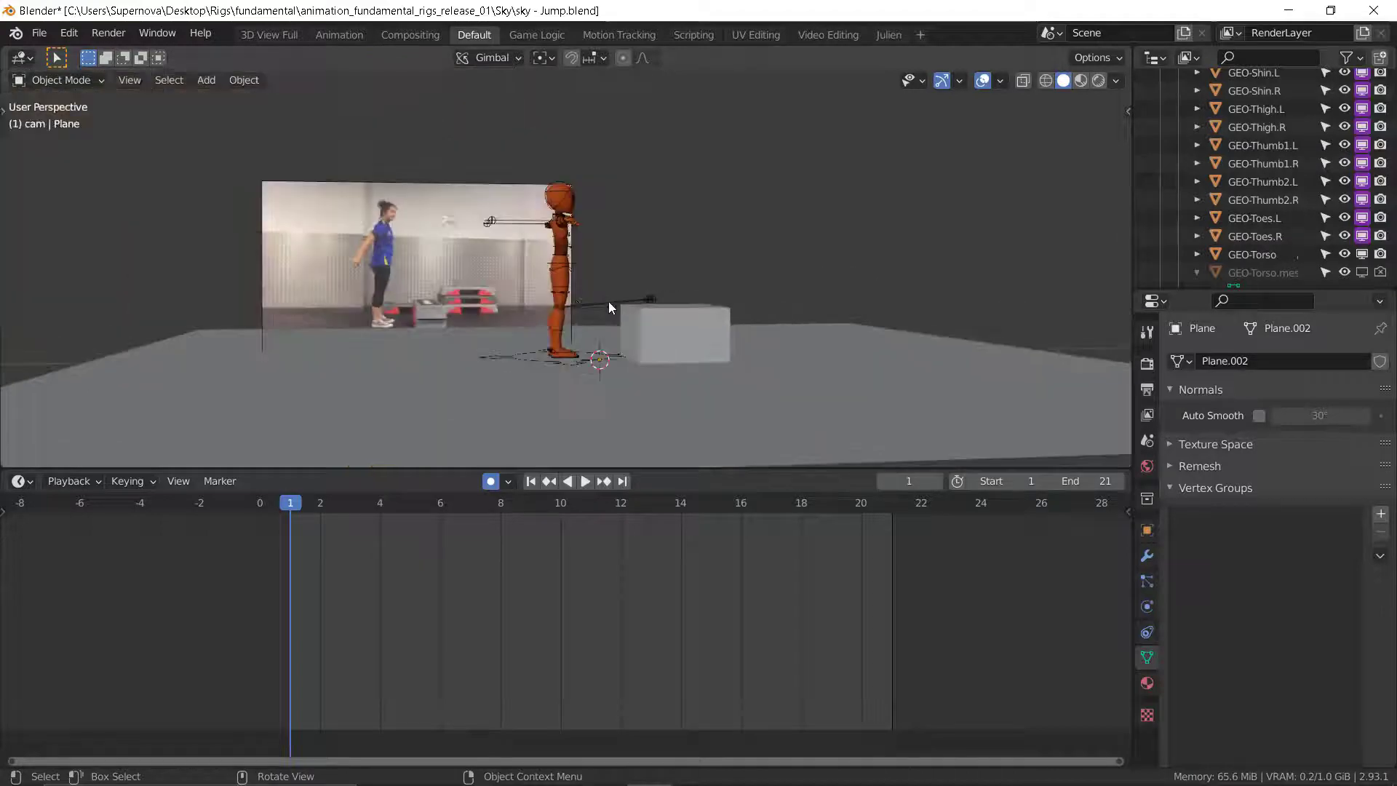
{"action": "left_click", "coordinate": [564, 366]}
{"action": "left_click", "coordinate": [423, 221]}
{"action": "key", "text": "g"}
{"action": "key", "text": "z"}
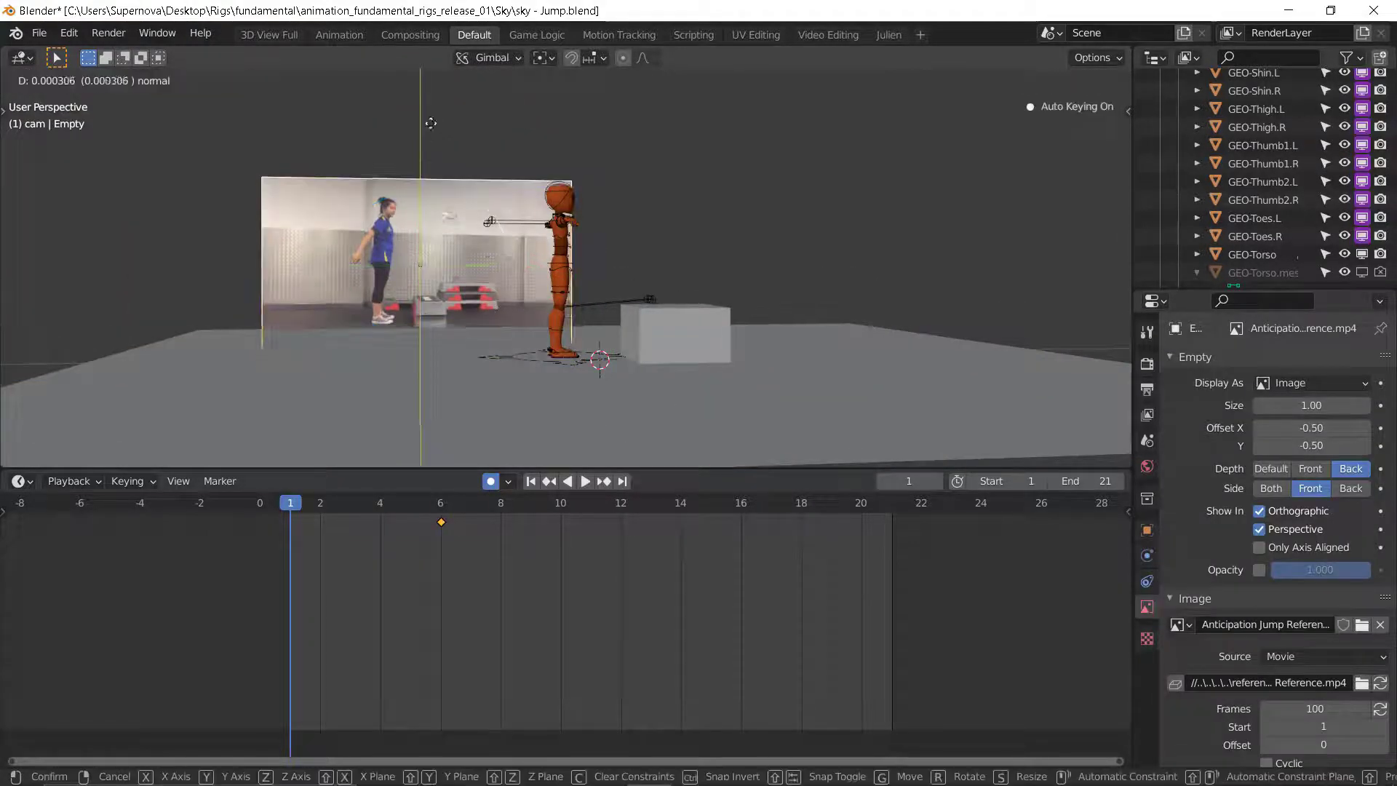
{"action": "left_click", "coordinate": [433, 105]}
- Enlarge the 3D viewport by narrowing the side editors and shortening the timeline, with the character, video reference and box in view
{"action": "scroll", "coordinate": [570, 269], "scroll_direction": "up", "scroll_amount": 3}
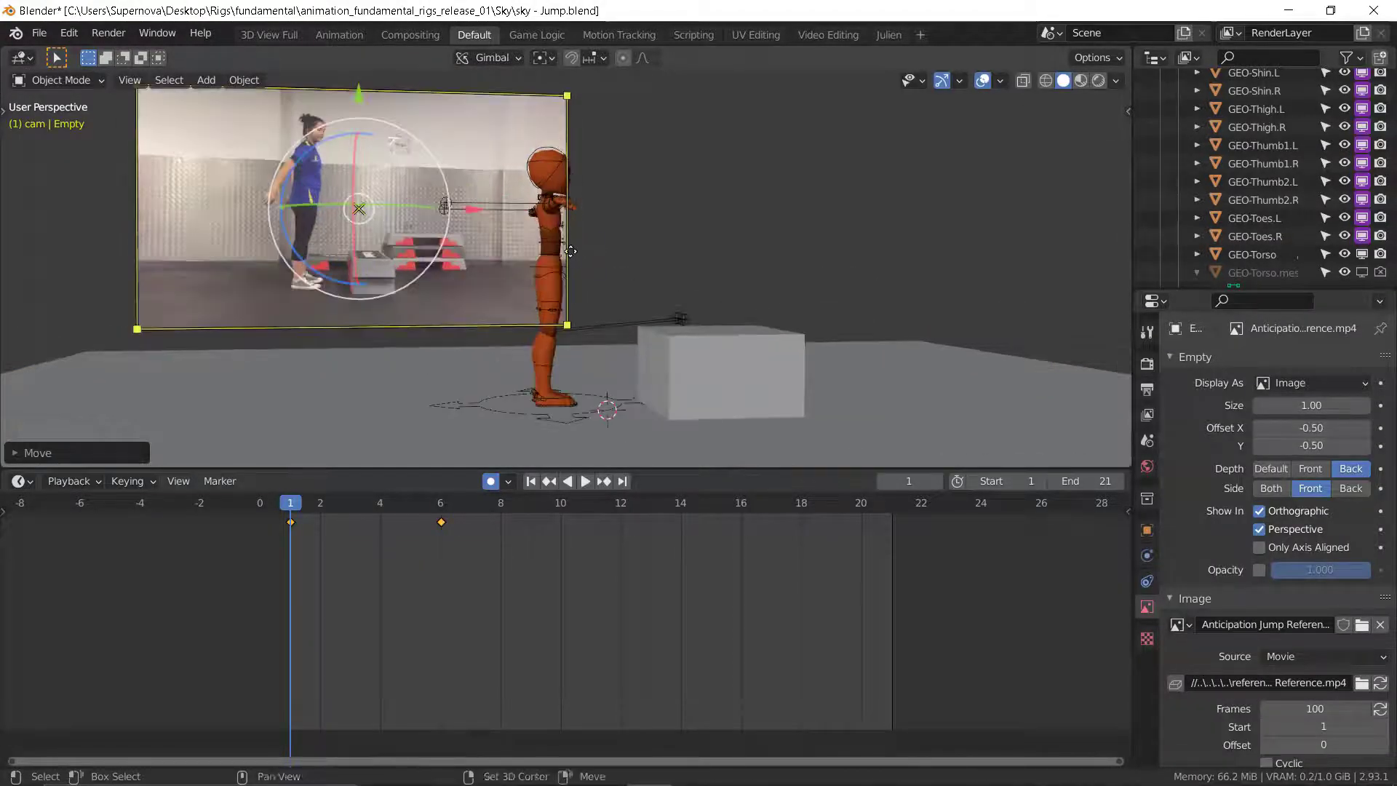
{"action": "middle_click_drag", "start_coordinate": [570, 270], "coordinate": [564, 310]}
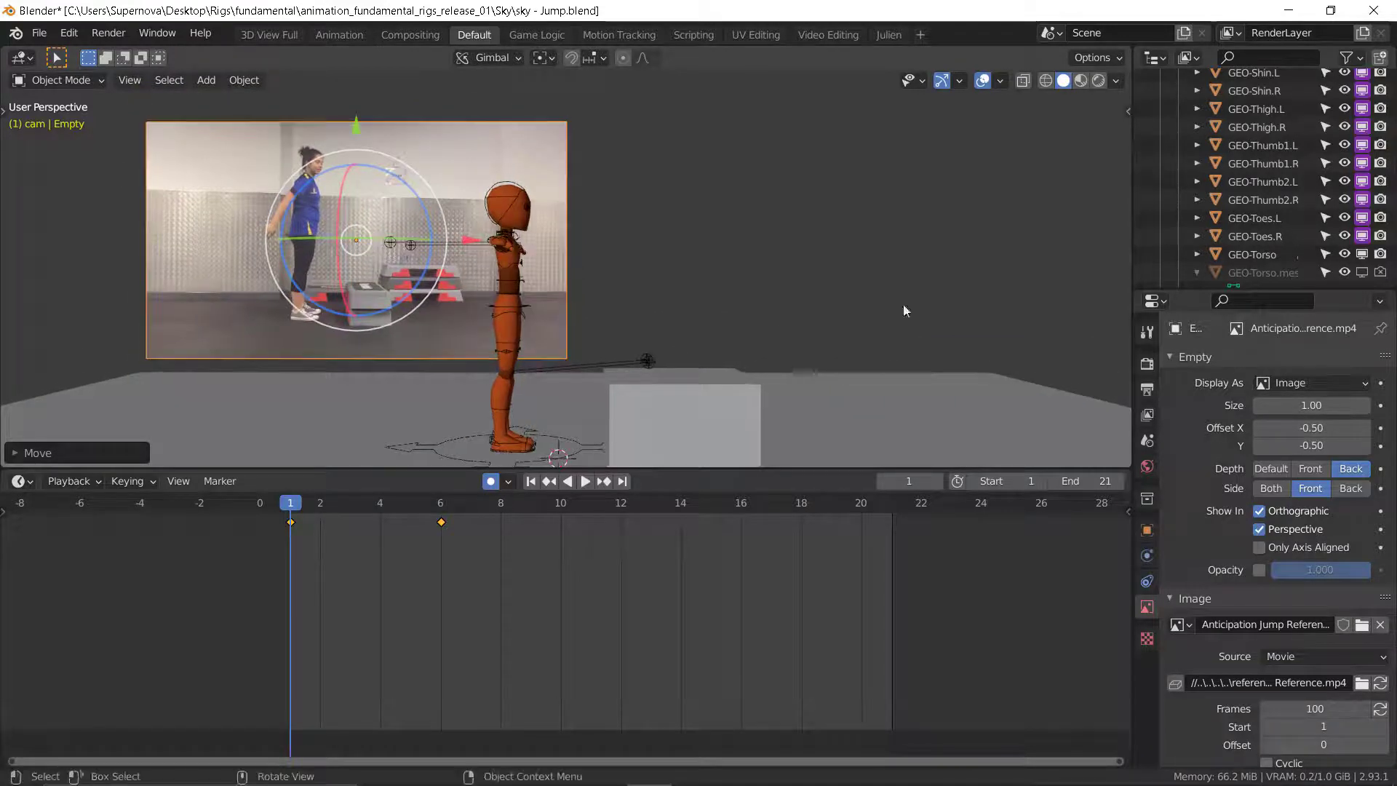
{"action": "left_click_drag", "start_coordinate": [1133, 252], "coordinate": [1373, 258]}
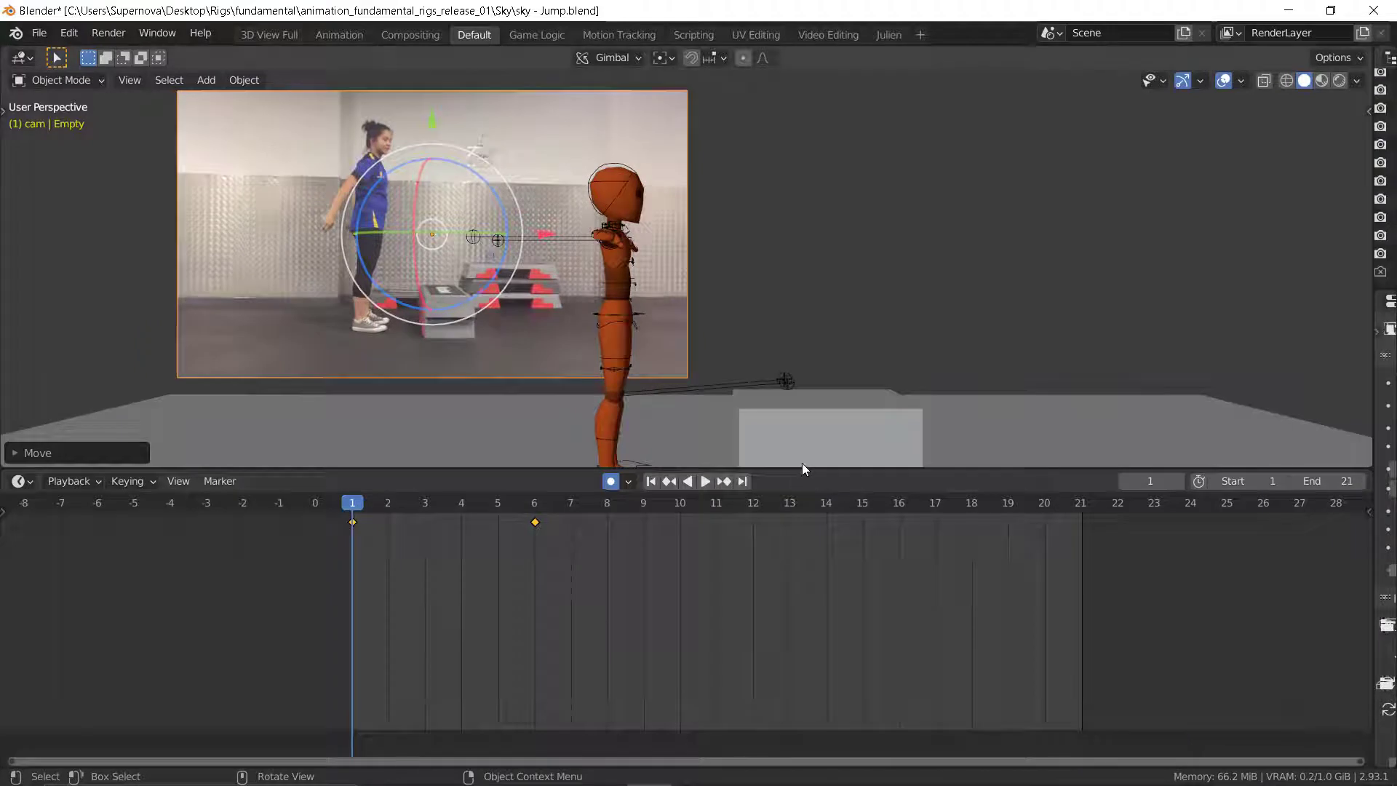
{"action": "left_click_drag", "start_coordinate": [805, 467], "coordinate": [796, 627]}
{"action": "middle_click_drag", "start_coordinate": [952, 385], "coordinate": [860, 392], "text": "shift"}
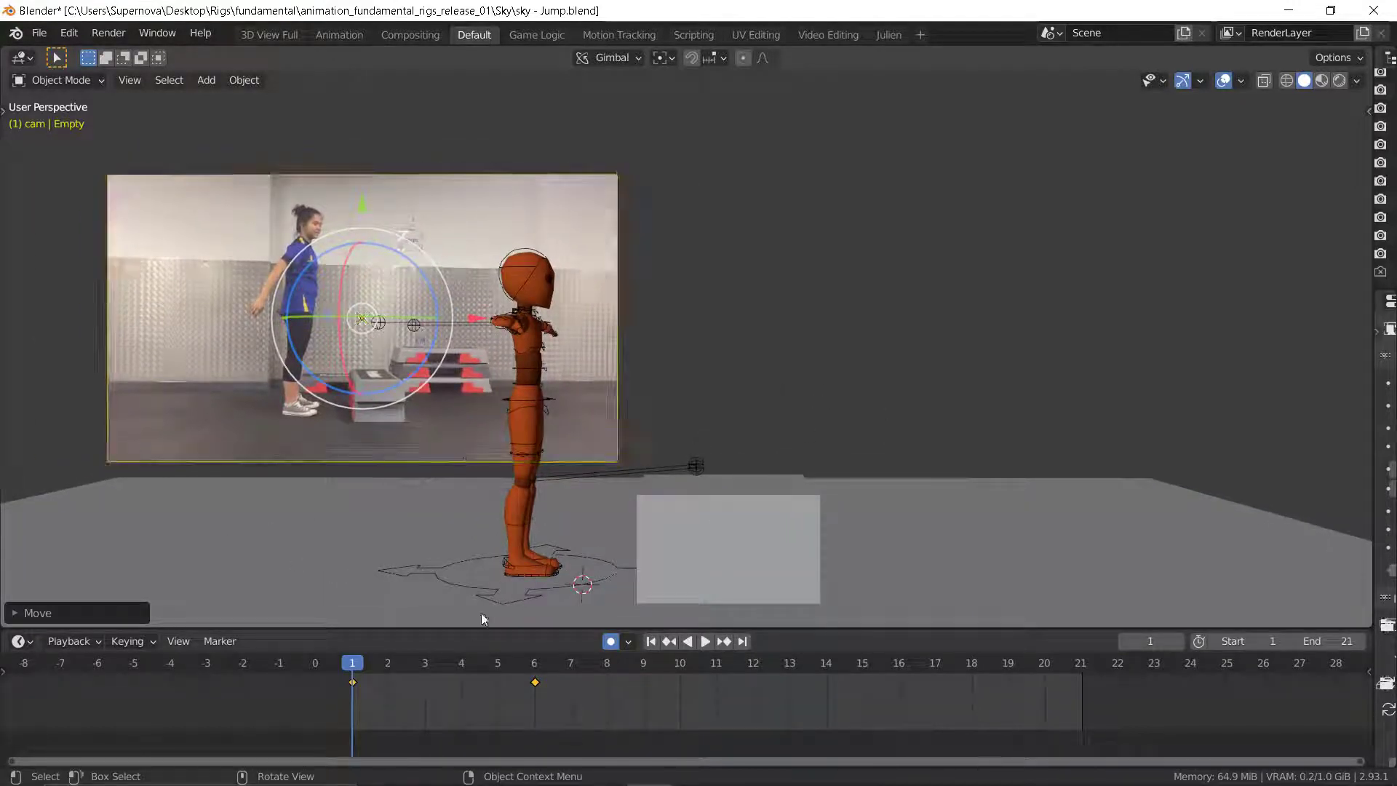
- Delete the video reference's keyframes at frames 1 and 6
{"action": "left_click_drag", "start_coordinate": [596, 700], "coordinate": [369, 692]}
{"action": "key", "text": "x"}
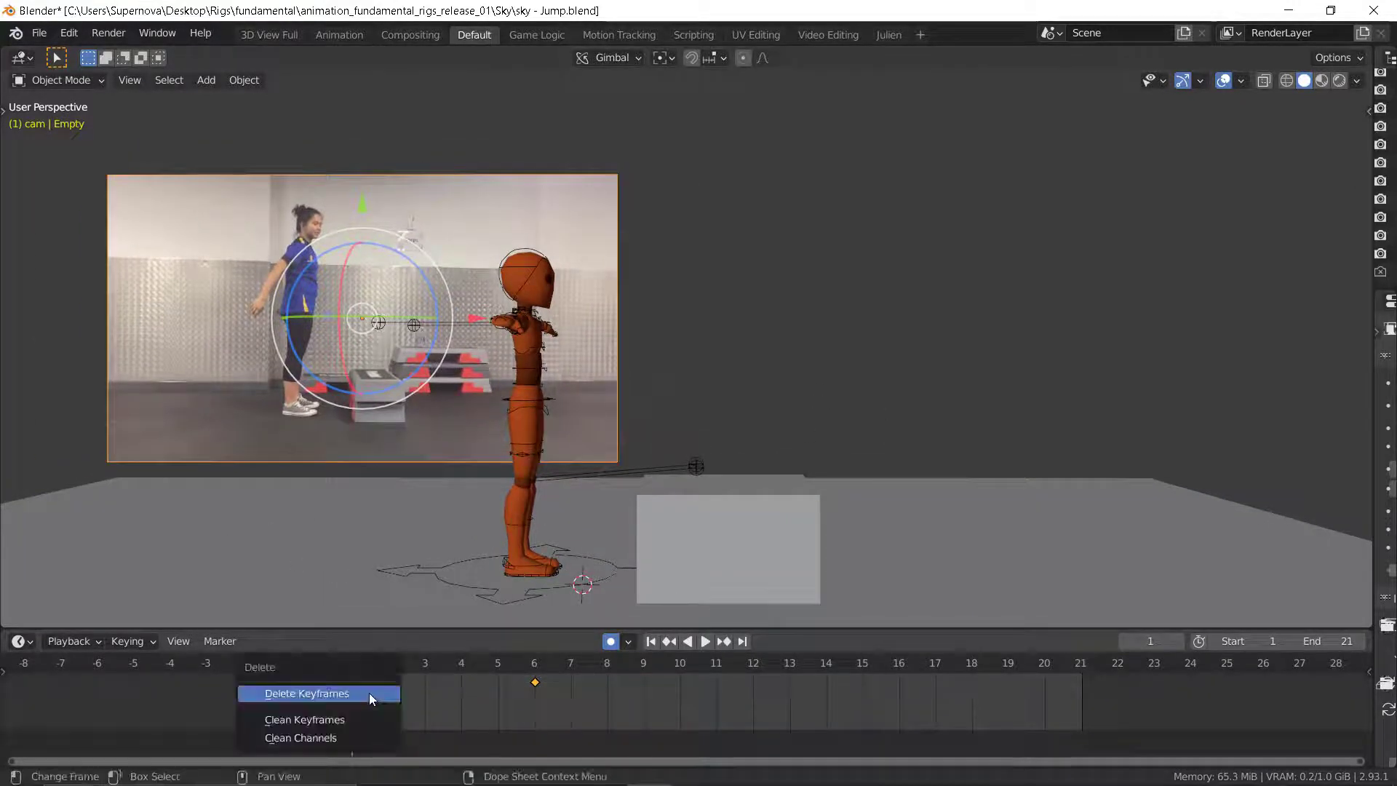
{"action": "left_click", "coordinate": [368, 692]}
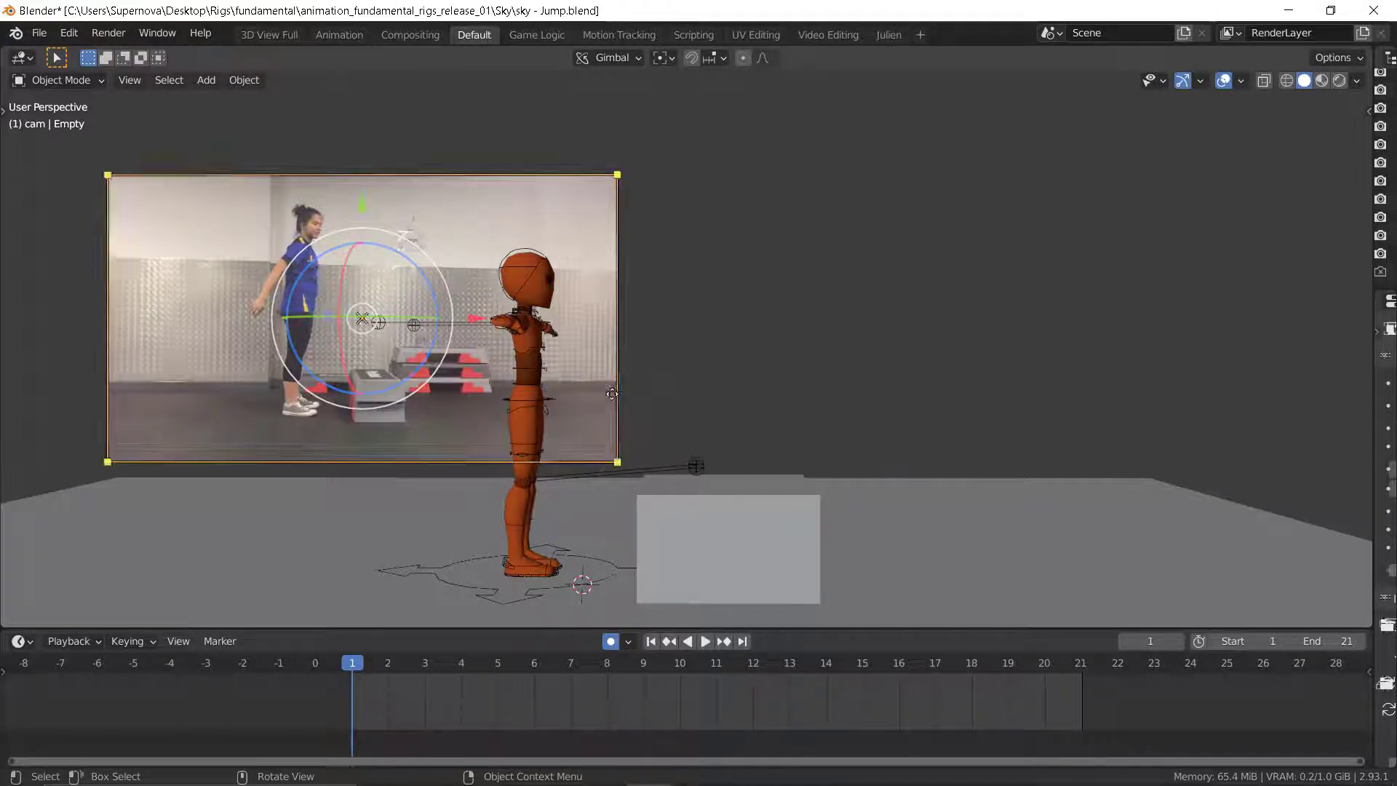
- Select the character rig RIG-Sky and switch it to Pose Mode
{"action": "left_click", "coordinate": [545, 399]}
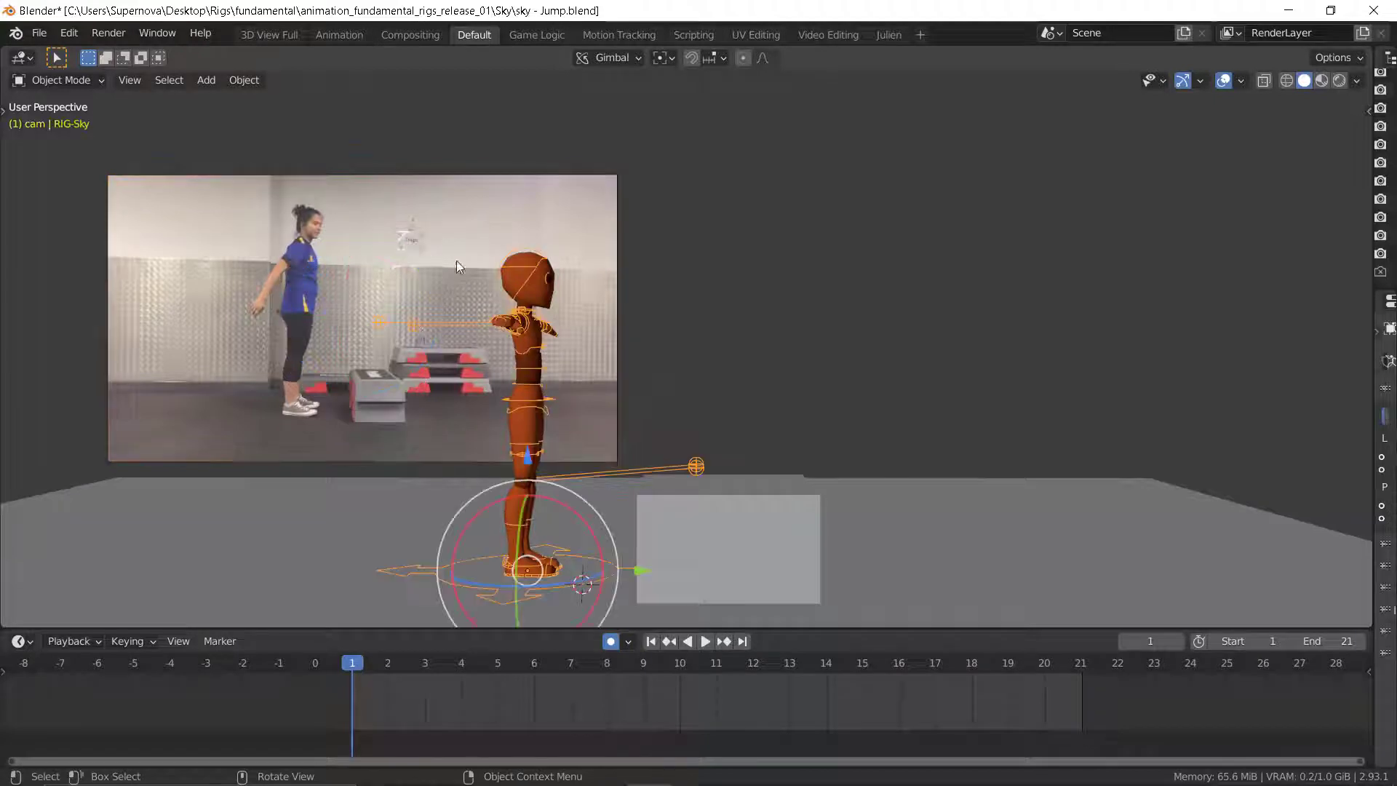
{"action": "left_click", "coordinate": [63, 80]}
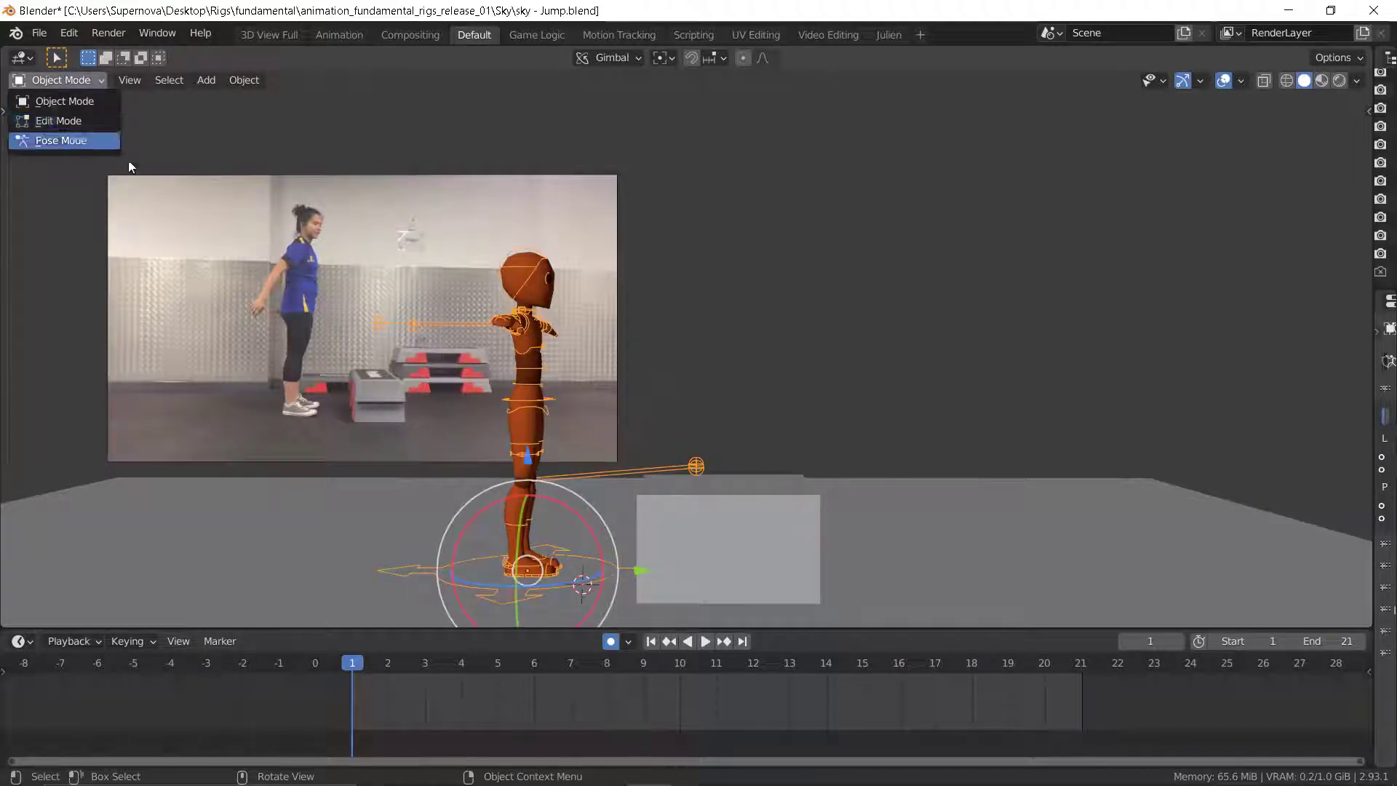
{"action": "left_click", "coordinate": [76, 141]}
- At frame 1, rotate the spine2 bone slightly backward and the chest bone slightly forward to match the reference's upright stance
{"action": "left_click", "coordinate": [547, 371]}
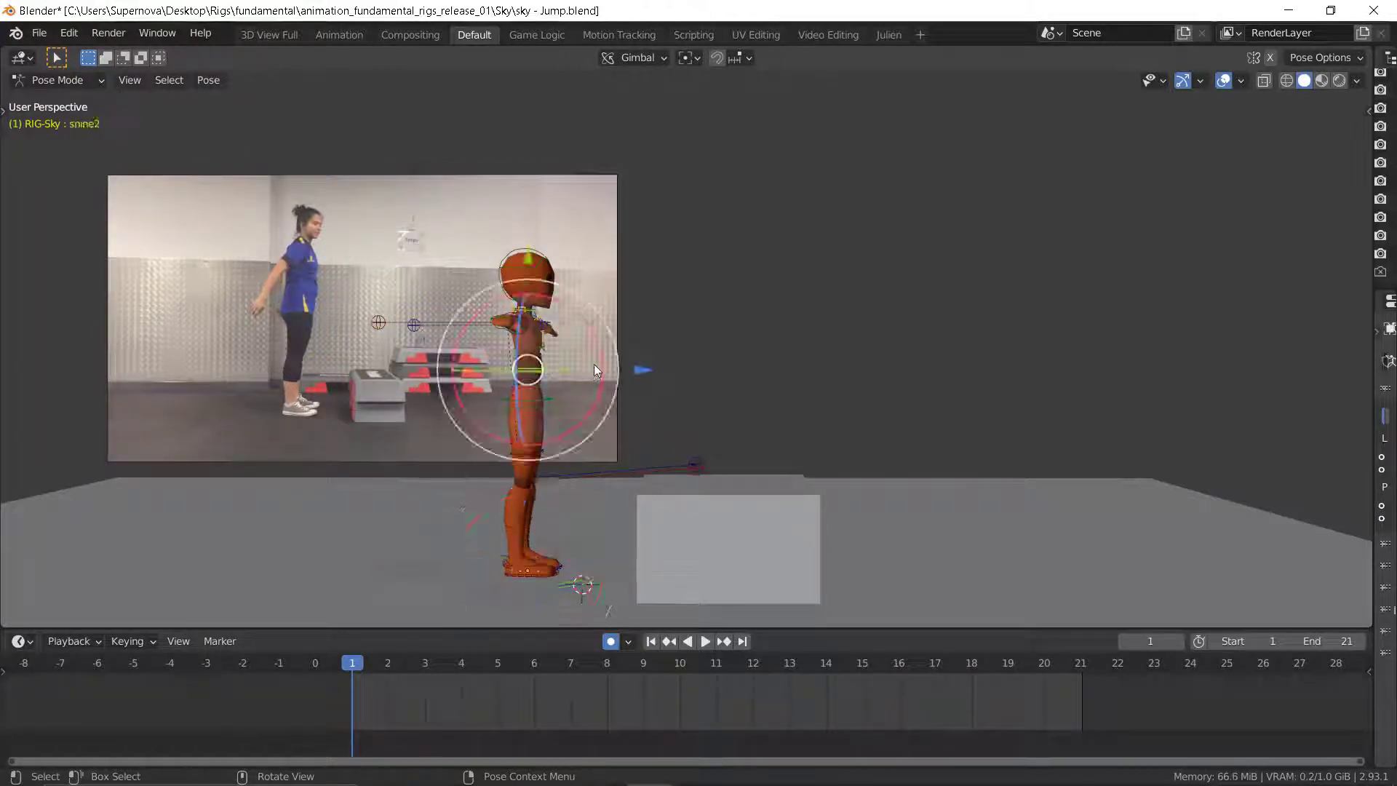
{"action": "key", "text": "r"}
{"action": "left_click_drag", "start_coordinate": [602, 344], "coordinate": [600, 341]}
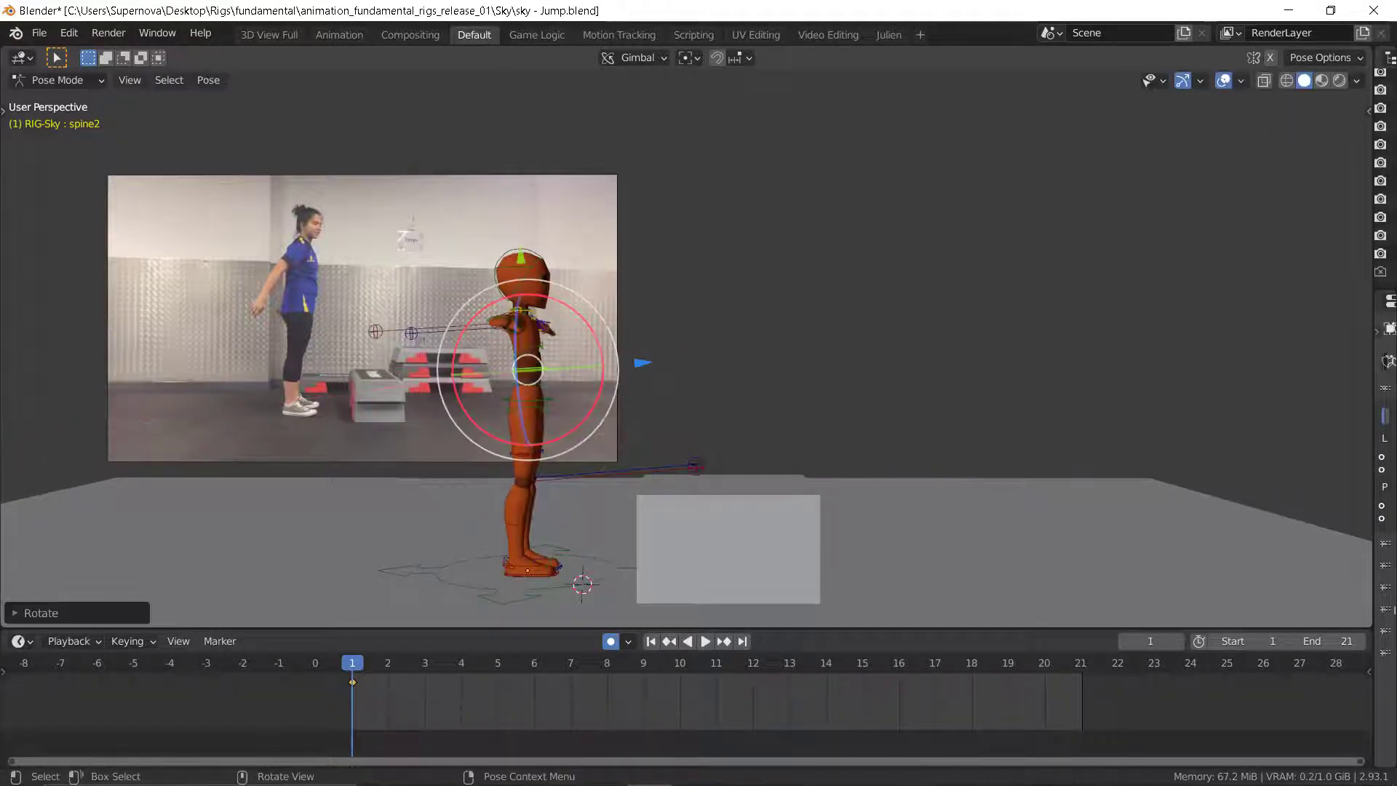
{"action": "left_click", "coordinate": [539, 344]}
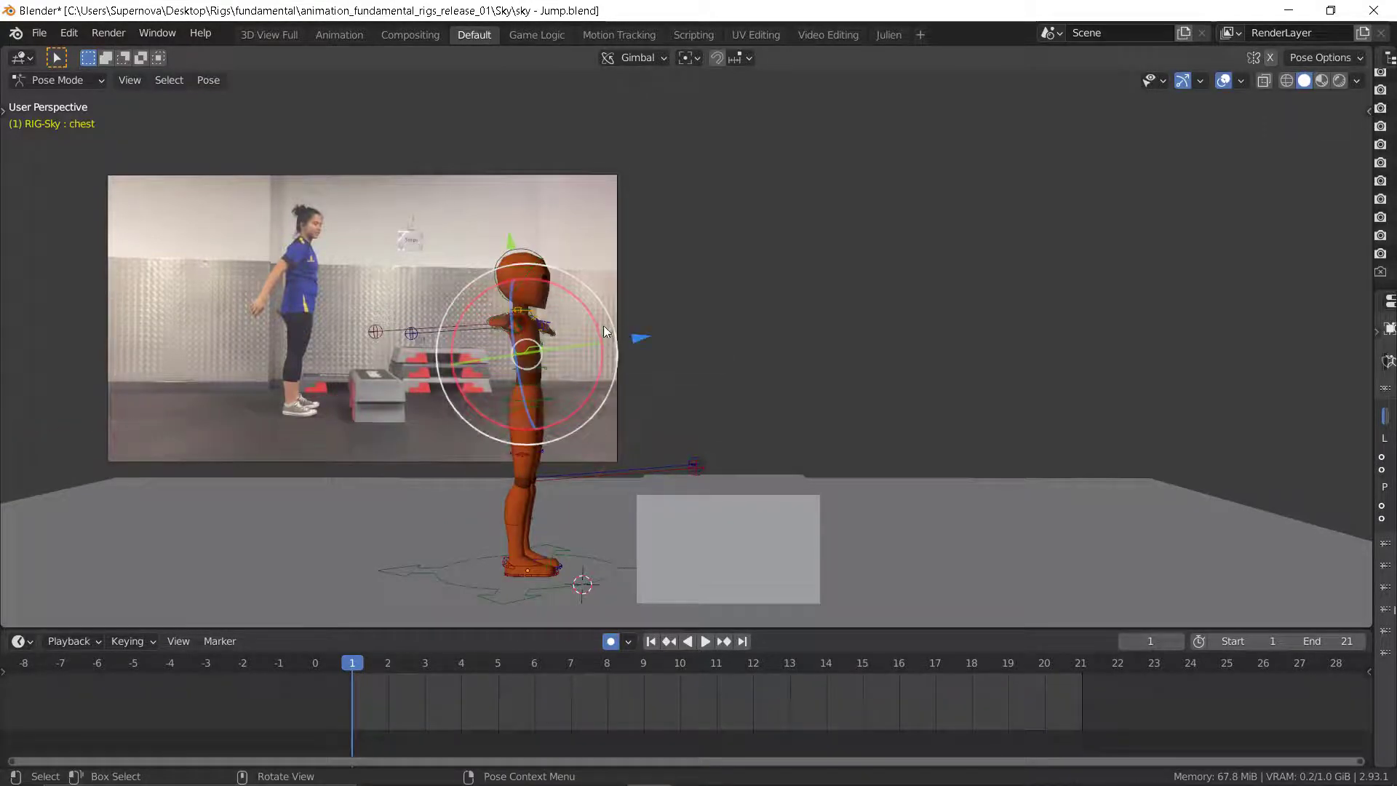
{"action": "left_click_drag", "start_coordinate": [599, 324], "coordinate": [582, 391]}
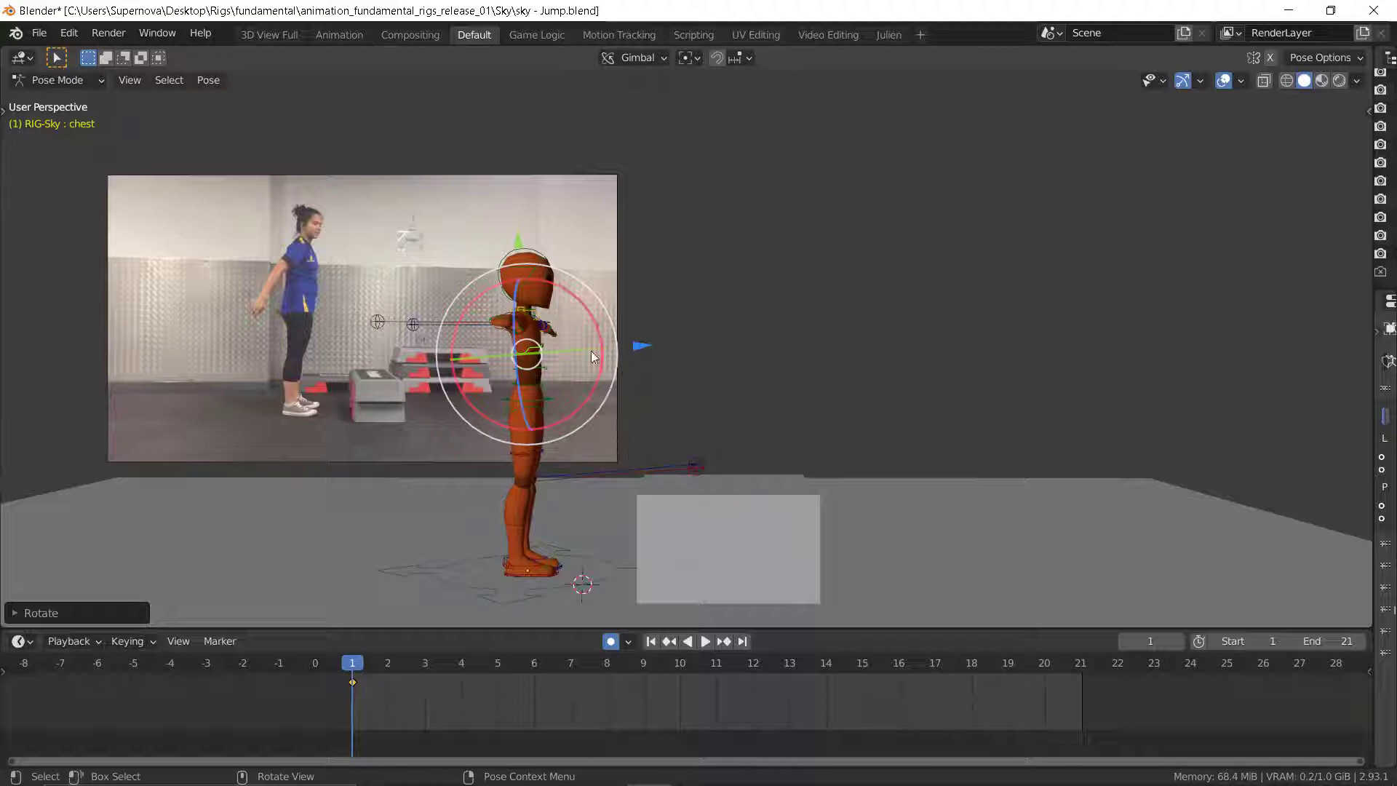
- Rotate the FK_upperarm.R bone down from the T-pose and swing it behind the body to match the reference
{"action": "middle_click_drag", "start_coordinate": [518, 304], "coordinate": [620, 338]}
{"action": "left_click", "coordinate": [620, 338]}
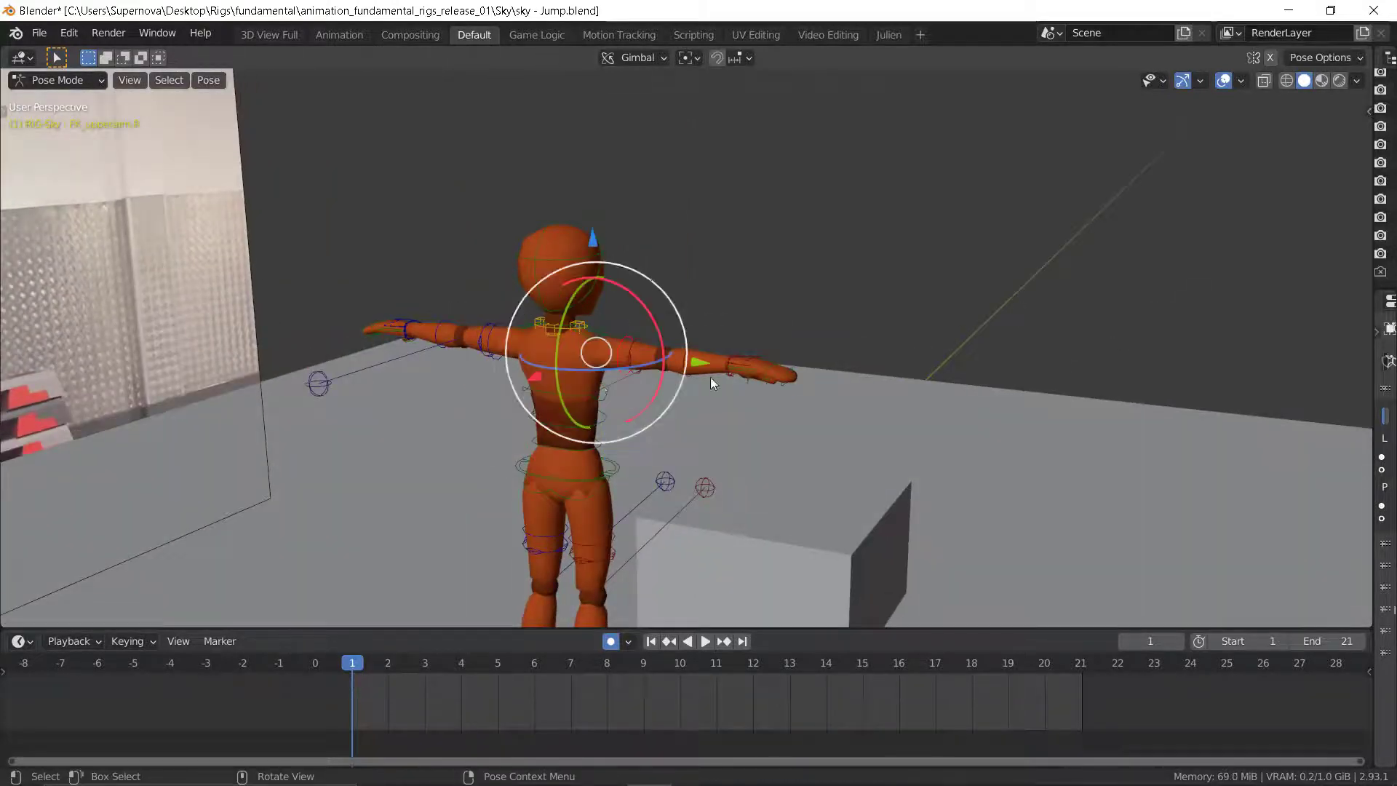
{"action": "middle_click_drag", "start_coordinate": [710, 377], "coordinate": [711, 324]}
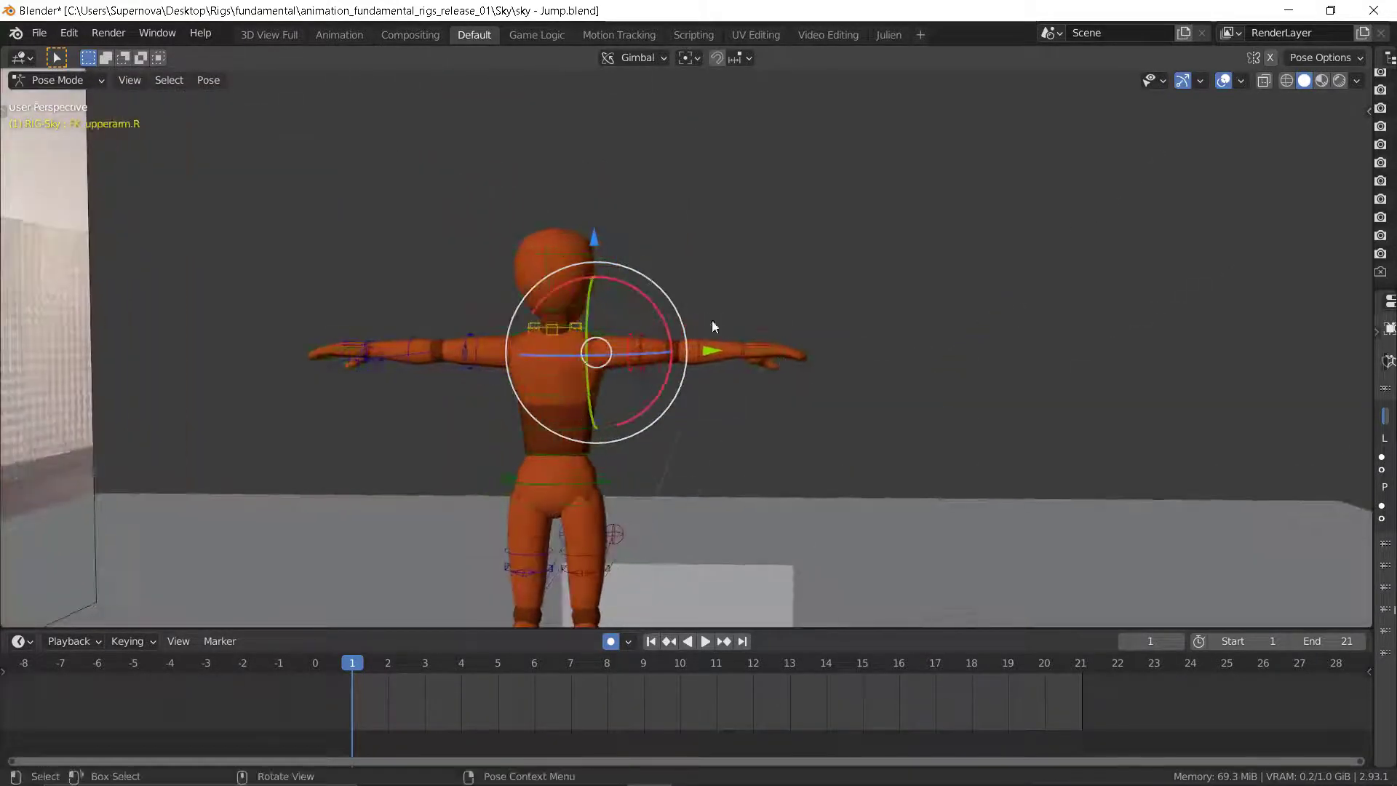
{"action": "key", "text": "r"}
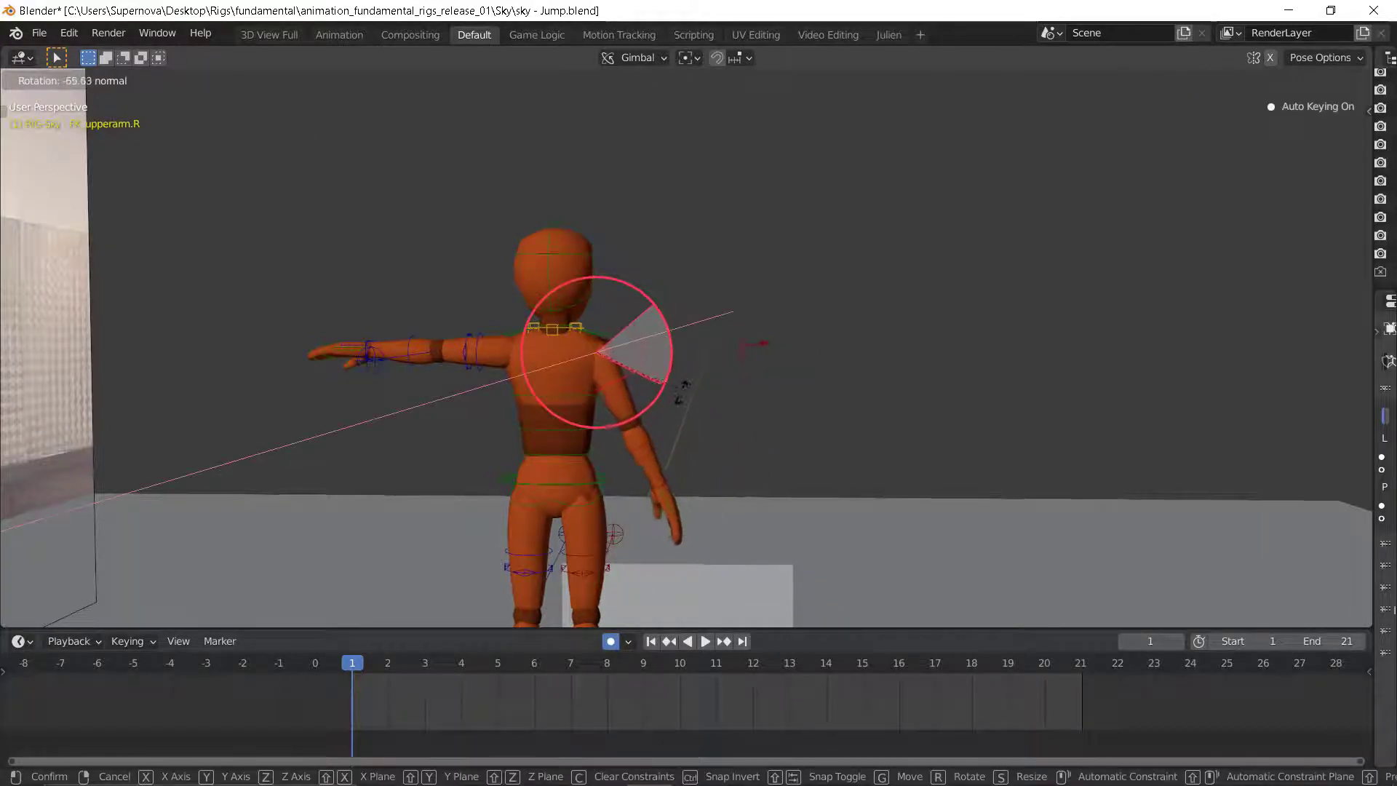
{"action": "left_click", "coordinate": [764, 434]}
{"action": "middle_click_drag", "start_coordinate": [764, 434], "coordinate": [678, 346]}
{"action": "left_click_drag", "start_coordinate": [674, 351], "coordinate": [673, 367]}
{"action": "middle_click_drag", "start_coordinate": [672, 366], "coordinate": [486, 375]}
{"action": "left_click_drag", "start_coordinate": [657, 324], "coordinate": [591, 441]}
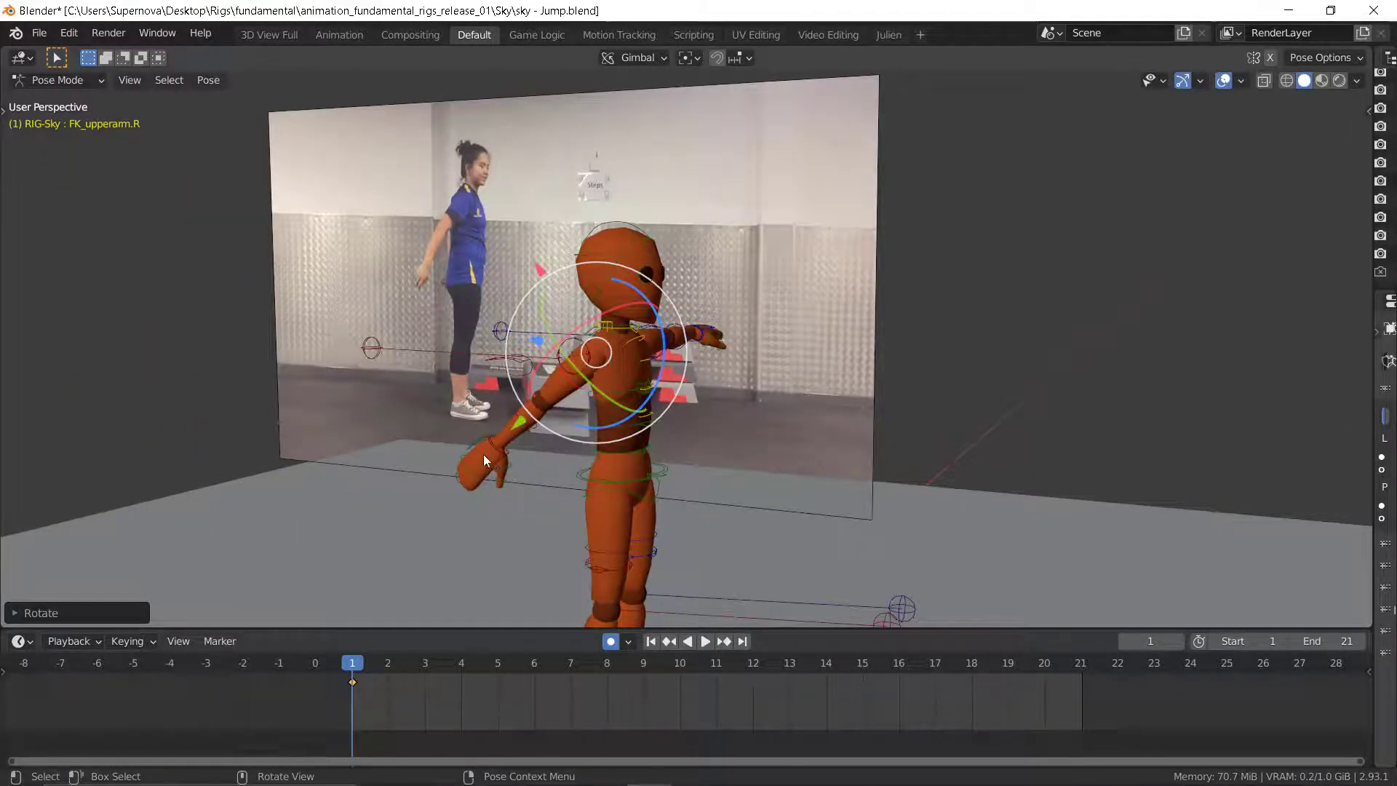
{"action": "middle_click_drag", "start_coordinate": [483, 454], "coordinate": [214, 298]}
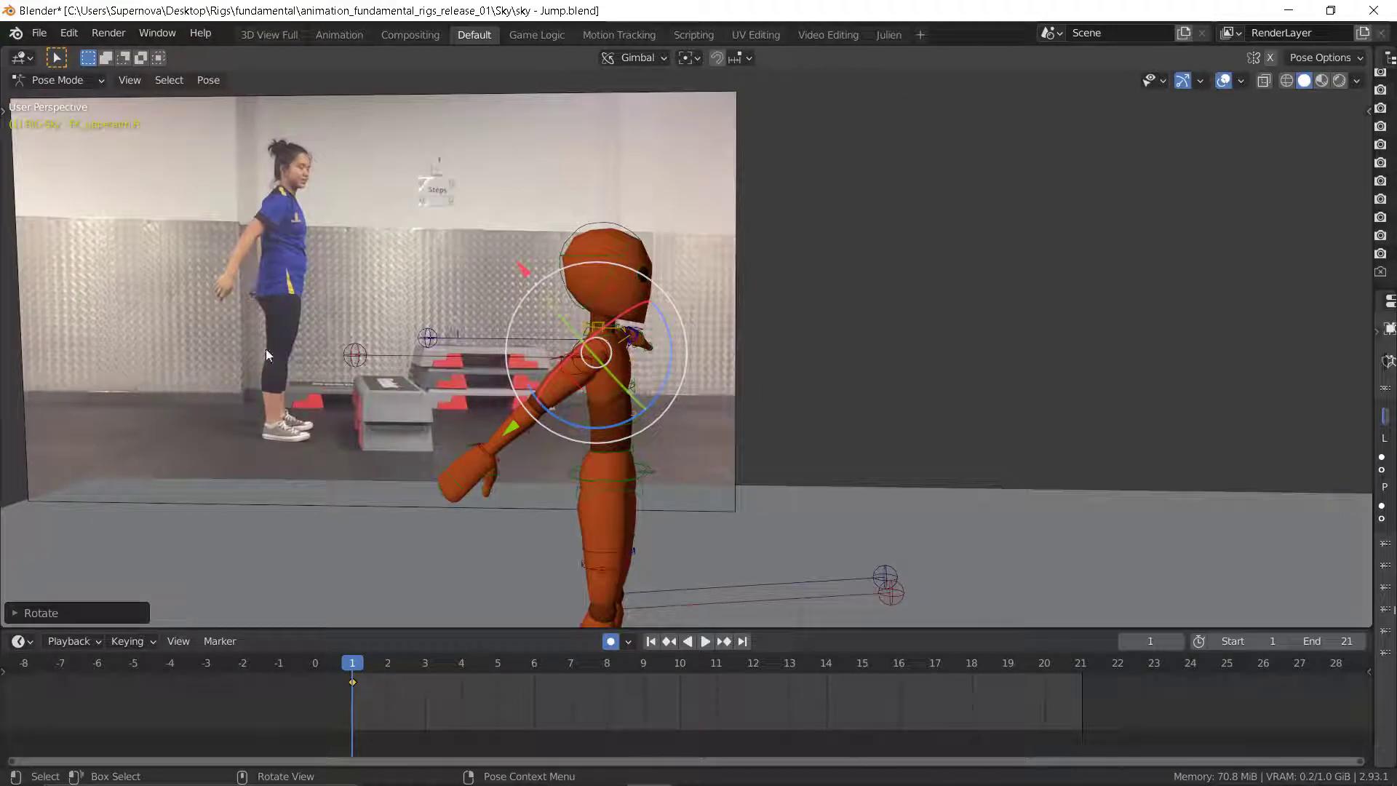
- Rotate the fingers1.R bone to bend the base of the right hand's fingers
{"action": "left_click", "coordinate": [458, 481]}
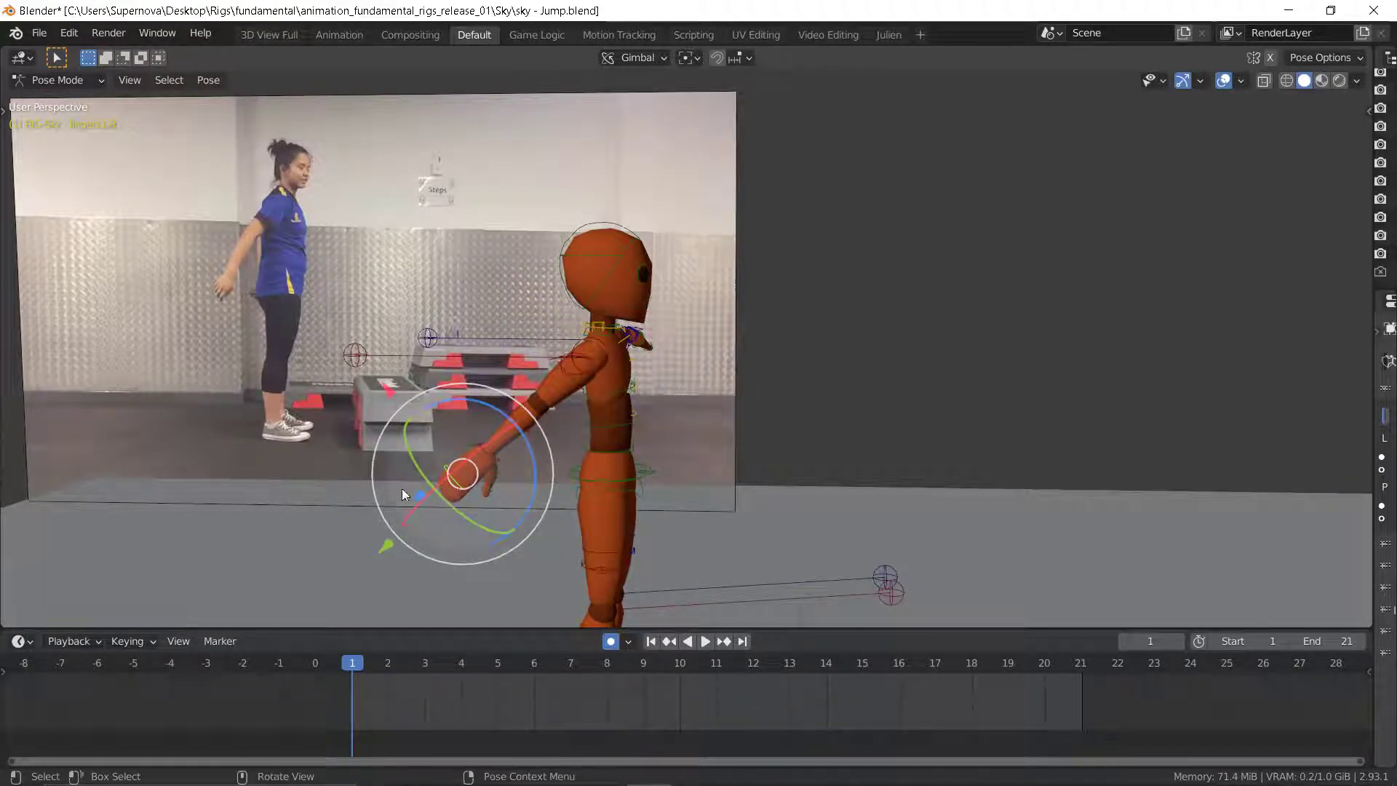
{"action": "middle_click_drag", "start_coordinate": [402, 494], "coordinate": [513, 476]}
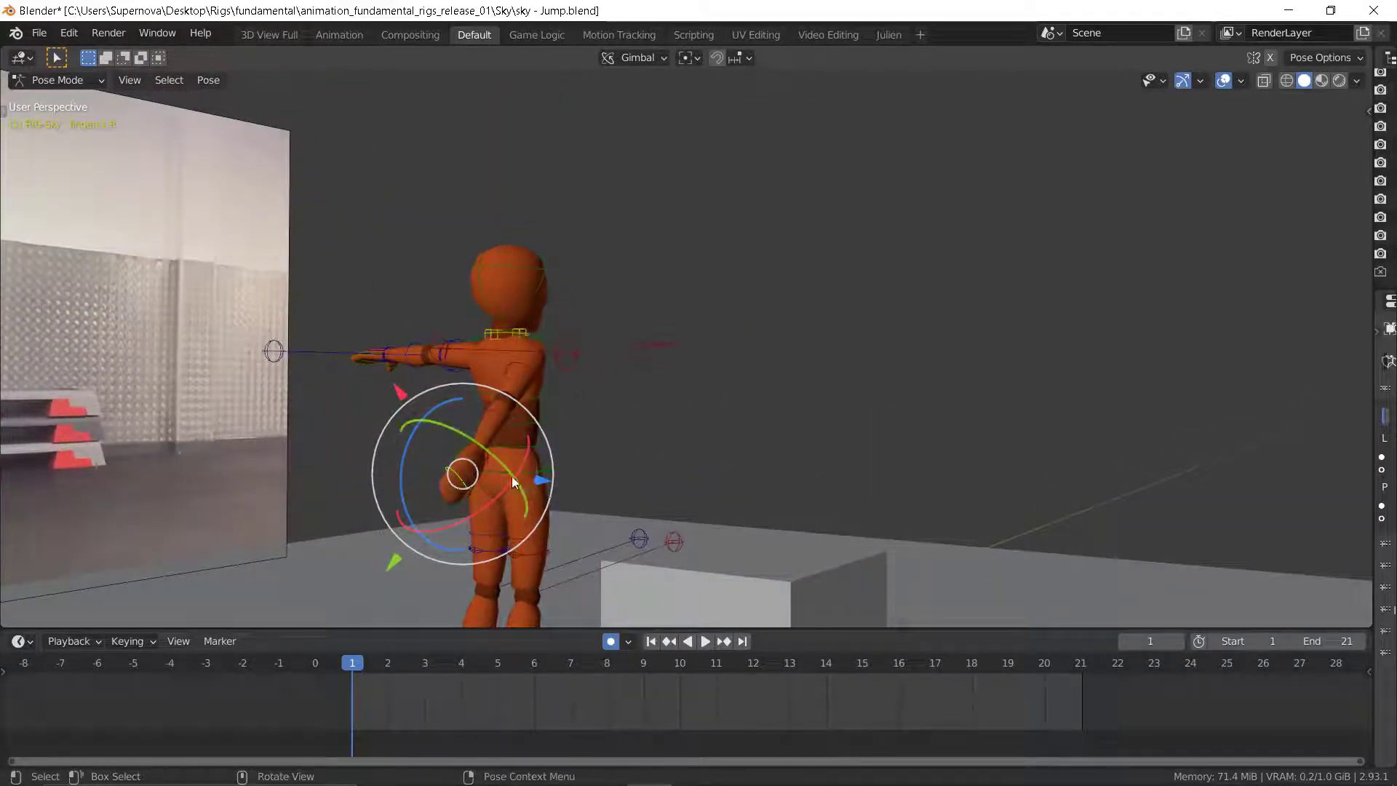
{"action": "left_click_drag", "start_coordinate": [527, 456], "coordinate": [566, 488]}
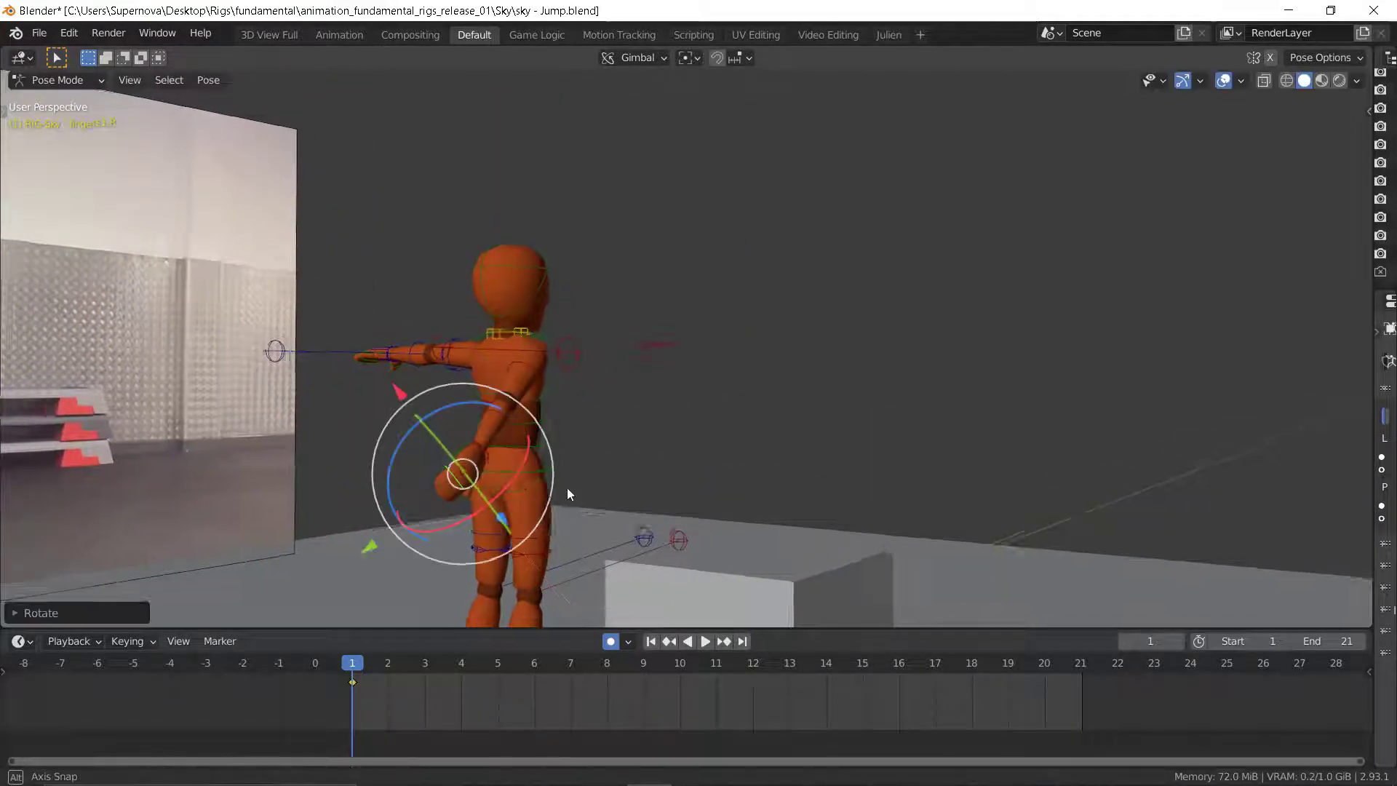
{"action": "middle_click_drag", "start_coordinate": [566, 487], "coordinate": [495, 428]}
{"action": "left_click_drag", "start_coordinate": [496, 428], "coordinate": [449, 495]}
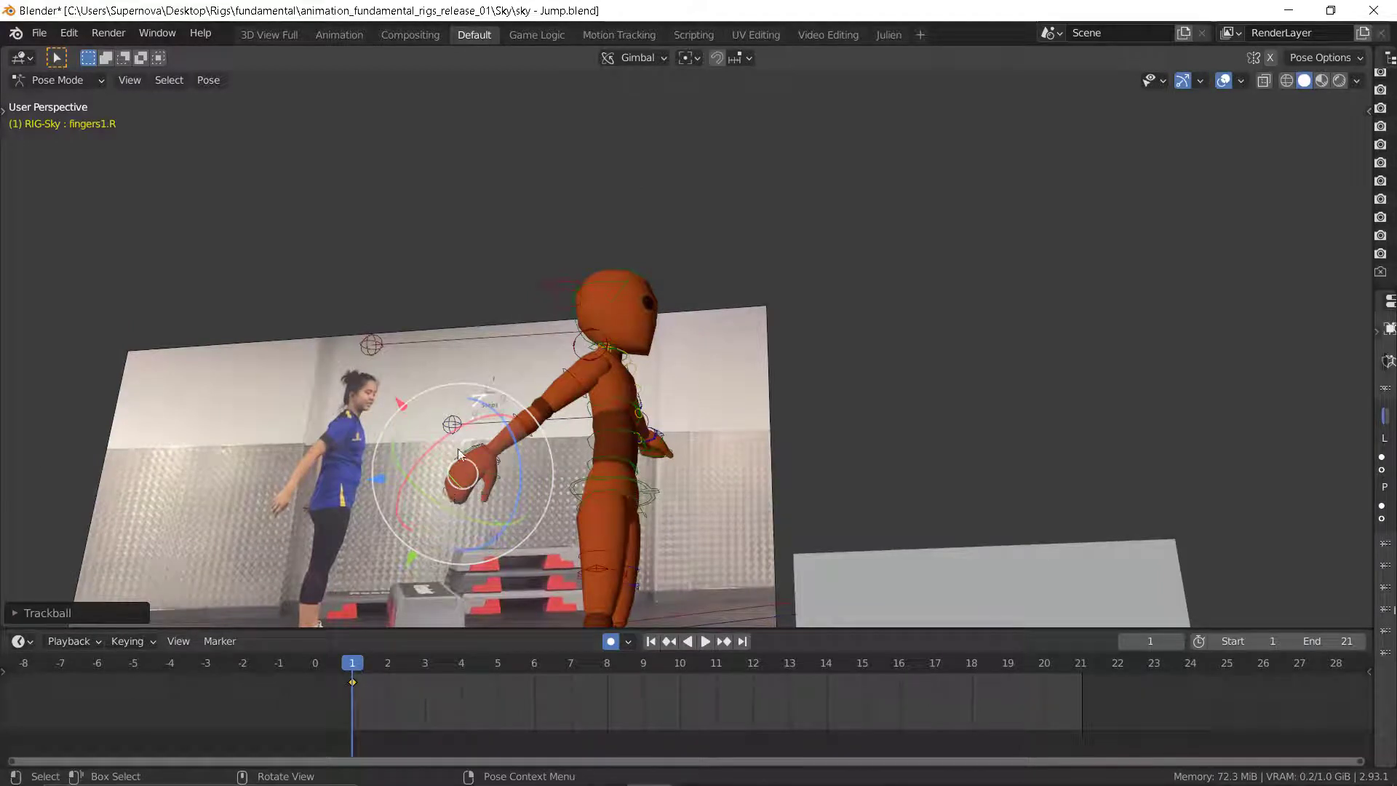
- Curl the right hand further by rotating the fingers2.R and thumb1.R bones inward
{"action": "left_click", "coordinate": [458, 454]}
{"action": "key", "text": "r"}
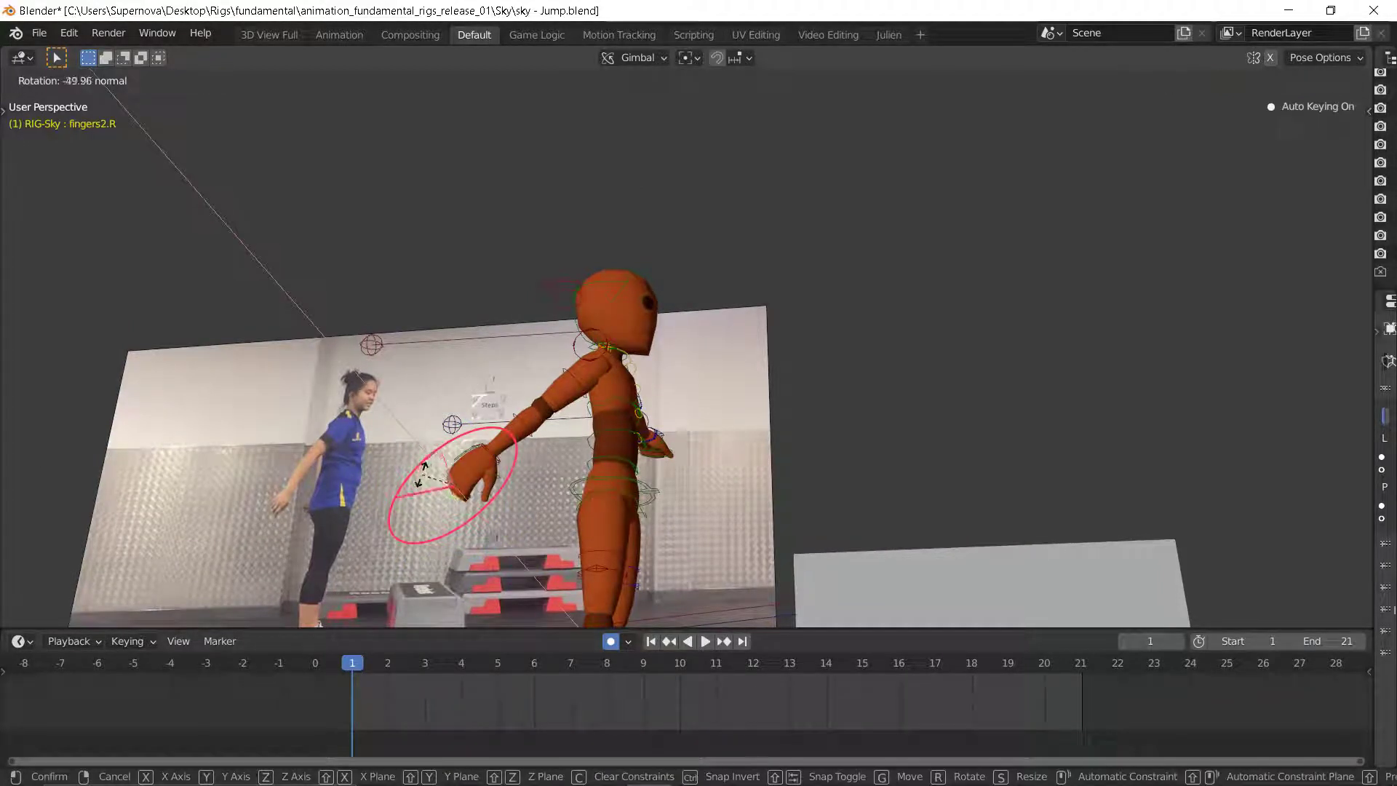
{"action": "left_click", "coordinate": [422, 475]}
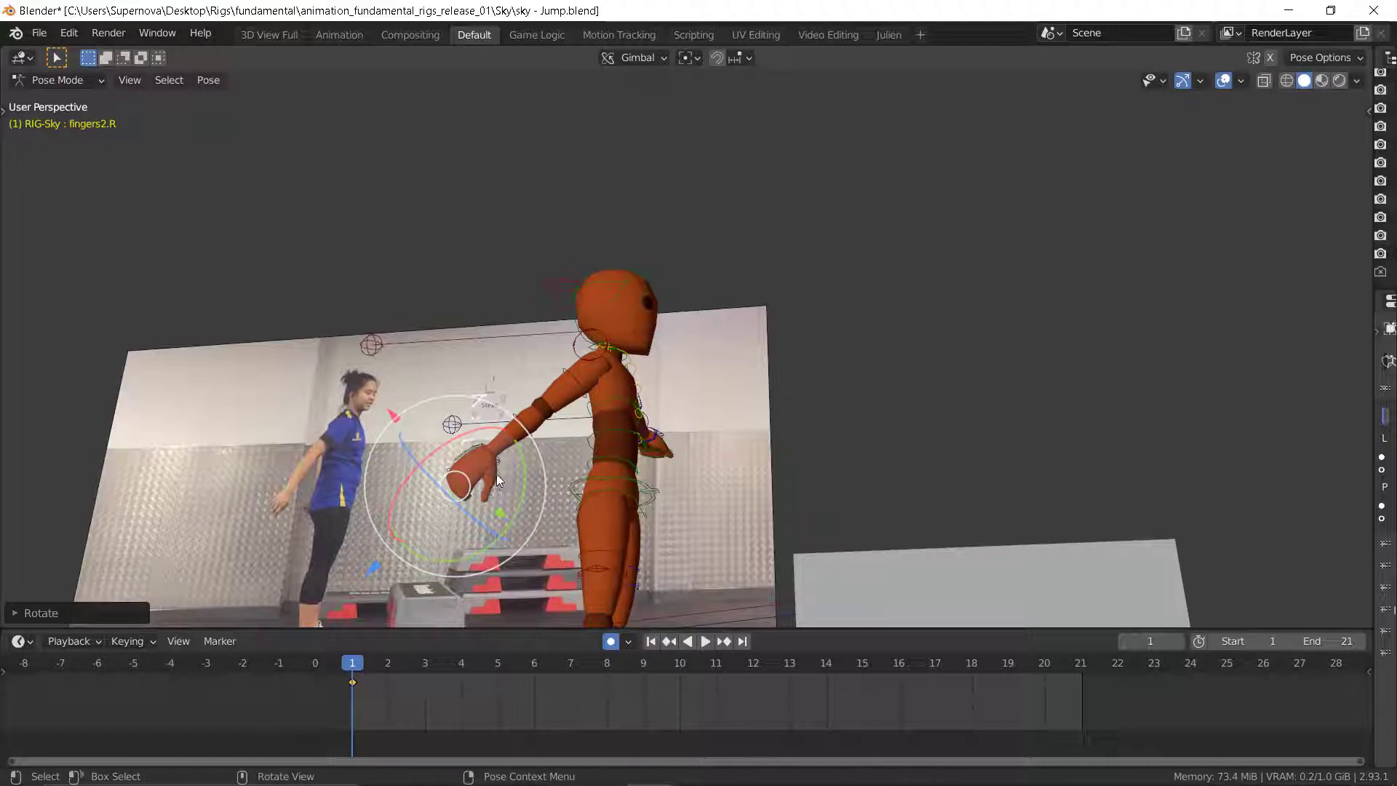
{"action": "left_click", "coordinate": [500, 474]}
{"action": "key", "text": "r"}
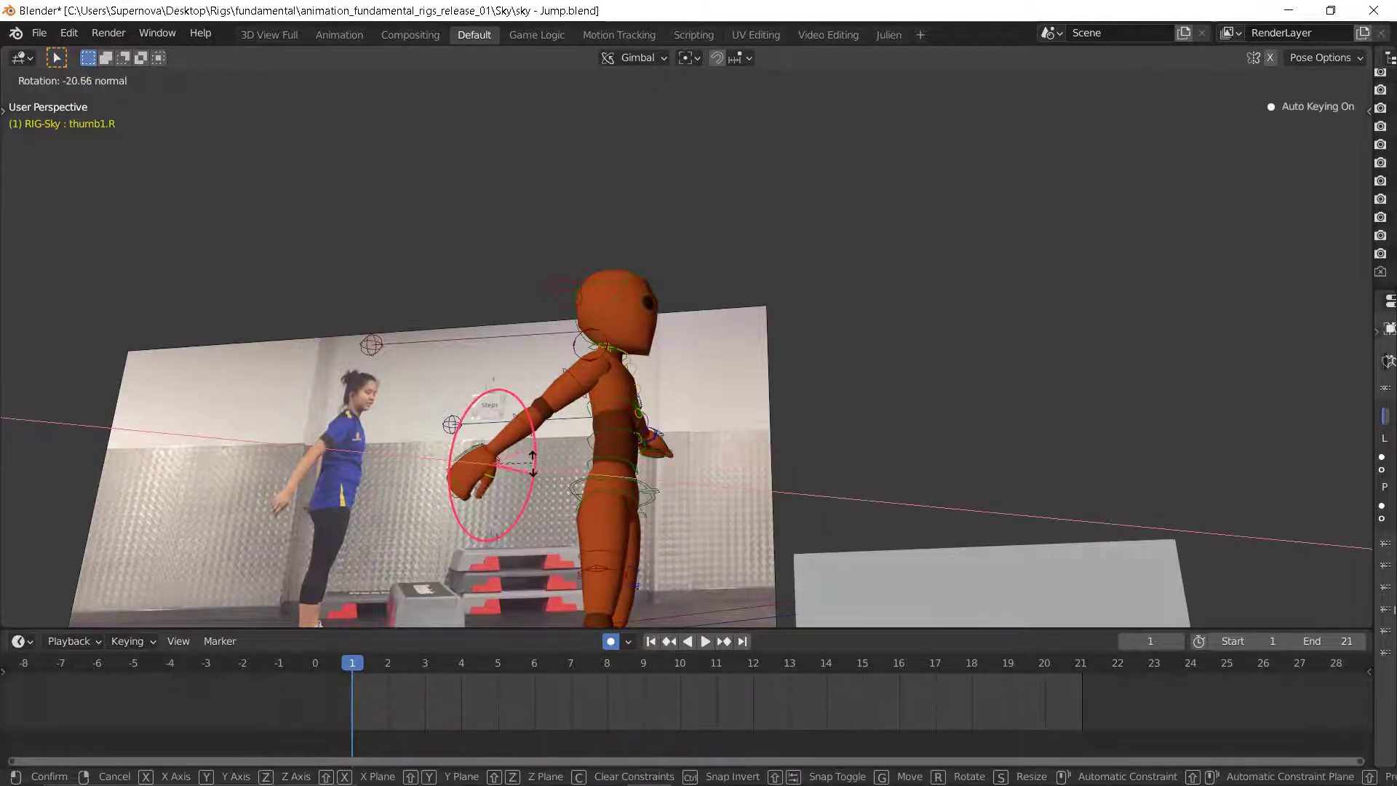
{"action": "left_click", "coordinate": [531, 463]}
- Rotate the FK_upperarm.L bone down and swing it behind the body, roughly parallel to the right arm
{"action": "middle_click_drag", "start_coordinate": [697, 467], "coordinate": [813, 409]}
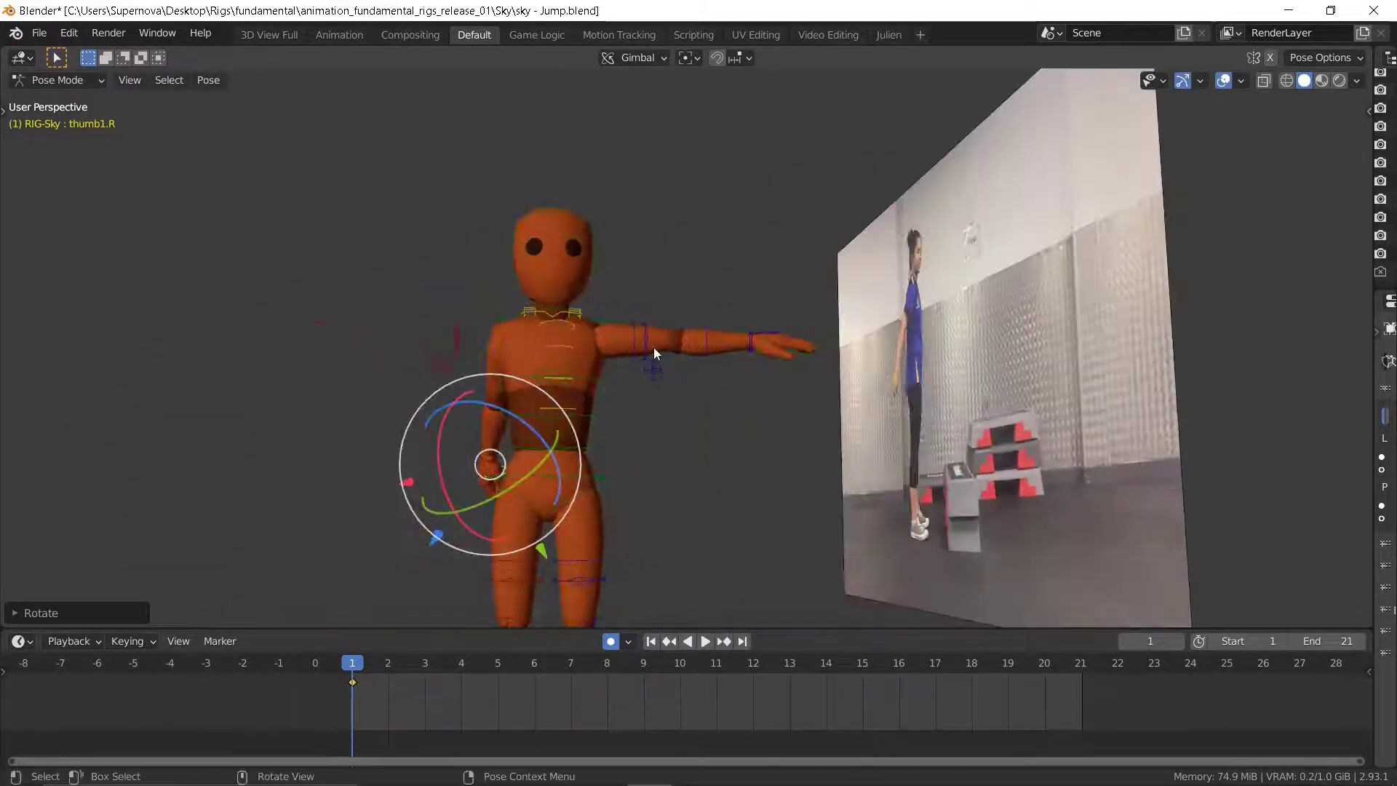
{"action": "left_click", "coordinate": [630, 330]}
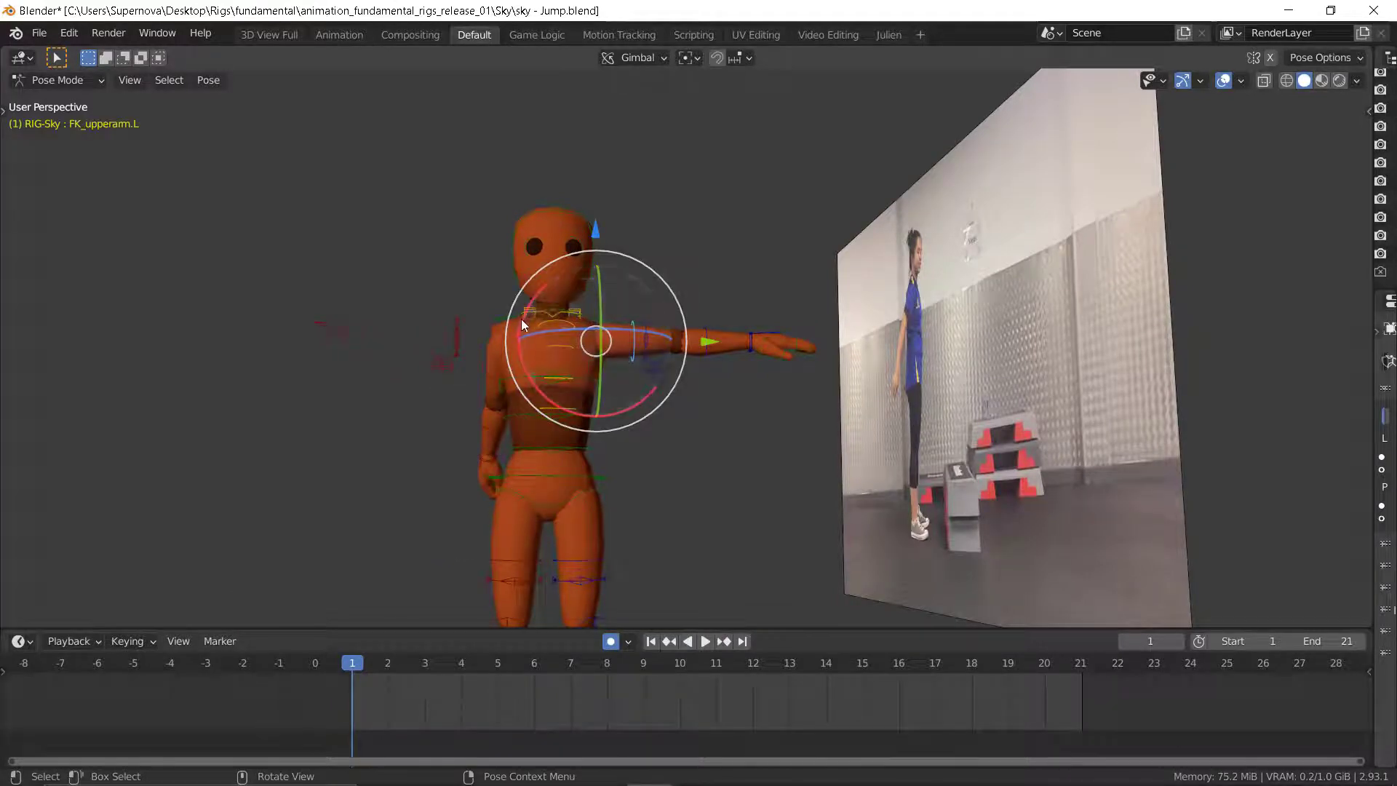
{"action": "key", "text": "r"}
{"action": "left_click", "coordinate": [711, 62]}
{"action": "middle_click_drag", "start_coordinate": [711, 63], "coordinate": [609, 348]}
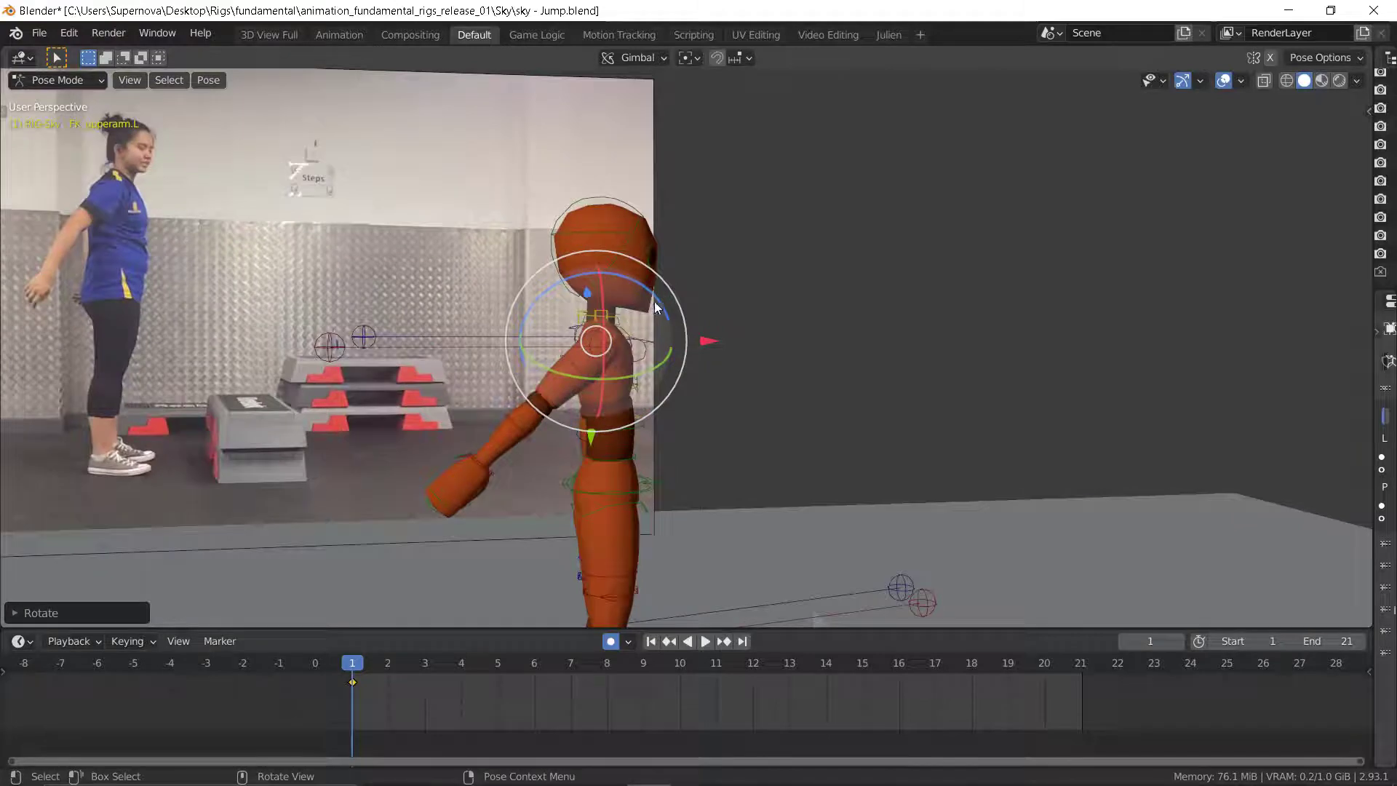
{"action": "left_click_drag", "start_coordinate": [658, 299], "coordinate": [447, 365]}
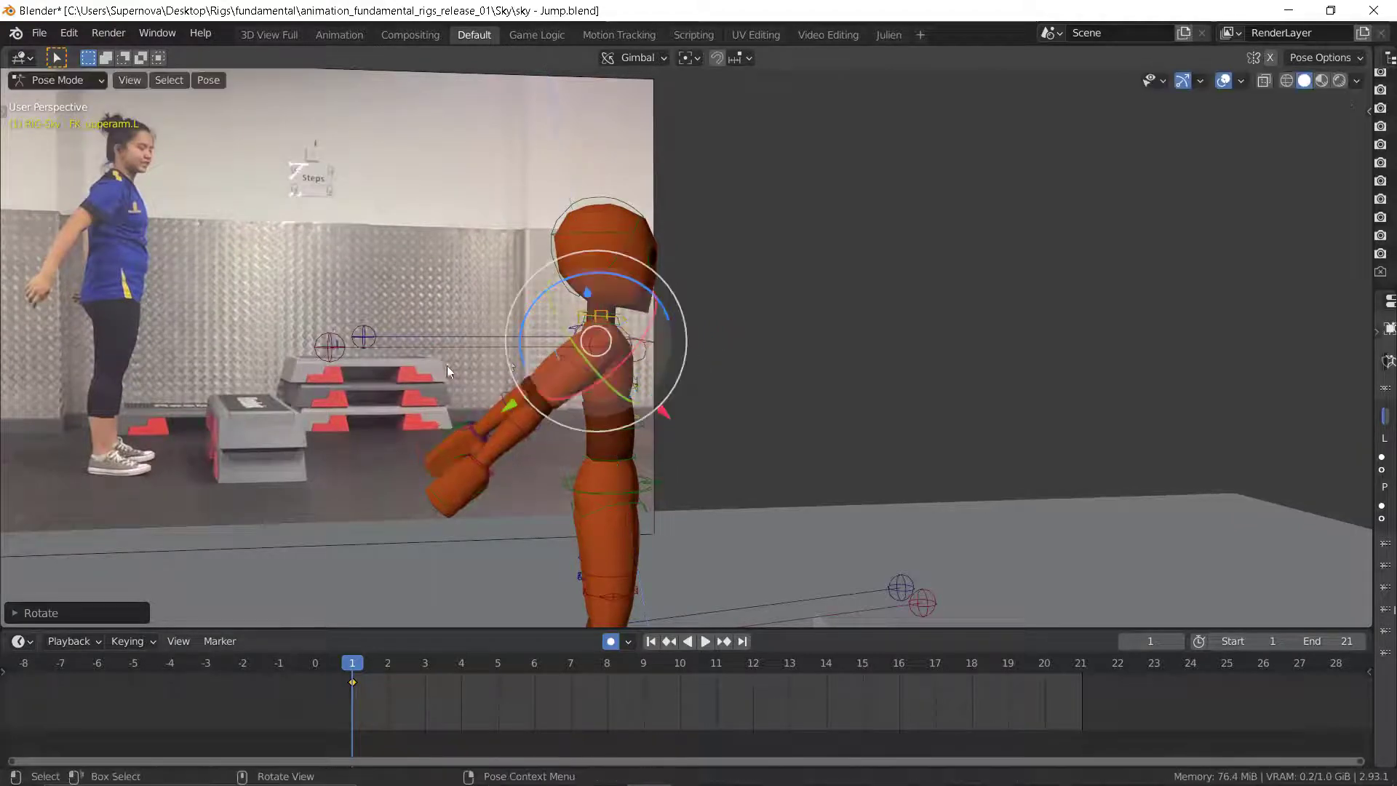
{"action": "middle_click_drag", "start_coordinate": [447, 366], "coordinate": [709, 438]}
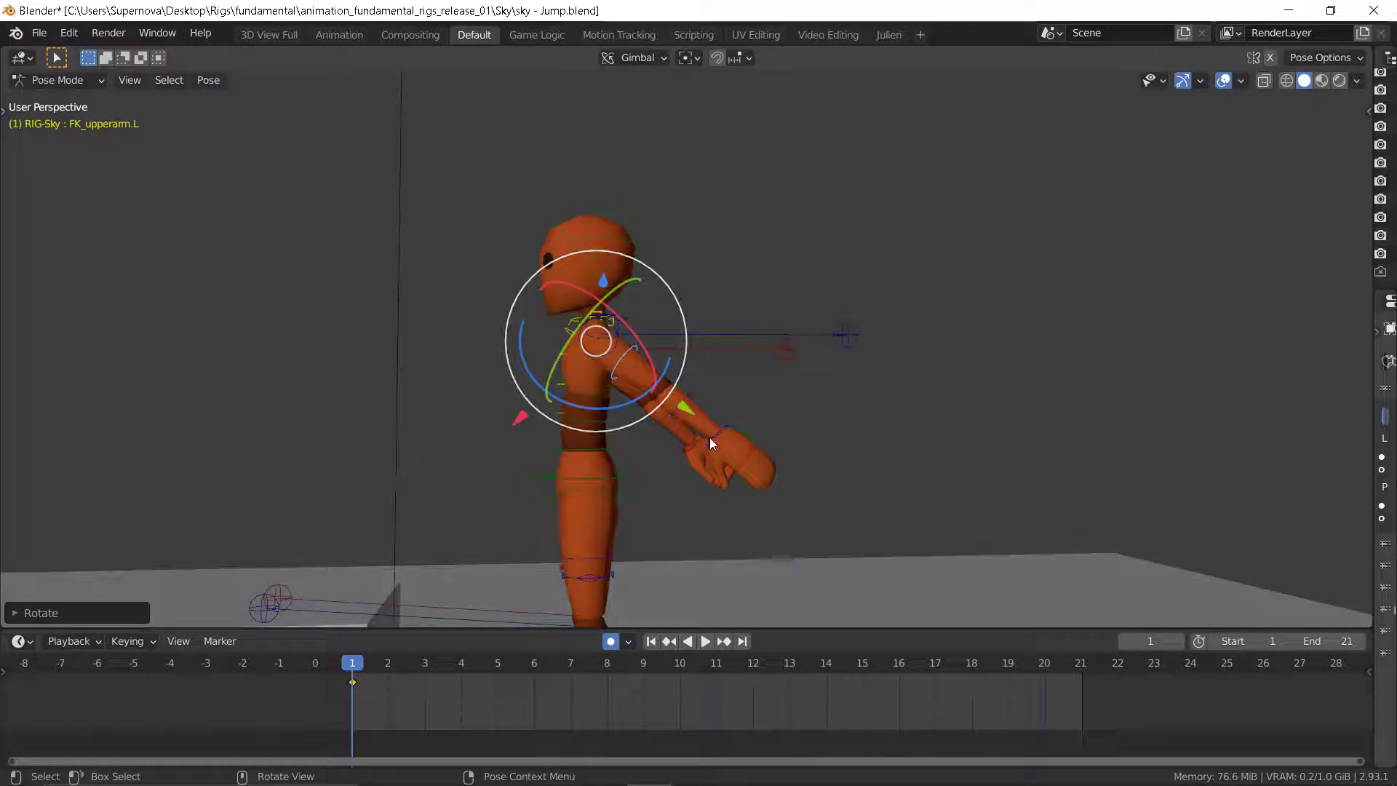
- Rotate the fingers1.L bone to bend the base of the left hand's fingers
{"action": "left_click", "coordinate": [759, 462]}
{"action": "left_click_drag", "start_coordinate": [796, 453], "coordinate": [762, 487]}
{"action": "scroll", "coordinate": [765, 485], "scroll_direction": "up", "scroll_amount": 5}
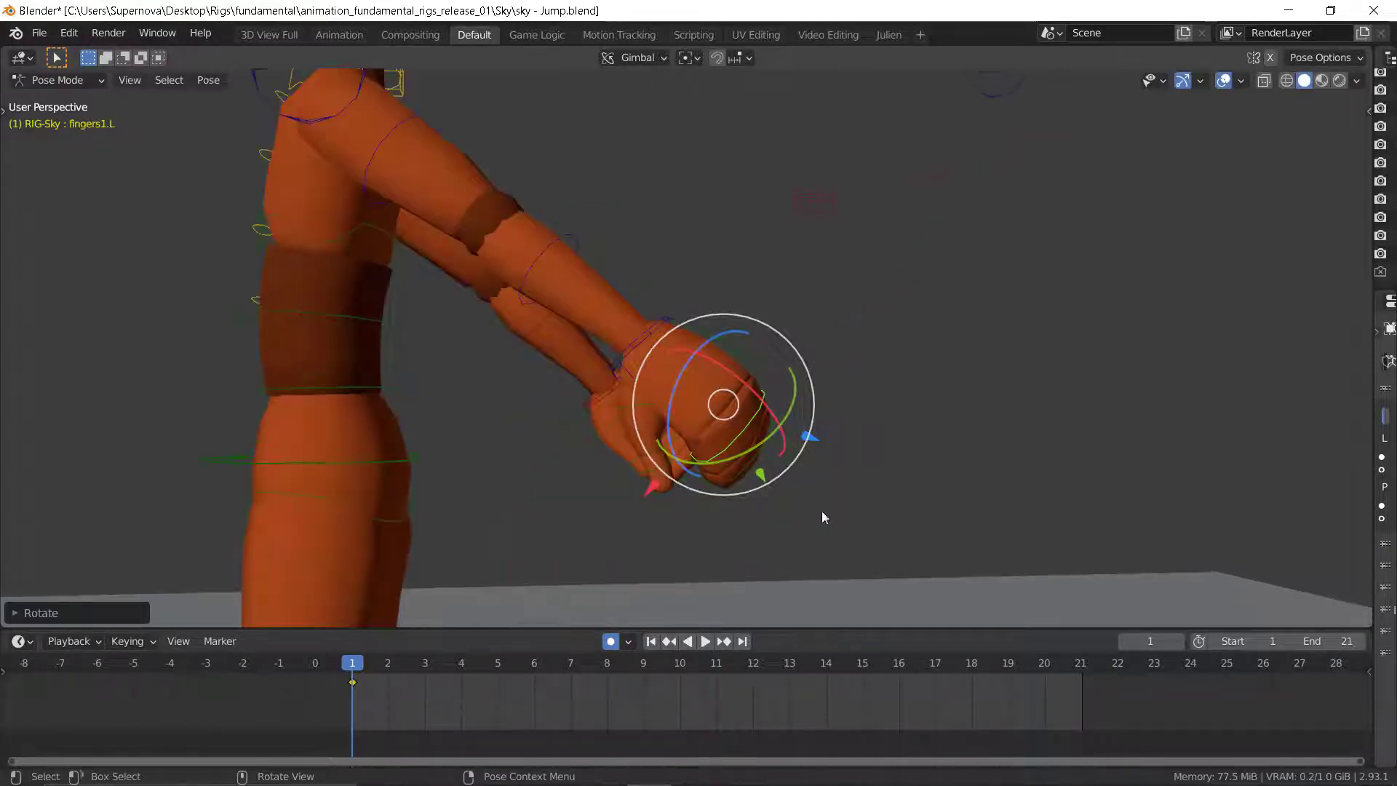
{"action": "middle_click_drag", "start_coordinate": [822, 512], "coordinate": [613, 460]}
- Curl the left hand further by rotating the fingers2.L and thumb1.L bones inward
{"action": "left_click", "coordinate": [786, 435]}
{"action": "middle_click_drag", "start_coordinate": [785, 437], "coordinate": [685, 440]}
{"action": "left_click_drag", "start_coordinate": [686, 439], "coordinate": [717, 501]}
{"action": "middle_click_drag", "start_coordinate": [716, 501], "coordinate": [668, 373]}
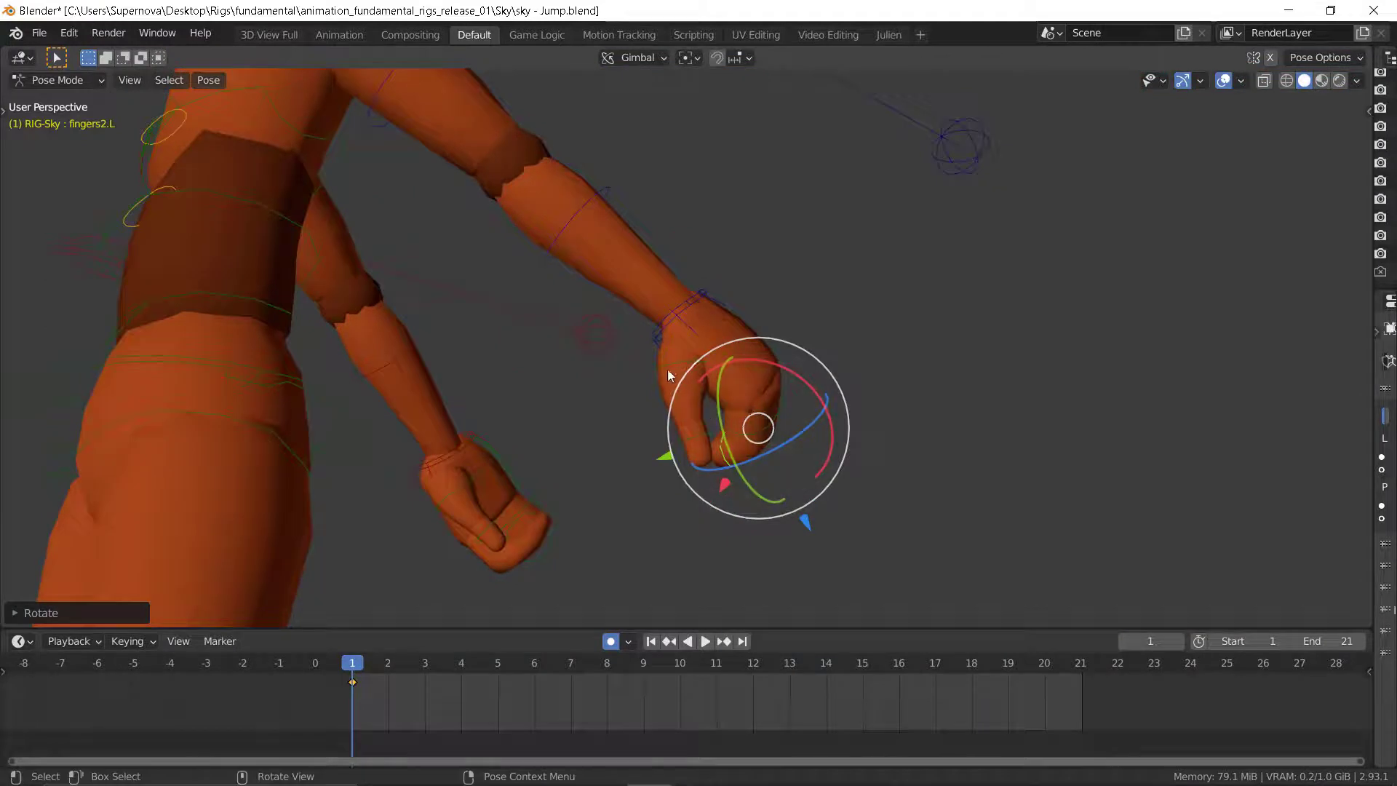
{"action": "left_click", "coordinate": [668, 373]}
{"action": "left_click_drag", "start_coordinate": [664, 313], "coordinate": [673, 336]}
{"action": "middle_click_drag", "start_coordinate": [881, 456], "coordinate": [785, 474]}
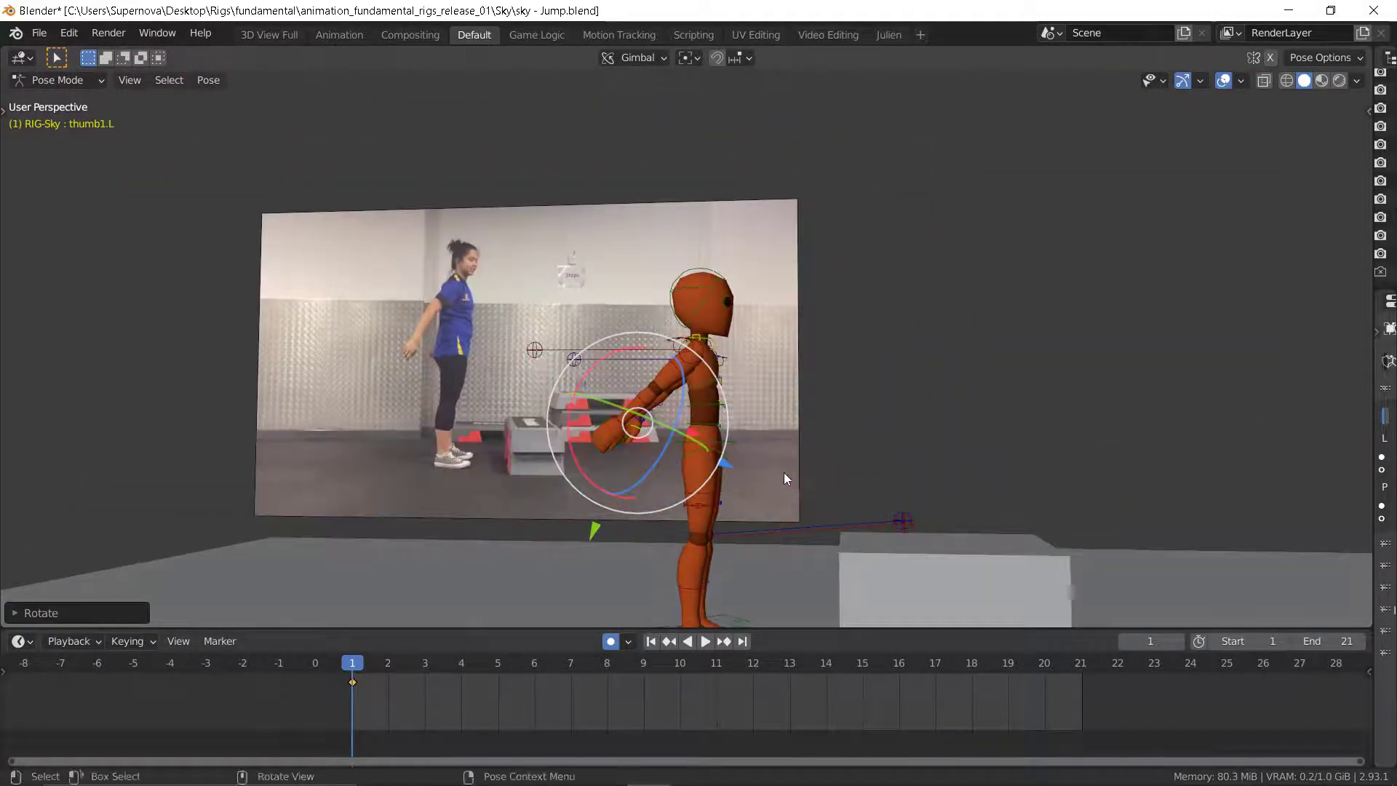
{"action": "middle_click_drag", "start_coordinate": [796, 425], "coordinate": [815, 413]}
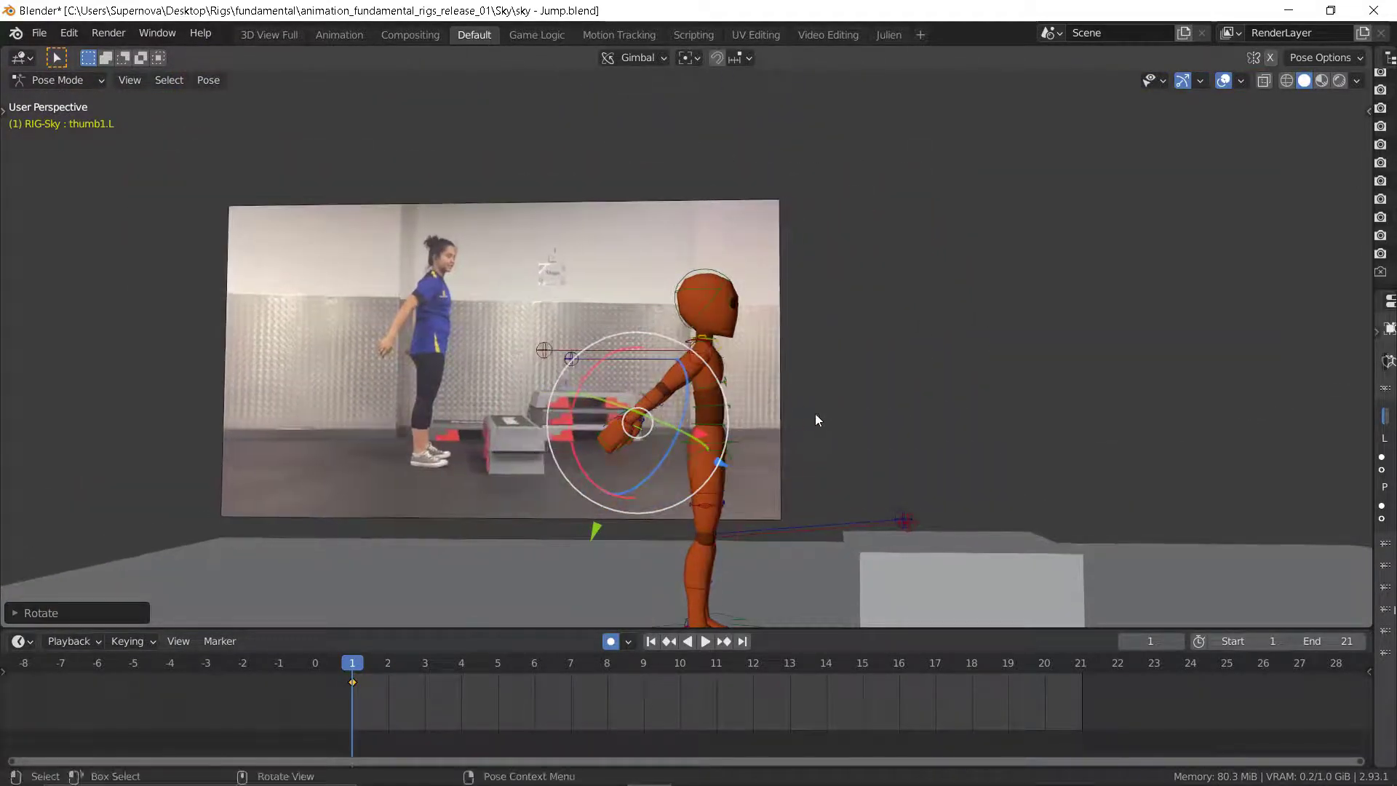
- Rotate the hips control slightly around its side-to-side axis to tilt the pelvis
{"action": "left_click", "coordinate": [717, 429]}
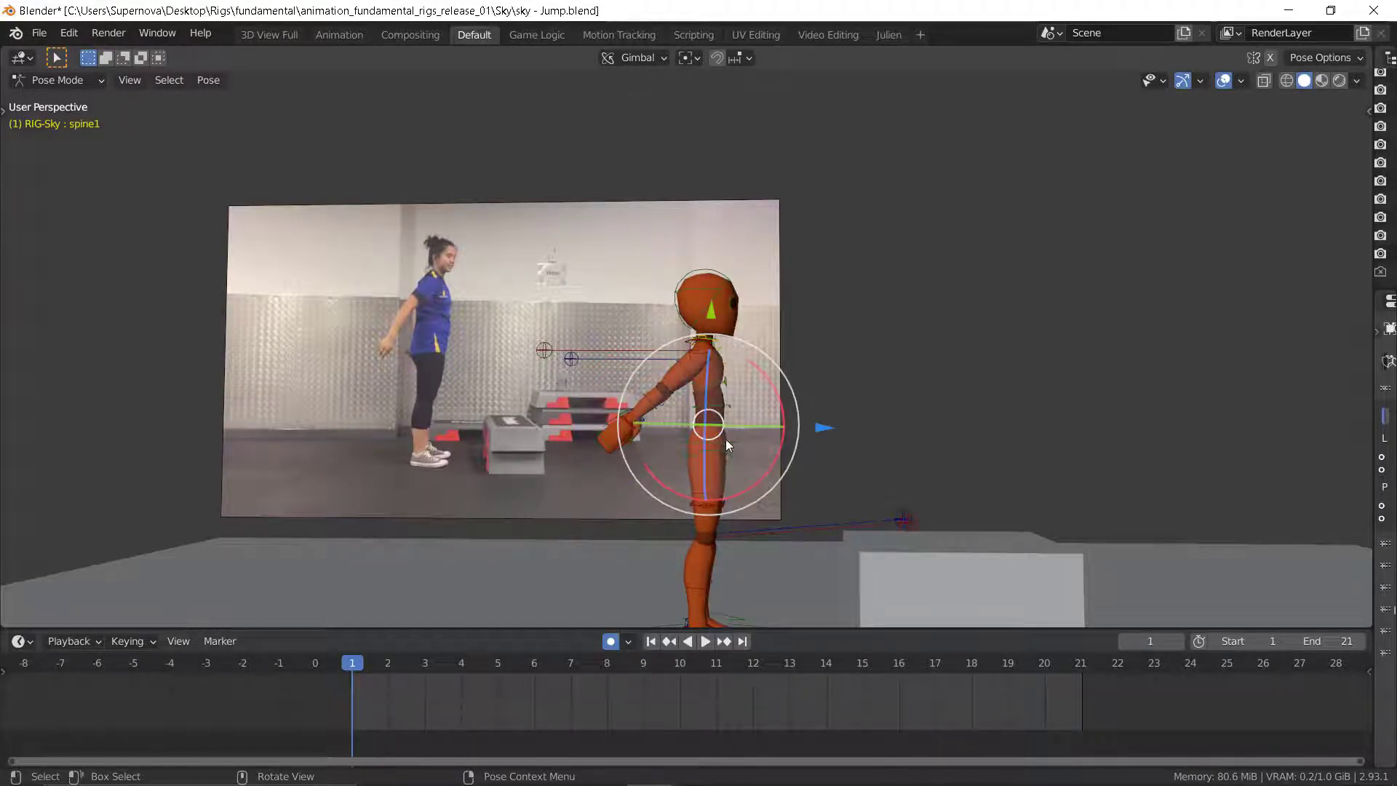
{"action": "scroll", "coordinate": [727, 439], "scroll_direction": "up", "scroll_amount": 2}
{"action": "left_click", "coordinate": [719, 460]}
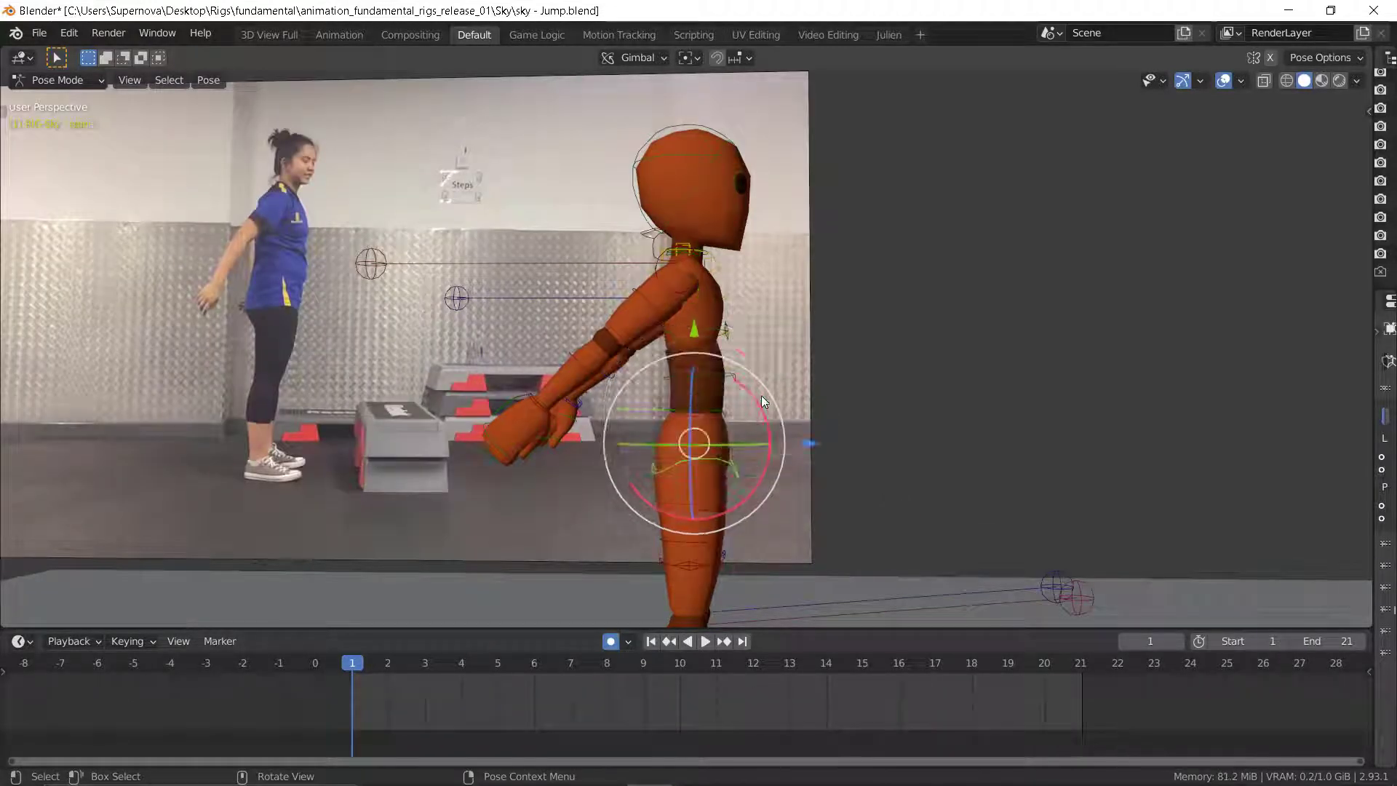
{"action": "key", "text": "r"}
{"action": "left_click", "coordinate": [756, 408]}
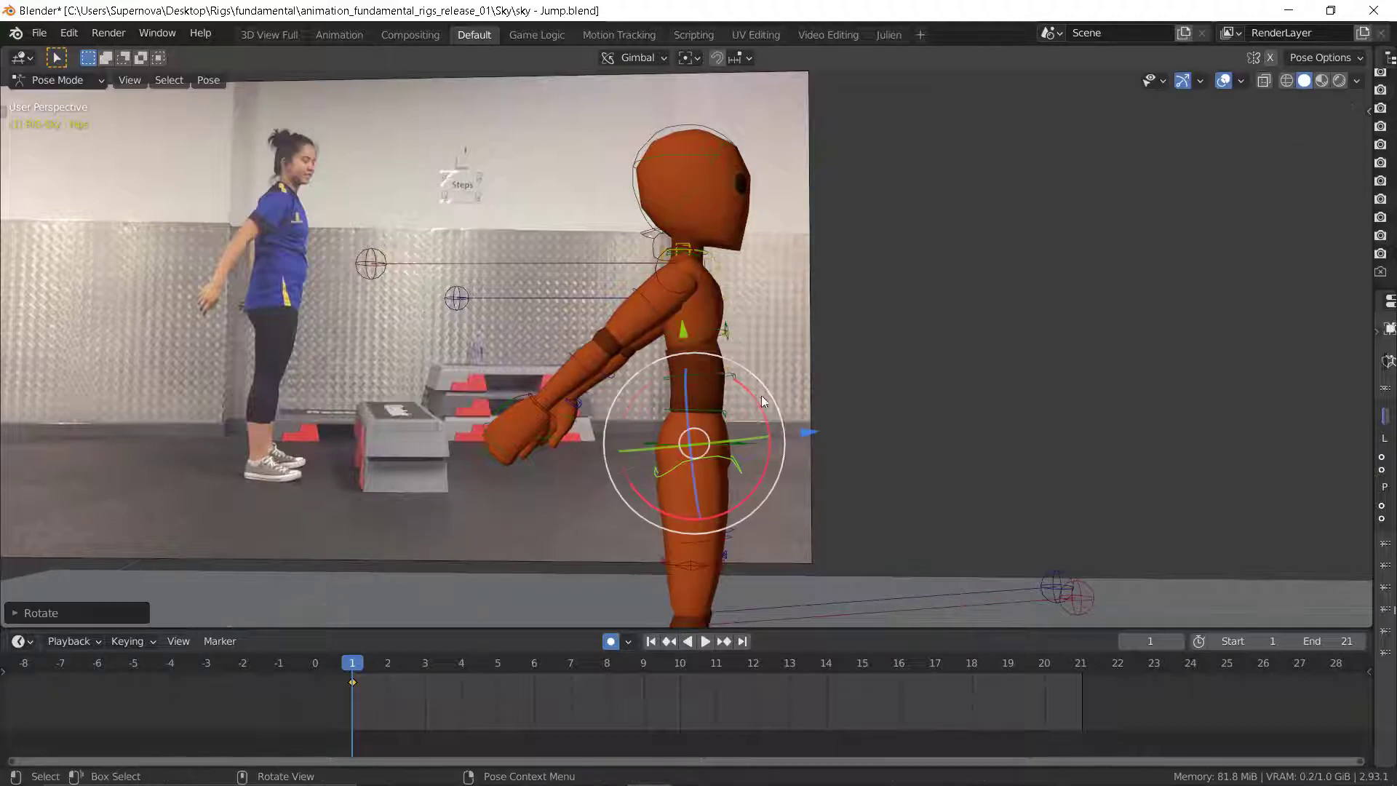
- Tilt the torso slightly forward by rotating the middle spine bone and the chest bone by about 4 degrees each
{"action": "left_click", "coordinate": [716, 378]}
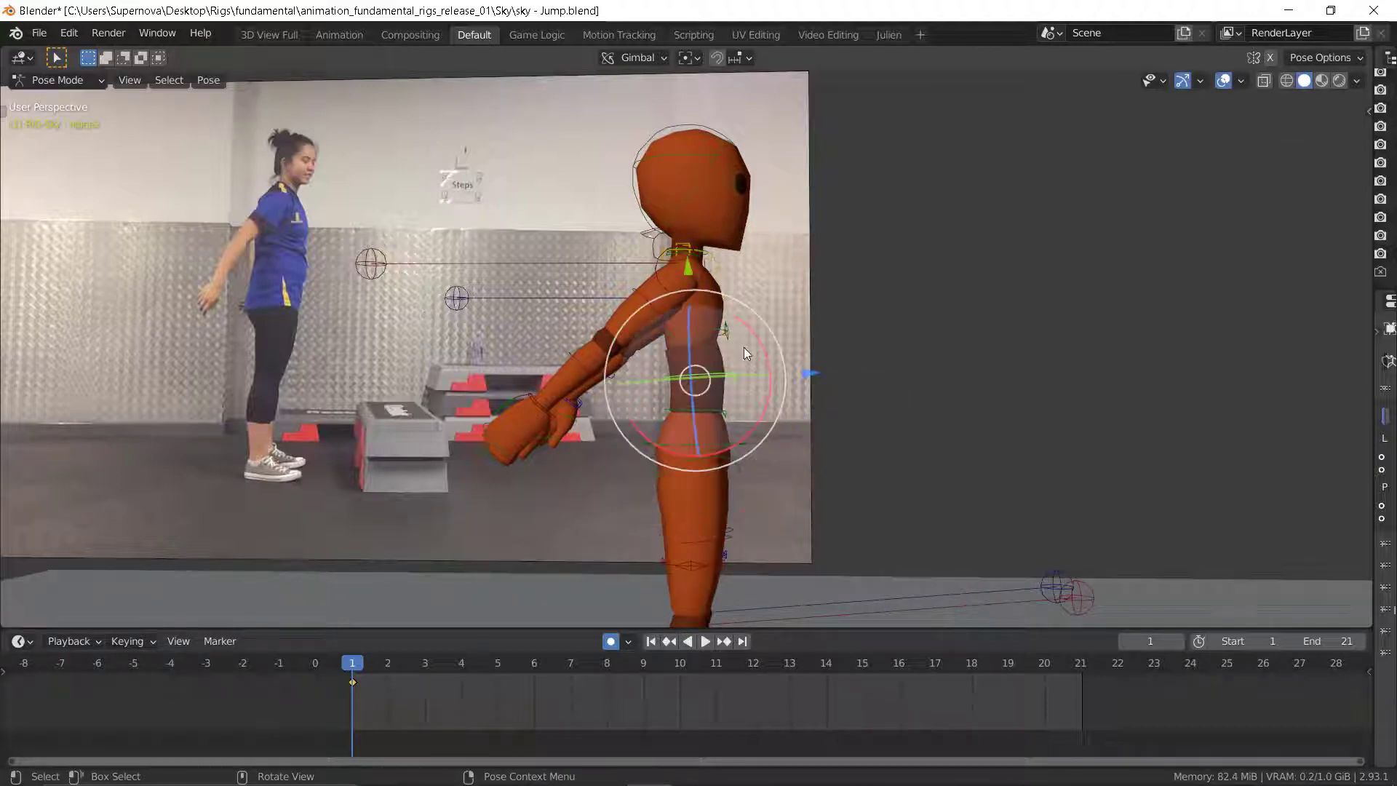
{"action": "key", "text": "r"}
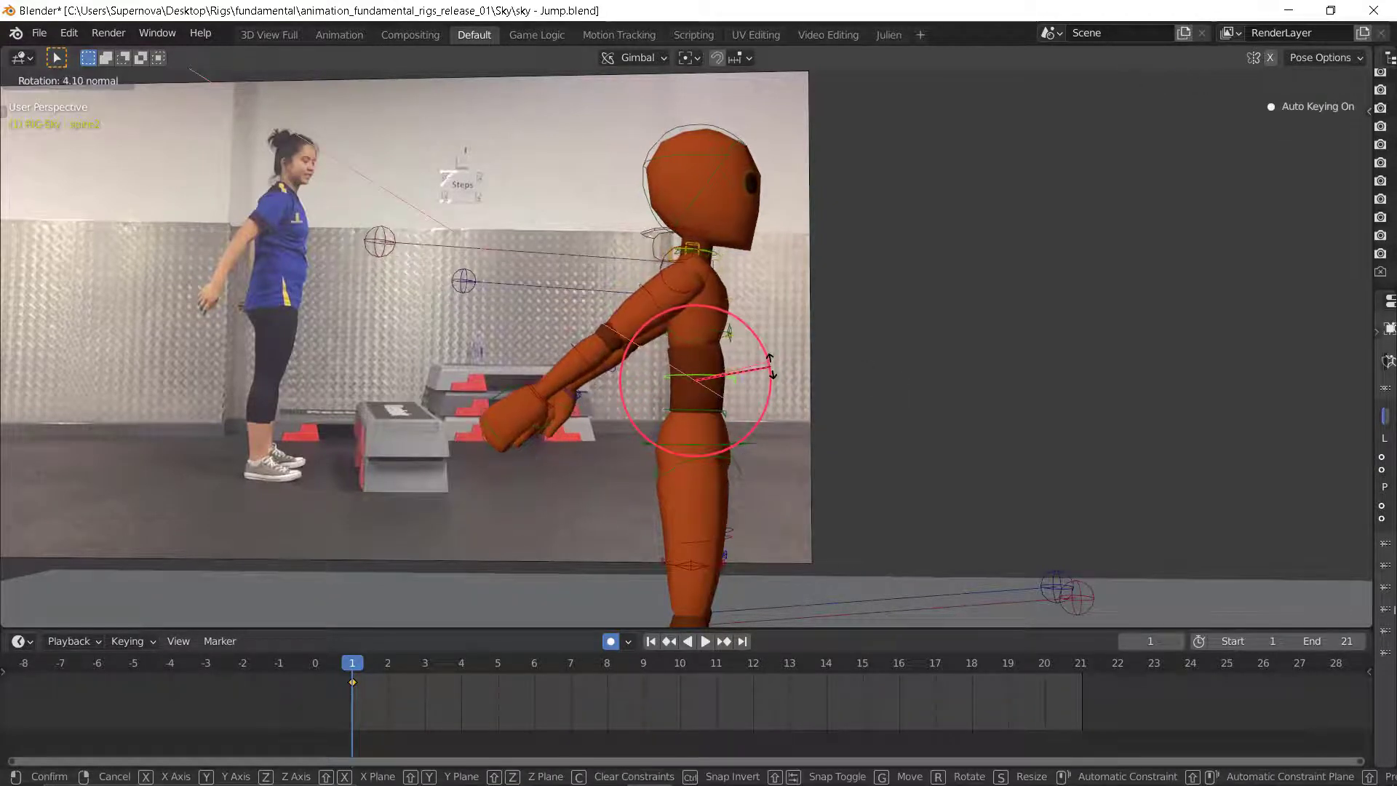
{"action": "left_click", "coordinate": [767, 360]}
{"action": "scroll", "coordinate": [735, 320], "scroll_direction": "down", "scroll_amount": 5}
{"action": "scroll", "coordinate": [736, 333], "scroll_direction": "up", "scroll_amount": 5}
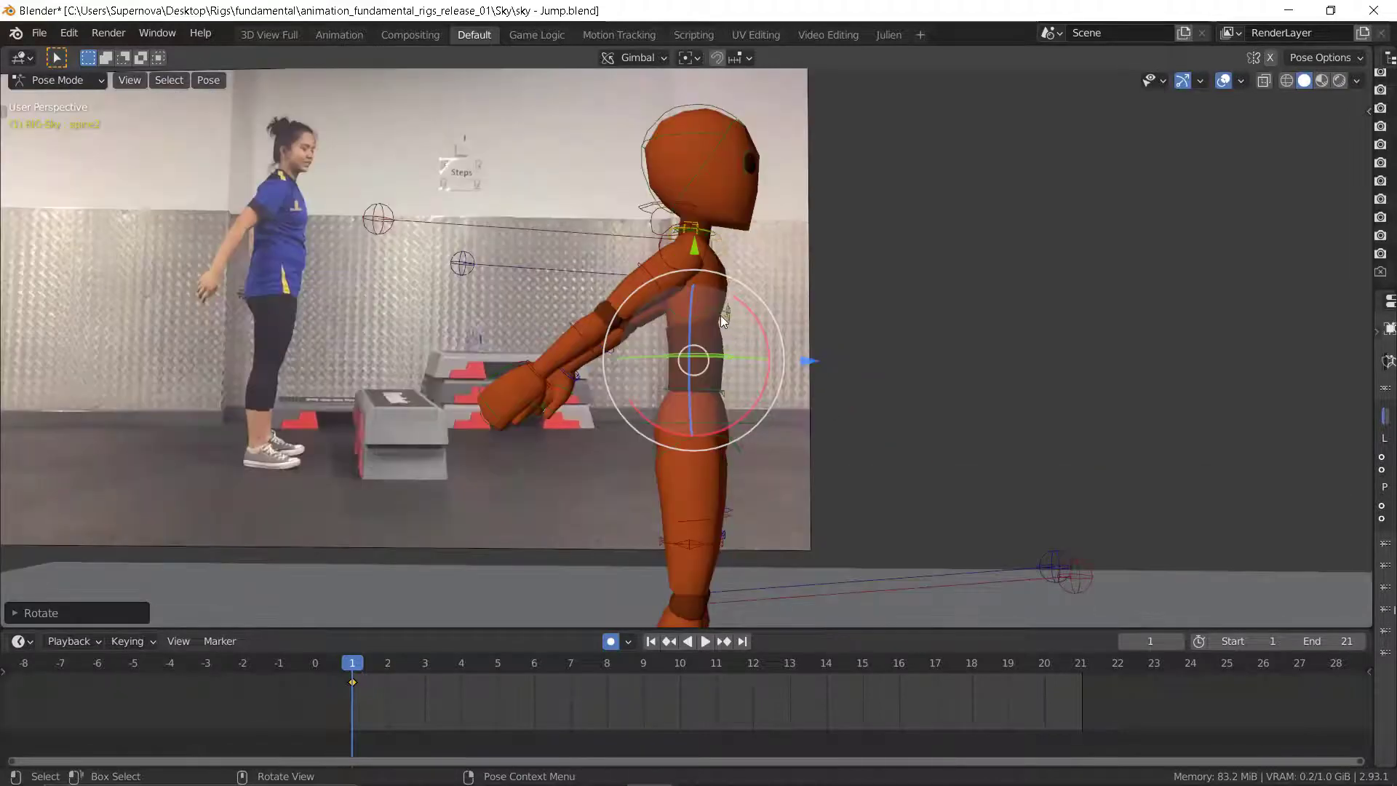
{"action": "left_click", "coordinate": [723, 314]}
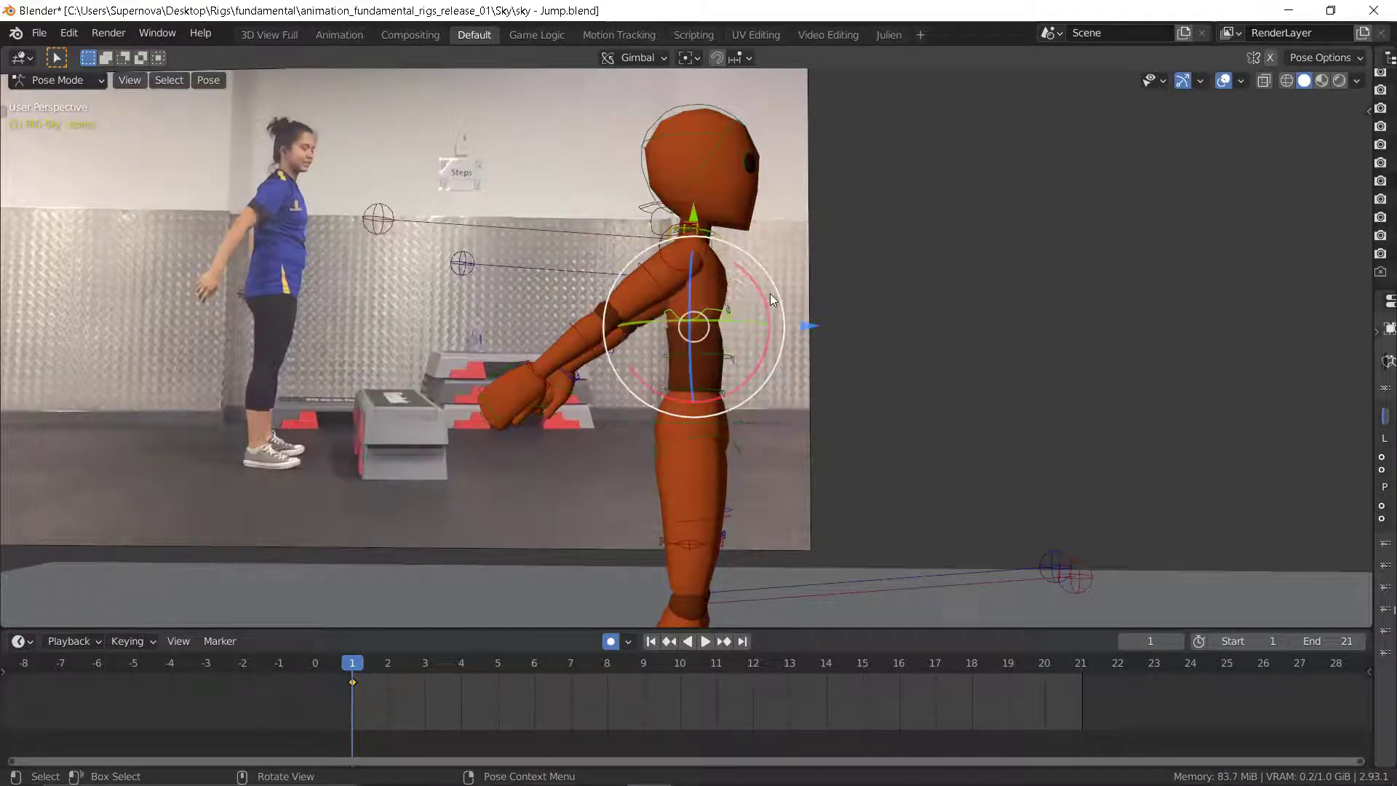
{"action": "key", "text": "r"}
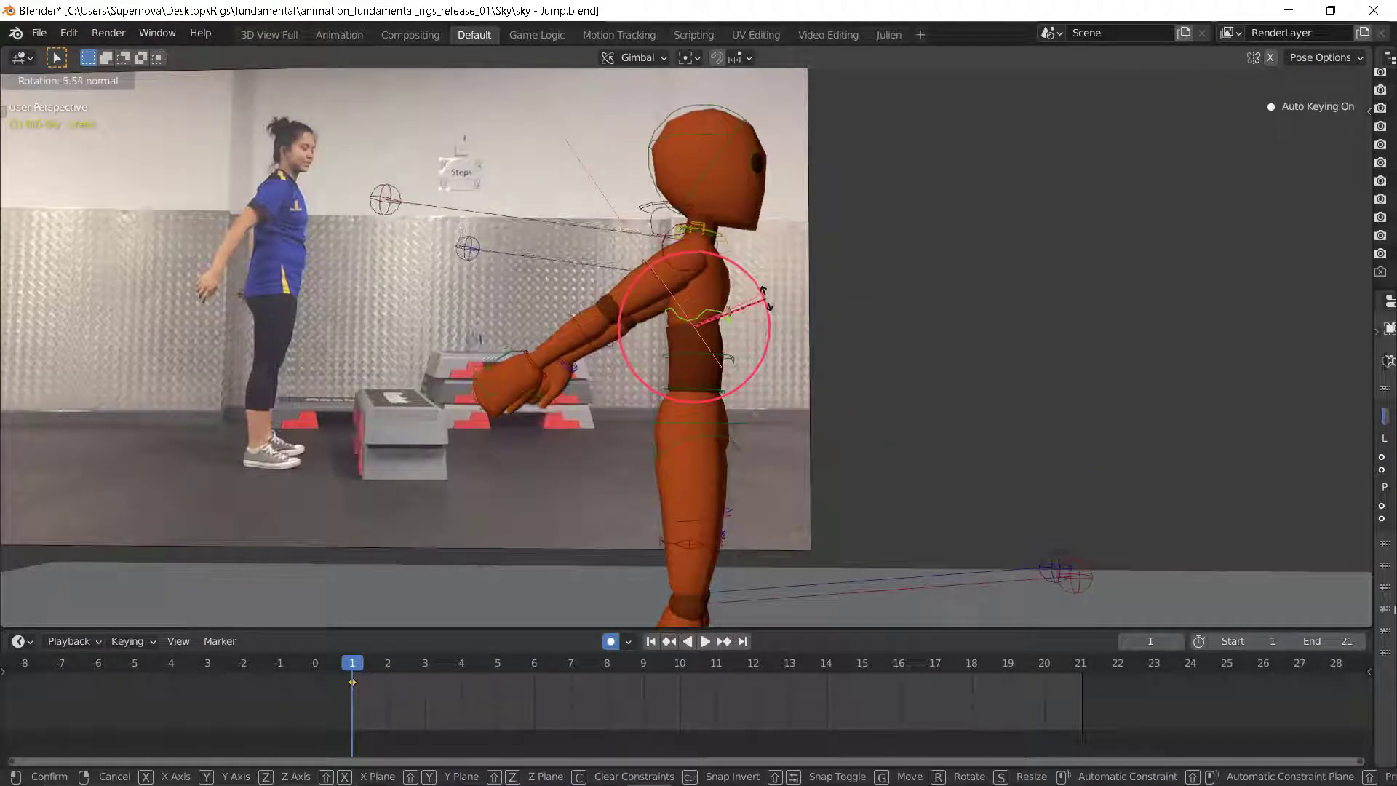
{"action": "left_click", "coordinate": [697, 333]}
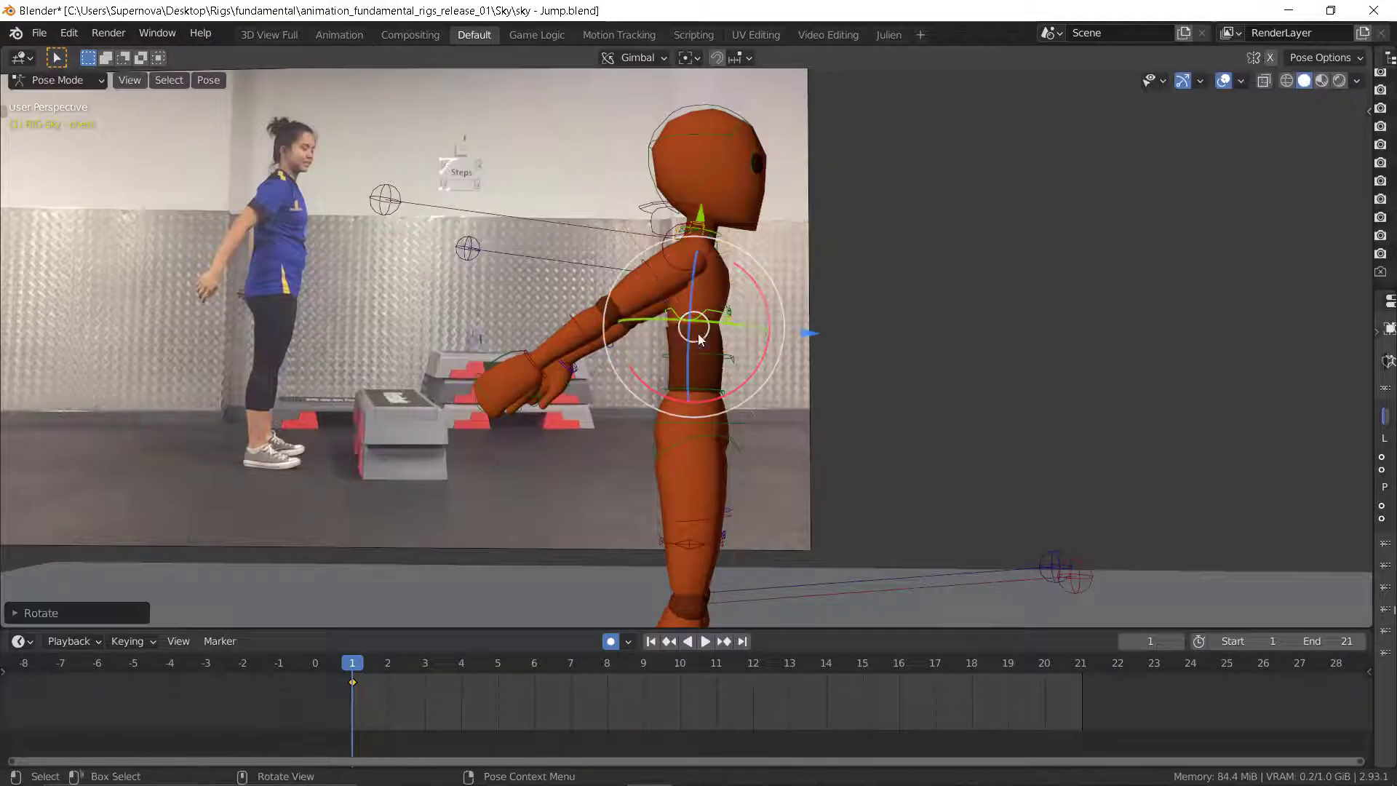
- Lean the lower spine bone back by about 4 degrees and rotate the chest bone slightly forward
{"action": "left_click", "coordinate": [699, 384]}
{"action": "key", "text": "r"}
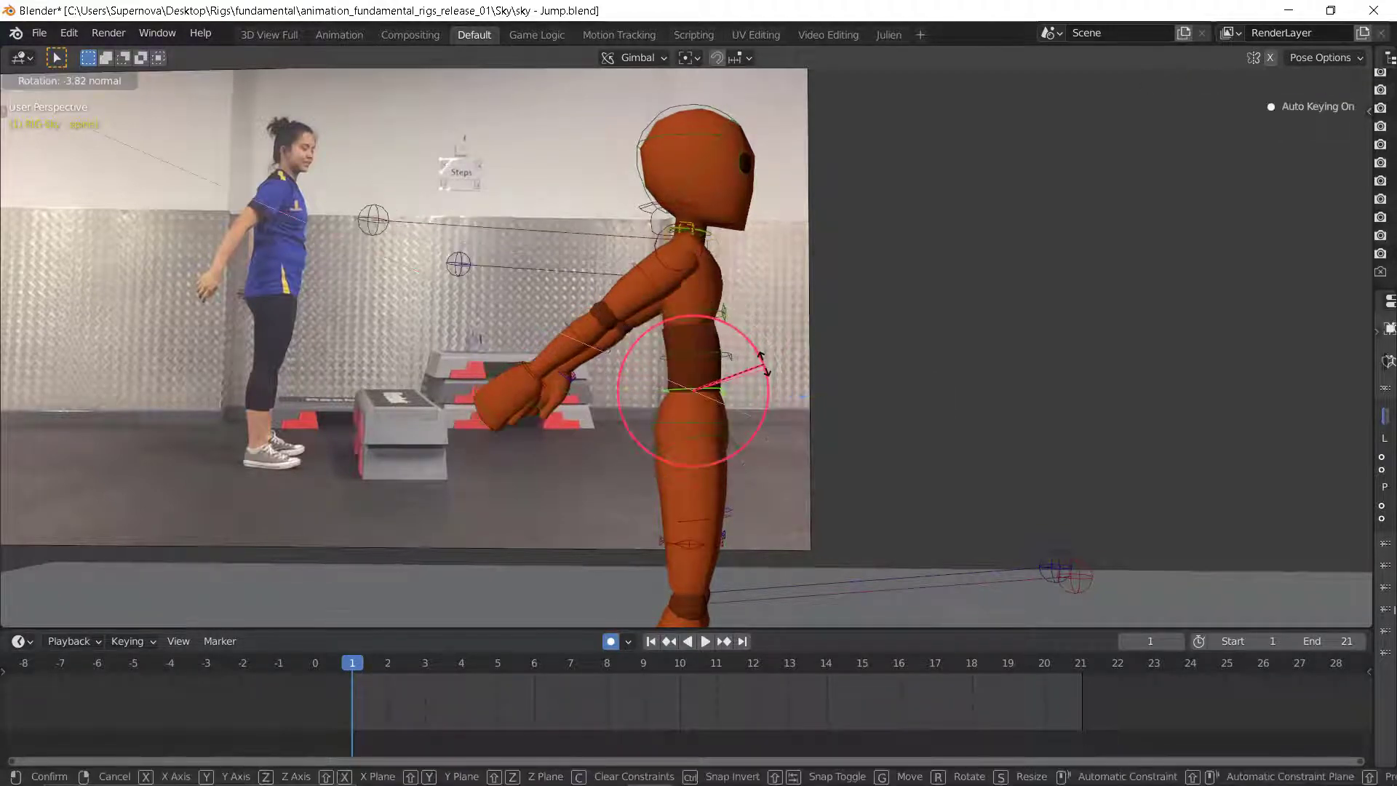
{"action": "left_click", "coordinate": [687, 314]}
{"action": "left_click", "coordinate": [719, 349]}
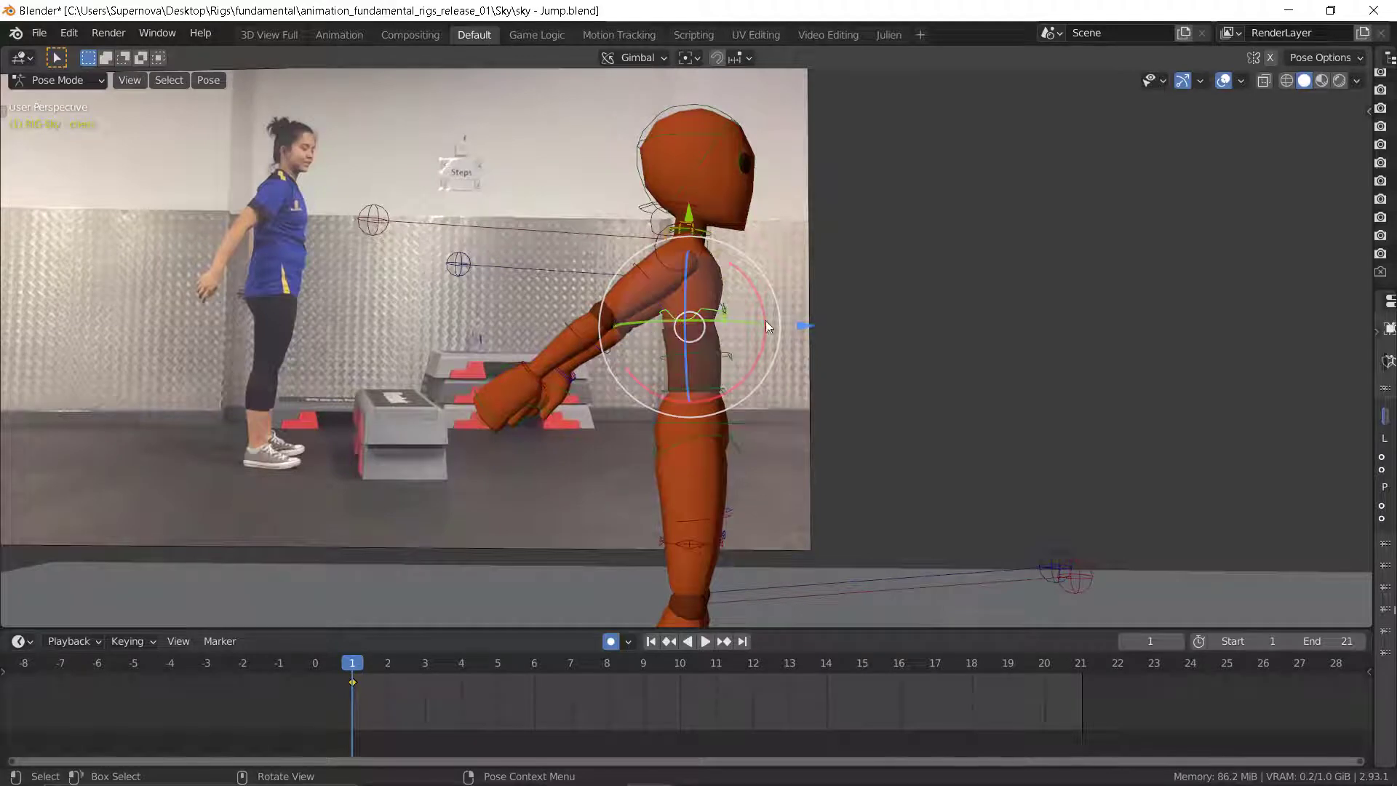
{"action": "key", "text": "r"}
{"action": "left_click", "coordinate": [744, 335]}
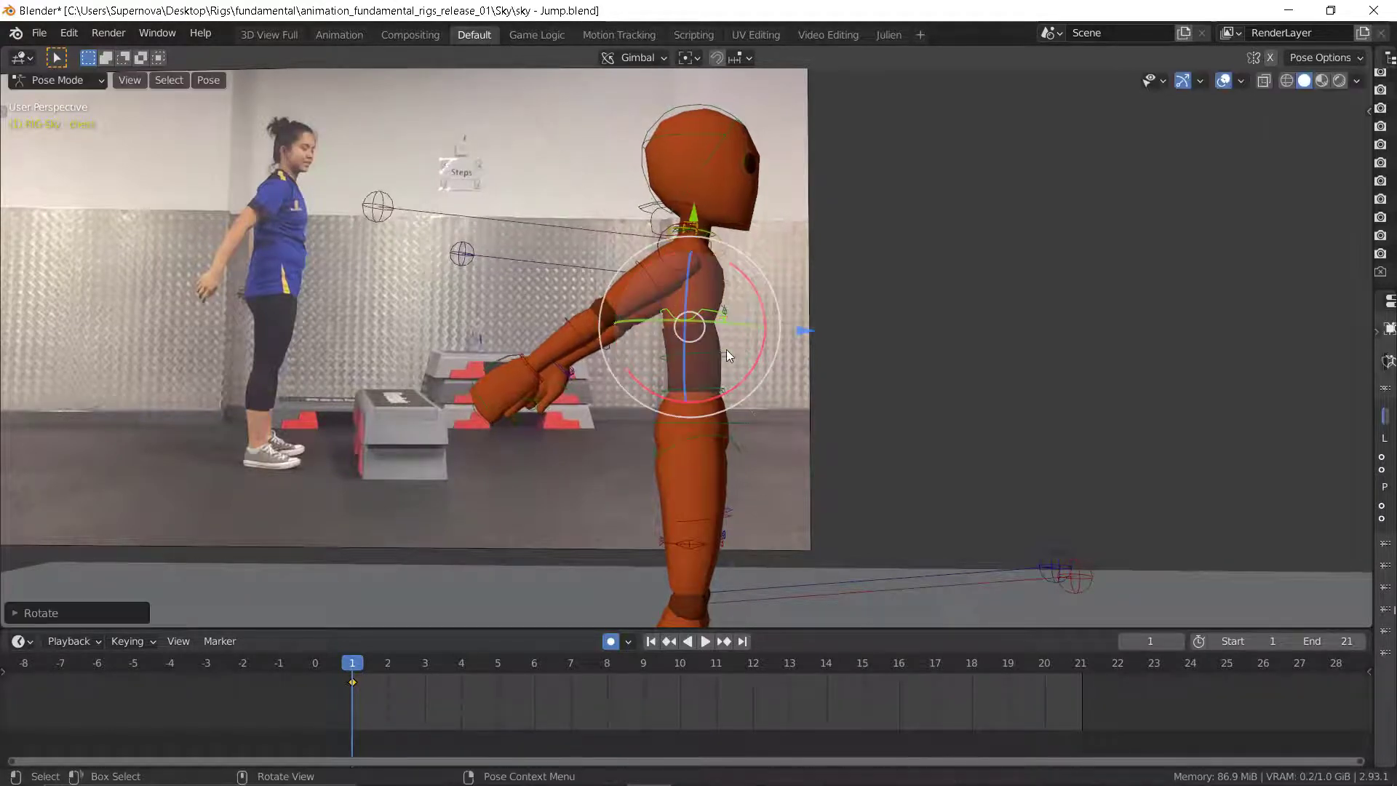
- Refine the back's curve by rotating the middle spine bone slightly back and the chest bone a little further forward
{"action": "left_click", "coordinate": [726, 349]}
{"action": "key", "text": "r"}
{"action": "left_click", "coordinate": [761, 333]}
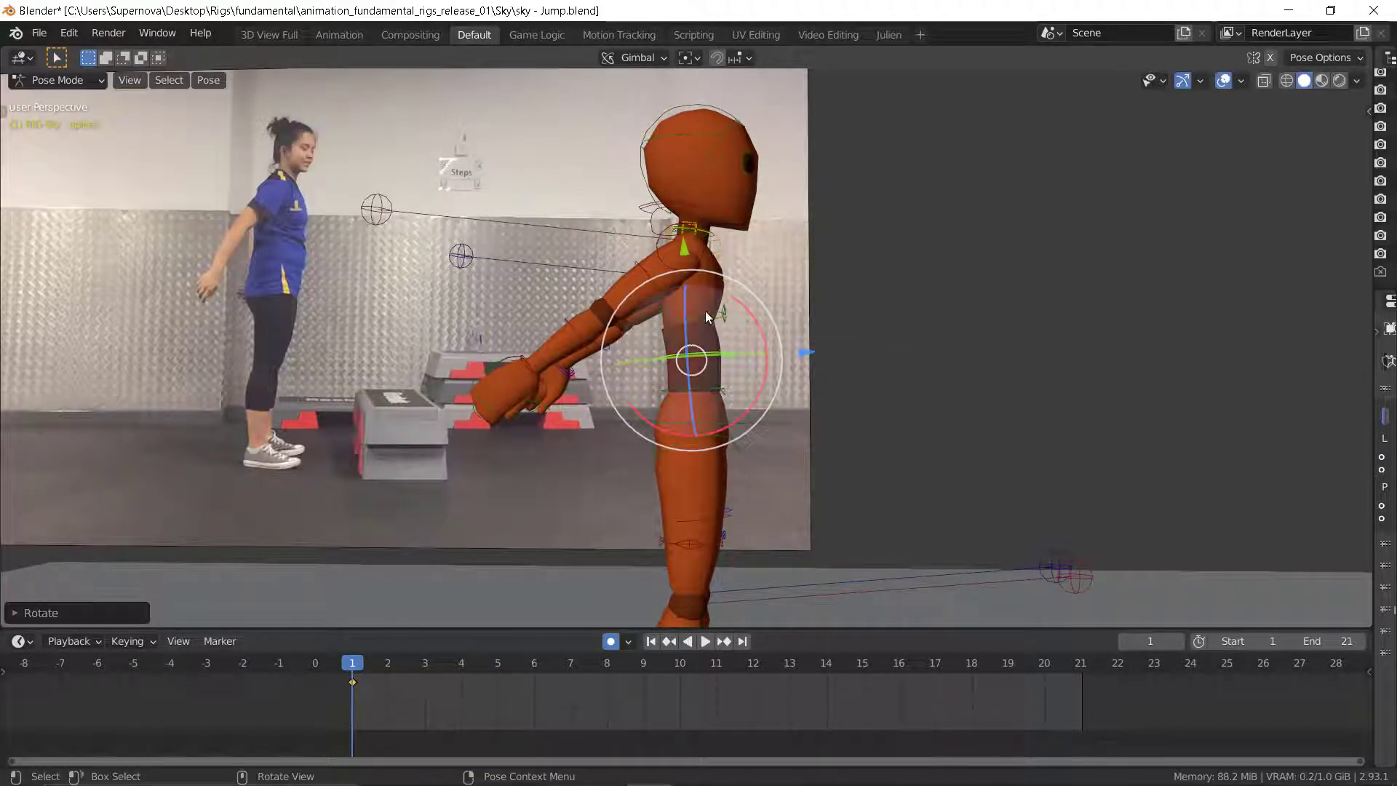
{"action": "left_click", "coordinate": [710, 311]}
{"action": "key", "text": "r"}
{"action": "left_click", "coordinate": [762, 304]}
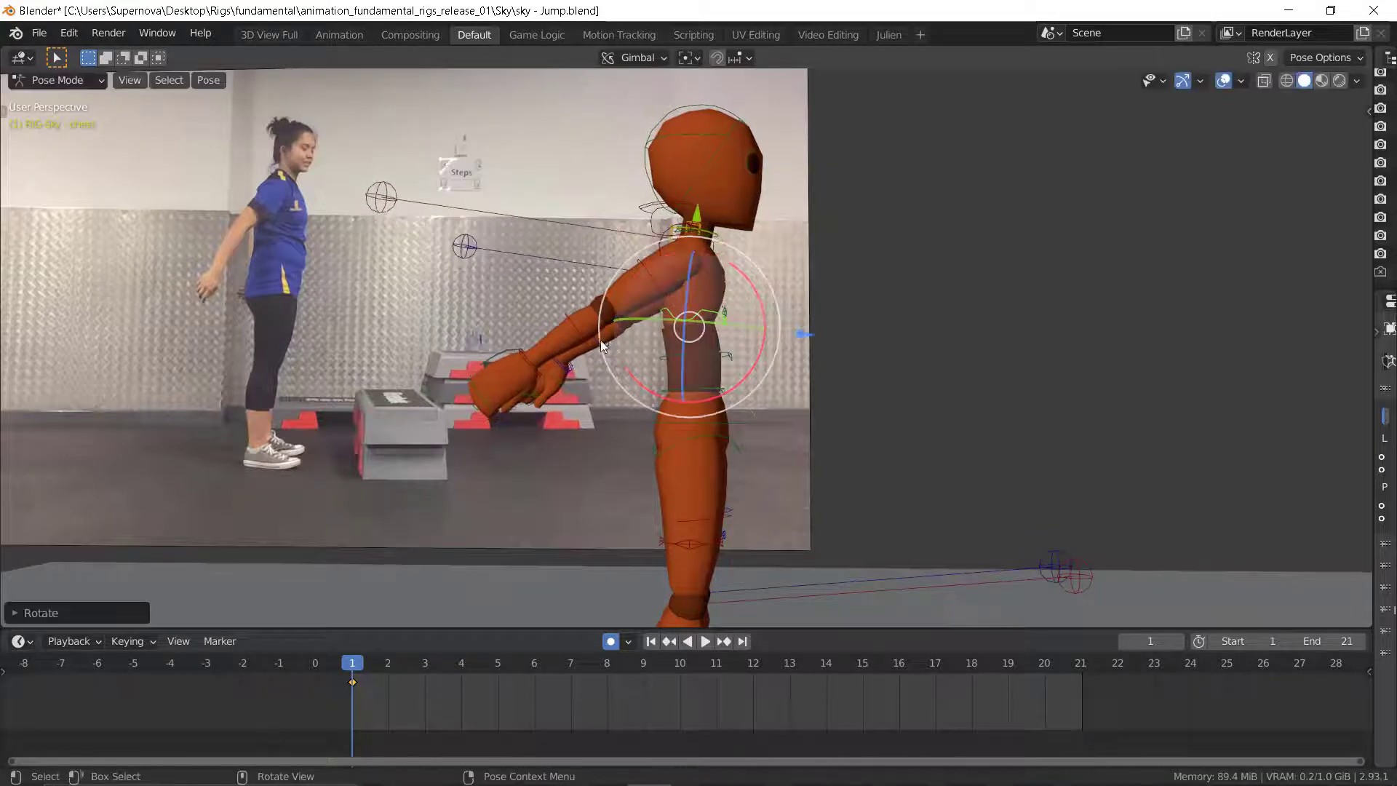
{"action": "middle_click_drag", "start_coordinate": [654, 331], "coordinate": [748, 439]}
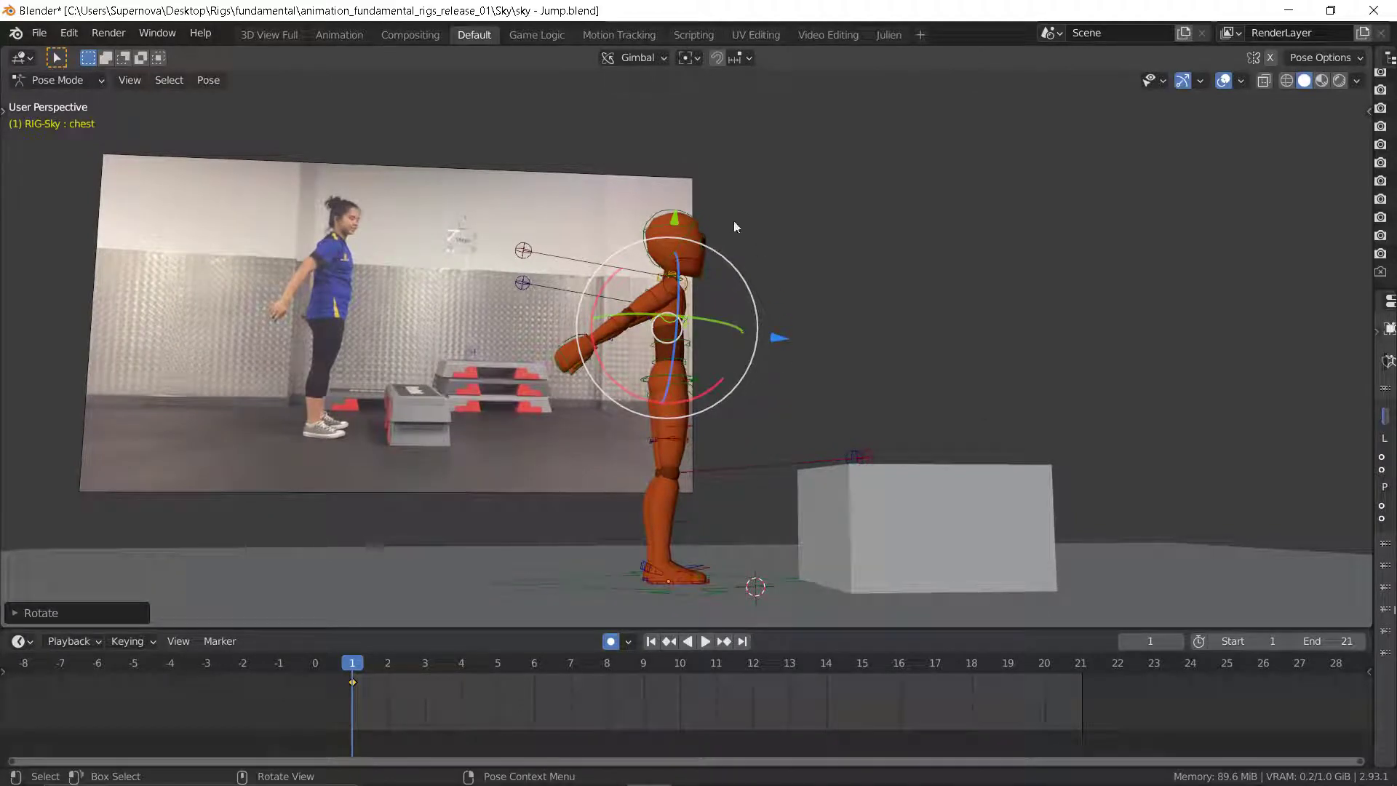
- Turn the head bone around its vertical axis toward the character's right to match the reference's gaze
{"action": "left_click", "coordinate": [684, 231]}
{"action": "middle_click_drag", "start_coordinate": [684, 231], "coordinate": [699, 320]}
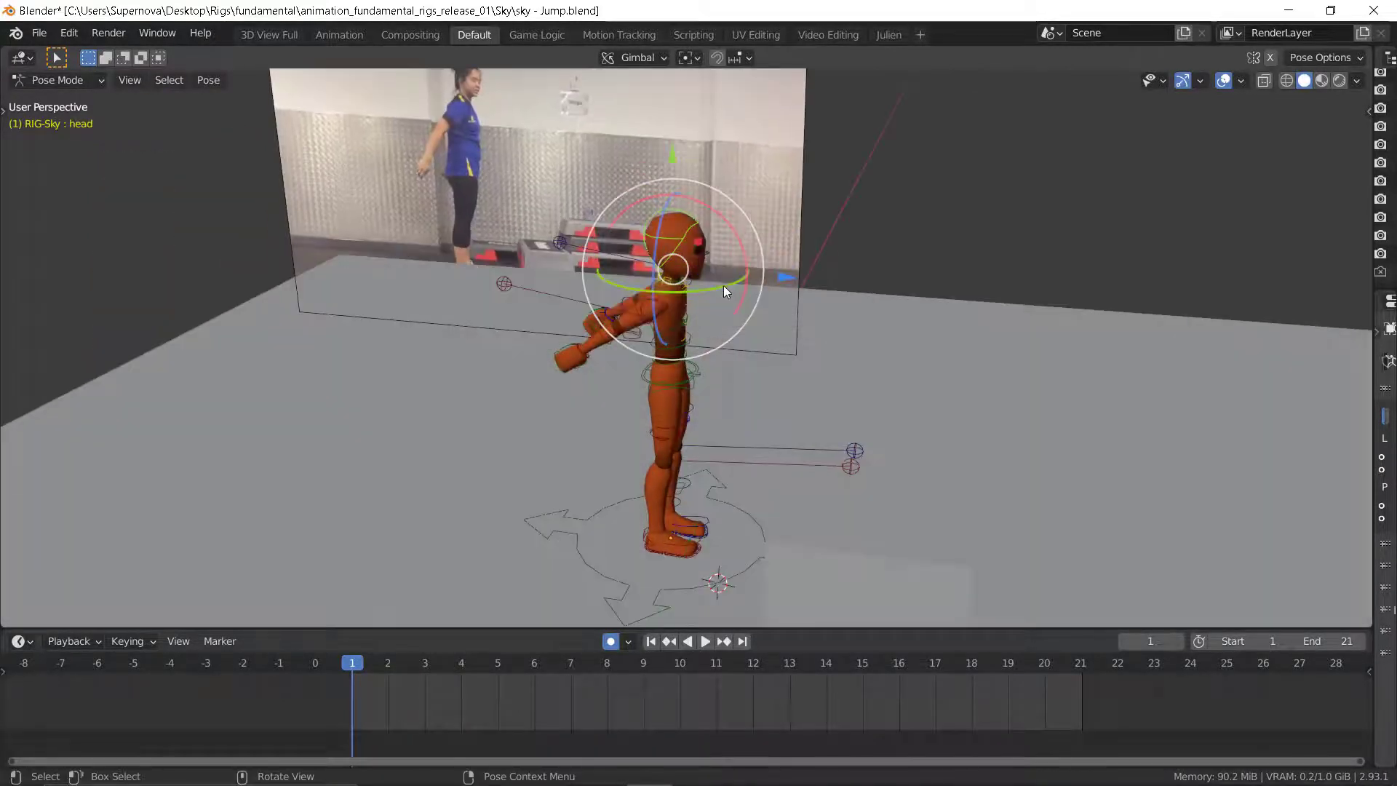
{"action": "left_click_drag", "start_coordinate": [723, 286], "coordinate": [633, 376]}
{"action": "middle_click_drag", "start_coordinate": [633, 377], "coordinate": [713, 289]}
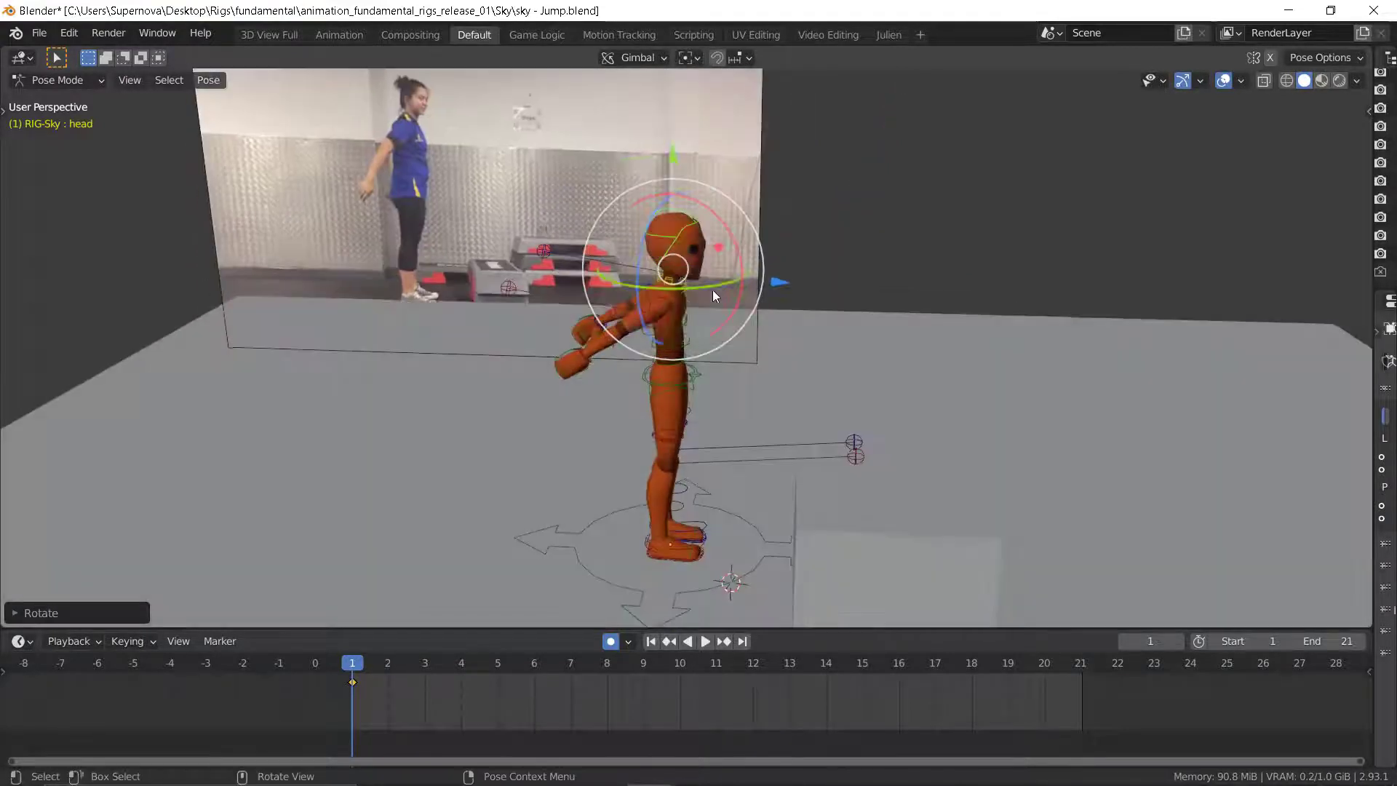
{"action": "left_click_drag", "start_coordinate": [724, 284], "coordinate": [706, 280]}
{"action": "mouse_move", "coordinate": [654, 355]}
{"action": "middle_mouse_down"}
{"action": "mouse_move", "coordinate": [678, 301]}
{"action": "mouse_move", "coordinate": [650, 352]}
{"action": "middle_mouse_up"}
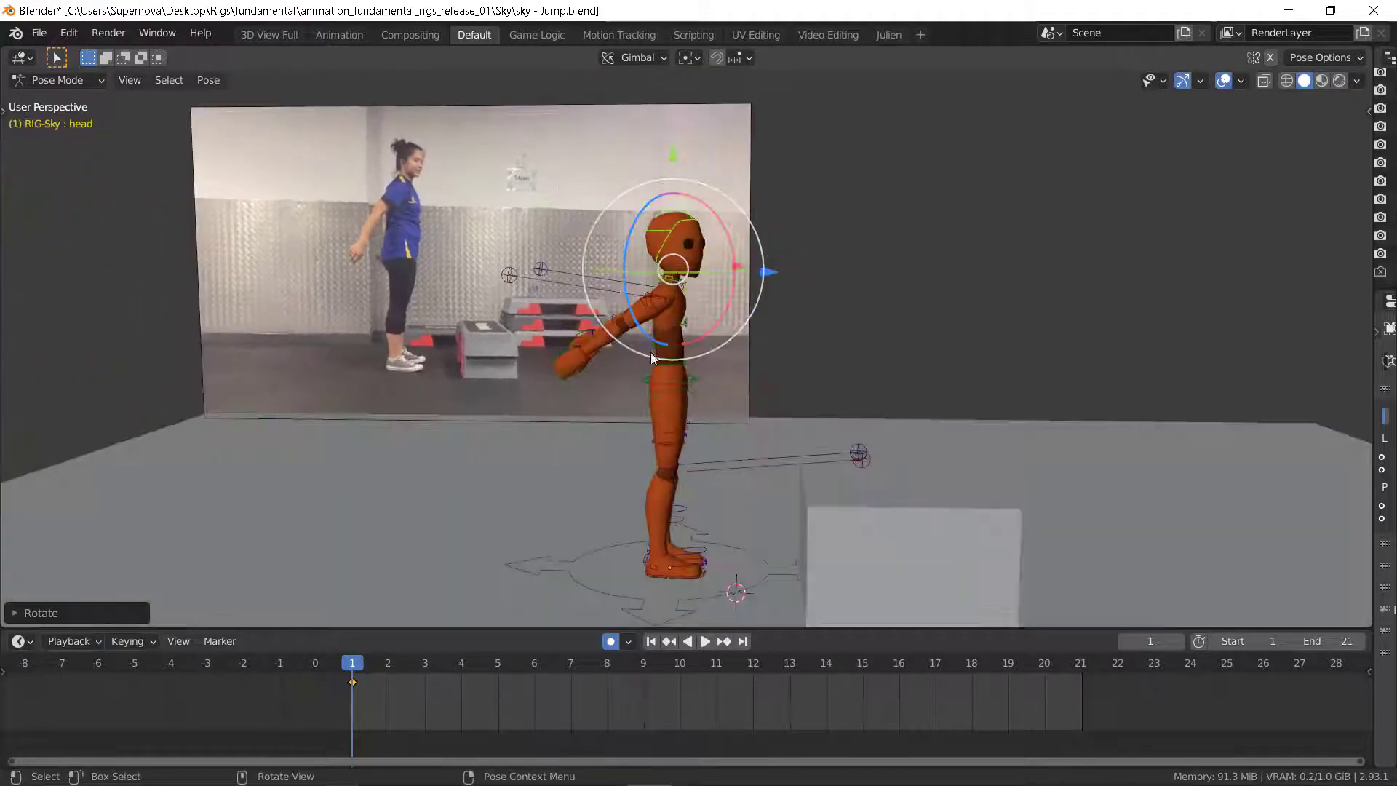
- Keyframe all of the rig's bones at frame 1
{"action": "key", "text": "a"}
{"action": "key", "text": "i"}
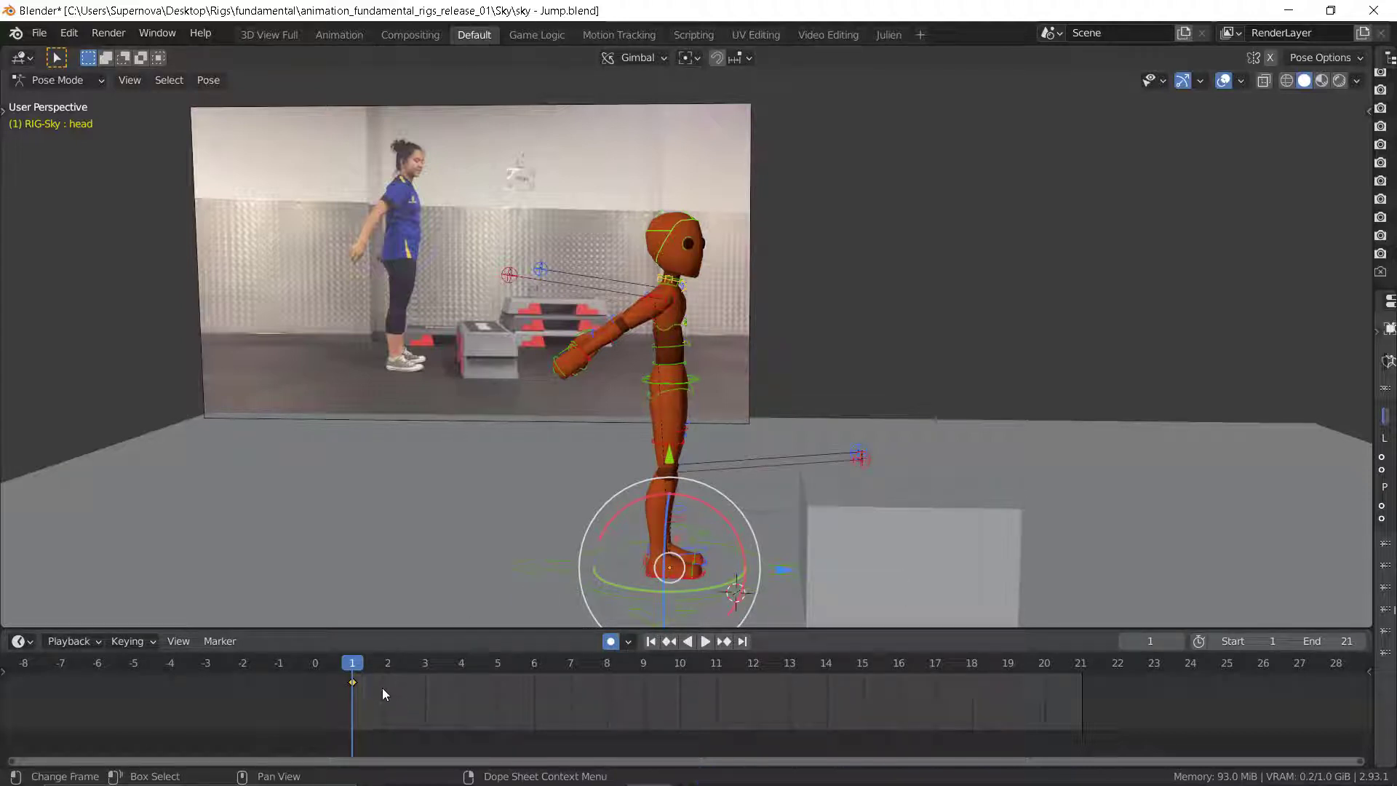
- Play the start of the reference and extend the animation's end frame to 105
{"action": "key", "text": "space"}
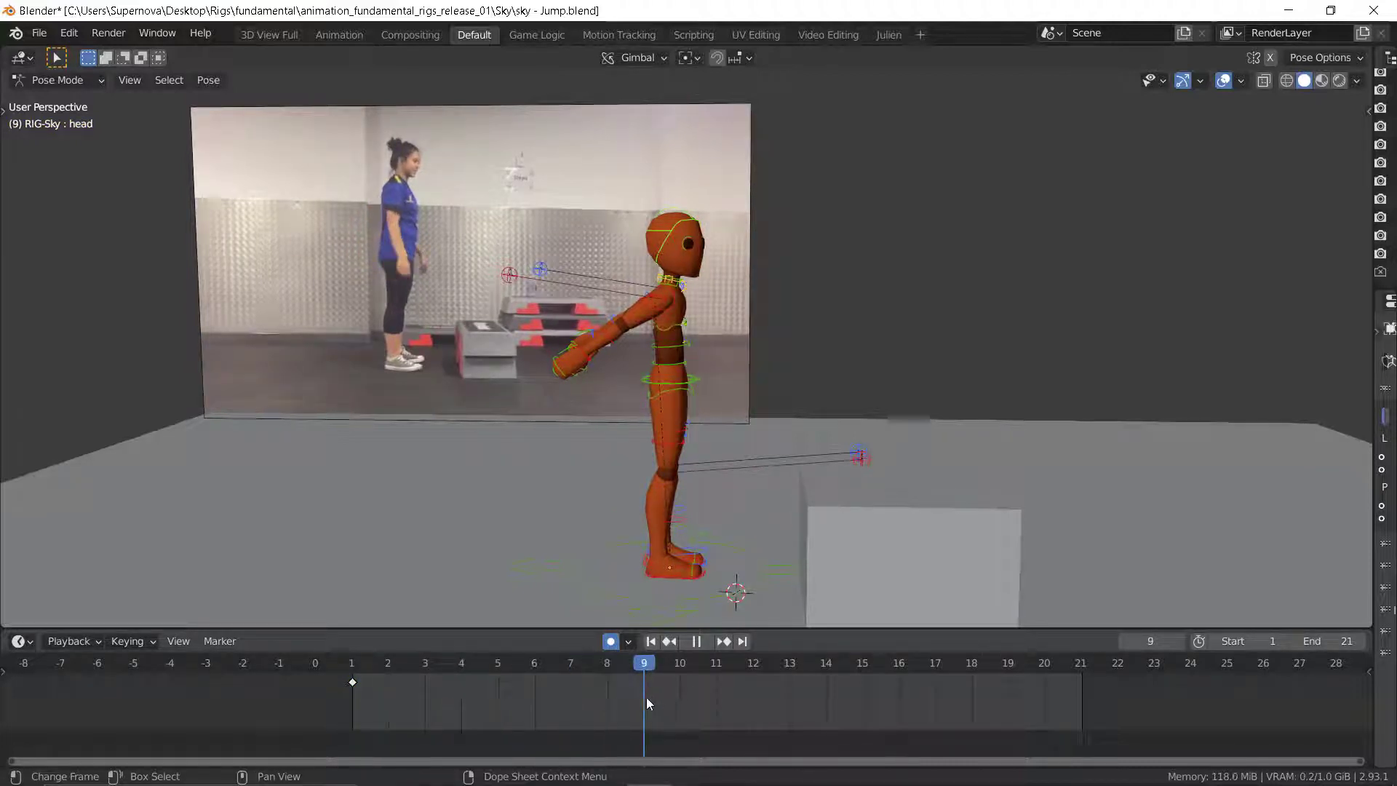
{"action": "key", "text": "space"}
{"action": "scroll", "coordinate": [724, 679], "scroll_direction": "down", "scroll_amount": 2}
{"action": "scroll", "coordinate": [735, 705], "scroll_direction": "down", "scroll_amount": 1}
{"action": "scroll", "coordinate": [735, 705], "scroll_direction": "down", "scroll_amount": 3, "text": "ctrl"}
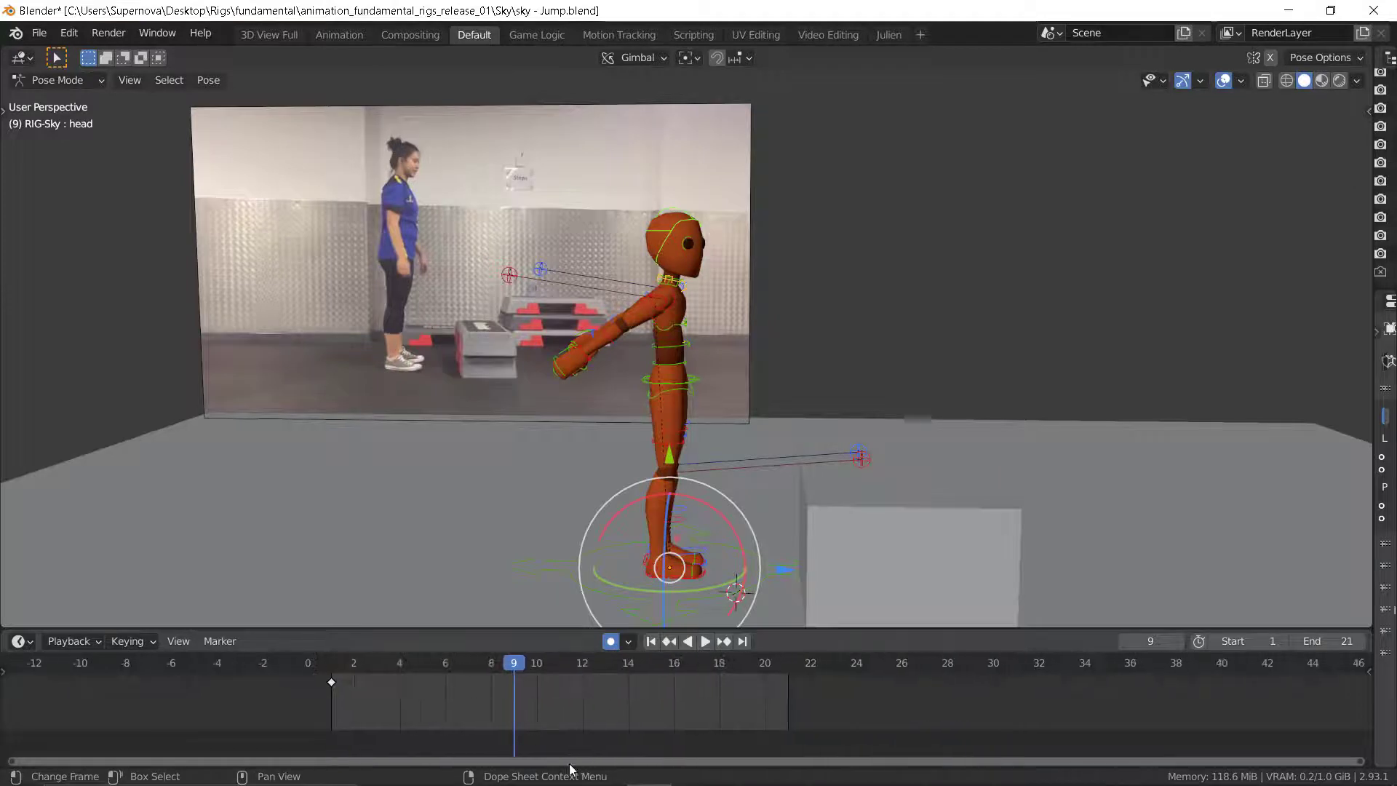
{"action": "scroll", "coordinate": [674, 709], "scroll_direction": "down", "scroll_amount": 1}
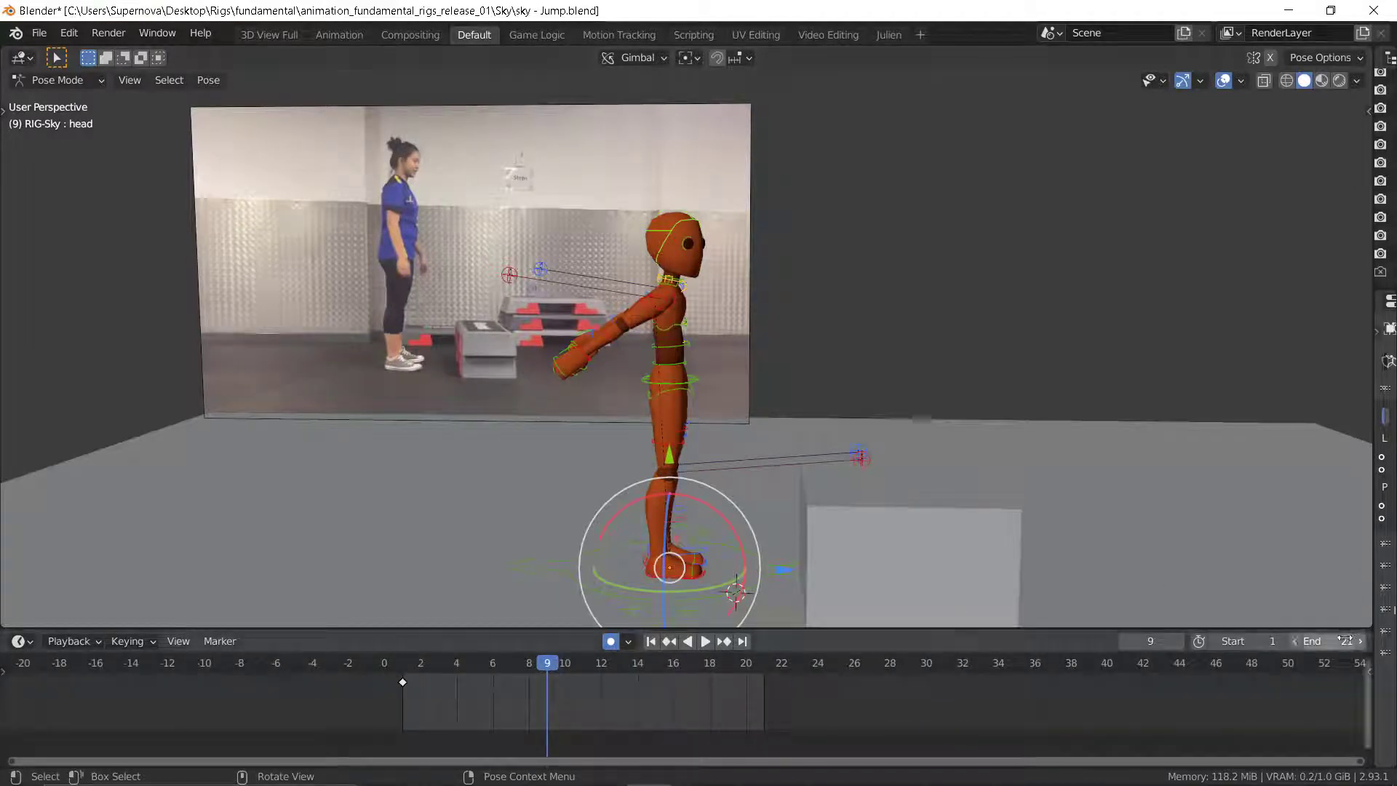
{"action": "left_click_drag", "start_coordinate": [1337, 641], "coordinate": [1362, 641]}
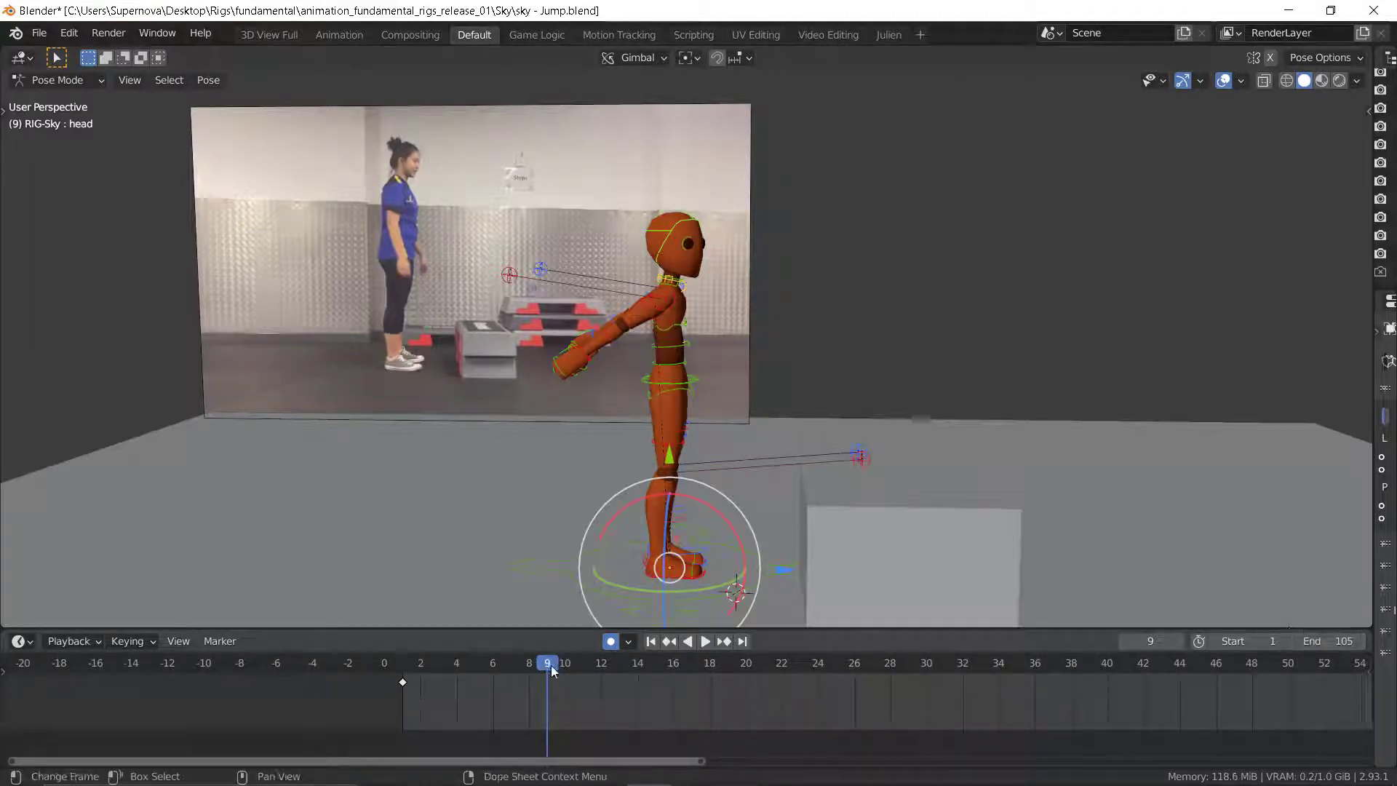
- Scrub through the reference to frame 19, where the arms are raised forward, and keyframe all bones there
{"action": "key", "text": "space"}
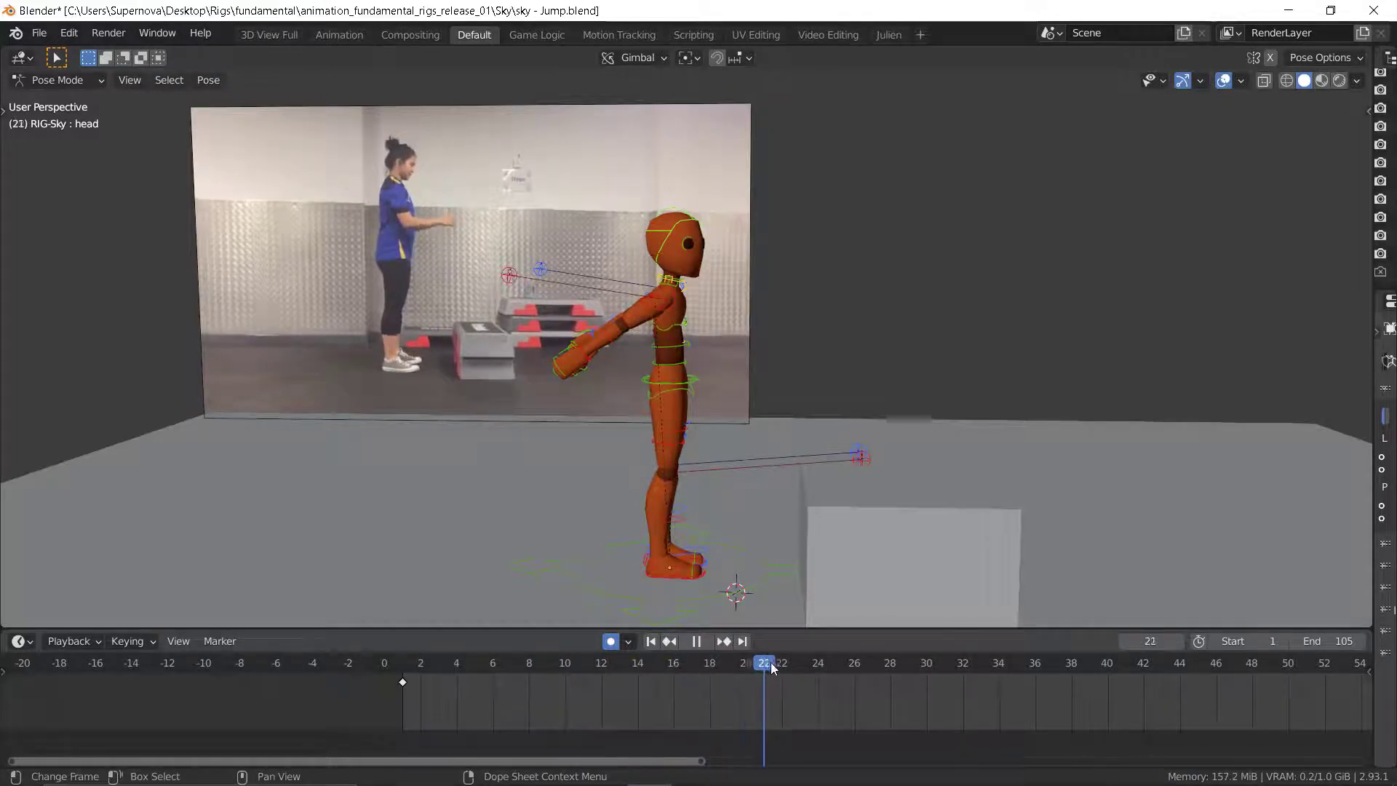
{"action": "left_click_drag", "start_coordinate": [826, 662], "coordinate": [715, 677]}
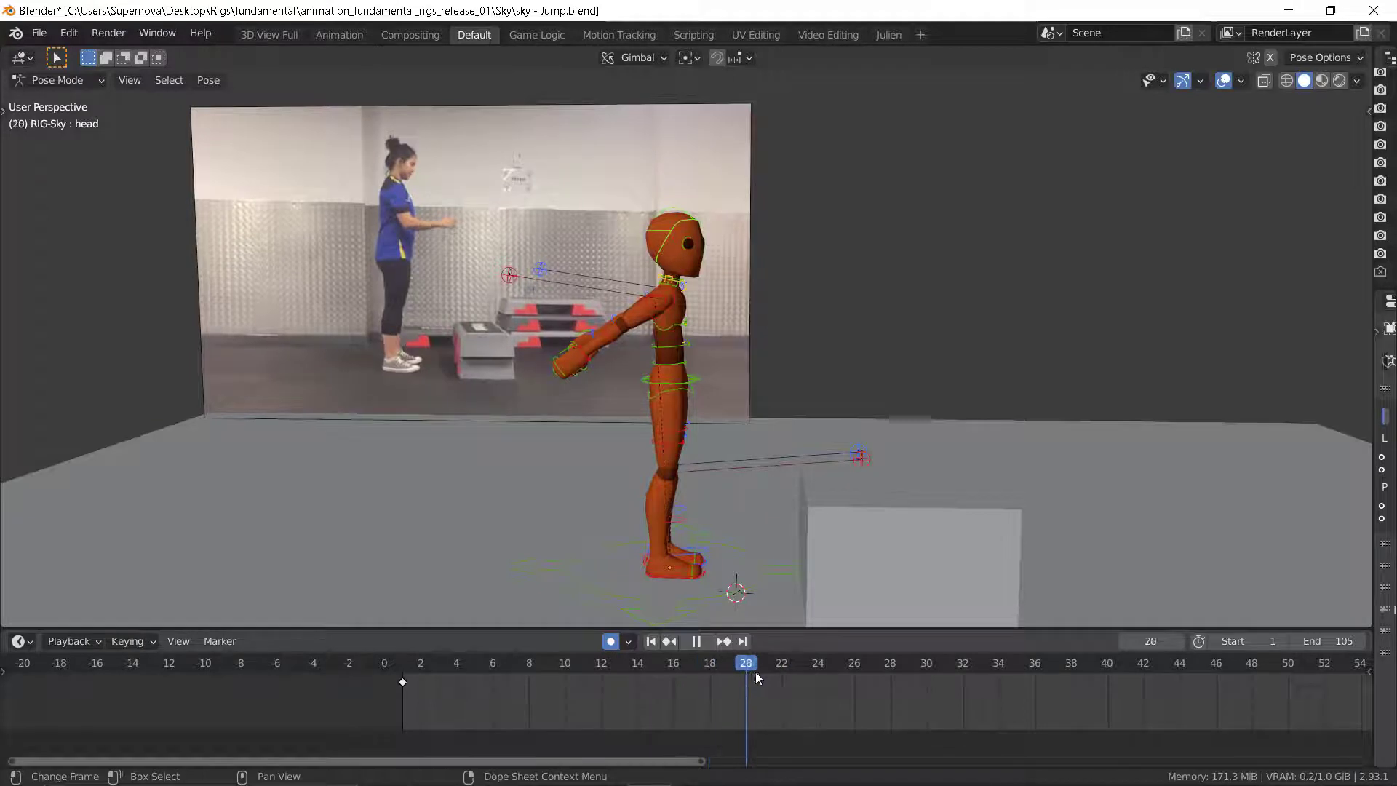
{"action": "left_click_drag", "start_coordinate": [792, 668], "coordinate": [634, 687]}
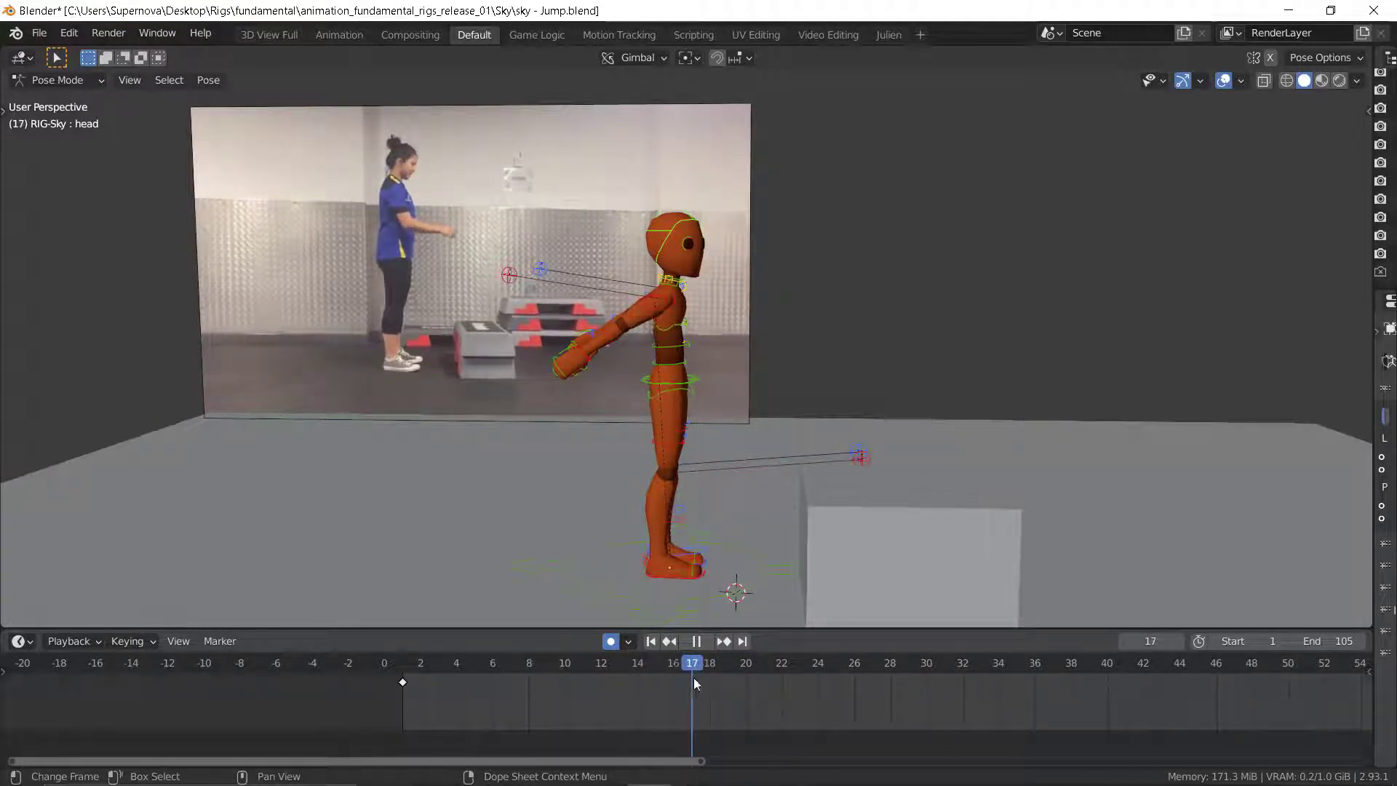
{"action": "left_click_drag", "start_coordinate": [716, 672], "coordinate": [726, 670]}
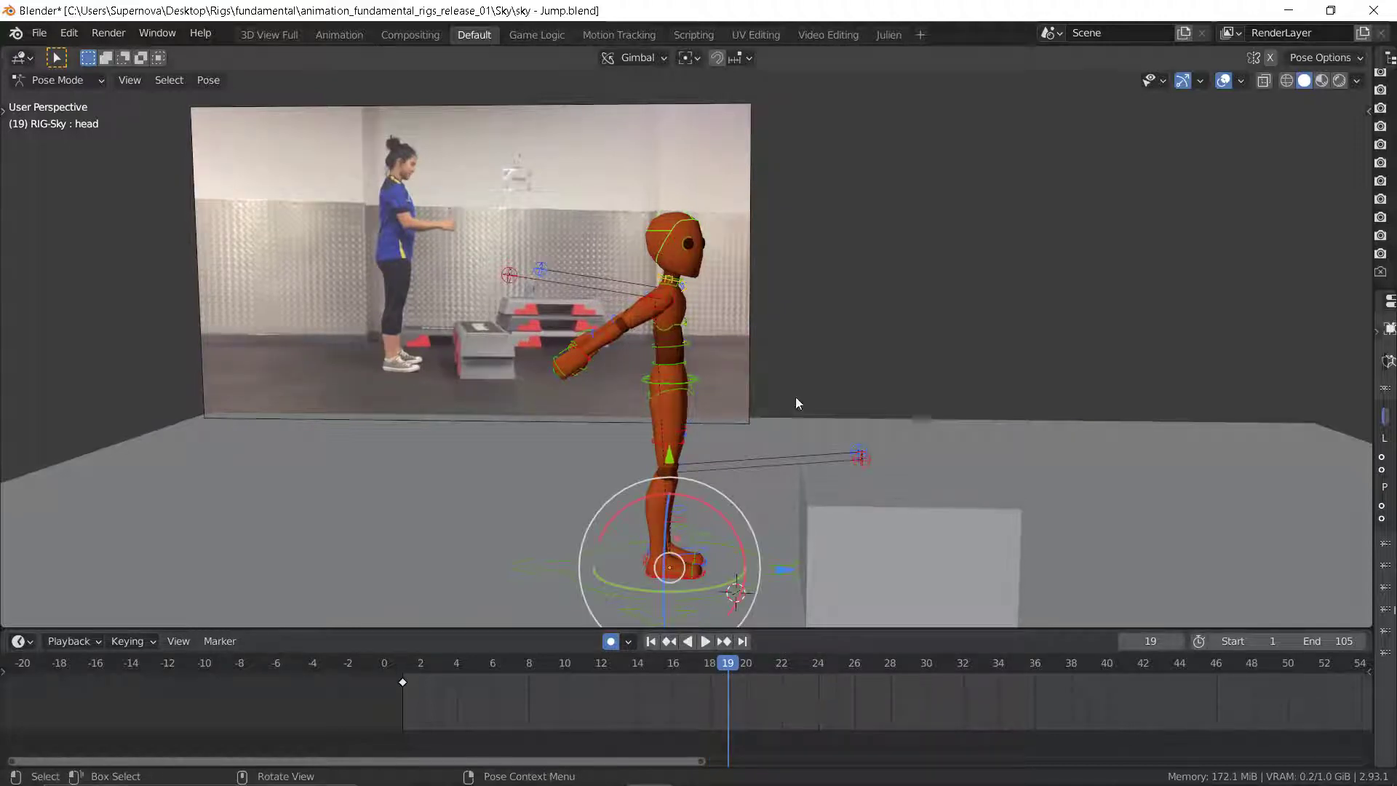
{"action": "key", "text": "i"}
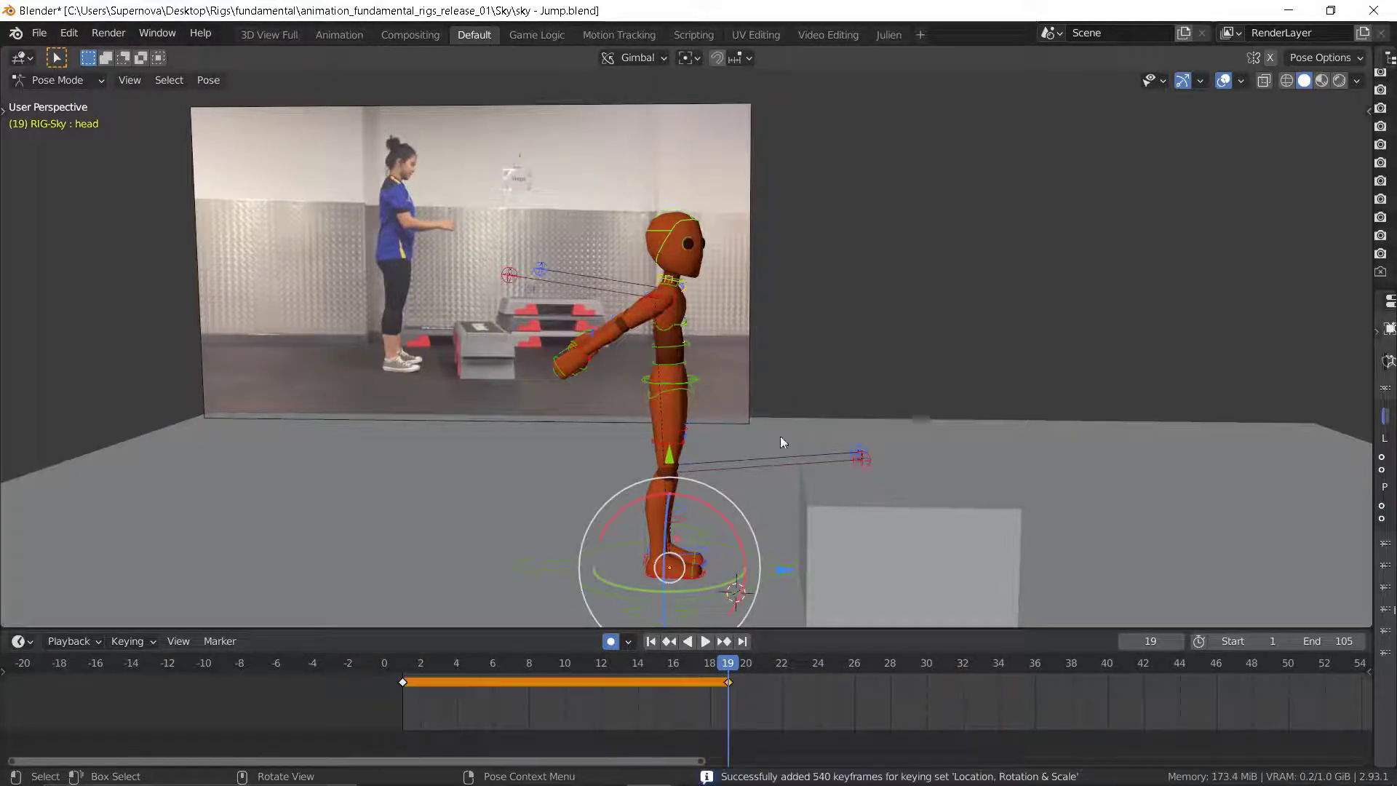
{"action": "left_click", "coordinate": [645, 308]}
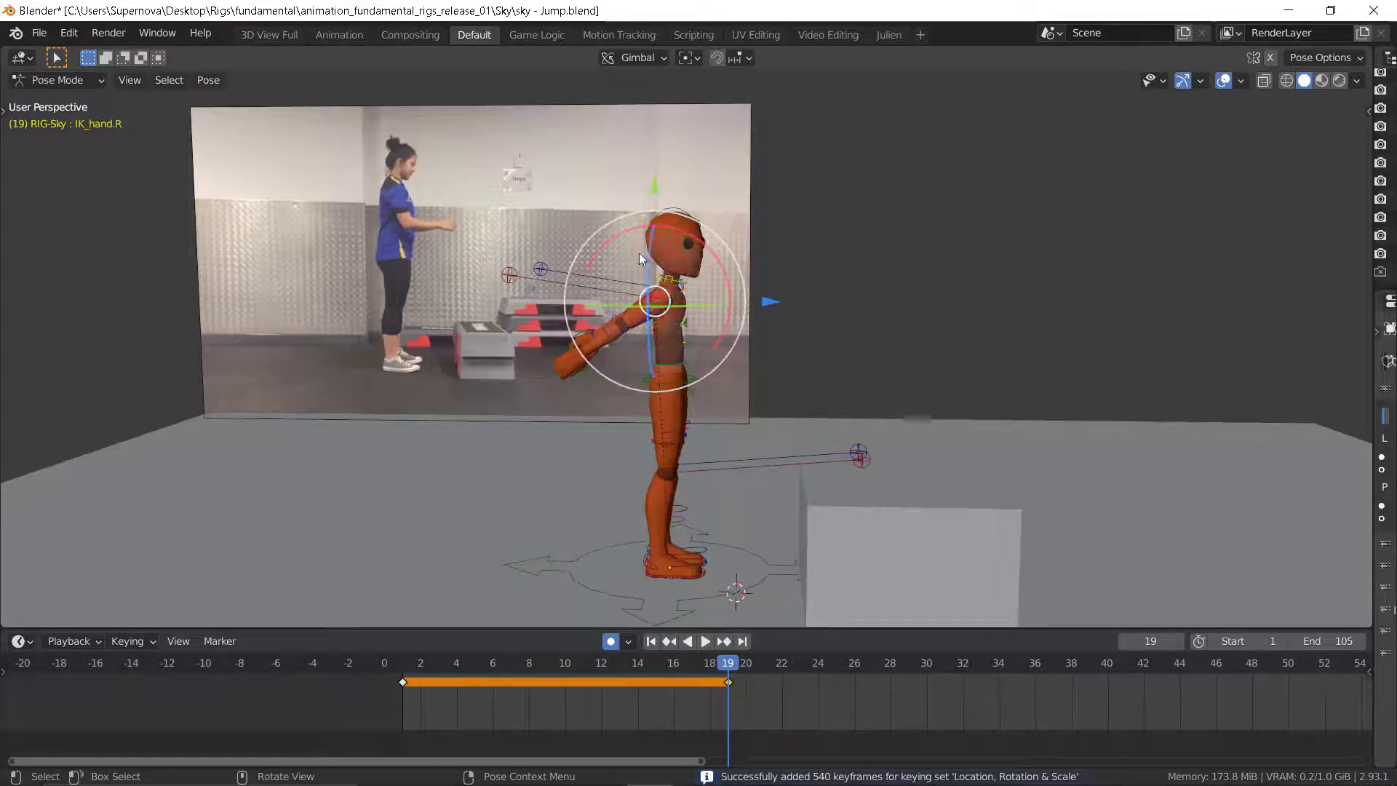
{"action": "key", "text": "r"}
{"action": "left_click", "coordinate": [669, 341]}
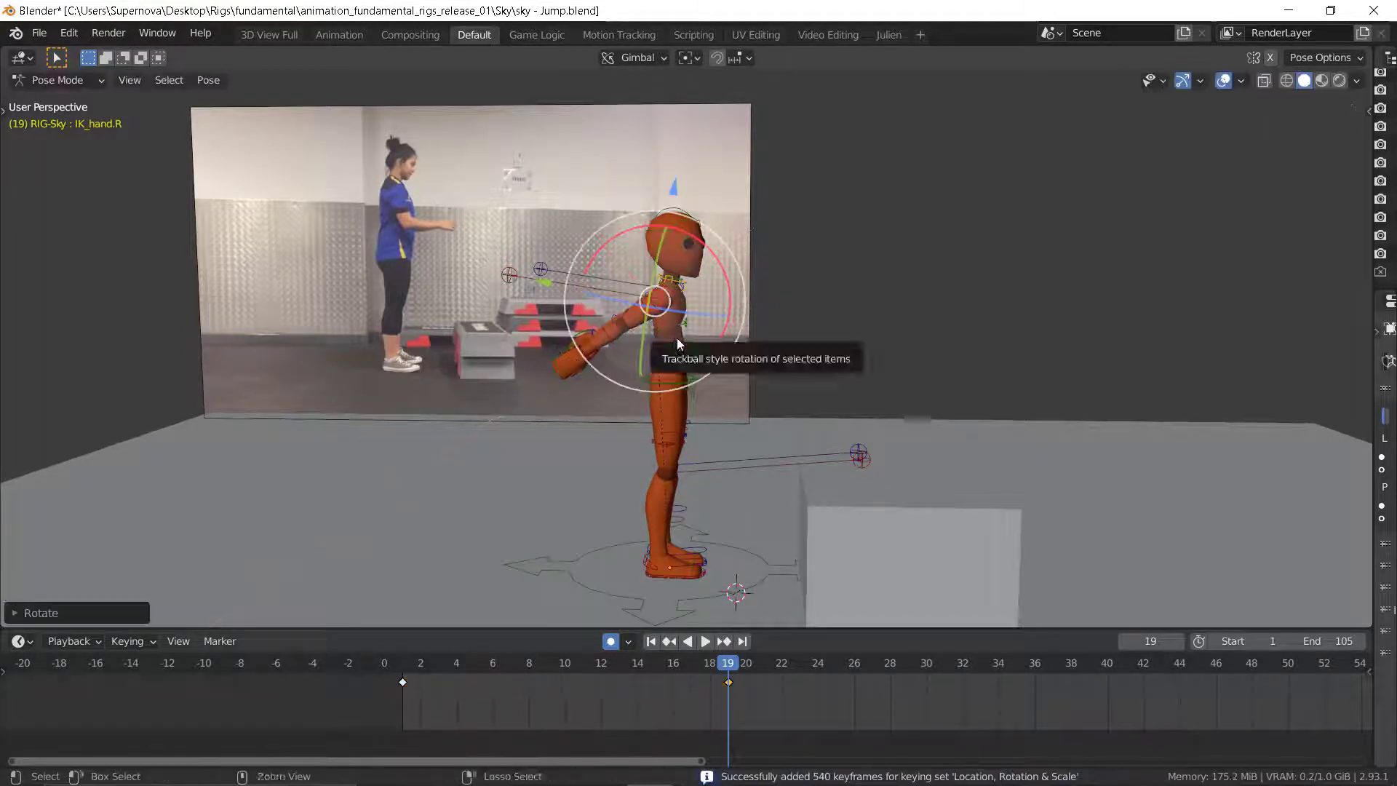
- At frame 19, swing the right upper arm to the front of the body and bend the forearm up to roughly horizontal
{"action": "scroll", "coordinate": [644, 318], "scroll_direction": "up", "scroll_amount": 3}
{"action": "left_click", "coordinate": [643, 325]}
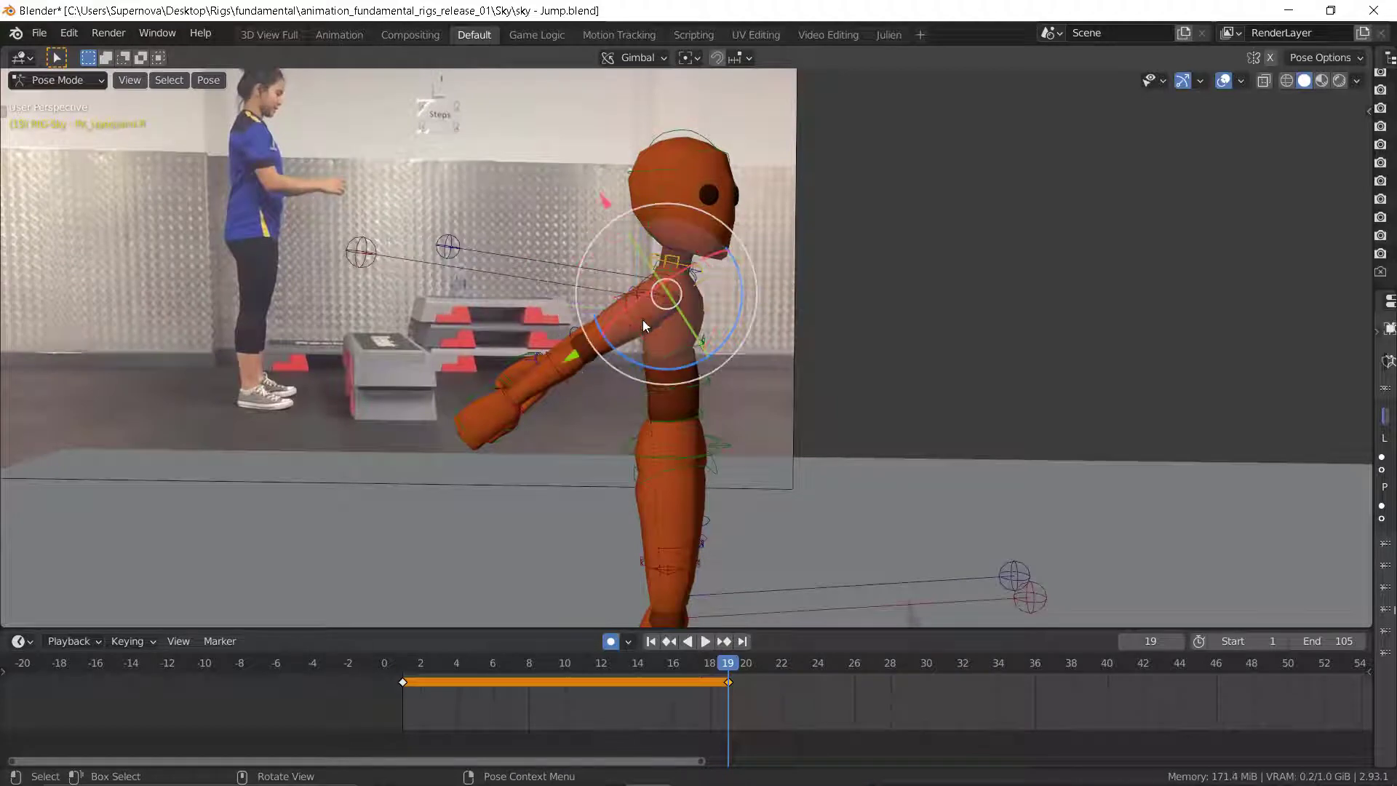
{"action": "key", "text": "r"}
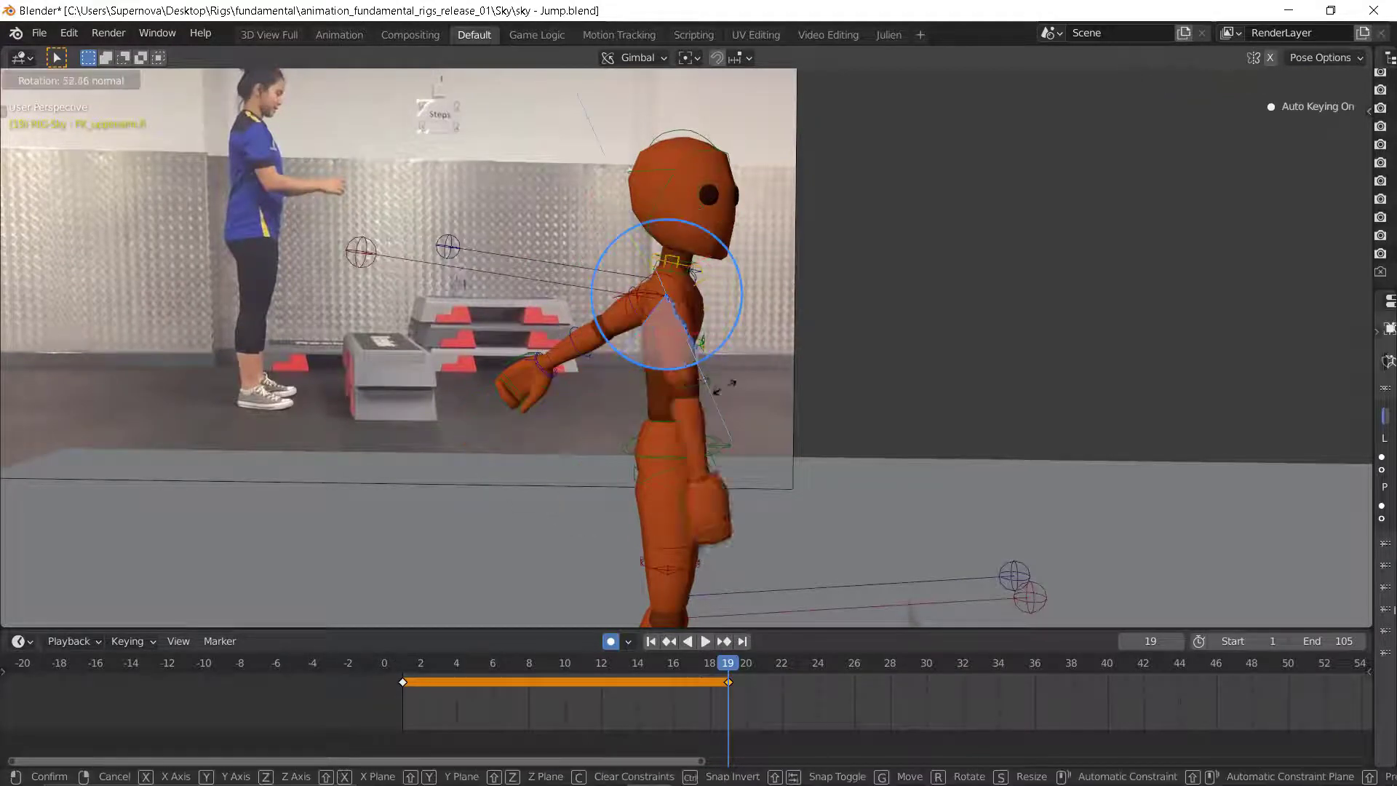
{"action": "left_click", "coordinate": [836, 295]}
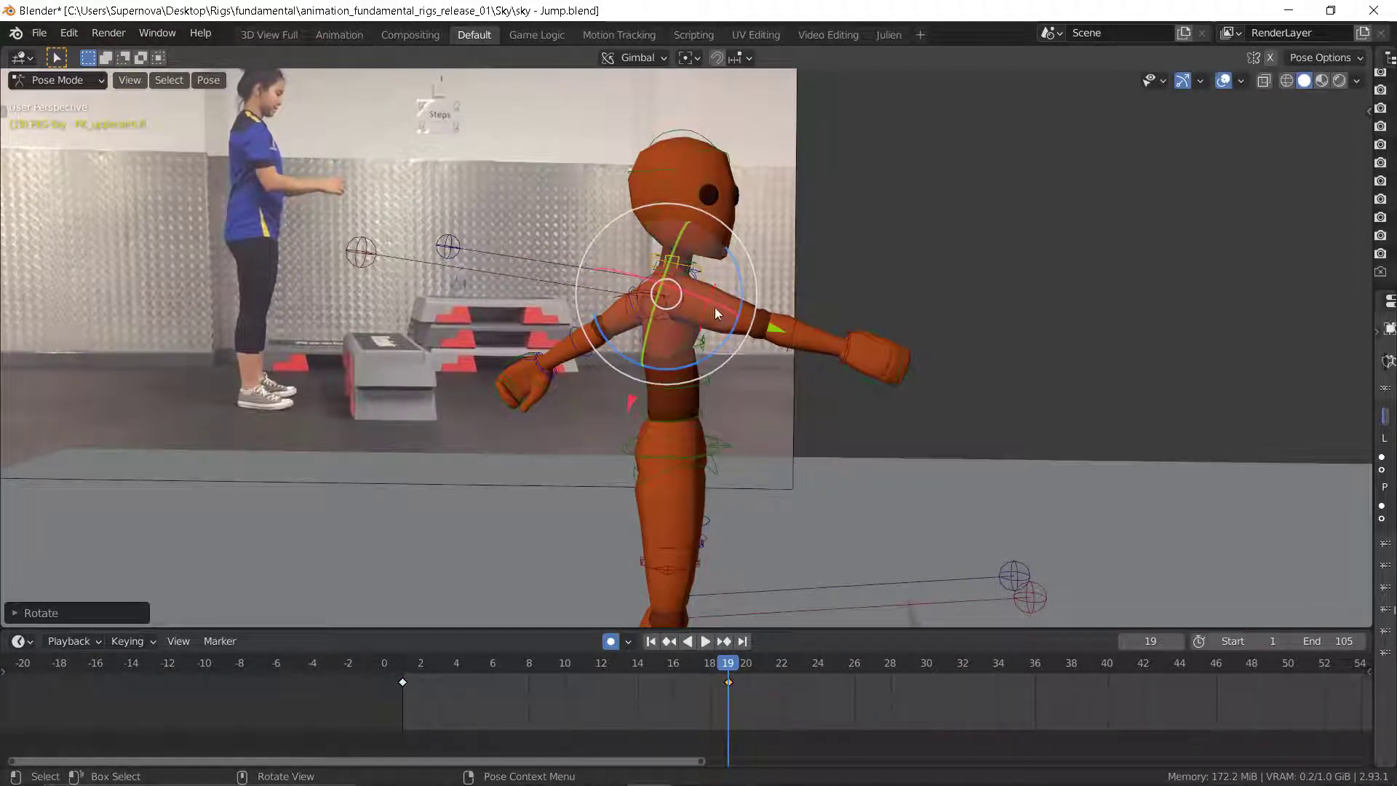
{"action": "left_click_drag", "start_coordinate": [732, 253], "coordinate": [726, 374]}
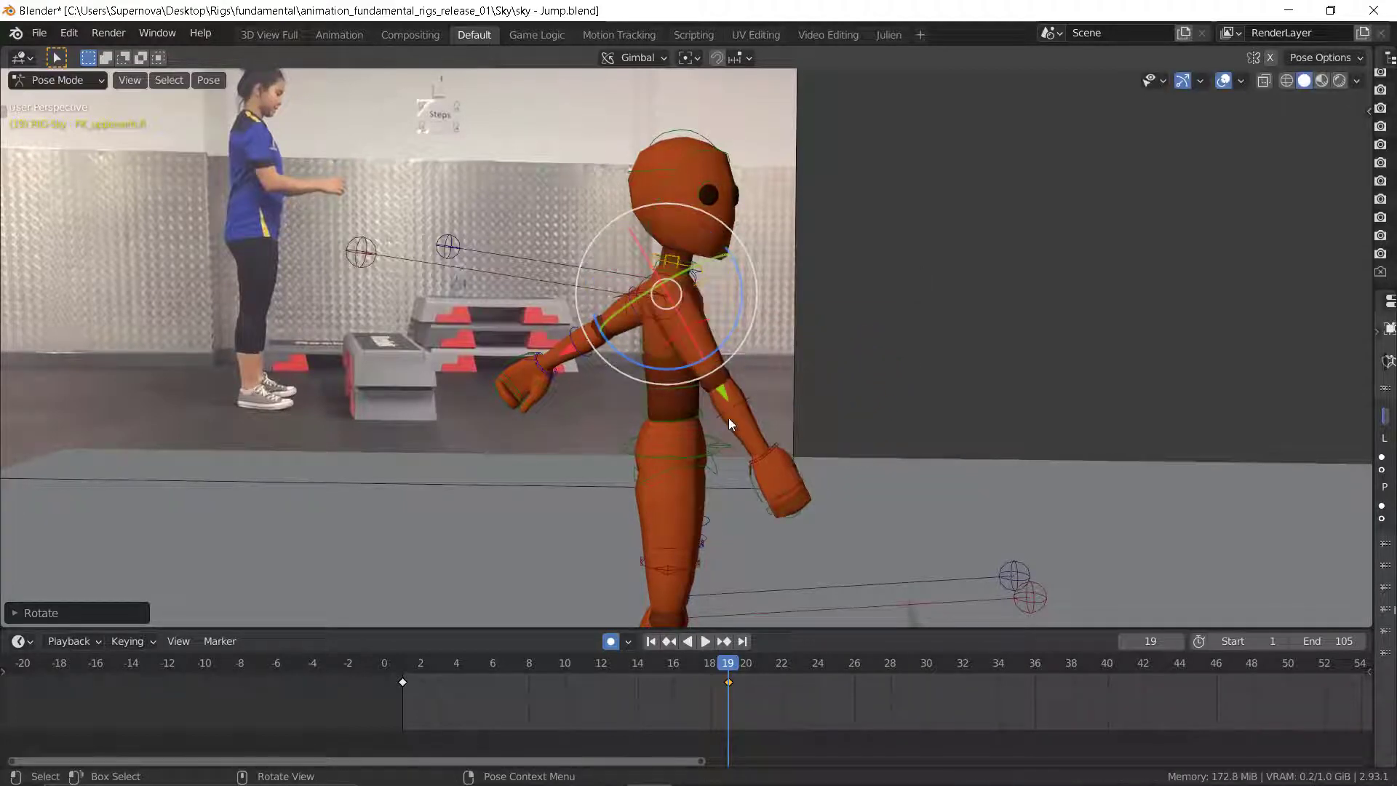
{"action": "left_click", "coordinate": [727, 407]}
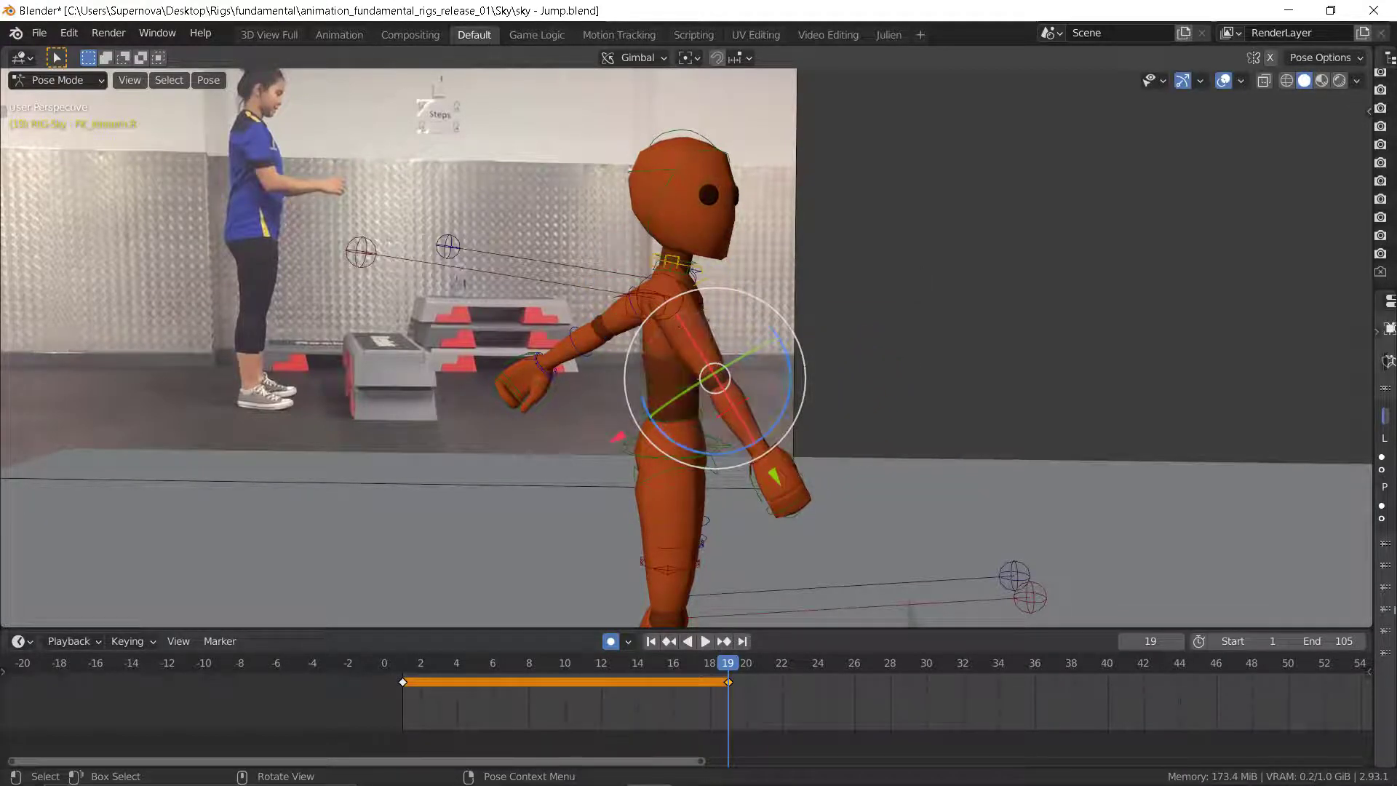
{"action": "left_click_drag", "start_coordinate": [666, 431], "coordinate": [743, 431]}
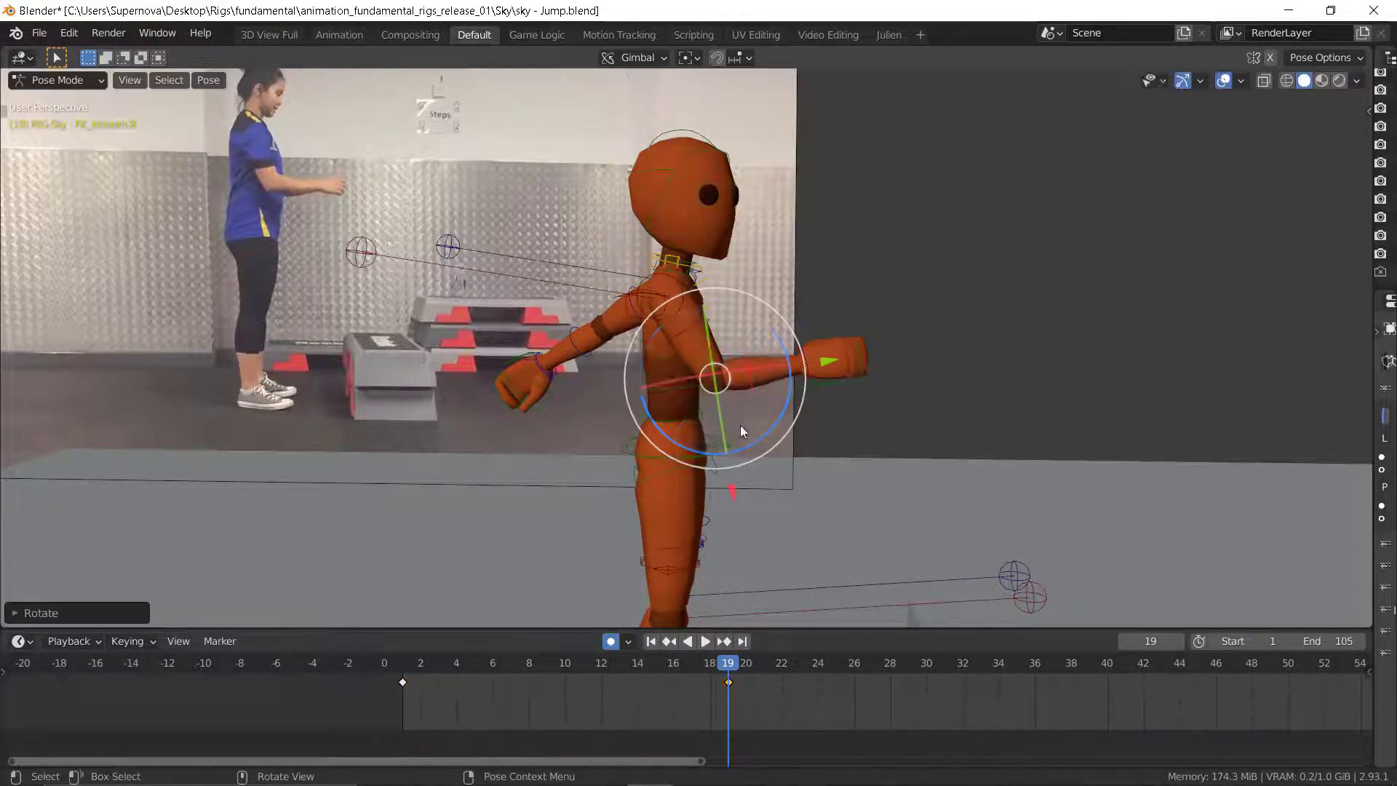
- At frame 19, swing the left upper arm forward and bend the left forearm up to match the right arm
{"action": "middle_click_drag", "start_coordinate": [706, 324], "coordinate": [740, 386]}
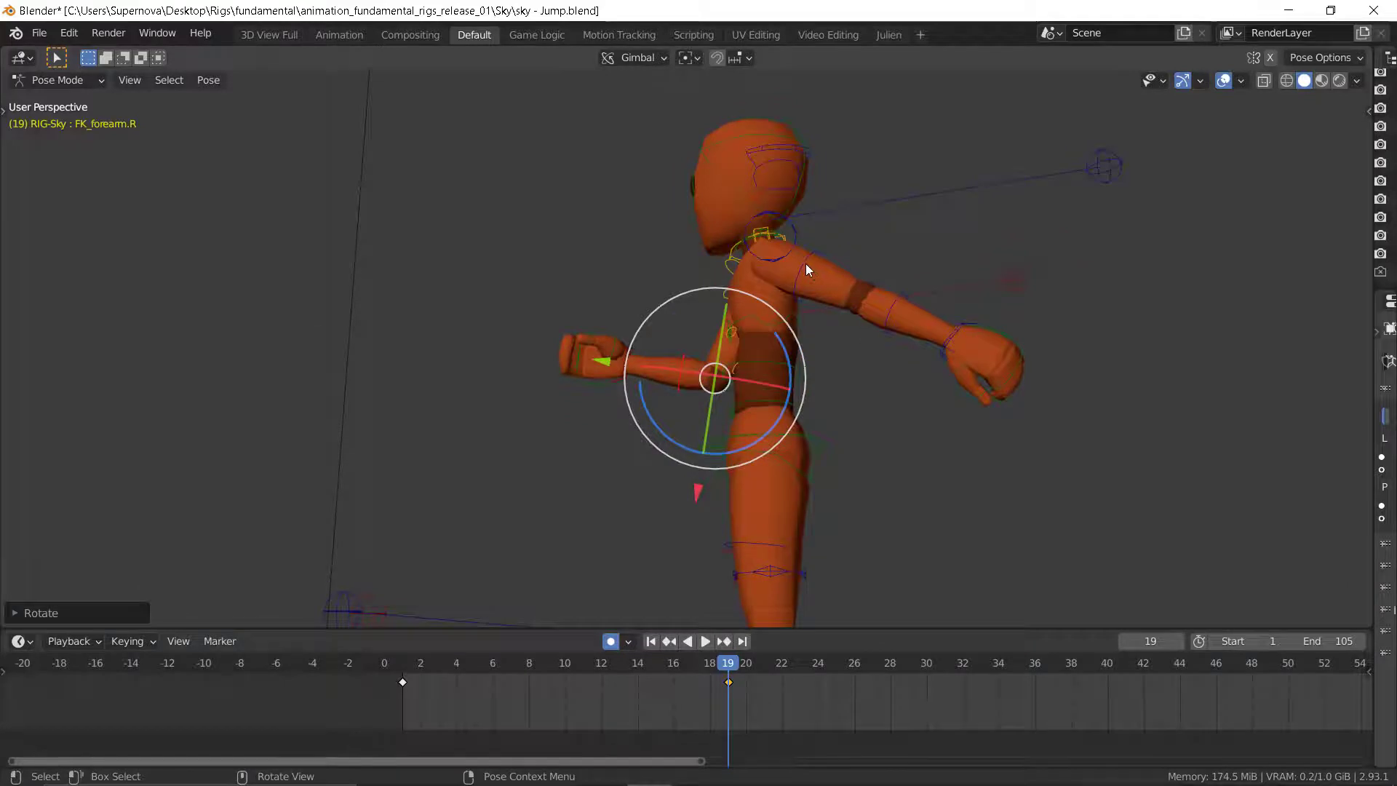
{"action": "left_click", "coordinate": [808, 268]}
{"action": "middle_click_drag", "start_coordinate": [808, 268], "coordinate": [762, 353]}
{"action": "left_click_drag", "start_coordinate": [793, 325], "coordinate": [783, 378]}
{"action": "key", "text": "ctrl+z"}
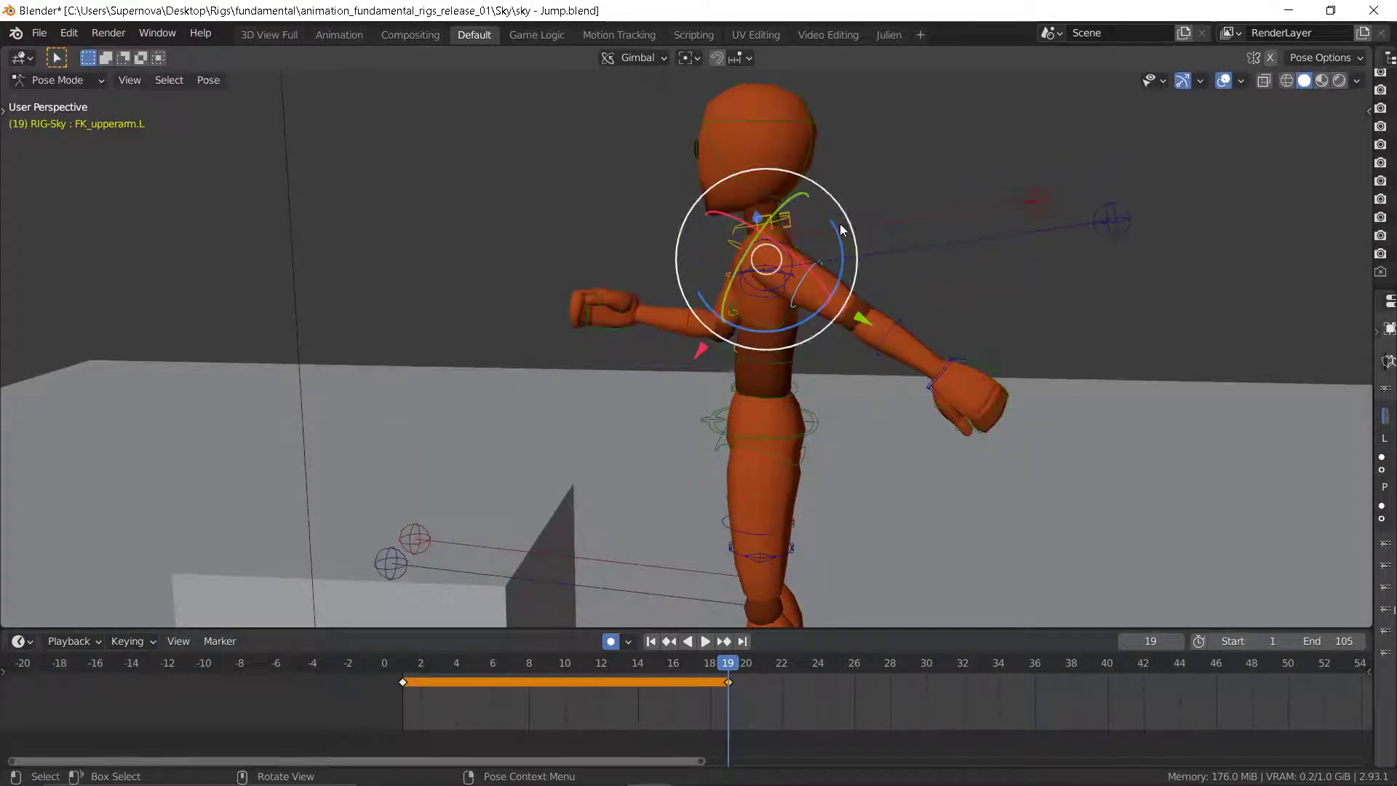
{"action": "left_click_drag", "start_coordinate": [840, 230], "coordinate": [813, 332]}
{"action": "left_click", "coordinate": [729, 389]}
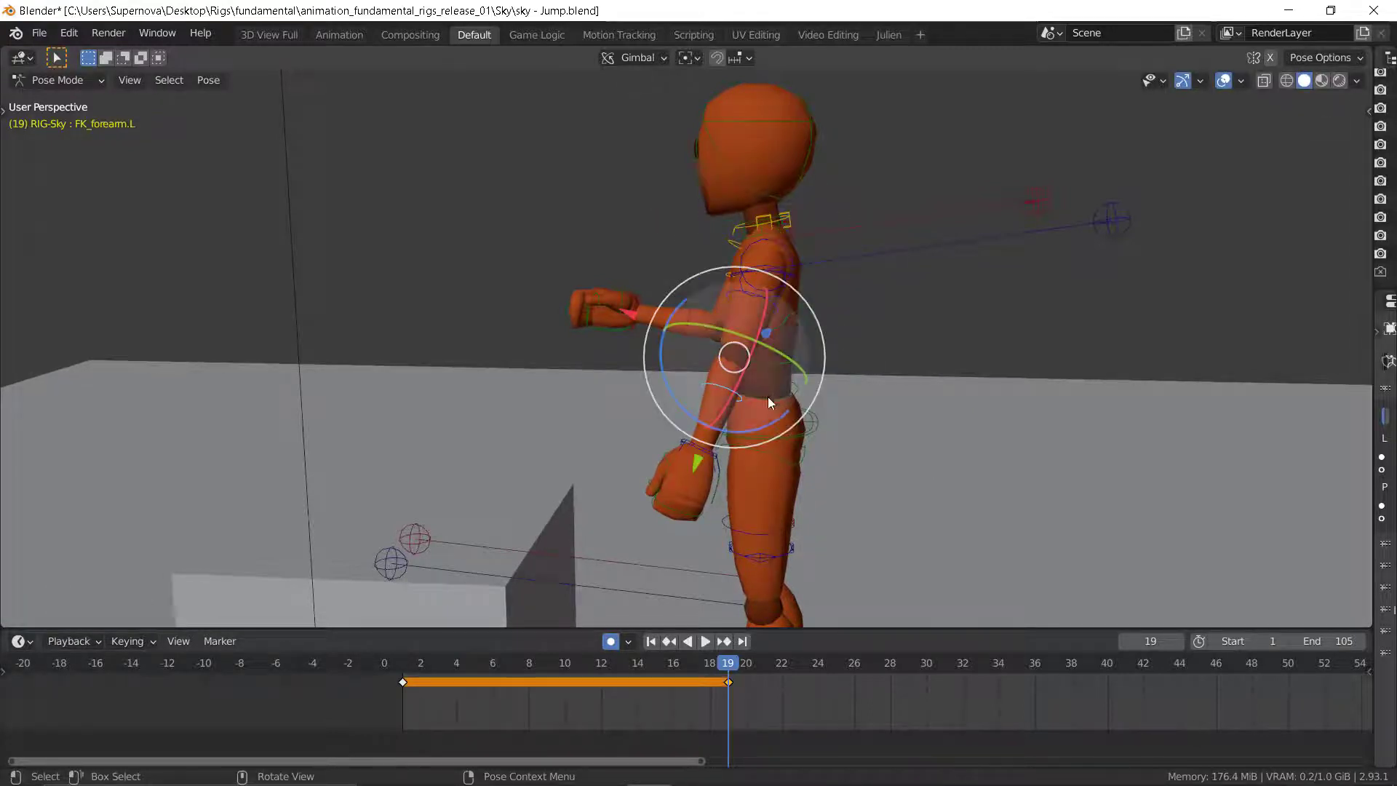
{"action": "left_click_drag", "start_coordinate": [793, 414], "coordinate": [702, 387]}
- Turn the head bone at frame 19 from the character's right toward the front to match the reference's gaze
{"action": "middle_click_drag", "start_coordinate": [490, 337], "coordinate": [385, 407]}
{"action": "scroll", "coordinate": [742, 350], "scroll_direction": "up", "scroll_amount": 8}
{"action": "middle_click_drag", "start_coordinate": [747, 348], "coordinate": [877, 370]}
{"action": "scroll", "coordinate": [742, 370], "scroll_direction": "down", "scroll_amount": 8}
{"action": "middle_click_drag", "start_coordinate": [633, 373], "coordinate": [730, 195]}
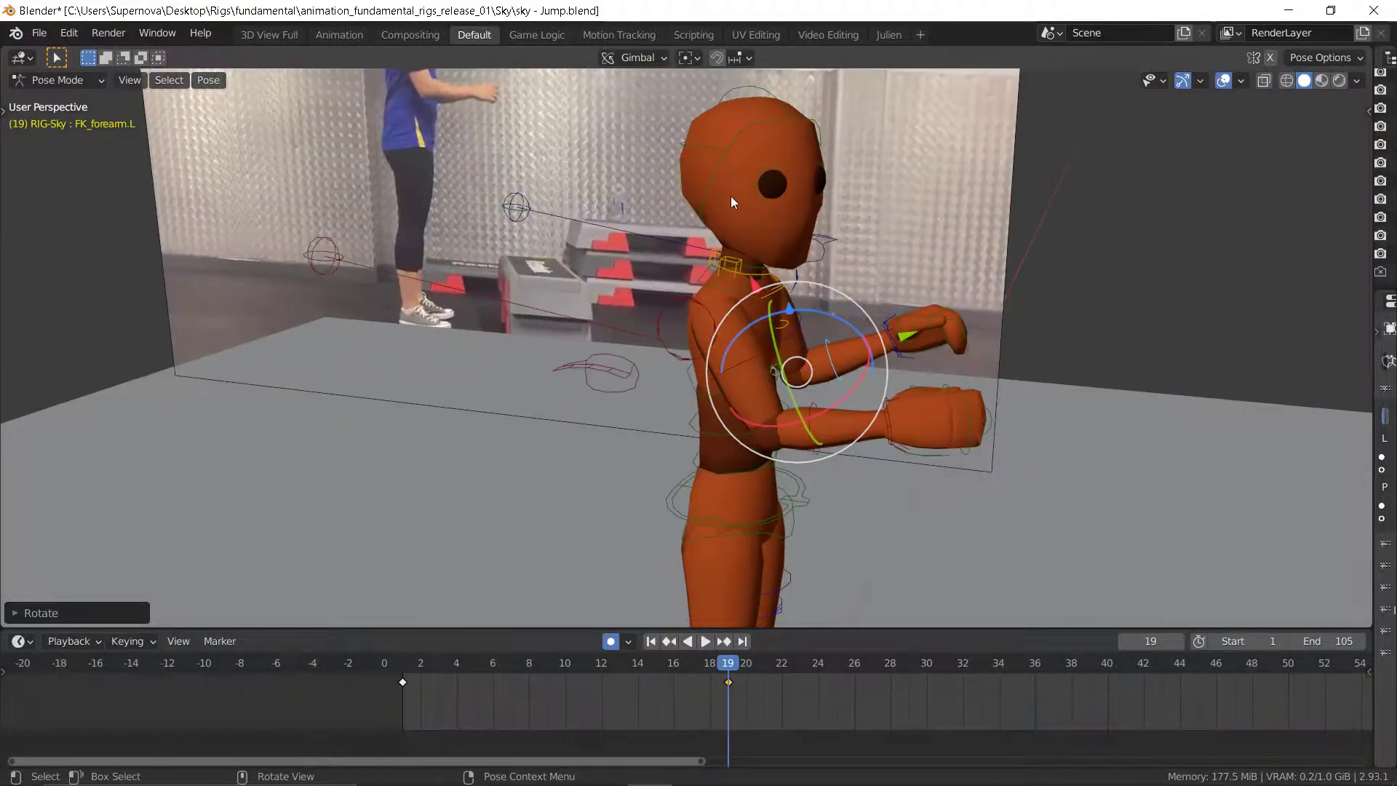
{"action": "left_click", "coordinate": [732, 144]}
{"action": "scroll", "coordinate": [801, 233], "scroll_direction": "down", "scroll_amount": 9}
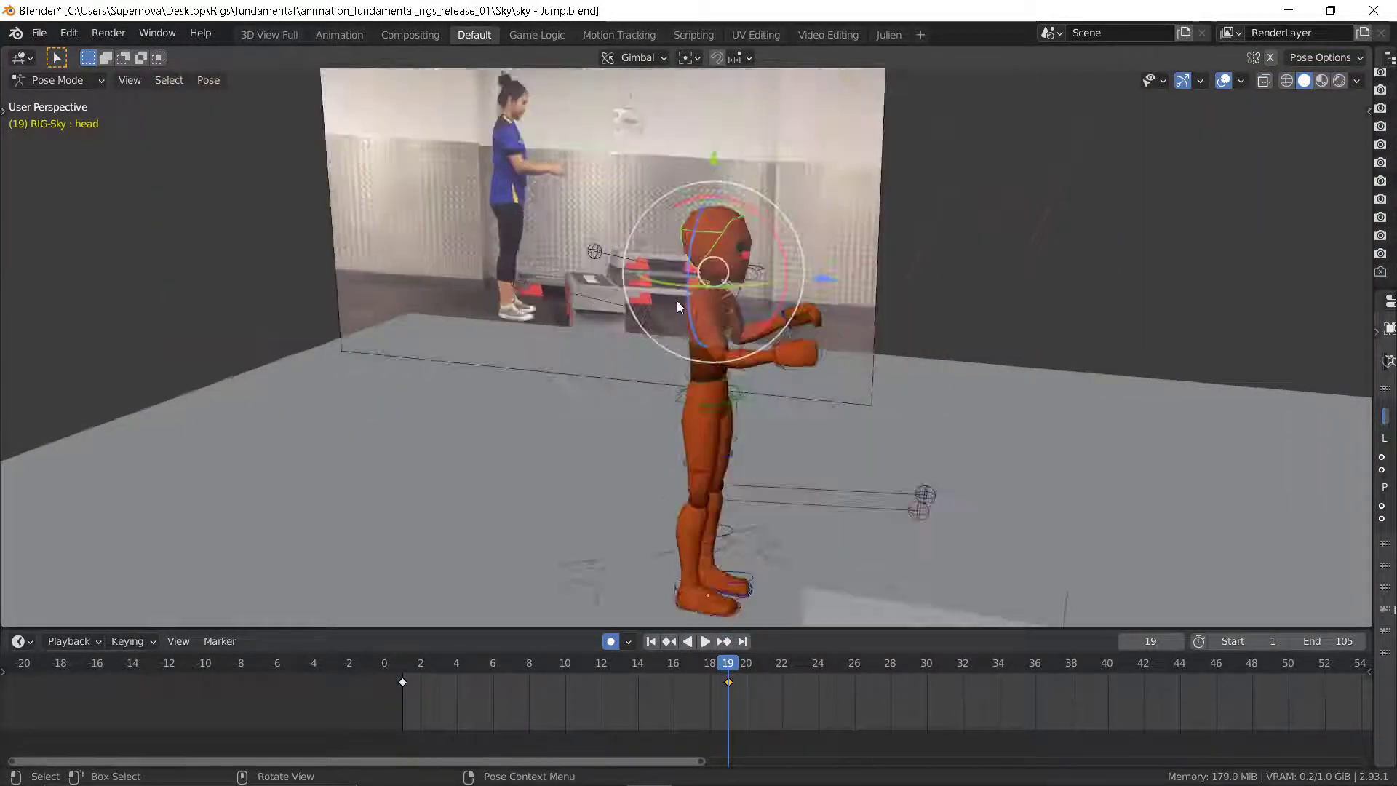
{"action": "scroll", "coordinate": [705, 342], "scroll_direction": "up", "scroll_amount": 4}
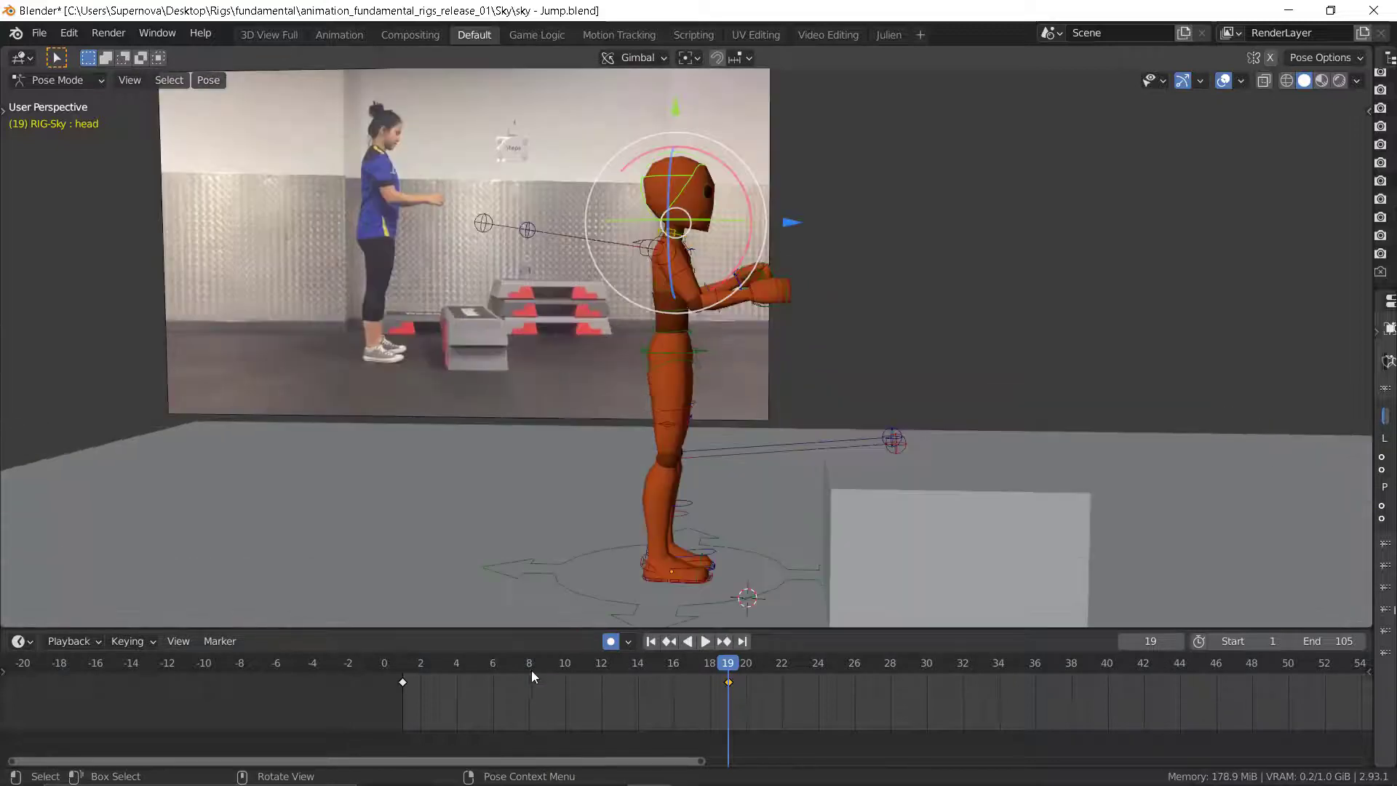
- Compare the character's poses at keyframes 1 and 19 with the reference video
{"action": "key", "text": "shift+Left"}
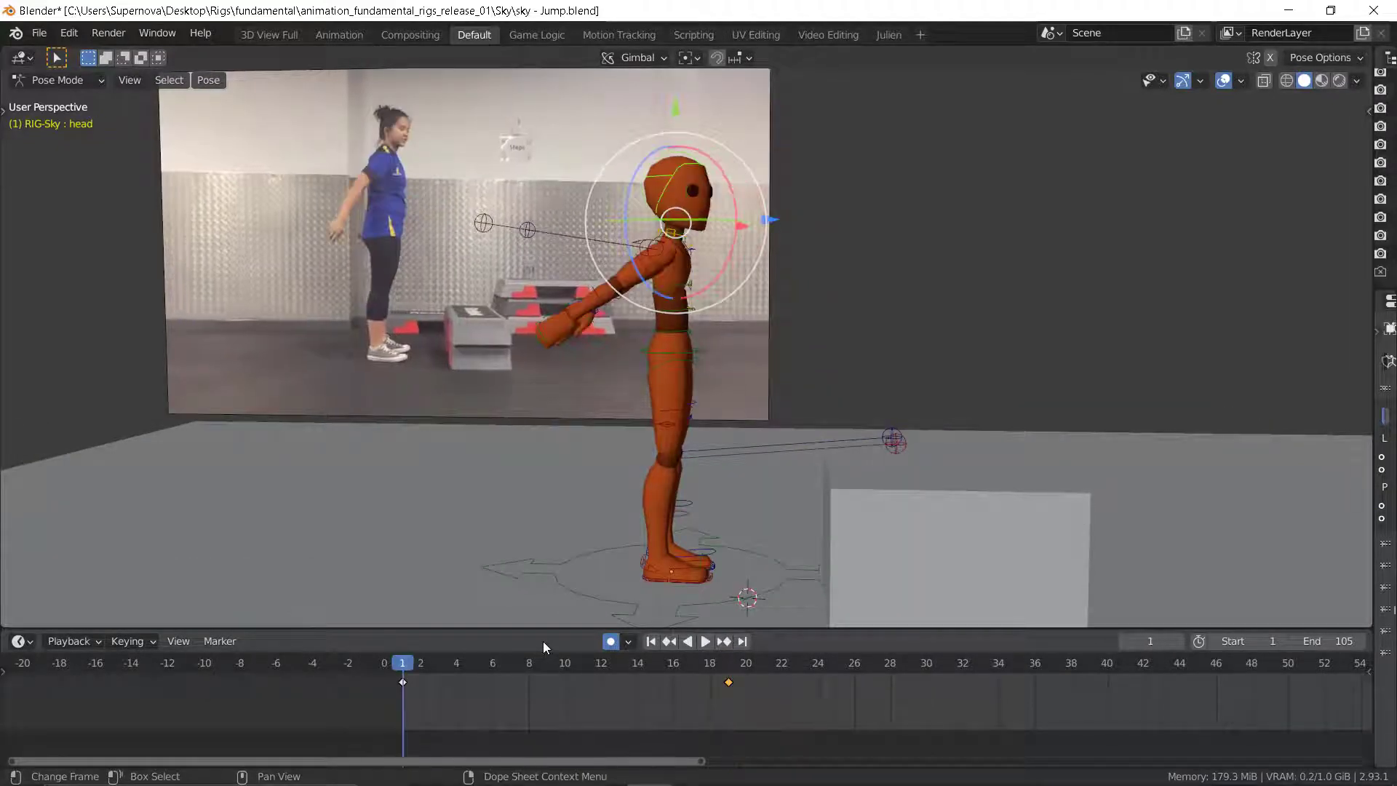
{"action": "key", "text": "Down"}
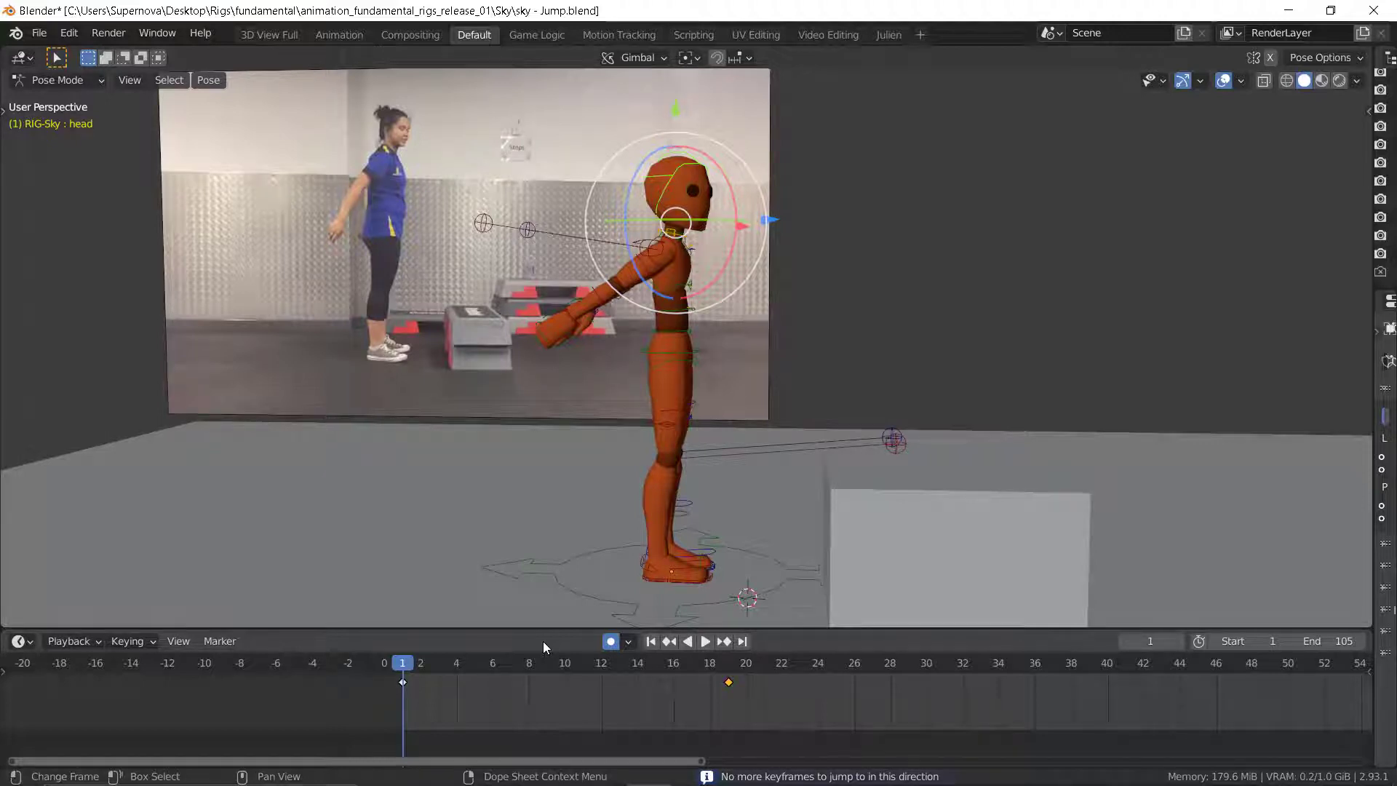
{"action": "key", "text": "Up"}
{"action": "key", "text": "Down"}
{"action": "key", "text": "Up"}
{"action": "key", "text": "Down"}
{"action": "key", "text": "Up"}
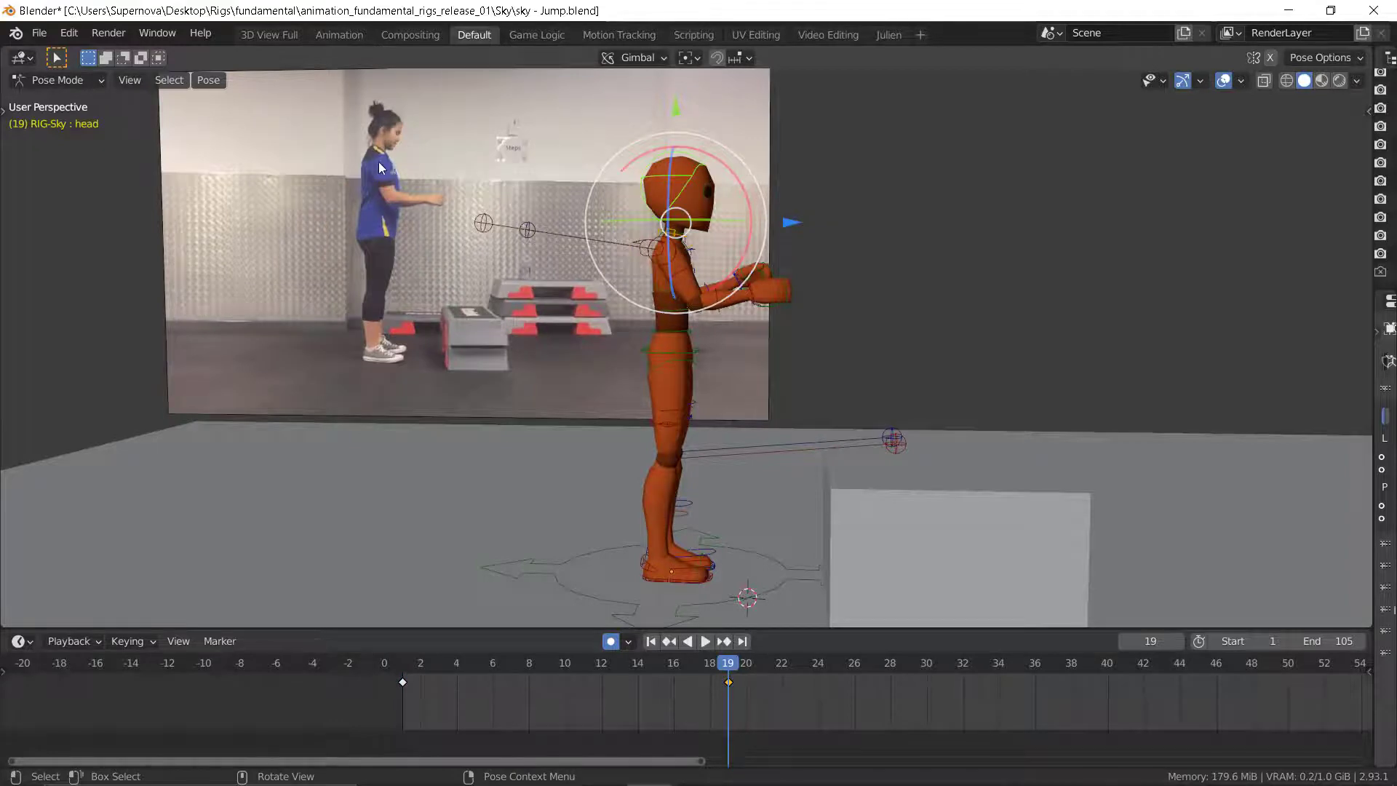
- Rotate the right shoulder bone forward and slightly rotate the left shoulder bone at frame 19 to support the raised arms
{"action": "middle_click_drag", "start_coordinate": [668, 238], "coordinate": [629, 302]}
{"action": "left_click", "coordinate": [665, 243]}
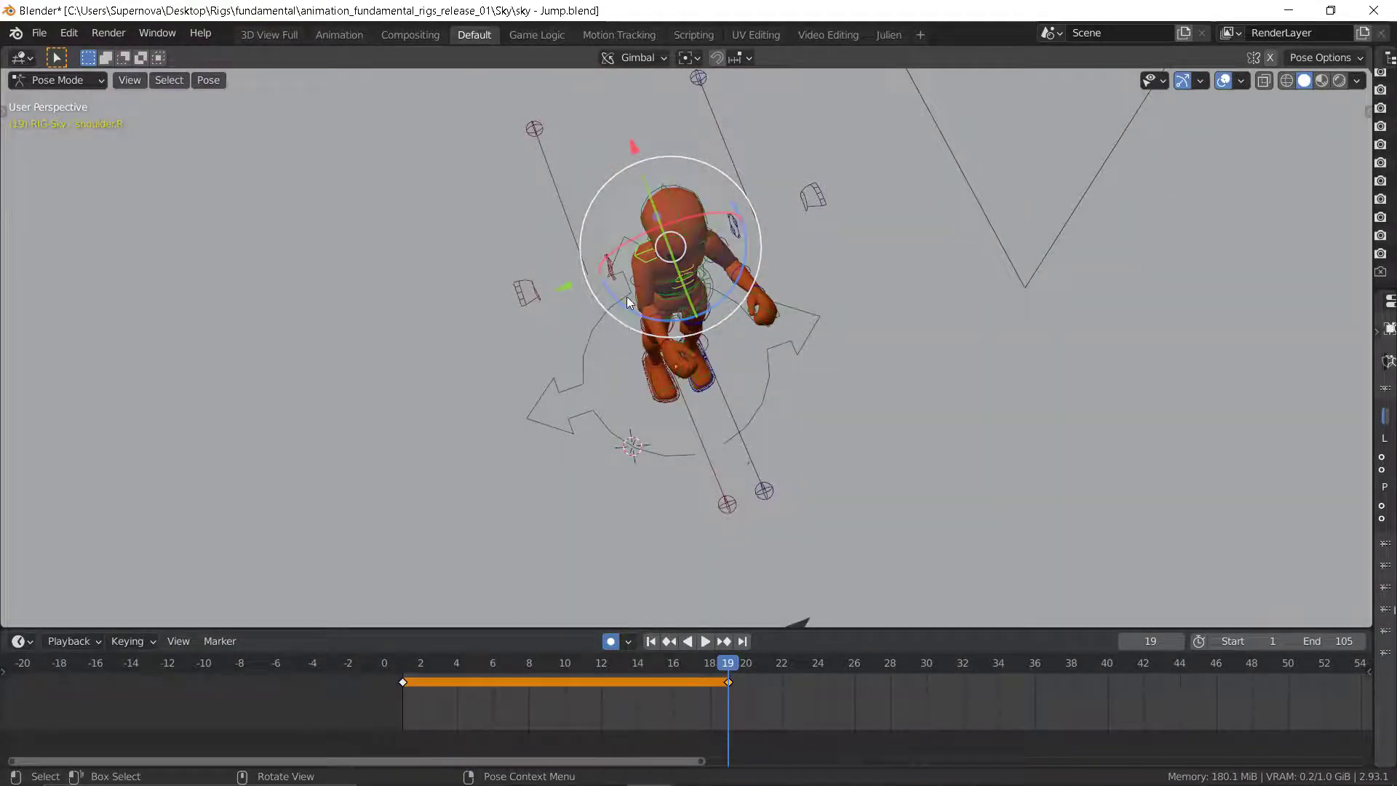
{"action": "left_click_drag", "start_coordinate": [629, 302], "coordinate": [728, 238]}
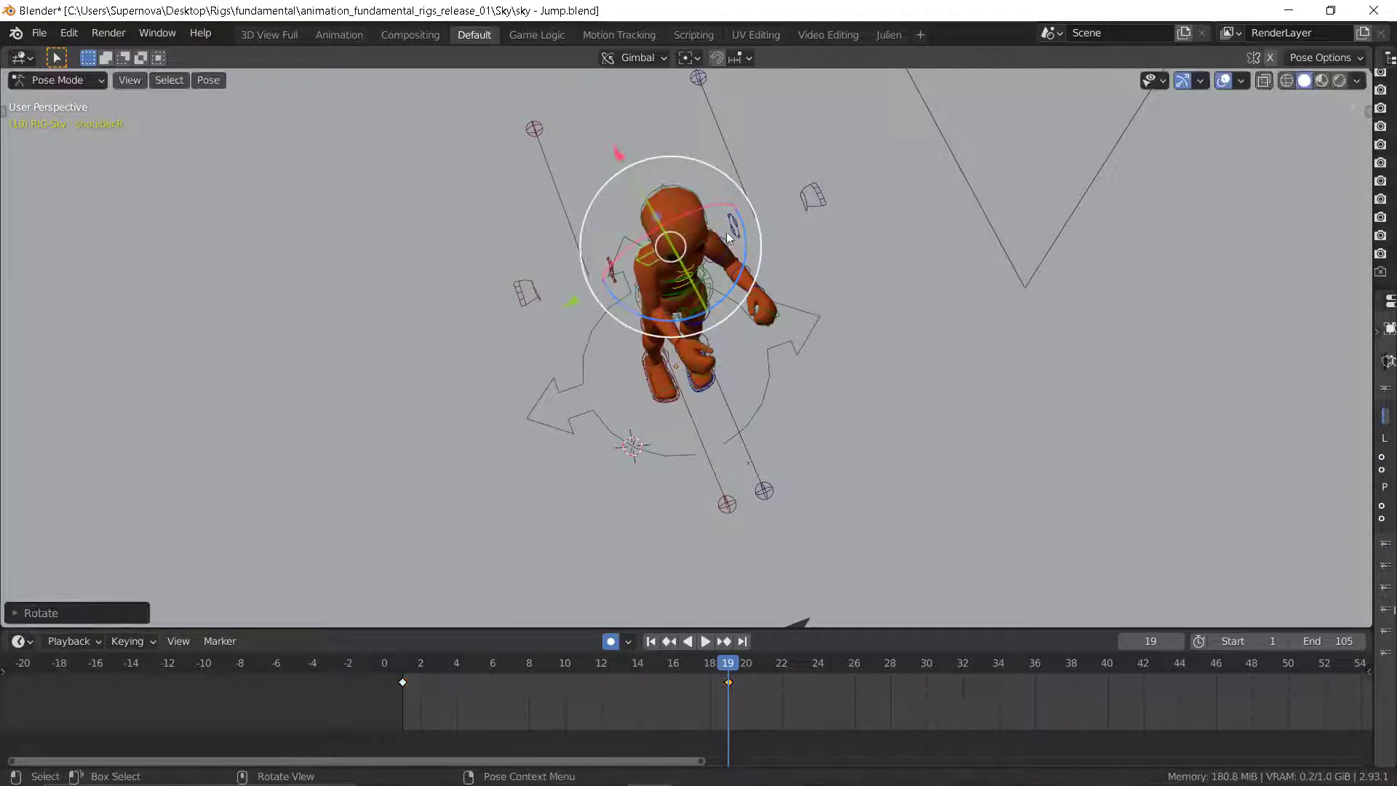
{"action": "left_click", "coordinate": [710, 234]}
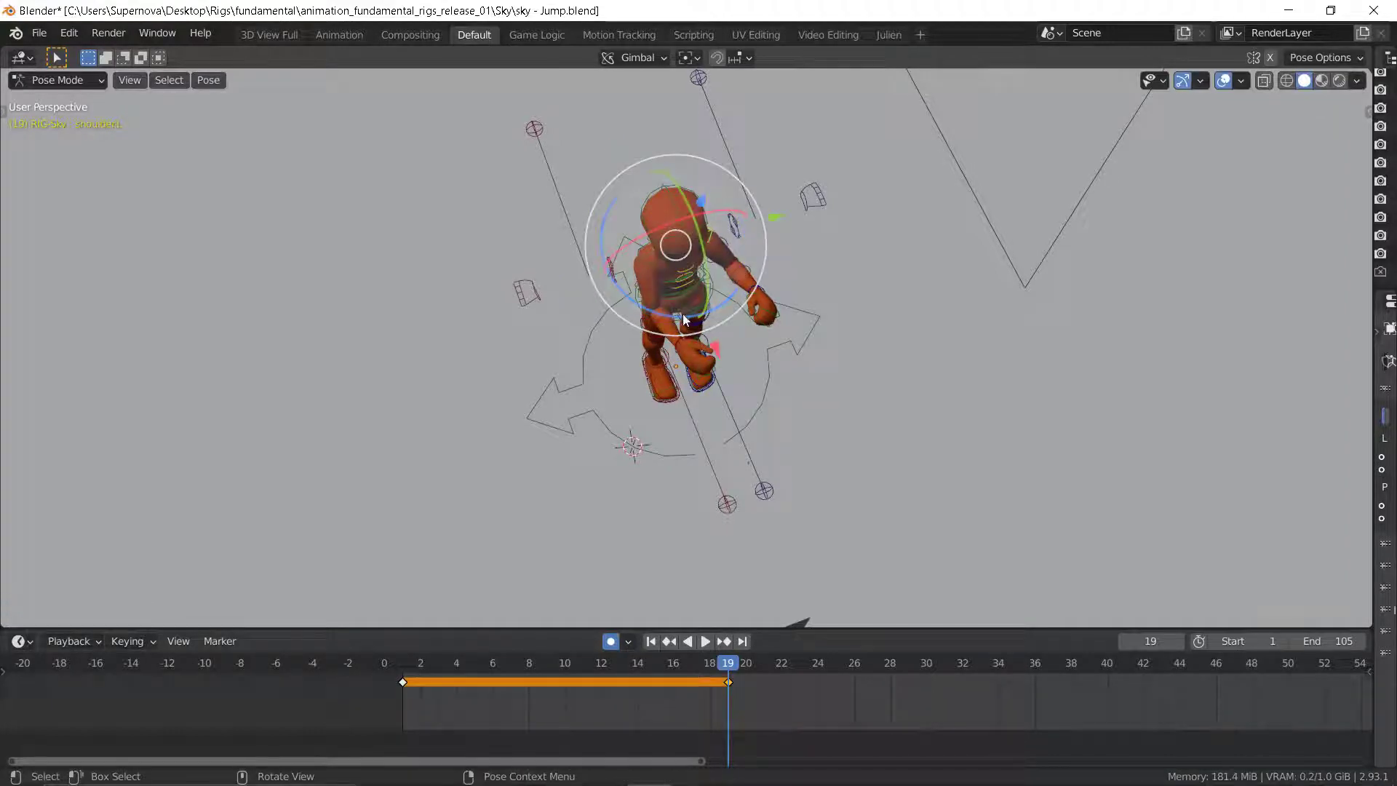
{"action": "left_click_drag", "start_coordinate": [683, 320], "coordinate": [700, 341]}
{"action": "middle_click_drag", "start_coordinate": [700, 340], "coordinate": [302, 238]}
- Shift the torso bone slightly backward at frame 1, checking it against the reference and the frame 19 pose
{"action": "key", "text": "shift+Left"}
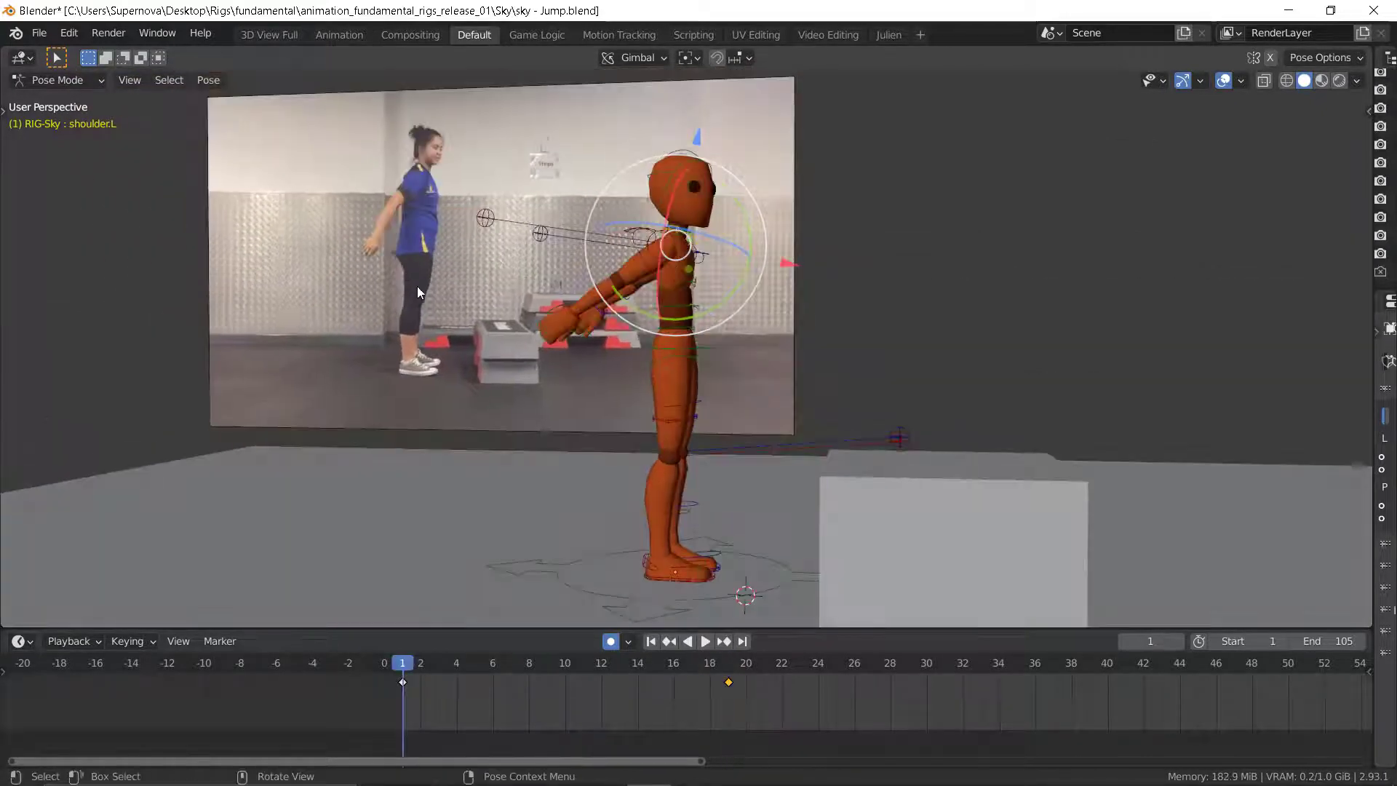
{"action": "key", "text": "Up"}
{"action": "key", "text": "Down"}
{"action": "key", "text": "Up"}
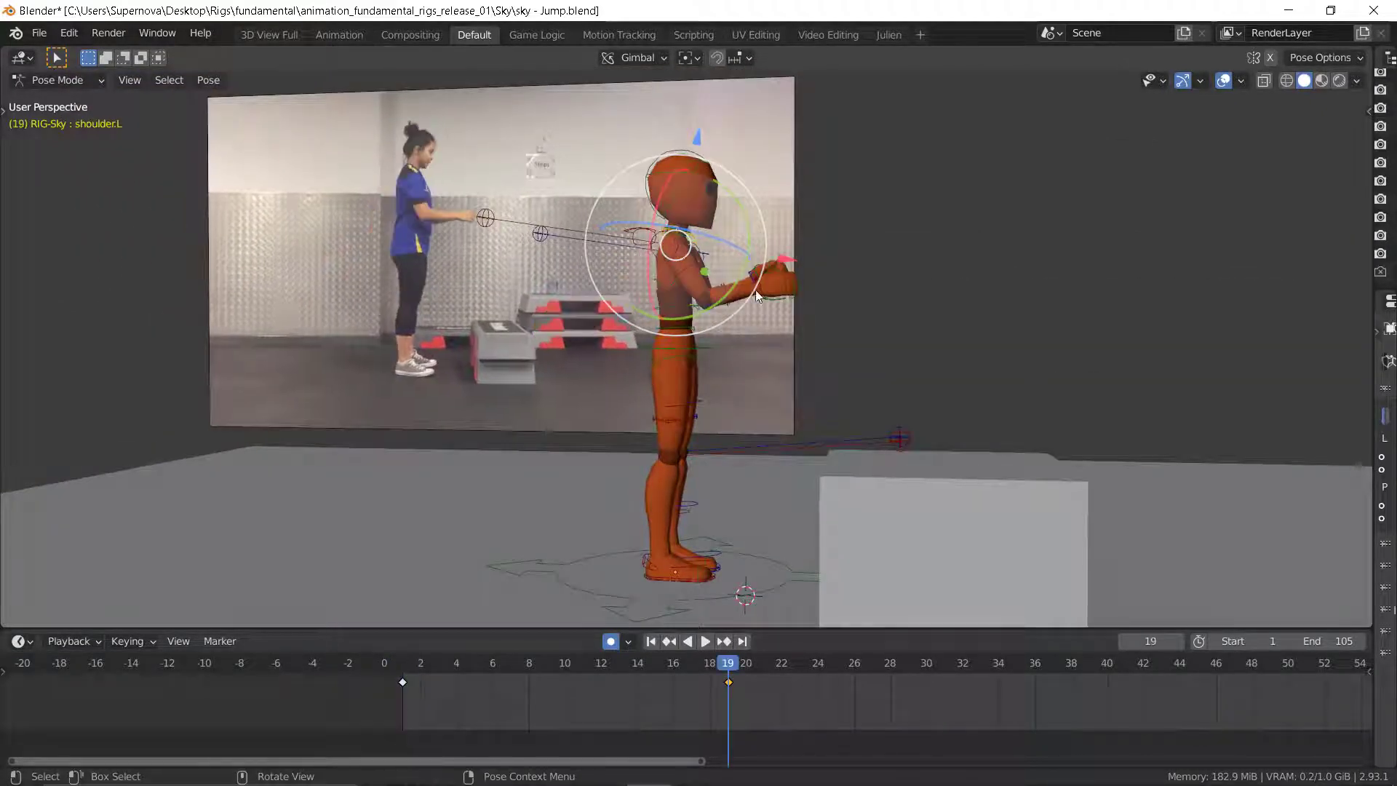
{"action": "left_click", "coordinate": [706, 348]}
{"action": "key", "text": "Down"}
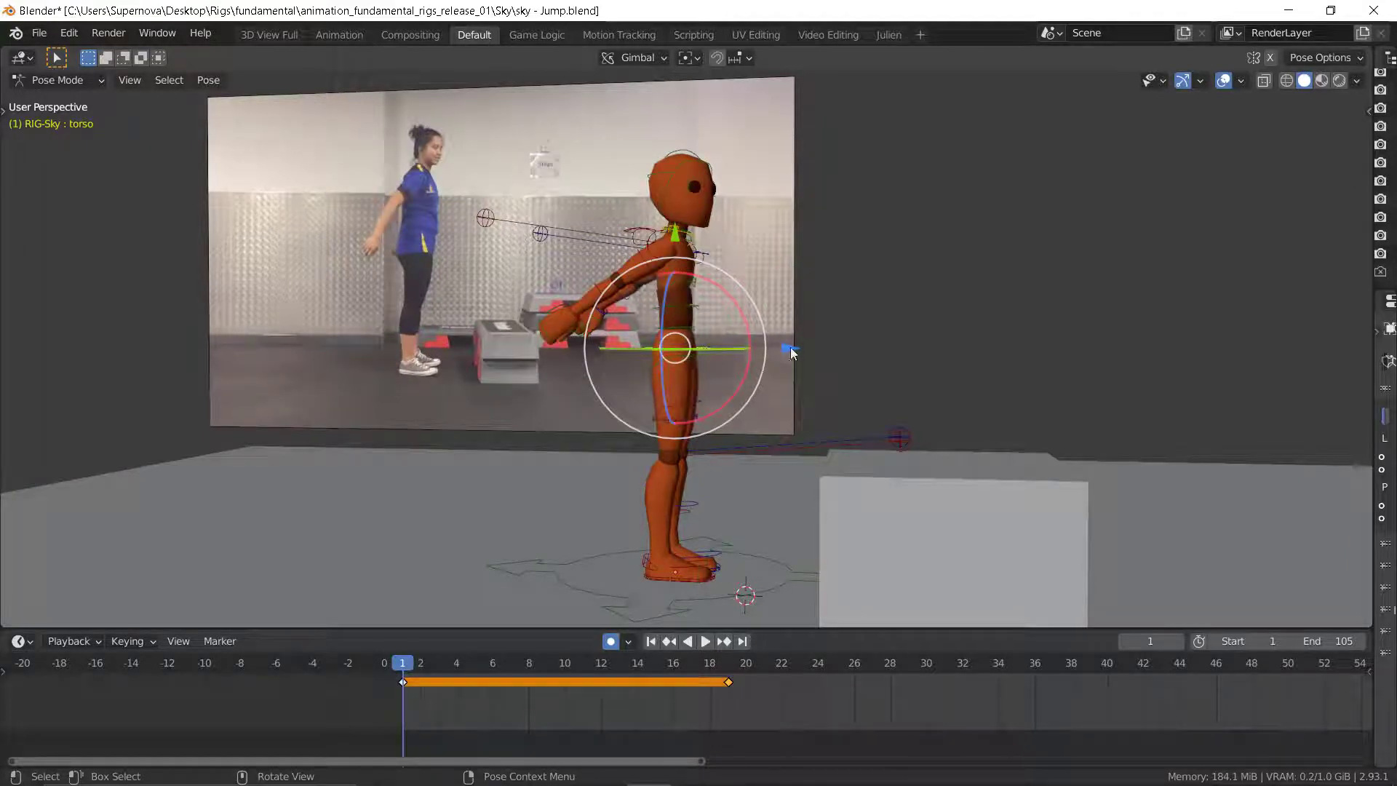
{"action": "left_click_drag", "start_coordinate": [790, 348], "coordinate": [786, 345]}
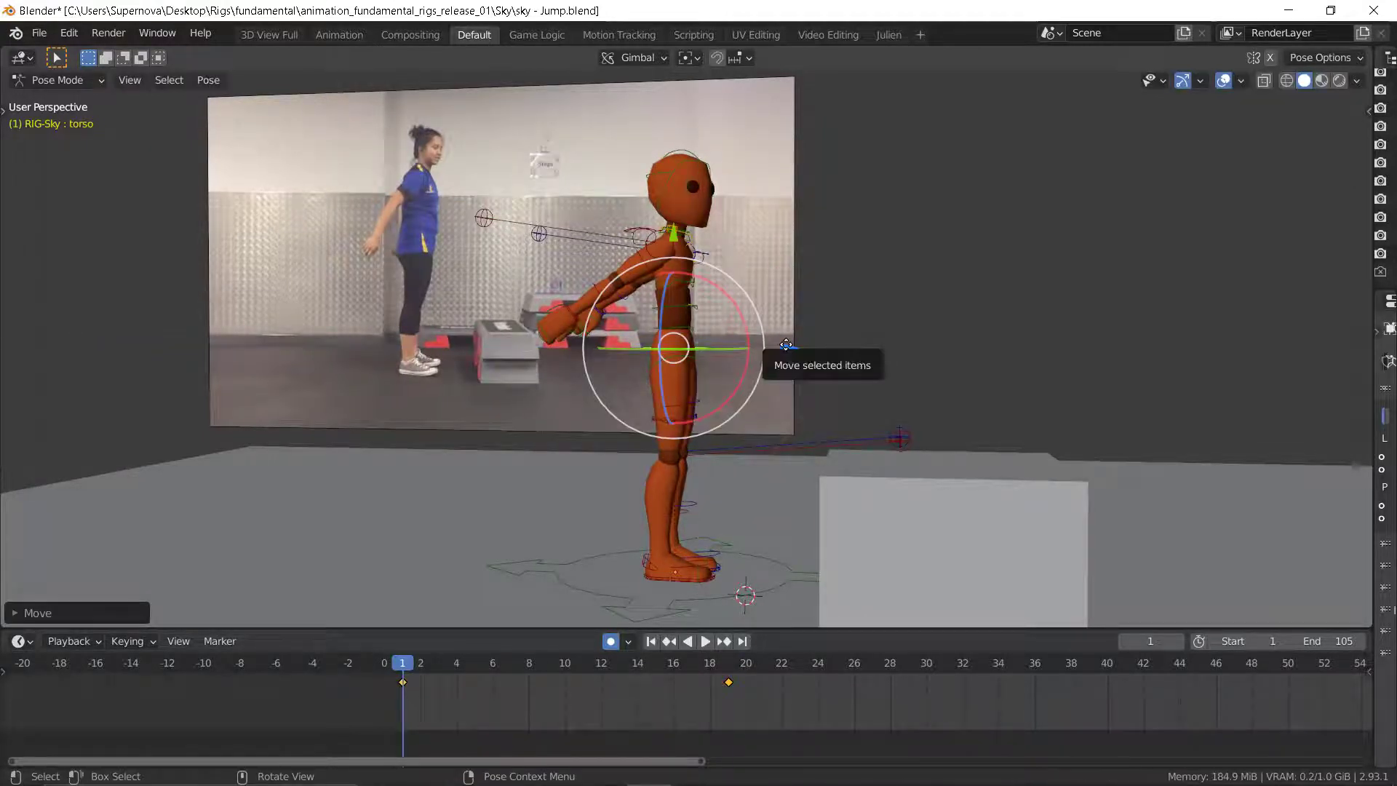
- Compare the two keyframes and shift the torso bone slightly backward at frame 19
{"action": "key", "text": "Up"}
{"action": "key", "text": "Down"}
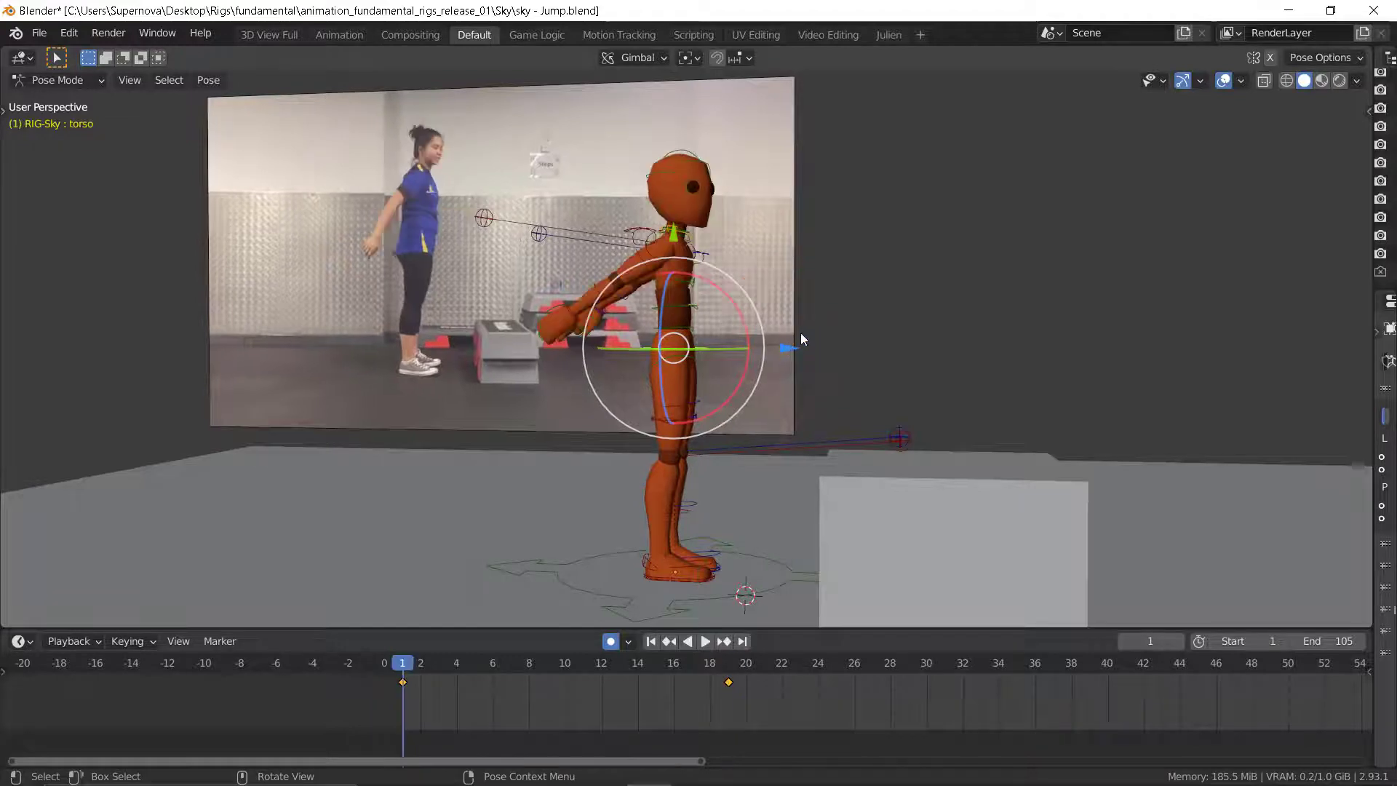
{"action": "key", "text": "Up"}
{"action": "key", "text": "Down"}
{"action": "key", "text": "Up"}
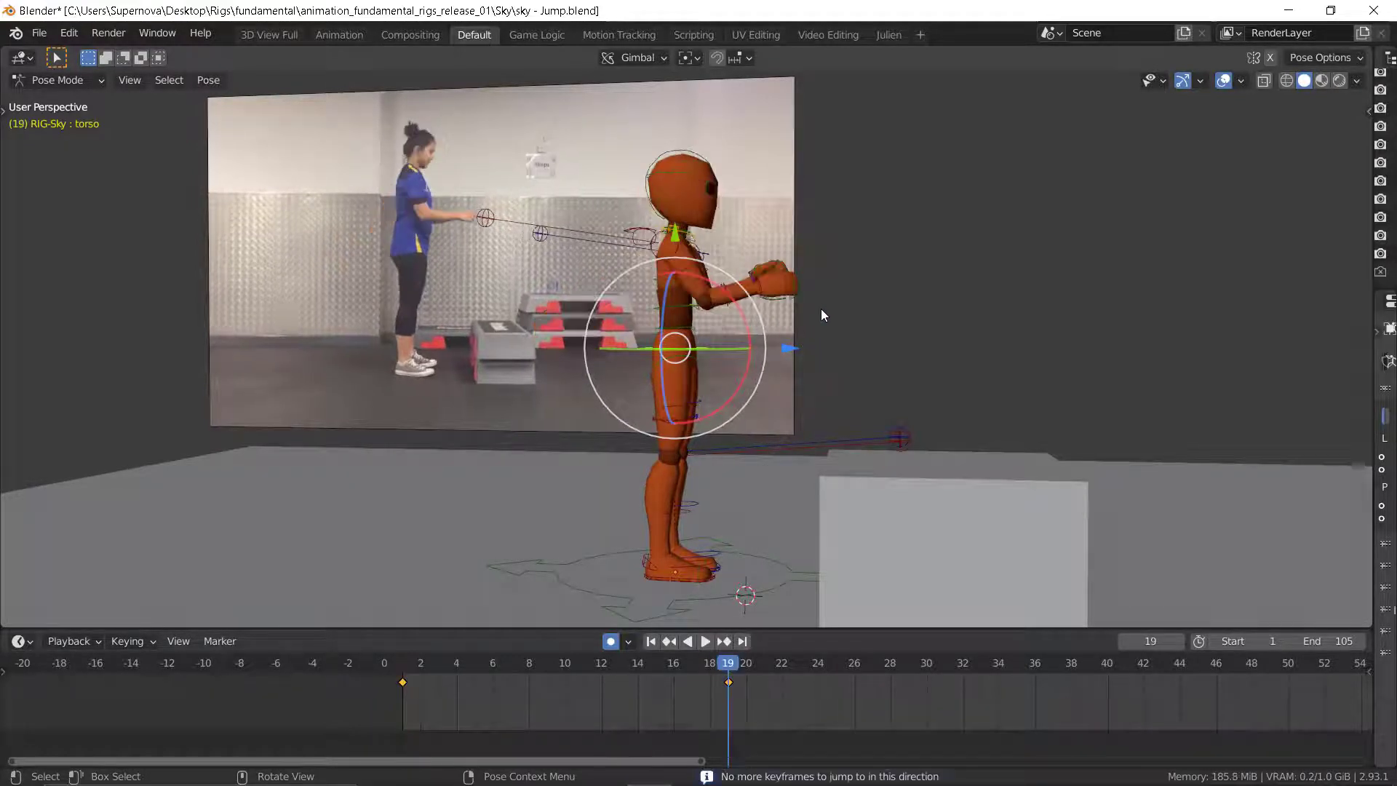
{"action": "key", "text": "Down"}
{"action": "key", "text": "Up"}
{"action": "left_click_drag", "start_coordinate": [795, 350], "coordinate": [786, 348]}
- Return to frame 1 and shift the torso bone slightly forward
{"action": "key", "text": "Down"}
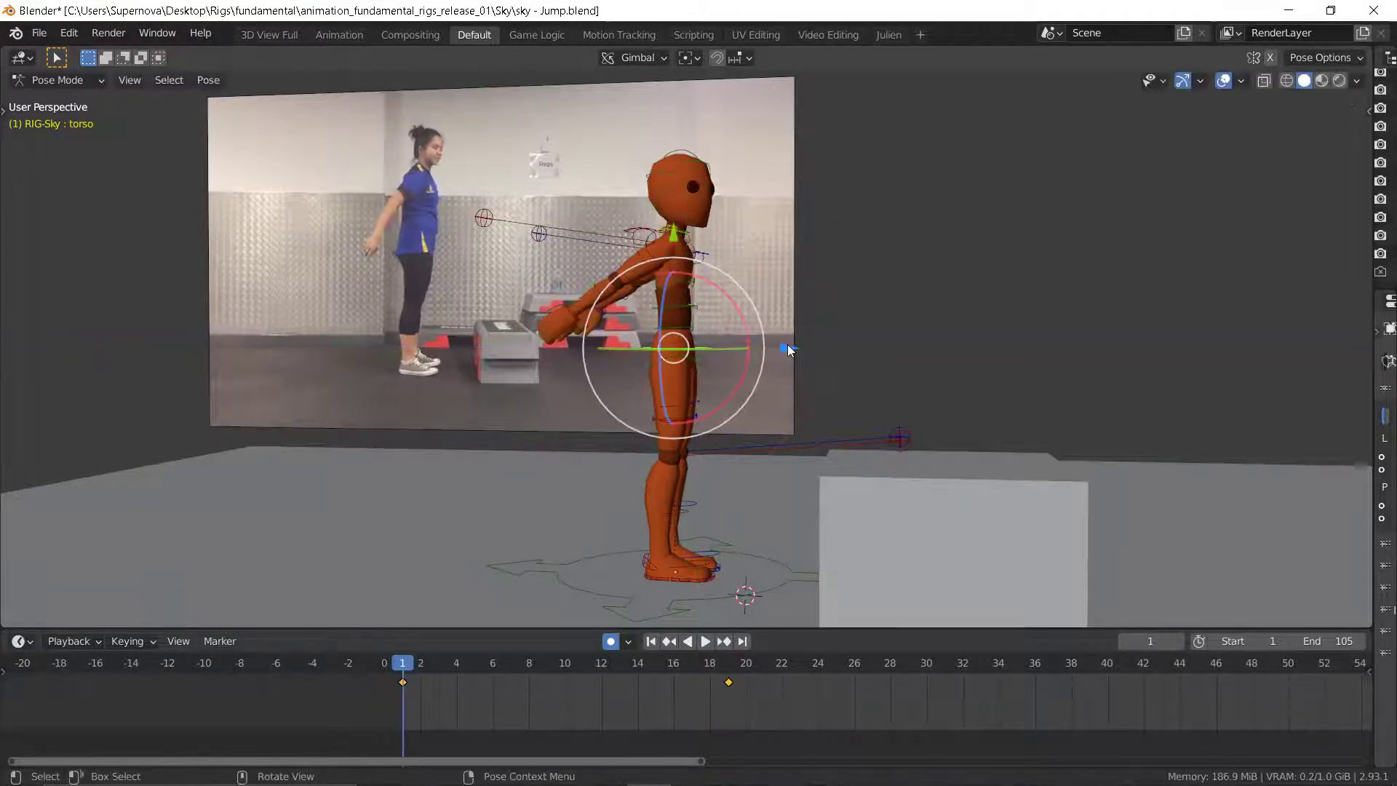
{"action": "key", "text": "Up"}
{"action": "key", "text": "Down"}
{"action": "left_click_drag", "start_coordinate": [783, 345], "coordinate": [790, 344]}
- Flip repeatedly between keyframes 1 and 19 to examine the torso's weight shift against the reference
{"action": "key", "text": "Up"}
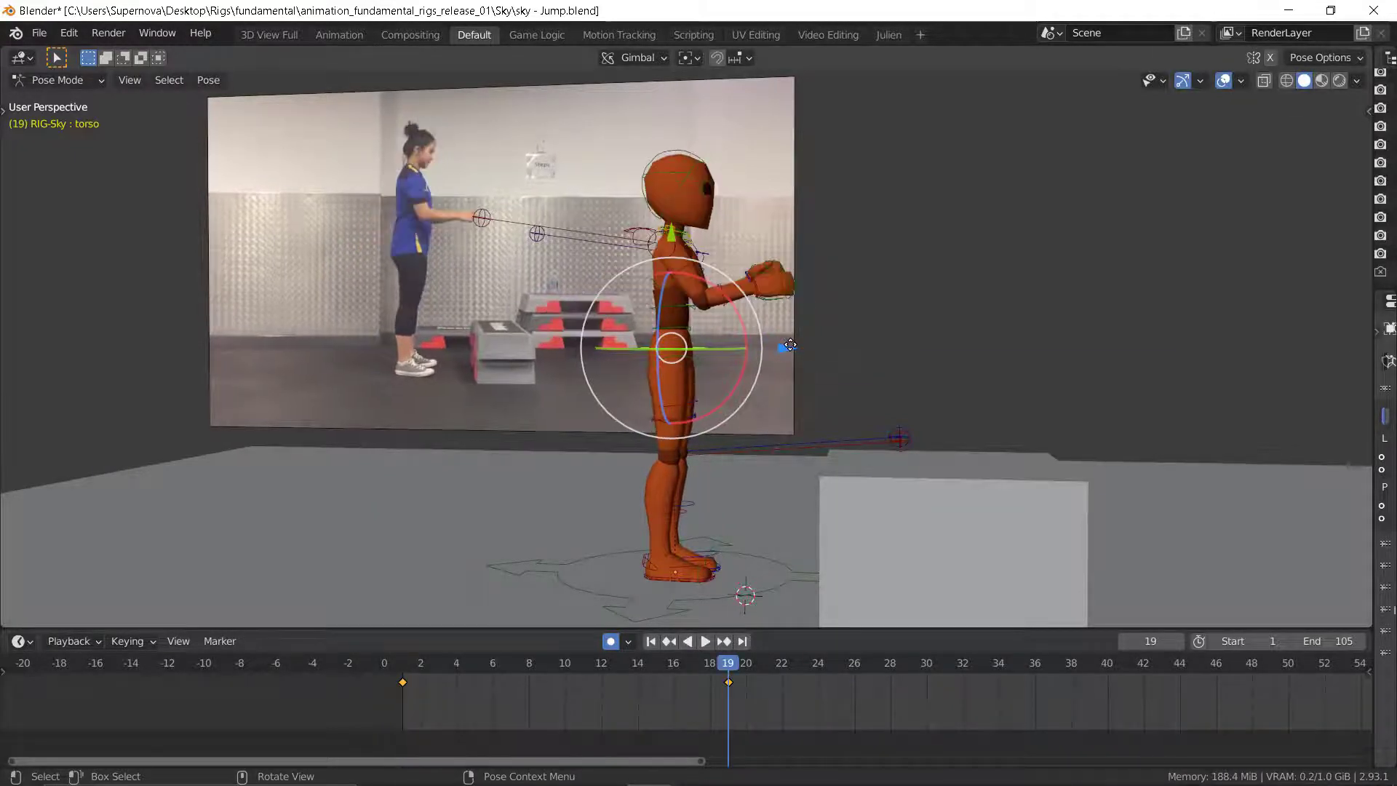
{"action": "key", "text": "Down"}
{"action": "key", "text": "Up"}
{"action": "key", "text": "Down"}
{"action": "key", "text": "Up"}
{"action": "key", "text": "Down"}
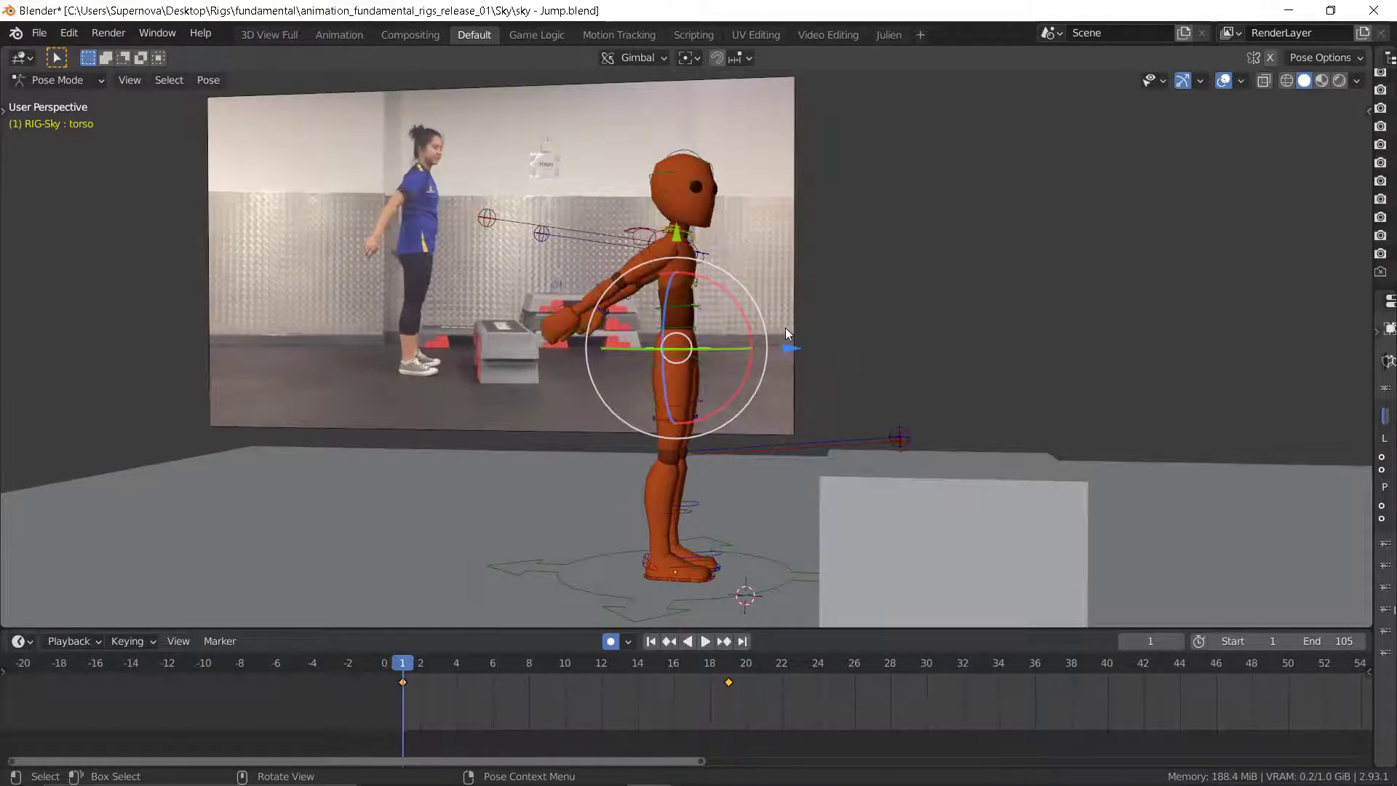
{"action": "key", "text": "Up"}
{"action": "key", "text": "Down"}
{"action": "key", "text": "Up"}
{"action": "key", "text": "Down"}
{"action": "key", "text": "Up"}
{"action": "key", "text": "Down"}
{"action": "key", "text": "Up"}
{"action": "key", "text": "Down"}
{"action": "key", "text": "Up"}
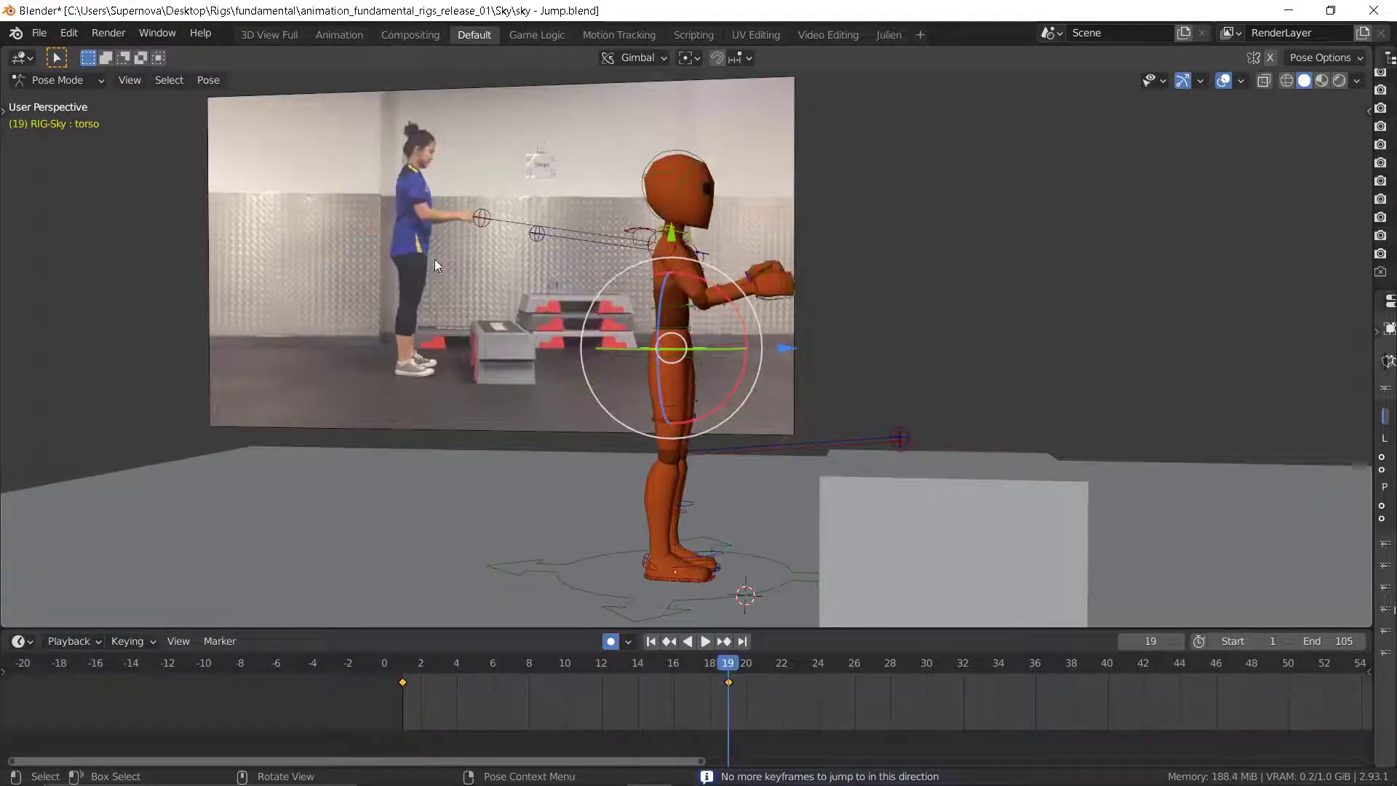
{"action": "key", "text": "Down"}
{"action": "key", "text": "Up"}
{"action": "key", "text": "Down"}
{"action": "key", "text": "Up"}
{"action": "key", "text": "Down"}
{"action": "key", "text": "Up"}
{"action": "key", "text": "Down"}
{"action": "key", "text": "Up"}
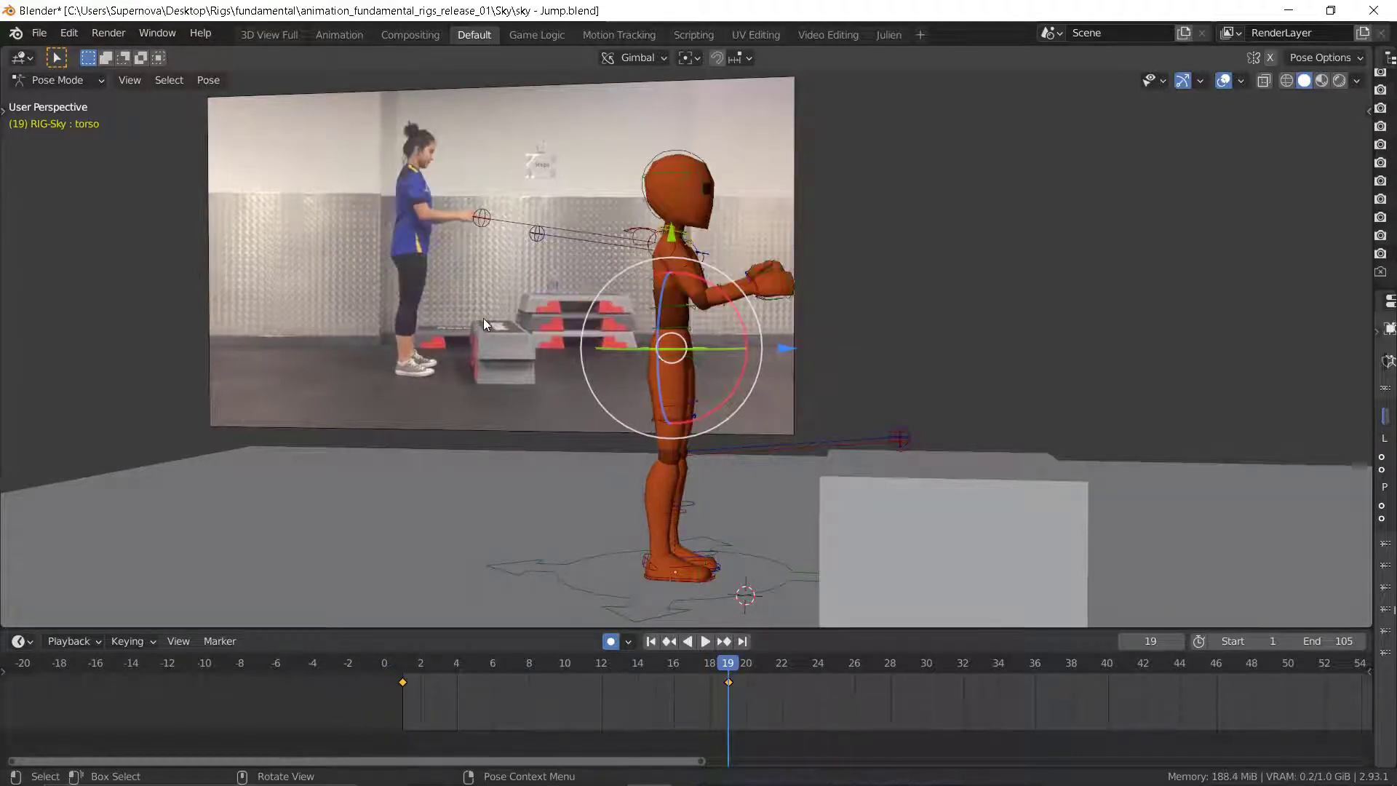
{"action": "key", "text": "Down"}
{"action": "key", "text": "Up"}
{"action": "key", "text": "Down"}
{"action": "key", "text": "Up"}
{"action": "key", "text": "Down"}
{"action": "key", "text": "Up"}
{"action": "key", "text": "Down"}
{"action": "key", "text": "Up"}
{"action": "key", "text": "Down"}
{"action": "key", "text": "Up"}
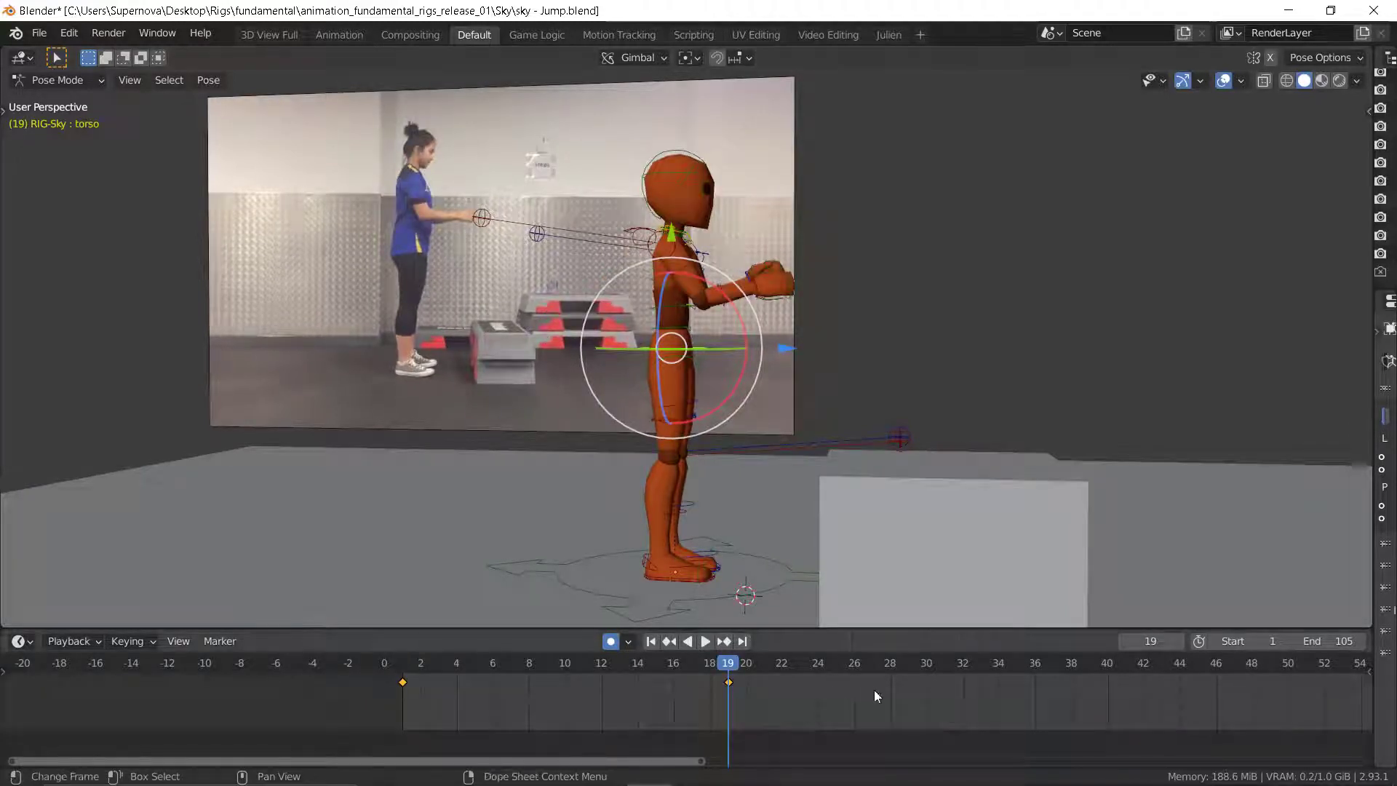
- Scrub the reference to frame 31, where the arms reach forward and the body starts leaning into the crouch
{"action": "scroll", "coordinate": [880, 691], "scroll_direction": "down", "scroll_amount": 2}
{"action": "middle_click_drag", "start_coordinate": [889, 696], "coordinate": [610, 757]}
{"action": "left_click_drag", "start_coordinate": [610, 757], "coordinate": [597, 754]}
{"action": "scroll", "coordinate": [580, 707], "scroll_direction": "down", "scroll_amount": 1}
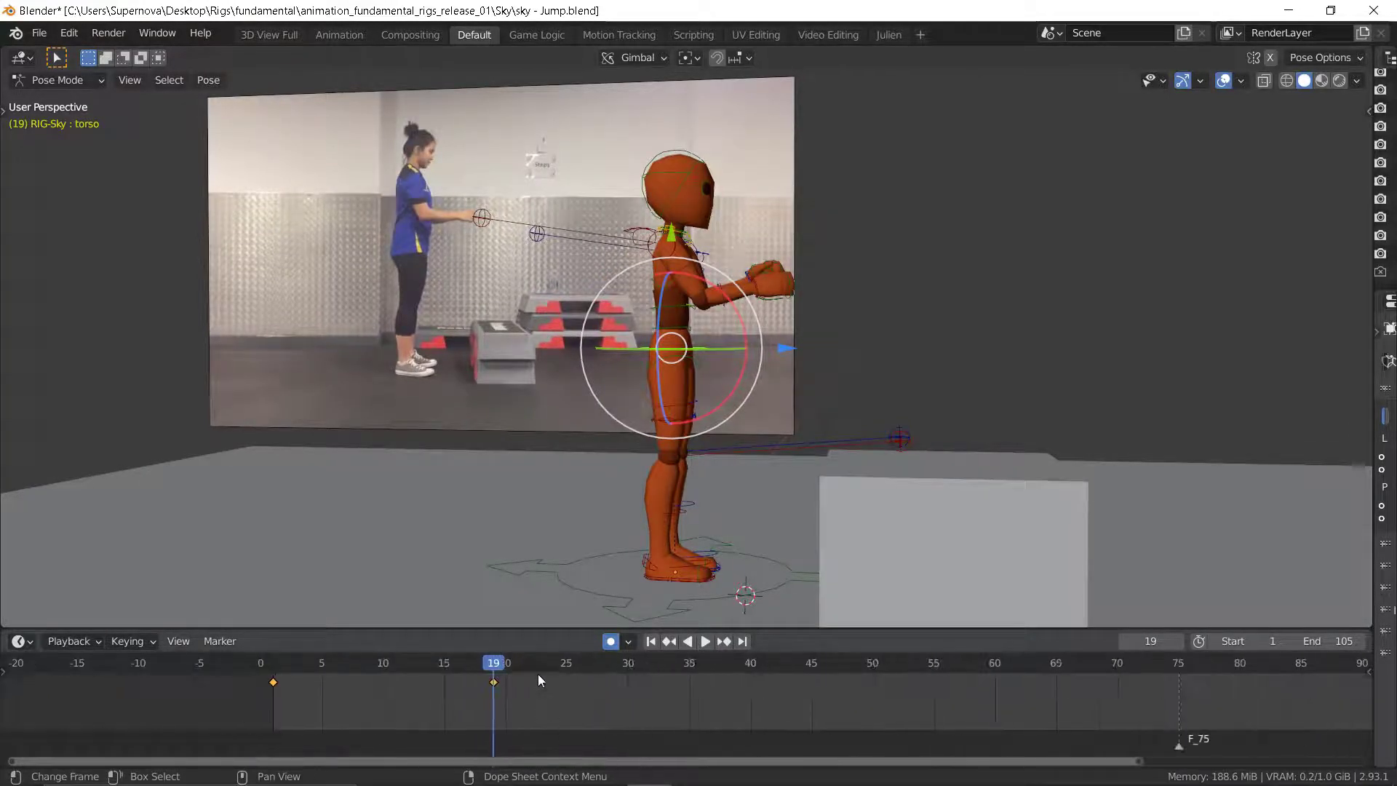
{"action": "middle_click_drag", "start_coordinate": [545, 692], "coordinate": [445, 731]}
{"action": "left_click_drag", "start_coordinate": [395, 666], "coordinate": [539, 668]}
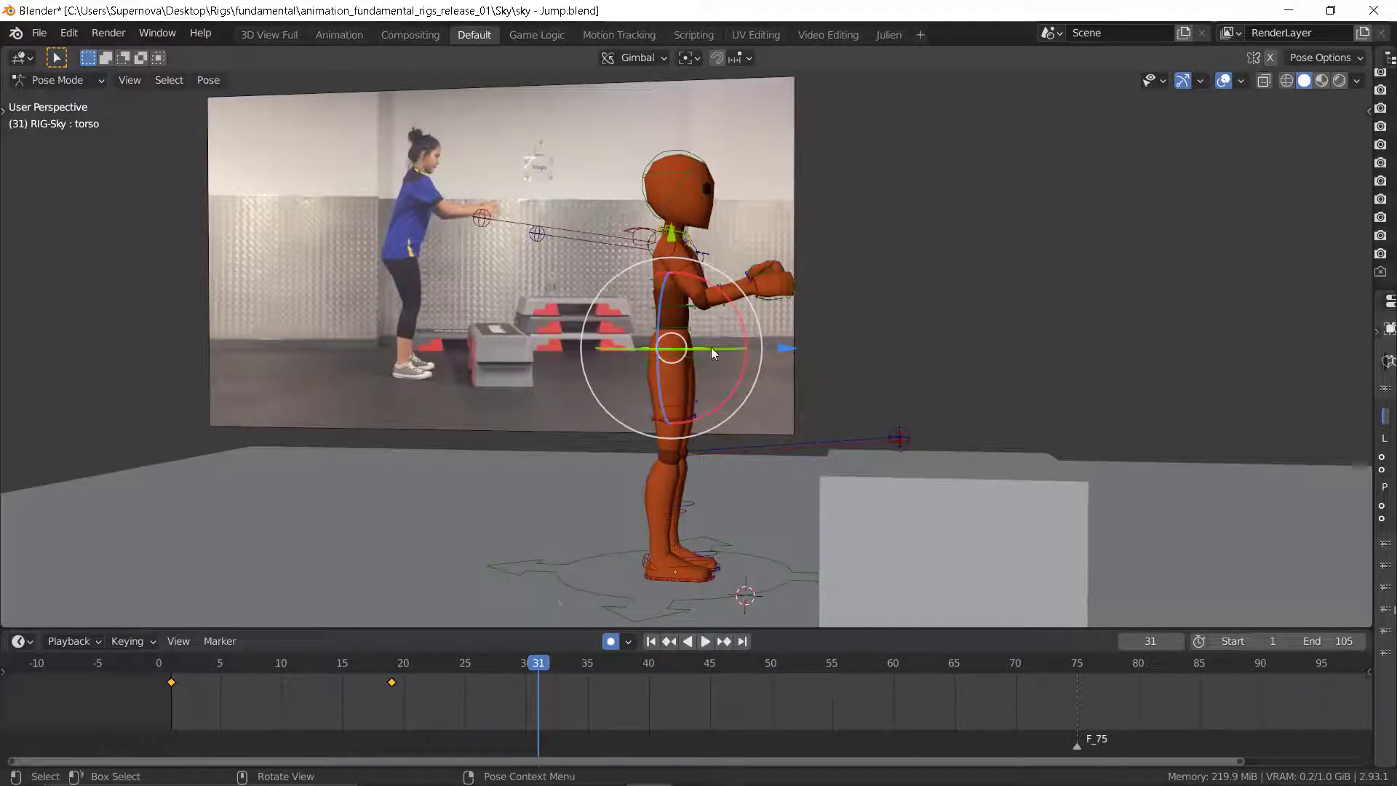
- Rotate the right upper arm and forearm bones at frame 31 so the arm reaches forward as in the reference
{"action": "left_click", "coordinate": [671, 277]}
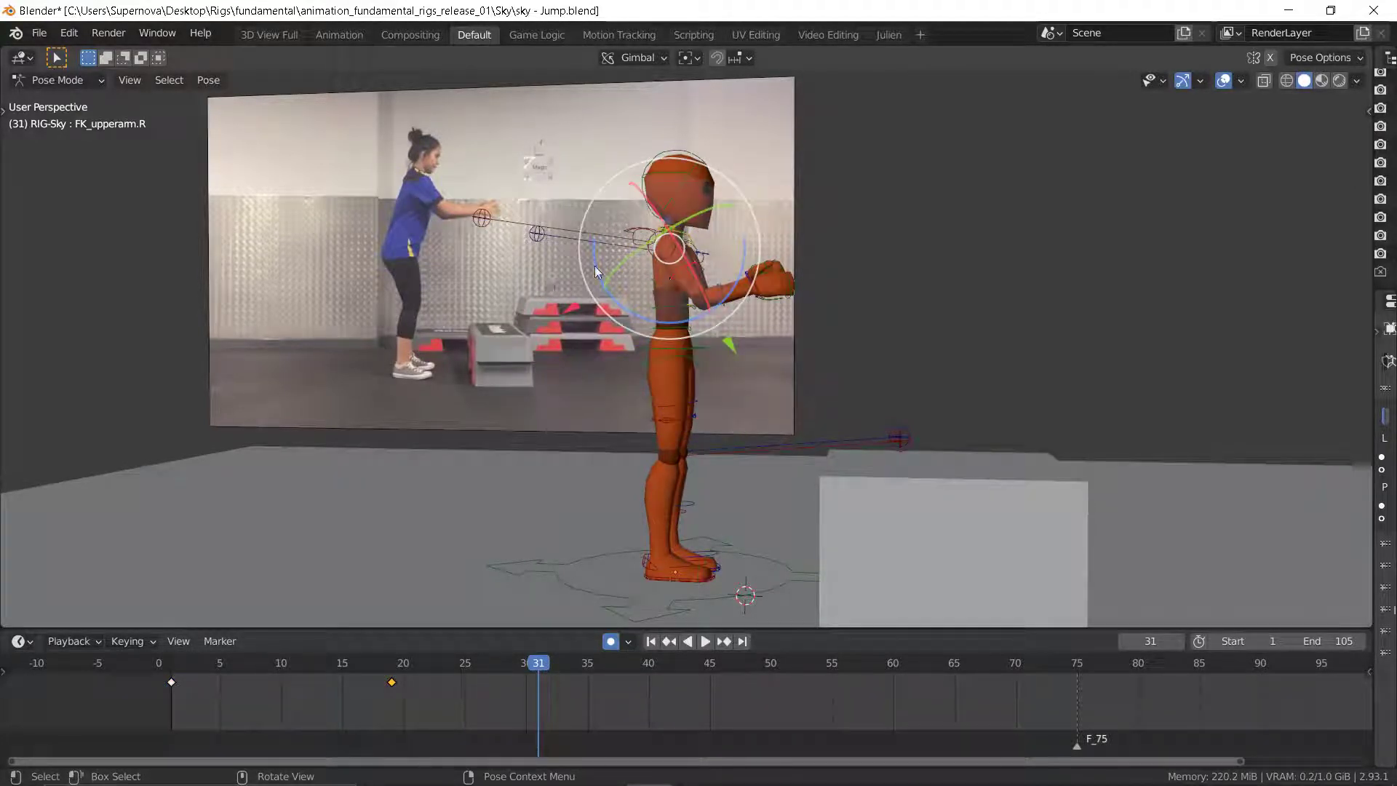
{"action": "left_click_drag", "start_coordinate": [596, 259], "coordinate": [606, 278]}
{"action": "left_click", "coordinate": [731, 268]}
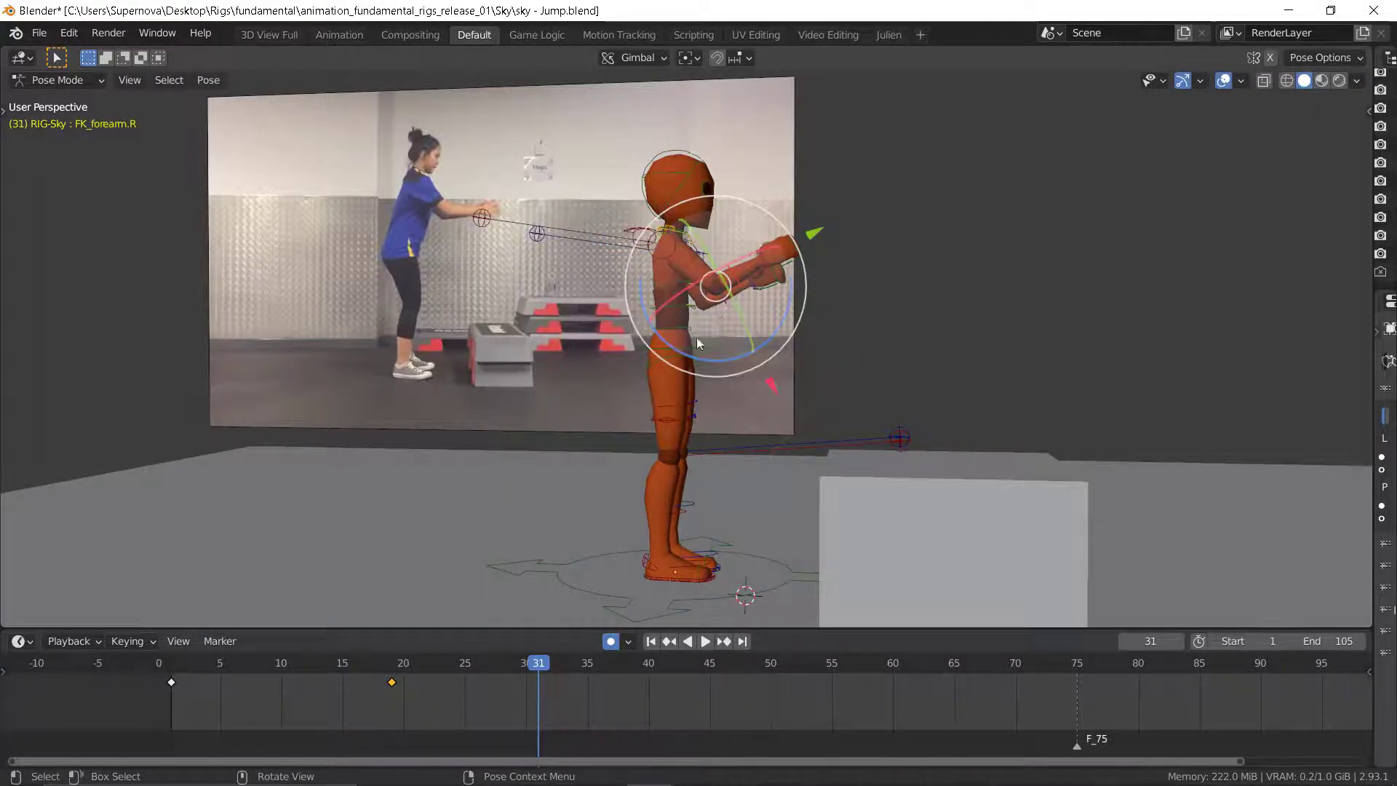
{"action": "left_click_drag", "start_coordinate": [697, 343], "coordinate": [632, 322]}
{"action": "left_click", "coordinate": [677, 238]}
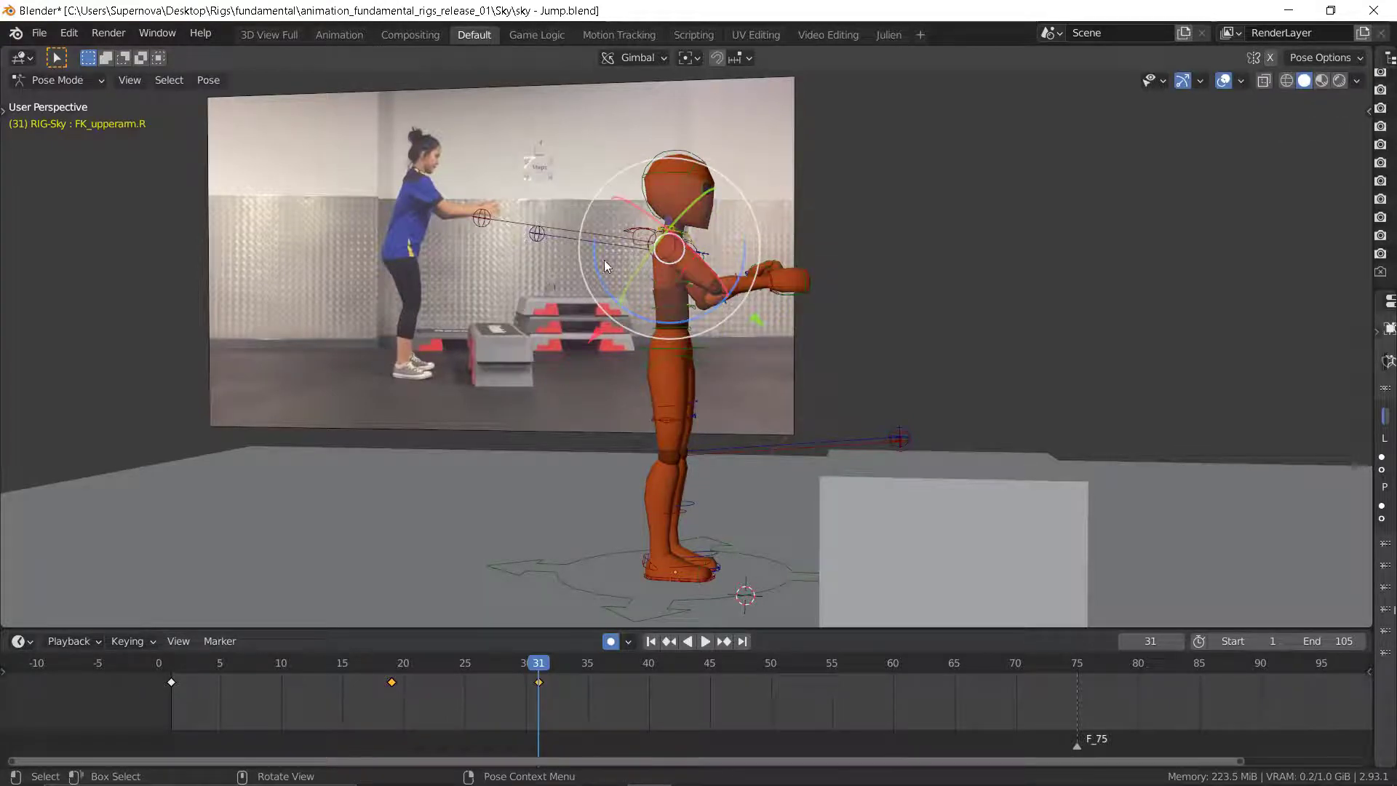
{"action": "left_click_drag", "start_coordinate": [596, 257], "coordinate": [744, 281]}
- Adjust the right forearm's rotation at frame 31 so the arm extends straighter in front of the body
{"action": "left_click", "coordinate": [749, 273]}
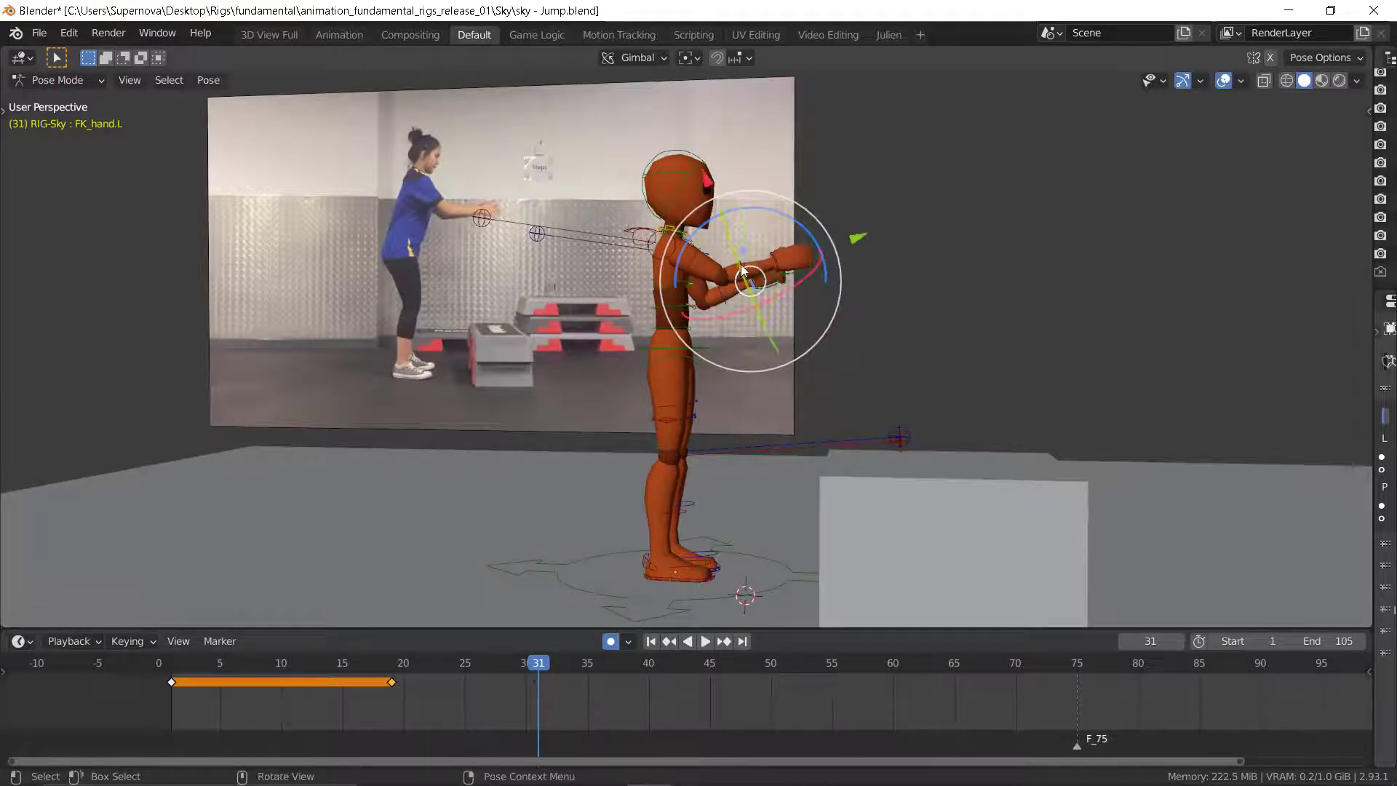
{"action": "left_click", "coordinate": [745, 279]}
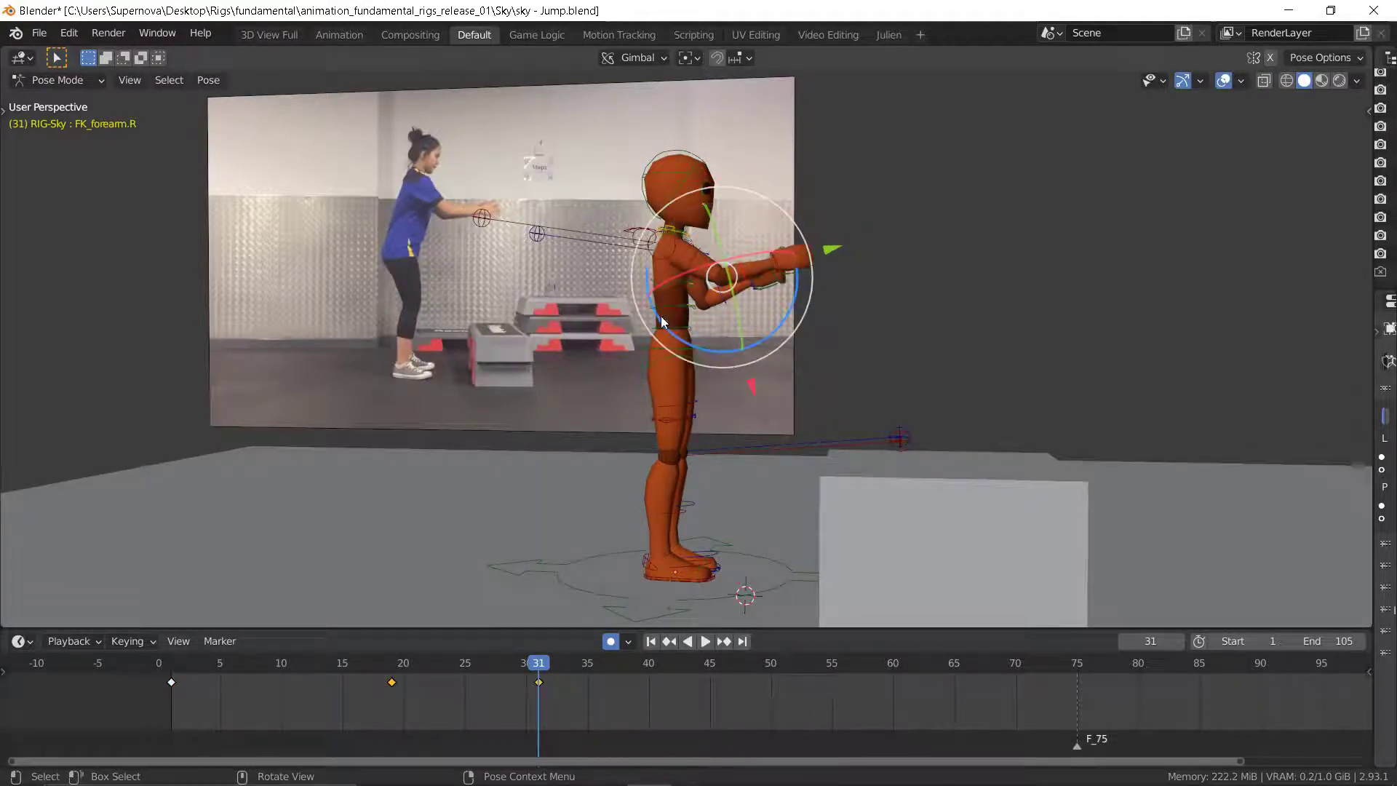
{"action": "left_click_drag", "start_coordinate": [661, 316], "coordinate": [623, 271]}
{"action": "left_click", "coordinate": [688, 258]}
- Raise the left arm forward at frame 31 by rotating its upper arm bone, matching the reference
{"action": "middle_click_drag", "start_coordinate": [954, 320], "coordinate": [671, 269]}
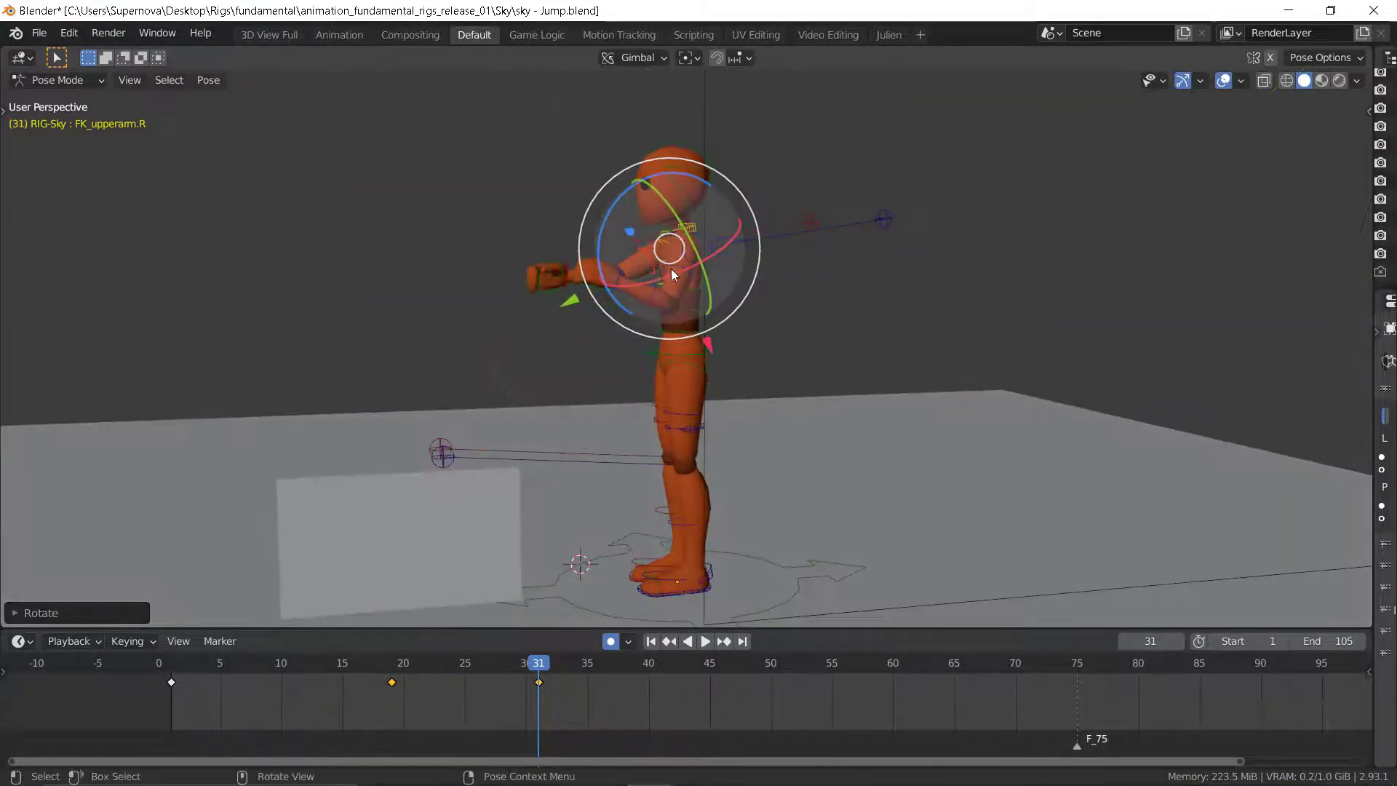
{"action": "left_click", "coordinate": [693, 246]}
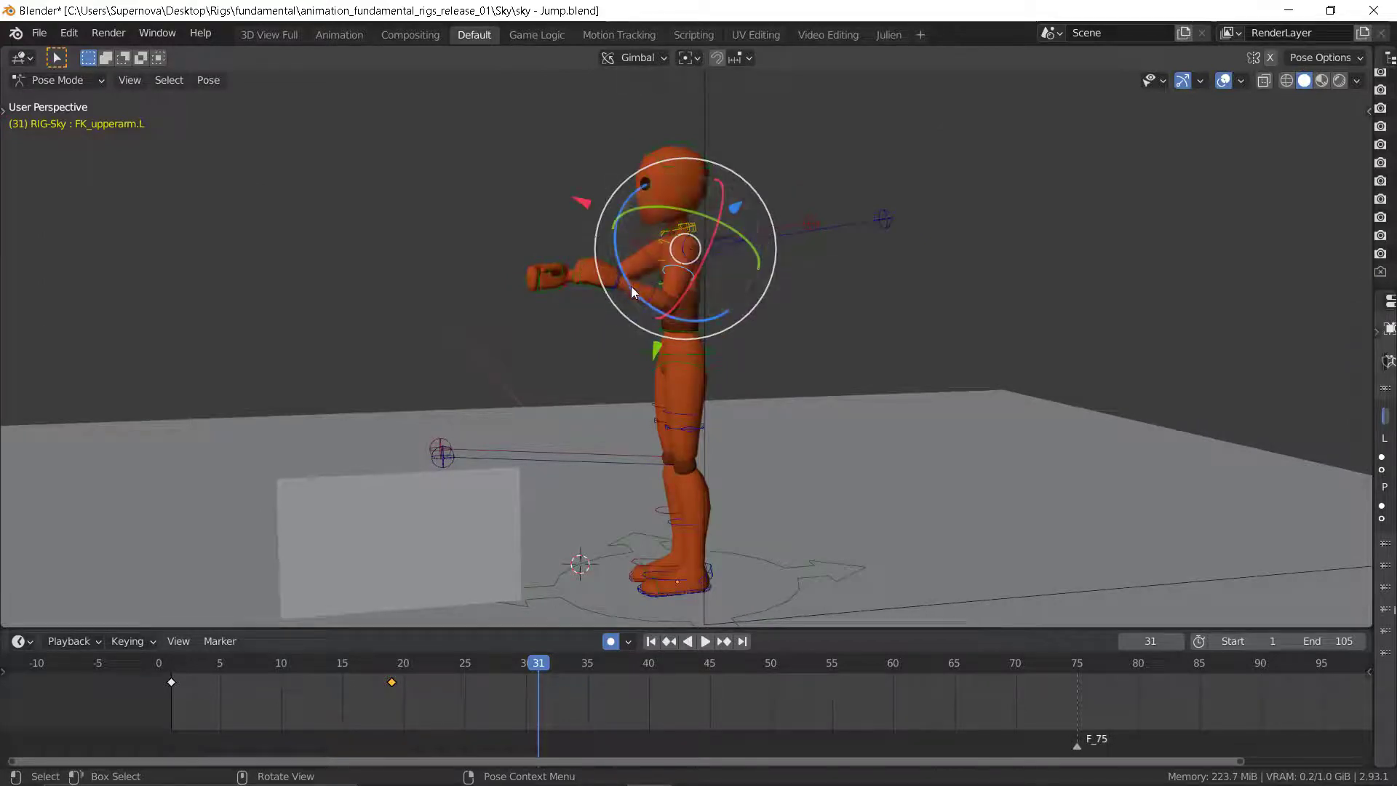
{"action": "left_click_drag", "start_coordinate": [639, 278], "coordinate": [610, 255]}
{"action": "left_click", "coordinate": [627, 263]}
{"action": "left_click", "coordinate": [655, 266]}
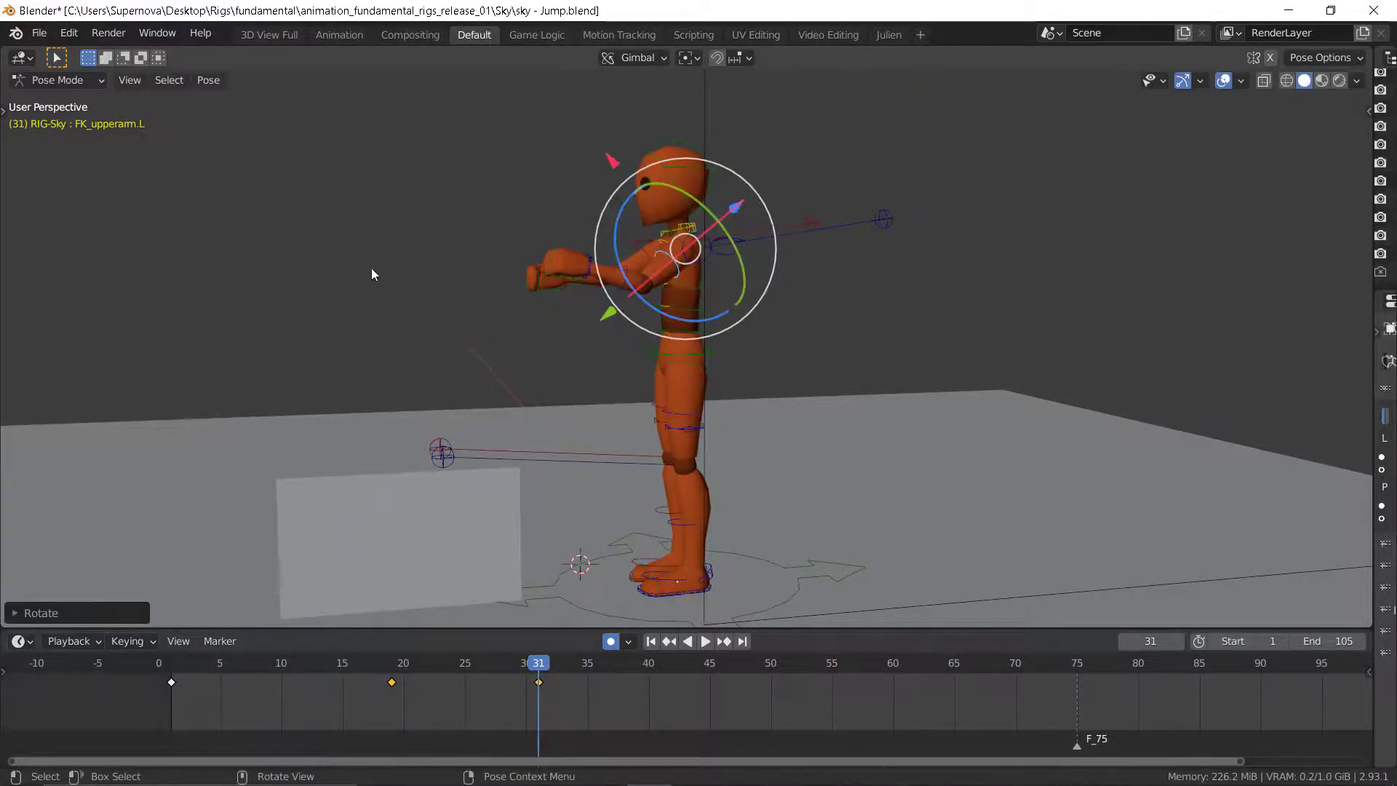
{"action": "middle_click_drag", "start_coordinate": [371, 268], "coordinate": [740, 274]}
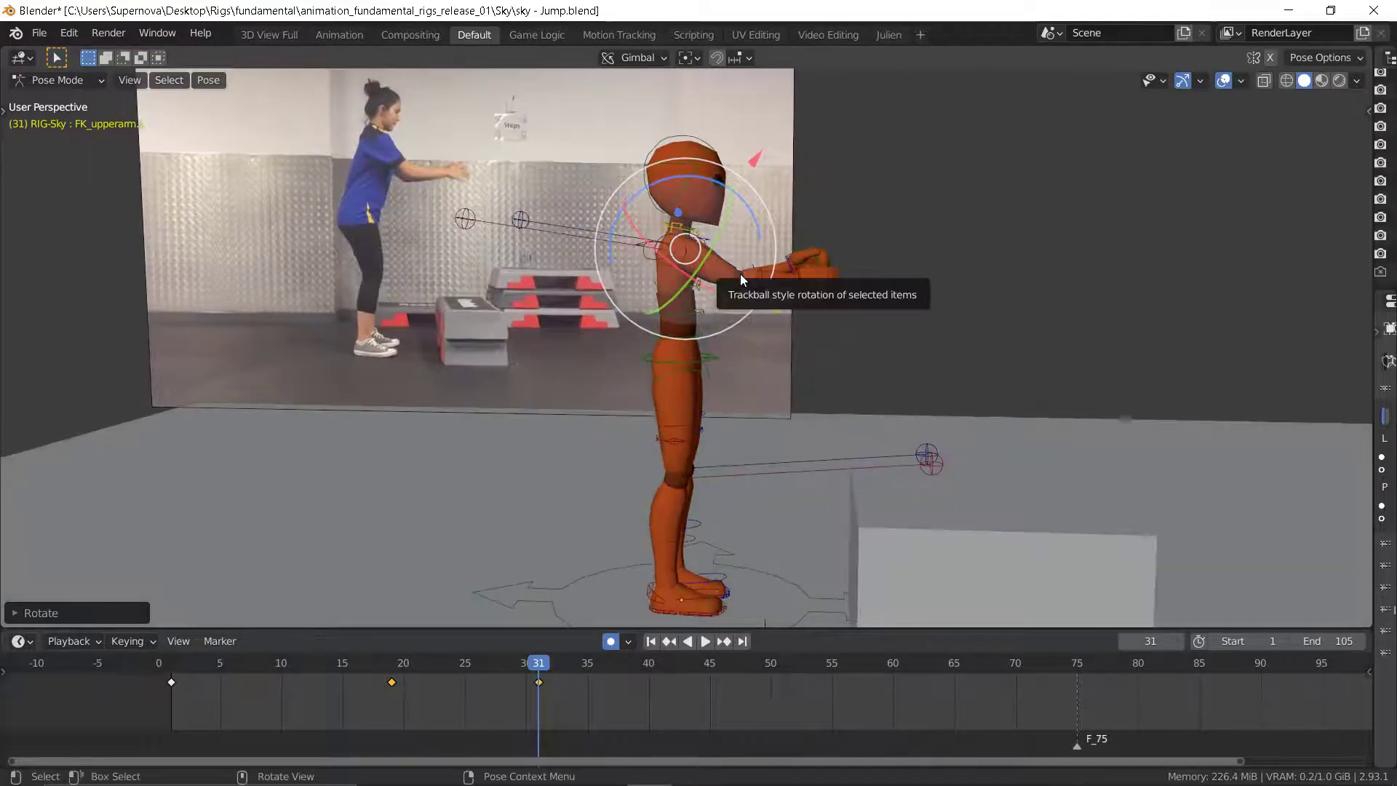
- Check the arm poses against the earlier keyframes, and key location, rotation and scale for all bones at frame 31
{"action": "key", "text": "Down"}
{"action": "key", "text": "Down"}
{"action": "key", "text": "Down"}
{"action": "key", "text": "Up"}
{"action": "key", "text": "Up"}
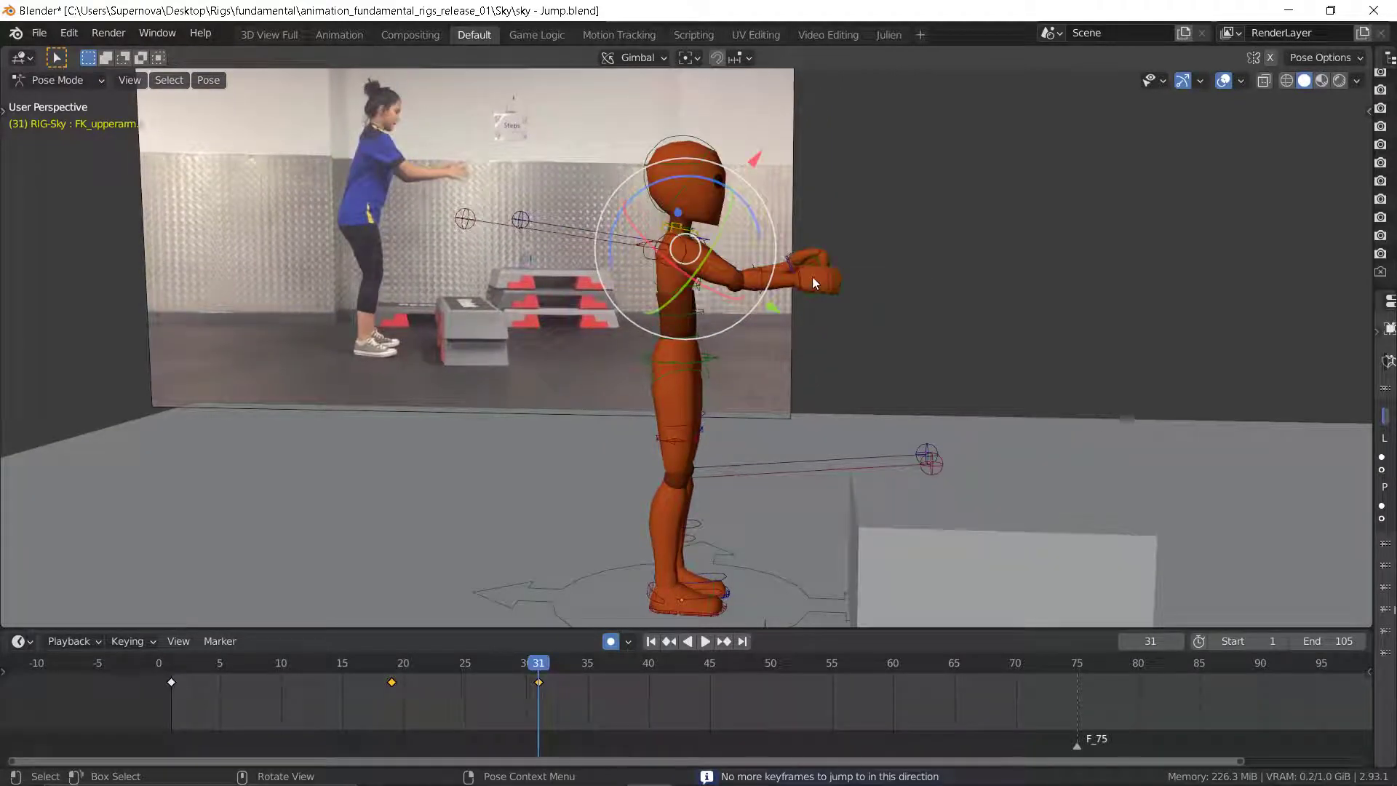
{"action": "left_click", "coordinate": [678, 363]}
{"action": "key", "text": "Down"}
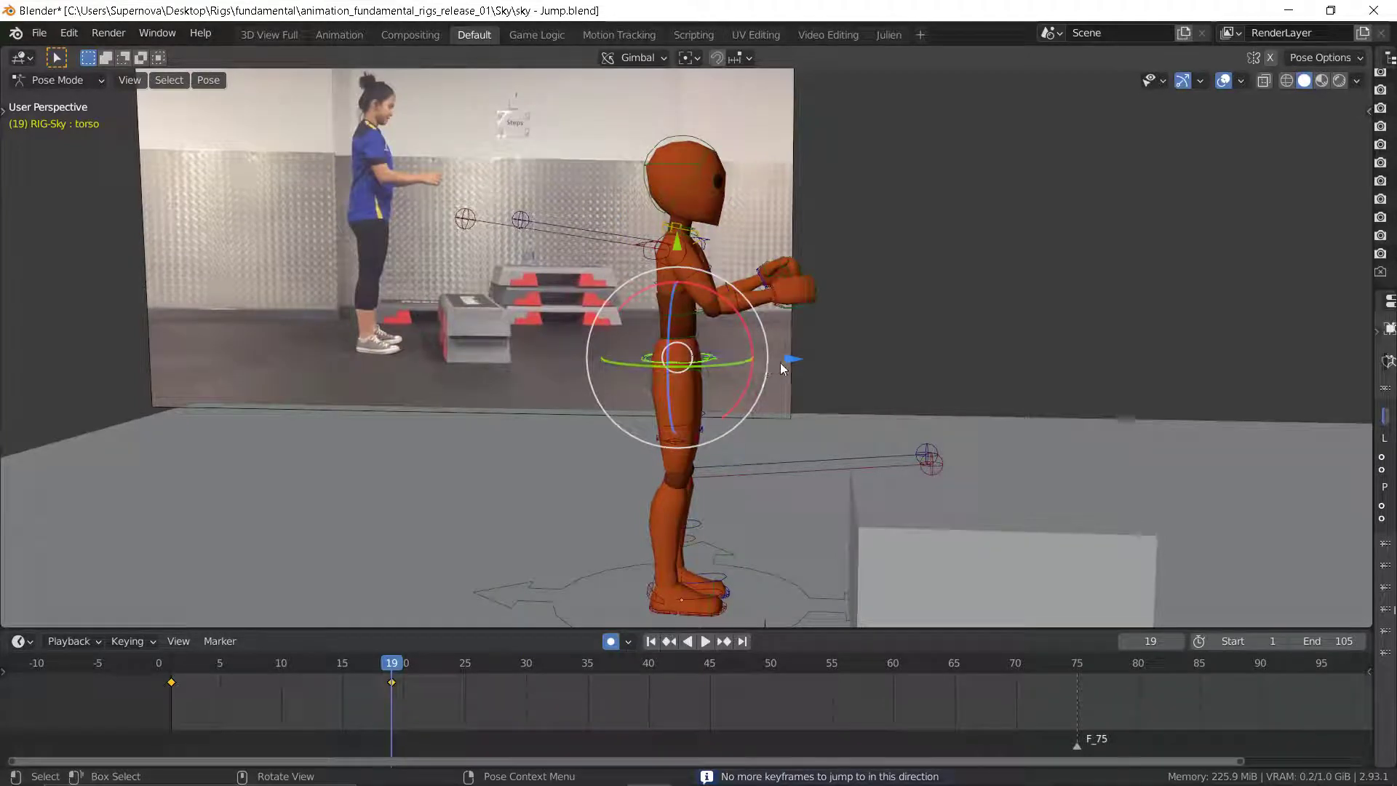
{"action": "key", "text": "a"}
{"action": "key", "text": "Up"}
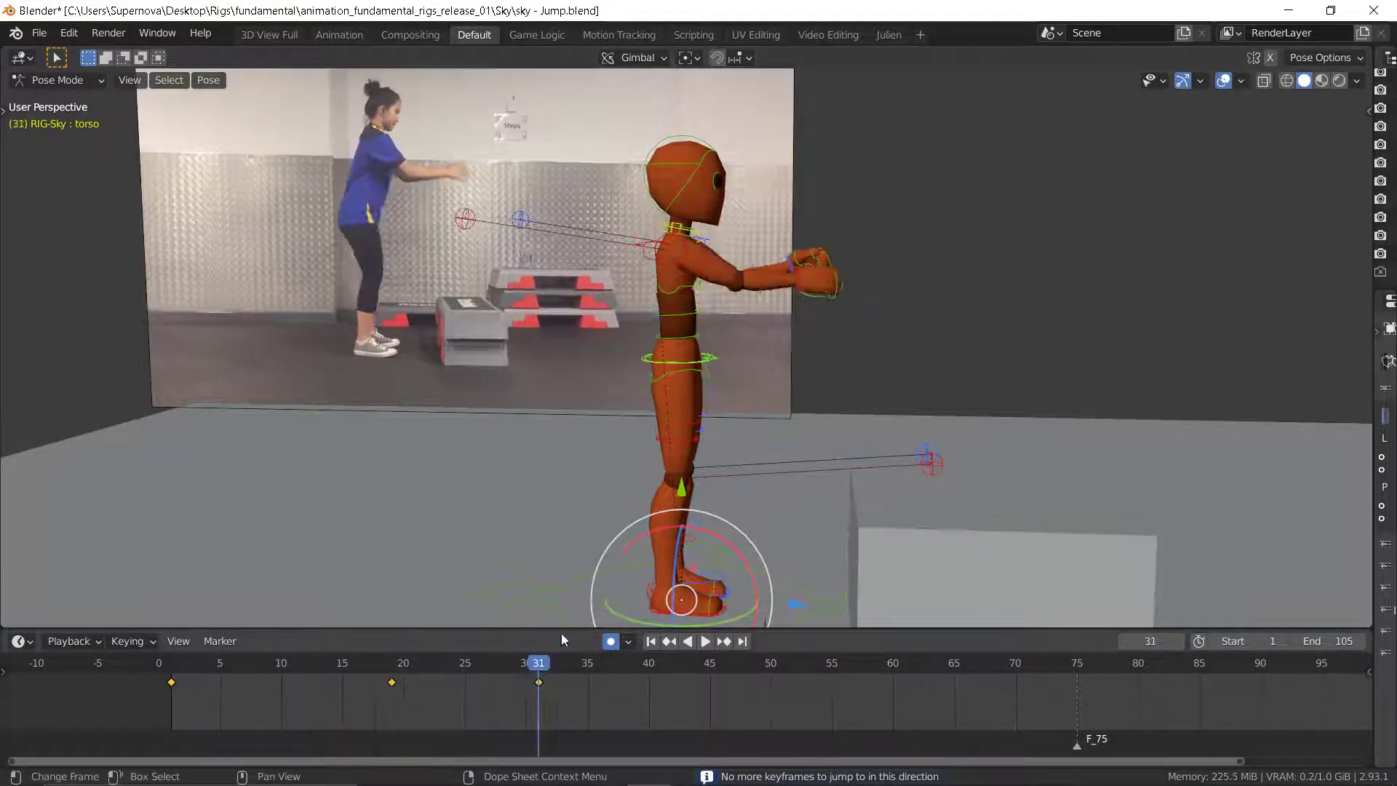
{"action": "key", "text": "i"}
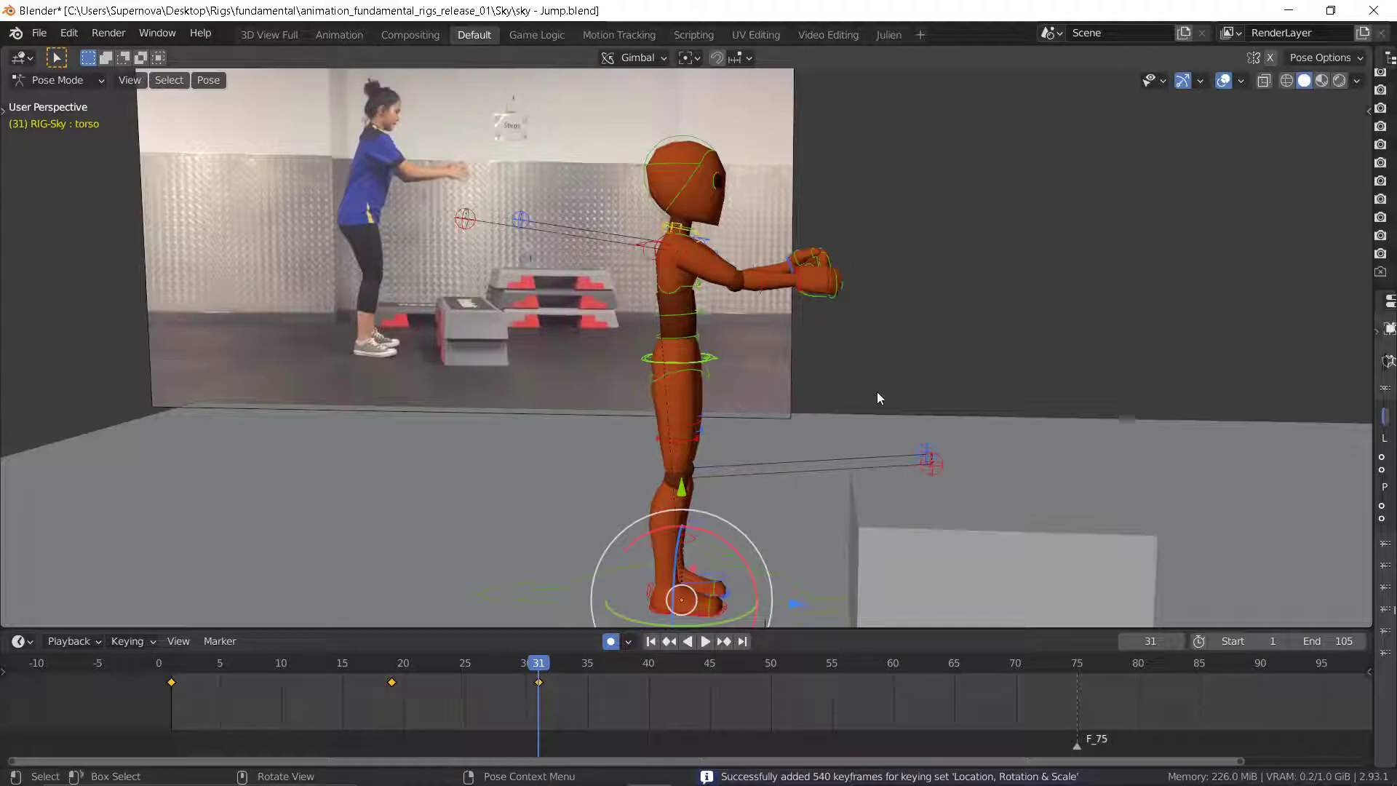
- Rotate the torso bone forward at frame 31 so the body leans toward the box
{"action": "key", "text": "Down"}
{"action": "key", "text": "Down"}
{"action": "key", "text": "Up"}
{"action": "key", "text": "Up"}
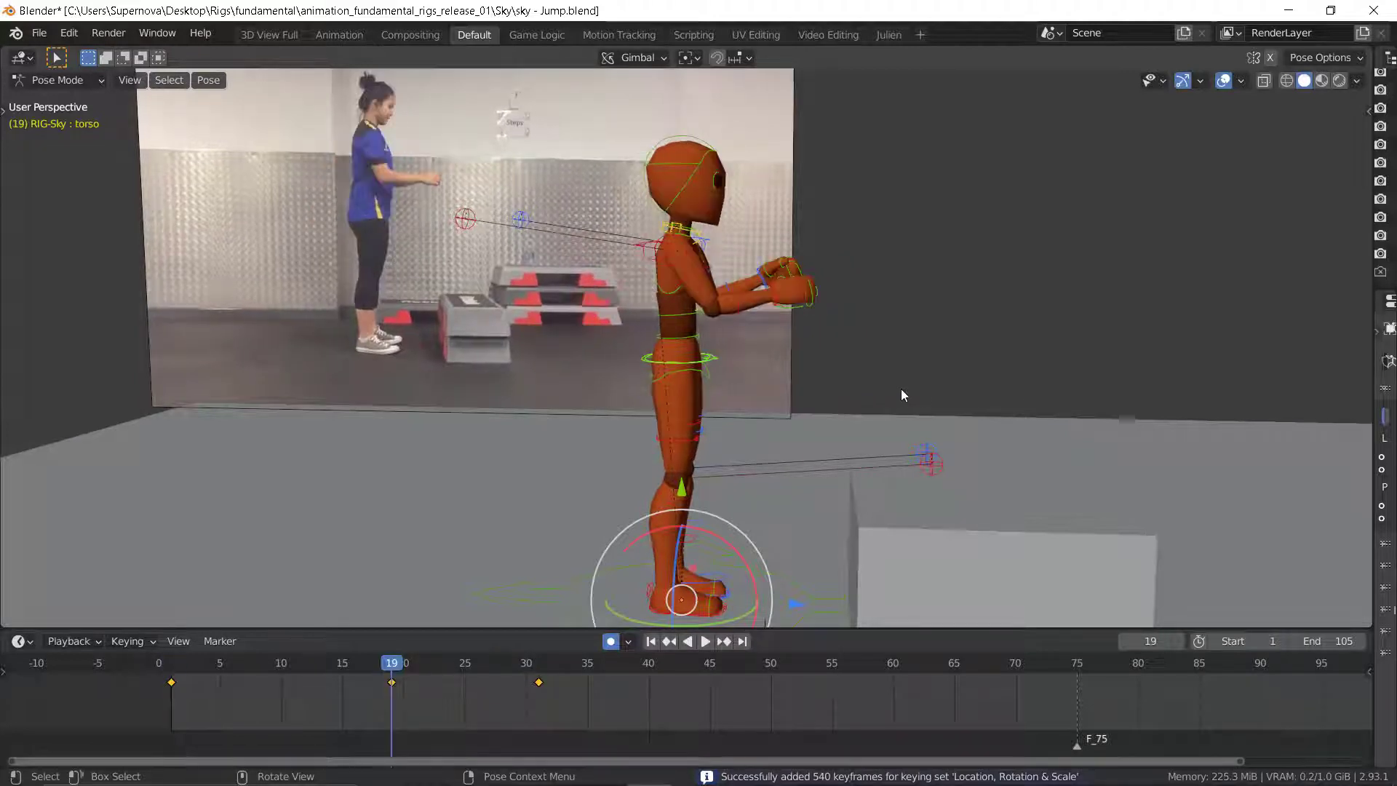
{"action": "left_click", "coordinate": [696, 364]}
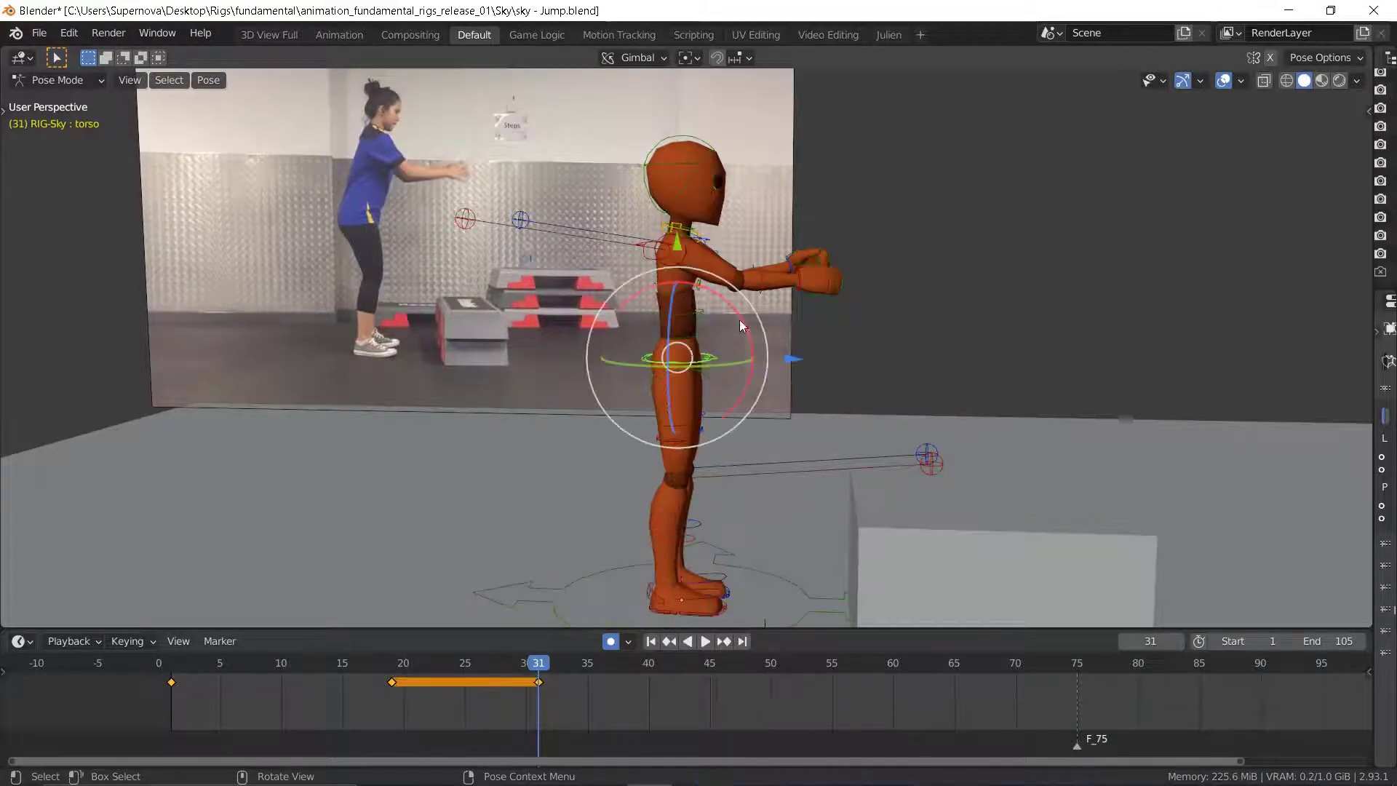
{"action": "left_click_drag", "start_coordinate": [745, 329], "coordinate": [793, 367]}
- Flip between keyframes 1, 19 and 31 to examine the torso's forward lean
{"action": "key", "text": "Down"}
{"action": "key", "text": "Down"}
{"action": "key", "text": "Up"}
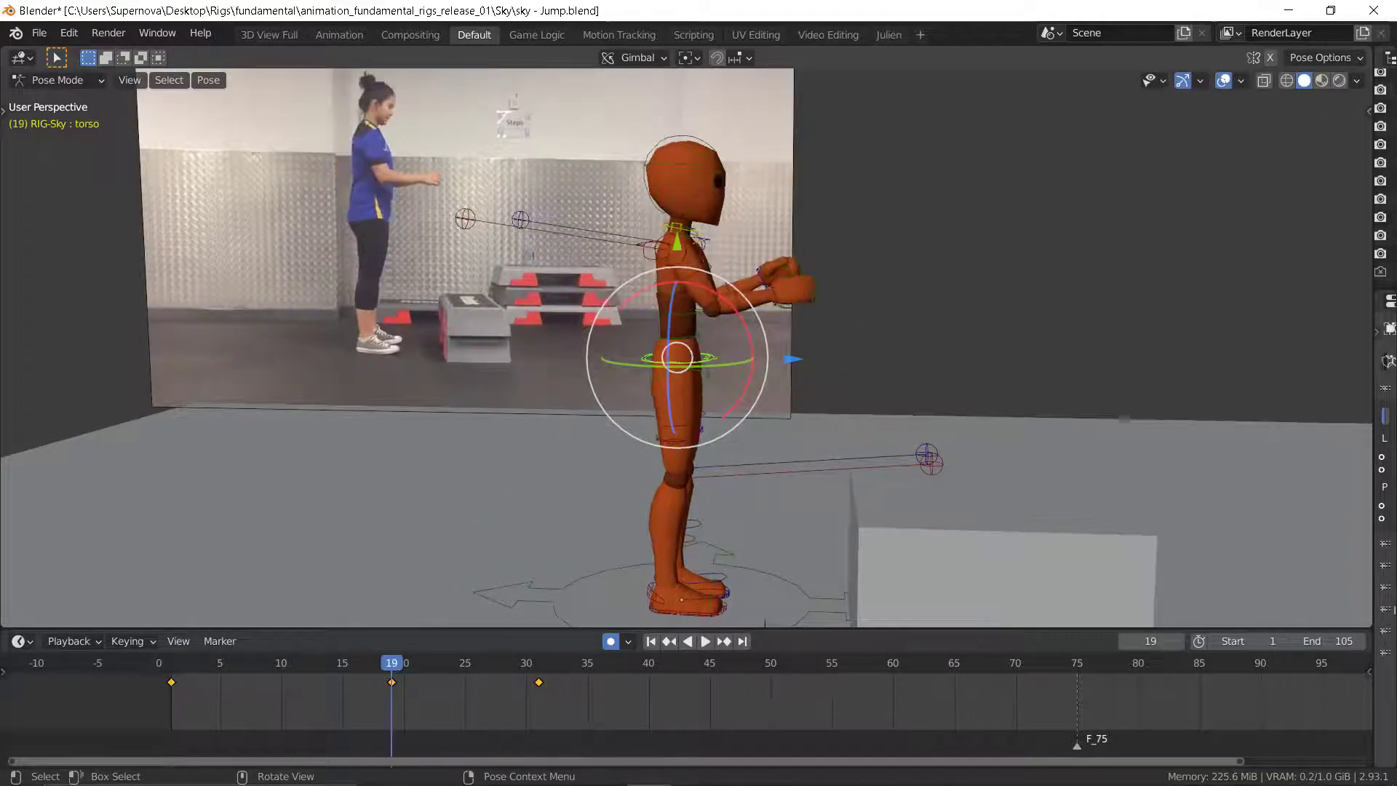
{"action": "key", "text": "Up"}
{"action": "key", "text": "Down"}
{"action": "key", "text": "Down"}
{"action": "key", "text": "Up"}
{"action": "key", "text": "Up"}
- Tilt the hips bone further forward by about 17° and rotate the chest bone slightly back at frame 31
{"action": "middle_click_drag", "start_coordinate": [673, 361], "coordinate": [691, 367]}
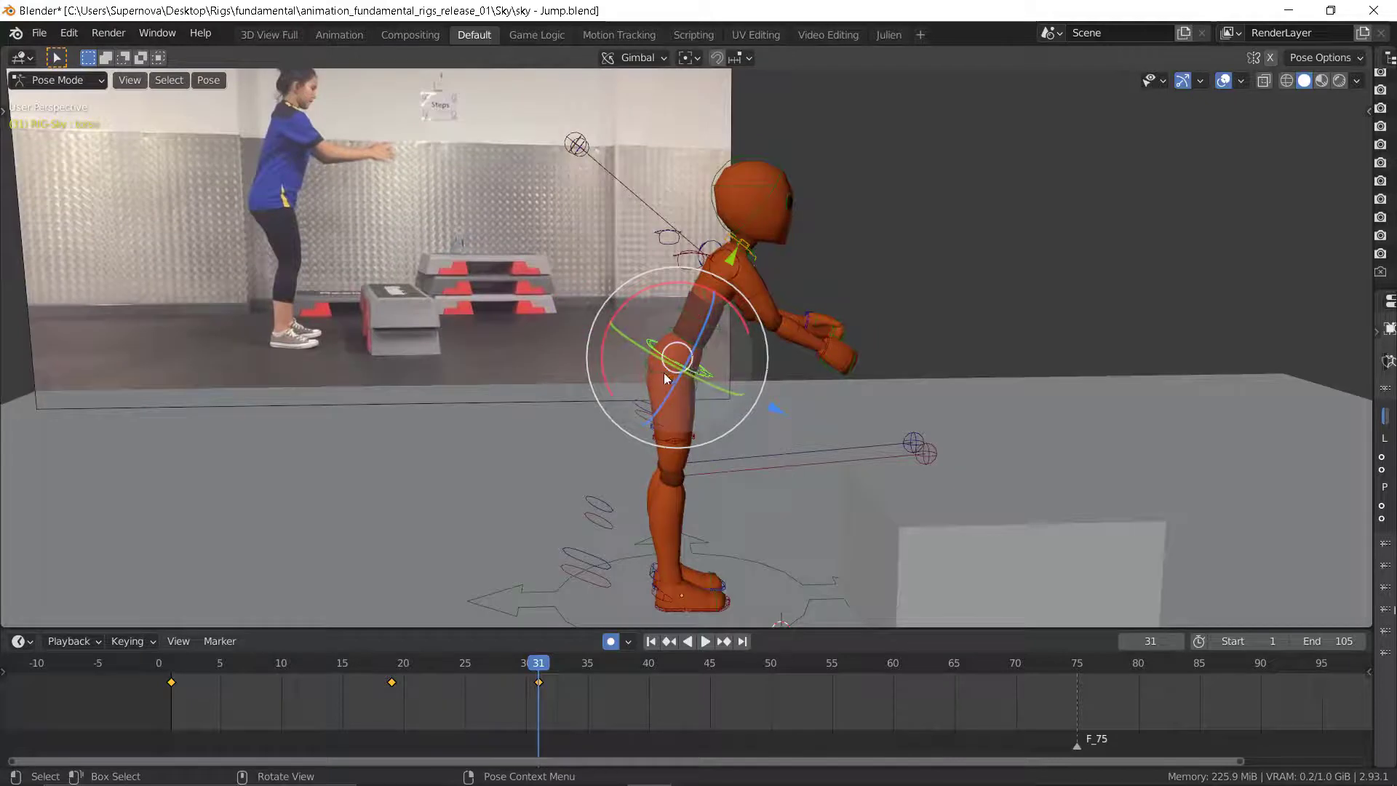
{"action": "left_click", "coordinate": [663, 372]}
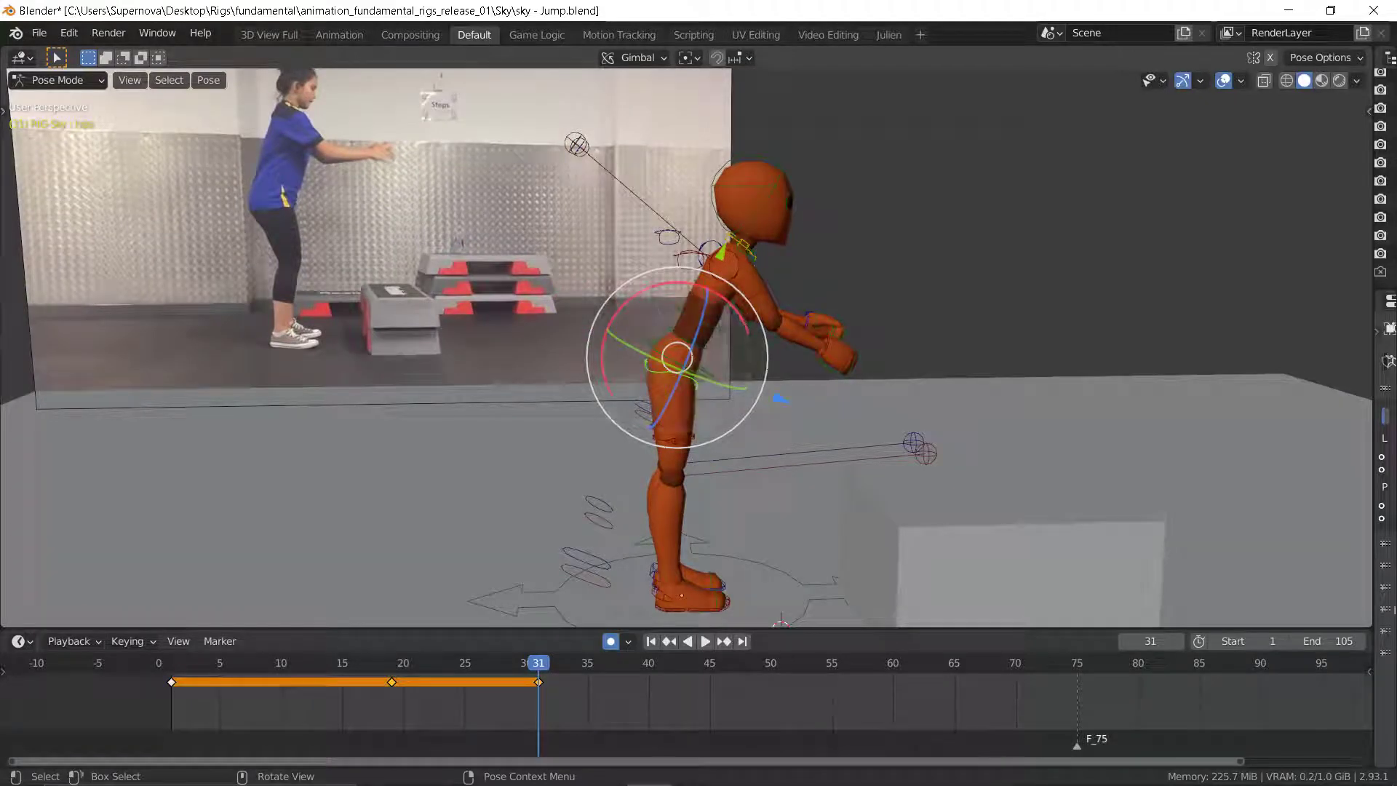
{"action": "key", "text": "r"}
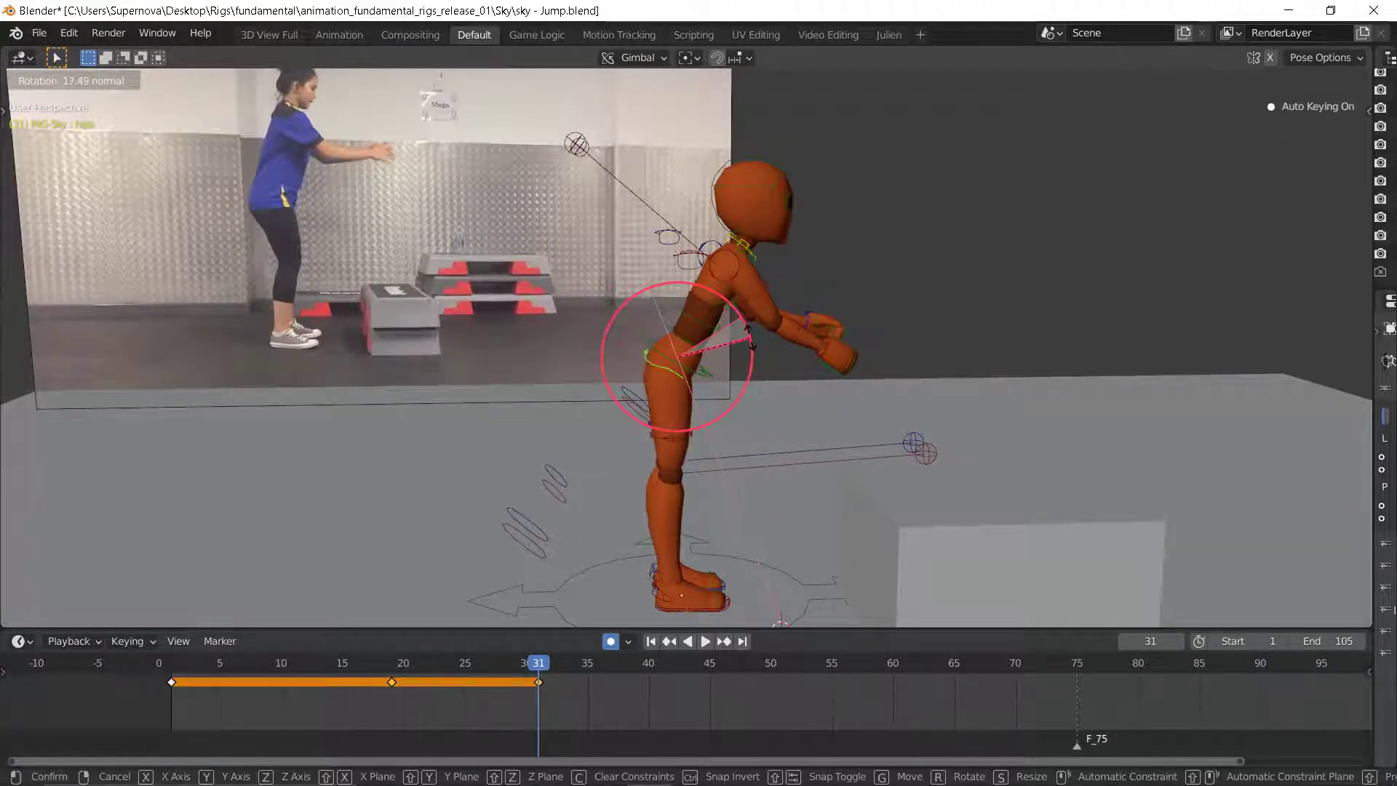
{"action": "left_click", "coordinate": [752, 341]}
{"action": "middle_click_drag", "start_coordinate": [763, 346], "coordinate": [721, 305]}
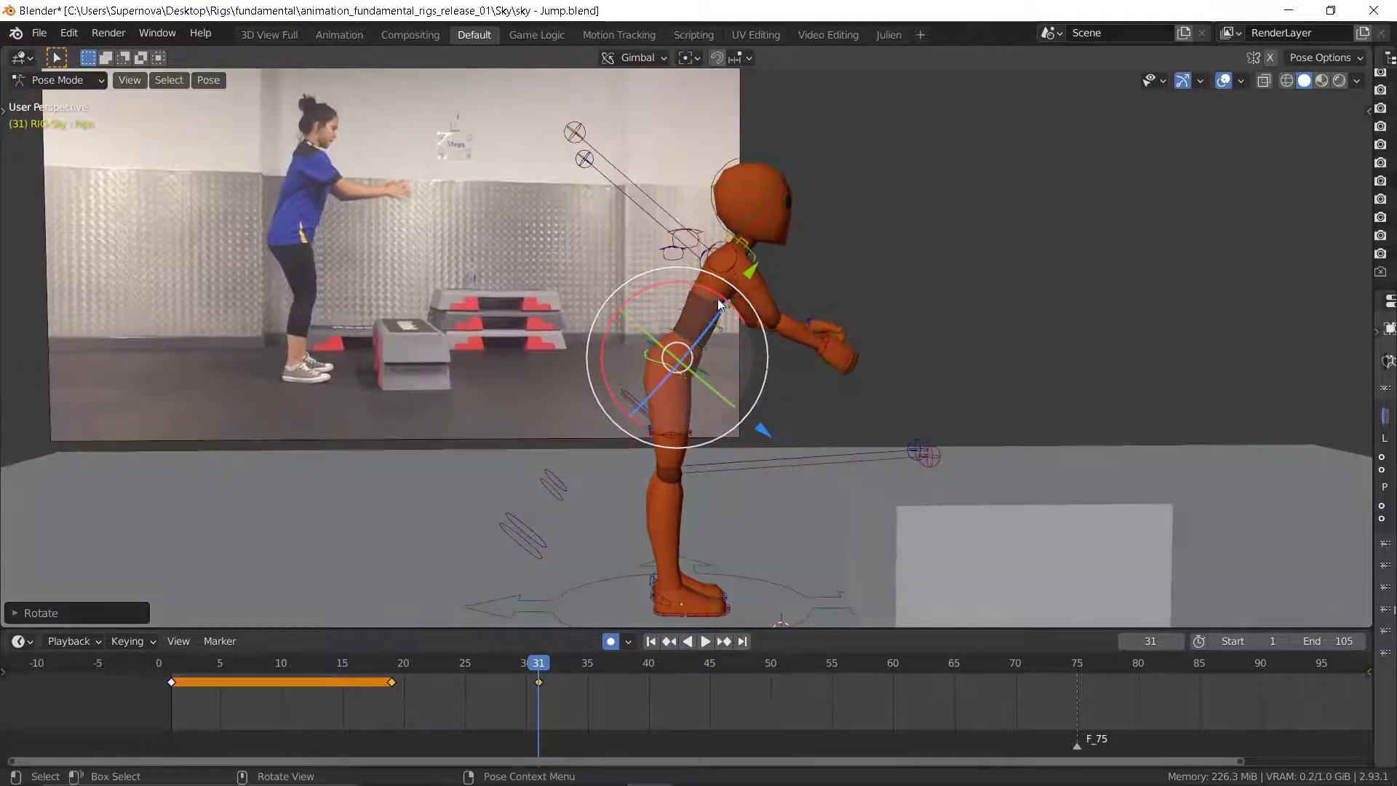
{"action": "left_click", "coordinate": [782, 310]}
{"action": "left_click_drag", "start_coordinate": [636, 273], "coordinate": [631, 289]}
- Step repeatedly through the three keyframes to compare the hip and chest poses with the reference
{"action": "key", "text": "Down"}
{"action": "key", "text": "Down"}
{"action": "key", "text": "Up"}
{"action": "key", "text": "Up"}
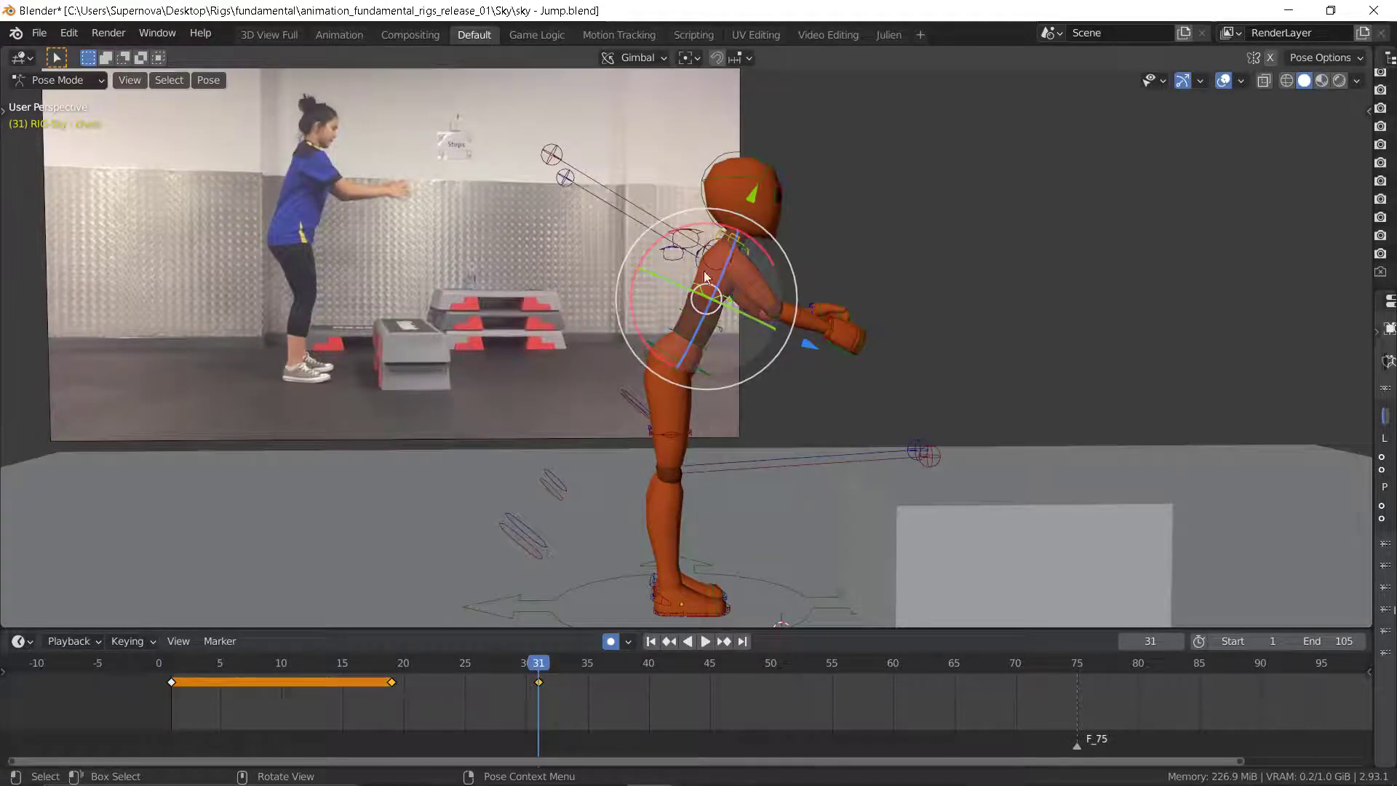
{"action": "key", "text": "Down"}
{"action": "key", "text": "Down"}
{"action": "key", "text": "Up"}
{"action": "key", "text": "Up"}
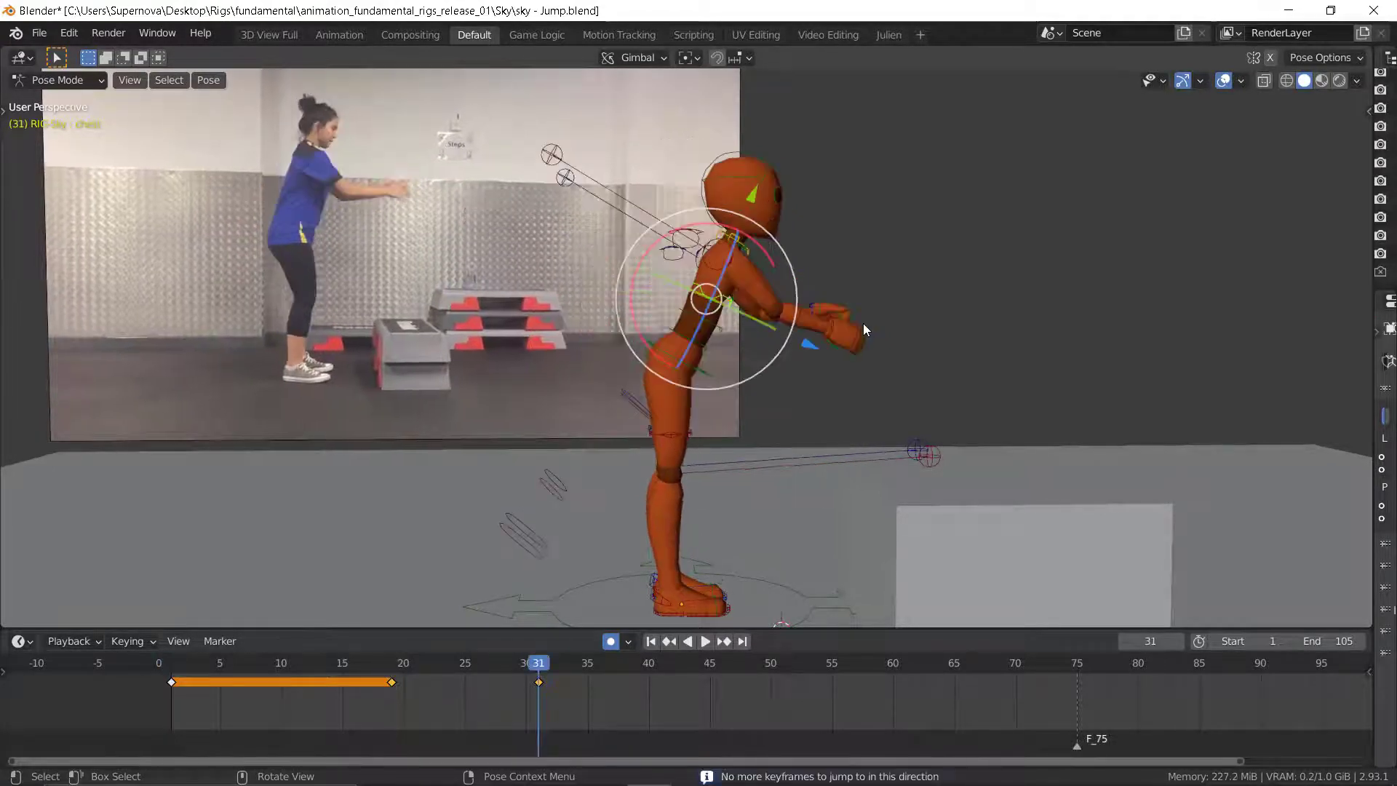
{"action": "key", "text": "Down"}
{"action": "key", "text": "Down"}
{"action": "key", "text": "Up"}
{"action": "key", "text": "Up"}
{"action": "key", "text": "Down"}
{"action": "key", "text": "Down"}
{"action": "key", "text": "Up"}
{"action": "key", "text": "Up"}
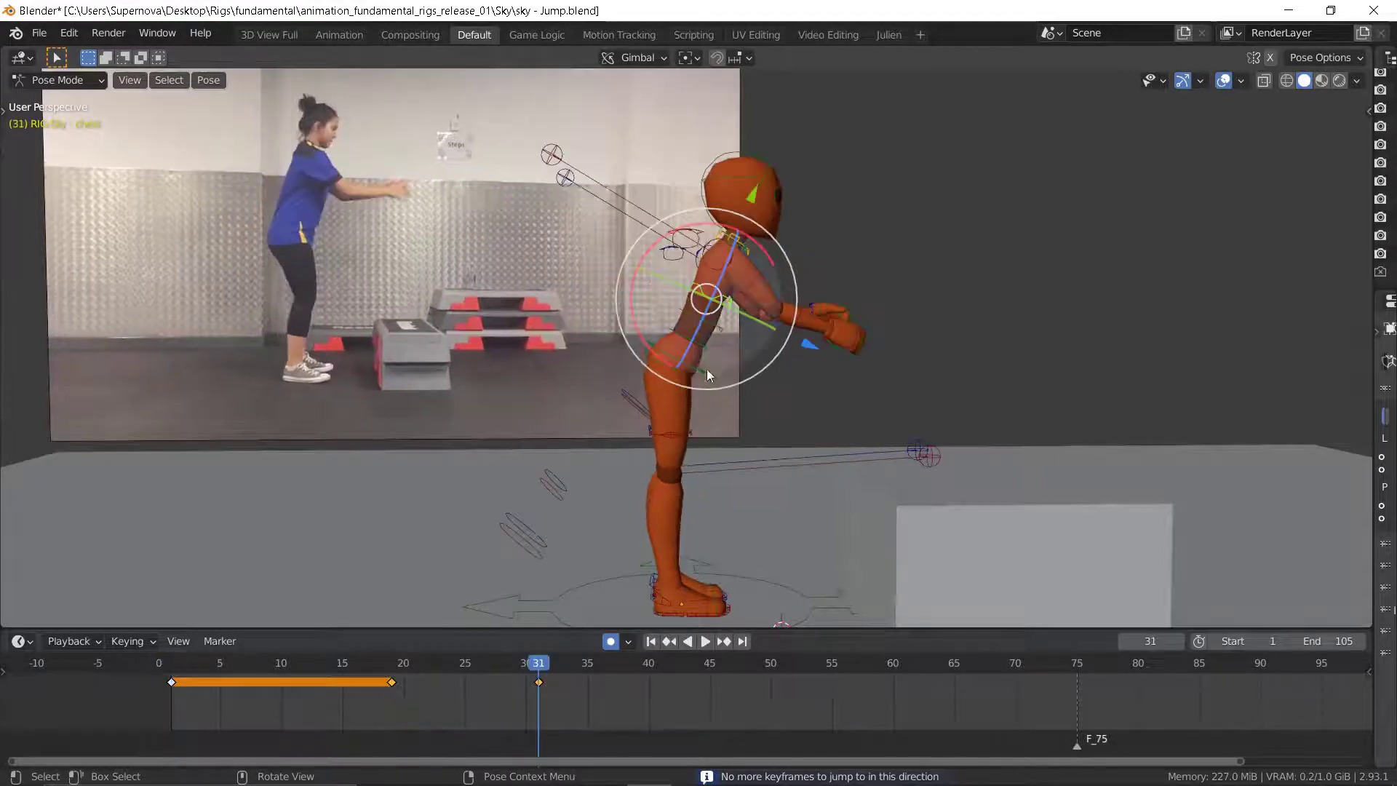
- Set the transform orientation to Global and move the torso bone slightly backward at frame 31
{"action": "left_click", "coordinate": [740, 365]}
{"action": "middle_click_drag", "start_coordinate": [740, 365], "coordinate": [740, 371]}
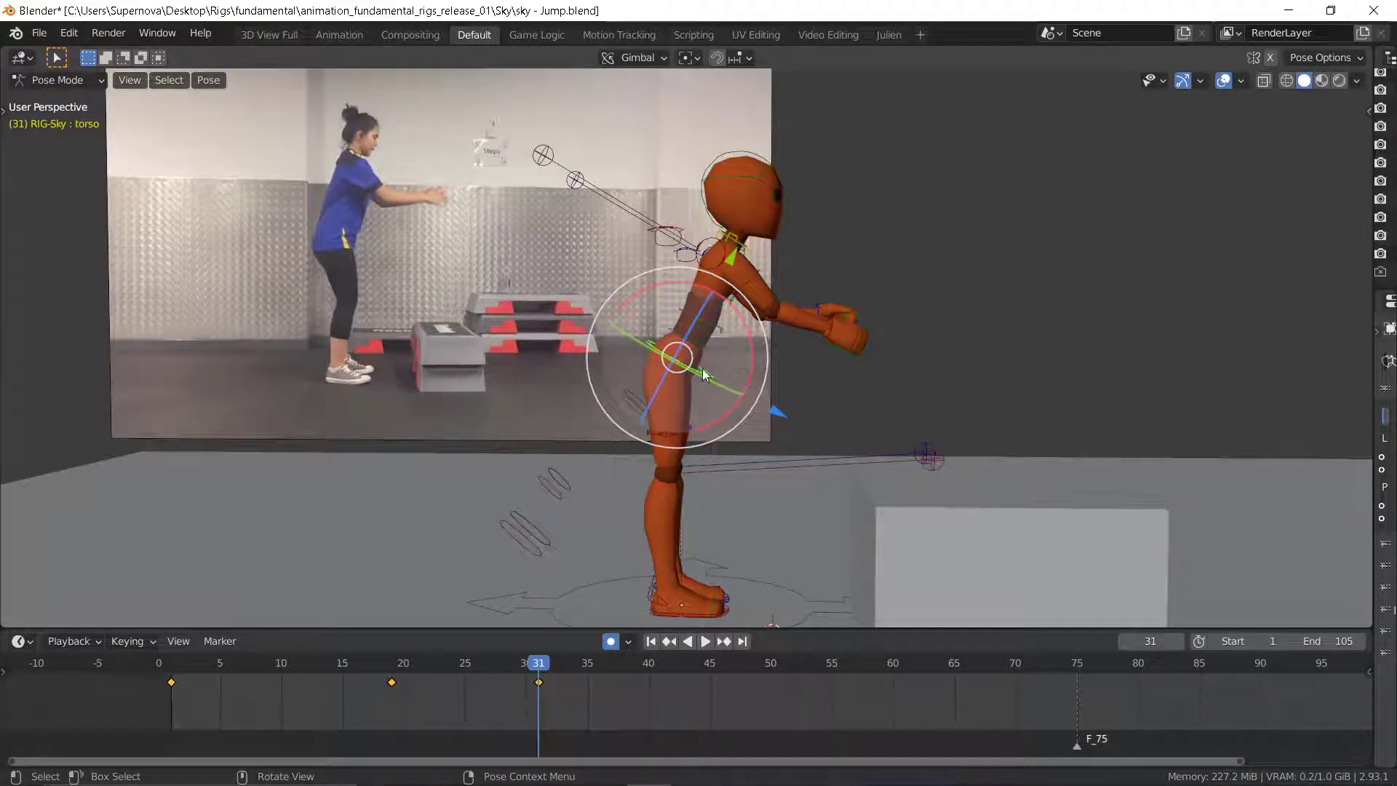
{"action": "key", "text": "g"}
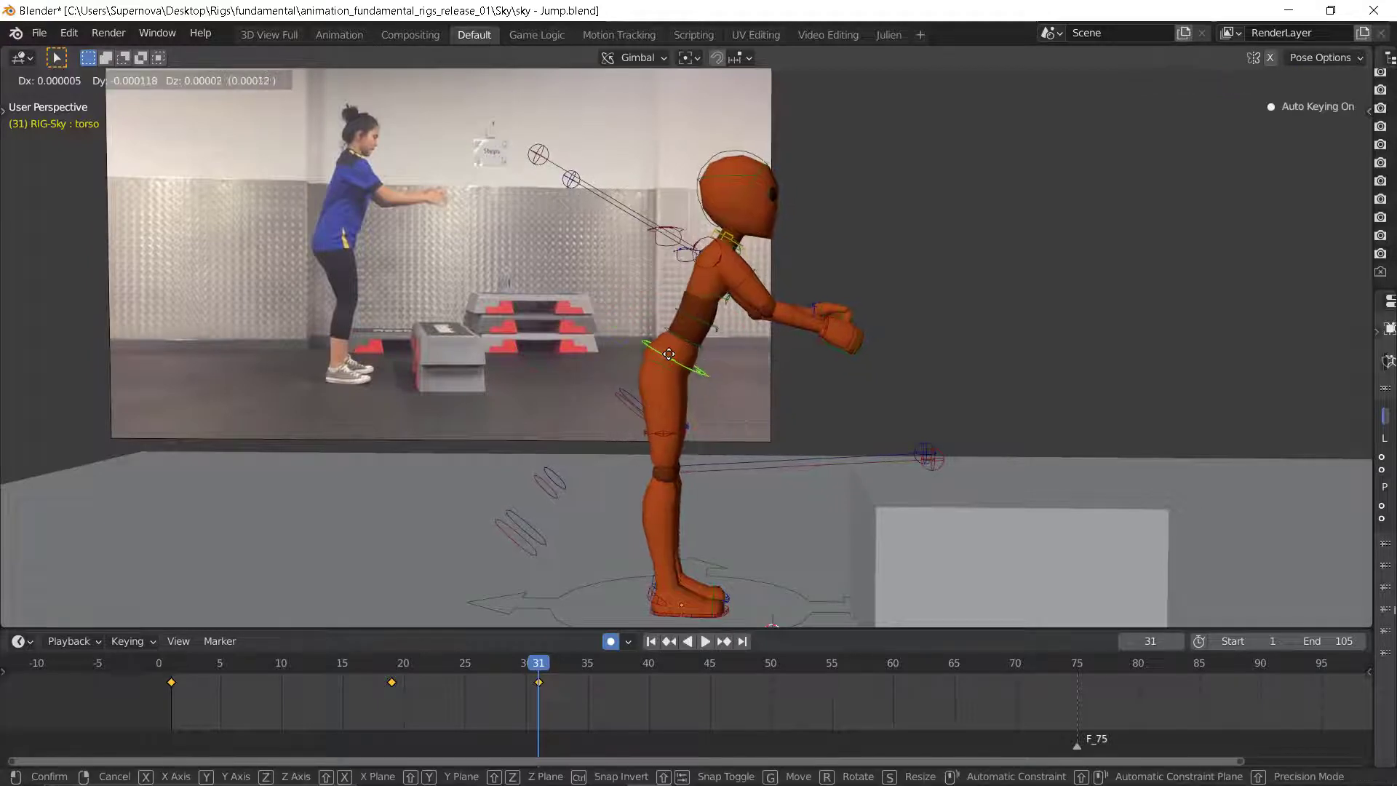
{"action": "left_click", "coordinate": [669, 354]}
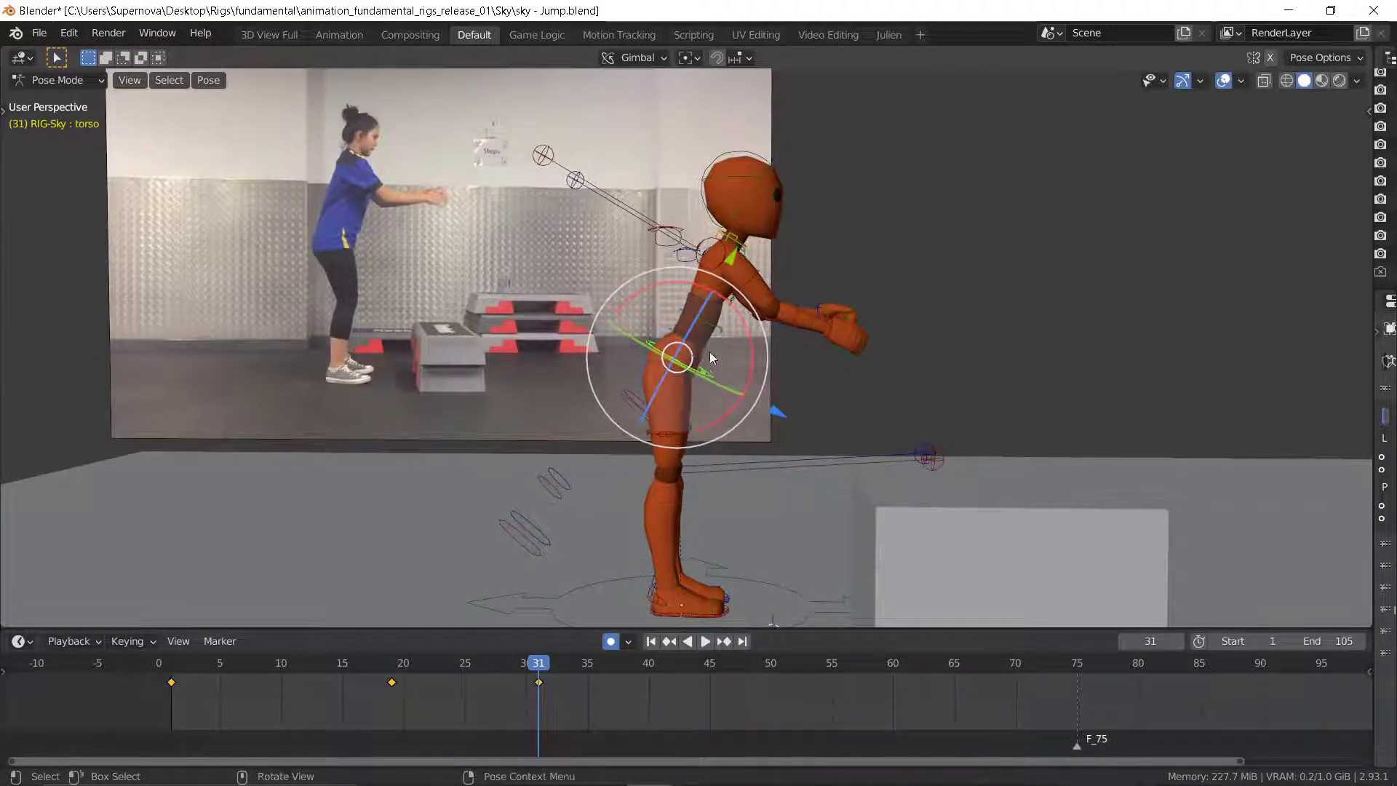
{"action": "left_click", "coordinate": [634, 58]}
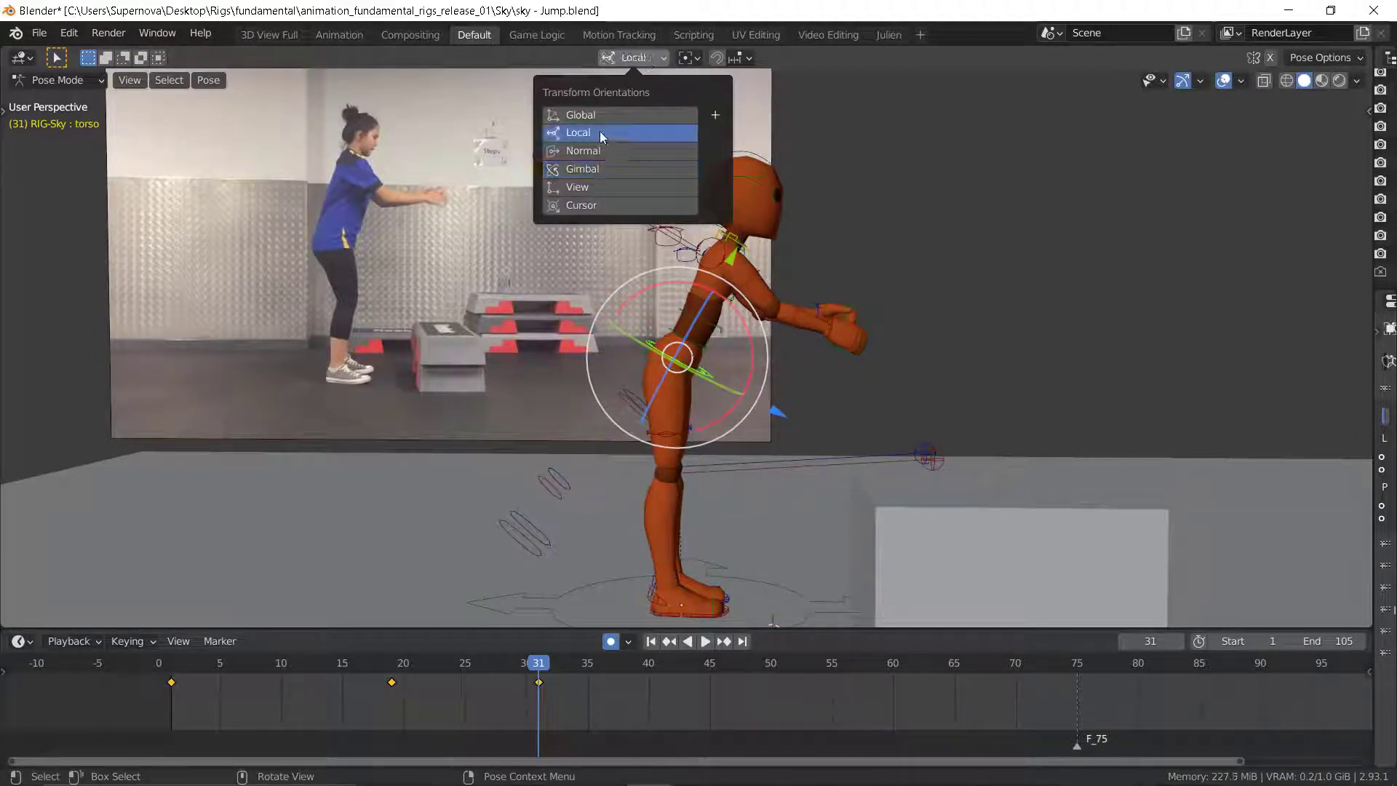
{"action": "left_click", "coordinate": [596, 115]}
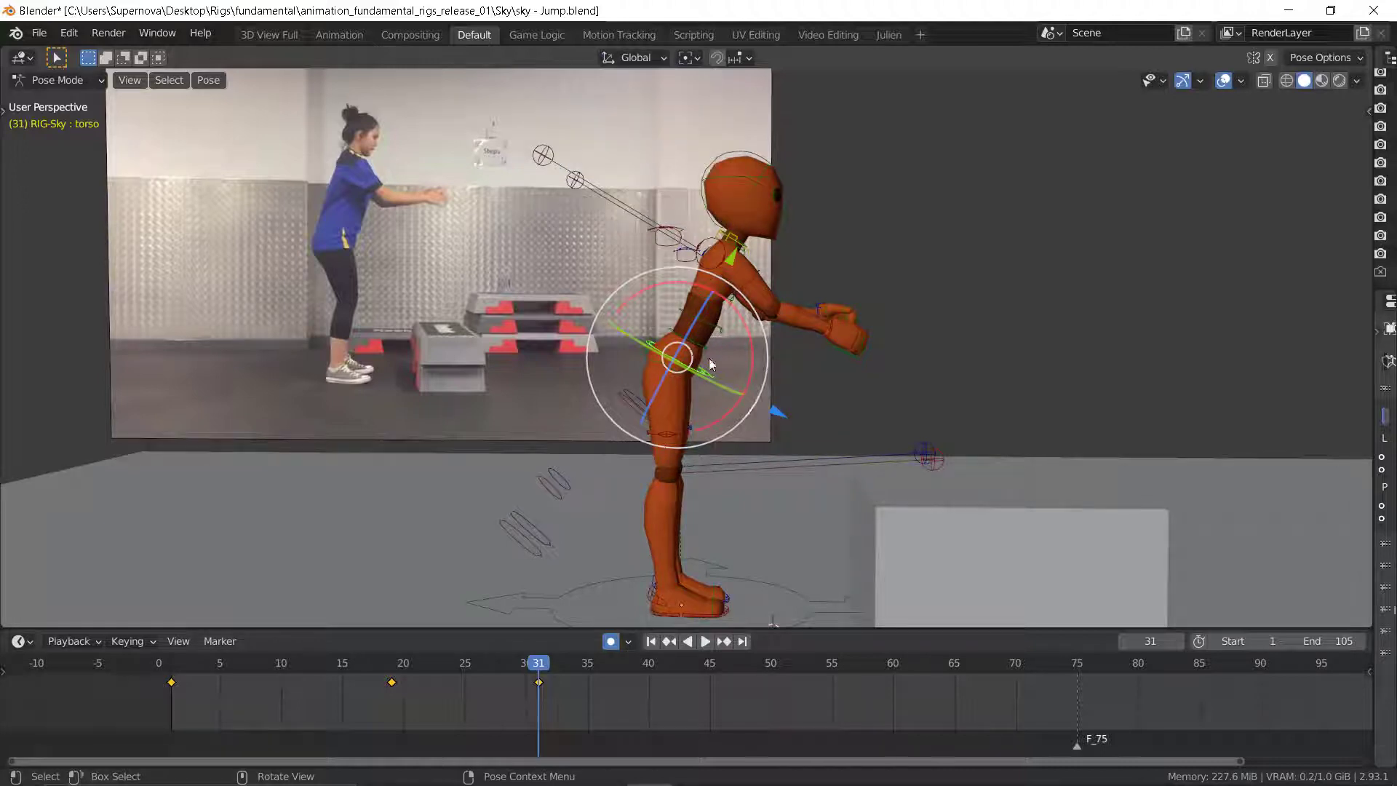
{"action": "key", "text": "g"}
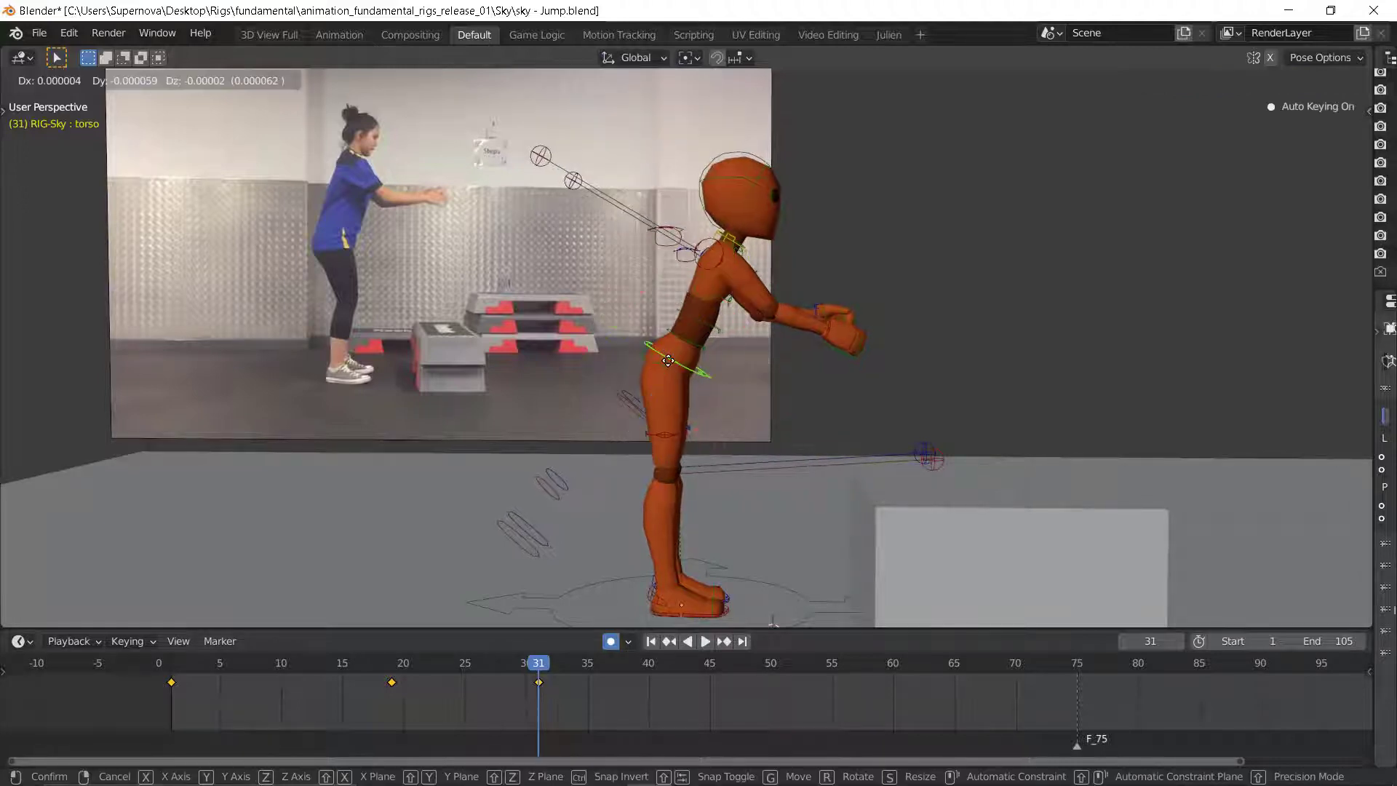
{"action": "key", "text": "Escape"}
- Flip back and forth through keyframes 1, 19 and 31 to examine the body's weight shift against the reference
{"action": "key", "text": "Down"}
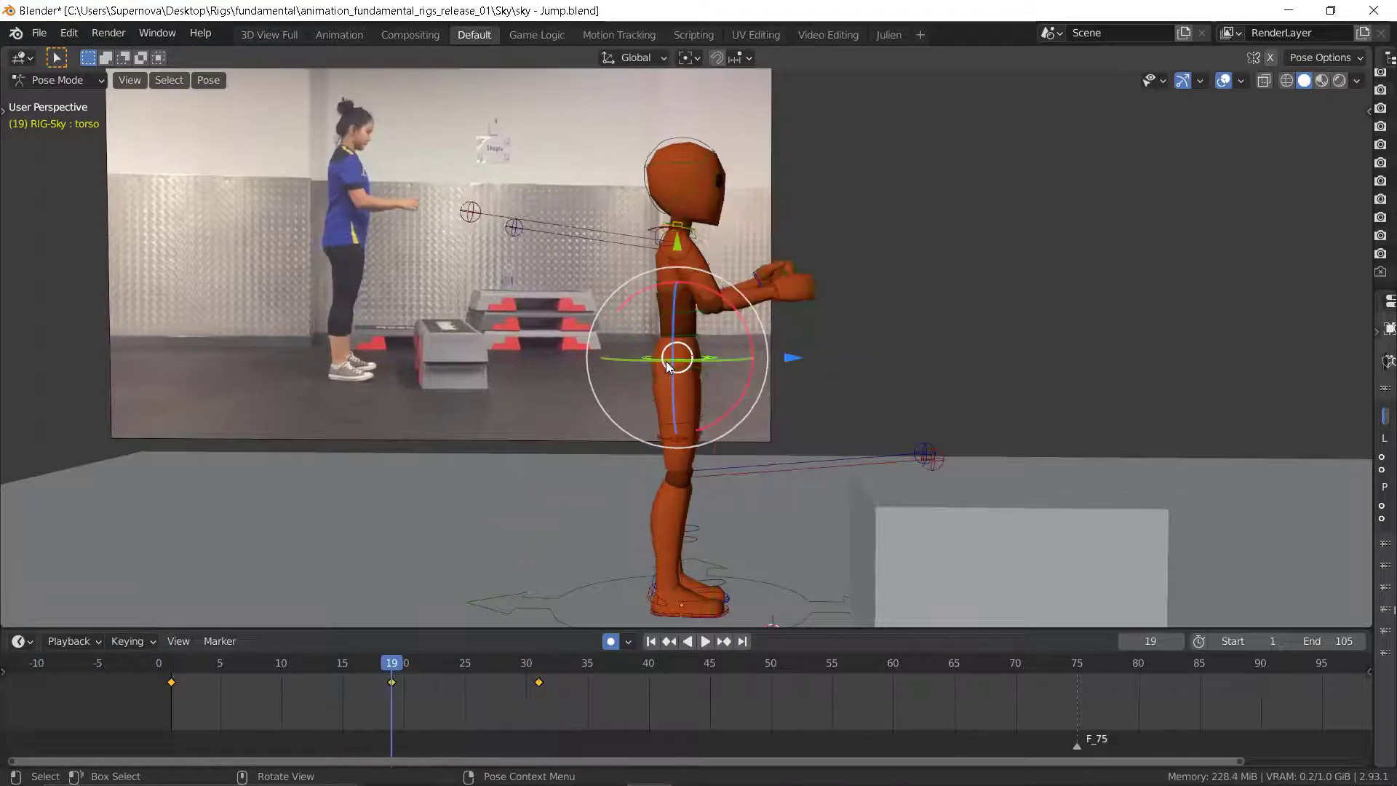
{"action": "key", "text": "Up"}
{"action": "key", "text": "Up"}
{"action": "key", "text": "Down"}
{"action": "key", "text": "Down"}
{"action": "key", "text": "Up"}
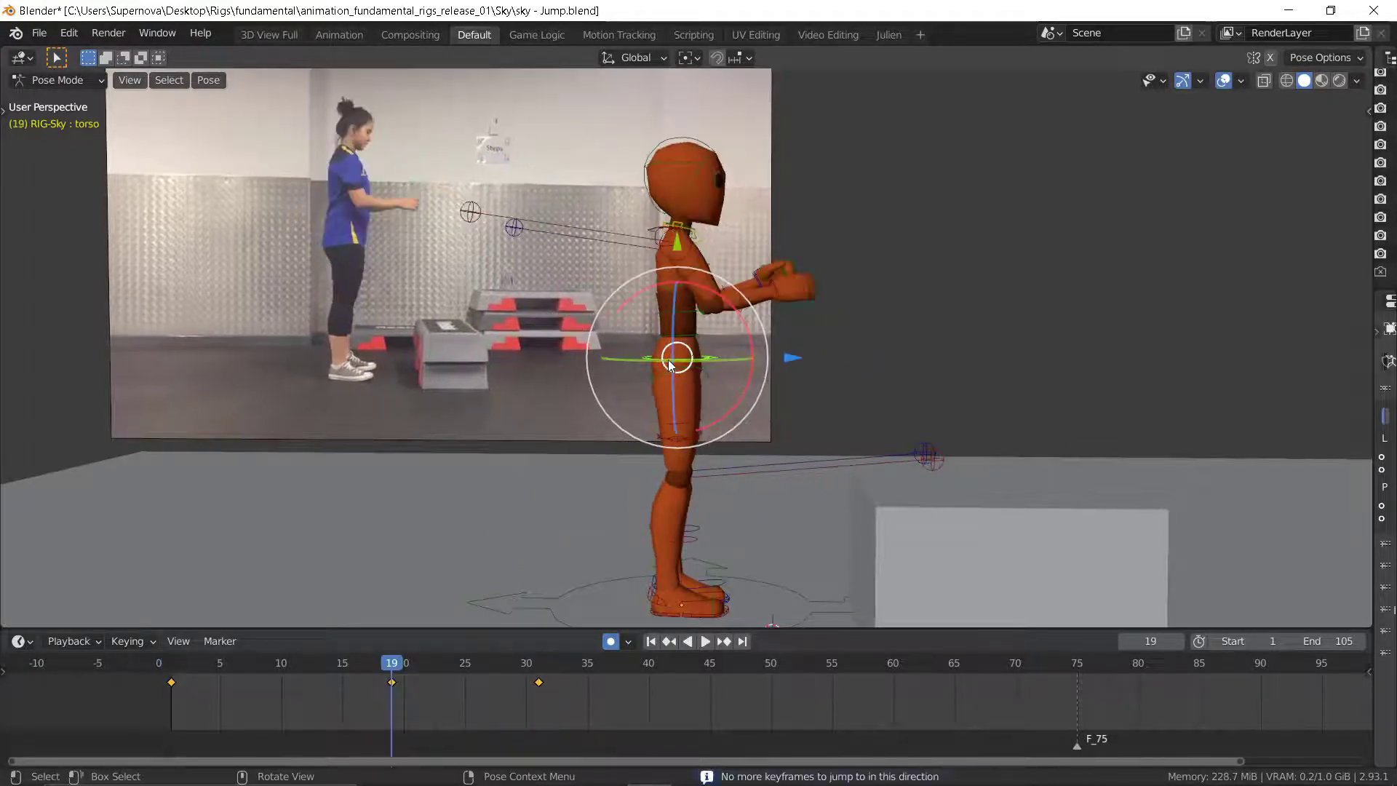
{"action": "key", "text": "Up"}
{"action": "key", "text": "Down"}
{"action": "key", "text": "Down"}
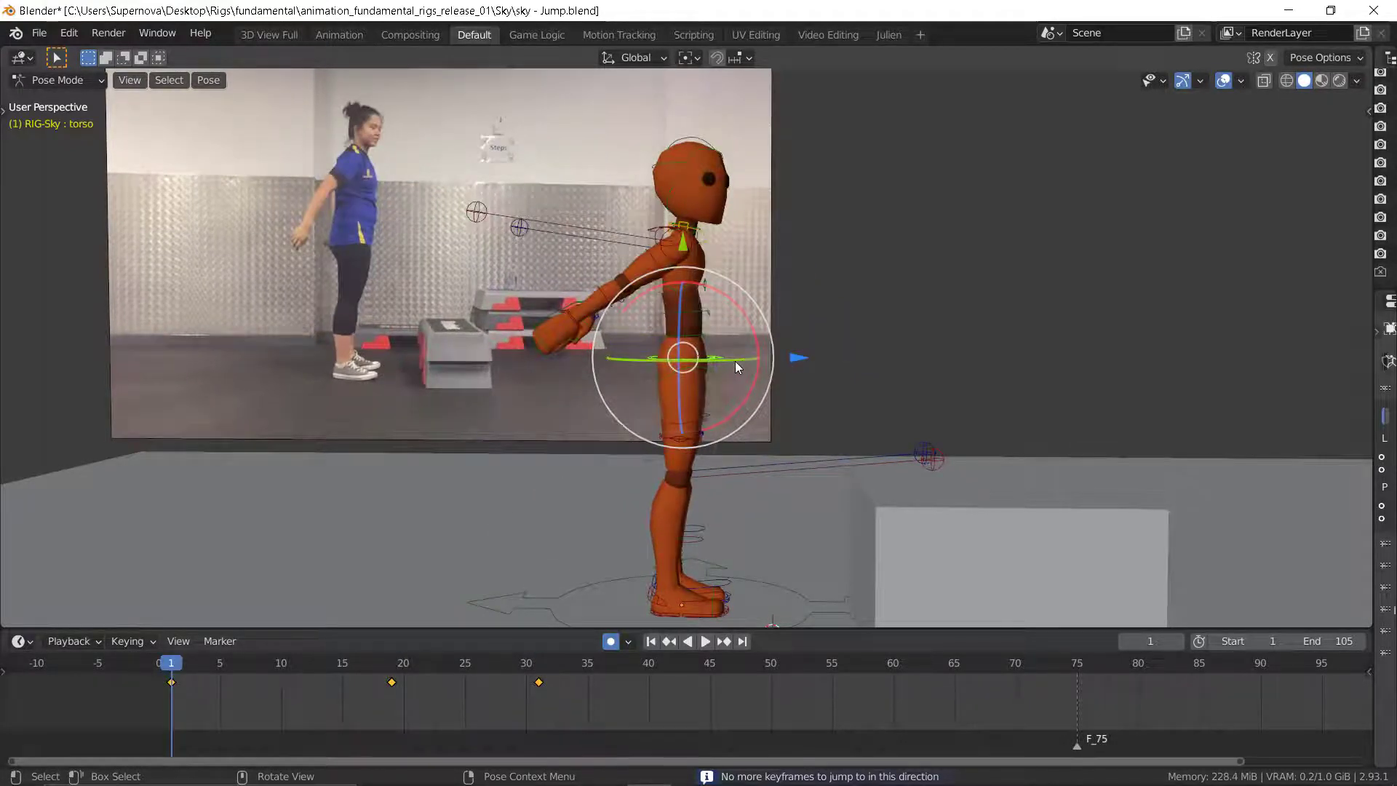
{"action": "key", "text": "Up"}
{"action": "key", "text": "Up"}
{"action": "key", "text": "Down"}
{"action": "key", "text": "Down"}
{"action": "key", "text": "Up"}
{"action": "key", "text": "Up"}
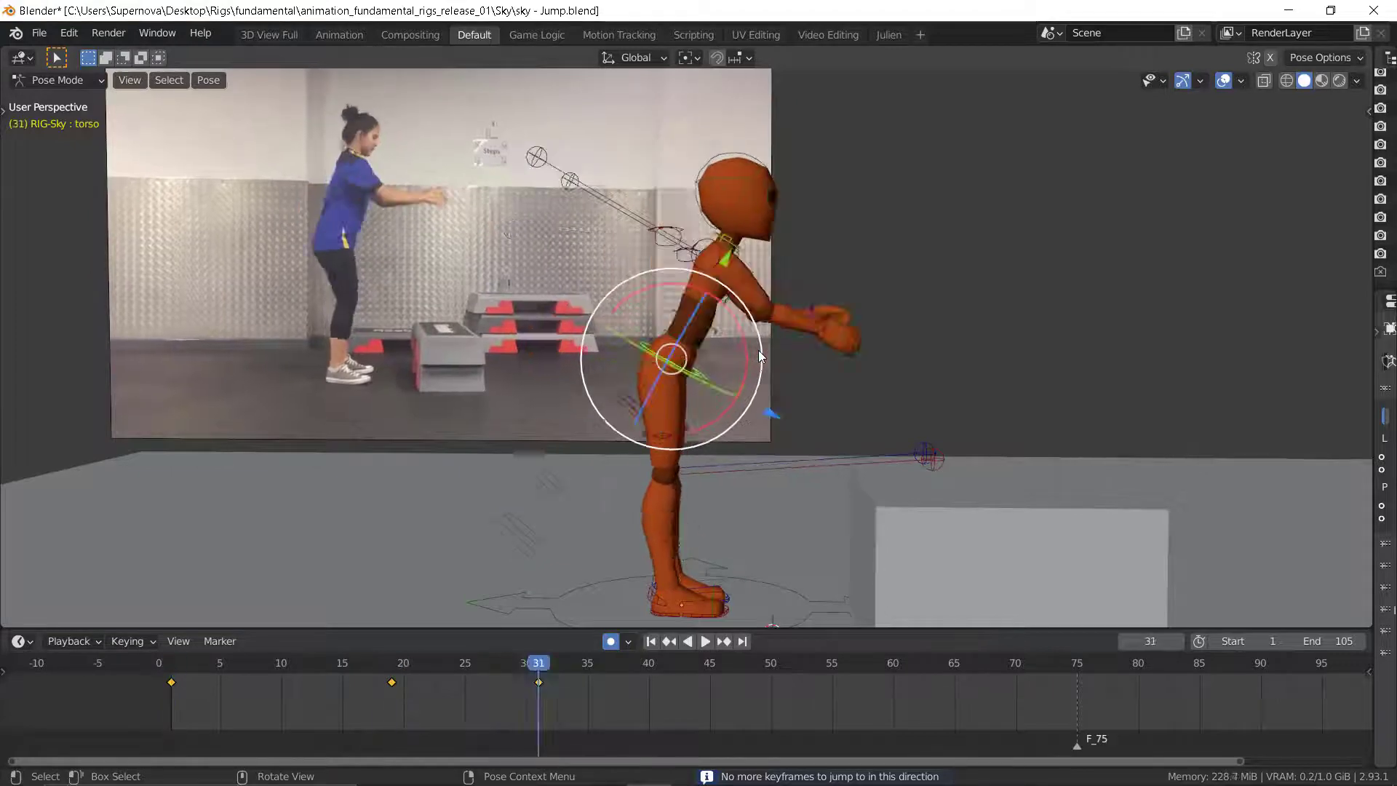
{"action": "key", "text": "Down"}
{"action": "key", "text": "Down"}
{"action": "key", "text": "Up"}
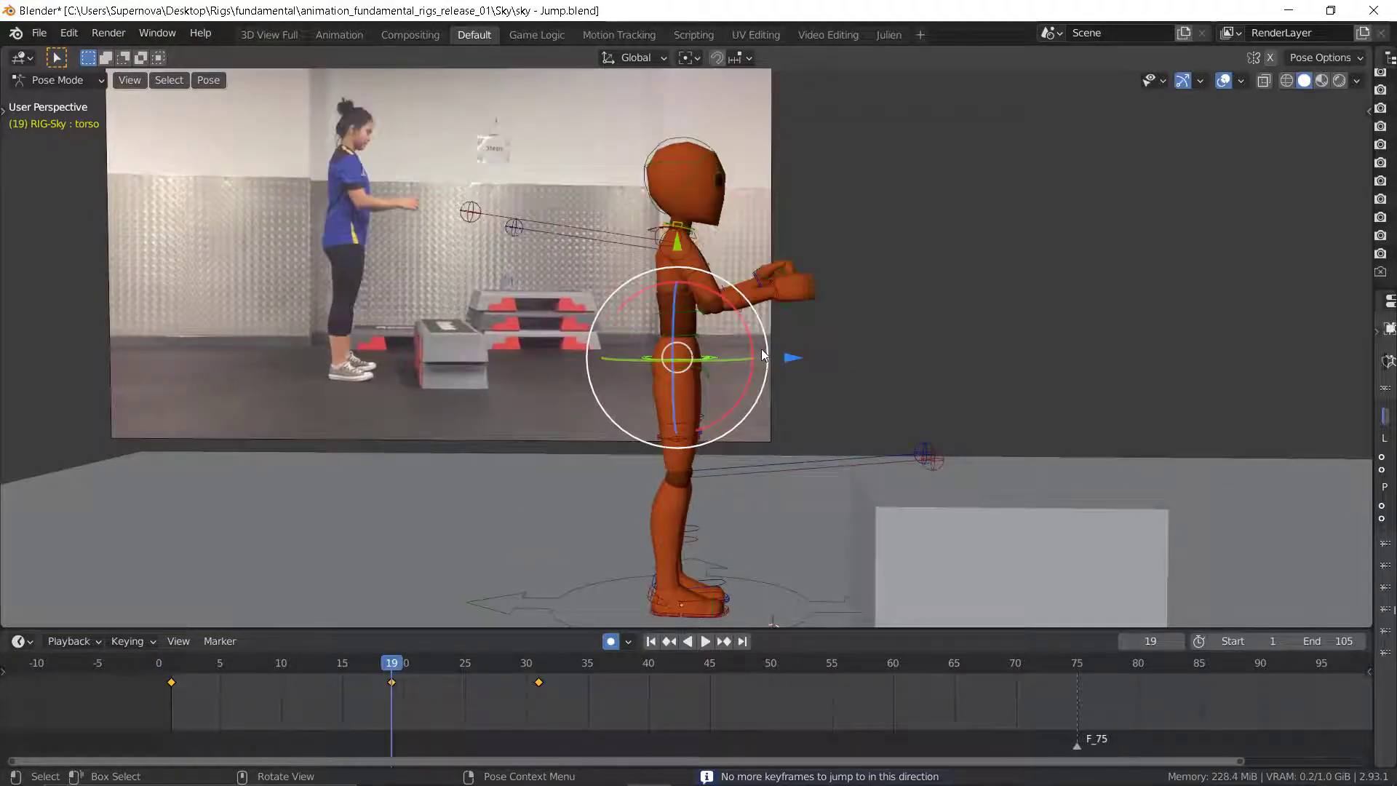
{"action": "key", "text": "Up"}
{"action": "key", "text": "Down"}
{"action": "key", "text": "Down"}
{"action": "key", "text": "Up"}
{"action": "key", "text": "Up"}
{"action": "key", "text": "Down"}
{"action": "key", "text": "Down"}
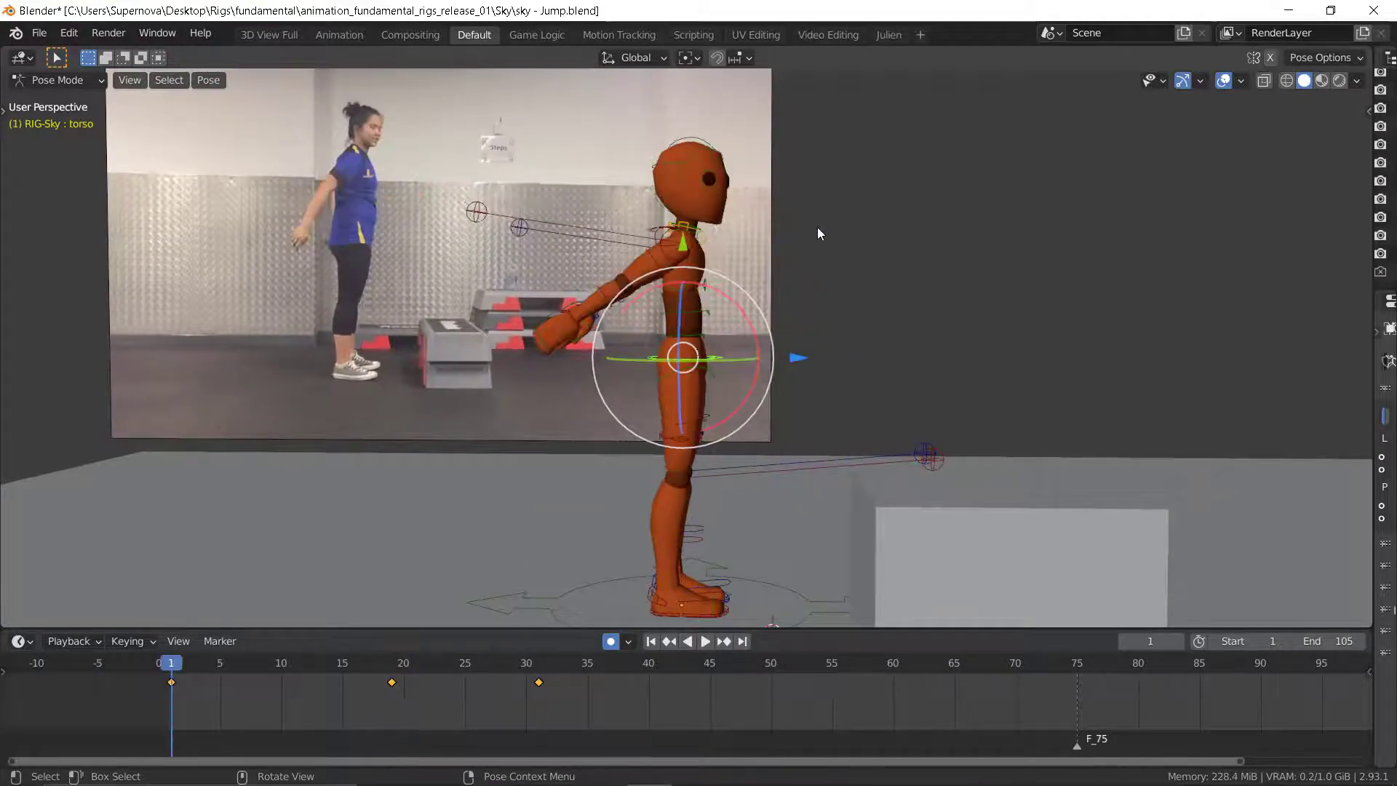
- Select the head bone and flip between keyframes 19 and 31 to compare the head's angle with the reference
{"action": "key", "text": "Up"}
{"action": "key", "text": "Up"}
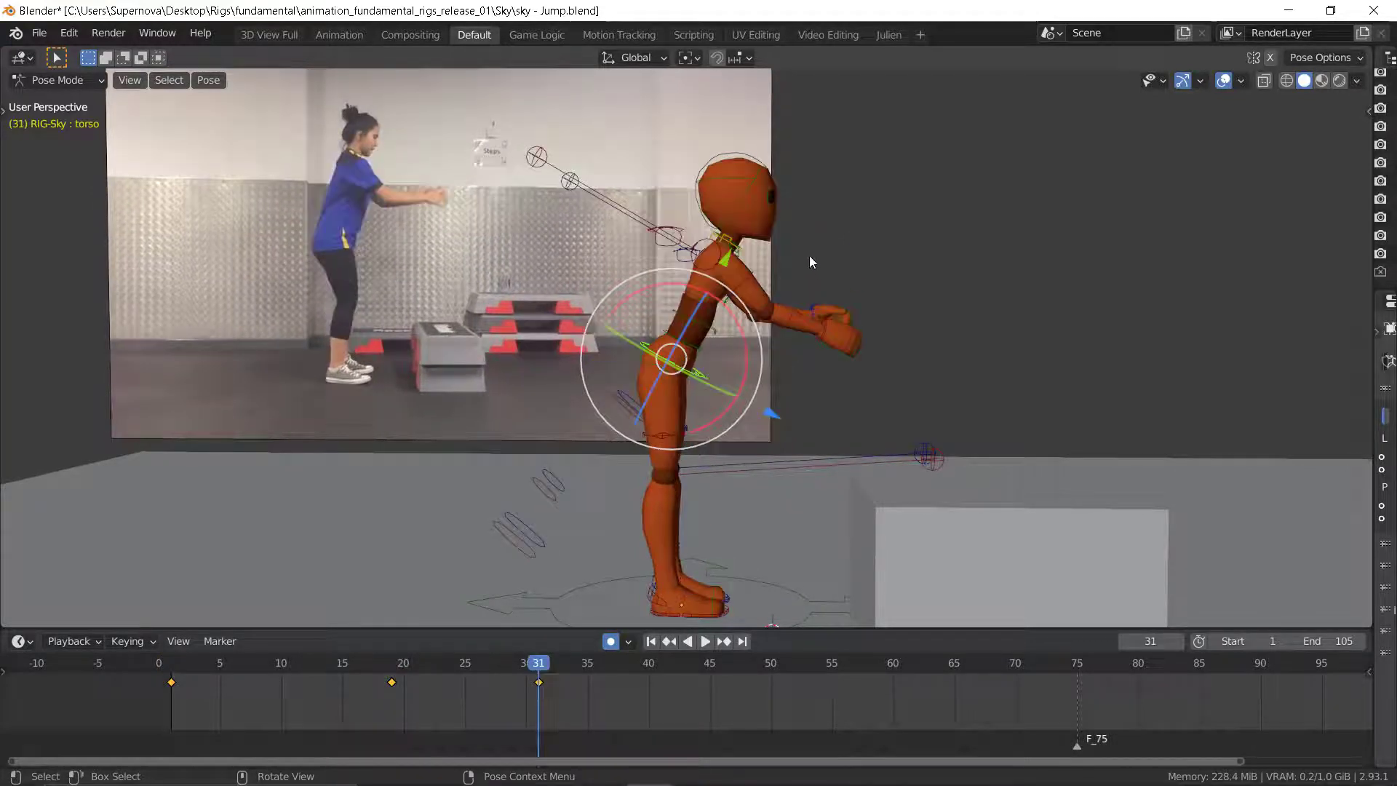
{"action": "left_click", "coordinate": [710, 172]}
{"action": "key", "text": "Down"}
{"action": "key", "text": "Up"}
{"action": "key", "text": "Down"}
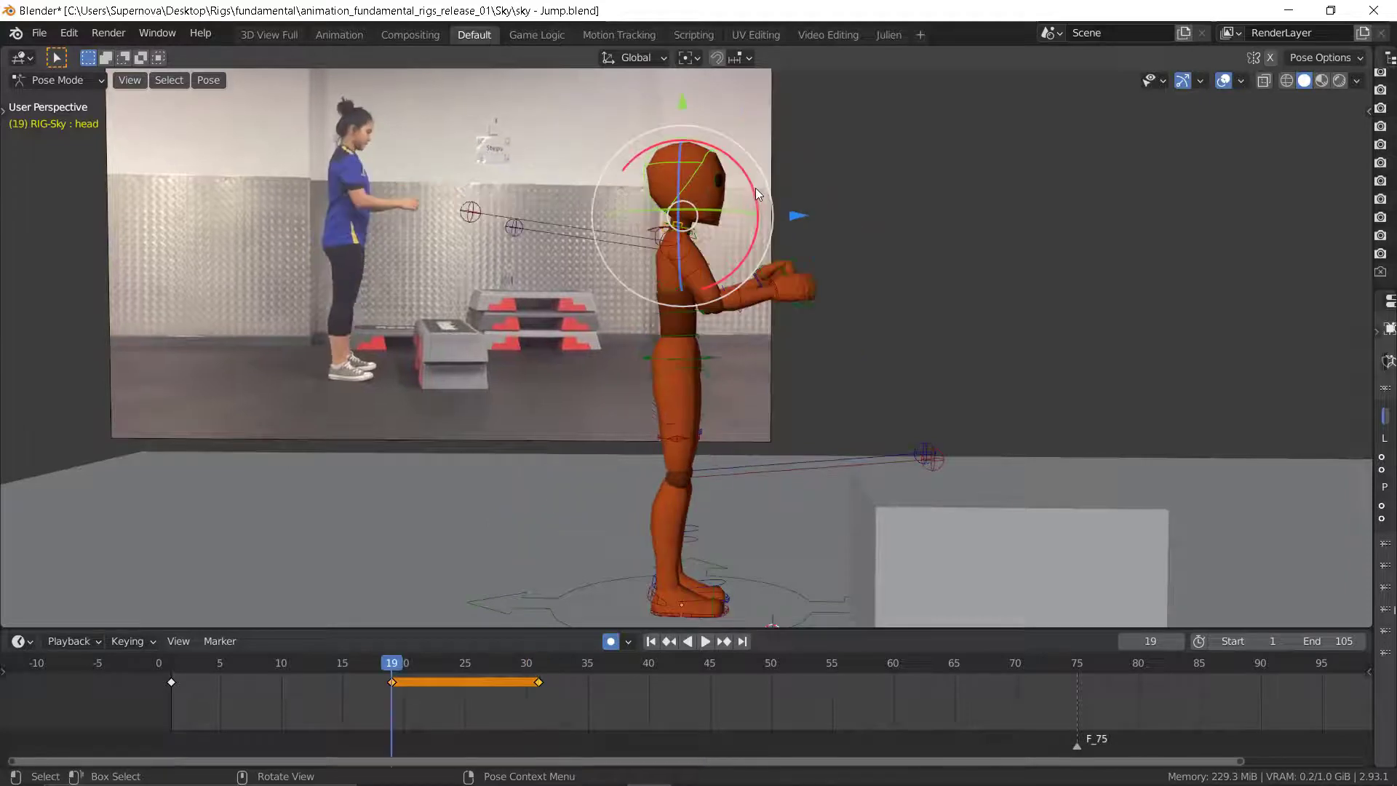
{"action": "key", "text": "Up"}
{"action": "key", "text": "Down"}
{"action": "key", "text": "Up"}
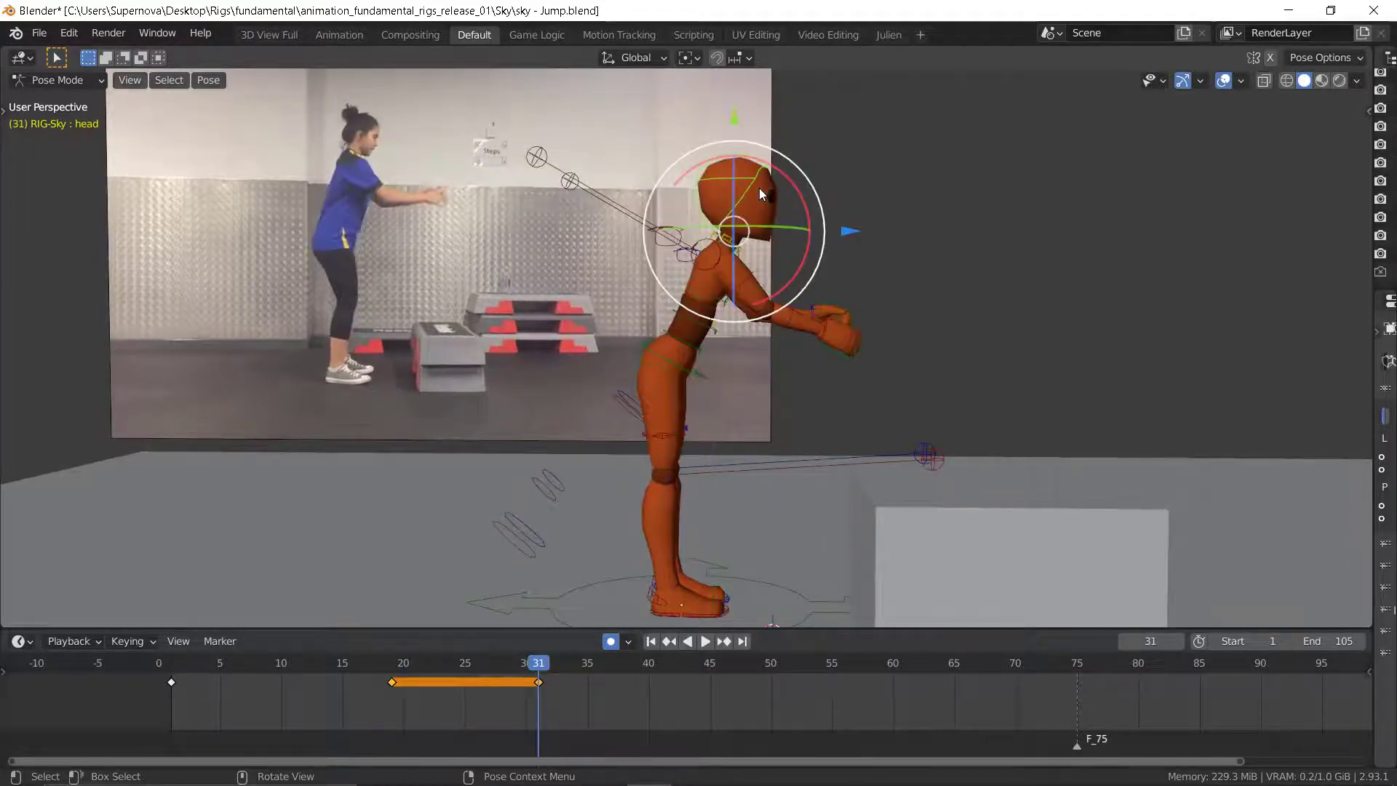
{"action": "key", "text": "Down"}
{"action": "key", "text": "Up"}
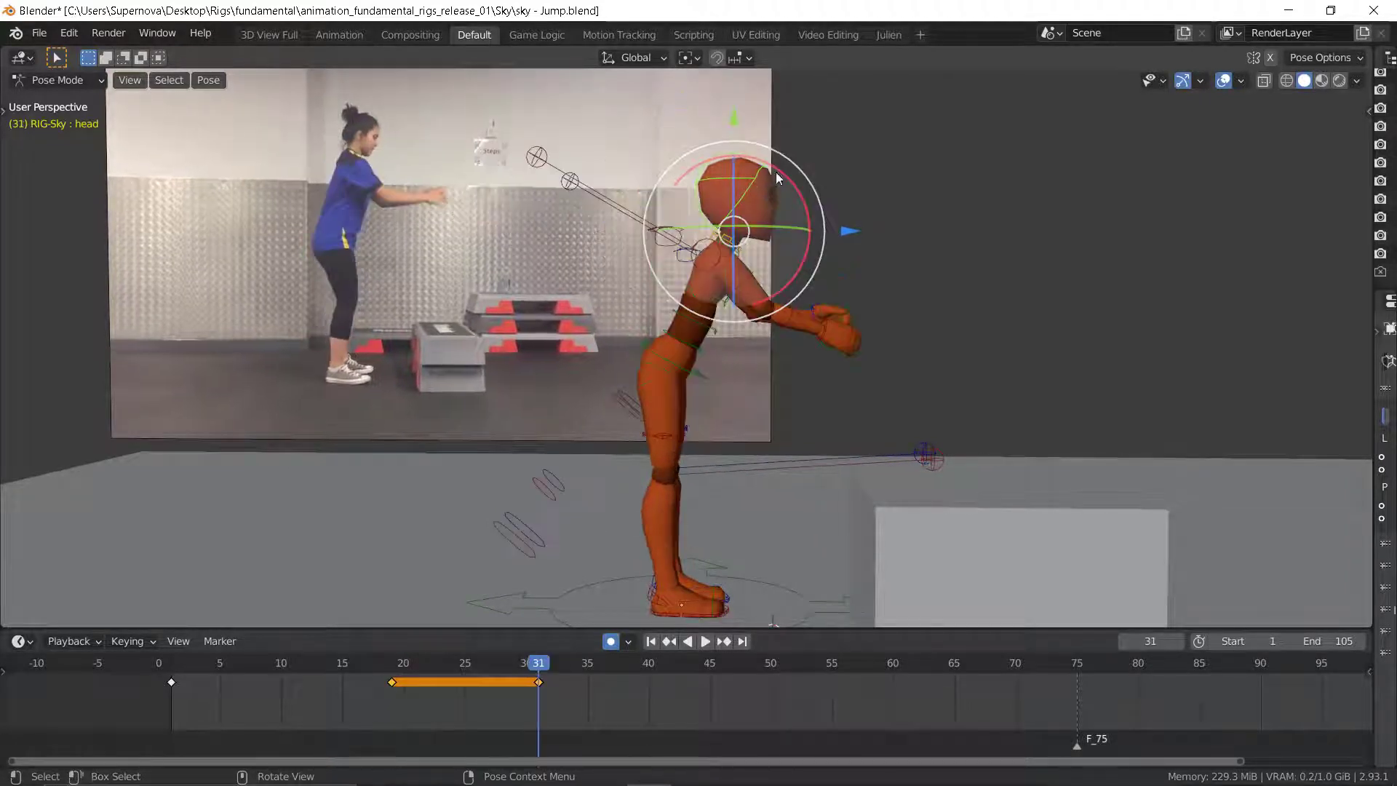
- Tilt the head bone slightly backward at frame 31 and check it against the earlier keyframes
{"action": "key", "text": "r"}
{"action": "left_click", "coordinate": [813, 200]}
{"action": "key", "text": "Down"}
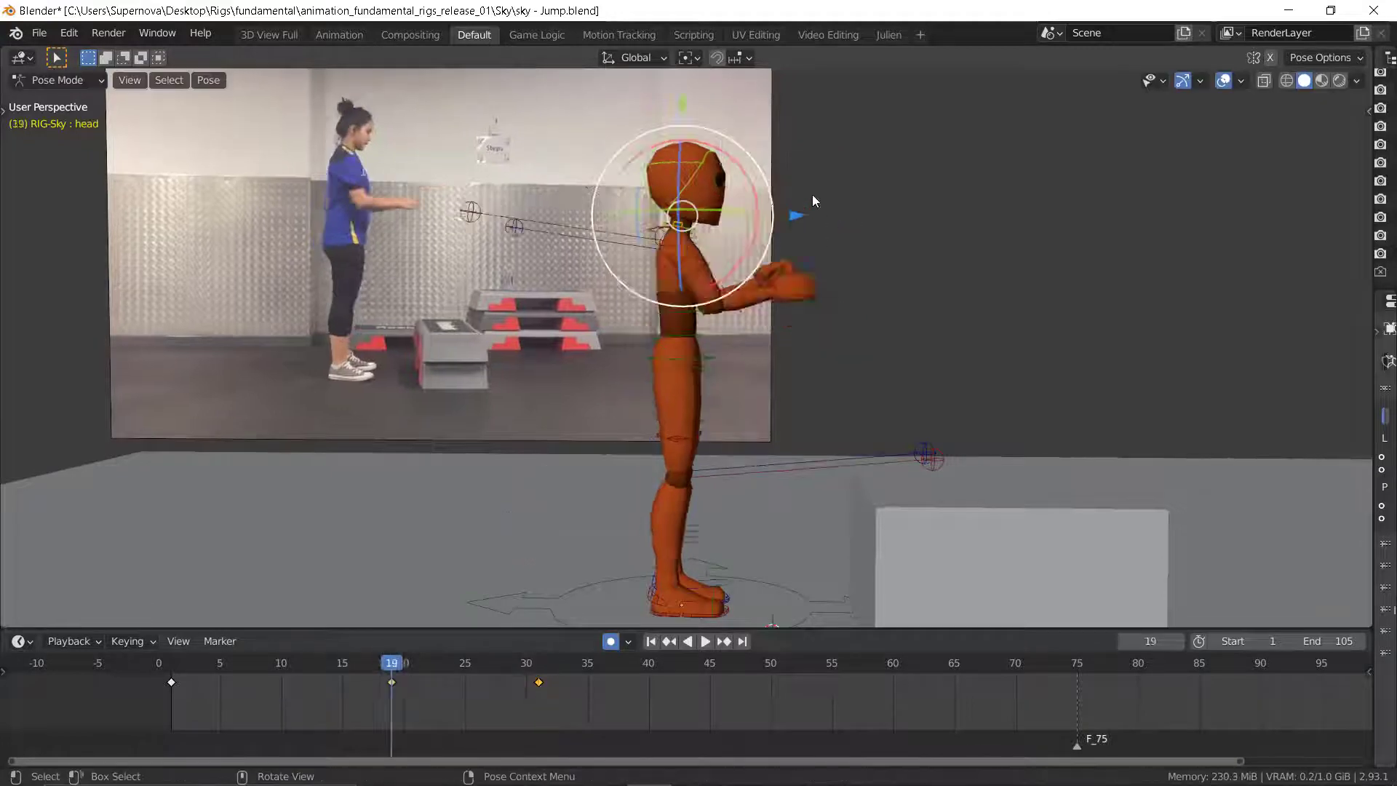
{"action": "key", "text": "Down"}
{"action": "key", "text": "Up"}
{"action": "key", "text": "Up"}
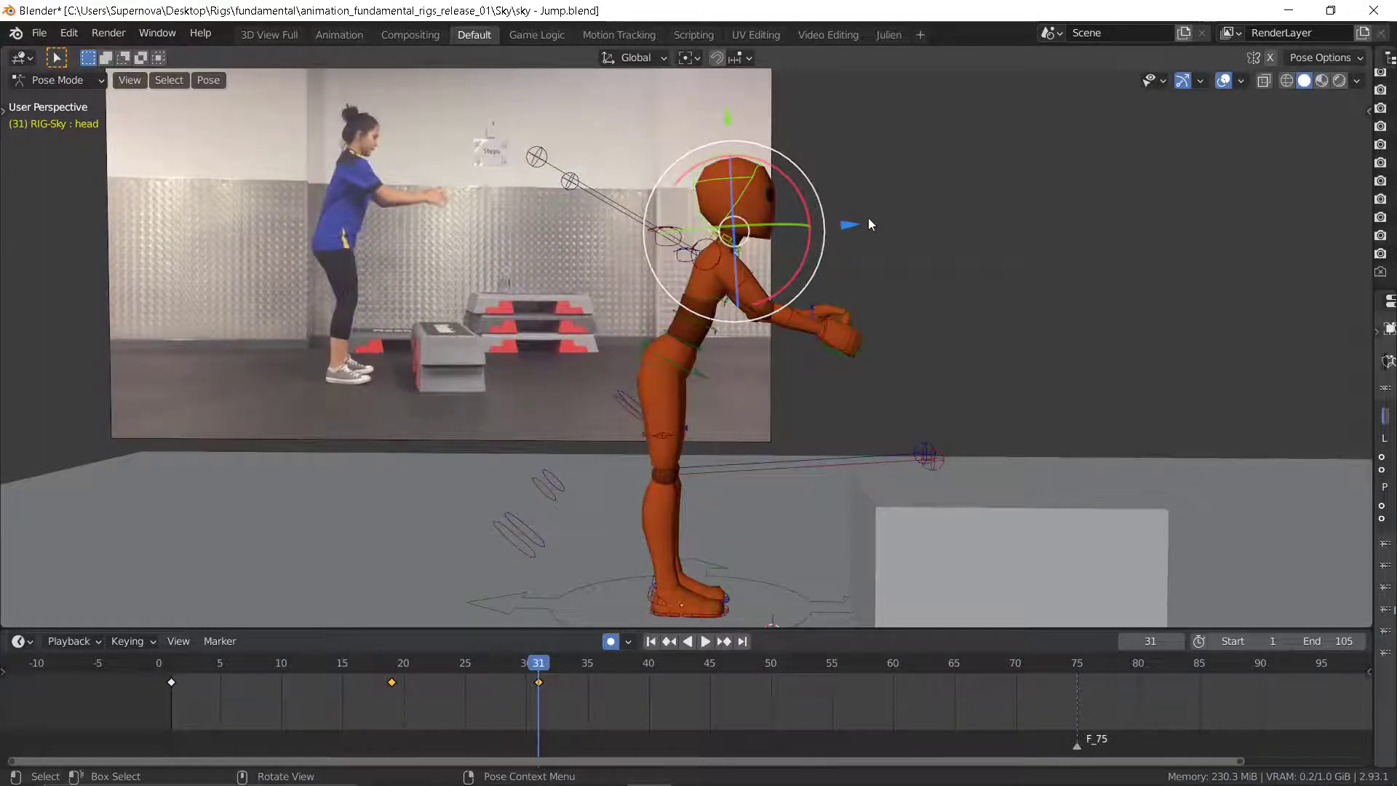
- Step through keyframes 1, 19 and 31 to examine how the head moves with the body
{"action": "key", "text": "Down"}
{"action": "key", "text": "Down"}
{"action": "key", "text": "Down"}
{"action": "key", "text": "Up"}
{"action": "key", "text": "Up"}
{"action": "key", "text": "Down"}
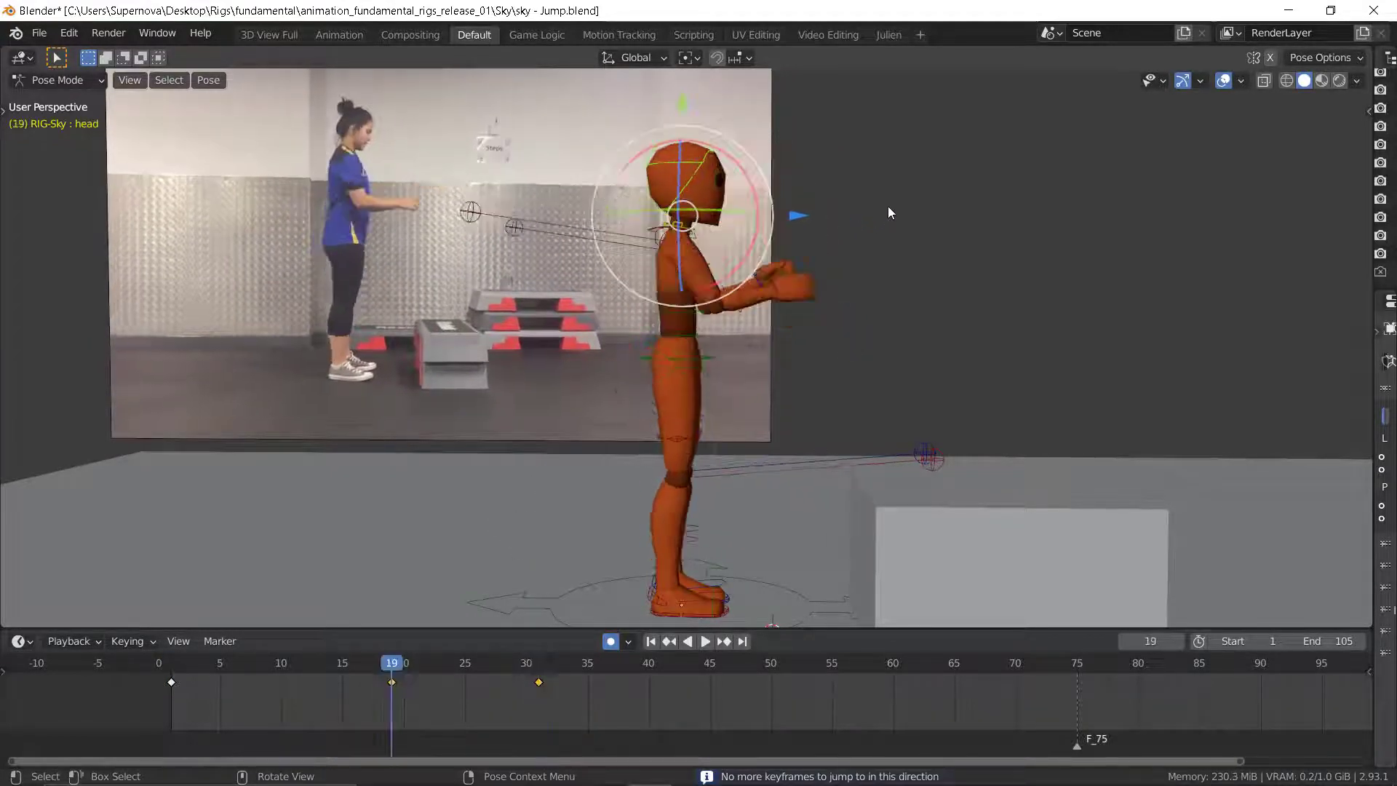
{"action": "key", "text": "Up"}
{"action": "key", "text": "Down"}
{"action": "key", "text": "Up"}
- Move the torso bone slightly forward at frame 31
{"action": "left_click", "coordinate": [668, 364]}
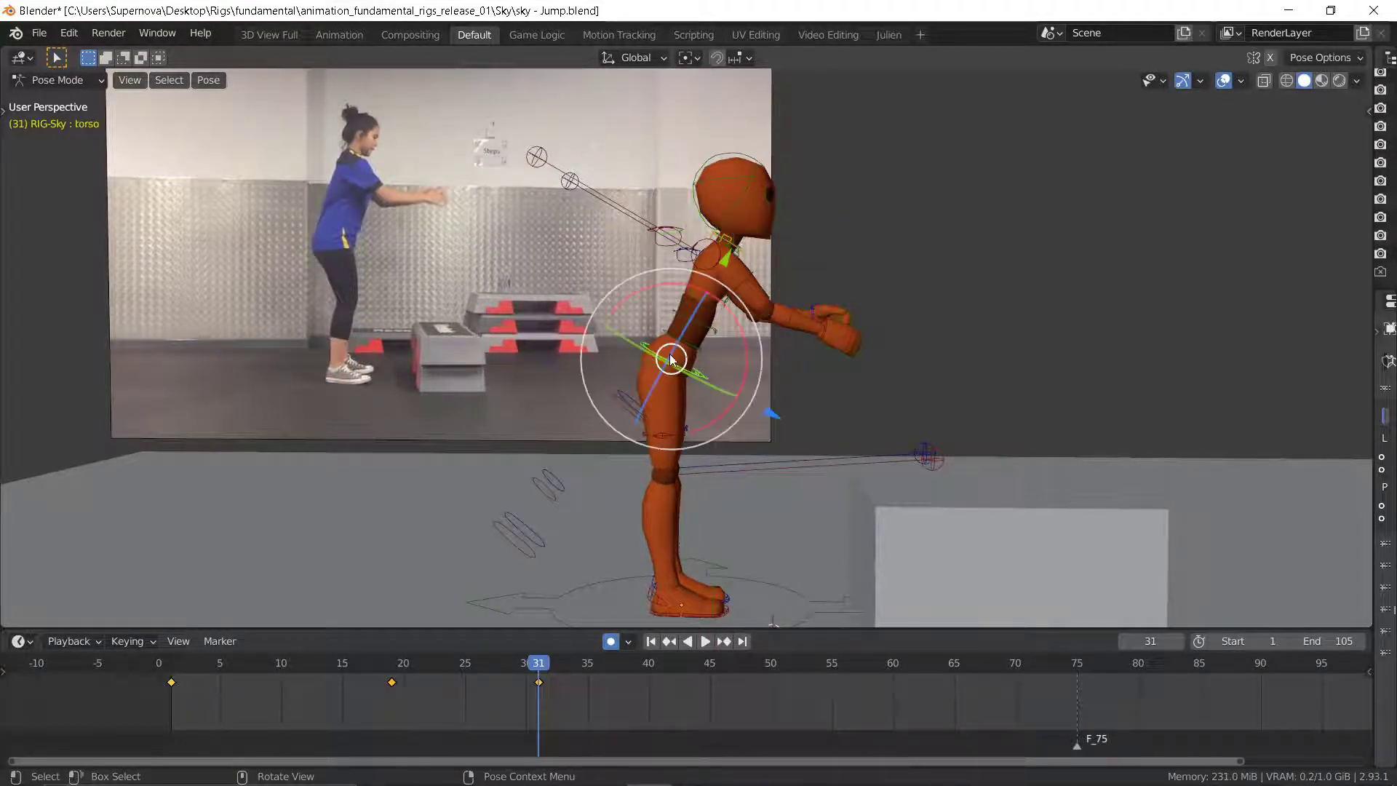
{"action": "key", "text": "g"}
{"action": "left_click", "coordinate": [671, 359]}
- Review the torso's weight shift by stepping repeatedly through keyframes 1, 19 and 31 from a slightly different angle
{"action": "mouse_move", "coordinate": [853, 369]}
{"action": "middle_mouse_down"}
{"action": "mouse_move", "coordinate": [610, 387]}
{"action": "mouse_move", "coordinate": [870, 368]}
{"action": "middle_mouse_up"}
{"action": "key", "text": "Down"}
{"action": "key", "text": "Down"}
{"action": "key", "text": "Up"}
{"action": "key", "text": "Up"}
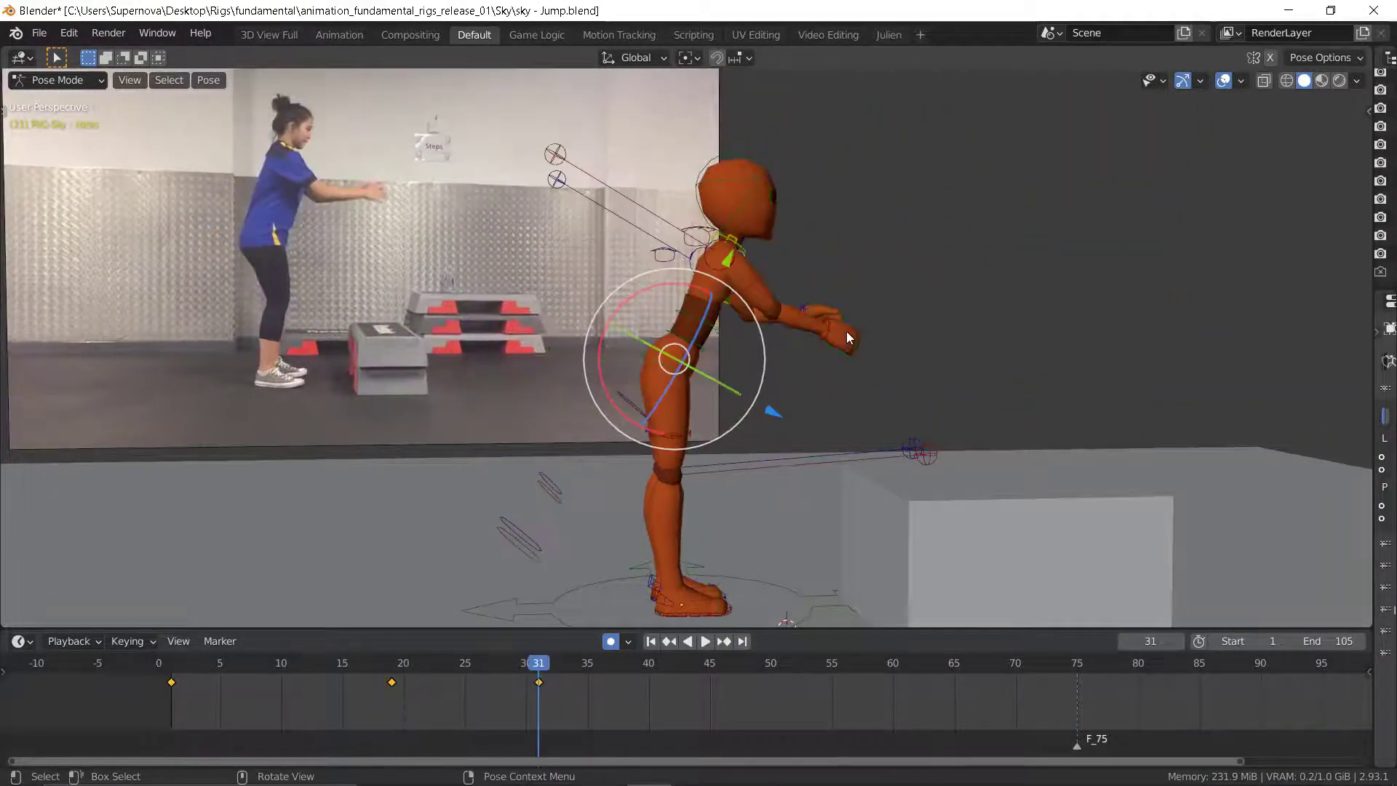
{"action": "key", "text": "Down"}
{"action": "key", "text": "Down"}
{"action": "key", "text": "Up"}
{"action": "key", "text": "Up"}
{"action": "key", "text": "Down"}
{"action": "key", "text": "Down"}
{"action": "key", "text": "Up"}
{"action": "key", "text": "Up"}
{"action": "key", "text": "Down"}
{"action": "key", "text": "Down"}
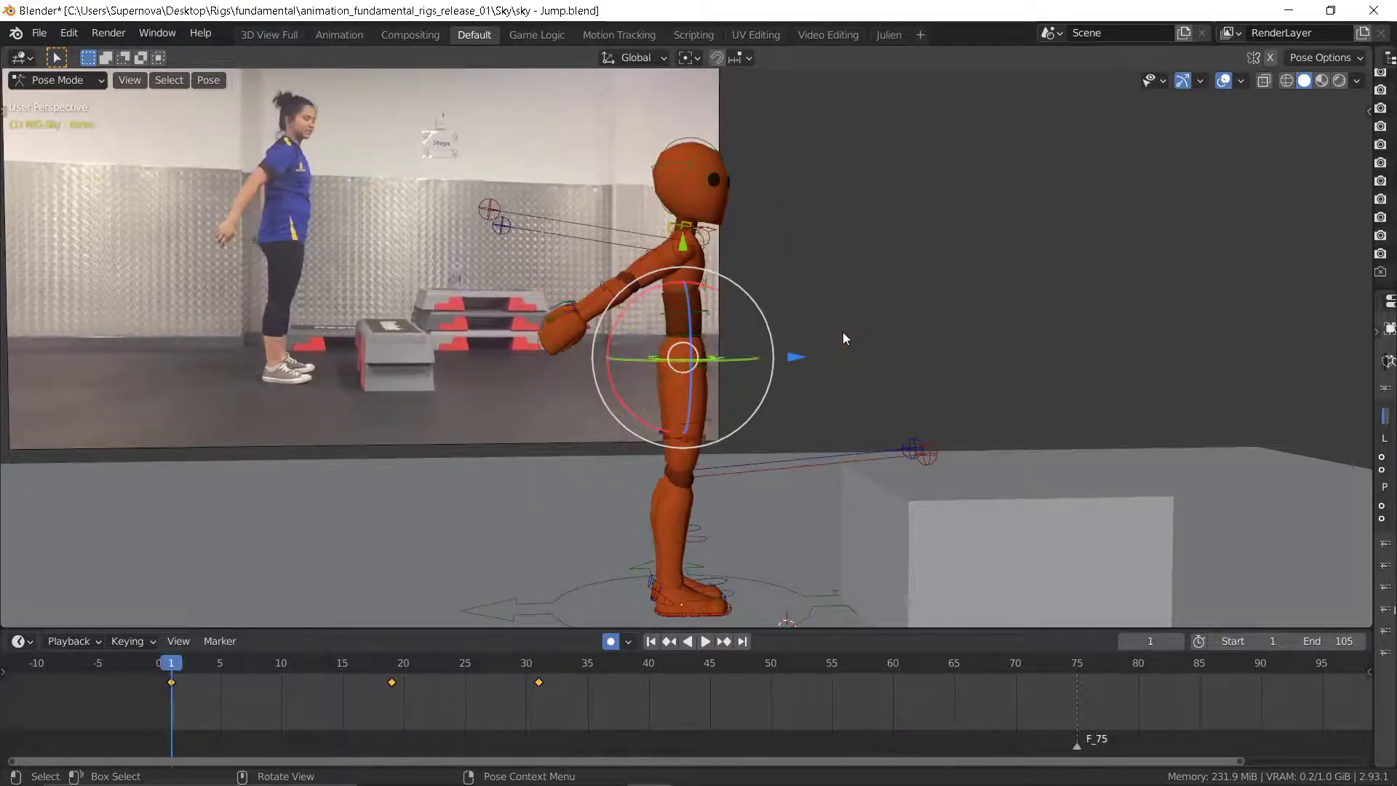
{"action": "key", "text": "Down"}
{"action": "key", "text": "Up"}
{"action": "key", "text": "Up"}
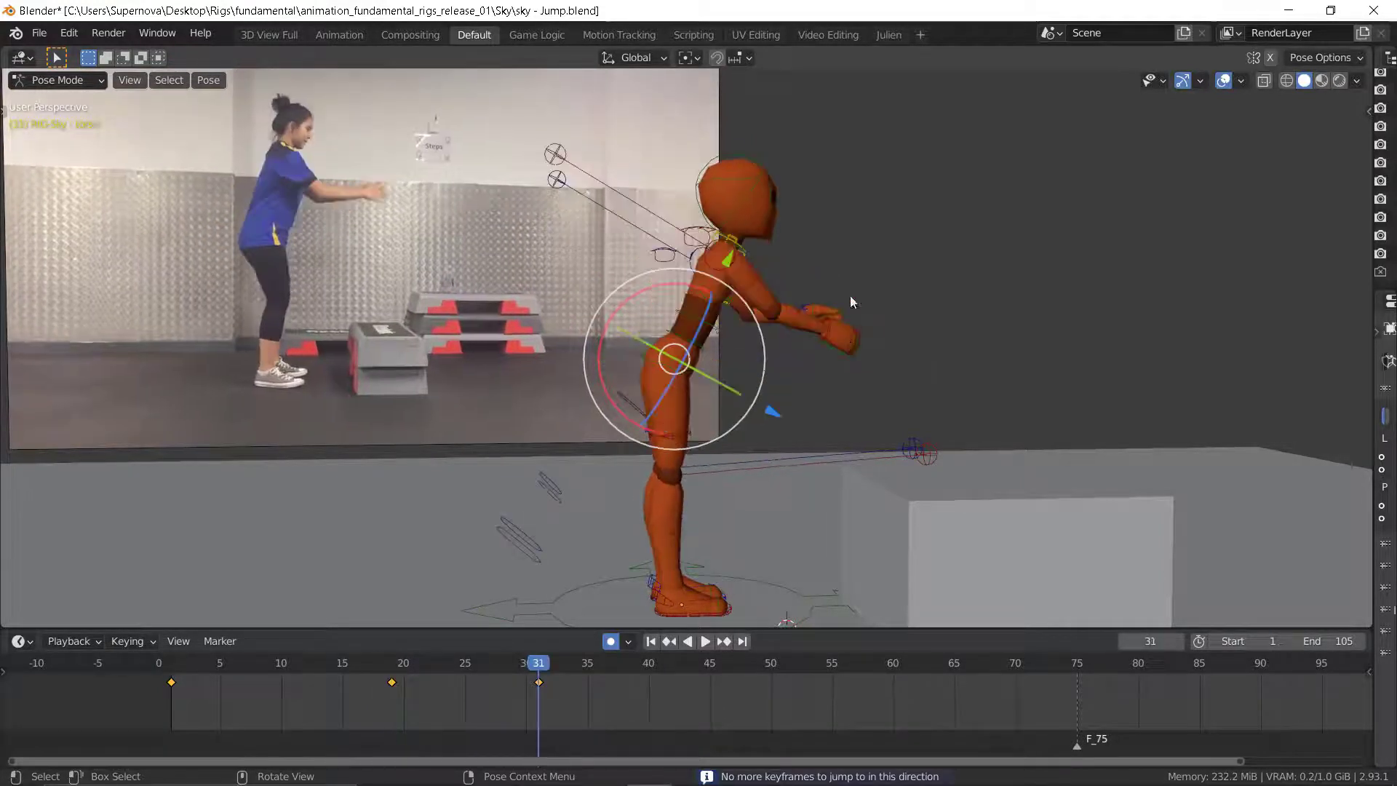
- Scrub the reference video past frame 31 and stop at frame 50, on the deep crouch with arms swung back
{"action": "middle_click_drag", "start_coordinate": [834, 304], "coordinate": [758, 347]}
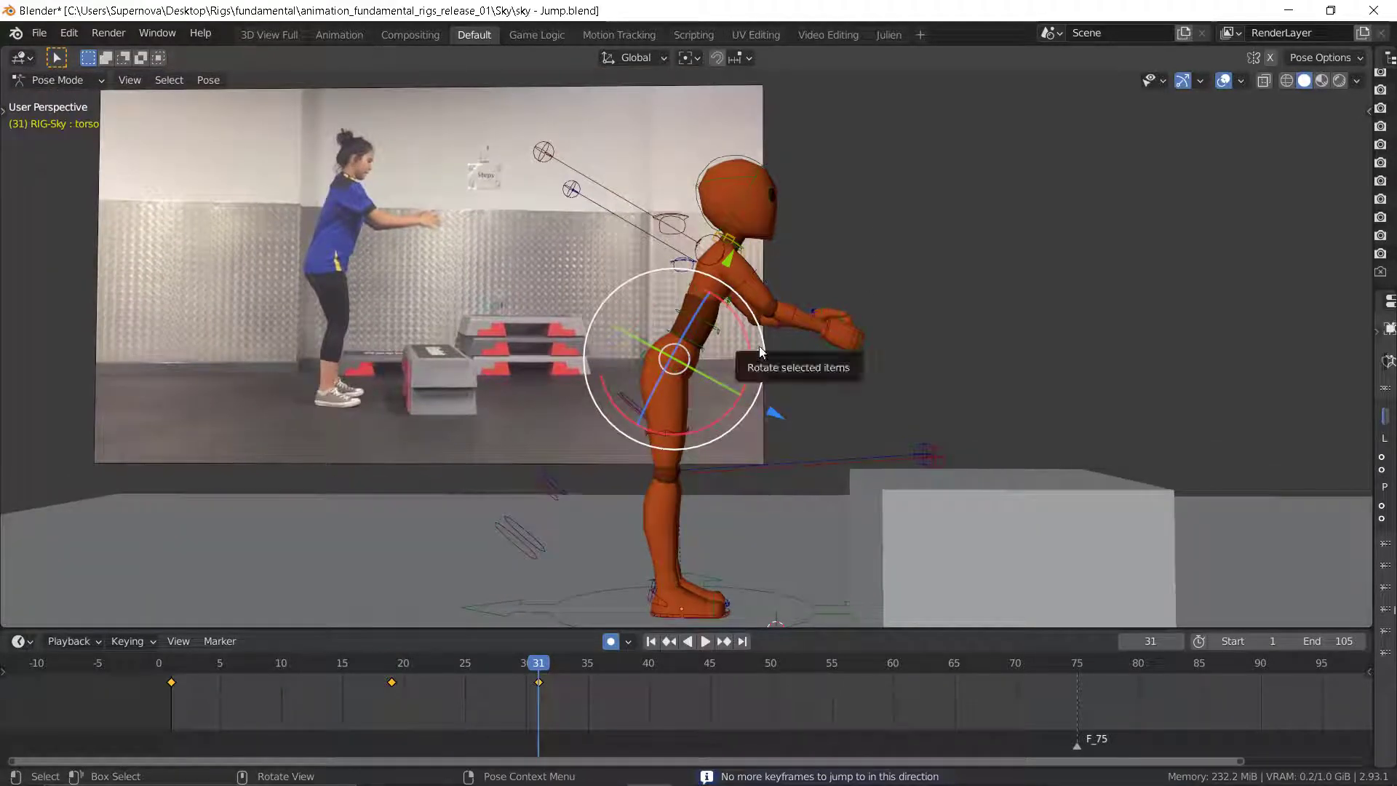
{"action": "middle_click_drag", "start_coordinate": [681, 715], "coordinate": [492, 742]}
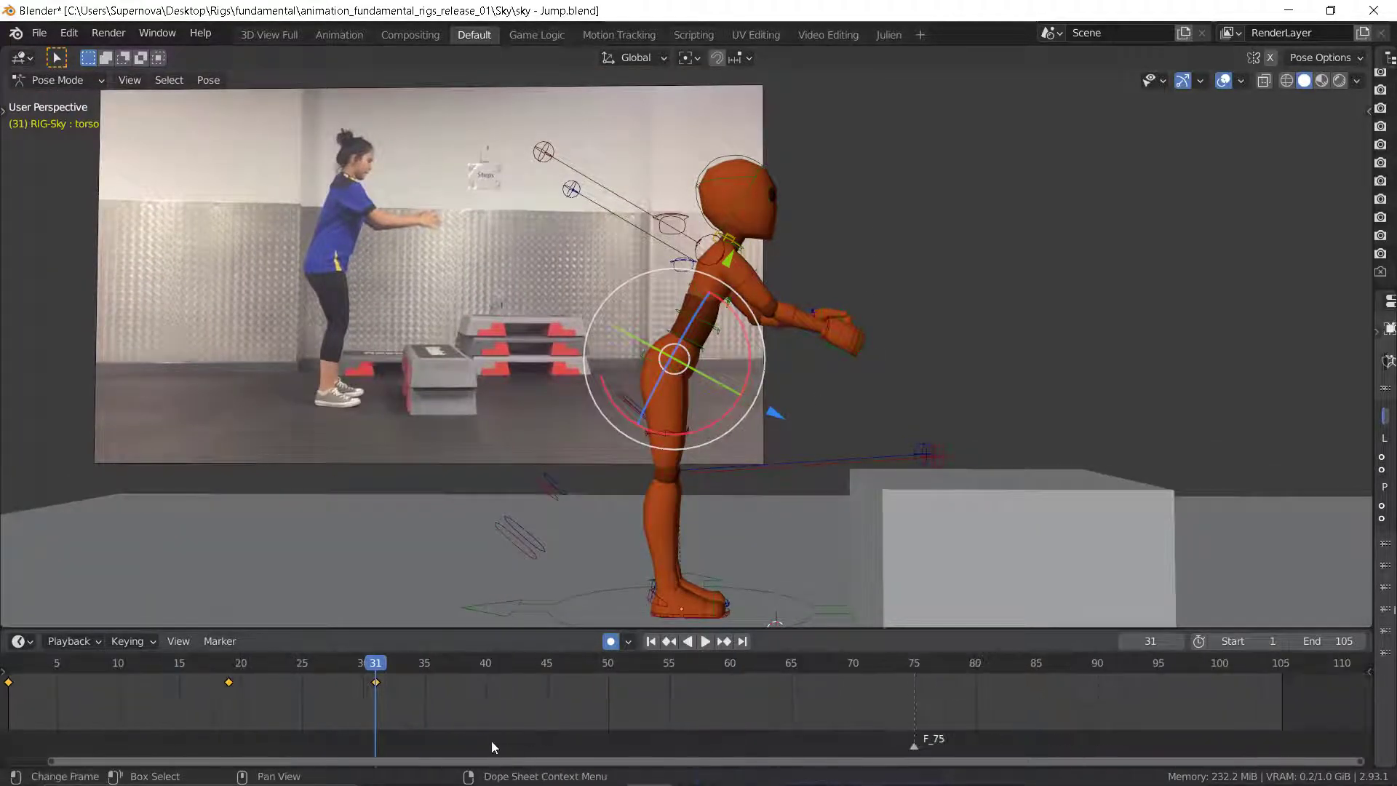
{"action": "left_click_drag", "start_coordinate": [378, 665], "coordinate": [391, 665]}
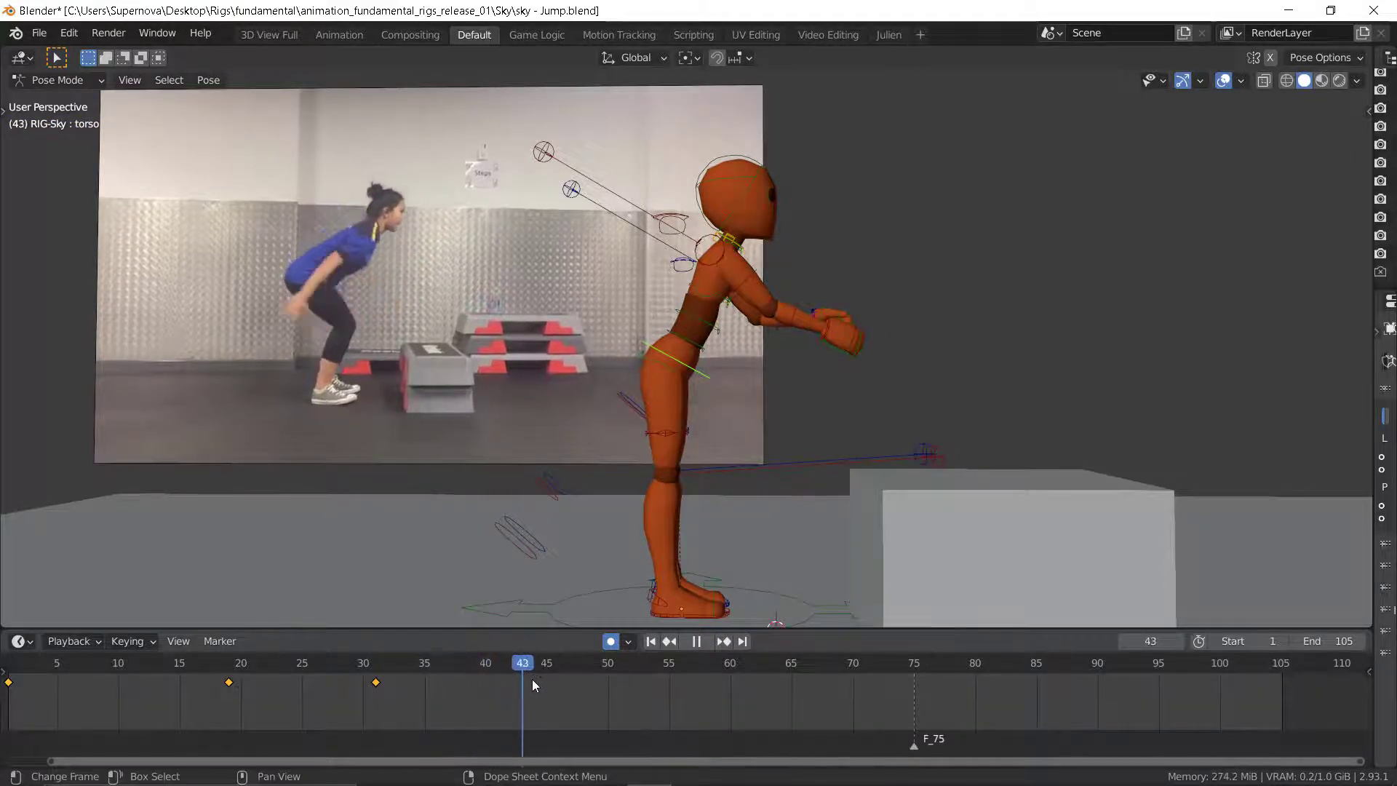
{"action": "left_click_drag", "start_coordinate": [595, 684], "coordinate": [518, 722]}
{"action": "key", "text": "space"}
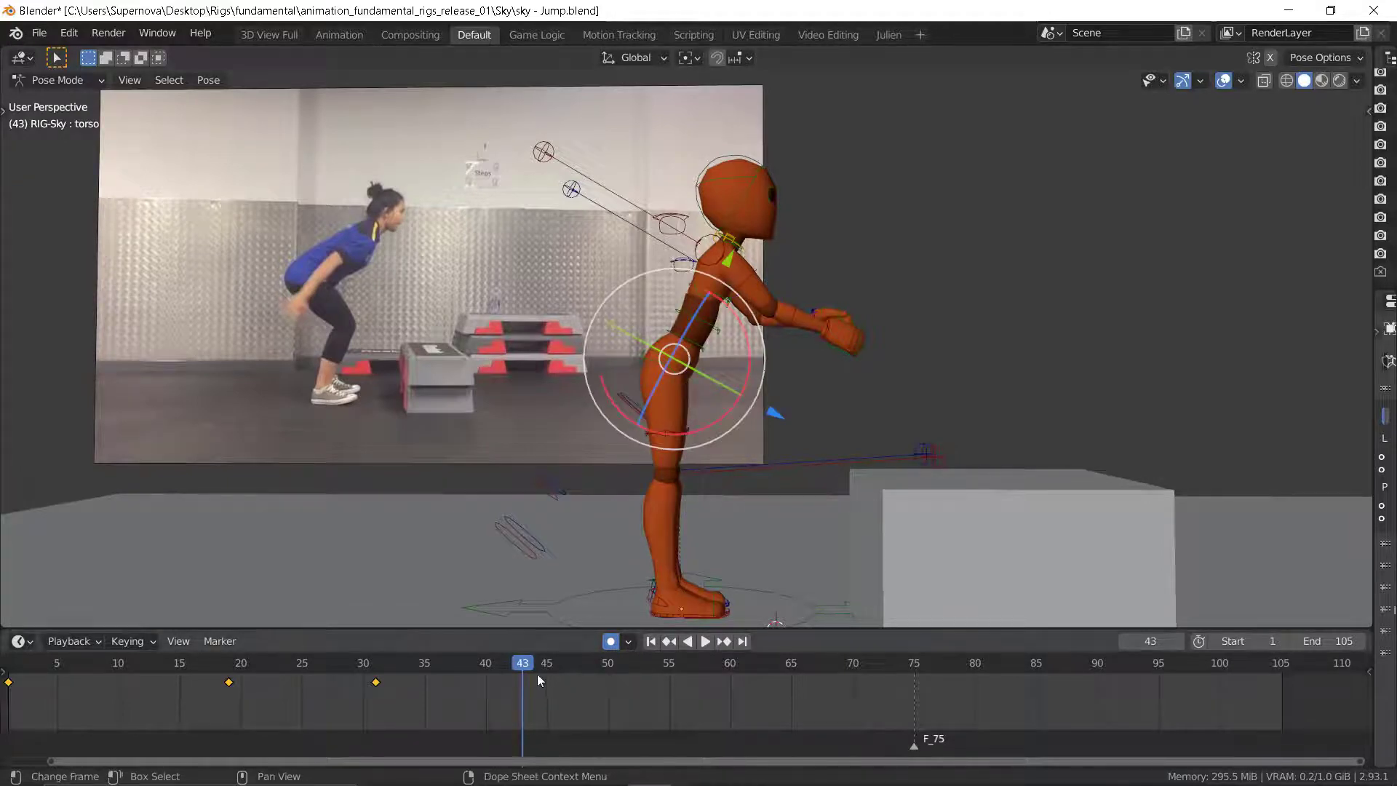
{"action": "left_click_drag", "start_coordinate": [472, 669], "coordinate": [464, 697]}
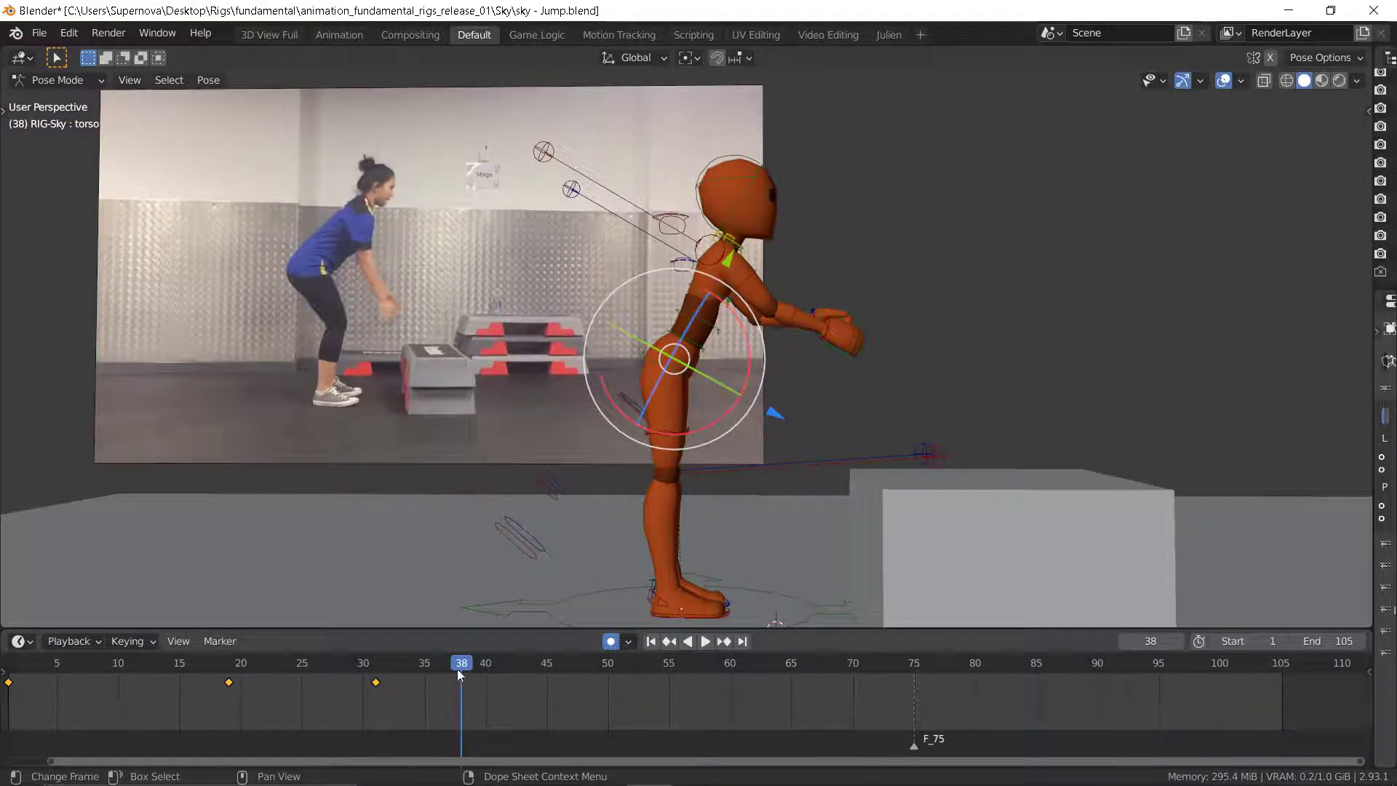
{"action": "left_click_drag", "start_coordinate": [458, 674], "coordinate": [383, 678]}
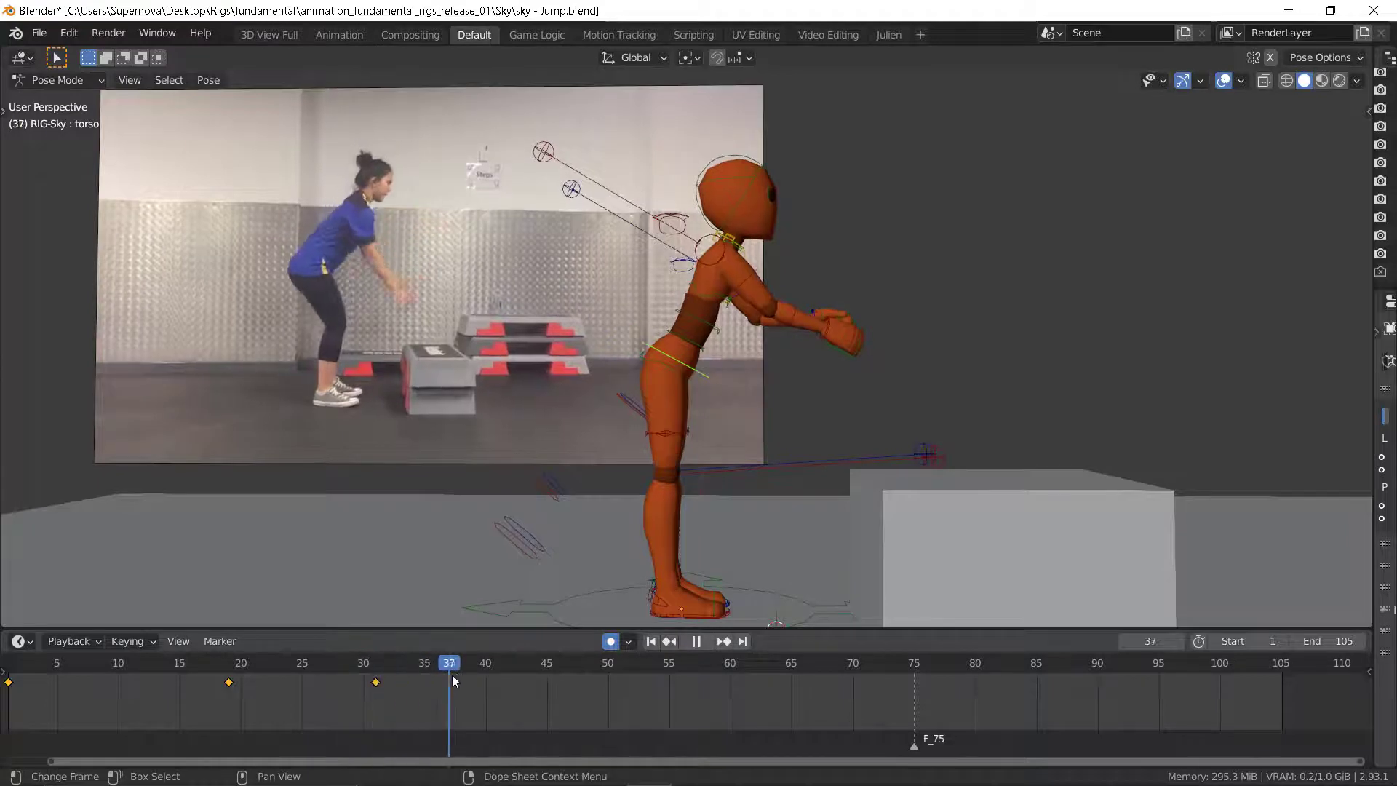
{"action": "left_click_drag", "start_coordinate": [471, 675], "coordinate": [610, 677]}
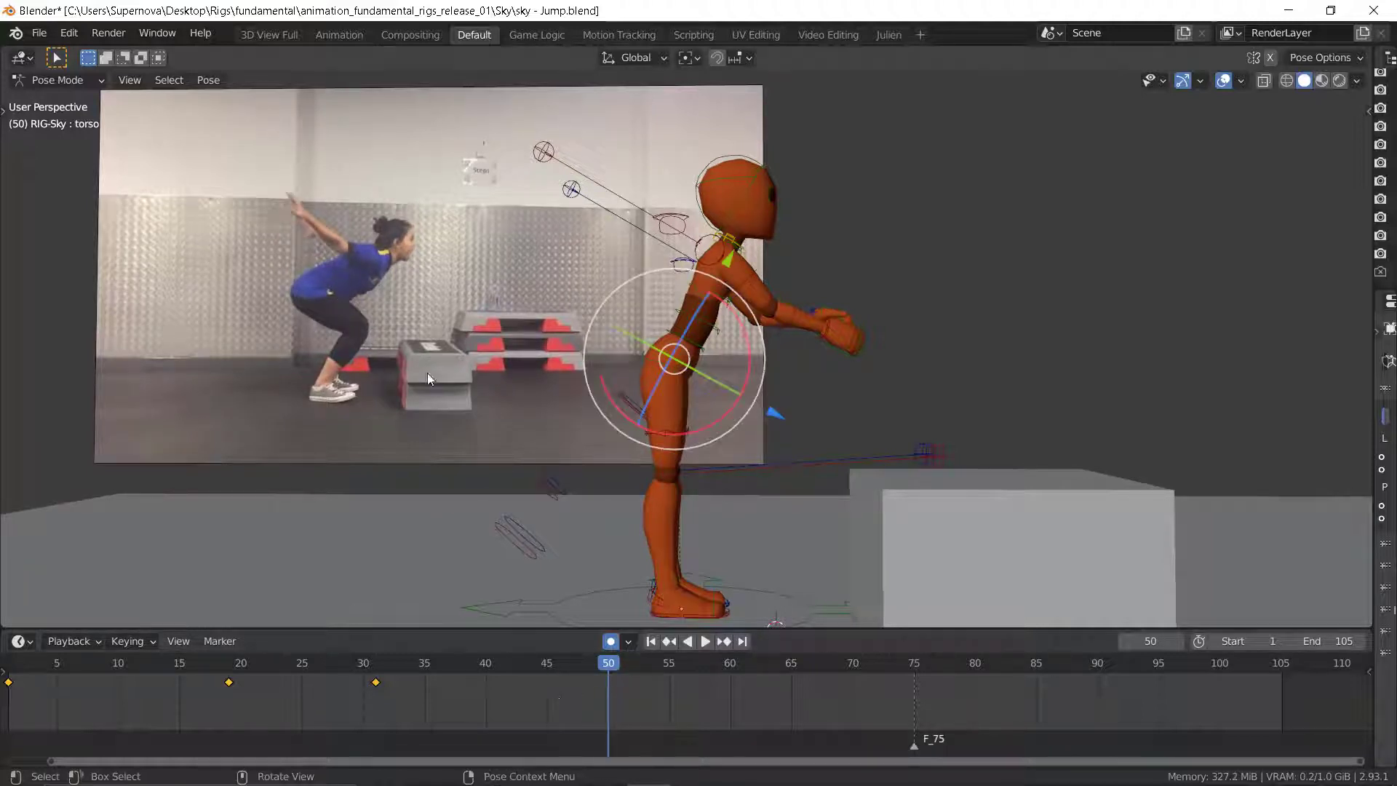
- Keyframe location, rotation and scale for all bones at frame 50, and step through the earlier keyframes to check them
{"action": "key", "text": "a"}
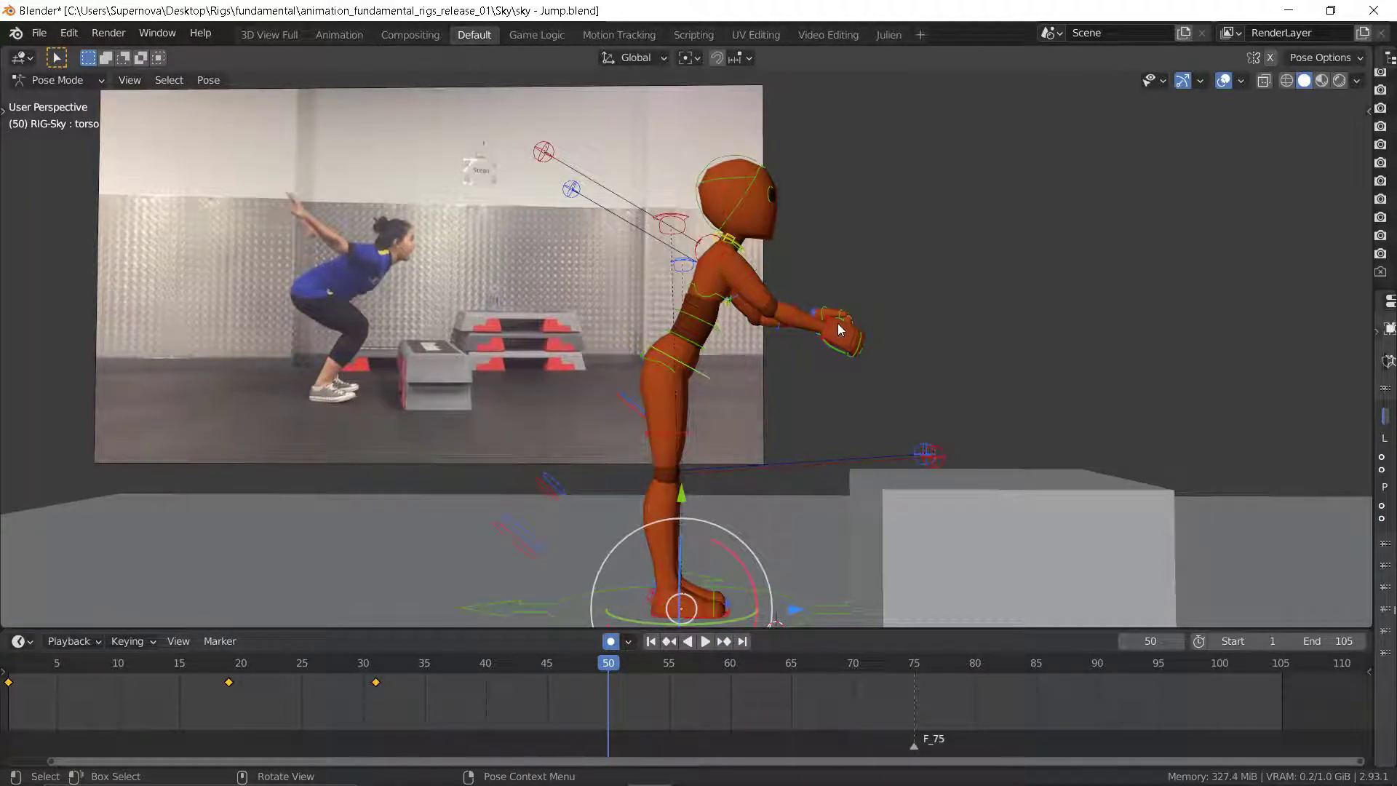
{"action": "key", "text": "i"}
{"action": "key", "text": "Down"}
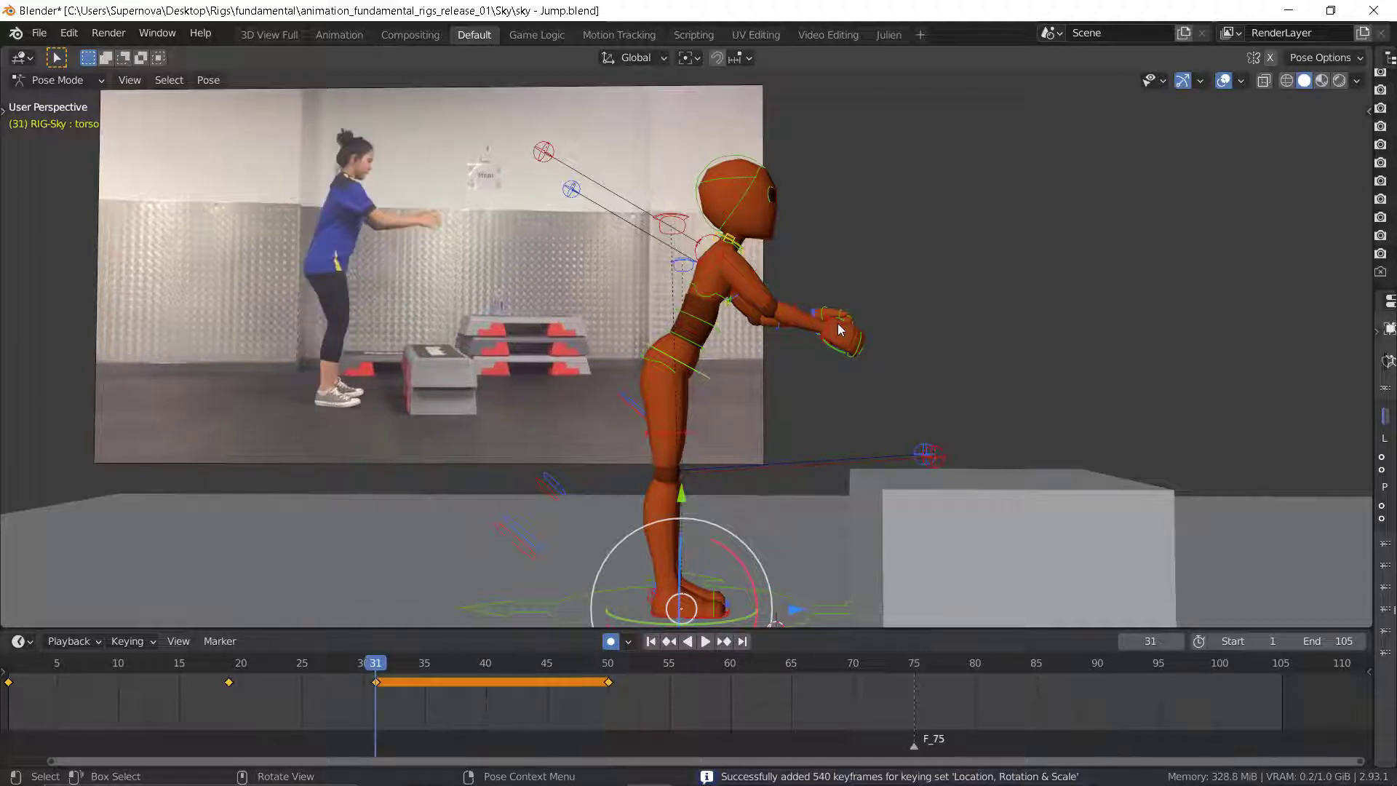
{"action": "key", "text": "Down"}
{"action": "key", "text": "Down"}
{"action": "key", "text": "Up"}
{"action": "key", "text": "Up"}
- Return to frame 50 and lower the torso bone so the character bends its knees into a crouch
{"action": "key", "text": "Up"}
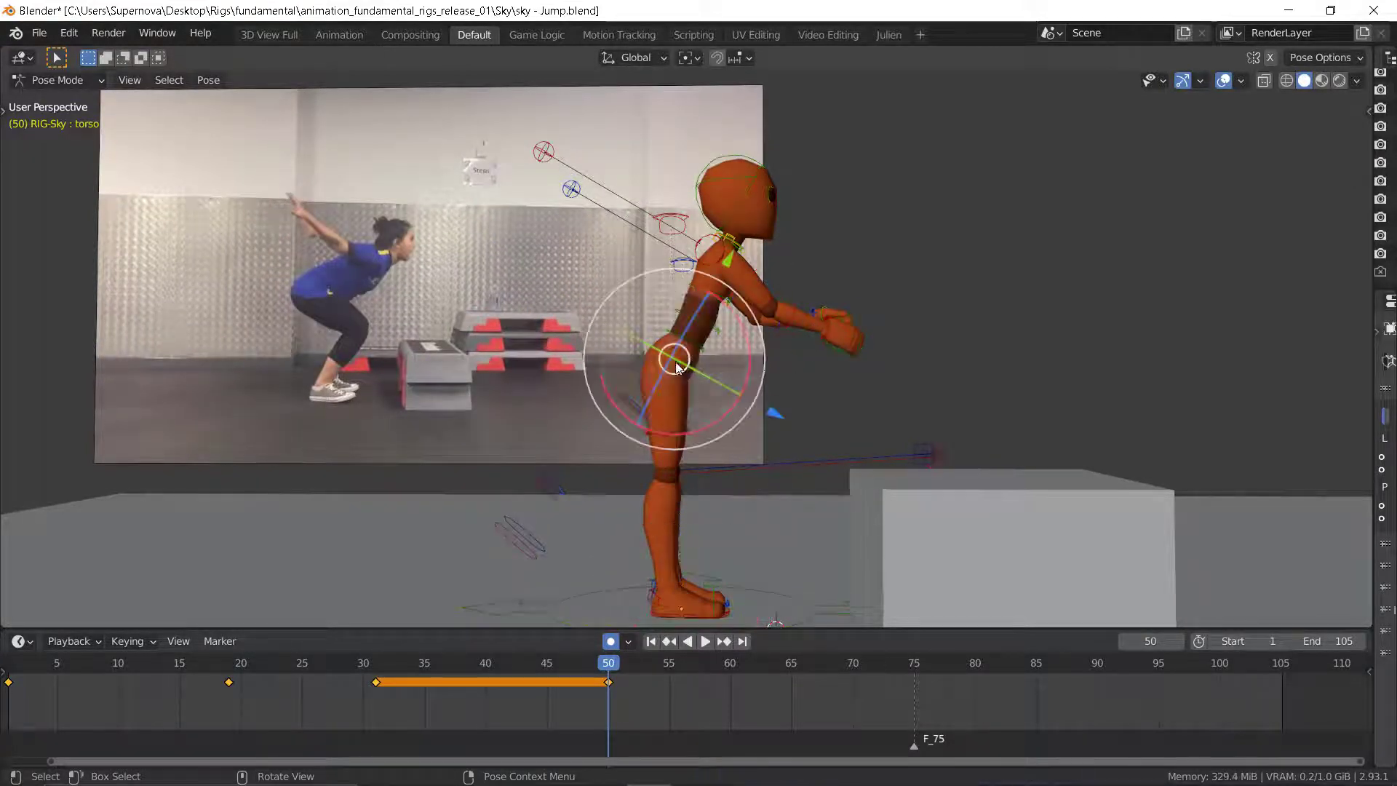
{"action": "key", "text": "g"}
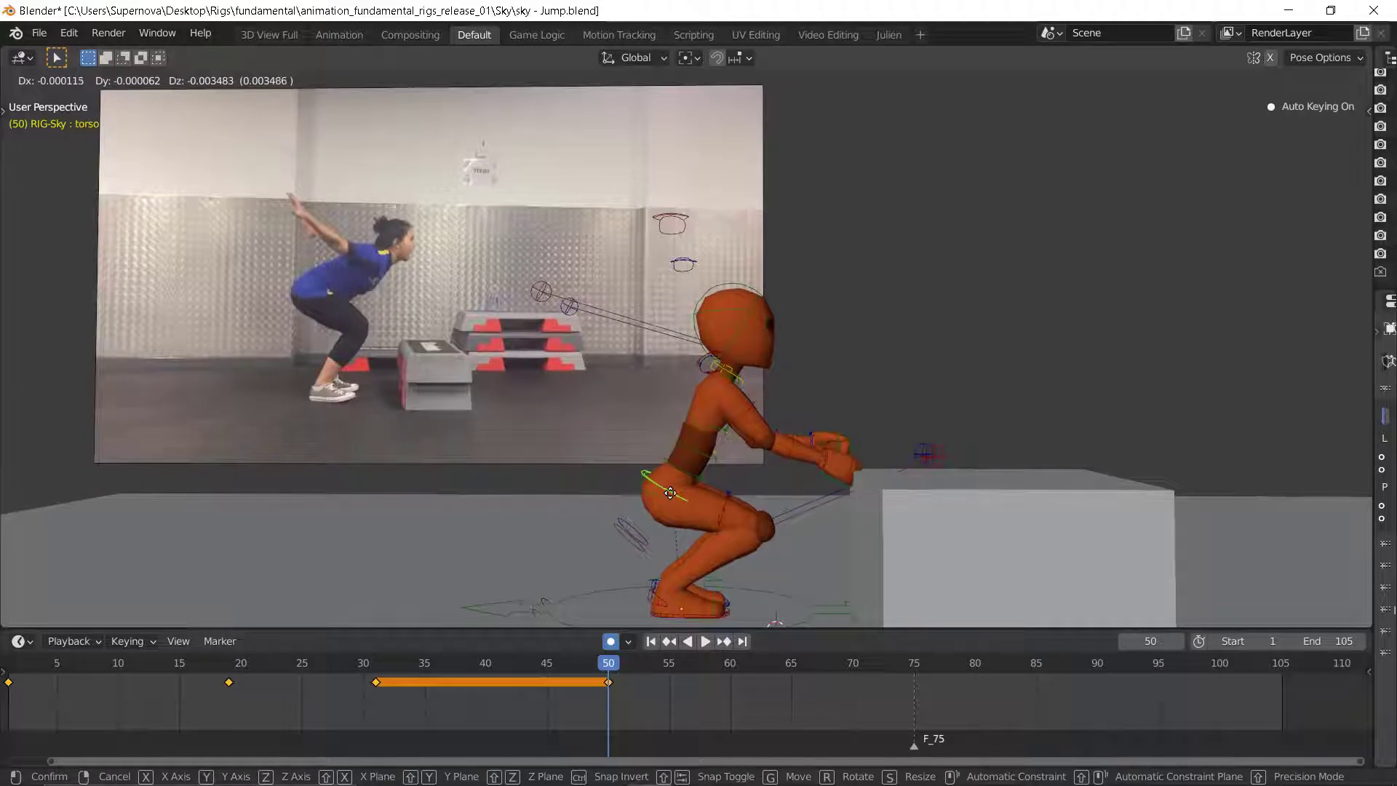
{"action": "left_click", "coordinate": [684, 473]}
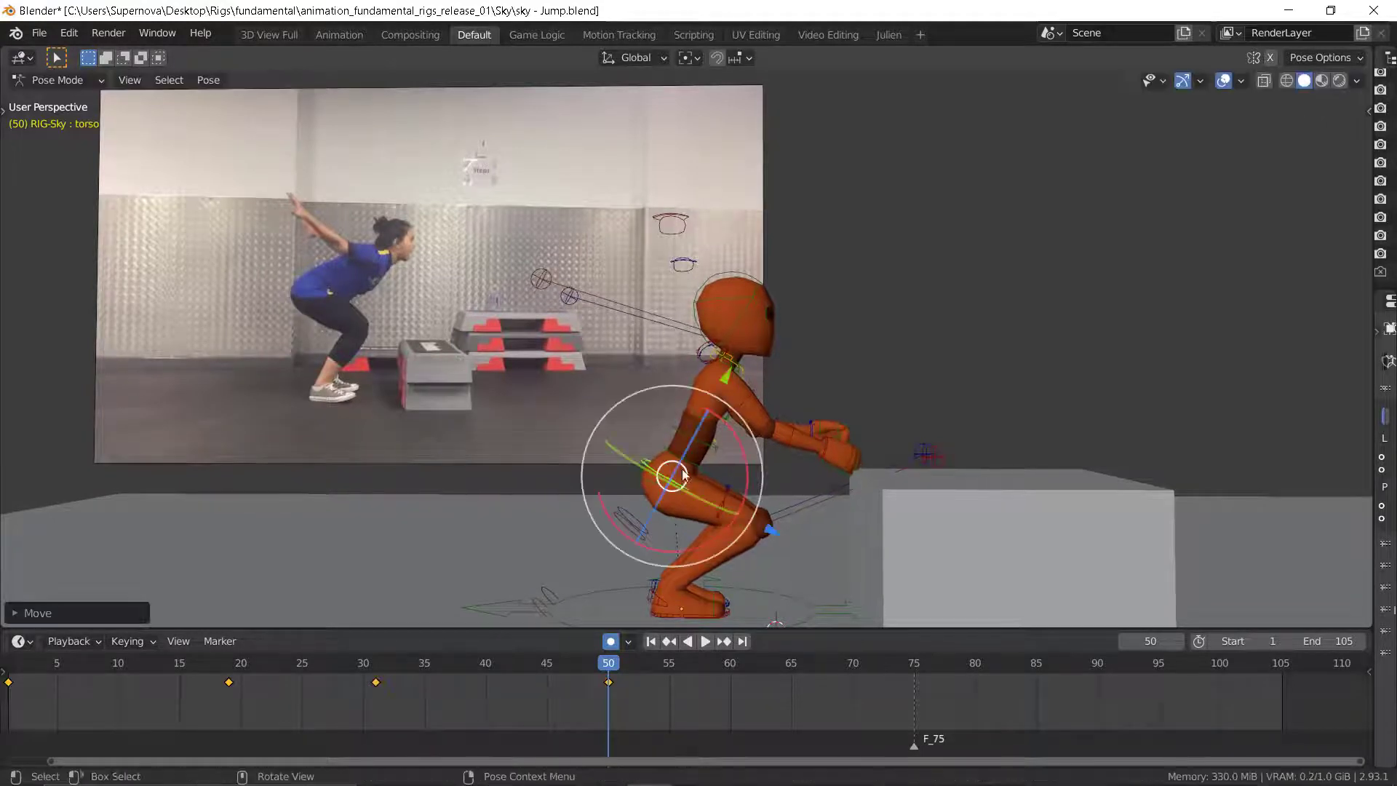
- Swing the right upper arm behind the body and raise the right forearm by about 28° at frame 50
{"action": "left_click", "coordinate": [746, 401]}
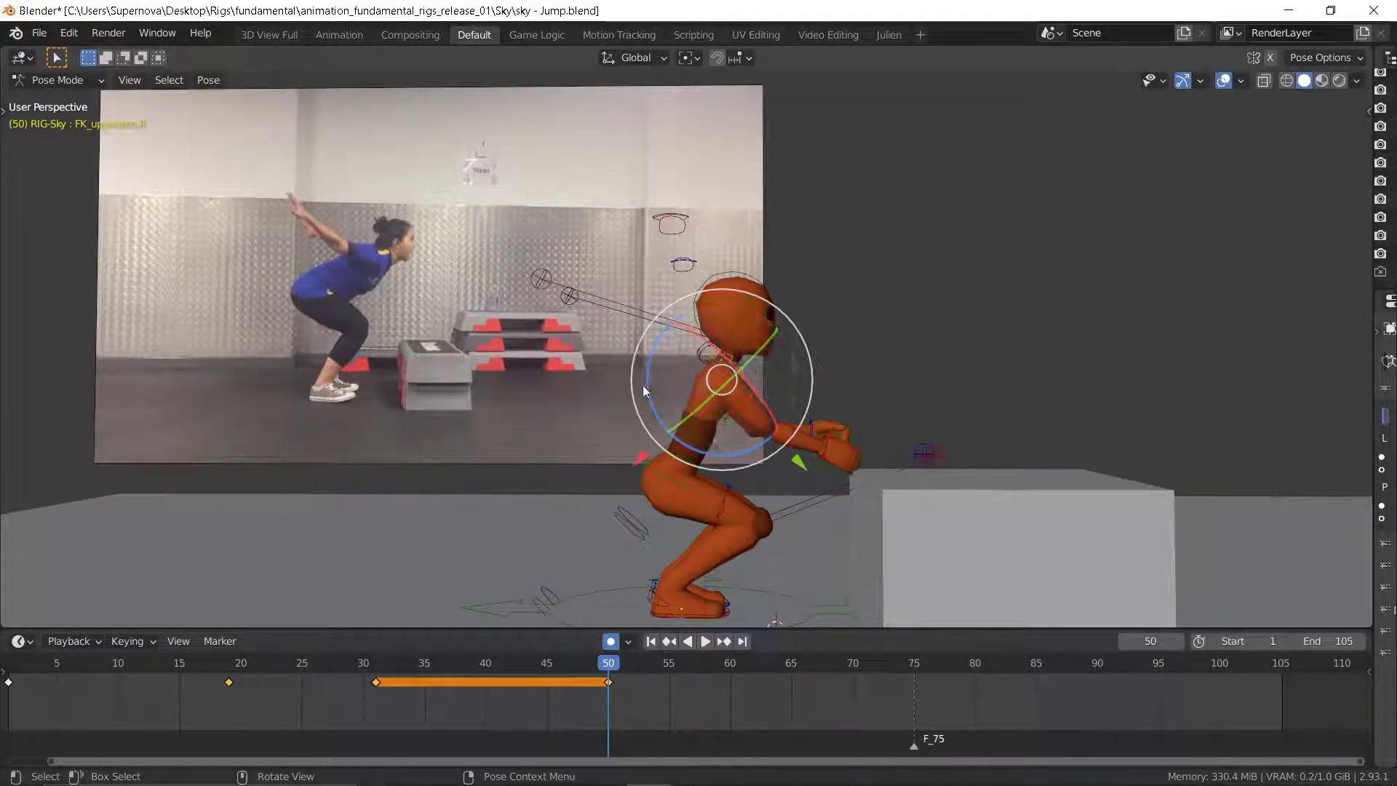
{"action": "key", "text": "r"}
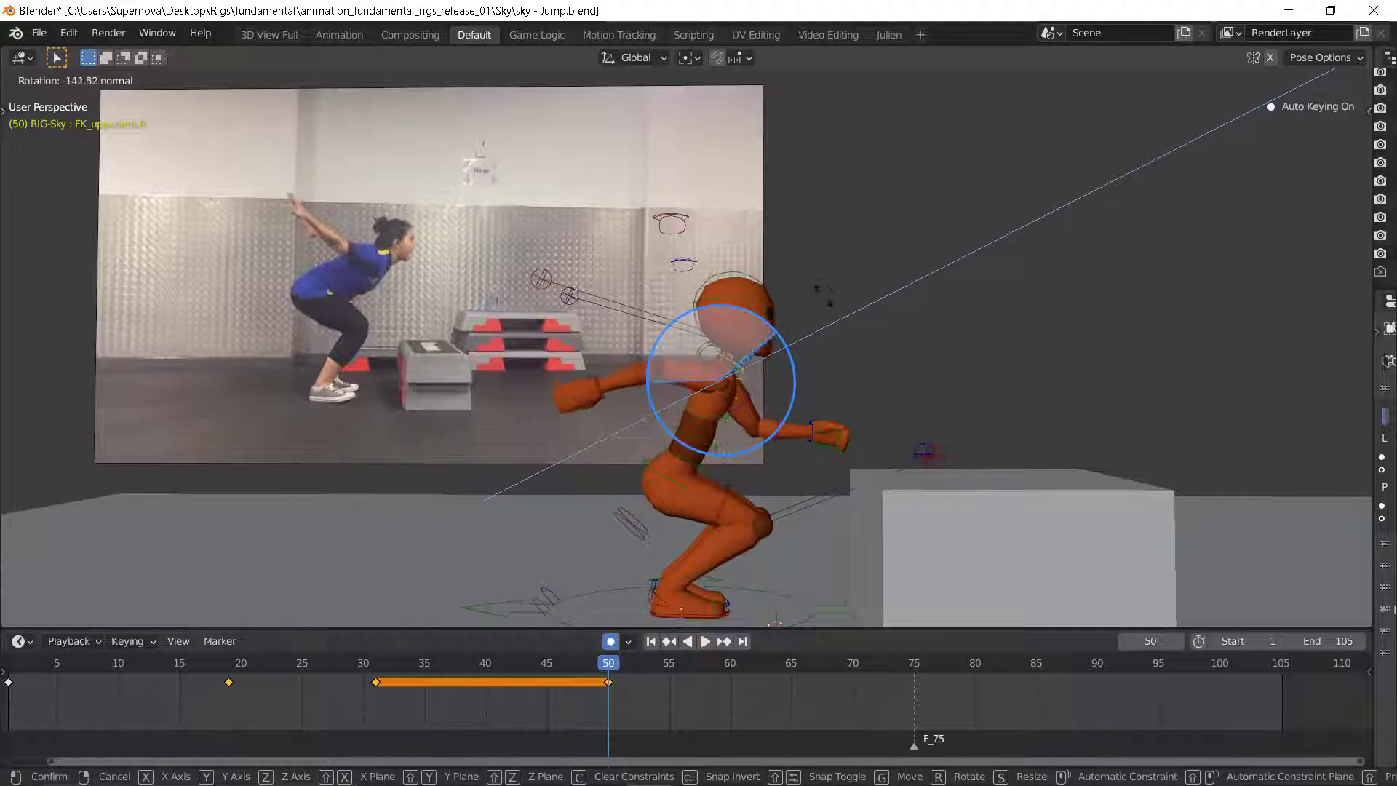
{"action": "left_click", "coordinate": [808, 341]}
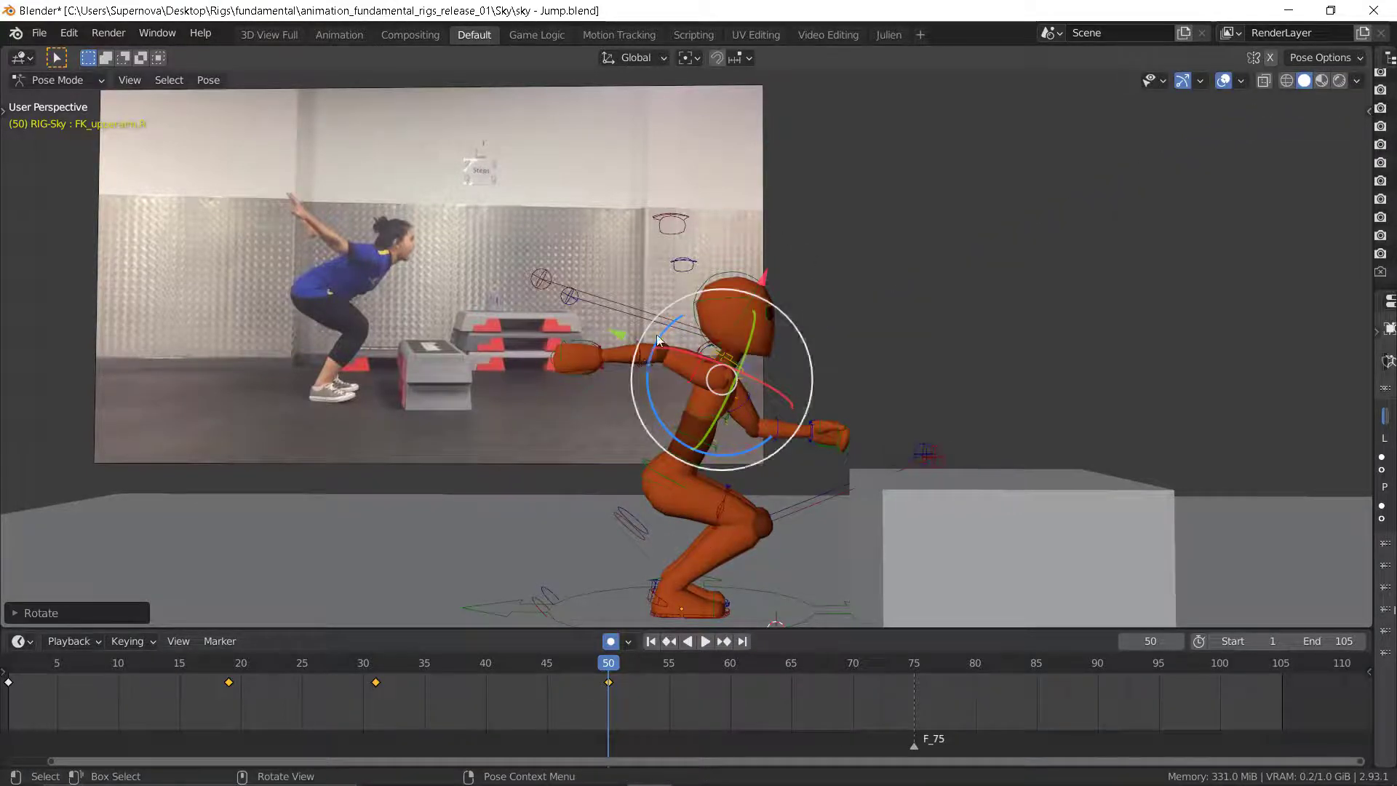
{"action": "left_click", "coordinate": [595, 339]}
{"action": "key", "text": "r"}
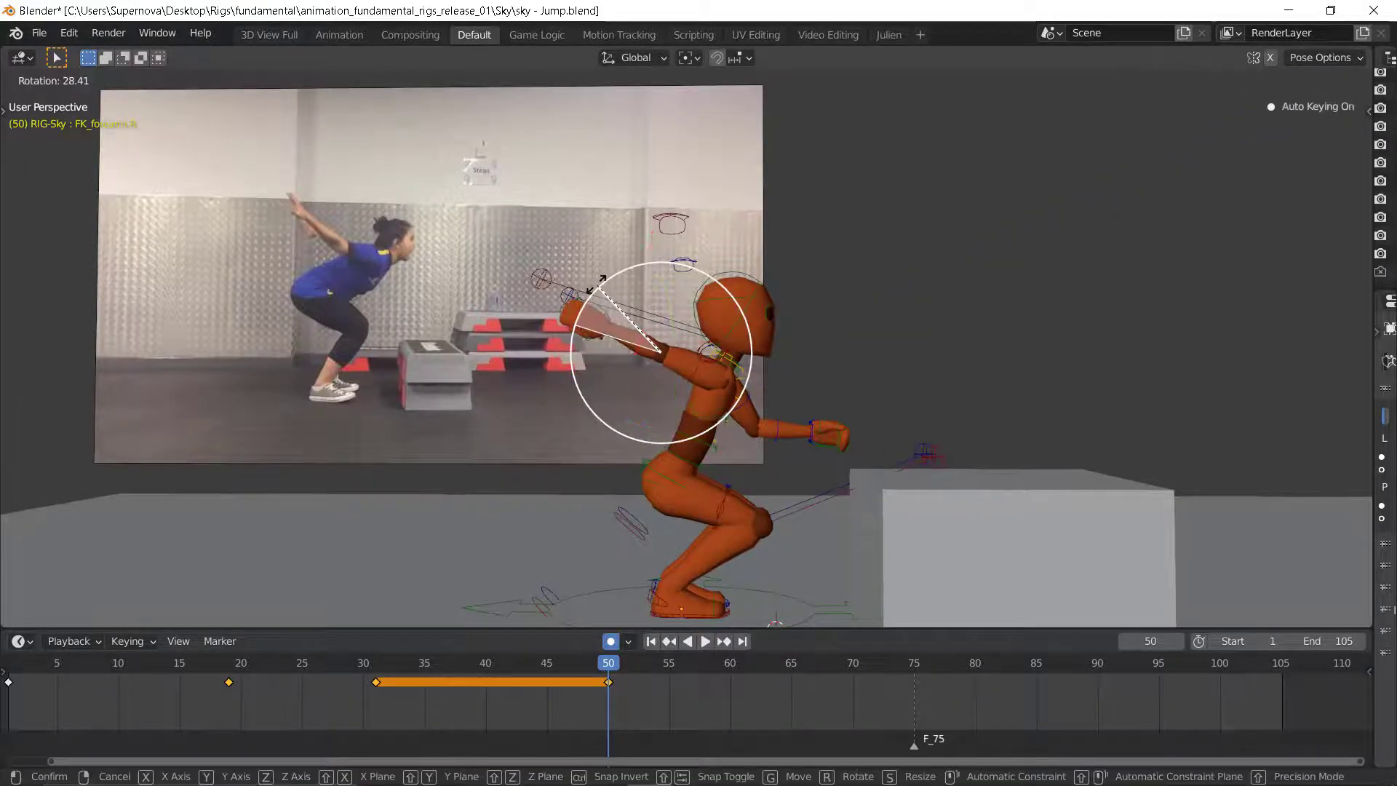
{"action": "left_click", "coordinate": [594, 286]}
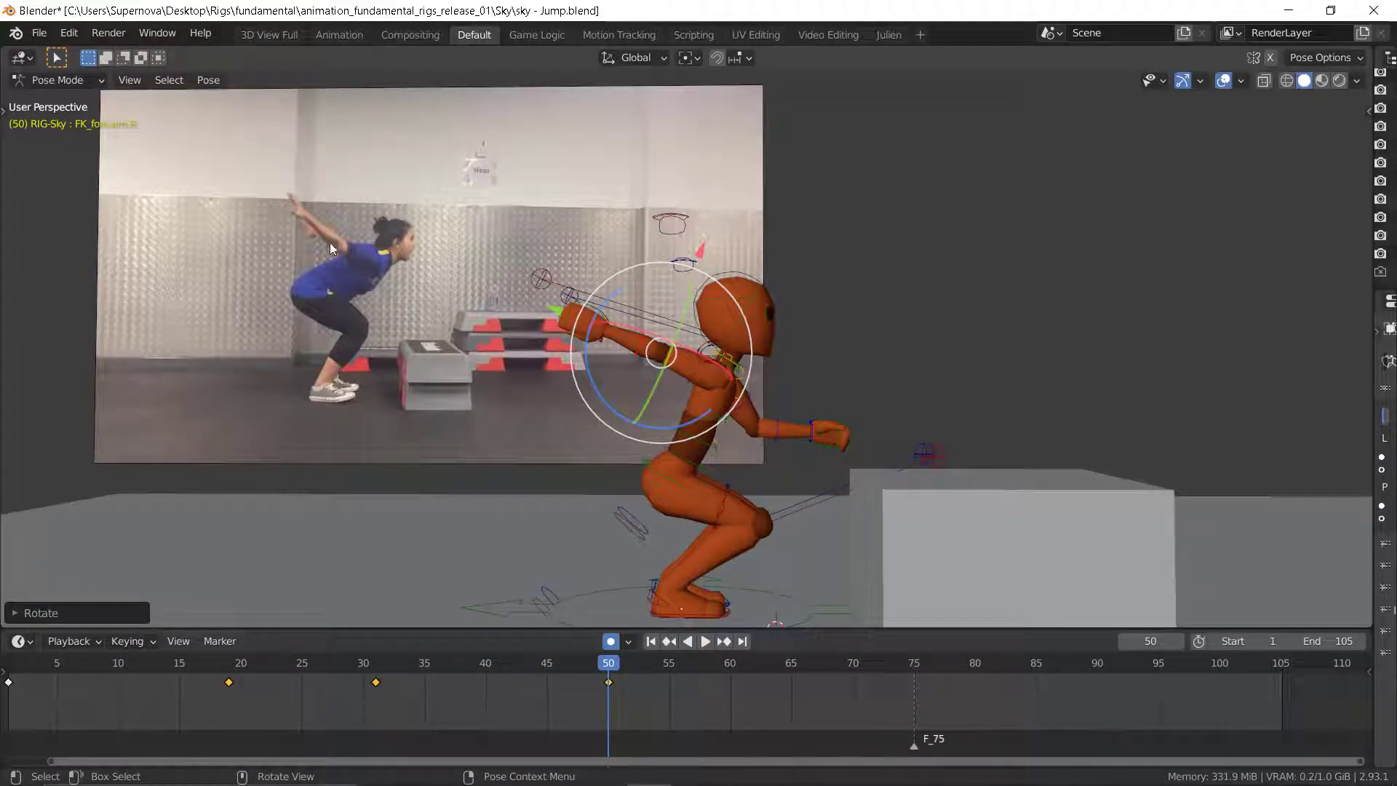
- Rotate the right upper arm slightly outward from the body at frame 50, working from above
{"action": "middle_click_drag", "start_coordinate": [555, 328], "coordinate": [648, 457]}
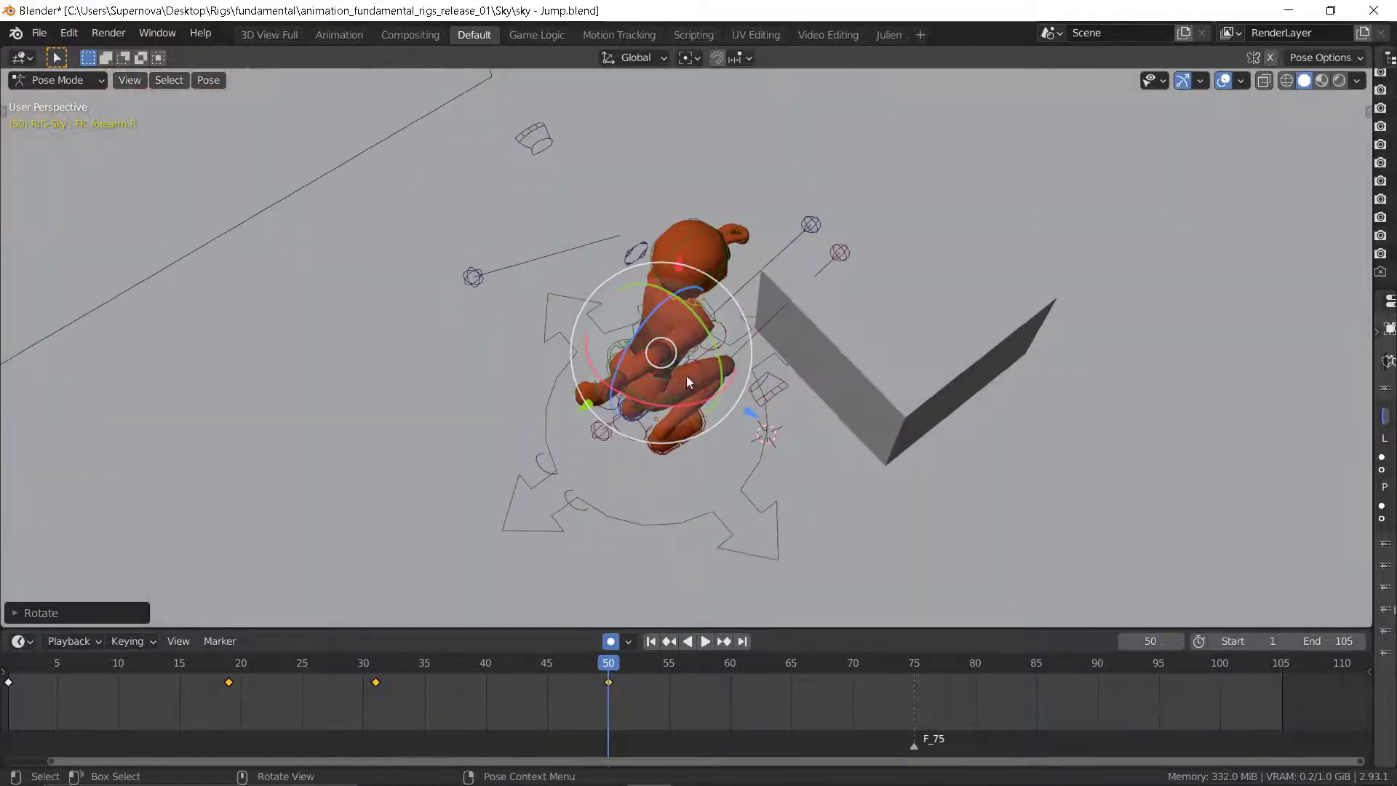
{"action": "left_click", "coordinate": [645, 320]}
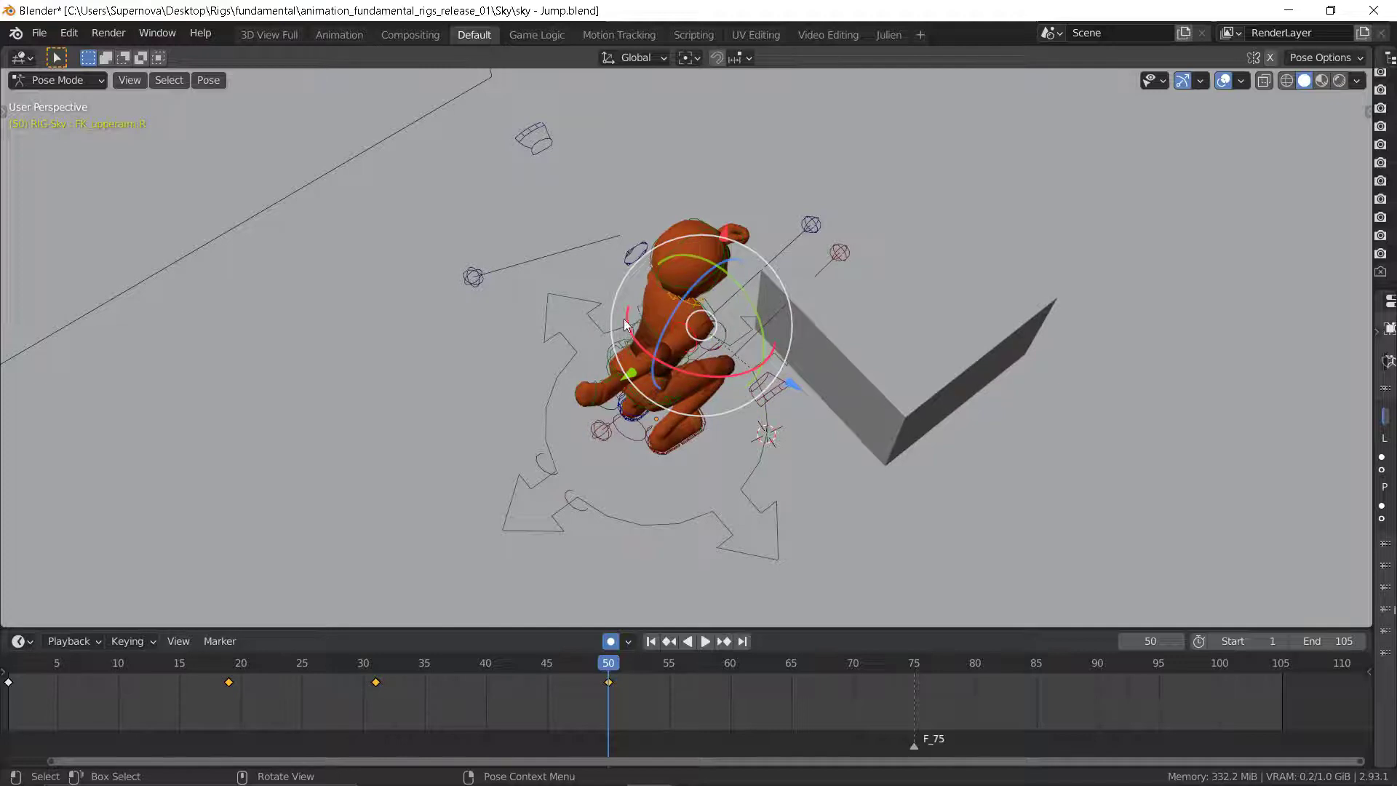
{"action": "left_click_drag", "start_coordinate": [625, 324], "coordinate": [637, 342]}
- Rotate the right shoulder bone backward and slightly upward at frame 50
{"action": "middle_click_drag", "start_coordinate": [814, 376], "coordinate": [661, 320]}
{"action": "left_click", "coordinate": [708, 316]}
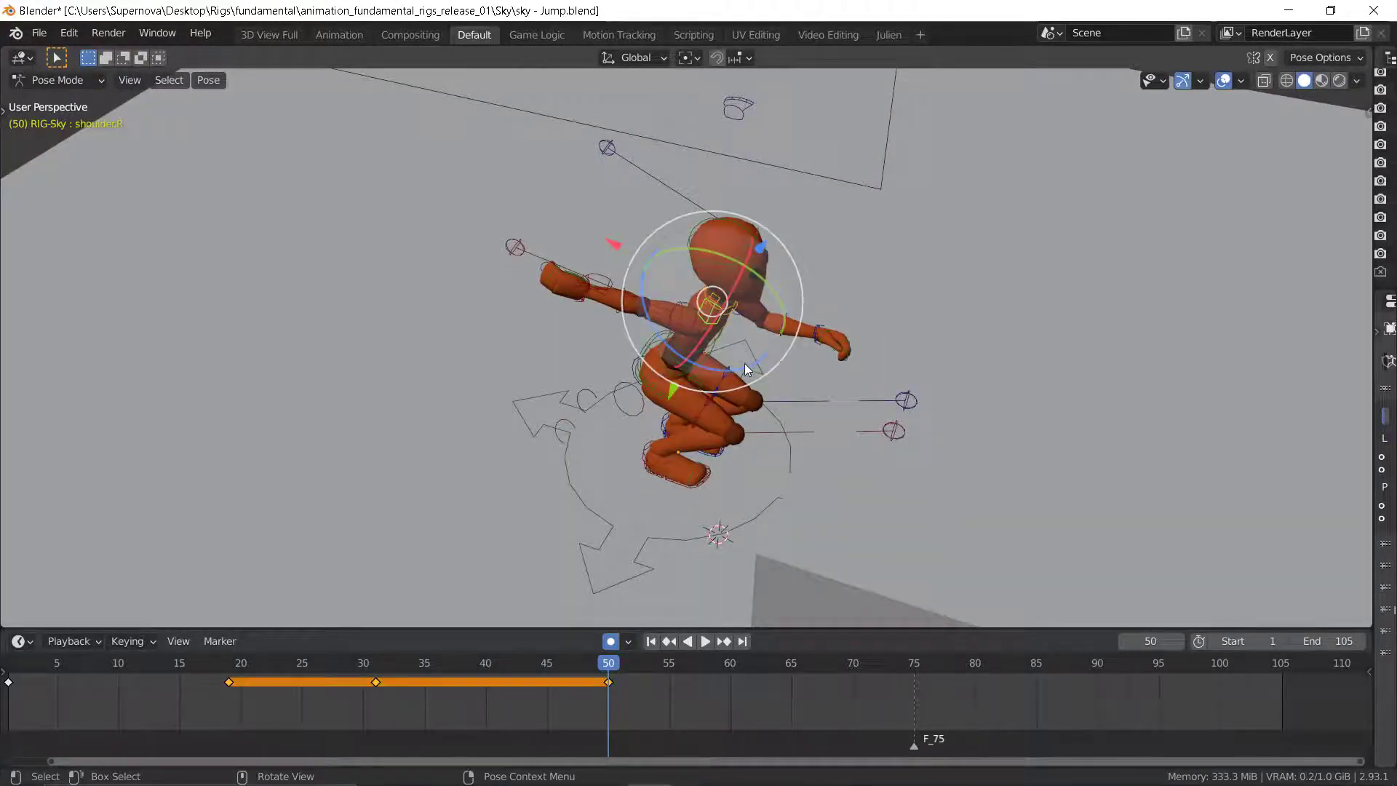
{"action": "left_click_drag", "start_coordinate": [746, 369], "coordinate": [679, 355]}
{"action": "middle_click_drag", "start_coordinate": [680, 355], "coordinate": [582, 303]}
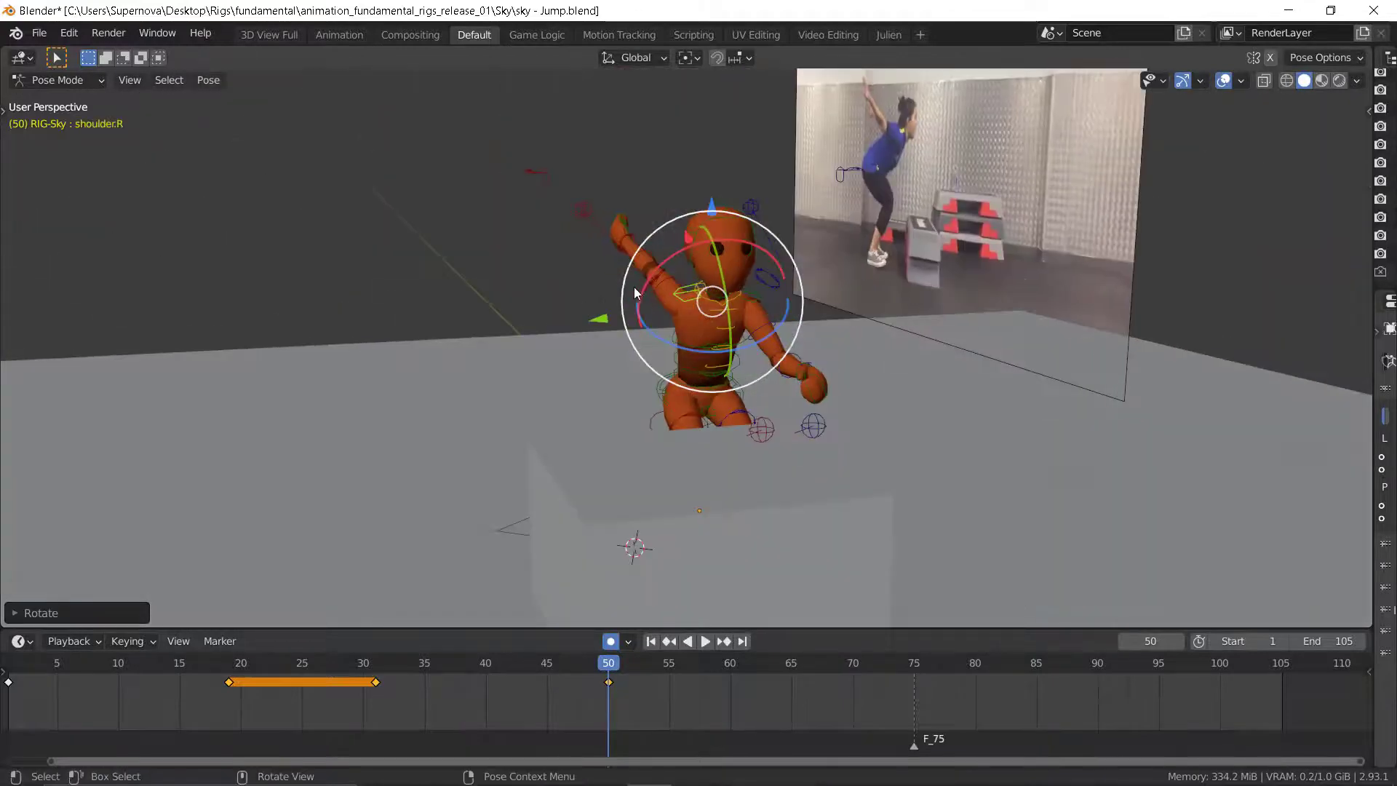
{"action": "left_click_drag", "start_coordinate": [641, 281], "coordinate": [653, 257]}
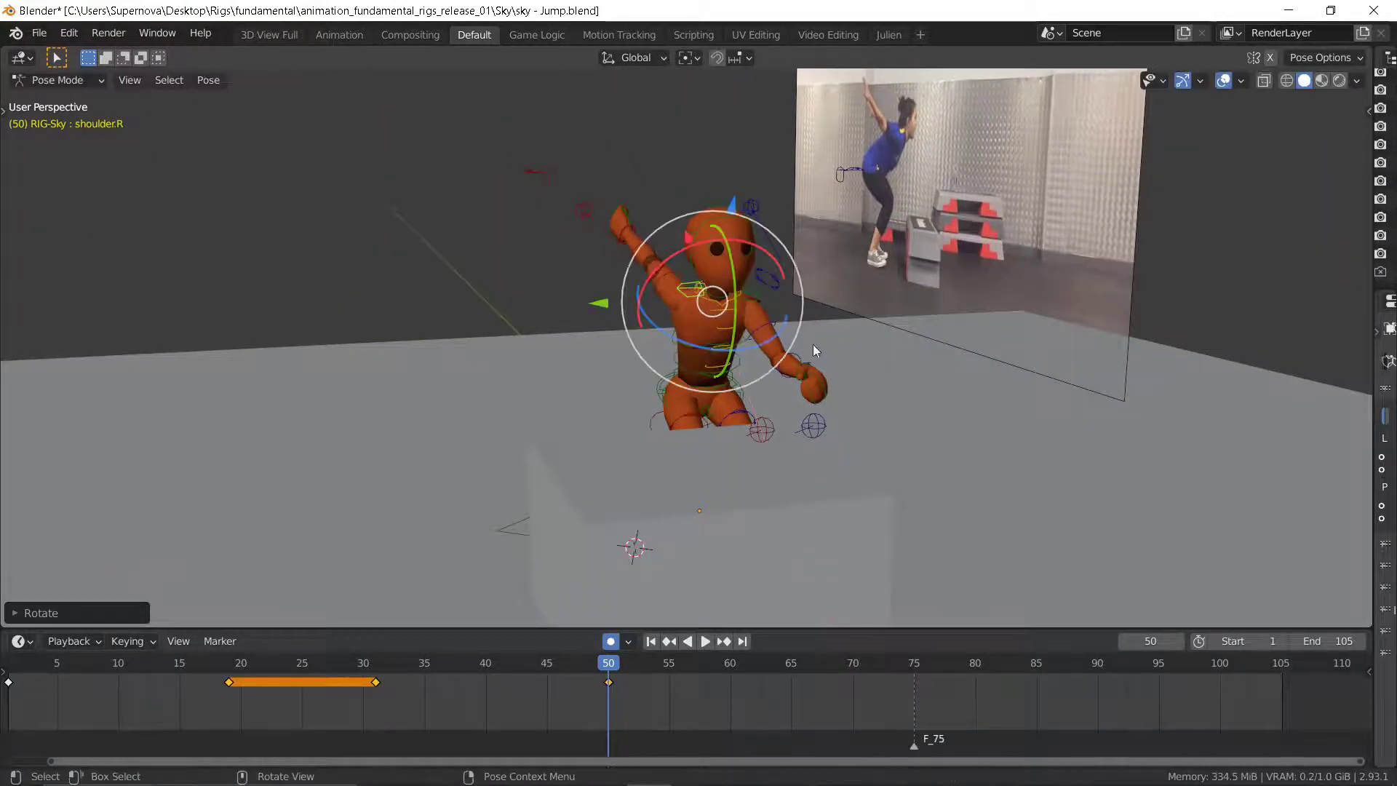
- Swing the left upper arm behind the body and raise the left forearm at frame 50 to match the right arm
{"action": "middle_click_drag", "start_coordinate": [836, 328], "coordinate": [618, 336]}
{"action": "left_click", "coordinate": [722, 304]}
{"action": "middle_click_drag", "start_coordinate": [800, 348], "coordinate": [719, 341]}
{"action": "left_click", "coordinate": [677, 281]}
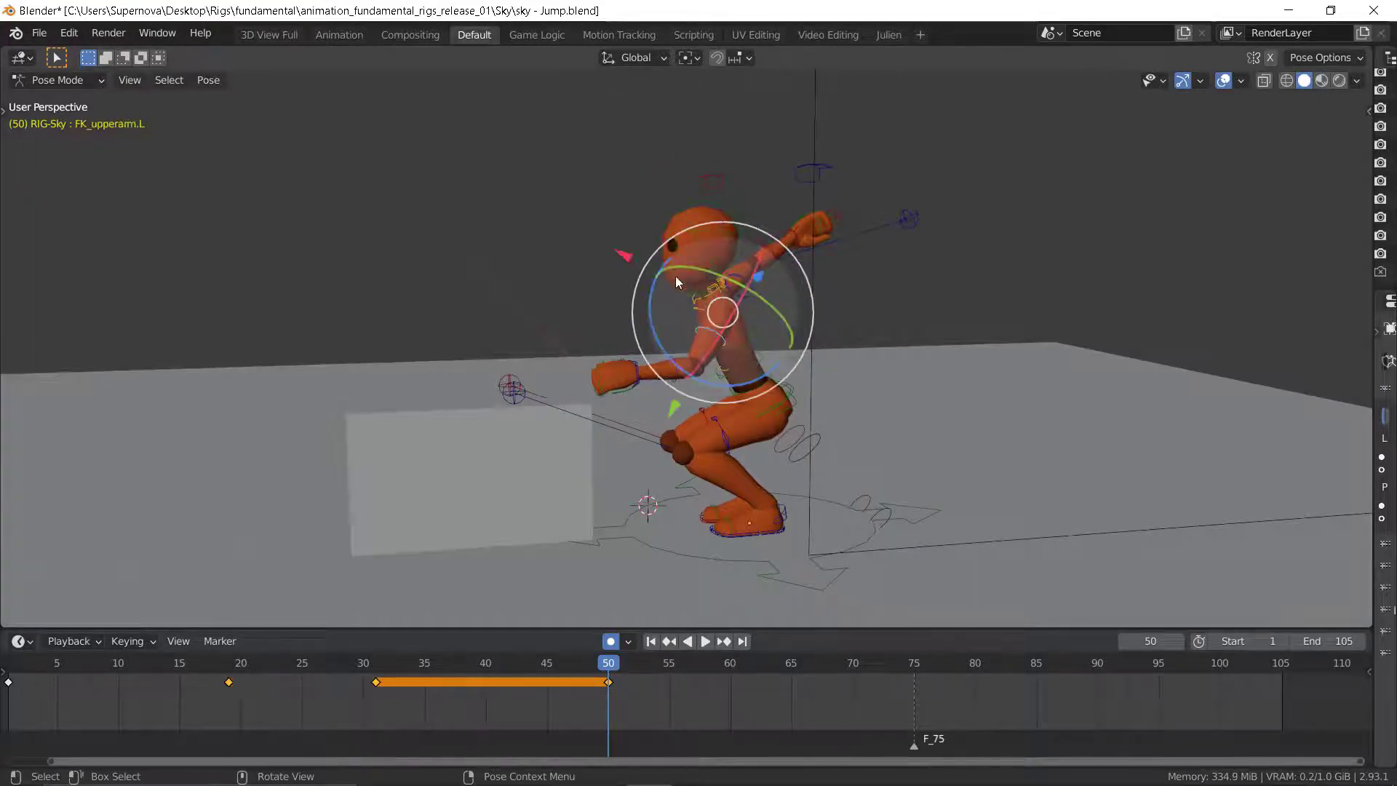
{"action": "left_click_drag", "start_coordinate": [654, 289], "coordinate": [766, 457]}
{"action": "left_click_drag", "start_coordinate": [657, 279], "coordinate": [649, 333]}
{"action": "left_click", "coordinate": [793, 287]}
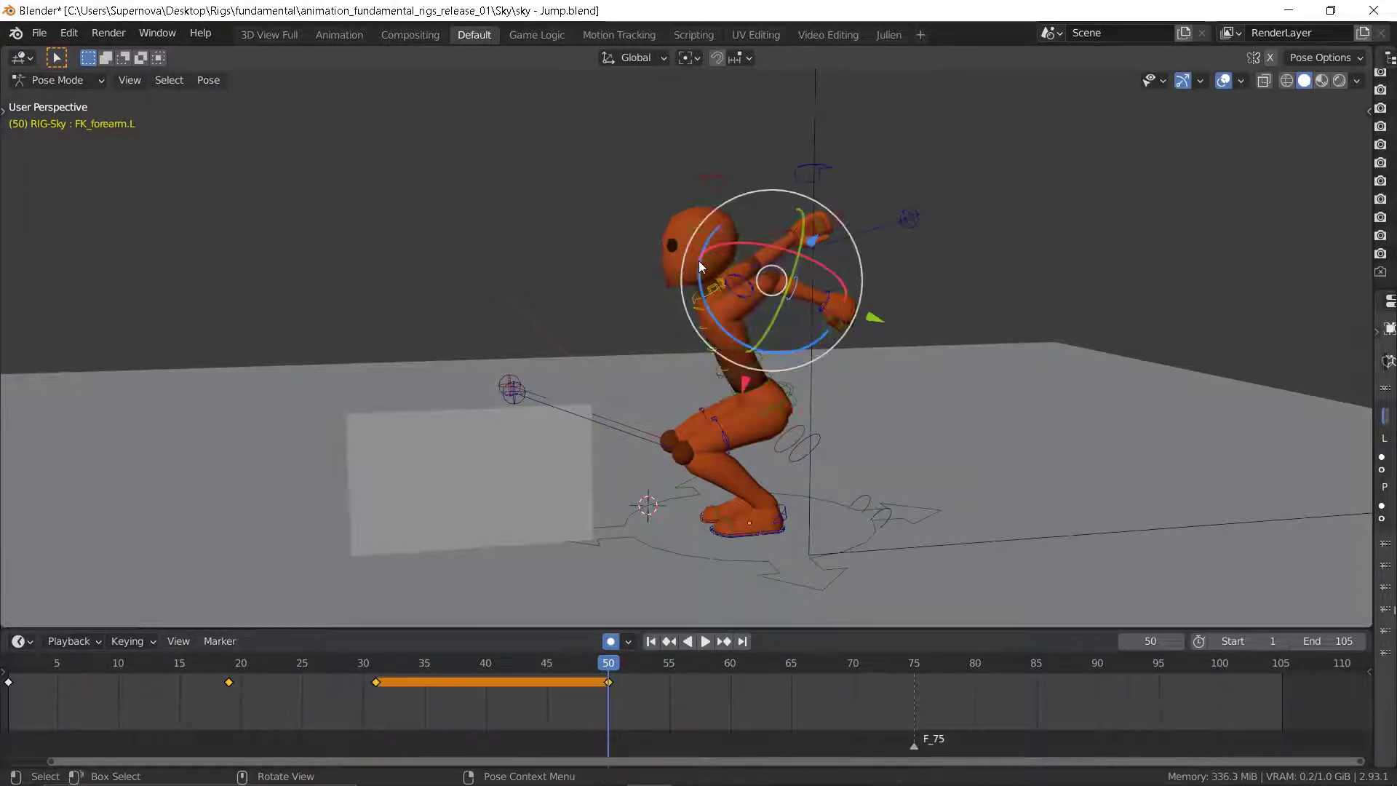
{"action": "left_click_drag", "start_coordinate": [699, 260], "coordinate": [720, 240]}
{"action": "left_click_drag", "start_coordinate": [692, 290], "coordinate": [762, 358]}
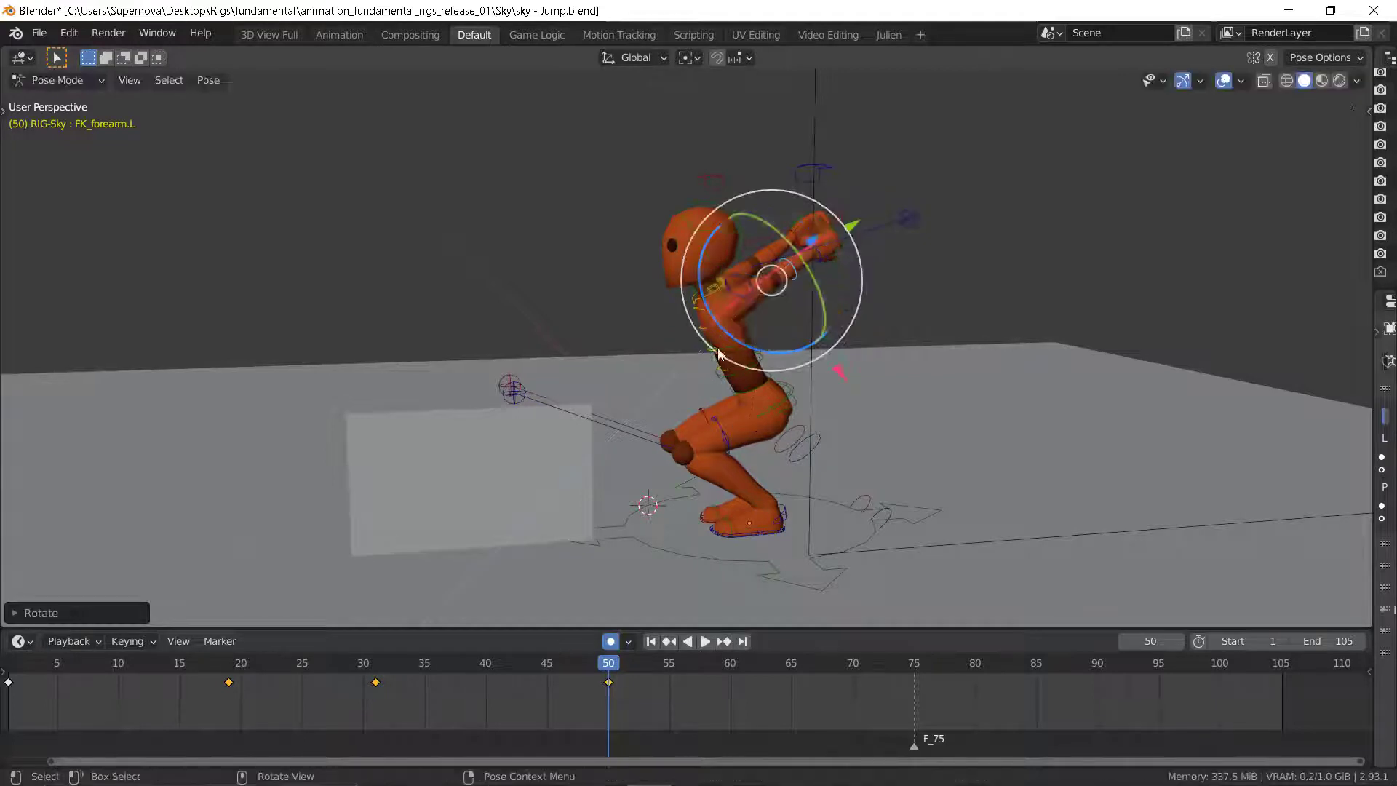
- Rotate the left shoulder bone backward at frame 50 so it follows the raised arm
{"action": "middle_click_drag", "start_coordinate": [681, 304], "coordinate": [776, 294]}
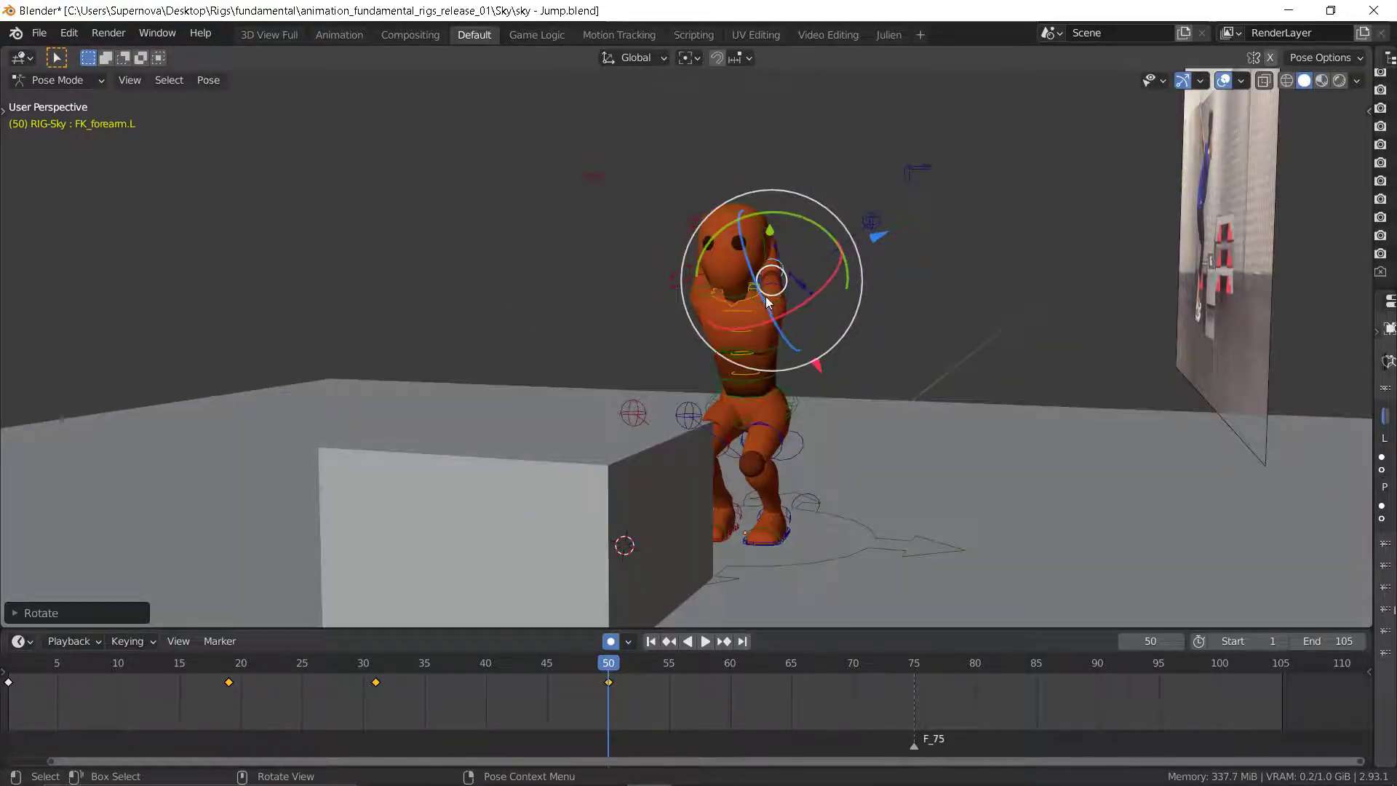
{"action": "left_click", "coordinate": [763, 295]}
{"action": "key", "text": "r"}
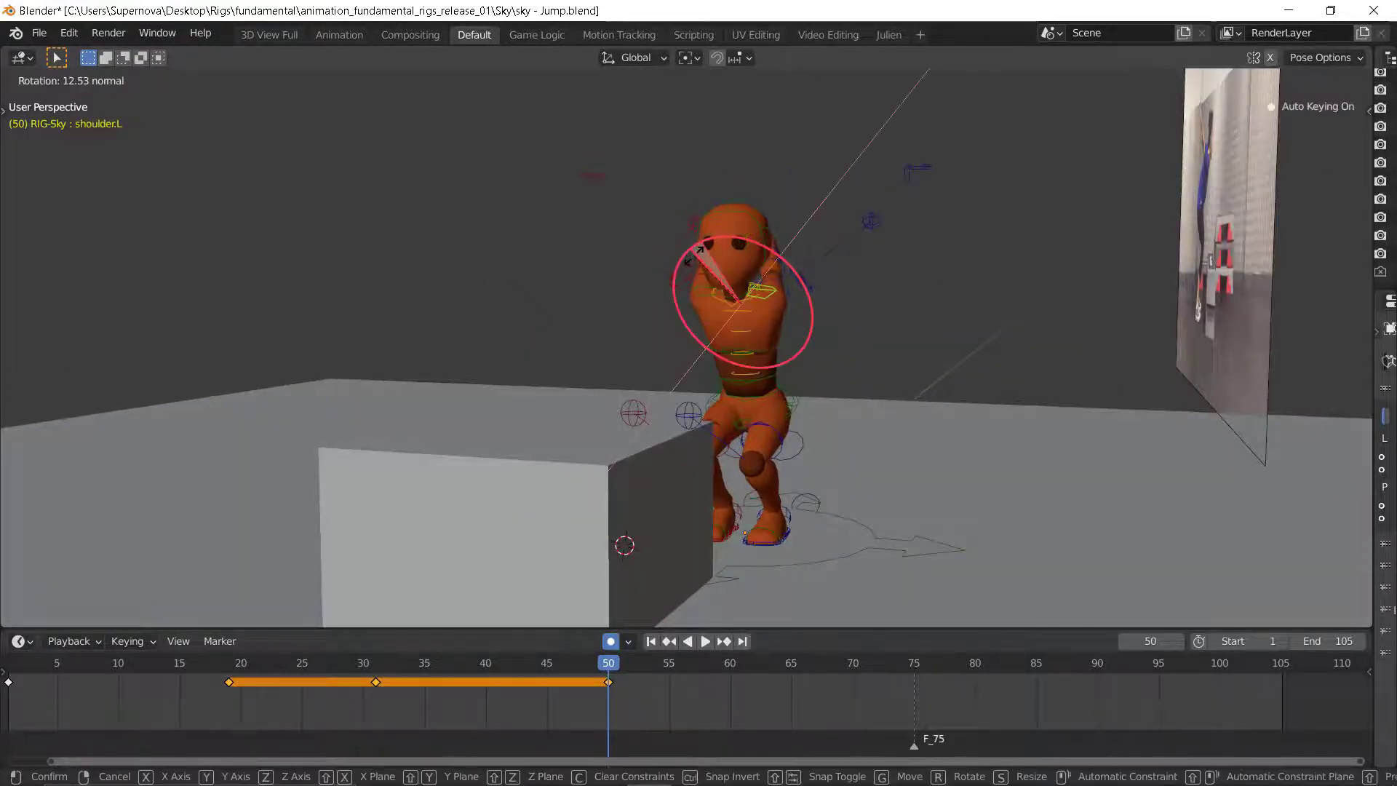
{"action": "left_click", "coordinate": [695, 251]}
- Step back and forth through the keyframes at 1, 19, 31 and 50 to compare the poses with the video reference
{"action": "middle_click_drag", "start_coordinate": [492, 329], "coordinate": [732, 329]}
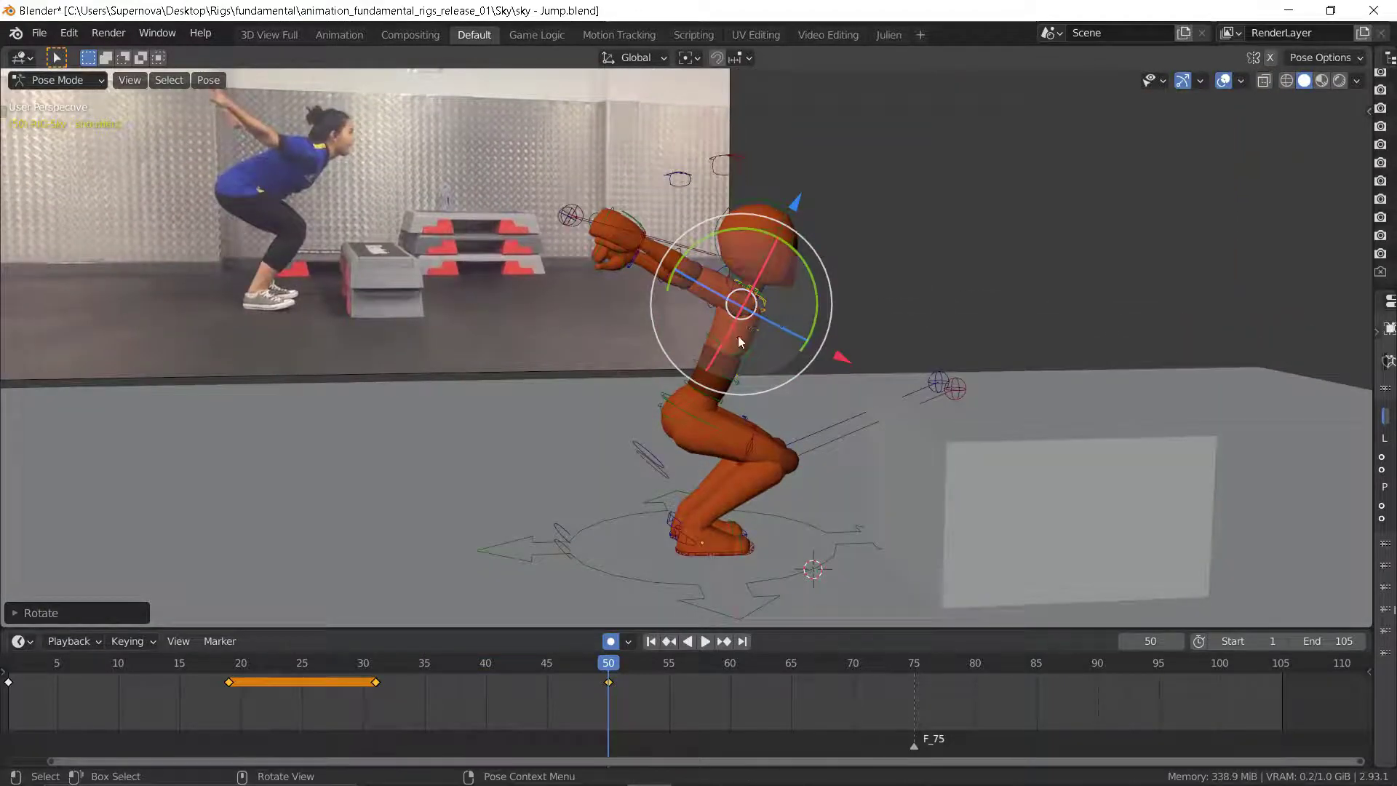
{"action": "key", "text": "Down"}
{"action": "key", "text": "Down"}
{"action": "key", "text": "Down"}
{"action": "key", "text": "Down"}
{"action": "key", "text": "Up"}
{"action": "scroll", "coordinate": [617, 433], "scroll_direction": "down", "scroll_amount": 5}
{"action": "key", "text": "Up"}
{"action": "key", "text": "Up"}
{"action": "key", "text": "Down"}
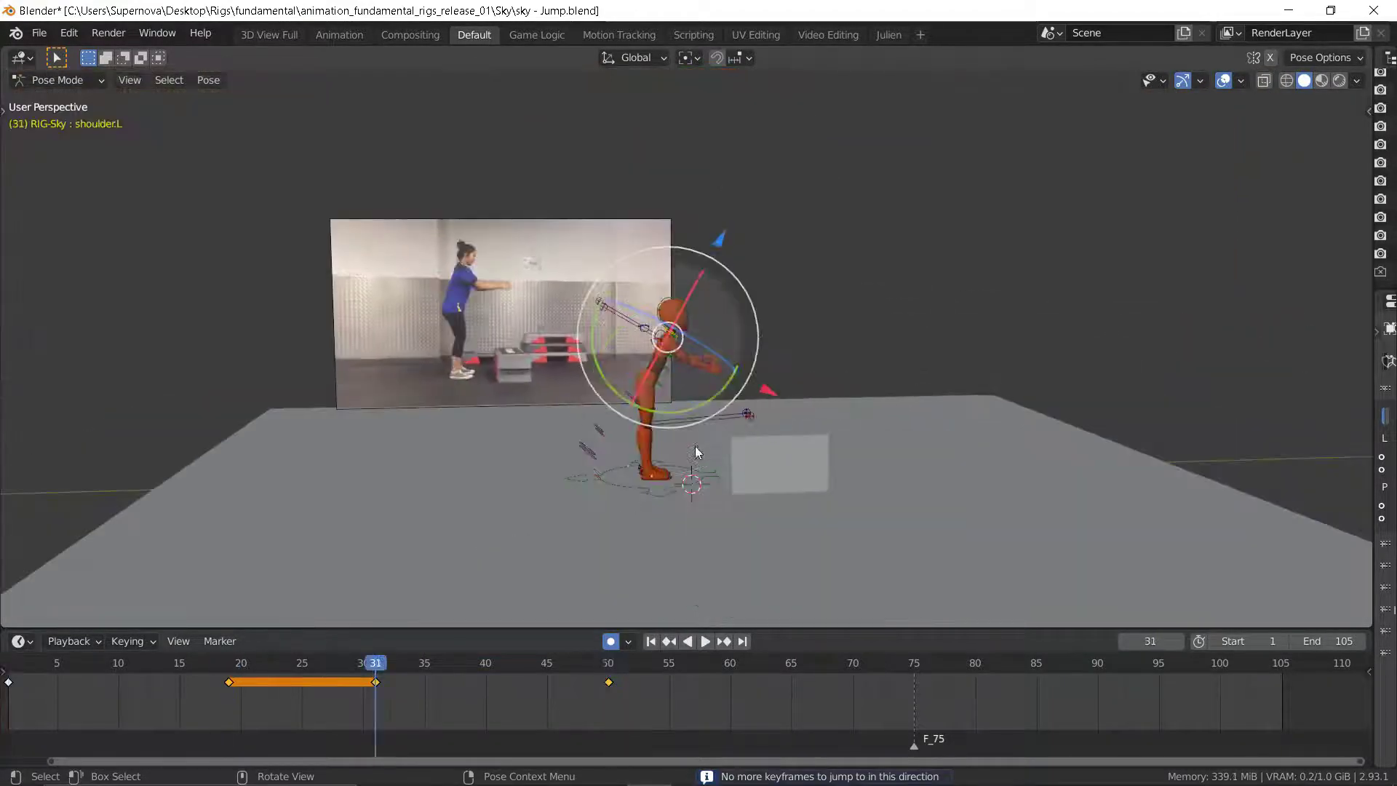
{"action": "key", "text": "Down"}
{"action": "key", "text": "Down"}
{"action": "key", "text": "Up"}
{"action": "key", "text": "Up"}
{"action": "key", "text": "Up"}
{"action": "scroll", "coordinate": [690, 408], "scroll_direction": "up", "scroll_amount": 5}
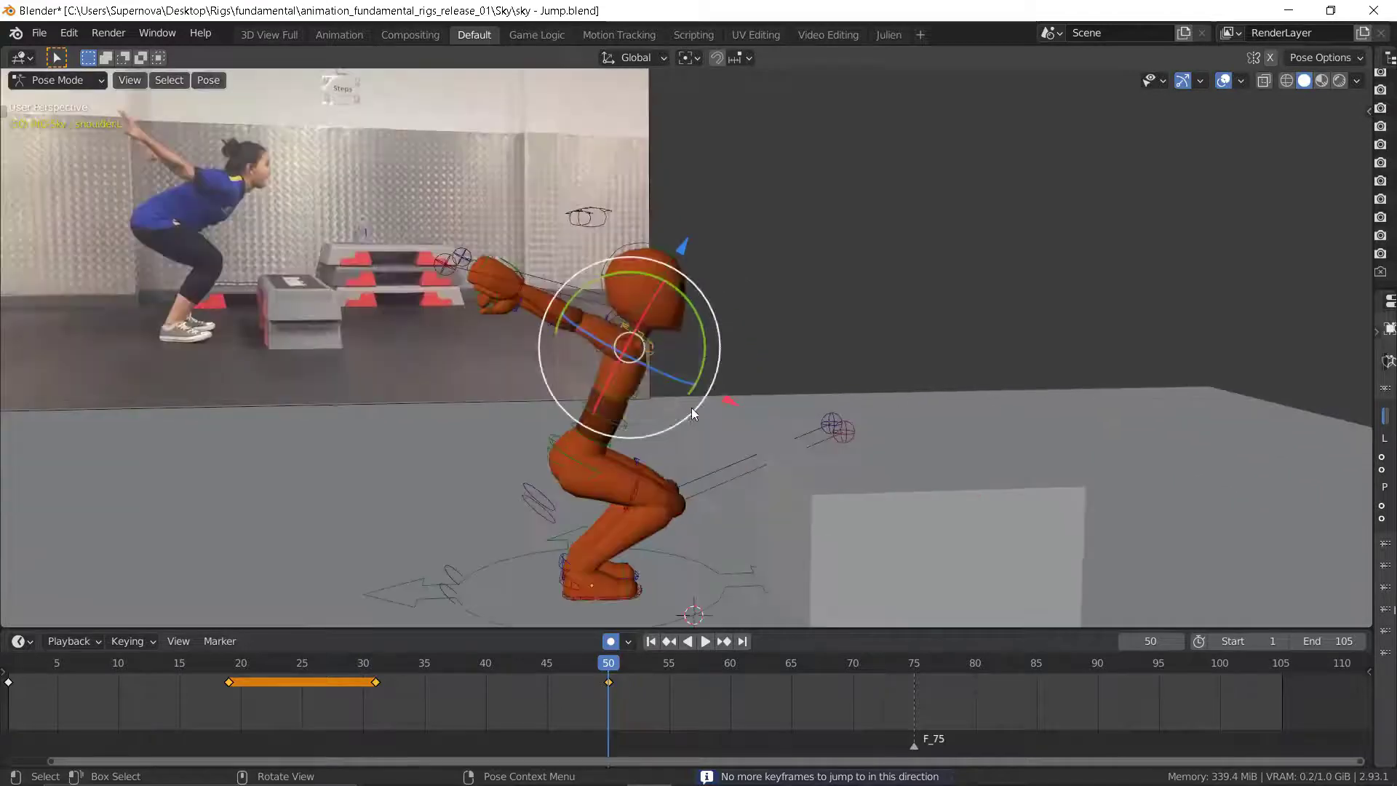
{"action": "key", "text": "Down"}
{"action": "key", "text": "Down"}
{"action": "key", "text": "Up"}
{"action": "scroll", "coordinate": [627, 422], "scroll_direction": "down", "scroll_amount": 2}
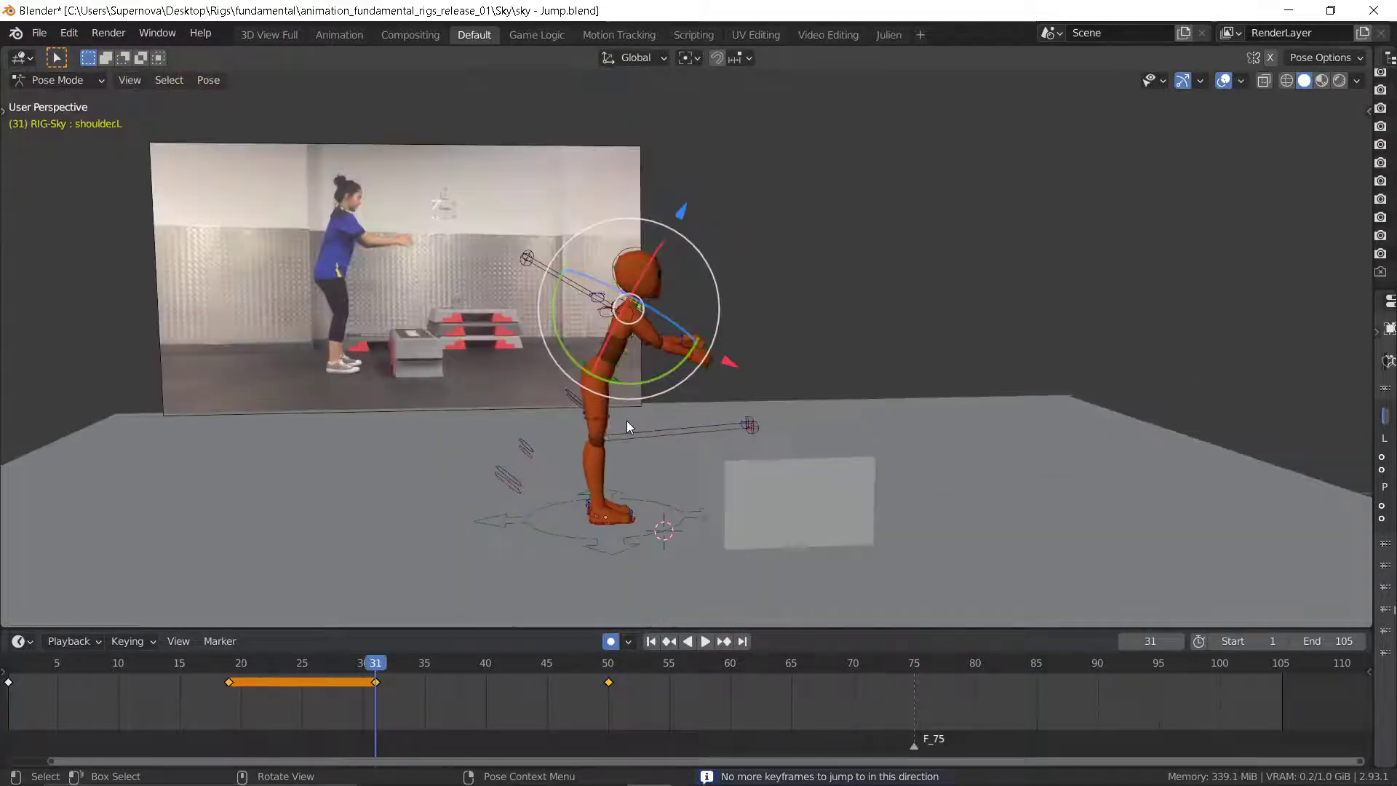
{"action": "key", "text": "Up"}
{"action": "key", "text": "Down"}
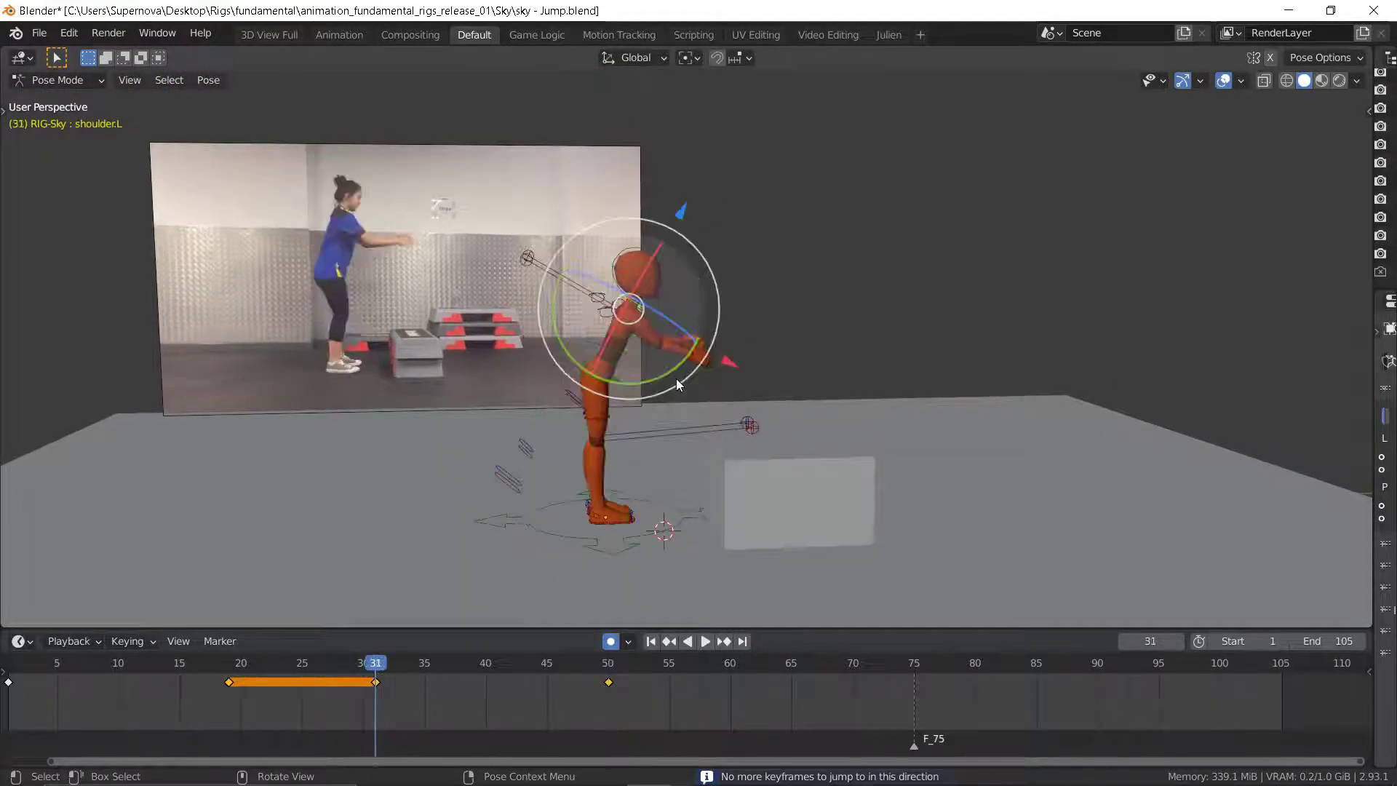
- Tilt the neck bone forward and rotate the head bone downward at frame 31
{"action": "scroll", "coordinate": [646, 322], "scroll_direction": "up", "scroll_amount": 3}
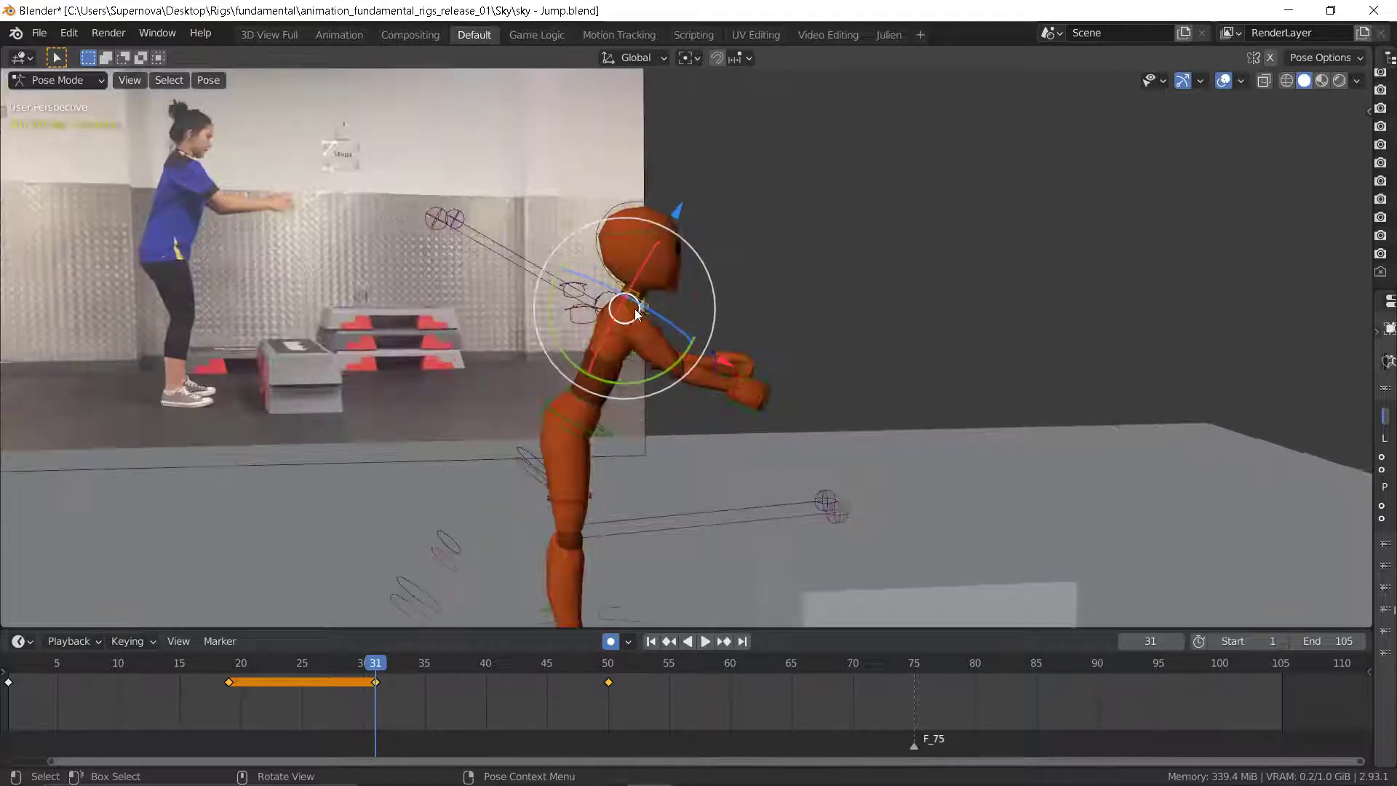
{"action": "left_click", "coordinate": [639, 296]}
{"action": "middle_click_drag", "start_coordinate": [737, 303], "coordinate": [672, 288]}
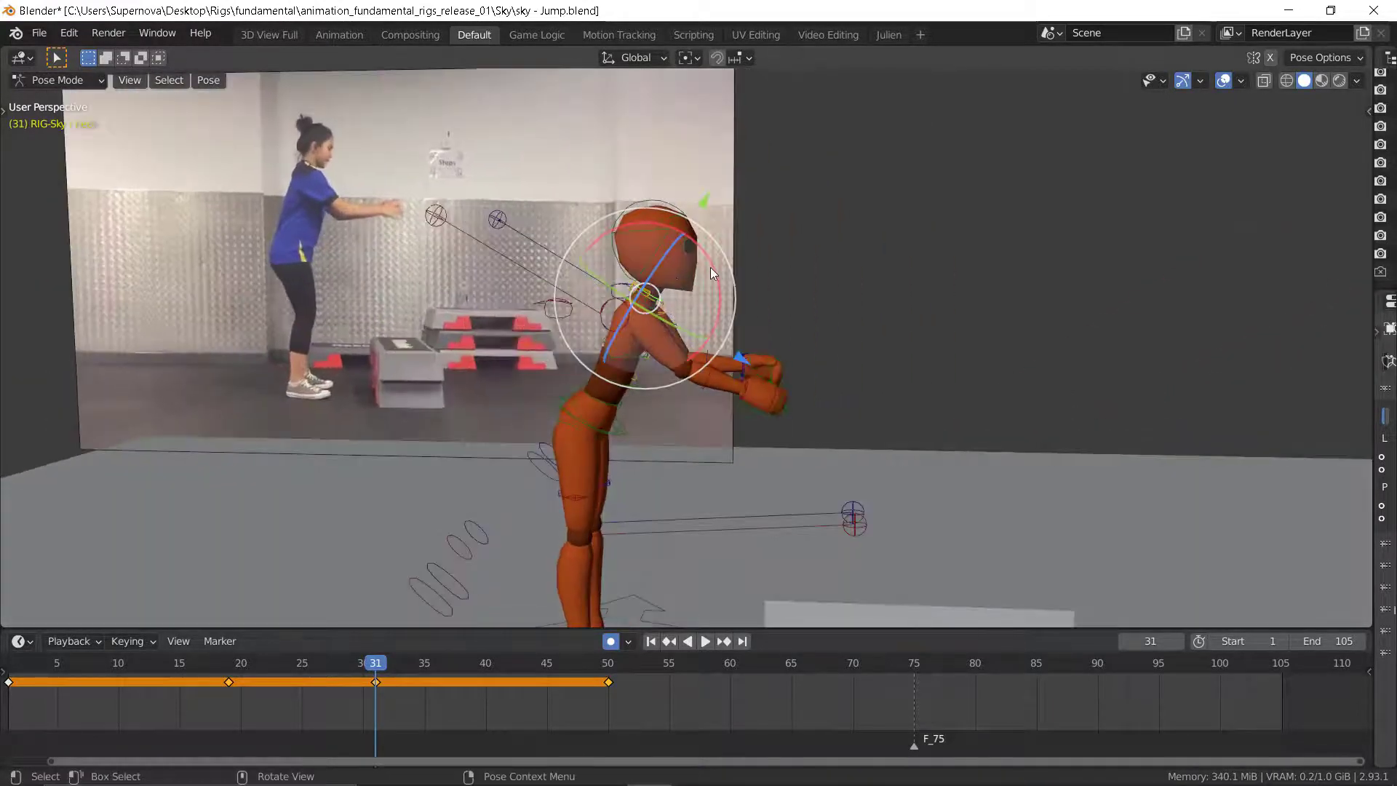
{"action": "left_click_drag", "start_coordinate": [719, 266], "coordinate": [727, 295]}
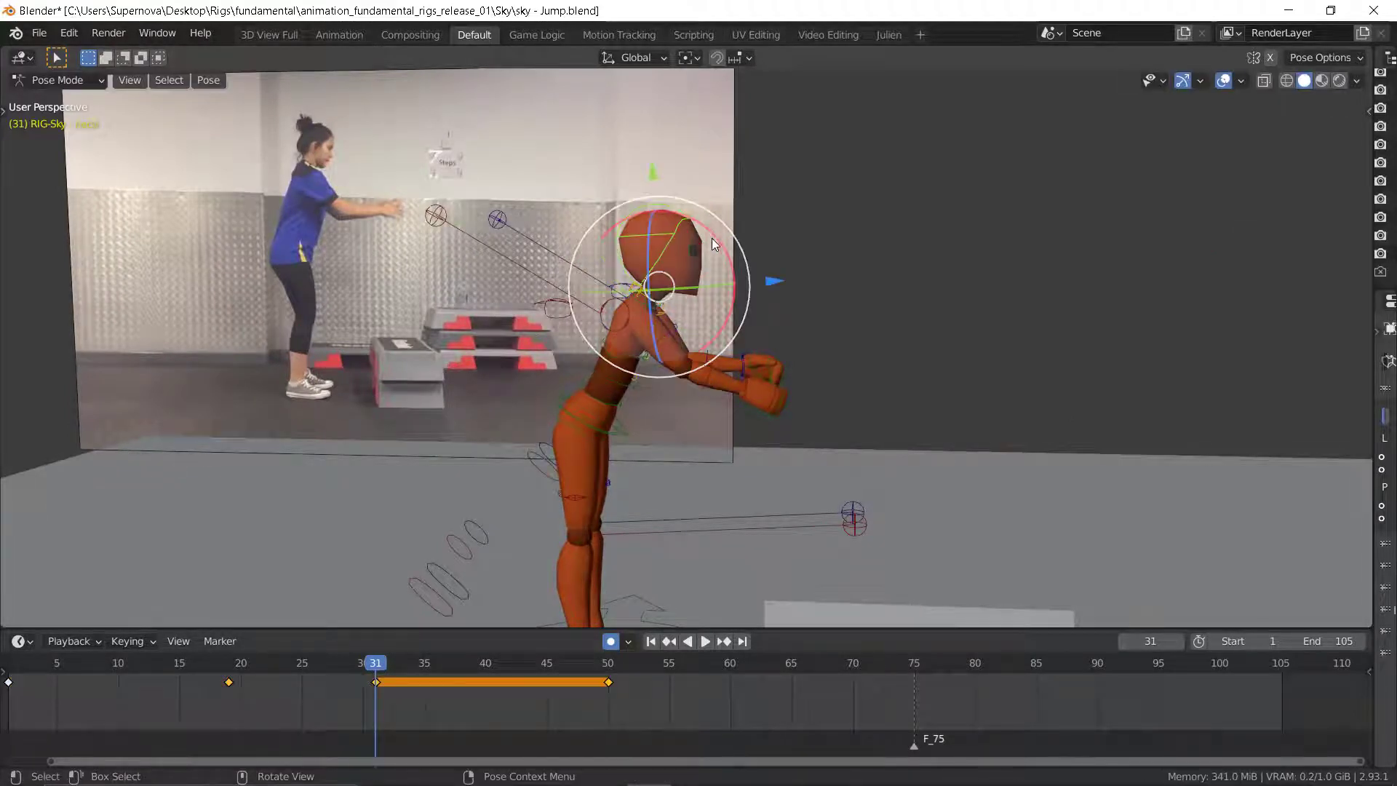
{"action": "left_click_drag", "start_coordinate": [712, 238], "coordinate": [736, 262]}
- Check the head tilt across the existing keyframes against the reference, ending at frame 50
{"action": "key", "text": "Down"}
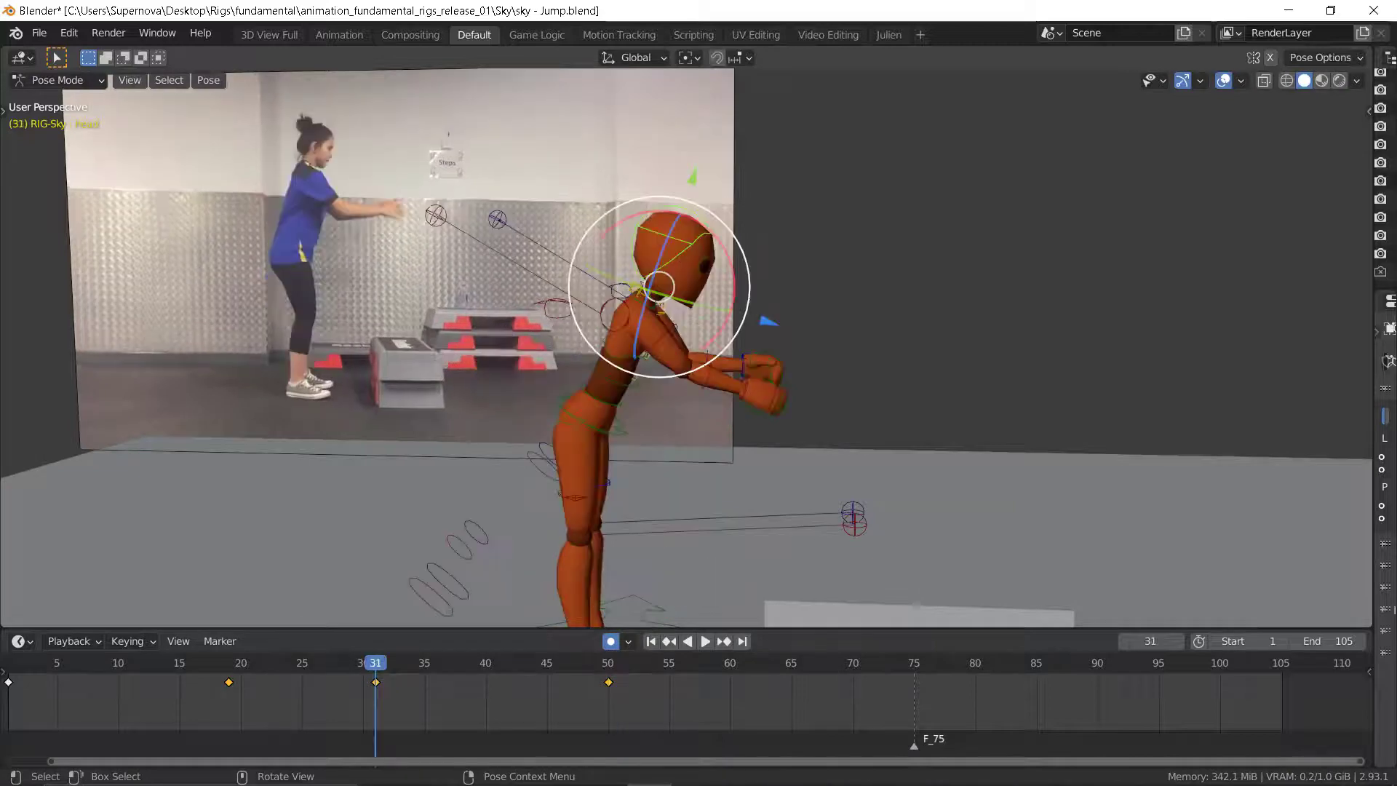
{"action": "key", "text": "Down"}
{"action": "key", "text": "Up"}
{"action": "key", "text": "Up"}
{"action": "key", "text": "Up"}
{"action": "key", "text": "Down"}
{"action": "key", "text": "Down"}
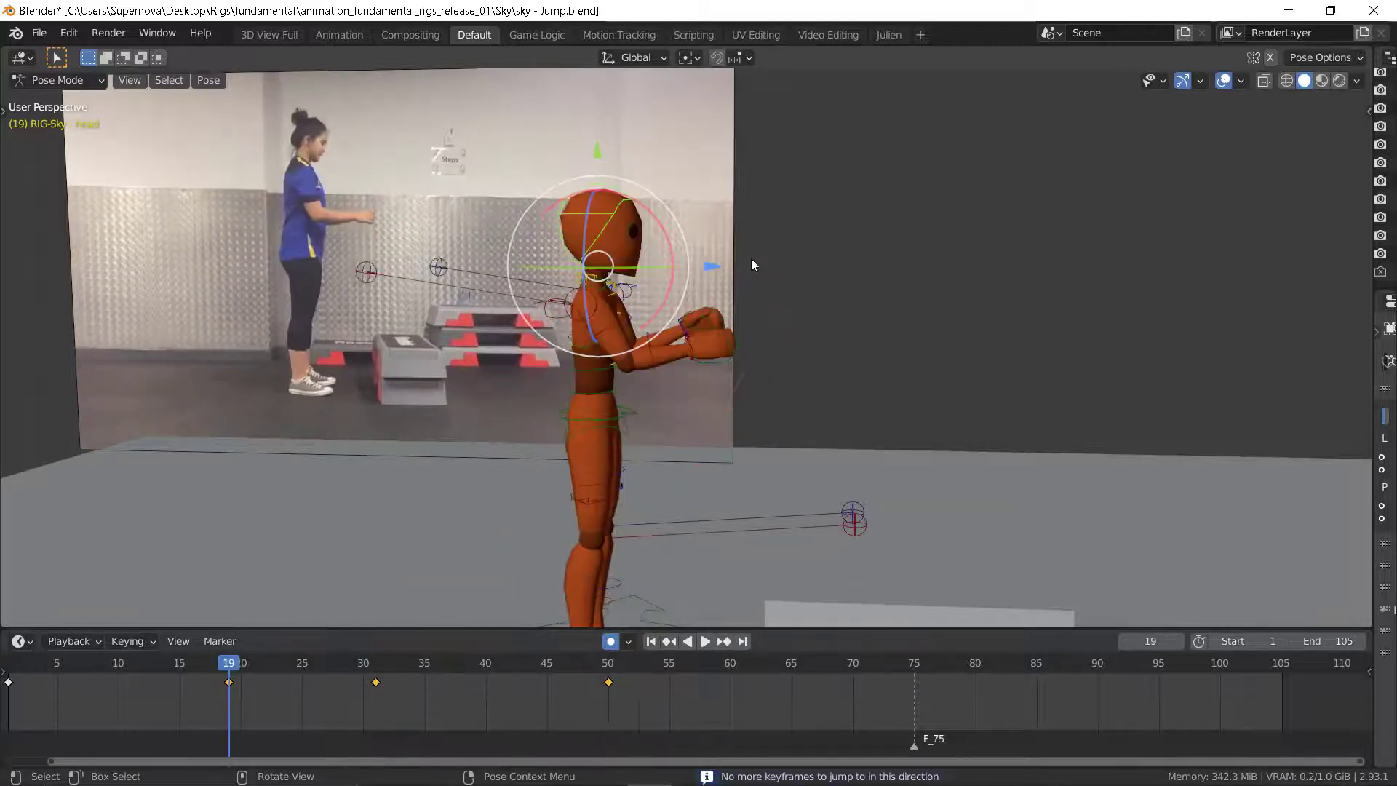
{"action": "key", "text": "Up"}
{"action": "key", "text": "Up"}
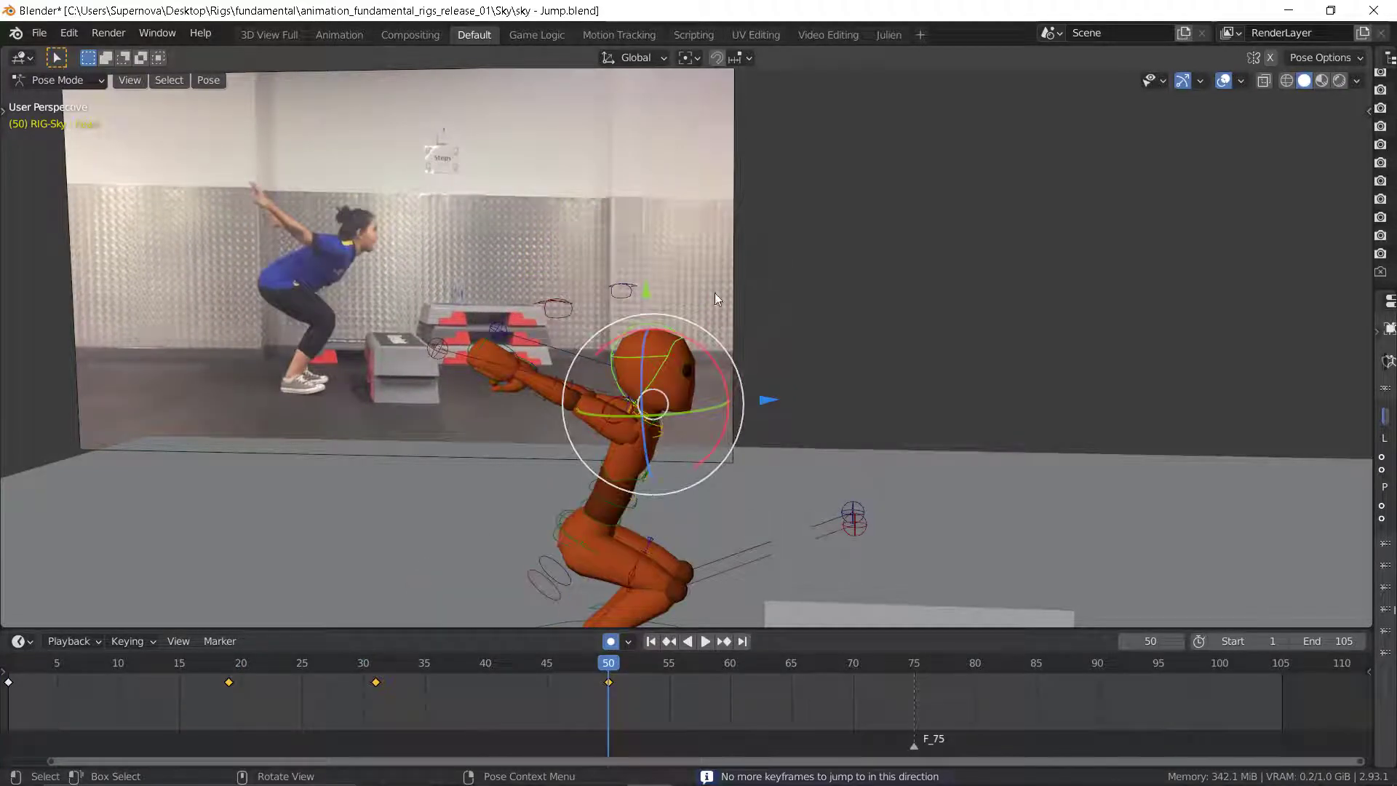
- Bend the chest and lower spine bones forward at frame 50 so the crouching torso leans like the reference
{"action": "middle_click_drag", "start_coordinate": [652, 461], "coordinate": [600, 520]}
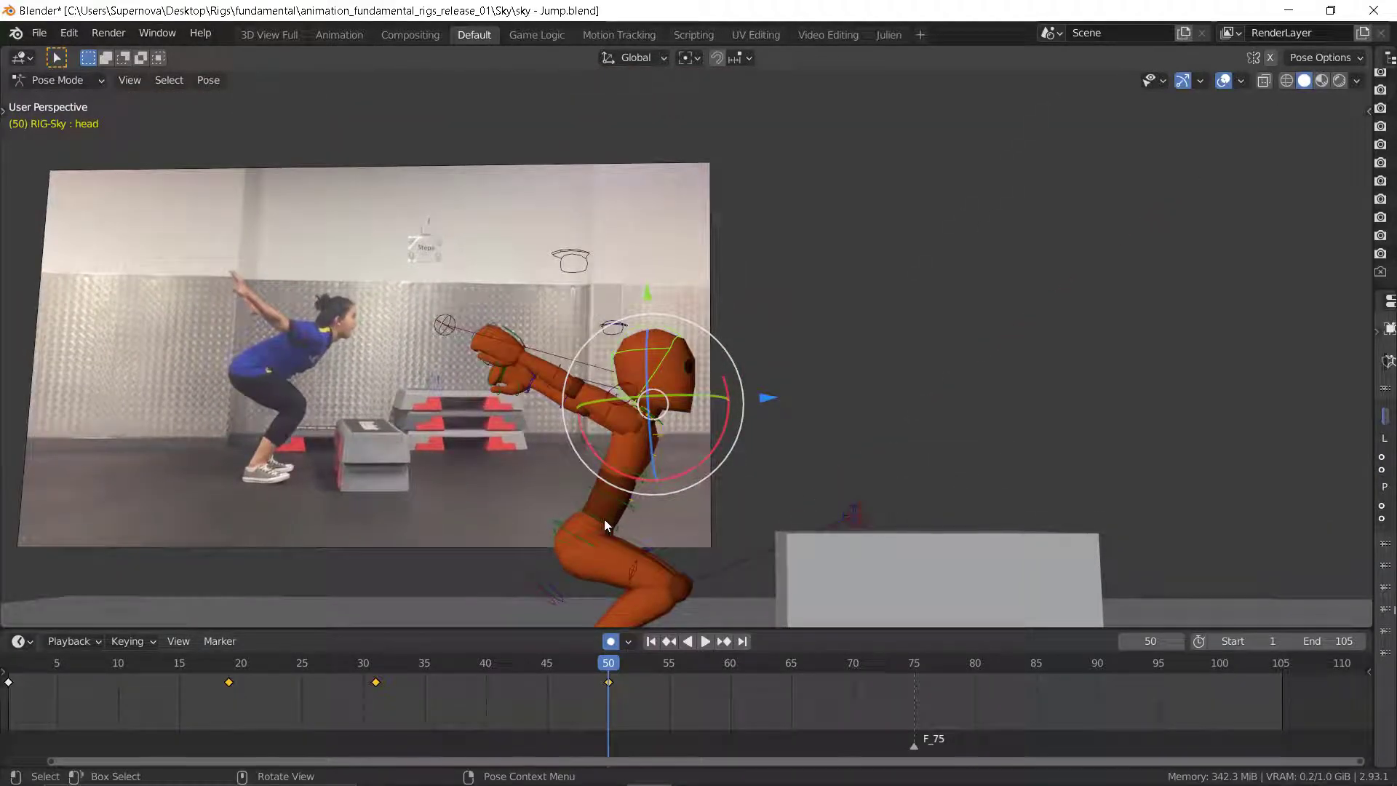
{"action": "left_click", "coordinate": [604, 518]}
{"action": "left_click_drag", "start_coordinate": [662, 481], "coordinate": [632, 504]}
{"action": "left_click", "coordinate": [618, 500]}
{"action": "left_click", "coordinate": [648, 478]}
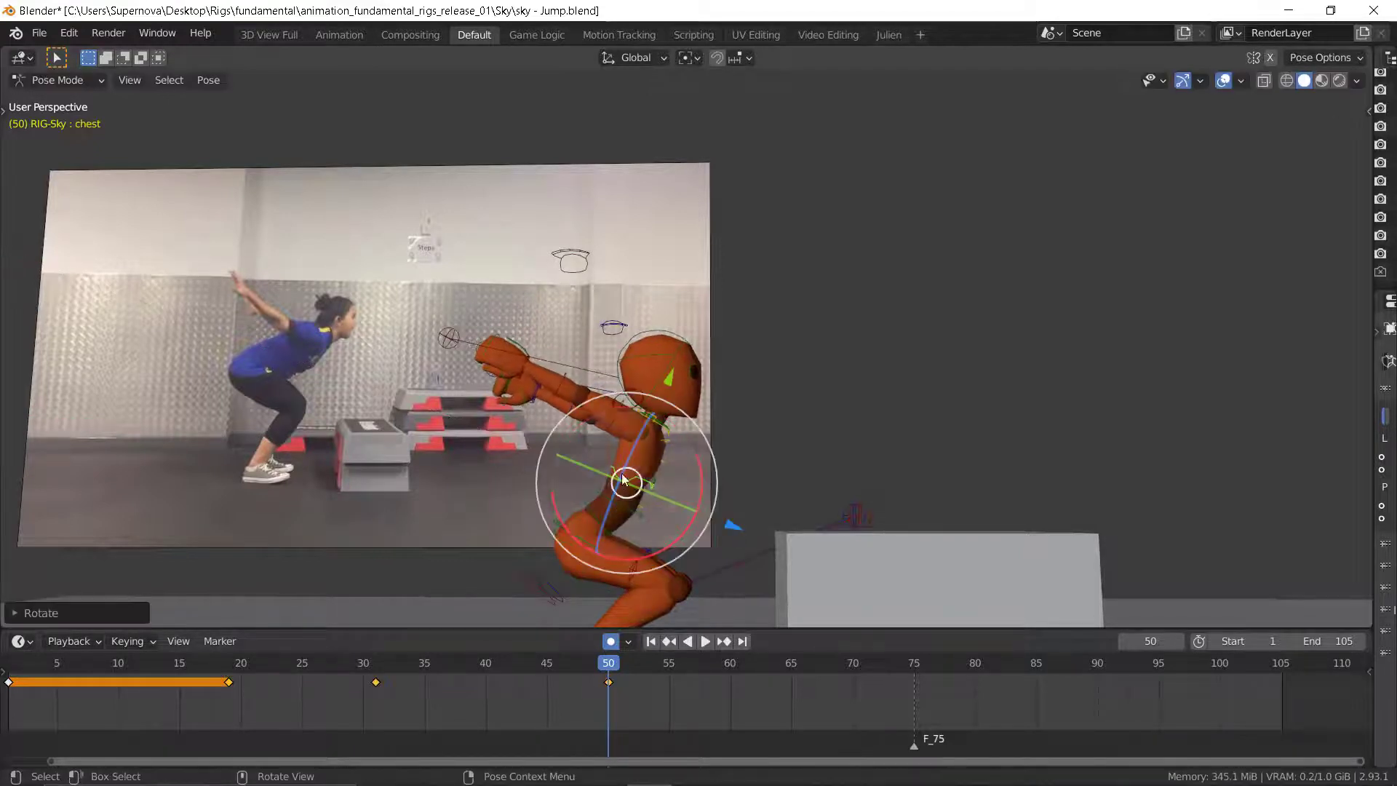
{"action": "middle_click_drag", "start_coordinate": [631, 504], "coordinate": [603, 513]}
{"action": "left_click", "coordinate": [609, 504]}
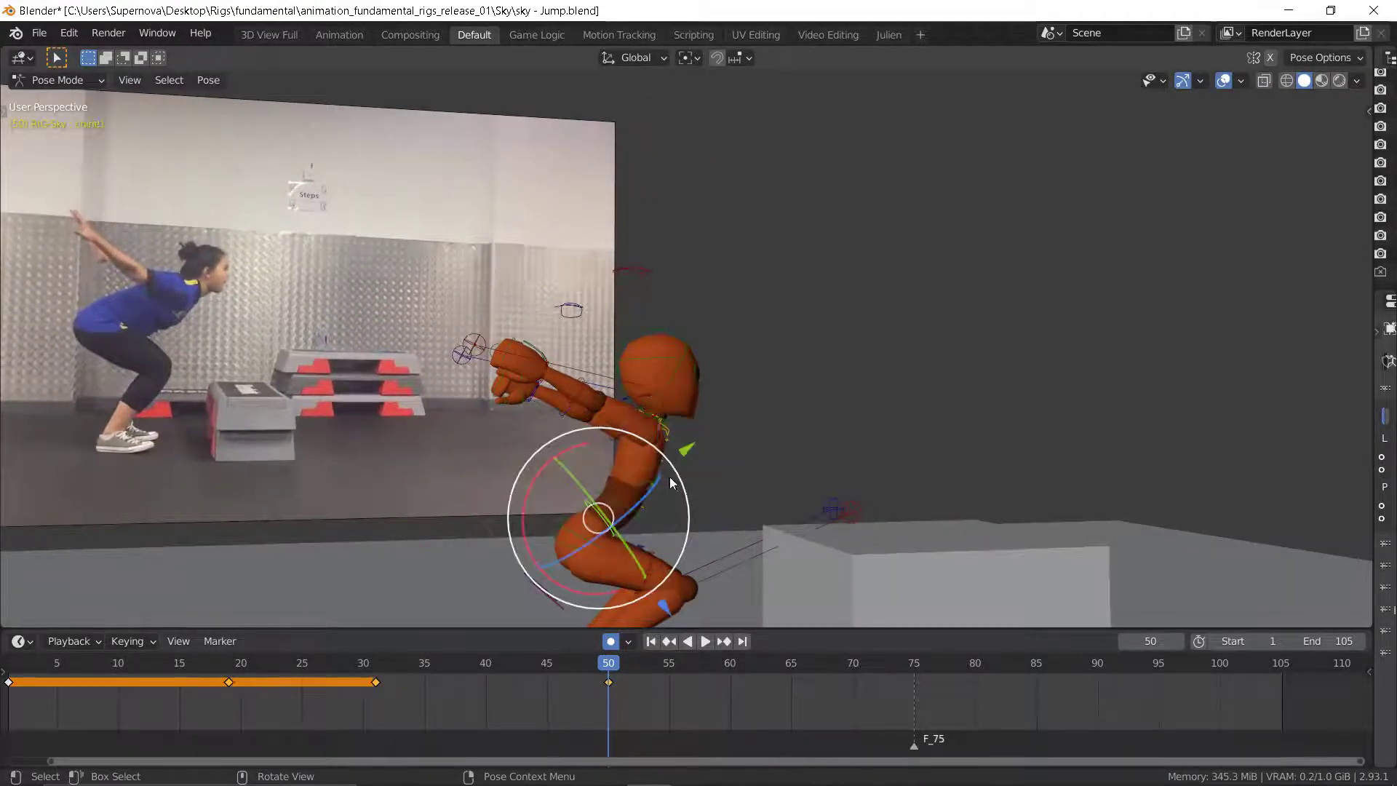
{"action": "left_click_drag", "start_coordinate": [529, 493], "coordinate": [653, 505]}
- Step repeatedly through the keyframes from 1 to 50 to examine how the body moves into the forward-leaning crouch
{"action": "key", "text": "Down"}
{"action": "key", "text": "Down"}
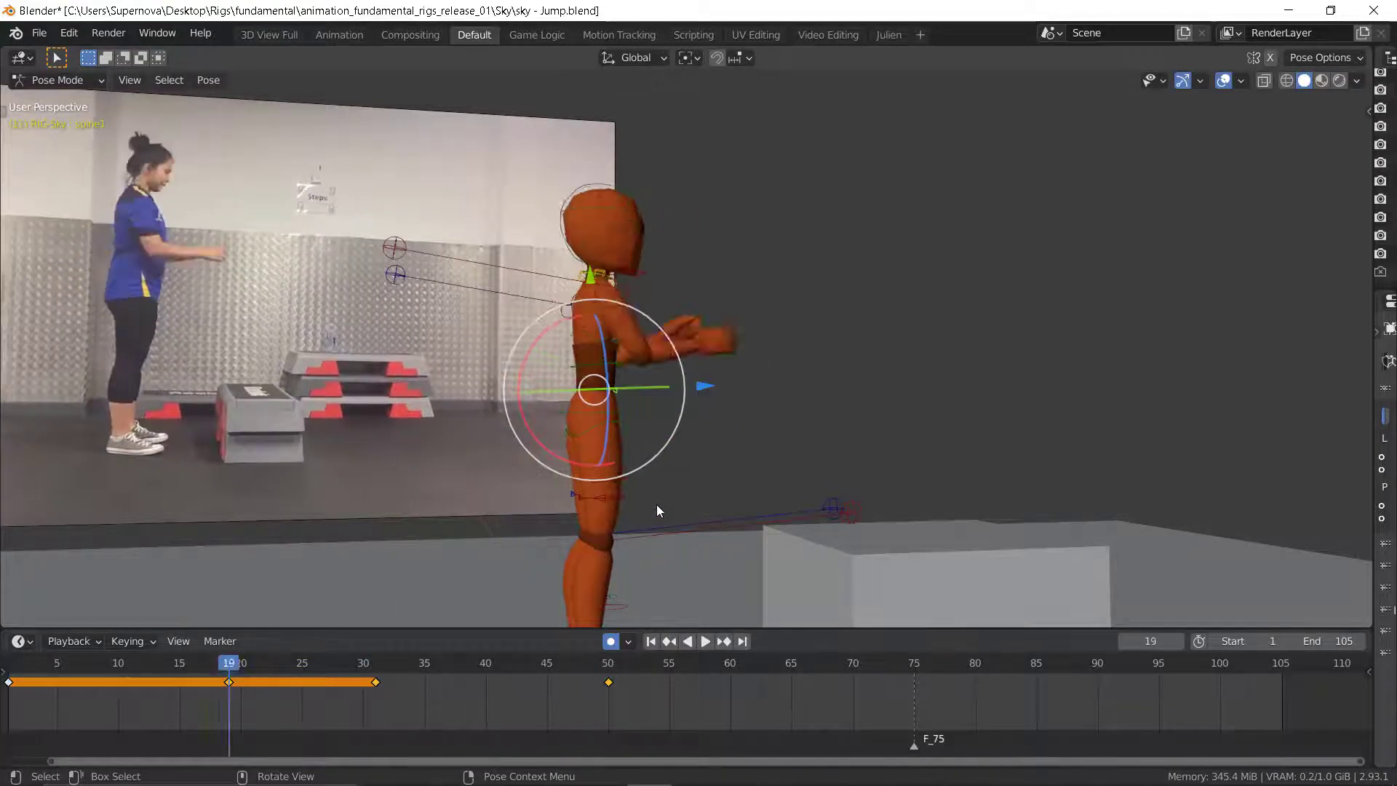
{"action": "key", "text": "Up"}
{"action": "key", "text": "Up"}
{"action": "scroll", "coordinate": [734, 513], "scroll_direction": "up", "scroll_amount": 5}
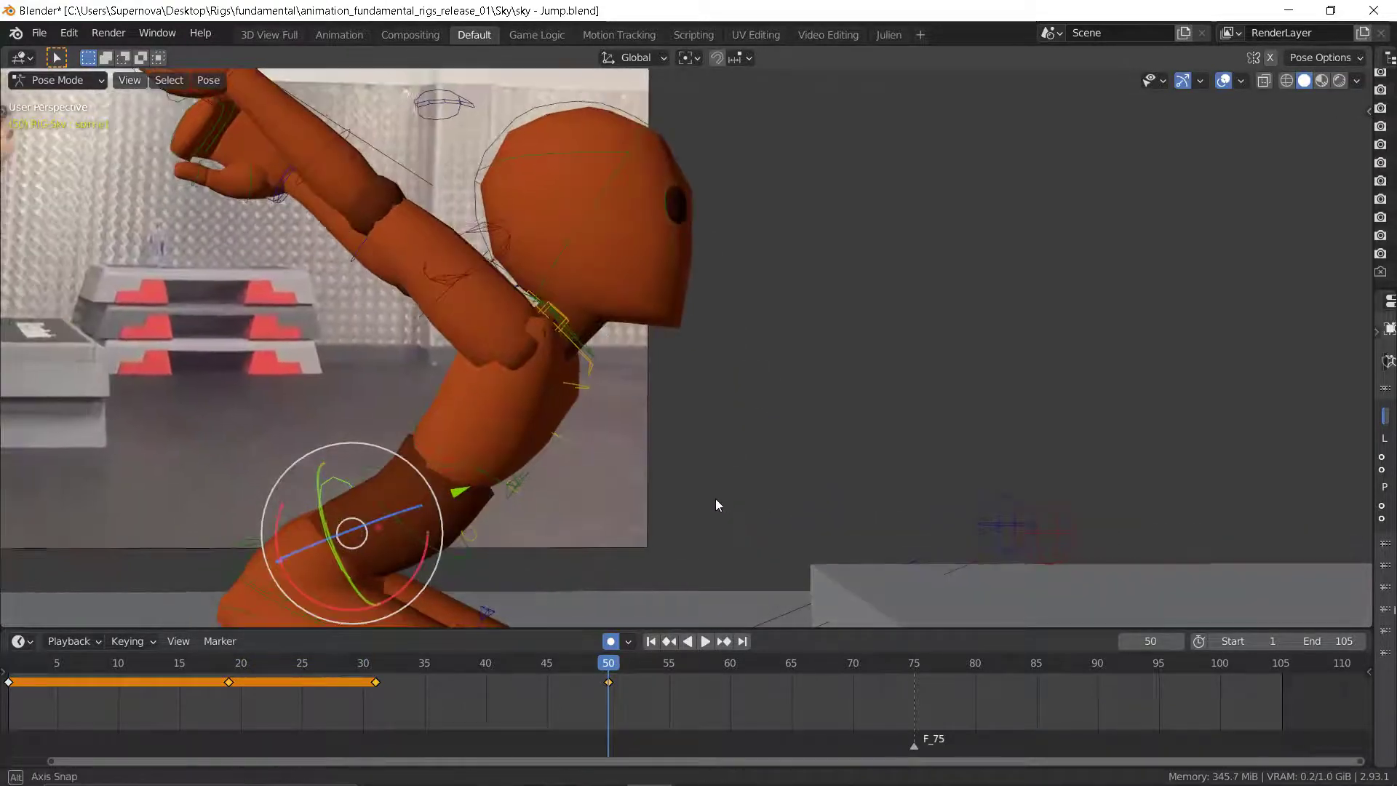
{"action": "scroll", "coordinate": [714, 499], "scroll_direction": "down", "scroll_amount": 4}
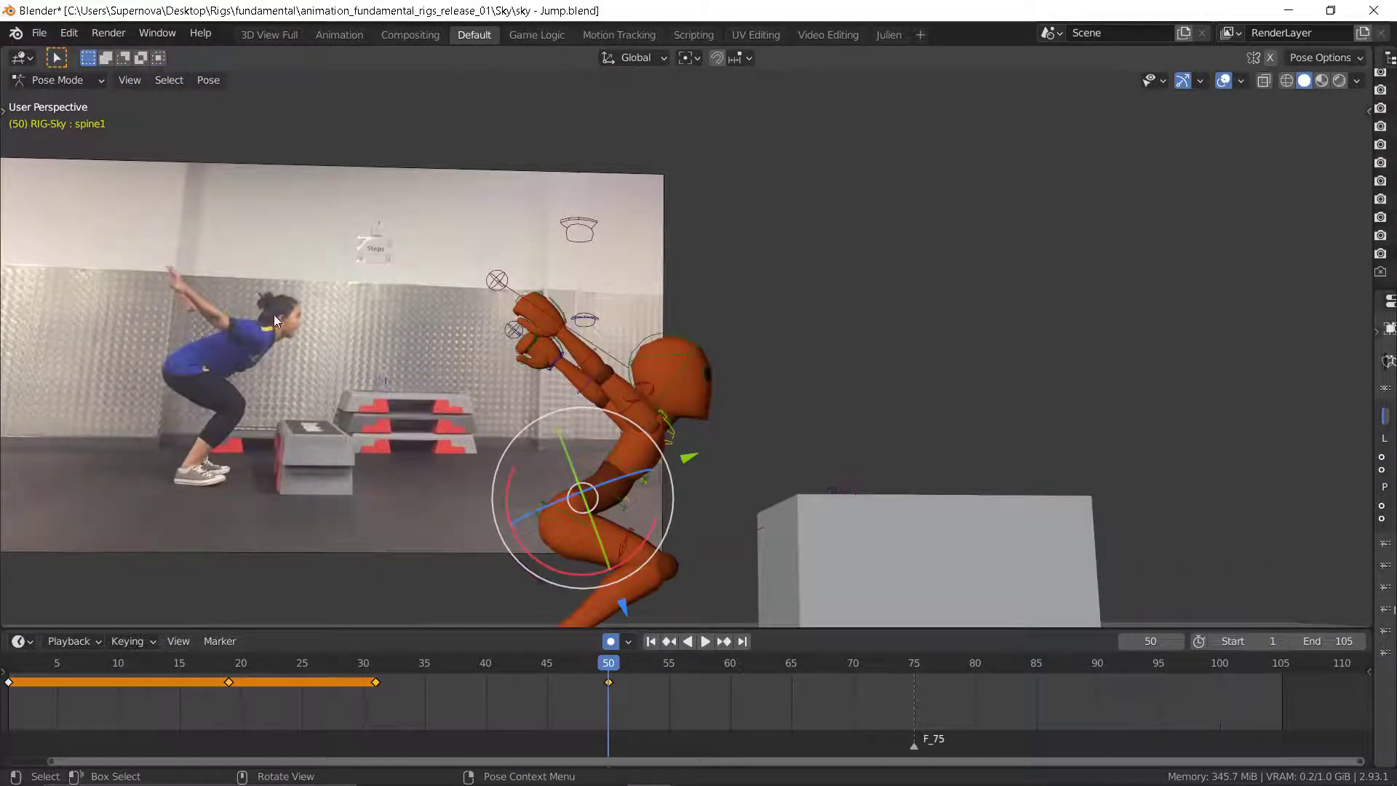
{"action": "key", "text": "Down"}
{"action": "key", "text": "Down"}
{"action": "key", "text": "Down"}
{"action": "key", "text": "Down"}
{"action": "key", "text": "Up"}
{"action": "key", "text": "Up"}
{"action": "key", "text": "Up"}
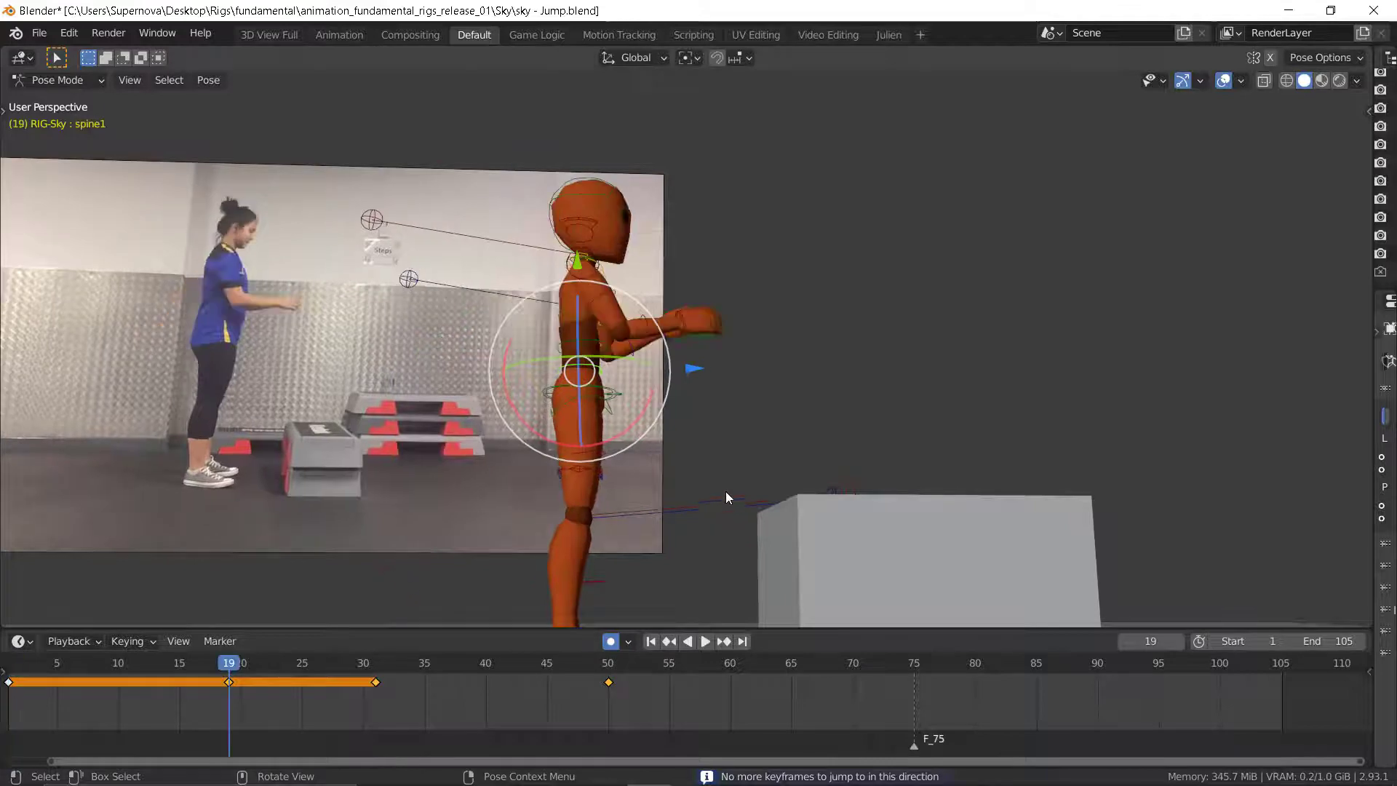
{"action": "mouse_move", "coordinate": [636, 477]}
{"action": "middle_mouse_down"}
{"action": "mouse_move", "coordinate": [679, 516]}
{"action": "mouse_move", "coordinate": [633, 493]}
{"action": "middle_mouse_up"}
{"action": "key", "text": "Down"}
{"action": "key", "text": "Down"}
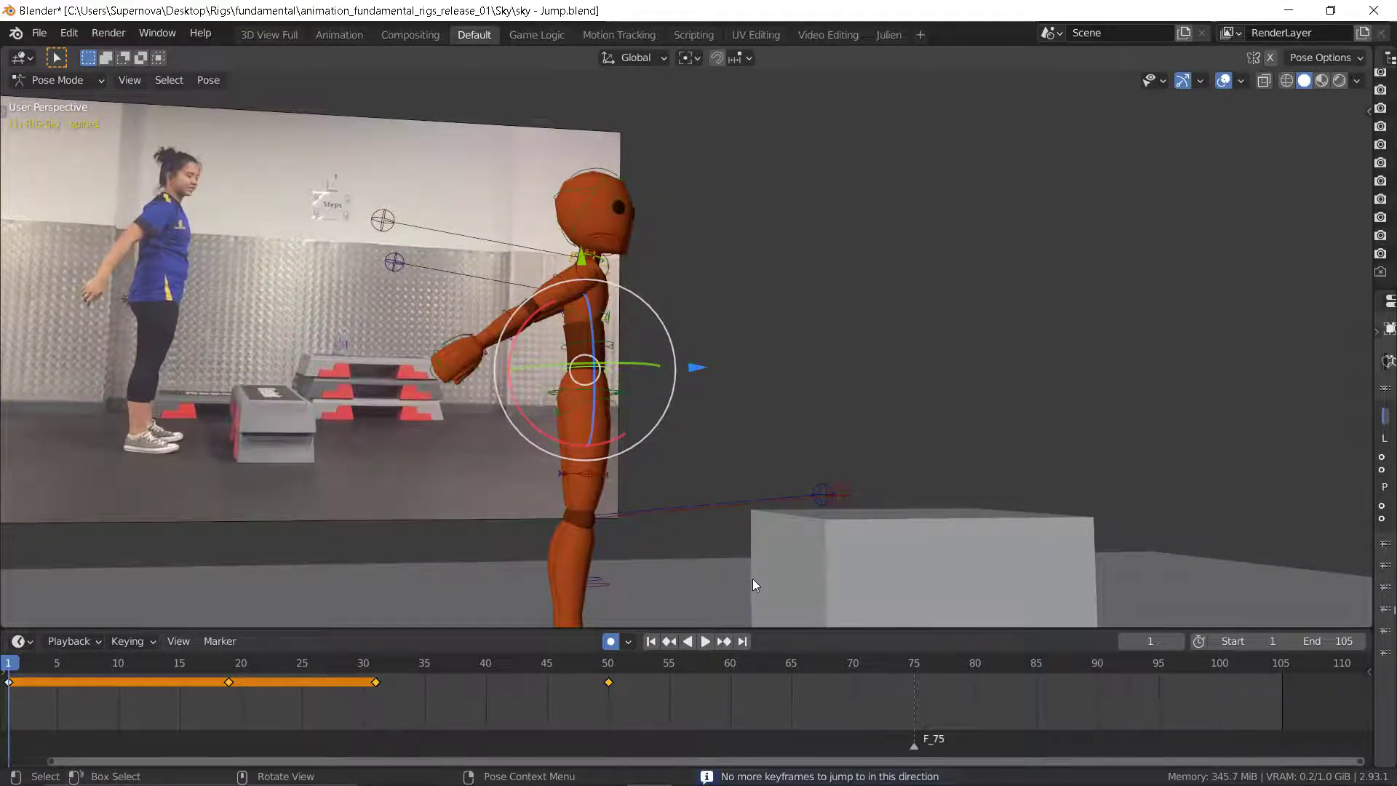
{"action": "key", "text": "Up"}
{"action": "key", "text": "Up"}
{"action": "middle_click_drag", "start_coordinate": [737, 540], "coordinate": [710, 526]}
{"action": "middle_click_drag", "start_coordinate": [688, 456], "coordinate": [722, 449]}
{"action": "key", "text": "Down"}
{"action": "key", "text": "Down"}
{"action": "key", "text": "Down"}
{"action": "key", "text": "Down"}
{"action": "key", "text": "Up"}
{"action": "key", "text": "Up"}
{"action": "key", "text": "Up"}
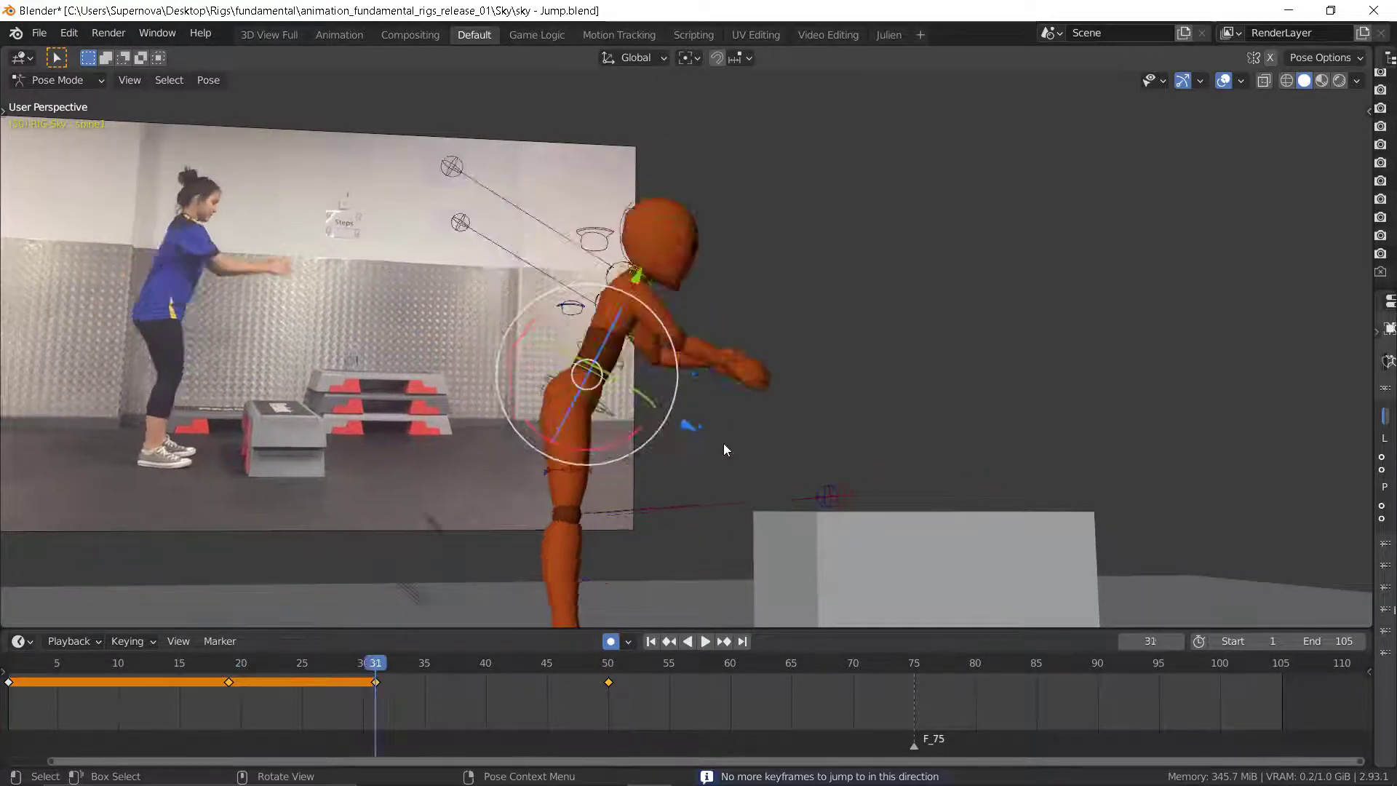
{"action": "key", "text": "Down"}
{"action": "key", "text": "Down"}
{"action": "key", "text": "Up"}
{"action": "key", "text": "Up"}
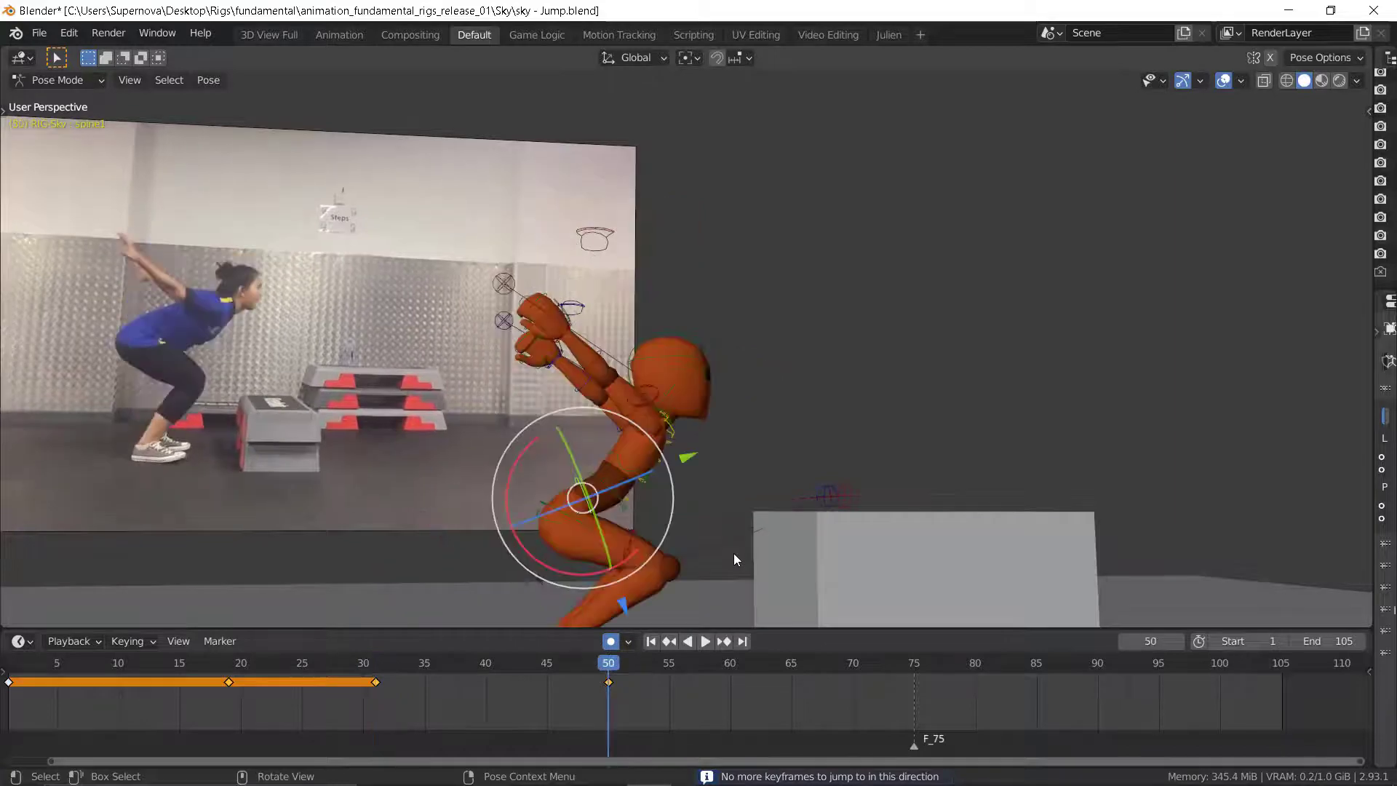
{"action": "scroll", "coordinate": [733, 554], "scroll_direction": "down", "scroll_amount": 3}
{"action": "key", "text": "Down"}
{"action": "key", "text": "Down"}
{"action": "key", "text": "Down"}
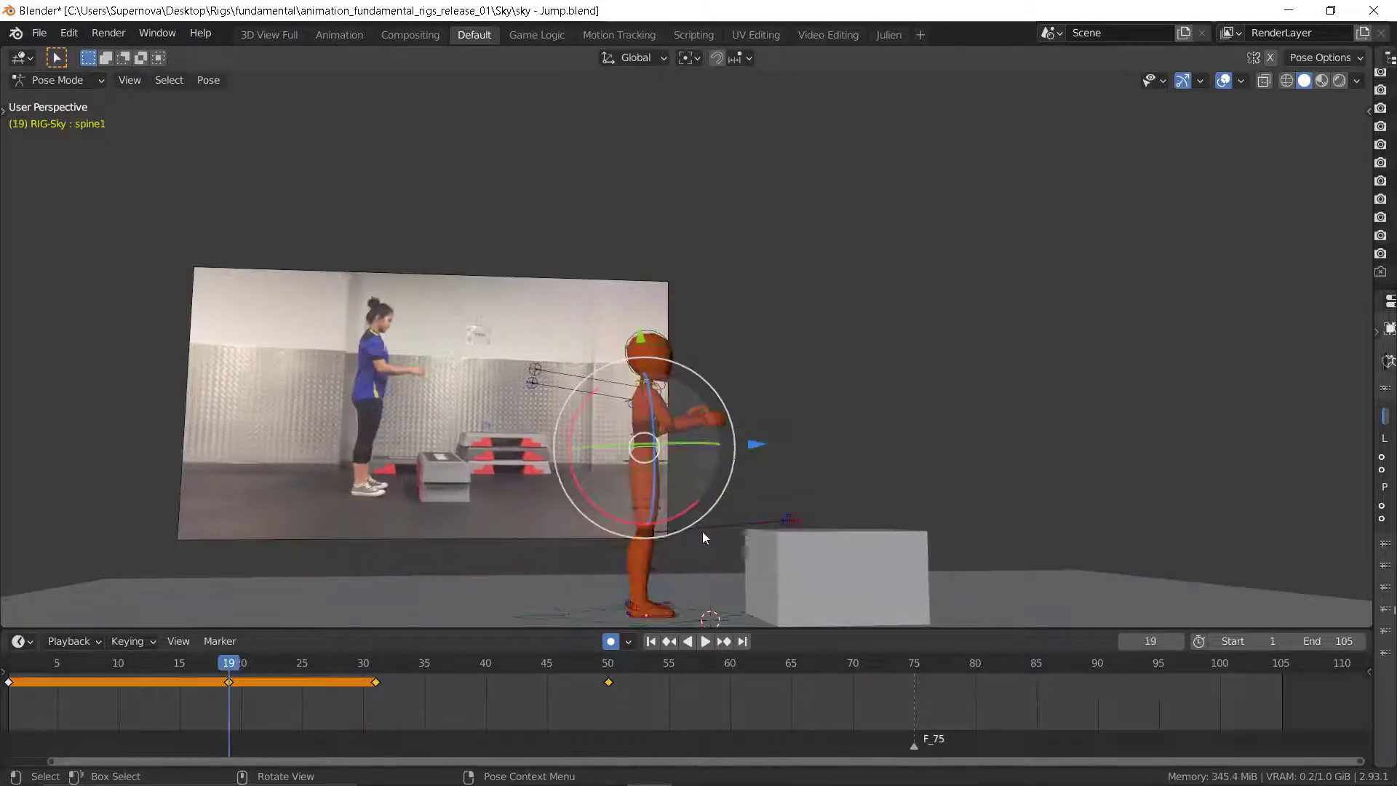
{"action": "scroll", "coordinate": [490, 704], "scroll_direction": "down", "scroll_amount": 1}
{"action": "scroll", "coordinate": [490, 700], "scroll_direction": "down", "scroll_amount": 1}
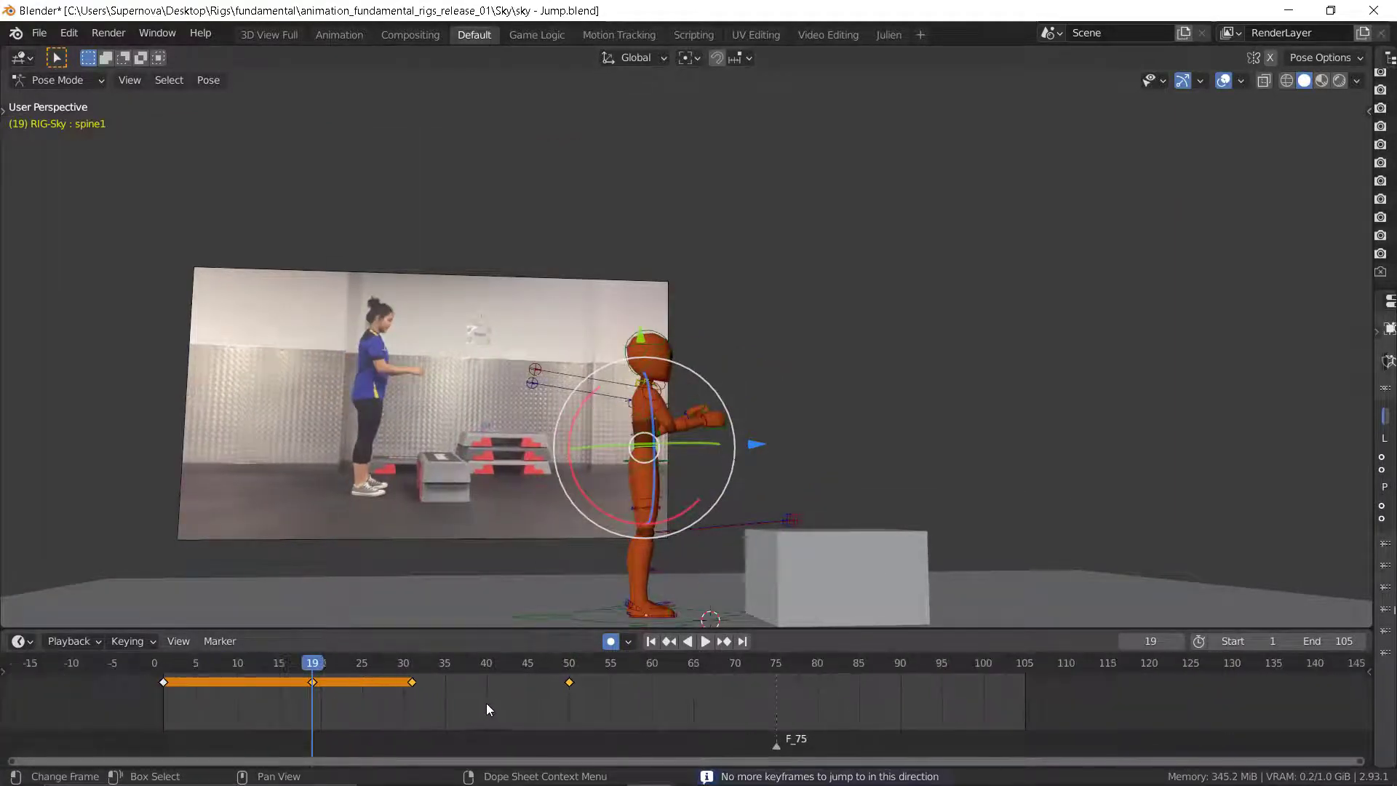
{"action": "key", "text": "Down"}
{"action": "key", "text": "Up"}
{"action": "key", "text": "Up"}
{"action": "key", "text": "Up"}
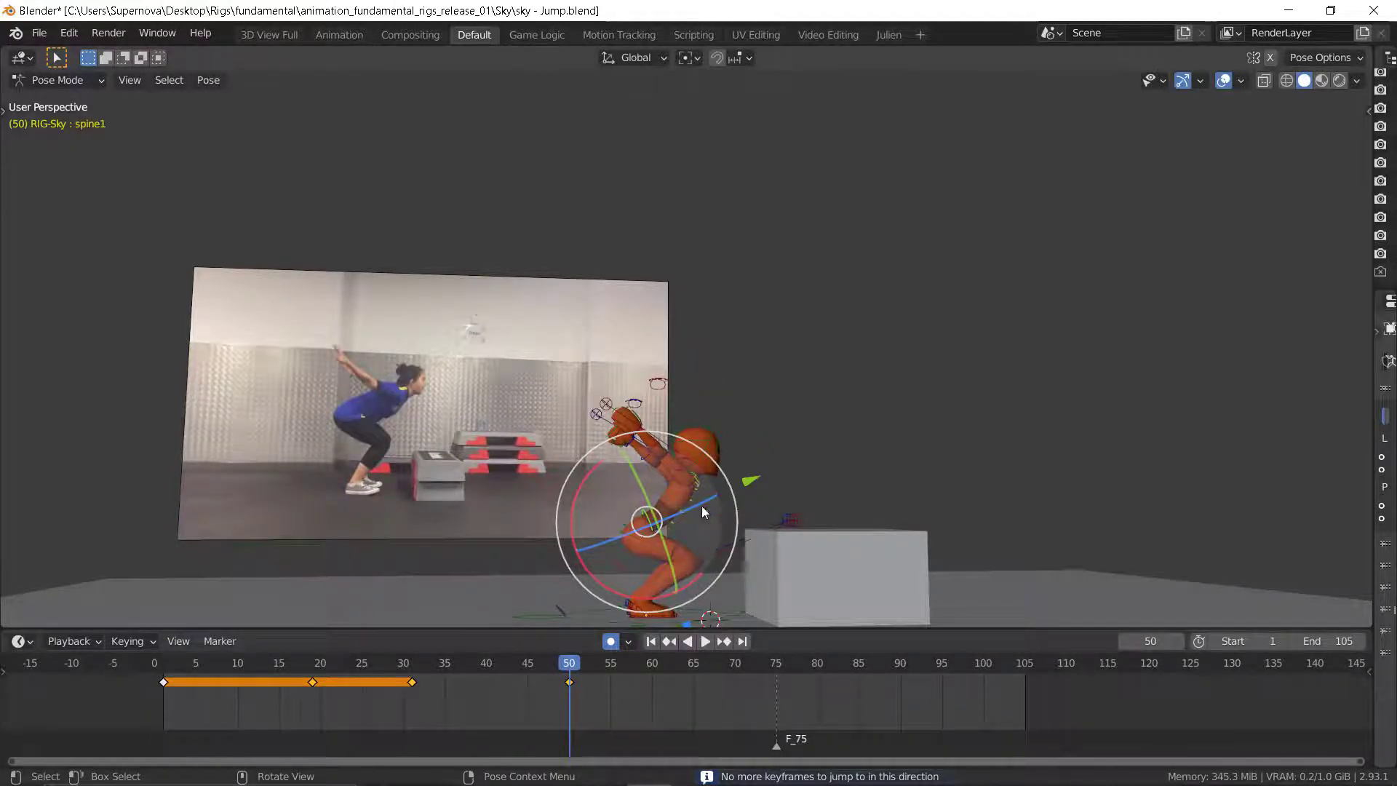
- Rotate the right upper arm slightly downward behind the body at frame 50
{"action": "scroll", "coordinate": [705, 512], "scroll_direction": "up", "scroll_amount": 3}
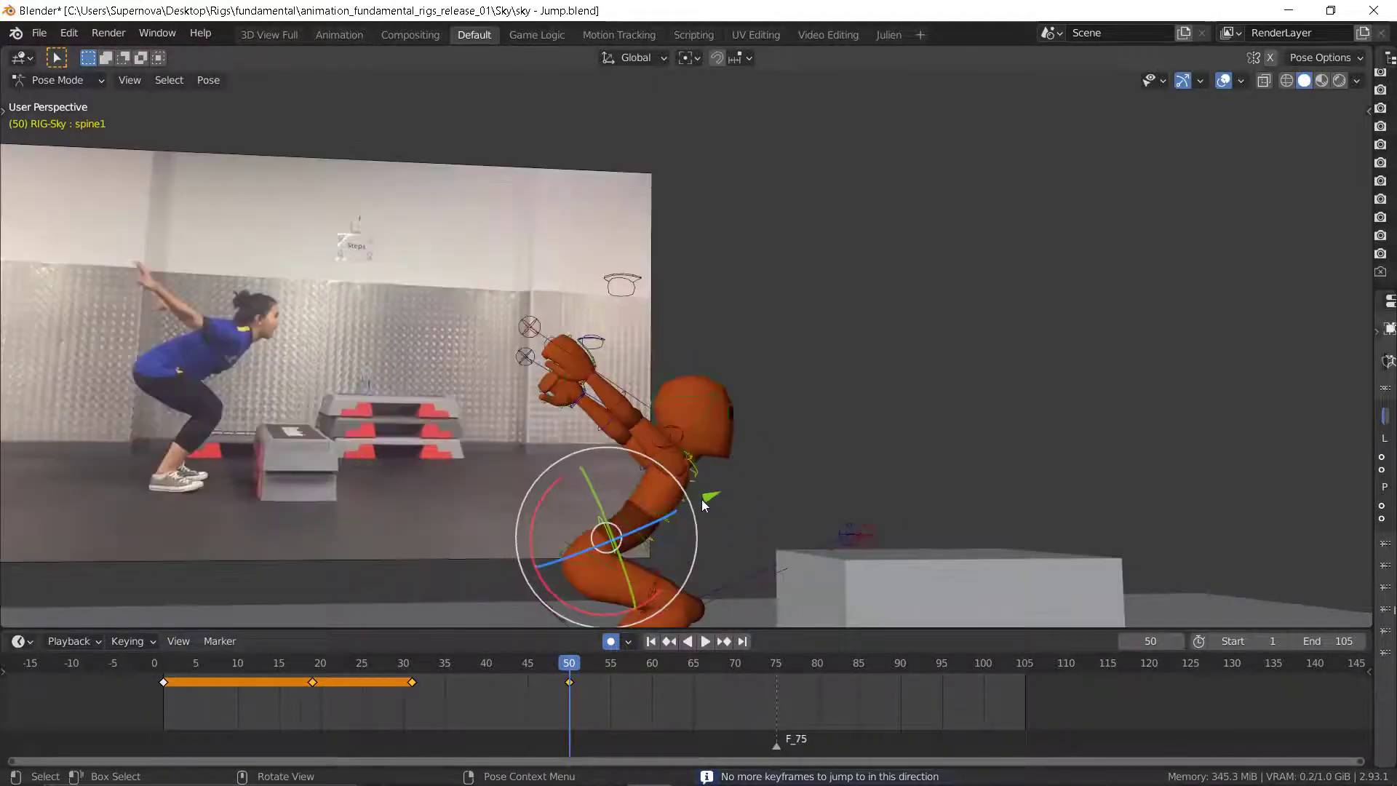
{"action": "left_click", "coordinate": [662, 430]}
{"action": "left_click_drag", "start_coordinate": [617, 433], "coordinate": [607, 456]}
{"action": "mouse_move", "coordinate": [630, 419]}
{"action": "middle_mouse_down"}
{"action": "mouse_move", "coordinate": [613, 425]}
{"action": "mouse_move", "coordinate": [634, 421]}
{"action": "middle_mouse_up"}
- Review the arm swing across the keyframes from 1 to 50 against the video reference
{"action": "key", "text": "Down"}
{"action": "key", "text": "Down"}
{"action": "key", "text": "Down"}
{"action": "key", "text": "Up"}
{"action": "key", "text": "Up"}
{"action": "key", "text": "Up"}
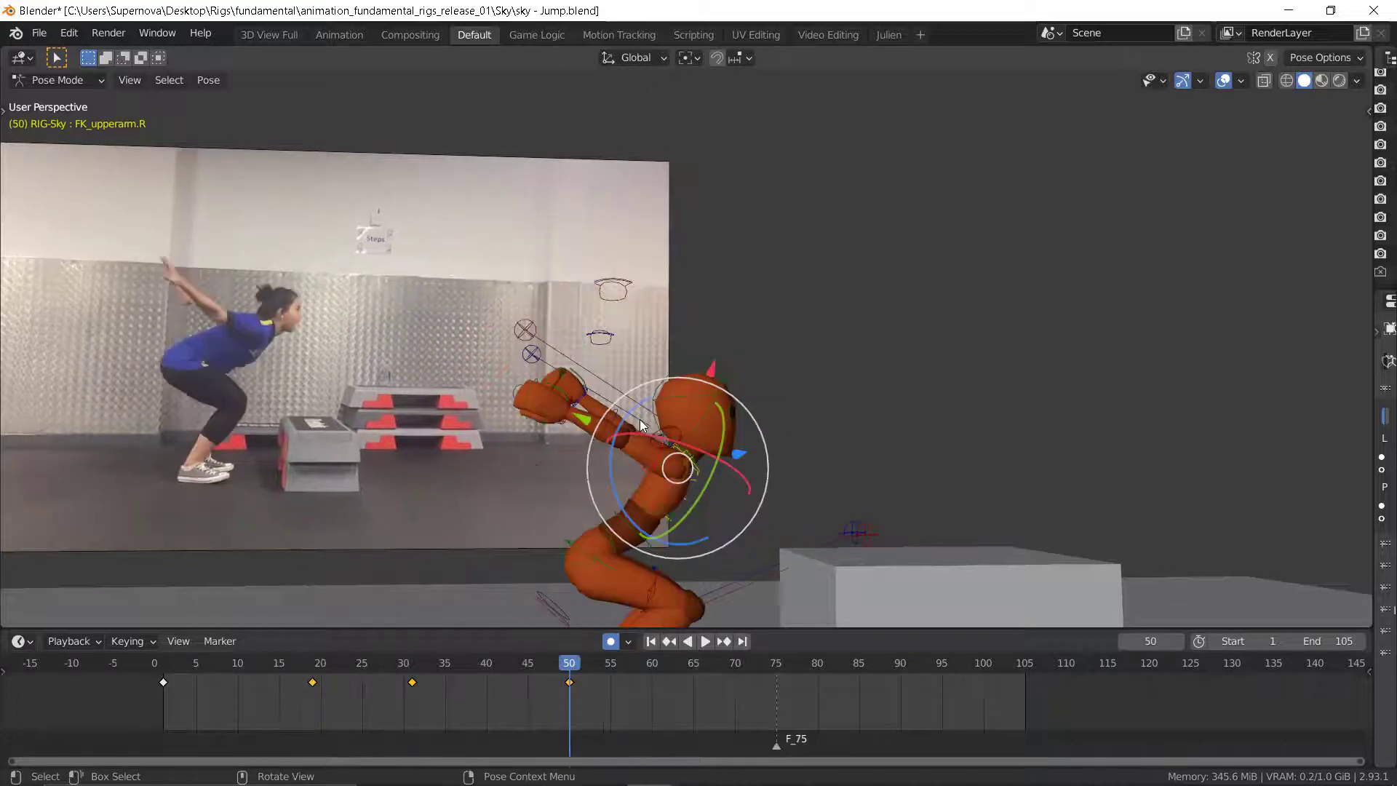
{"action": "key", "text": "Down"}
{"action": "key", "text": "Down"}
{"action": "key", "text": "Down"}
{"action": "key", "text": "Down"}
{"action": "key", "text": "Up"}
{"action": "key", "text": "Up"}
{"action": "key", "text": "Up"}
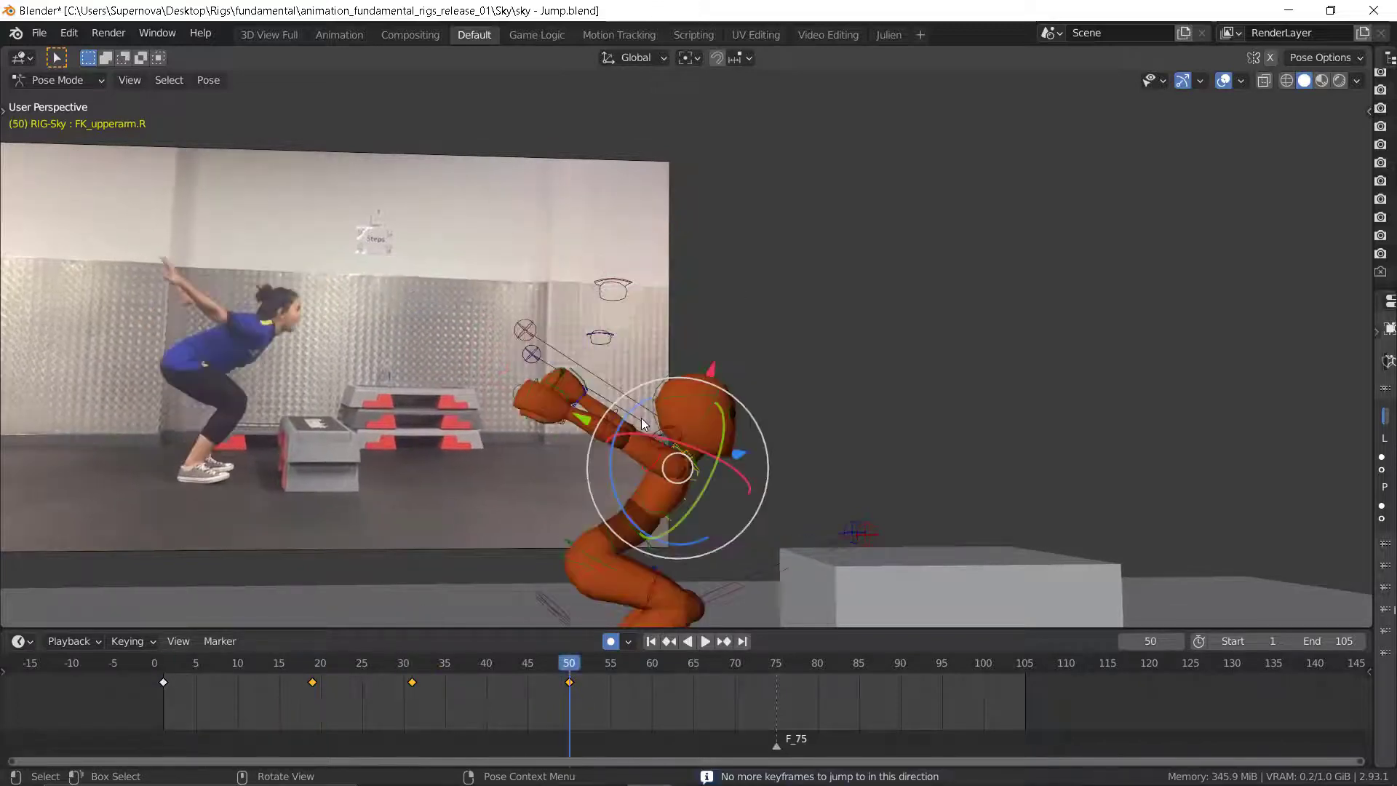
{"action": "key", "text": "Down"}
{"action": "key", "text": "Down"}
{"action": "key", "text": "Down"}
{"action": "key", "text": "Up"}
{"action": "key", "text": "Up"}
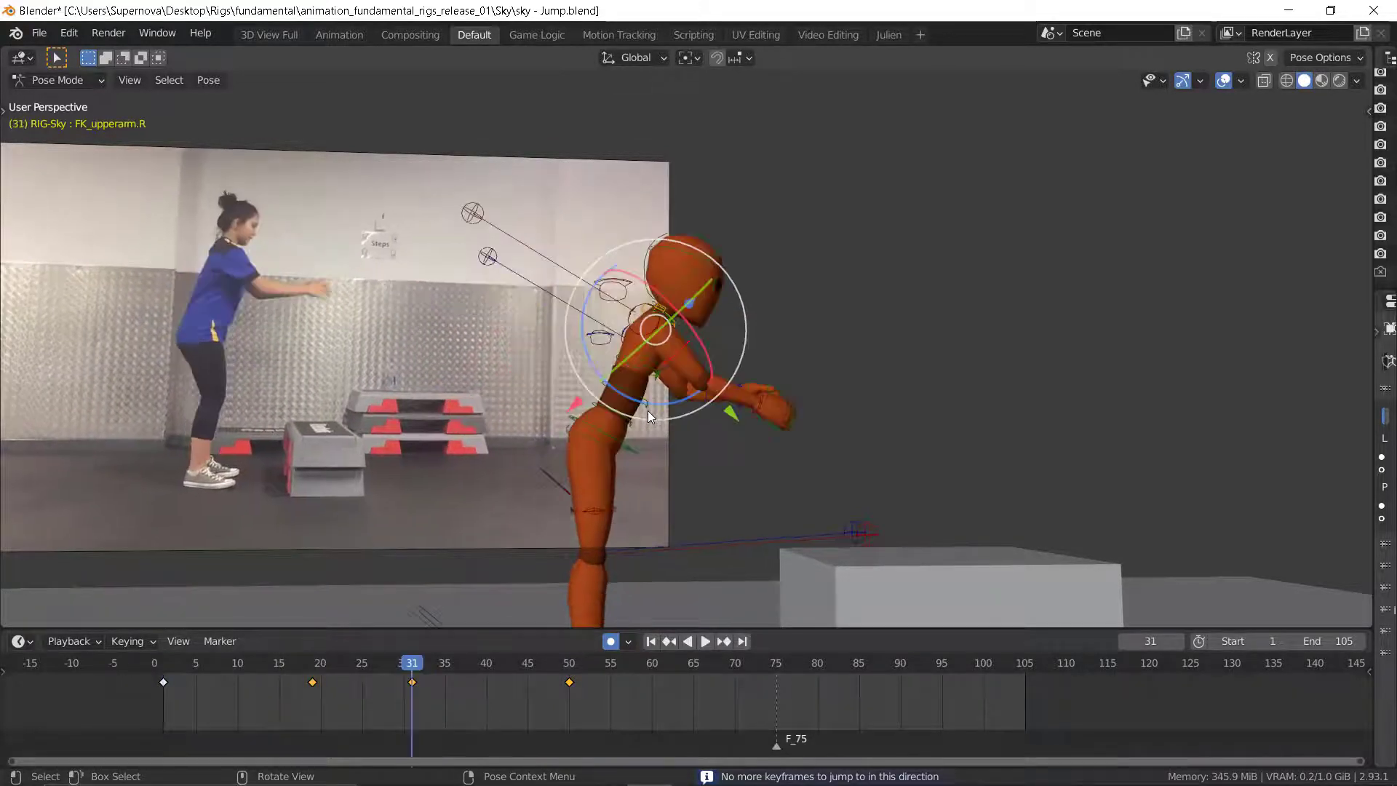
{"action": "key", "text": "Up"}
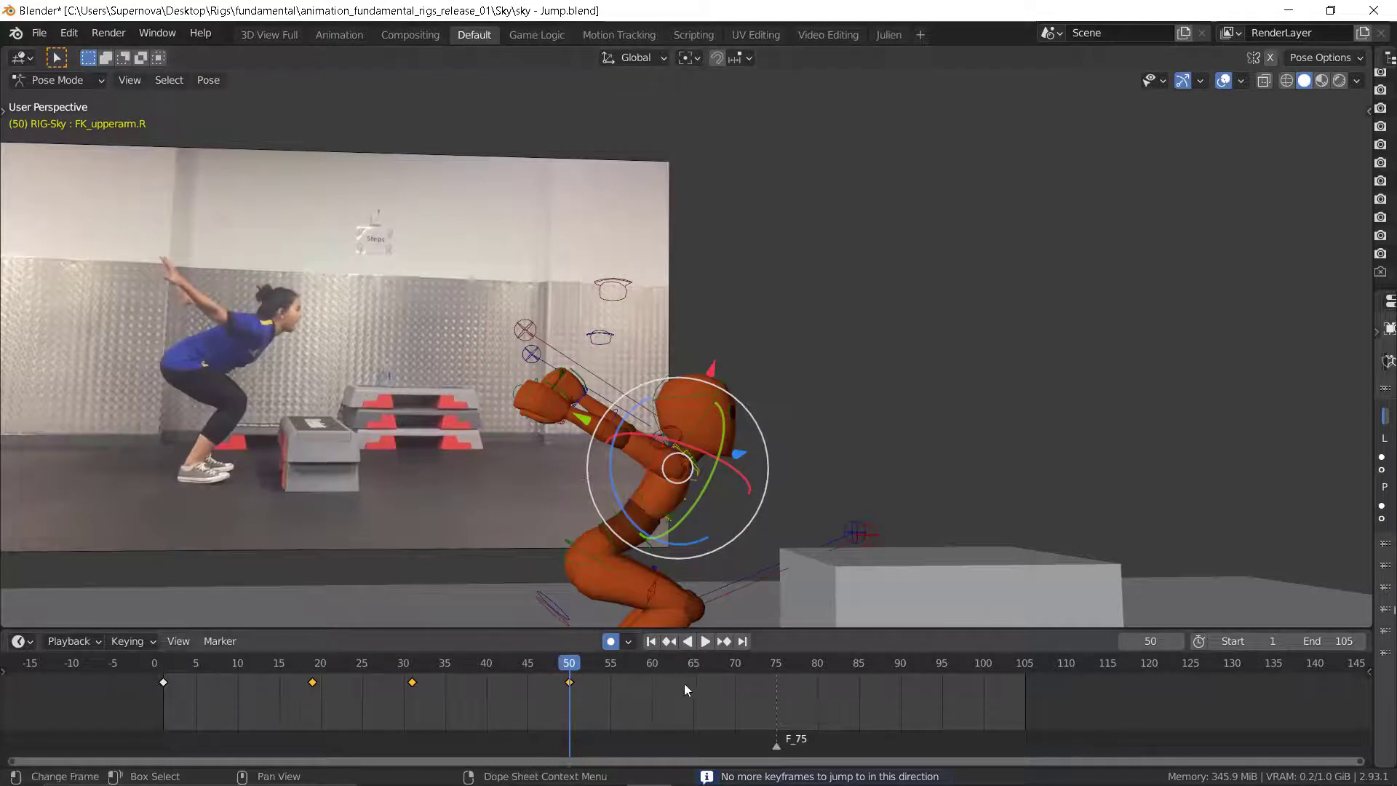
- Swing the right upper arm from behind the body to the front at frame 61
{"action": "middle_click_drag", "start_coordinate": [587, 717], "coordinate": [453, 710]}
{"action": "left_click_drag", "start_coordinate": [438, 662], "coordinate": [530, 674]}
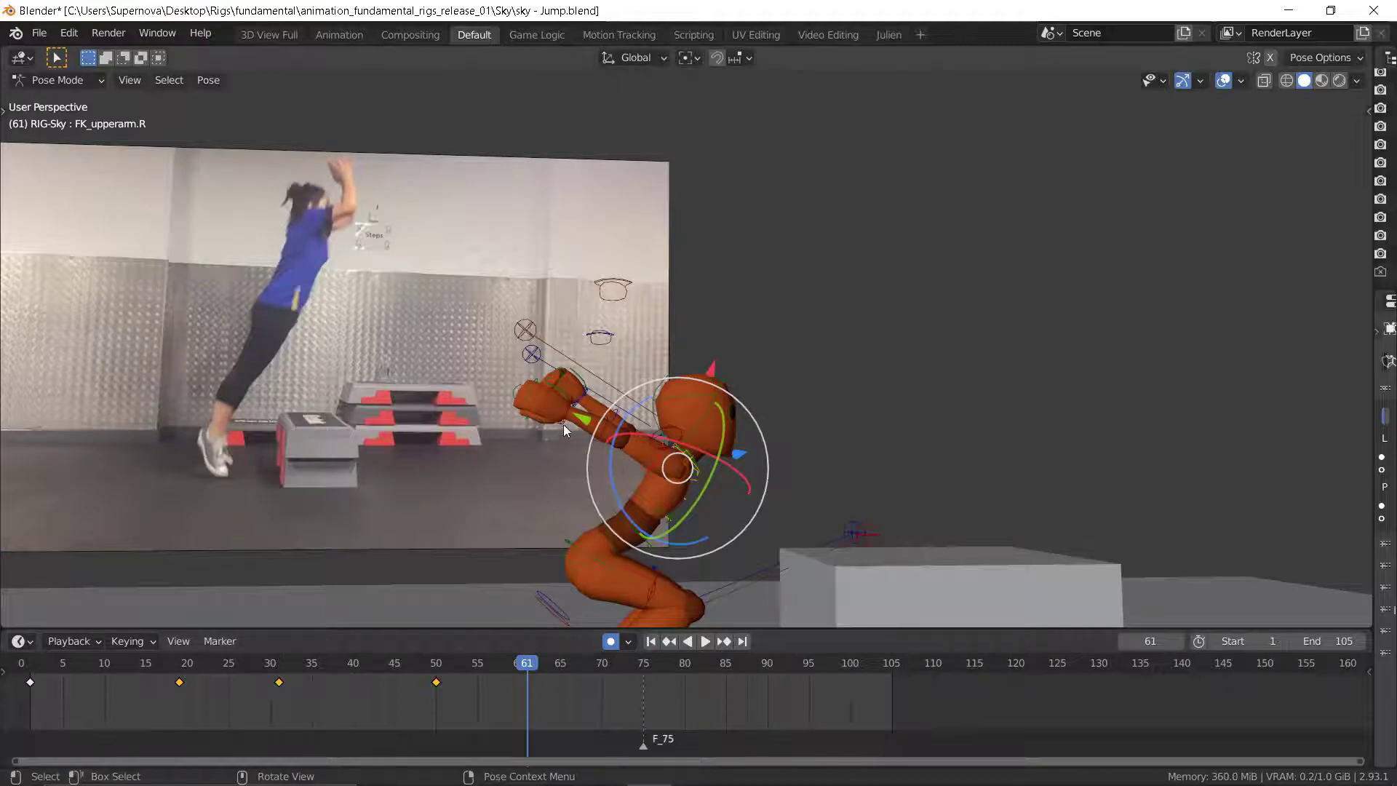
{"action": "middle_click_drag", "start_coordinate": [639, 449], "coordinate": [627, 417]}
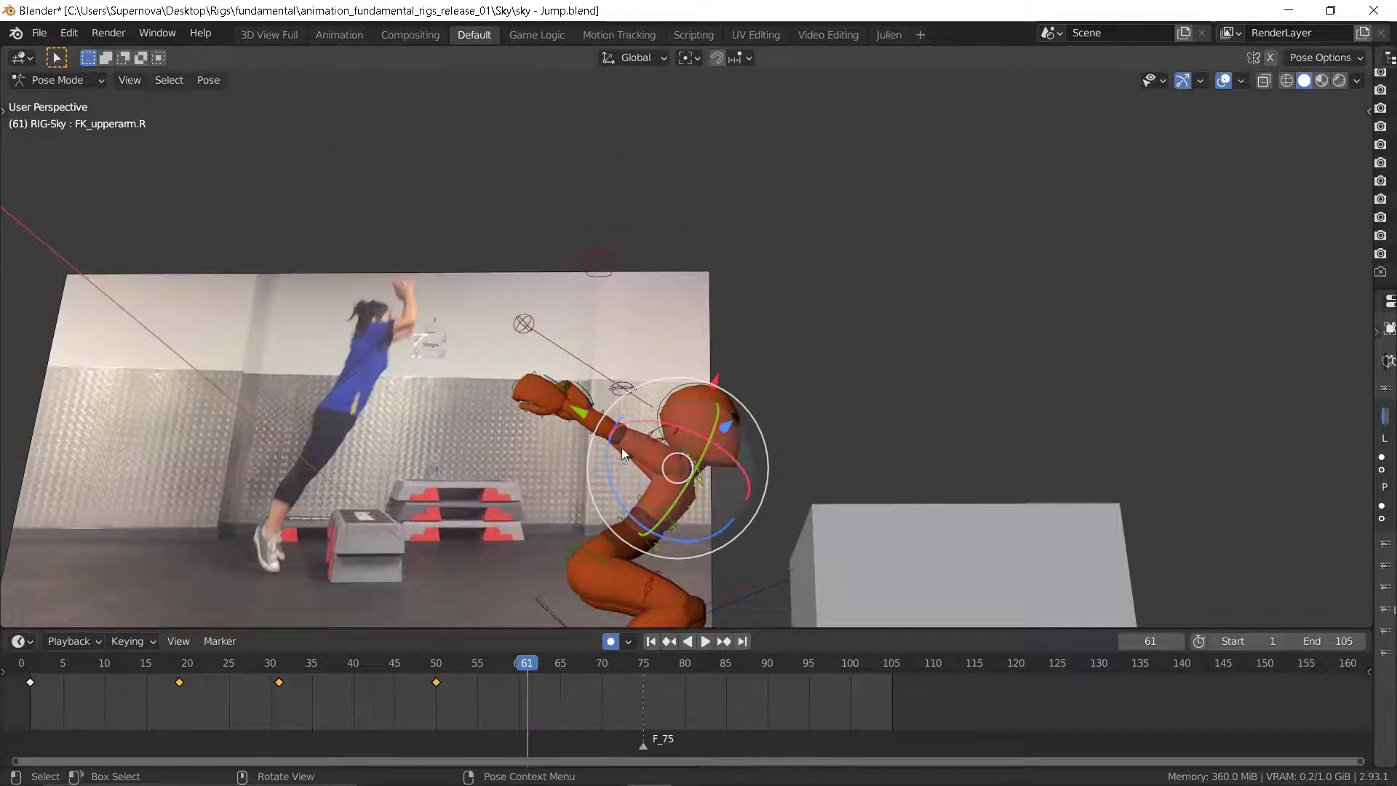
{"action": "left_click_drag", "start_coordinate": [606, 452], "coordinate": [762, 489]}
{"action": "middle_click_drag", "start_coordinate": [762, 447], "coordinate": [697, 526]}
{"action": "left_click_drag", "start_coordinate": [697, 525], "coordinate": [728, 466]}
{"action": "middle_click_drag", "start_coordinate": [728, 465], "coordinate": [764, 468]}
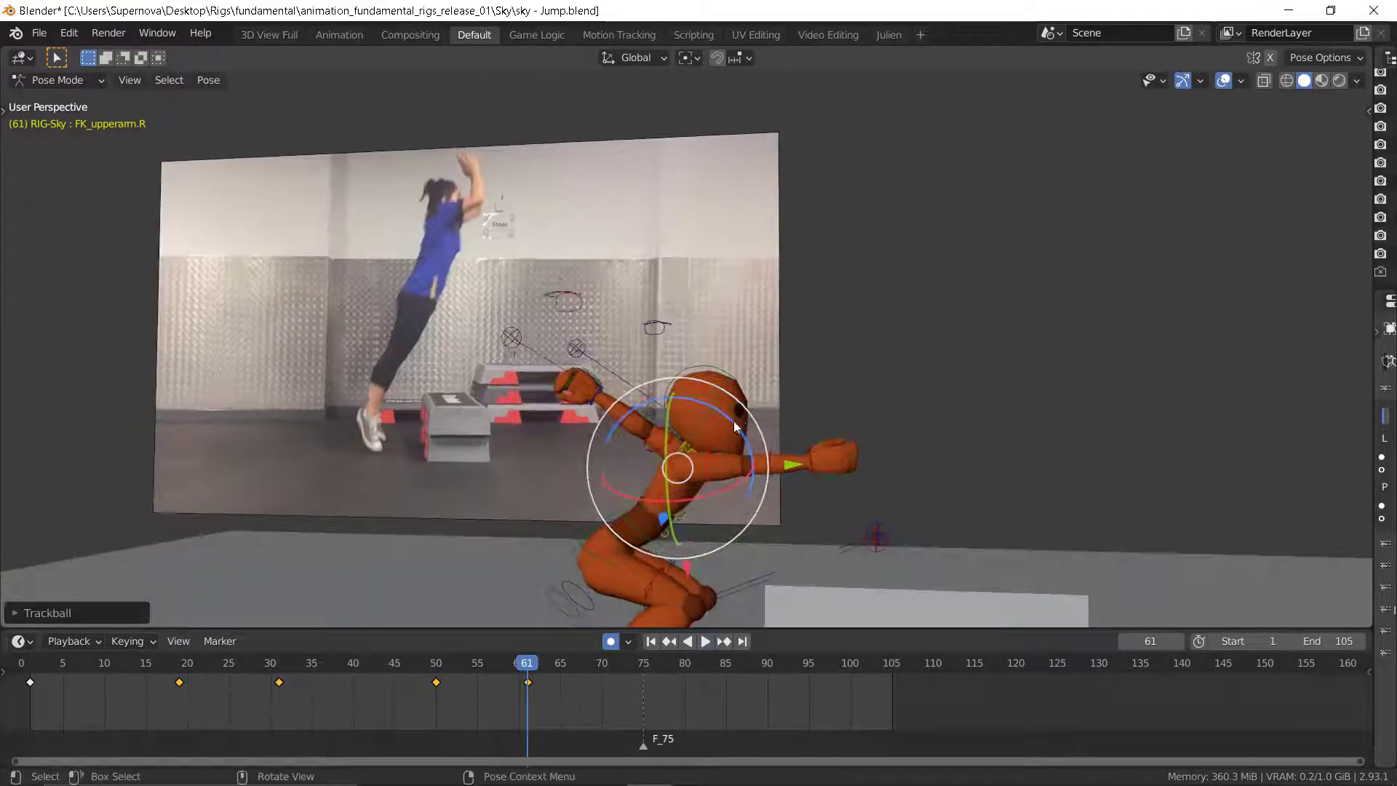
- Bend the right forearm upward and raise the right upper arm slightly at frame 61 to match the reference
{"action": "left_click", "coordinate": [764, 468]}
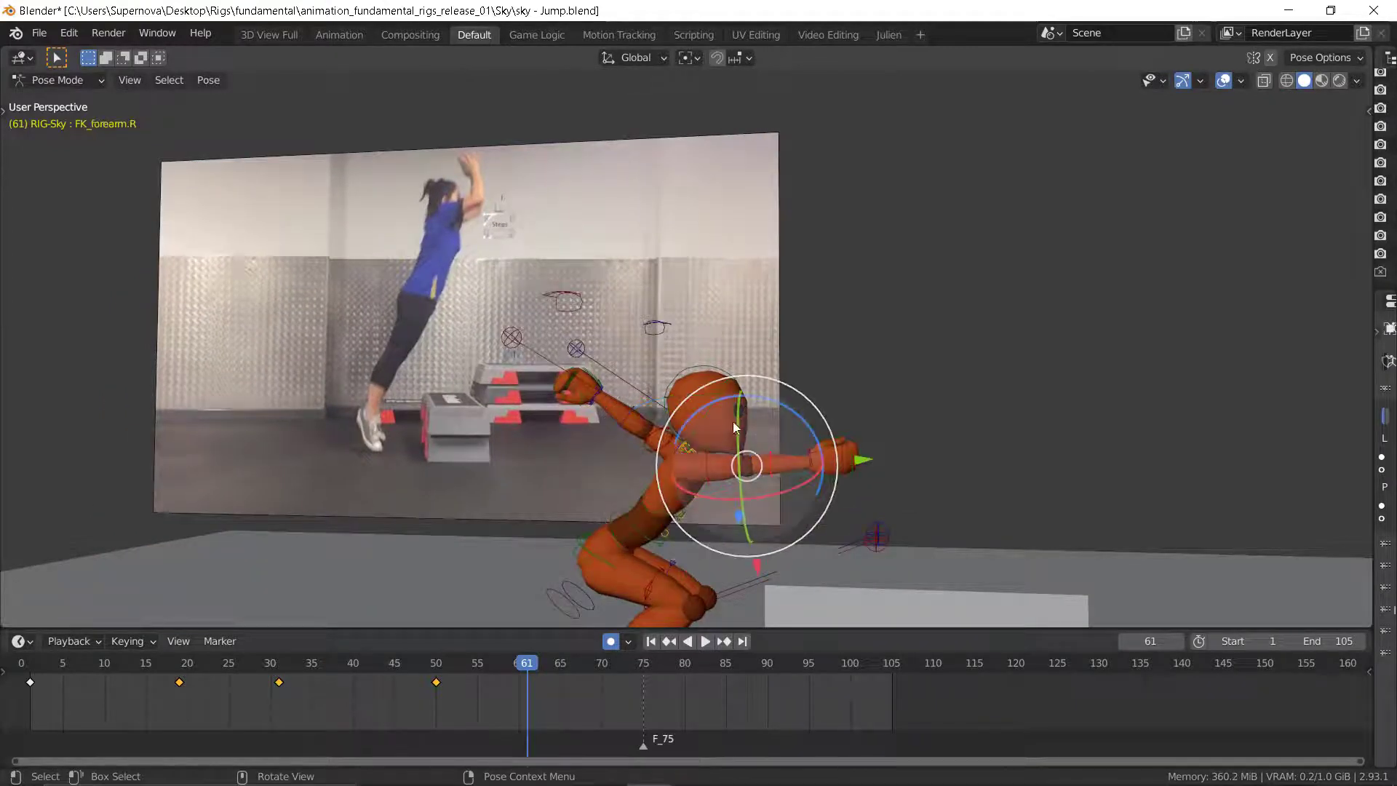
{"action": "left_click_drag", "start_coordinate": [705, 414], "coordinate": [622, 507]}
{"action": "scroll", "coordinate": [719, 448], "scroll_direction": "up", "scroll_amount": 5}
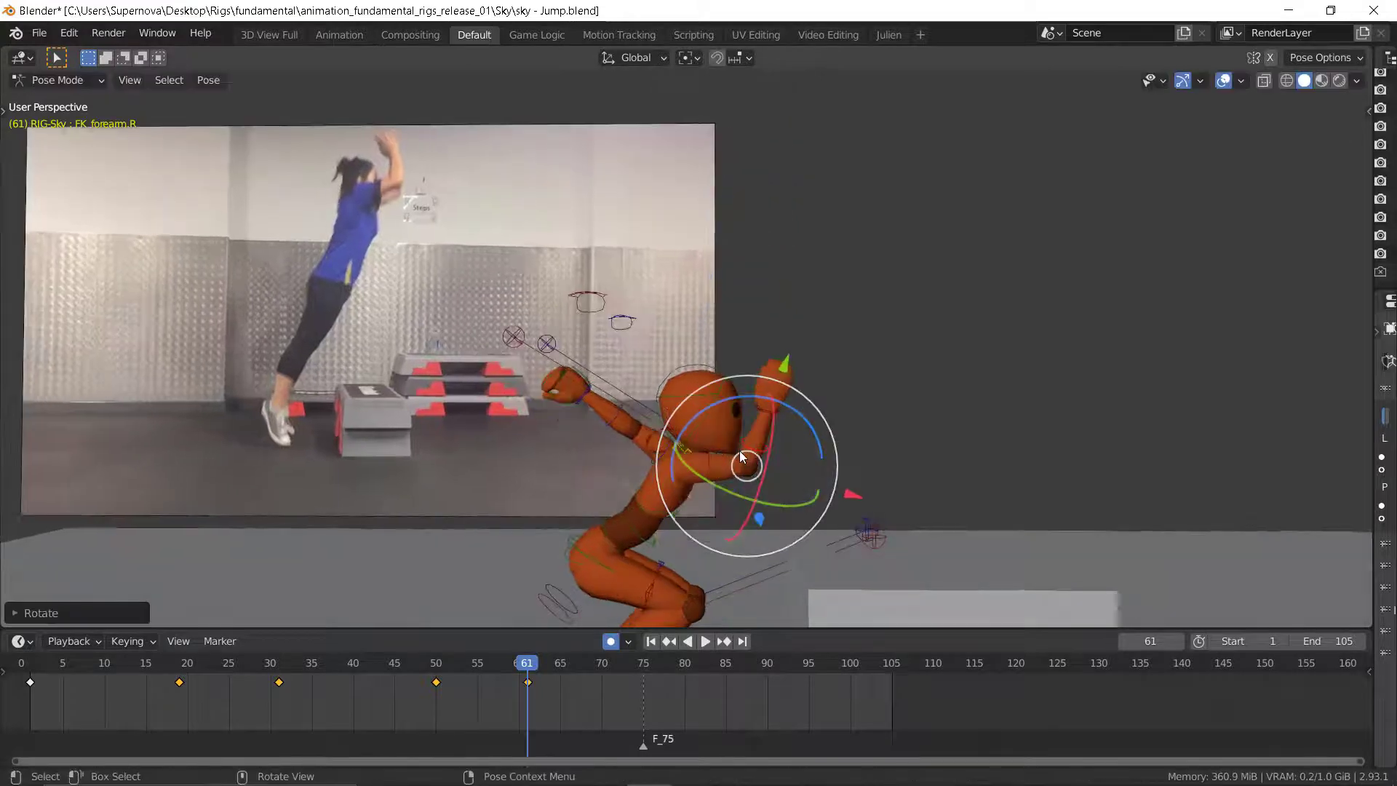
{"action": "scroll", "coordinate": [685, 441], "scroll_direction": "down", "scroll_amount": 5}
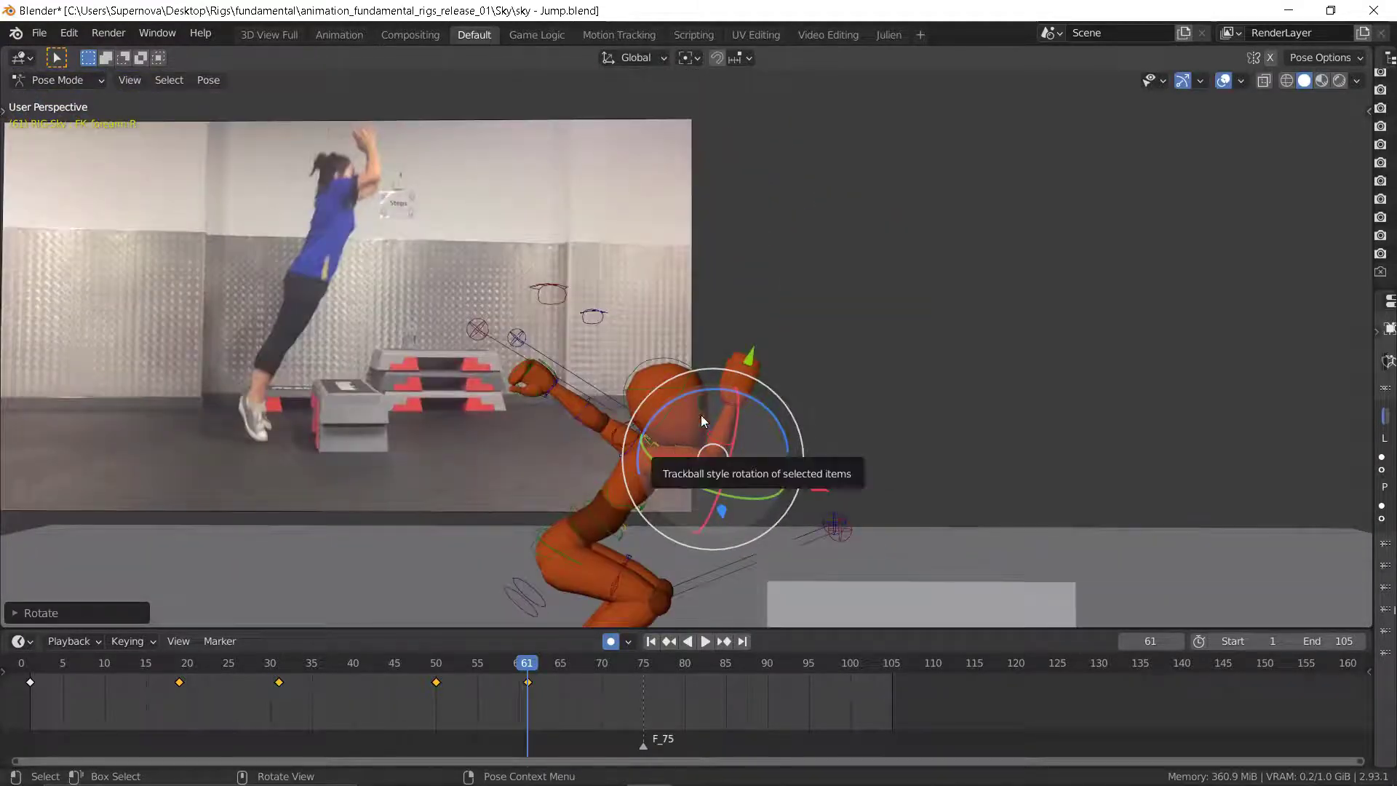
{"action": "left_click", "coordinate": [676, 444]}
{"action": "left_click_drag", "start_coordinate": [604, 405], "coordinate": [597, 409]}
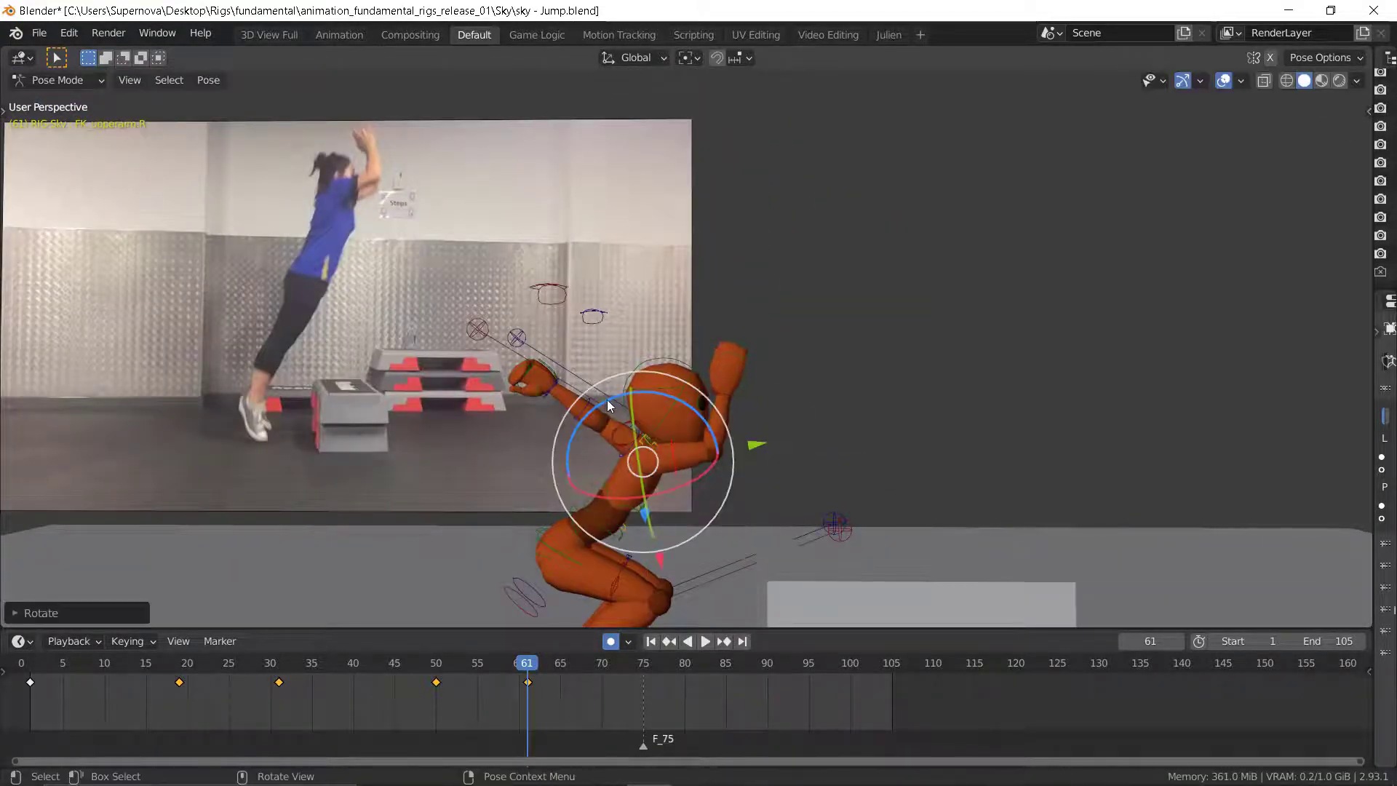
{"action": "middle_click_drag", "start_coordinate": [630, 445], "coordinate": [652, 470]}
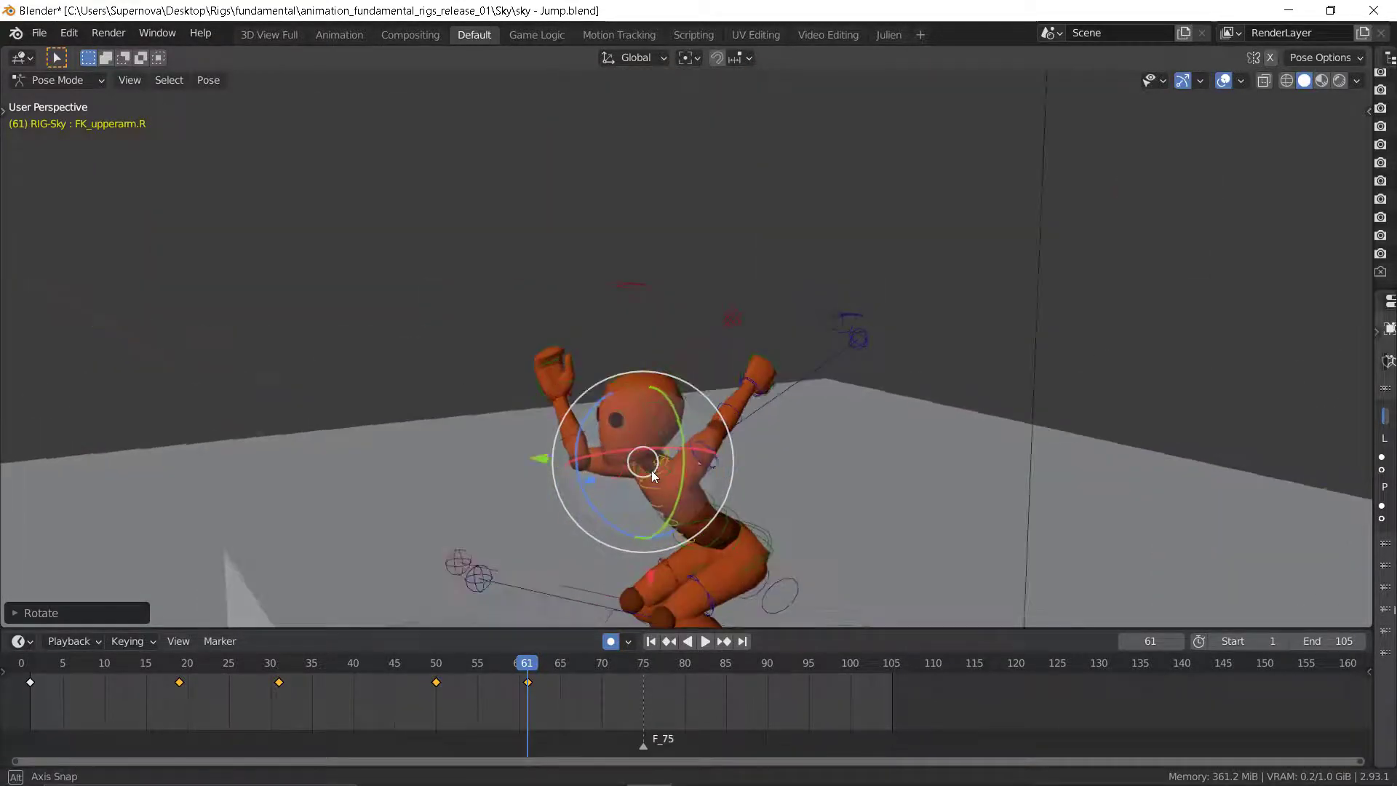
- Swing the left upper arm forward in front of the torso at frame 61, correcting its sideways angle
{"action": "left_click", "coordinate": [758, 445]}
{"action": "middle_click_drag", "start_coordinate": [757, 446], "coordinate": [670, 467]}
{"action": "scroll", "coordinate": [734, 467], "scroll_direction": "up", "scroll_amount": 6}
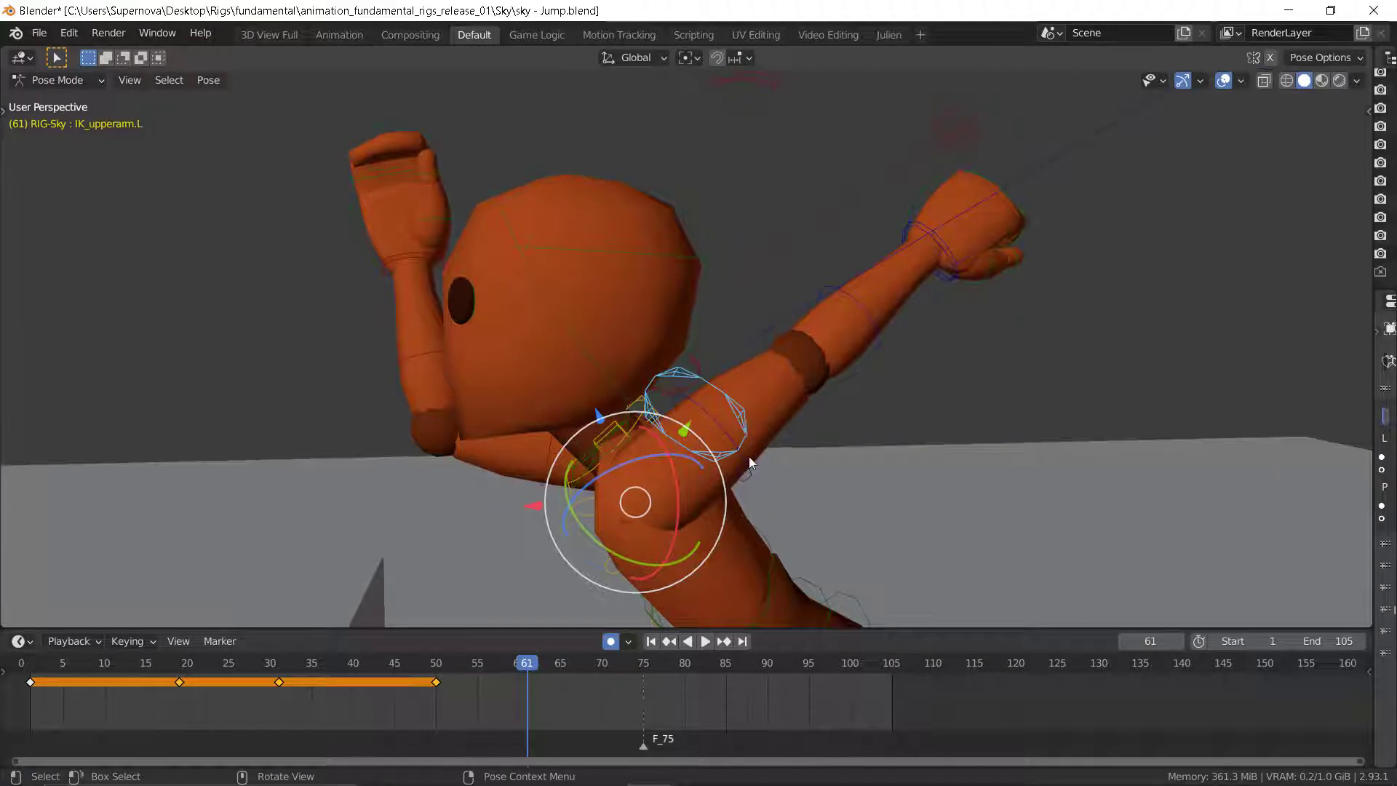
{"action": "left_click", "coordinate": [664, 458]}
{"action": "scroll", "coordinate": [664, 459], "scroll_direction": "down", "scroll_amount": 5}
{"action": "left_click_drag", "start_coordinate": [590, 495], "coordinate": [789, 429]}
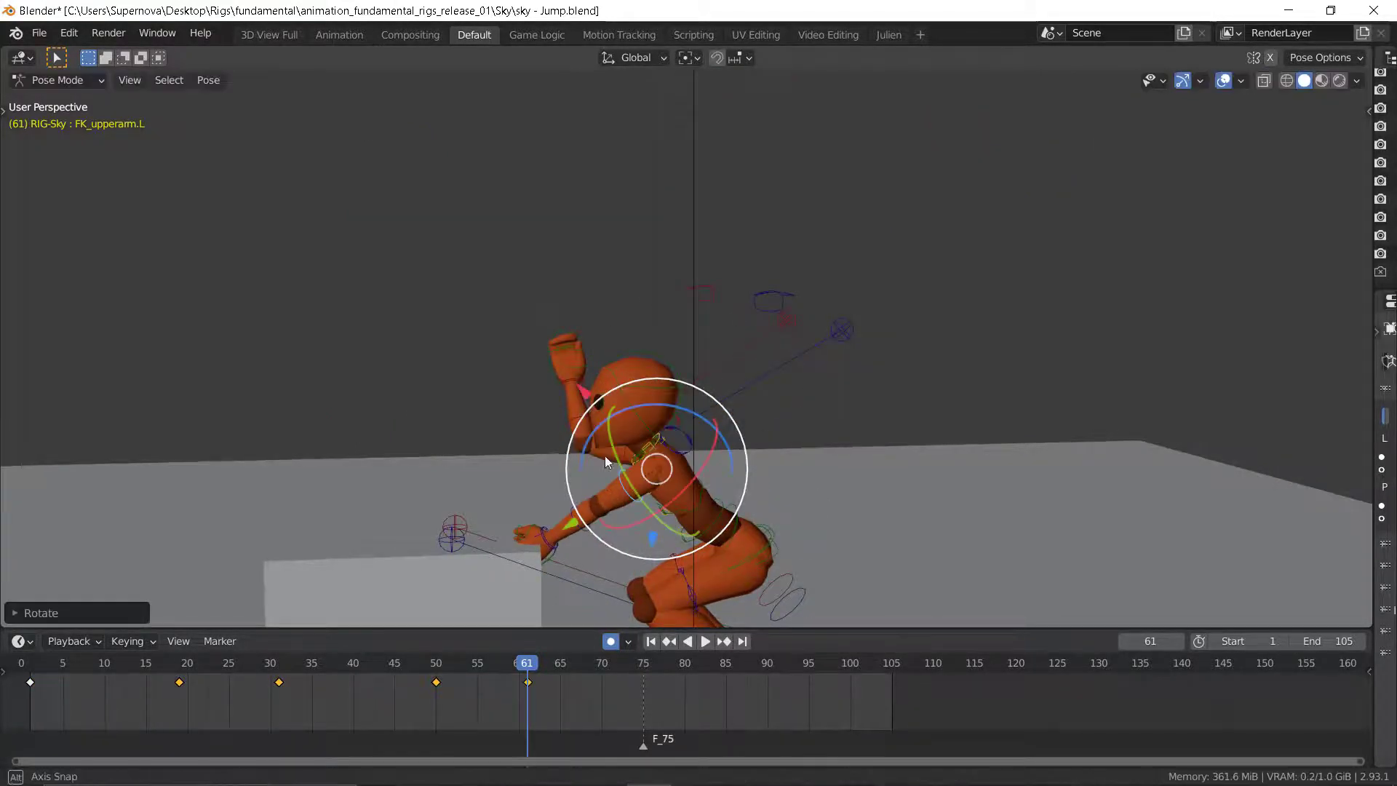
{"action": "middle_click_drag", "start_coordinate": [605, 456], "coordinate": [675, 466]}
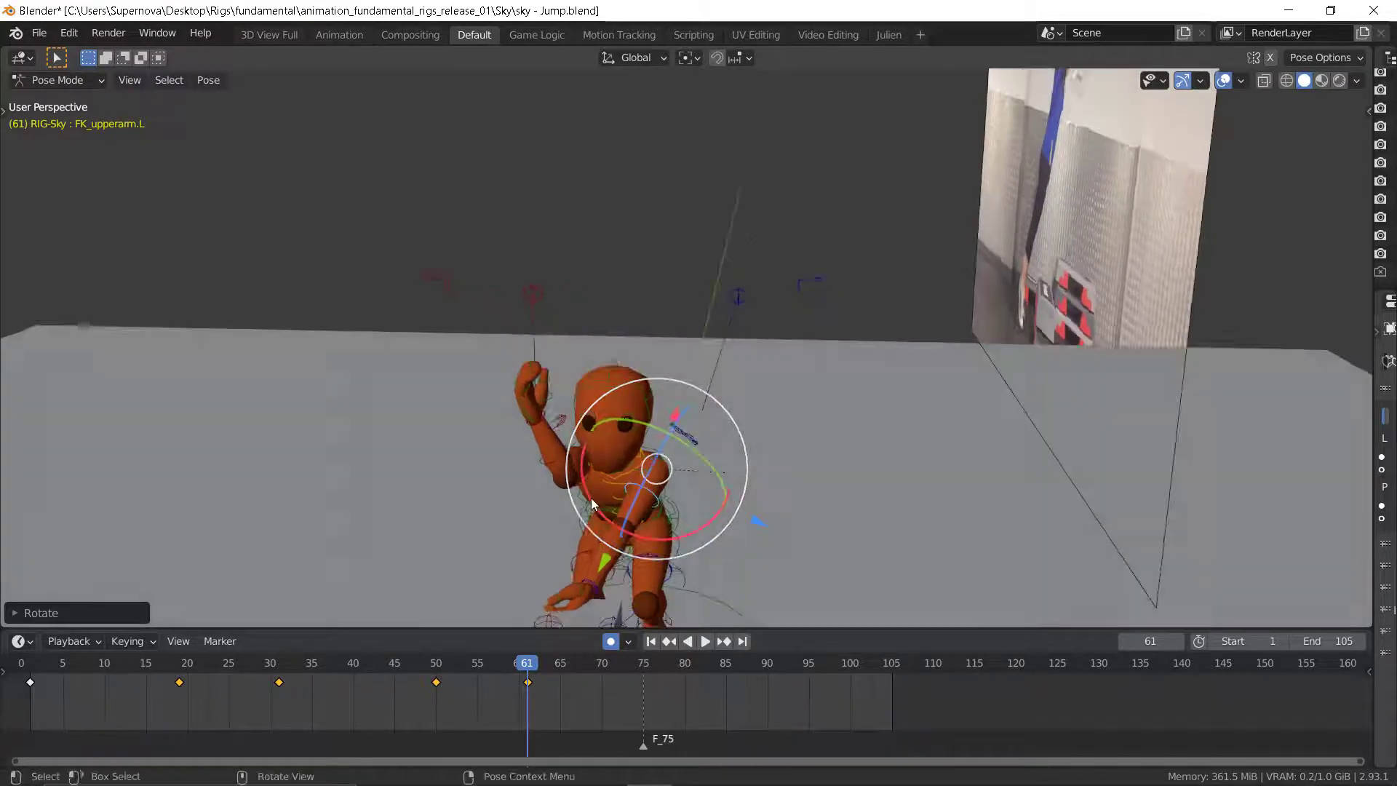
{"action": "left_click_drag", "start_coordinate": [591, 498], "coordinate": [639, 525]}
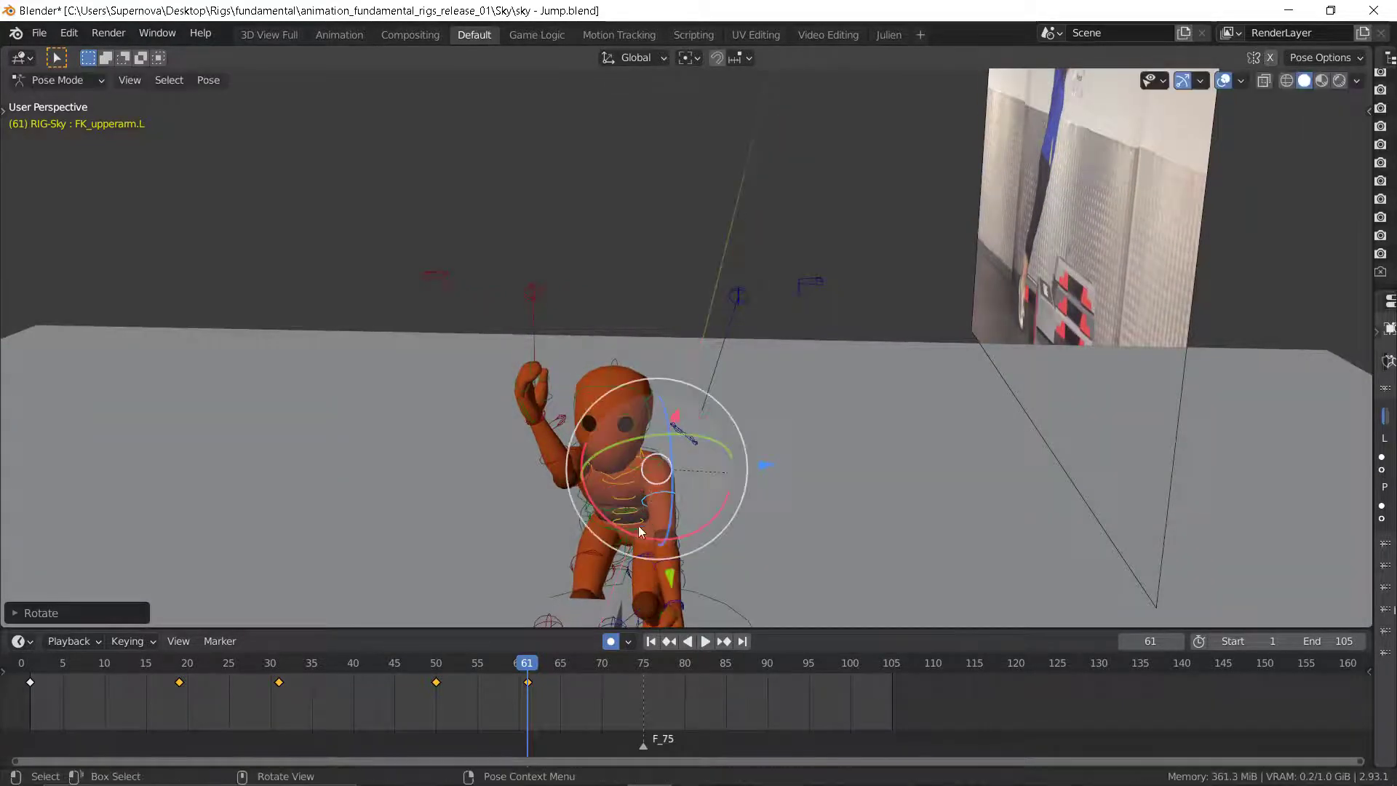
{"action": "middle_click_drag", "start_coordinate": [639, 525], "coordinate": [755, 455]}
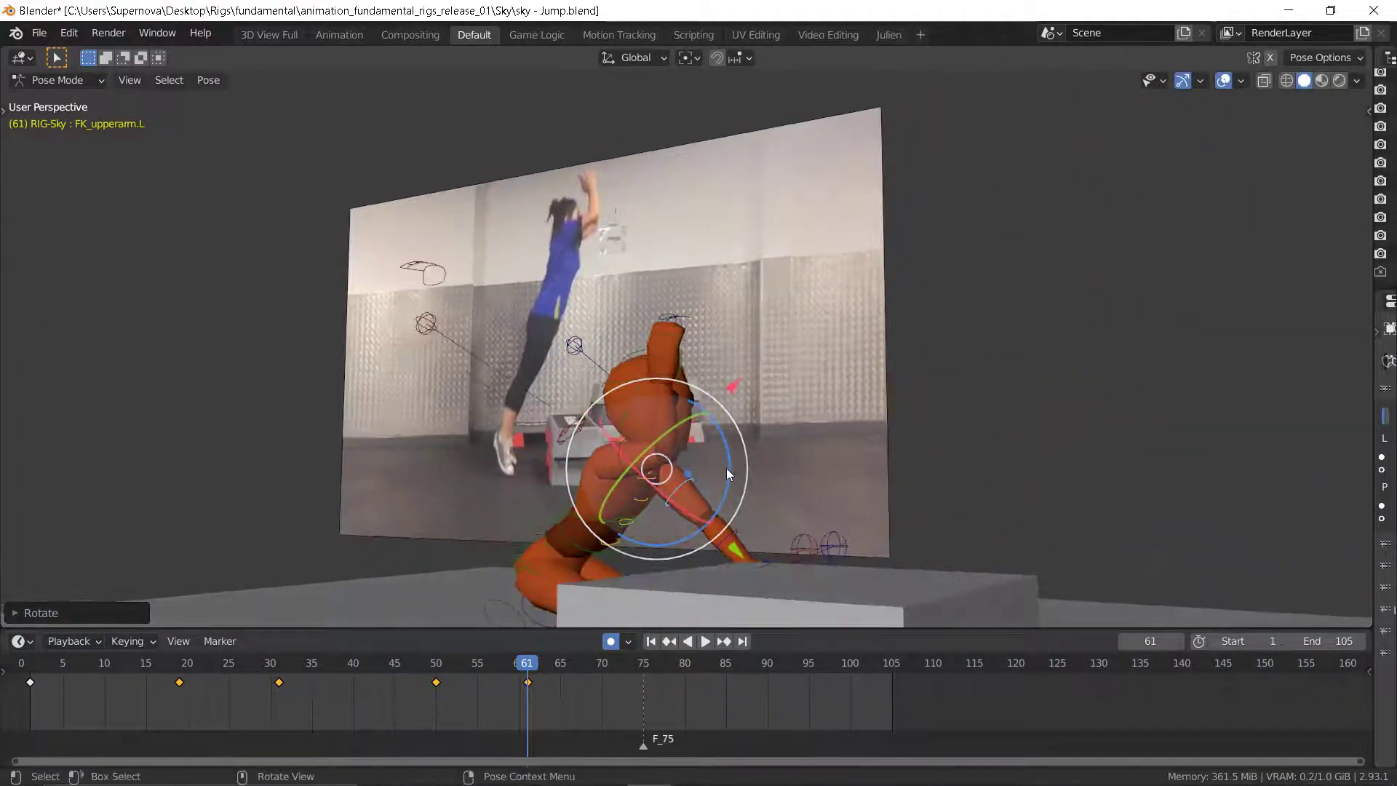
{"action": "left_click_drag", "start_coordinate": [726, 468], "coordinate": [729, 505]}
- Bend the left forearm upward at the elbow at frame 61
{"action": "left_click", "coordinate": [742, 477]}
{"action": "left_click", "coordinate": [734, 507]}
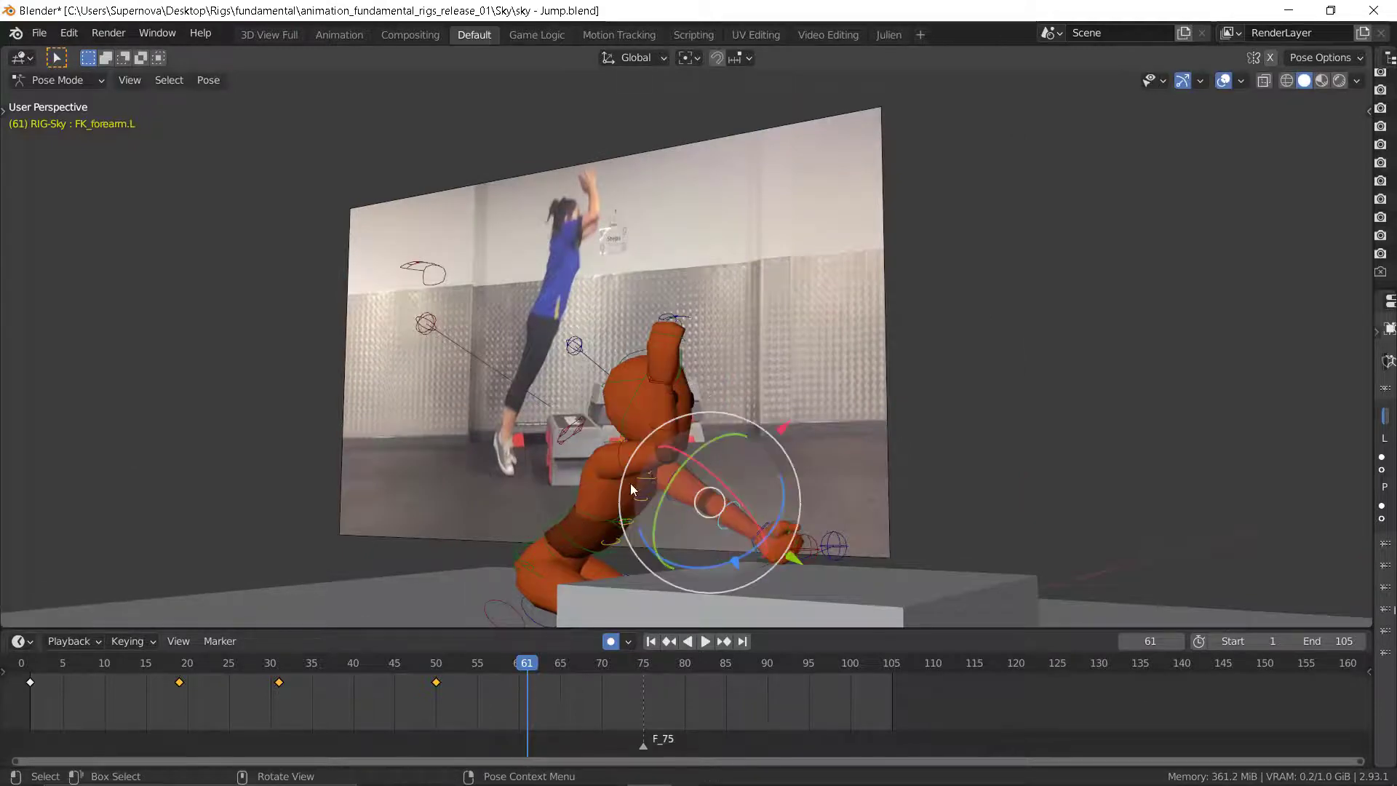
{"action": "middle_click_drag", "start_coordinate": [630, 483], "coordinate": [714, 486]}
{"action": "left_click_drag", "start_coordinate": [636, 493], "coordinate": [781, 491]}
{"action": "middle_click_drag", "start_coordinate": [779, 485], "coordinate": [713, 476]}
- Rotate the left upper arm inward and upward at frame 61 so it parallels the raised right arm
{"action": "left_click", "coordinate": [706, 470]}
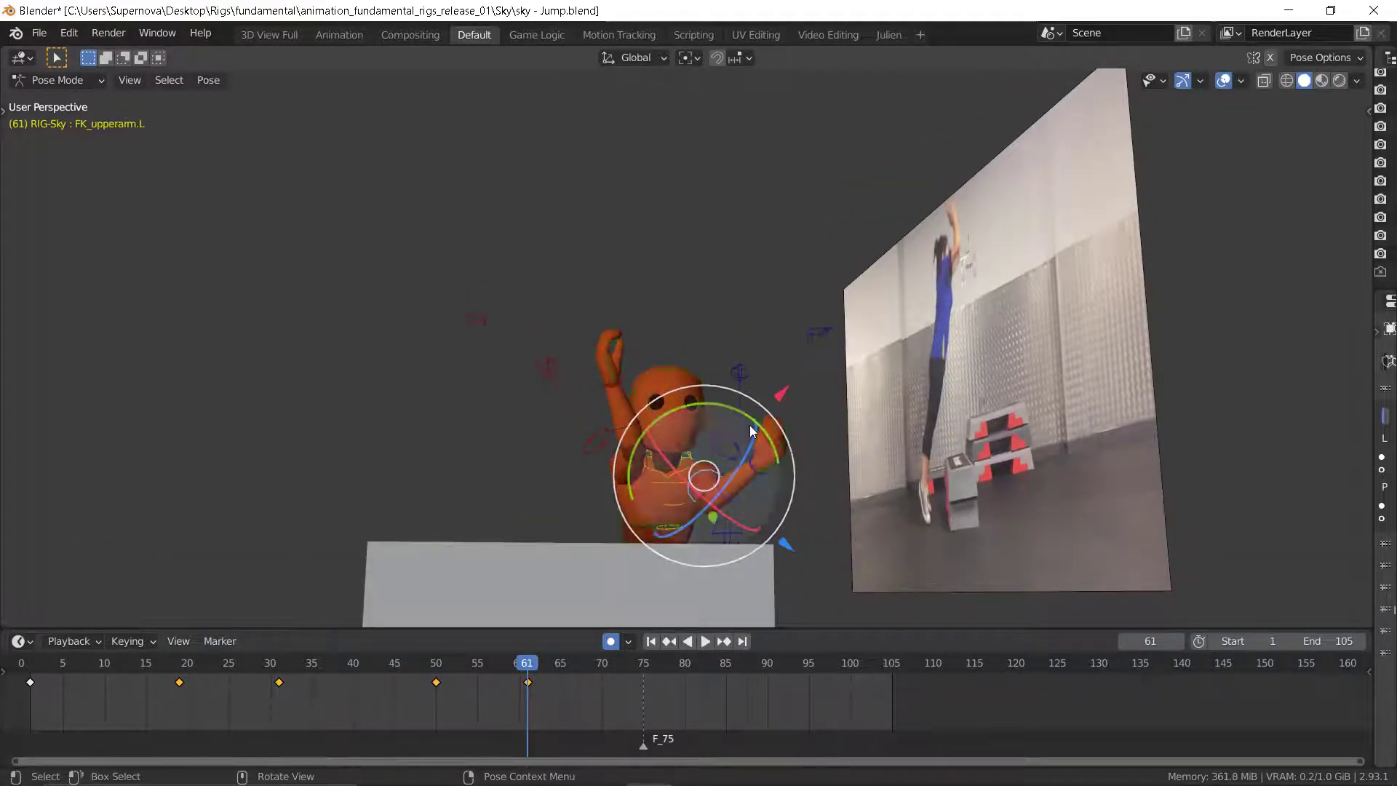
{"action": "left_click_drag", "start_coordinate": [744, 418], "coordinate": [717, 429]}
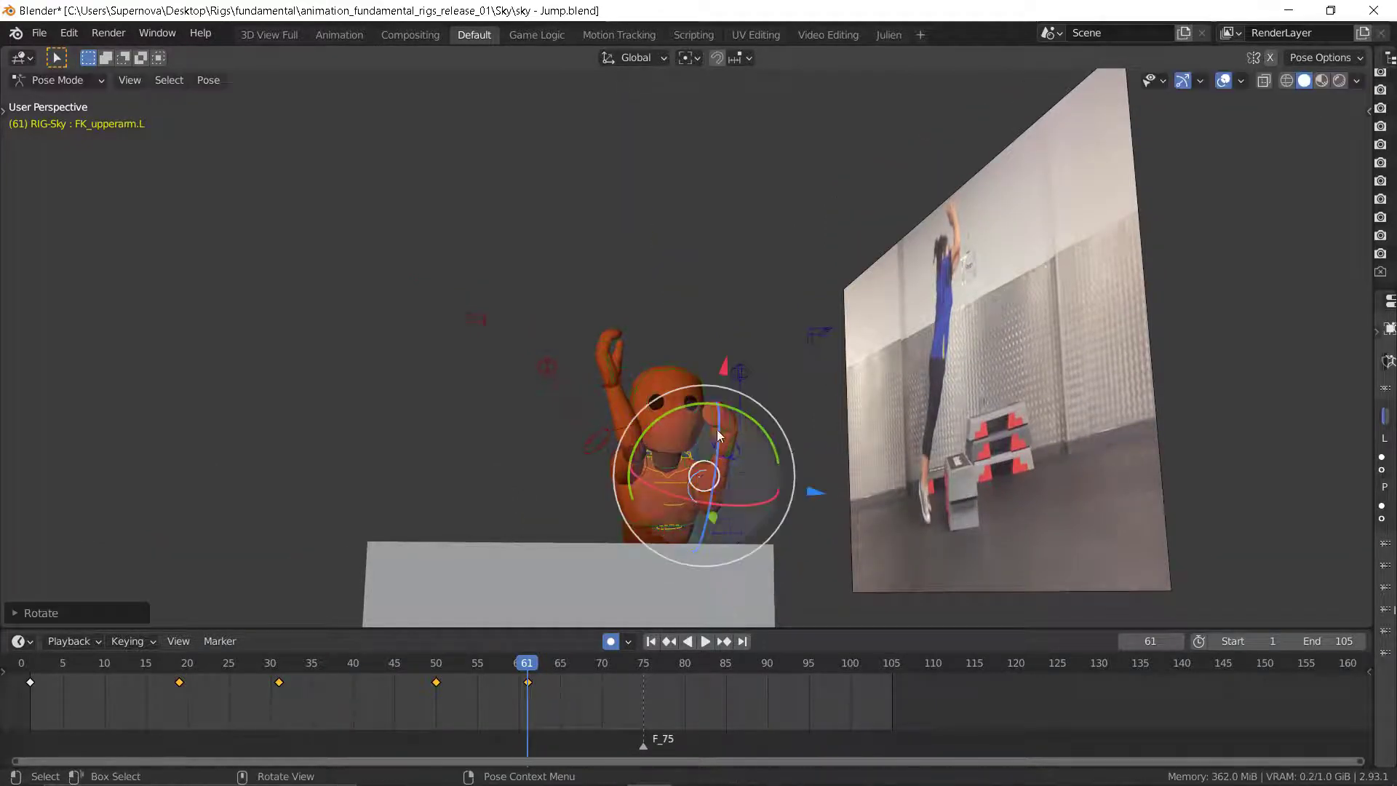
{"action": "middle_click_drag", "start_coordinate": [718, 429], "coordinate": [691, 474]}
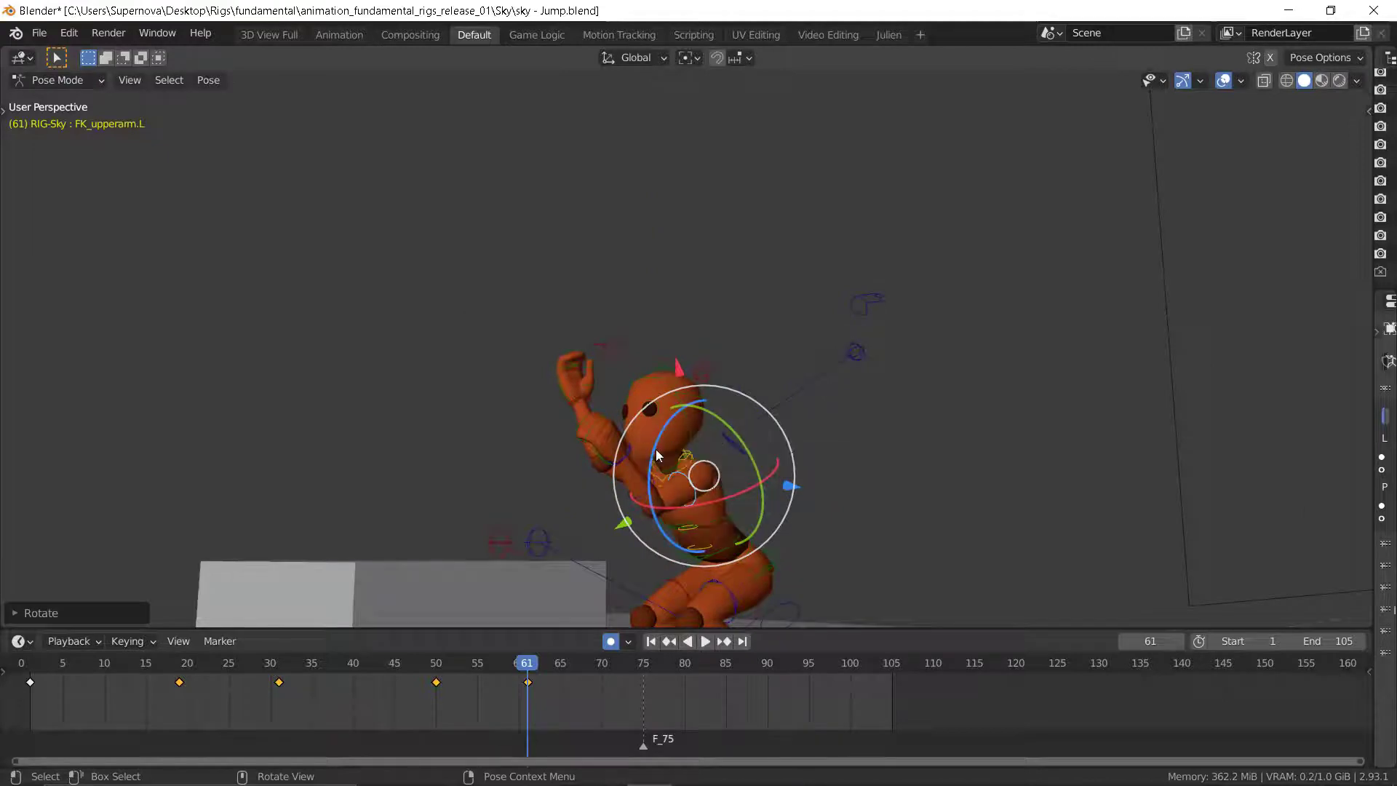
{"action": "left_click_drag", "start_coordinate": [655, 454], "coordinate": [658, 418]}
{"action": "mouse_move", "coordinate": [658, 418]}
{"action": "middle_mouse_down"}
{"action": "mouse_move", "coordinate": [559, 460]}
{"action": "mouse_move", "coordinate": [647, 496]}
{"action": "mouse_move", "coordinate": [534, 497]}
{"action": "mouse_move", "coordinate": [724, 514]}
{"action": "mouse_move", "coordinate": [720, 477]}
{"action": "mouse_move", "coordinate": [676, 427]}
{"action": "middle_mouse_up"}
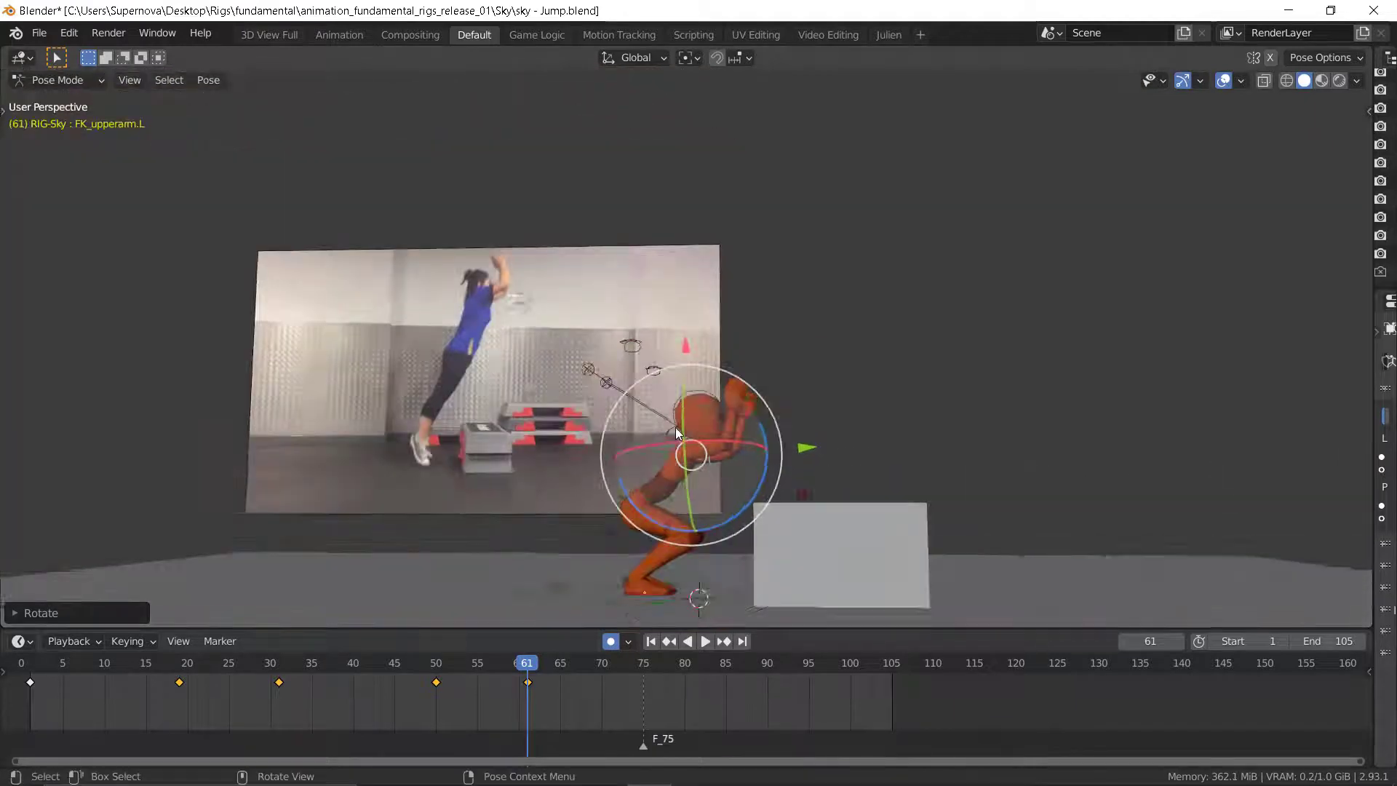
- Move the torso control up and forward at frame 61 until the crouched legs extend
{"action": "left_click", "coordinate": [628, 503]}
{"action": "key", "text": "g"}
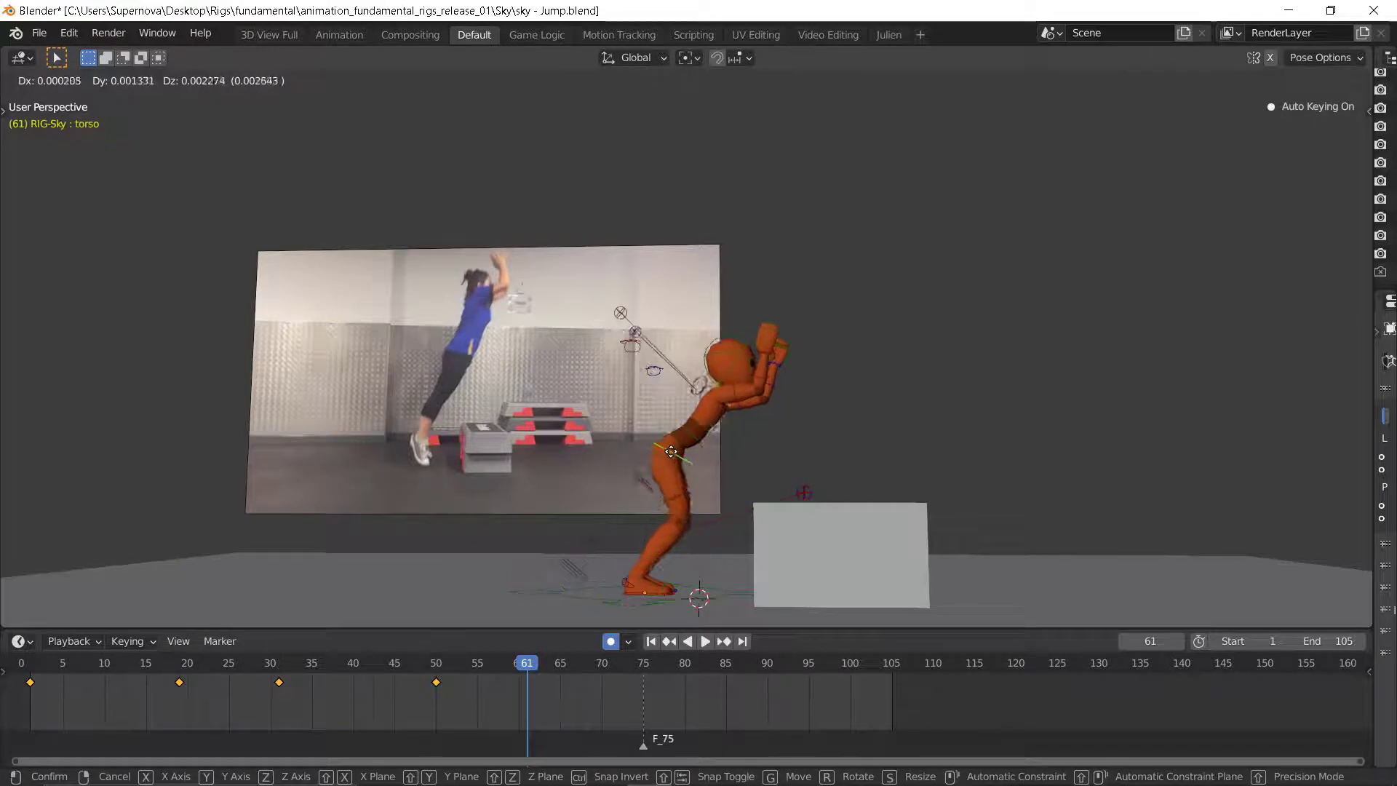
{"action": "left_click", "coordinate": [682, 435]}
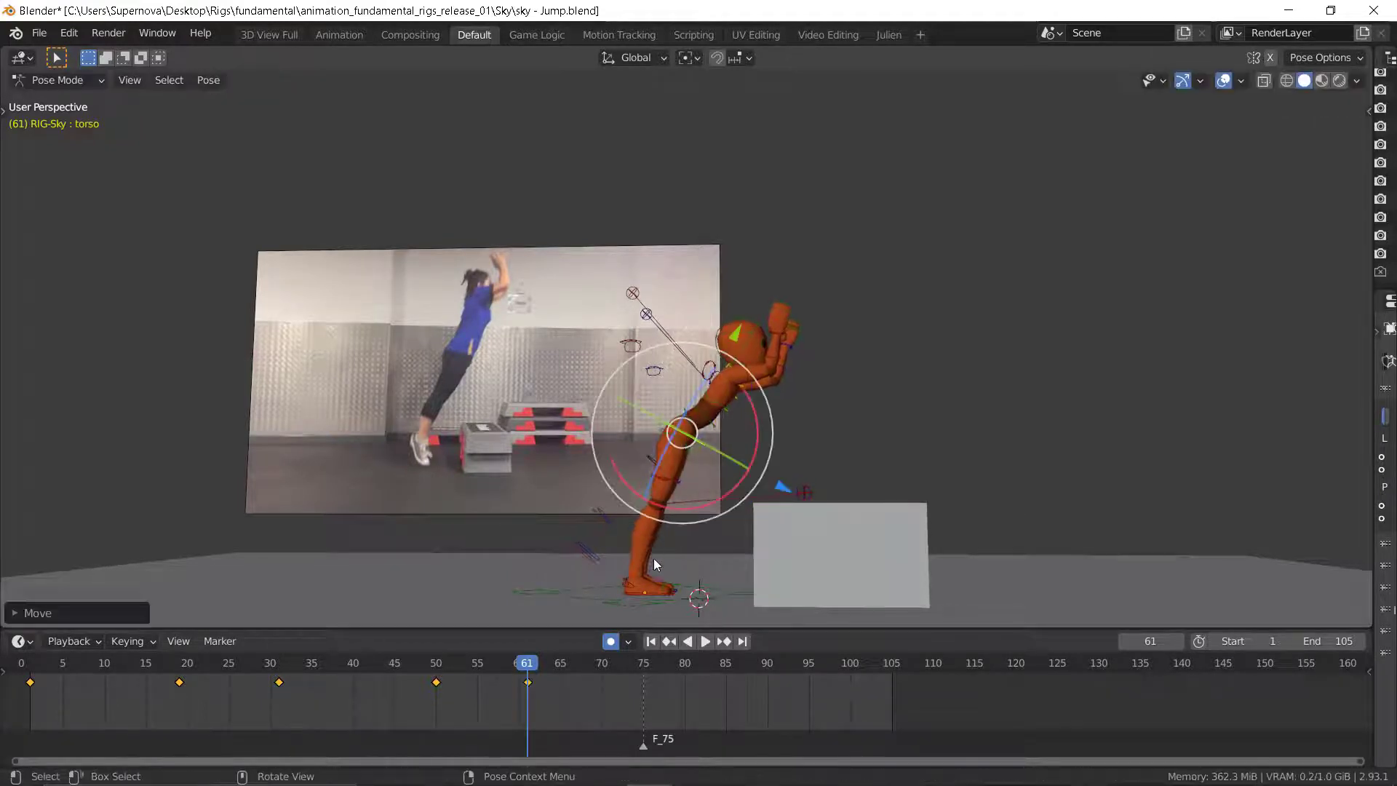
- Rotate the right and left IK instep controls at frame 61 to lift both heels and leave the toes planted
{"action": "left_click", "coordinate": [634, 581]}
{"action": "left_click_drag", "start_coordinate": [733, 568], "coordinate": [732, 114]}
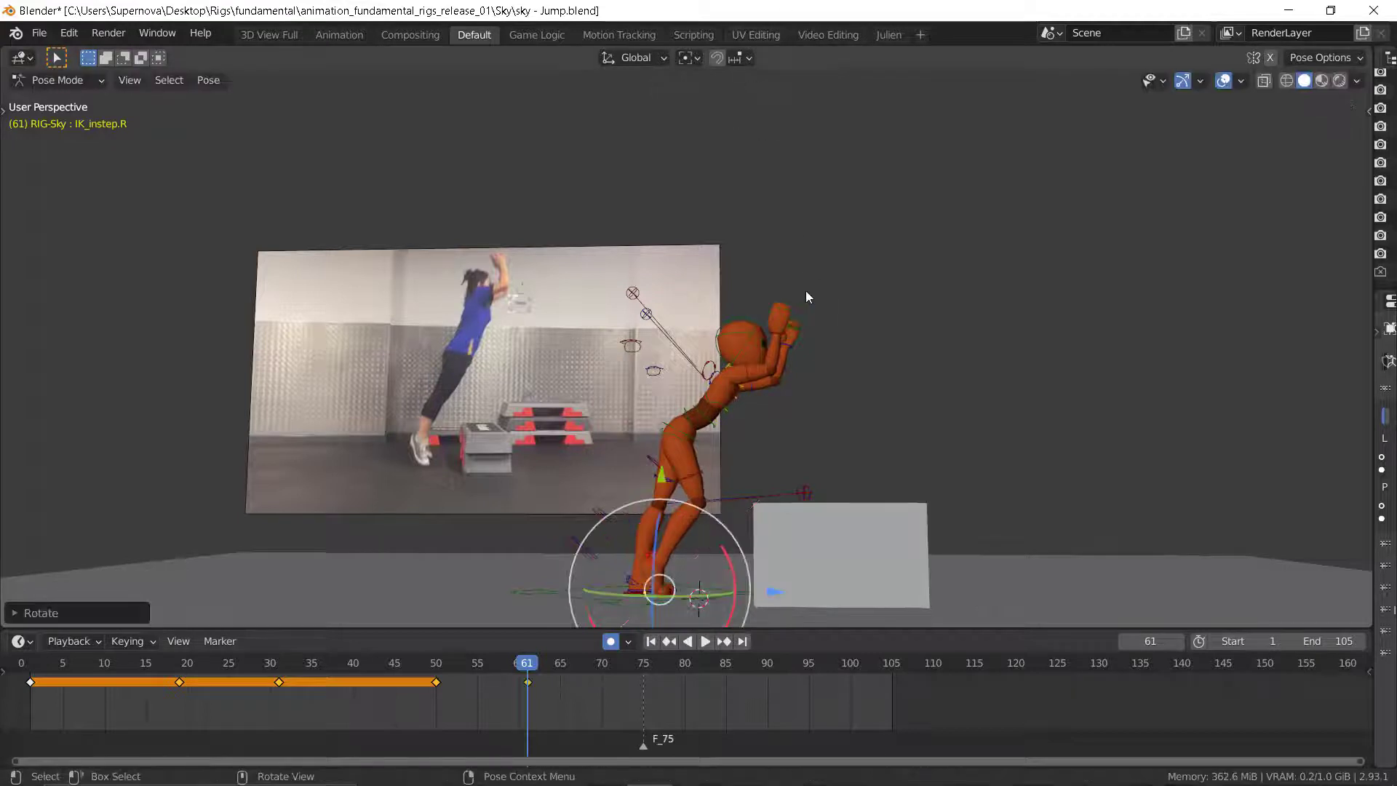
{"action": "left_click_drag", "start_coordinate": [742, 564], "coordinate": [742, 588]}
{"action": "left_click", "coordinate": [630, 578]}
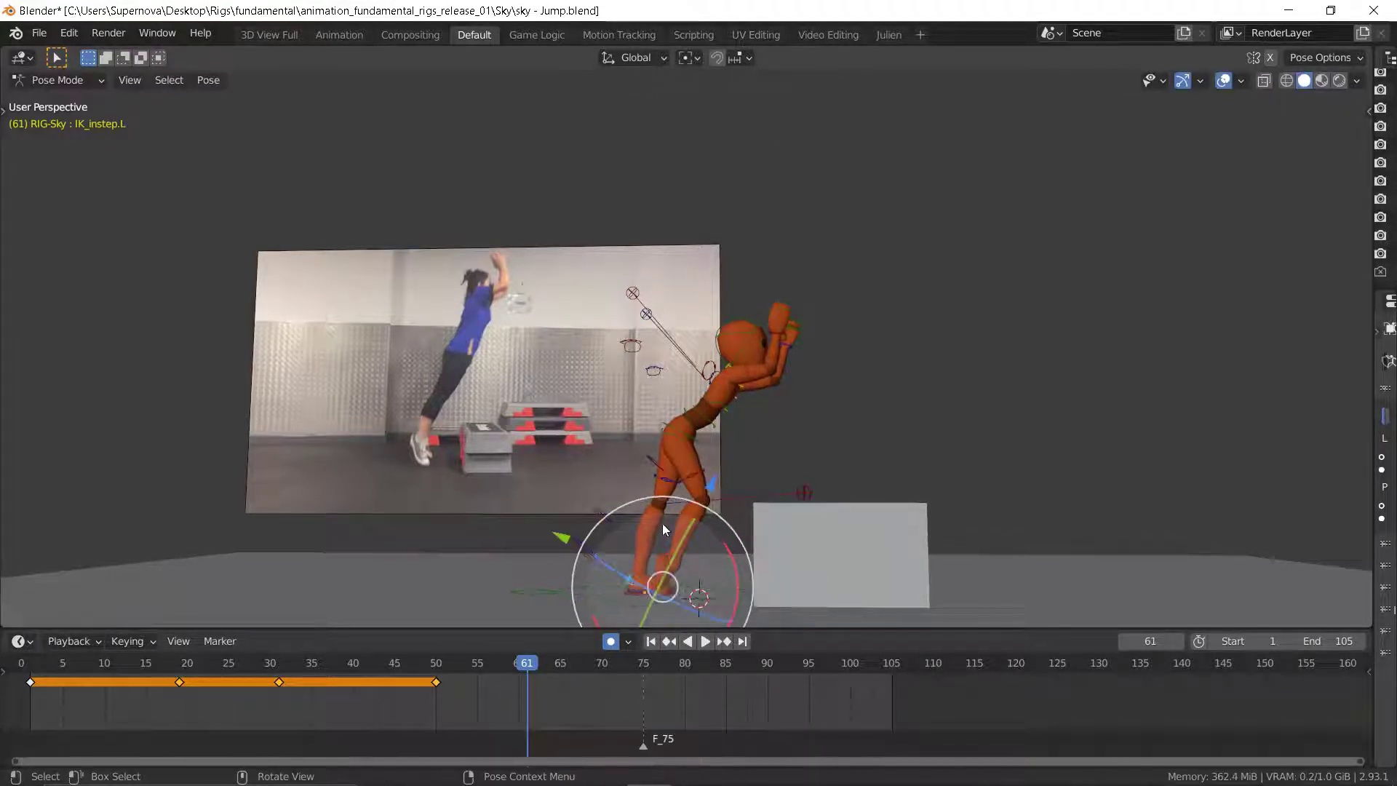
{"action": "left_click_drag", "start_coordinate": [732, 557], "coordinate": [704, 120]}
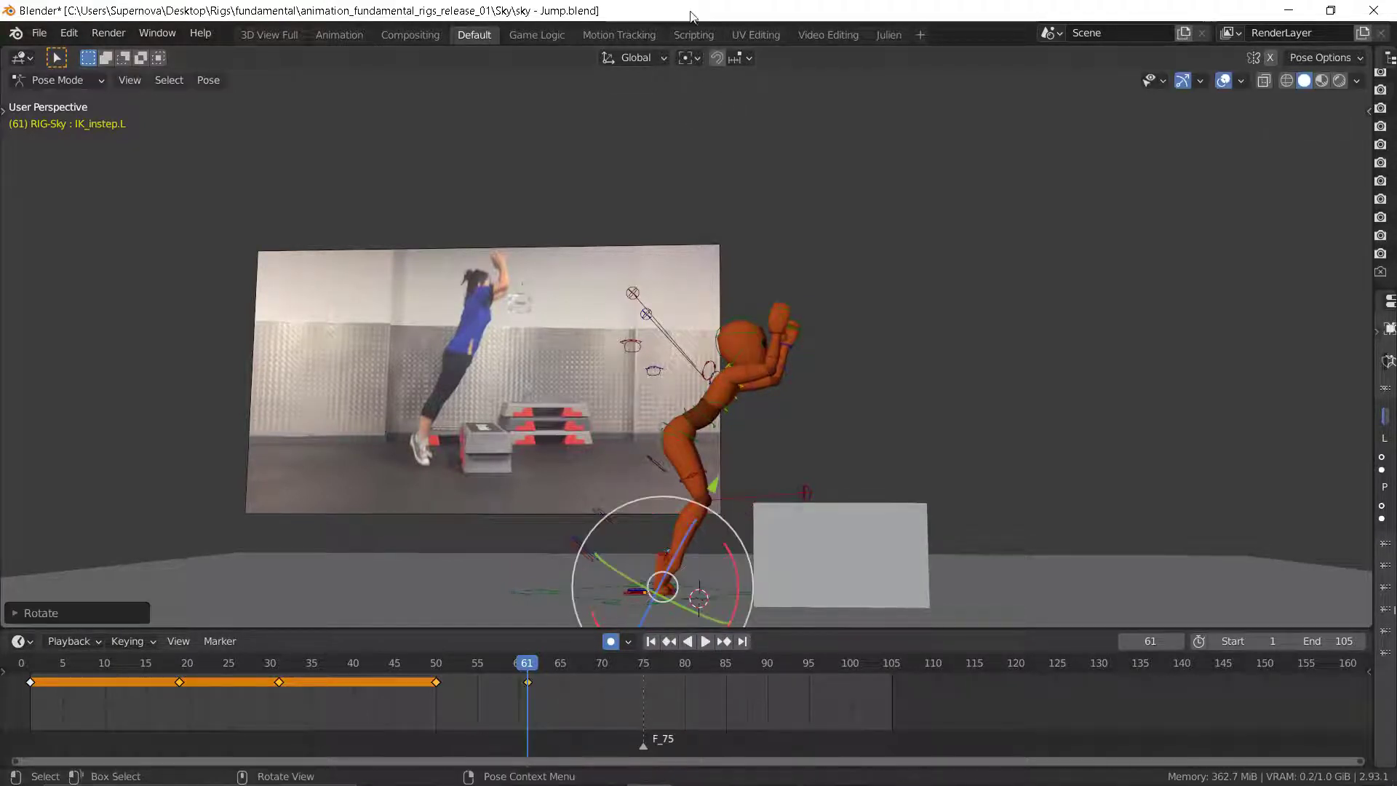
- Move the torso farther forward and slightly up at frame 61 so the legs straighten over the toes
{"action": "left_click", "coordinate": [687, 434]}
{"action": "key", "text": "g"}
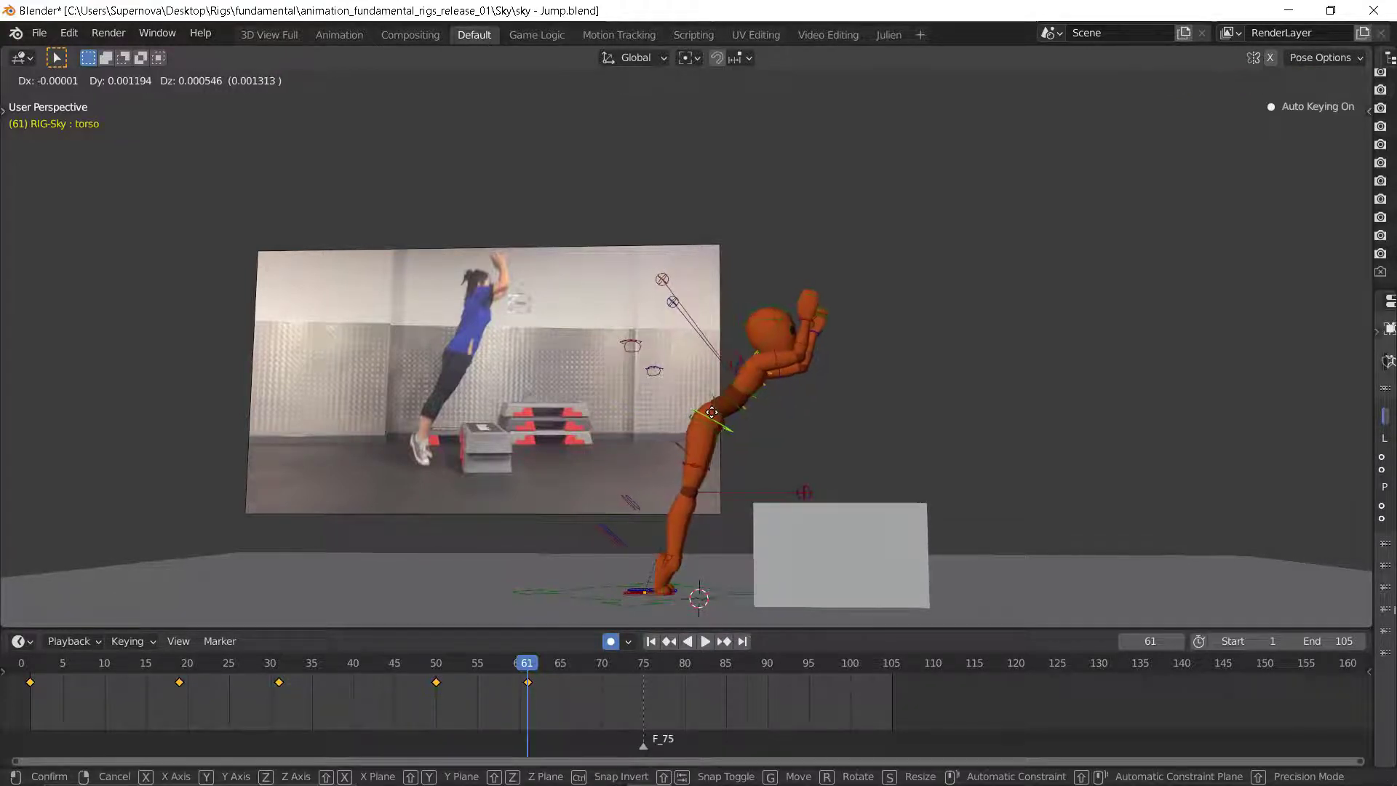
{"action": "left_click", "coordinate": [711, 421]}
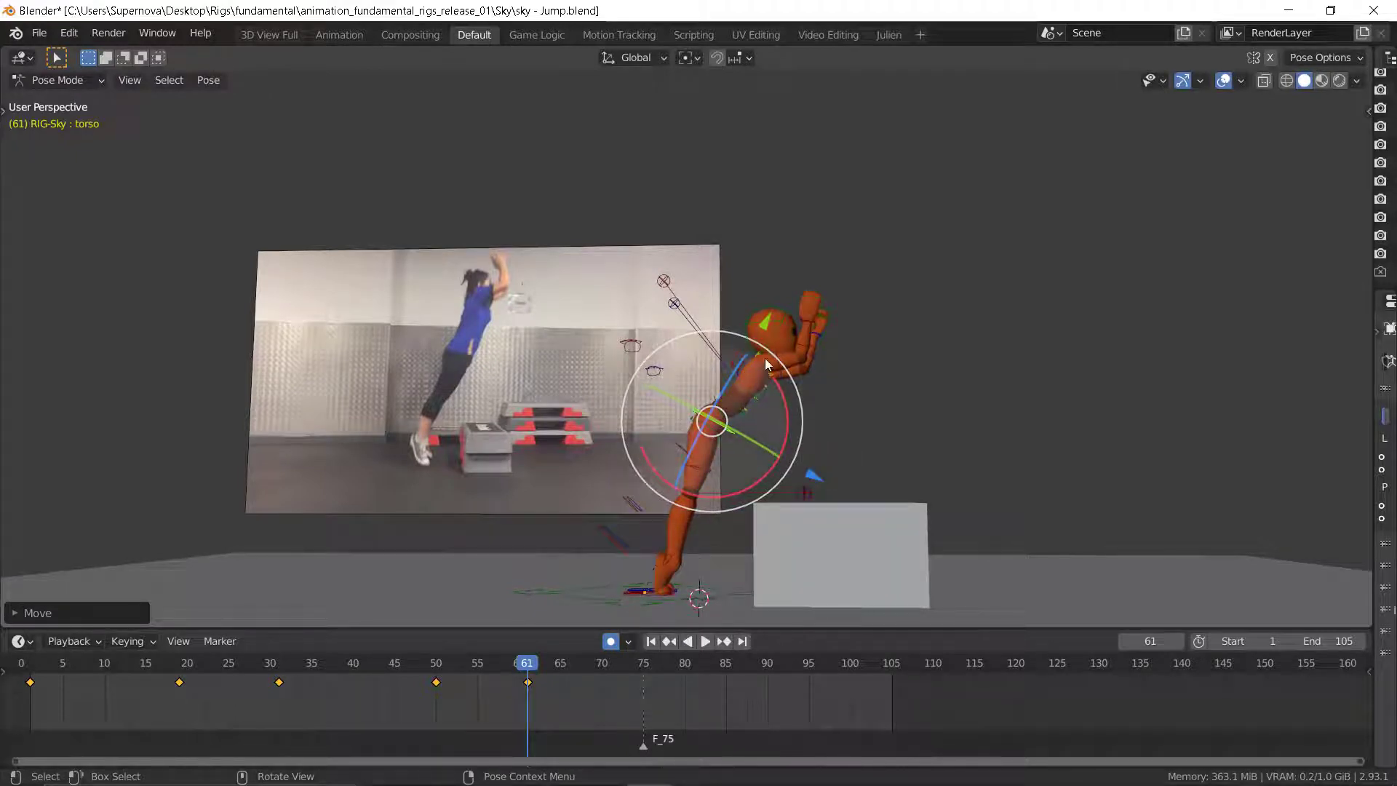
- Compare the takeoff pose with the keyframes back to frame 19, and nudge the torso slightly up and forward at frame 61
{"action": "key", "text": "Down"}
{"action": "key", "text": "Down"}
{"action": "key", "text": "Down"}
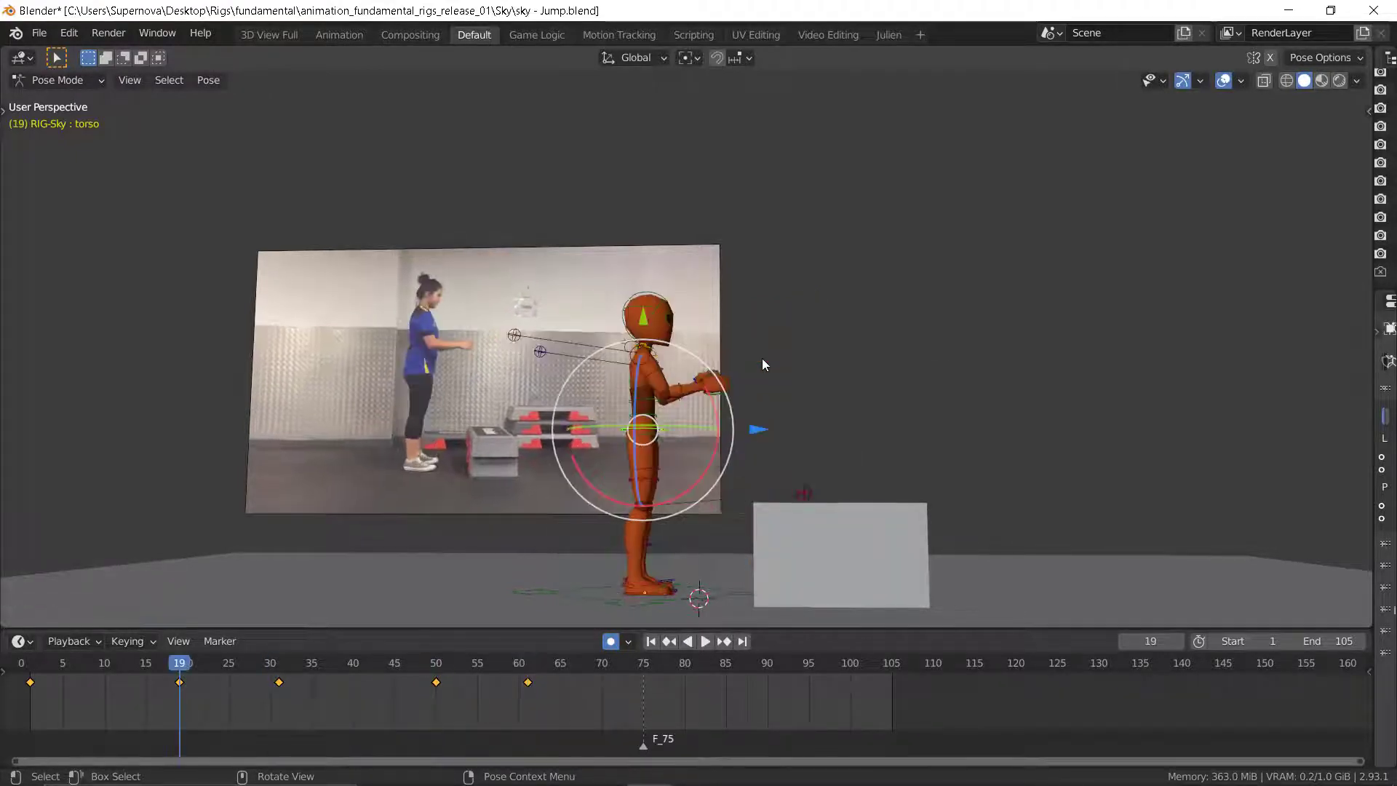
{"action": "key", "text": "Up"}
{"action": "key", "text": "Up"}
{"action": "key", "text": "Up"}
{"action": "key", "text": "Up"}
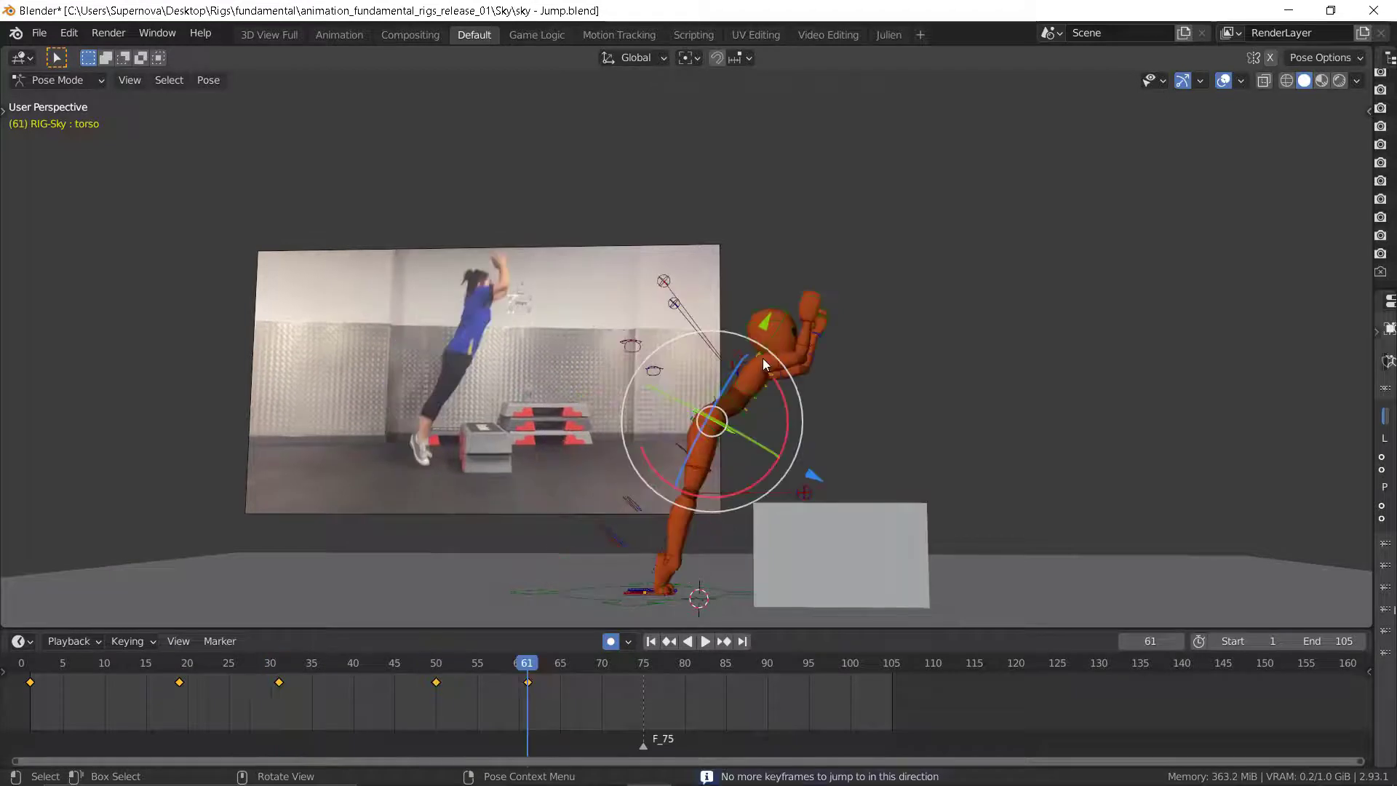
{"action": "left_click", "coordinate": [720, 434]}
{"action": "left_click", "coordinate": [734, 427]}
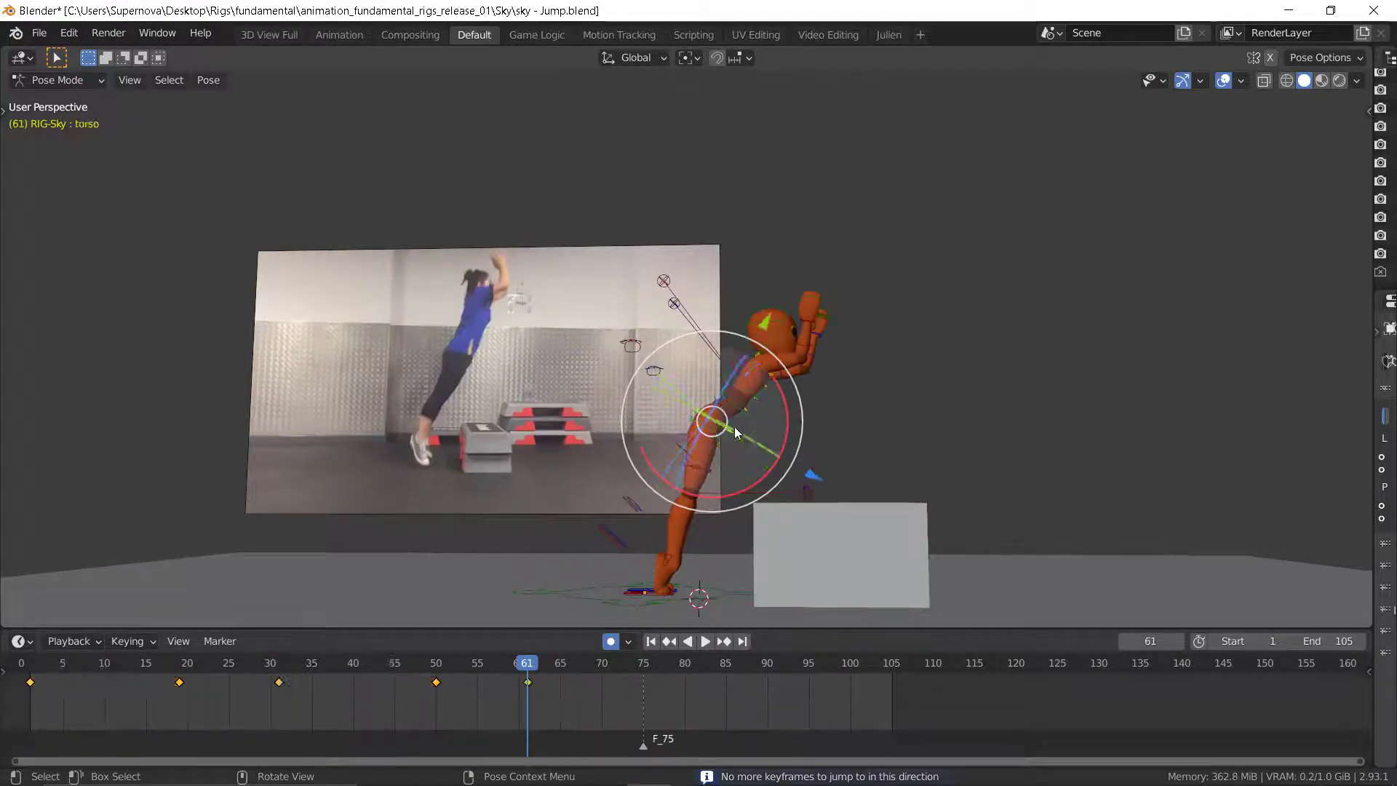
{"action": "left_click", "coordinate": [710, 426]}
- Step back and forth through the keyframes up to 61 to examine the motion from crouch to takeoff against the reference
{"action": "key", "text": "Down"}
{"action": "key", "text": "Down"}
{"action": "key", "text": "Down"}
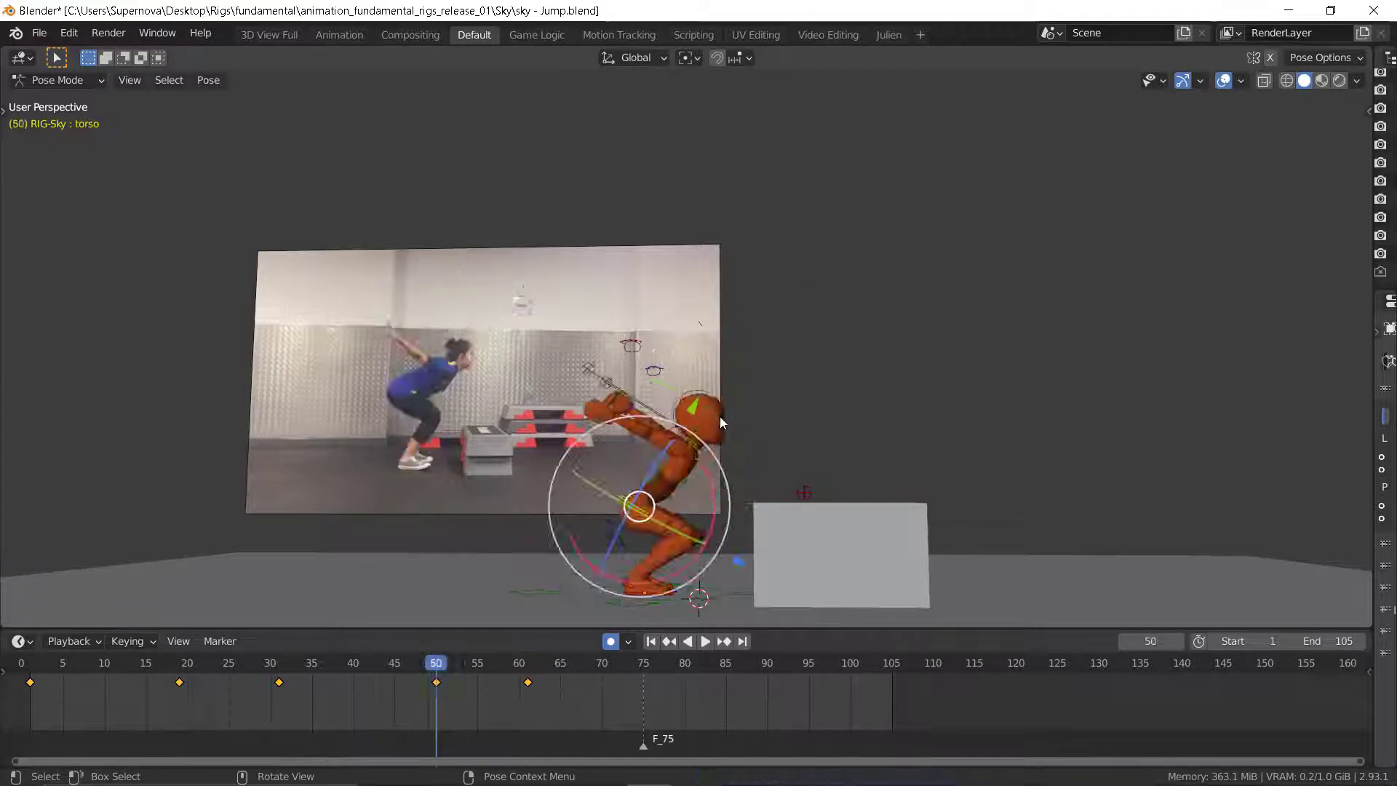
{"action": "key", "text": "Up"}
{"action": "key", "text": "Up"}
{"action": "key", "text": "Up"}
{"action": "key", "text": "Up"}
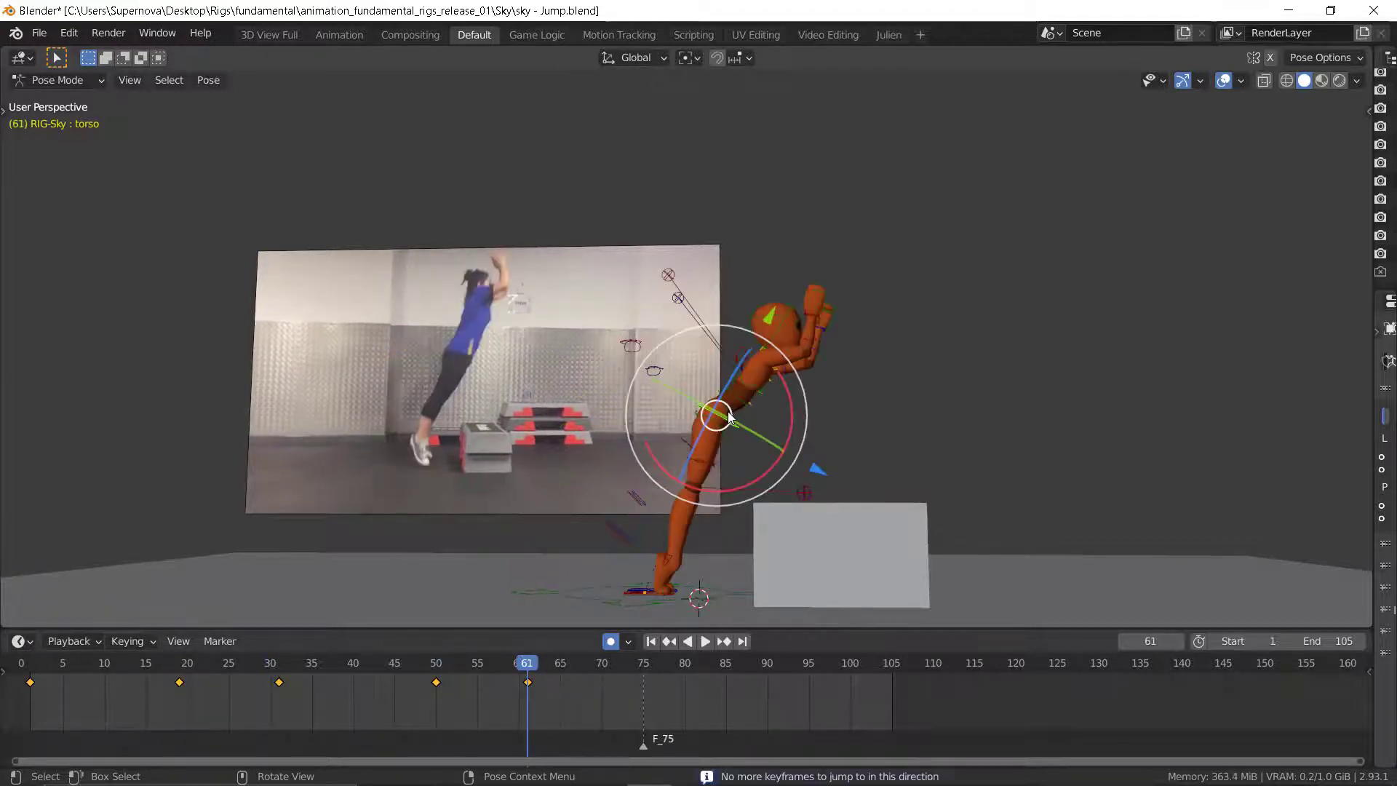
{"action": "key", "text": "Down"}
{"action": "key", "text": "Down"}
{"action": "key", "text": "Down"}
{"action": "key", "text": "Down"}
{"action": "key", "text": "Up"}
{"action": "key", "text": "Up"}
{"action": "key", "text": "Up"}
{"action": "key", "text": "Up"}
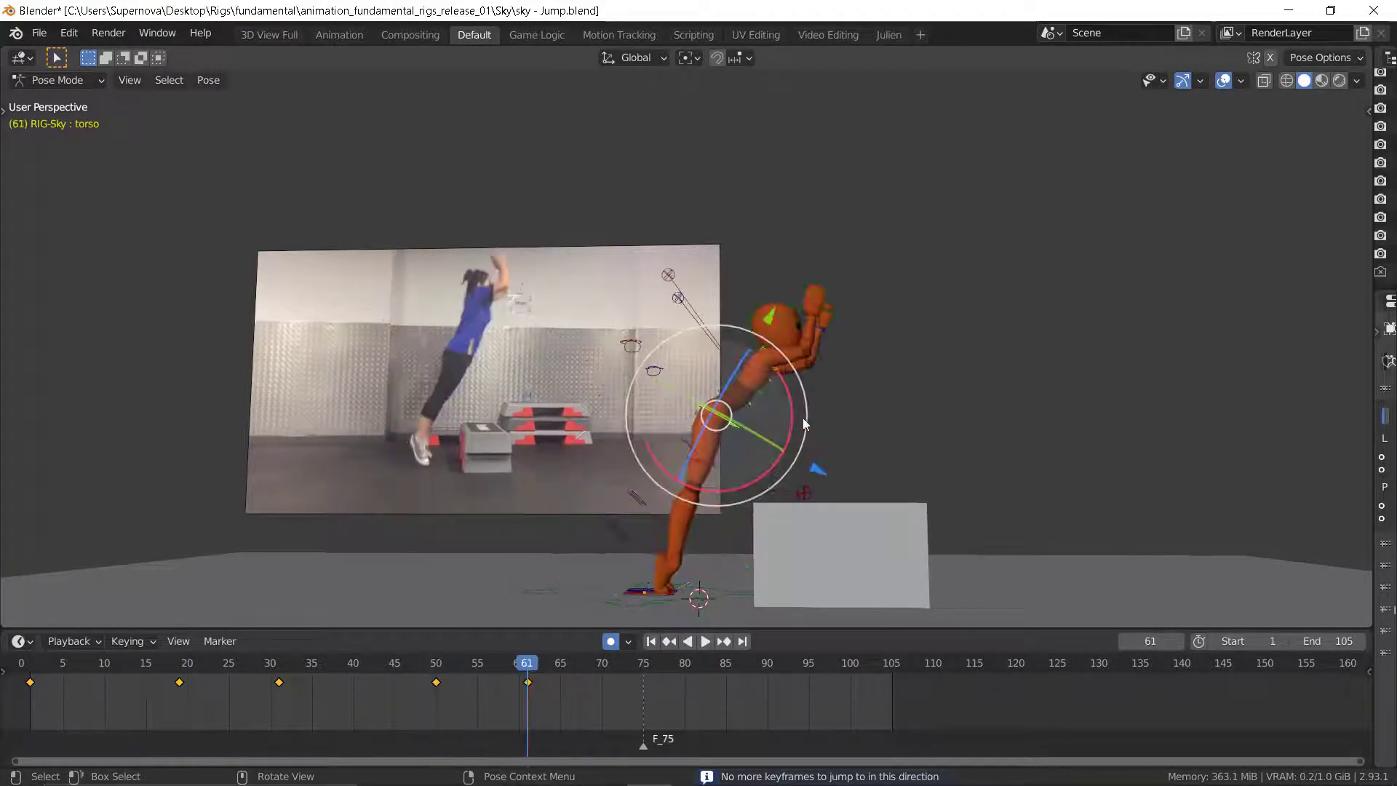
{"action": "key", "text": "Down"}
{"action": "key", "text": "Down"}
{"action": "key", "text": "Up"}
{"action": "key", "text": "Up"}
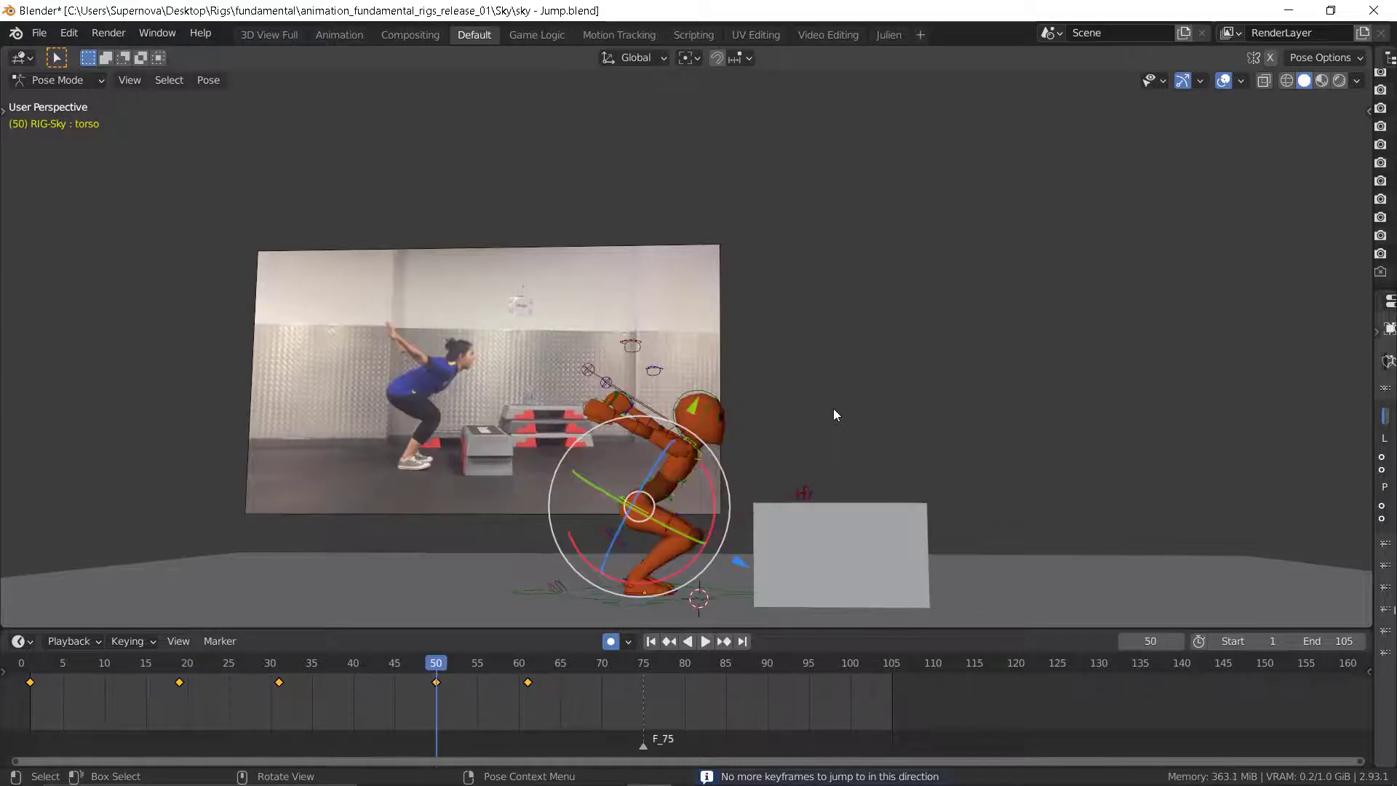
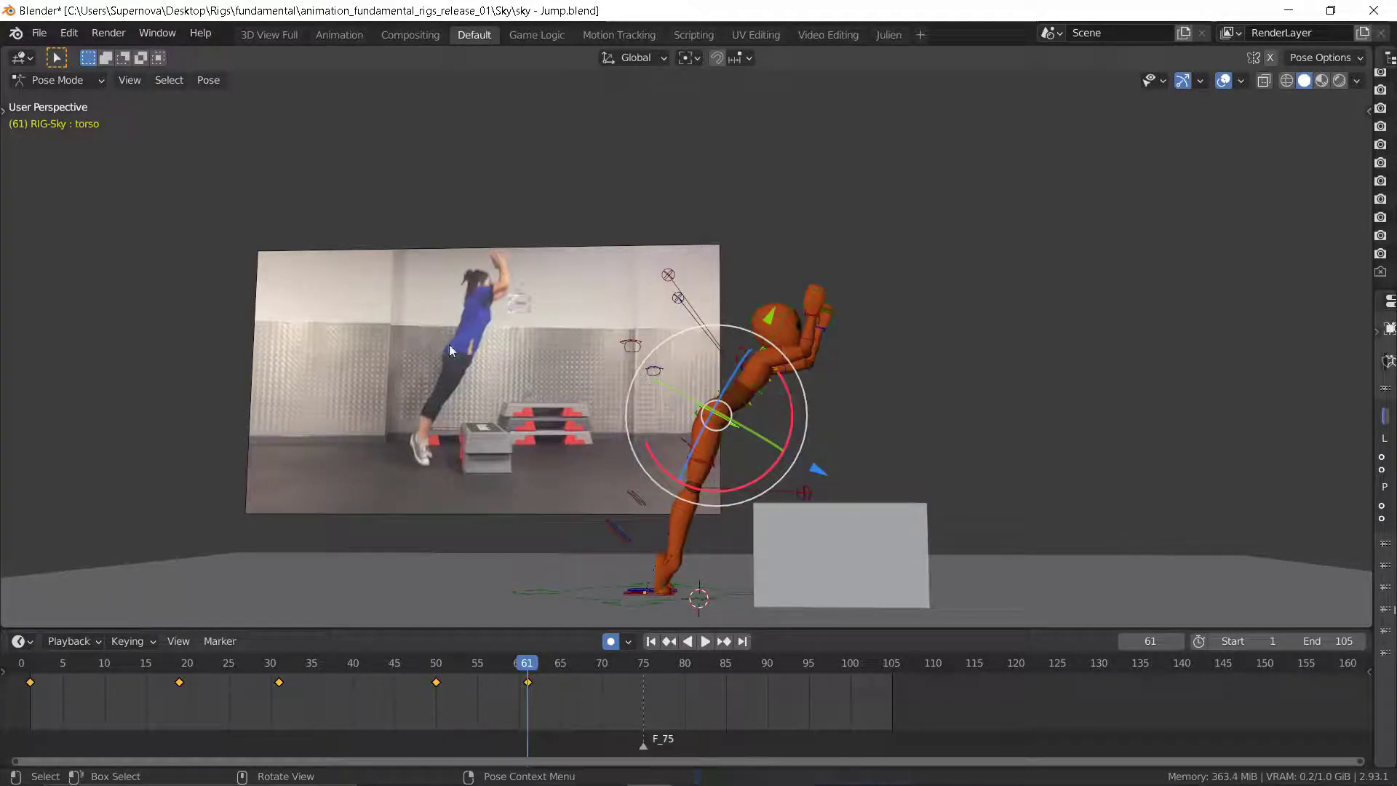
{"action": "scroll", "coordinate": [715, 425], "scroll_direction": "up", "scroll_amount": 3}
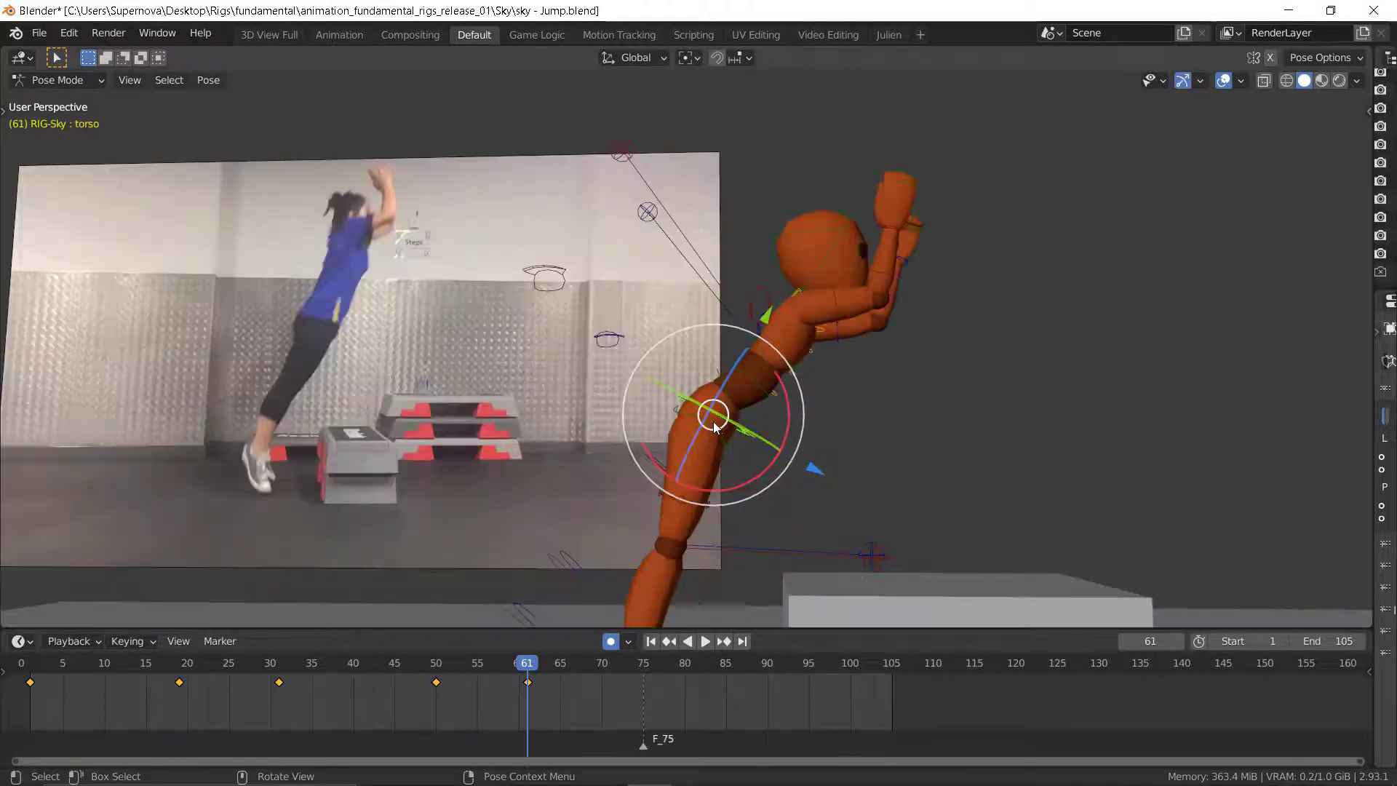
- Rotate the hips and torso controls at frame 61 to lean the body forward
{"action": "left_click", "coordinate": [730, 416]}
{"action": "left_click_drag", "start_coordinate": [784, 400], "coordinate": [792, 412]}
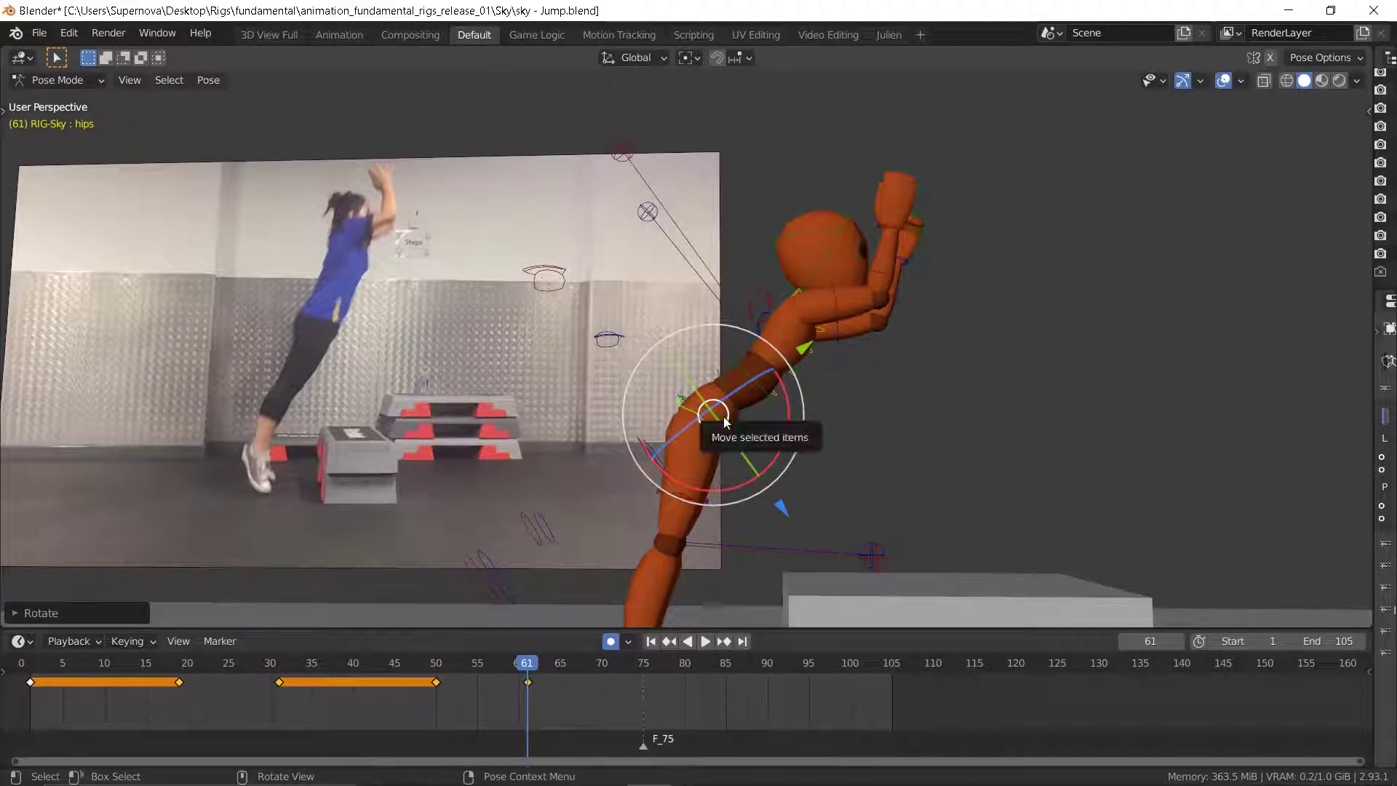
{"action": "left_click", "coordinate": [724, 420]}
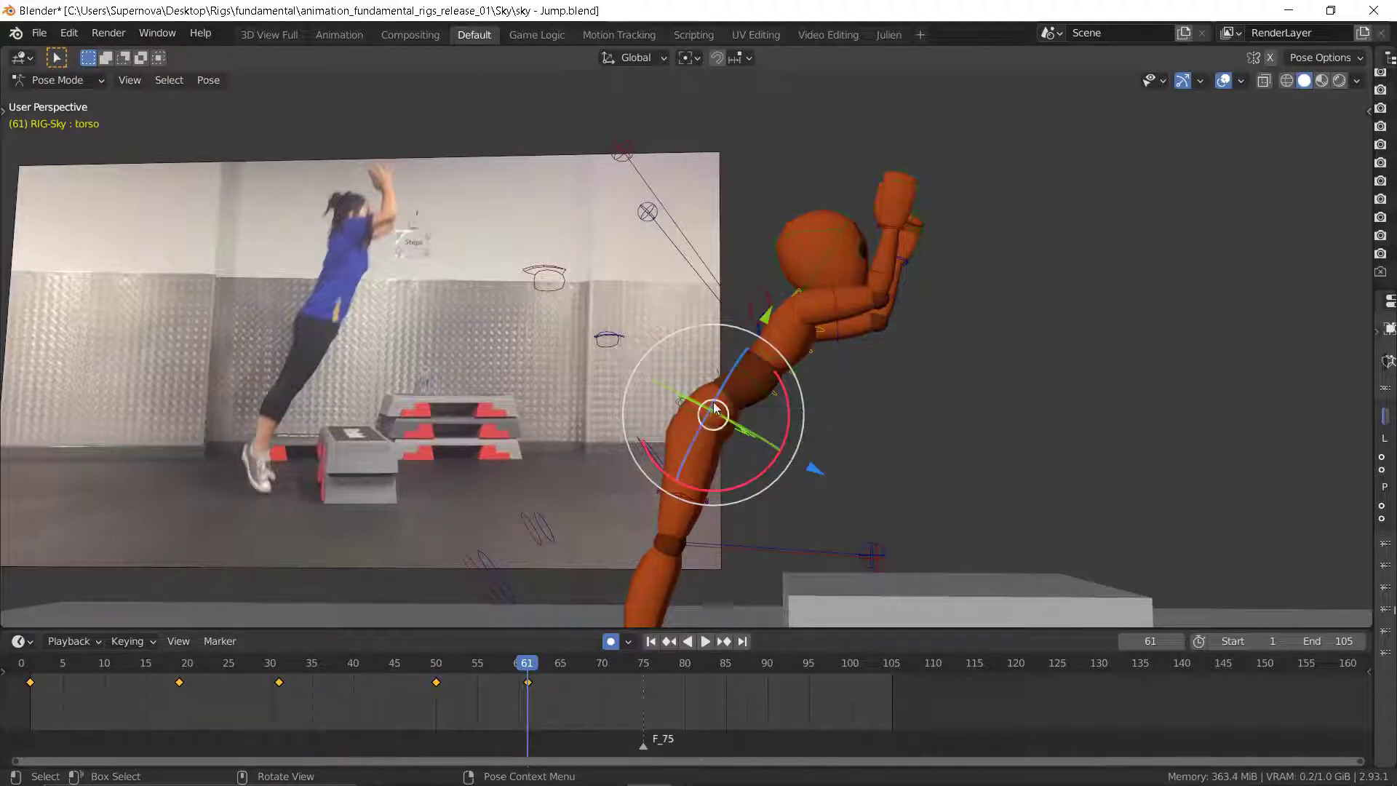
{"action": "left_click_drag", "start_coordinate": [786, 406], "coordinate": [792, 425]}
{"action": "left_click", "coordinate": [770, 430]}
- Rotate the spine controls at frame 61 to arch the back and raise the upper body like the reference
{"action": "left_click", "coordinate": [737, 397]}
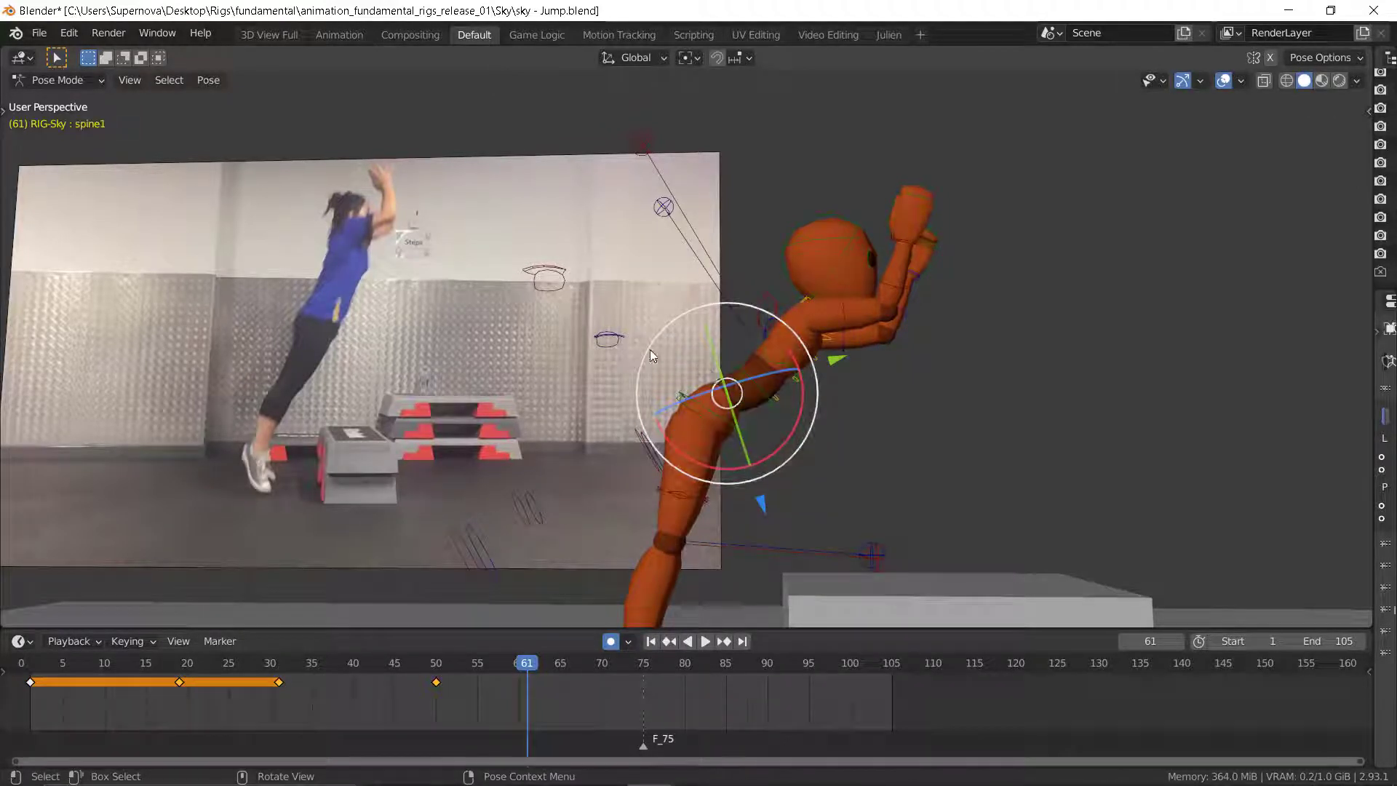
{"action": "left_click_drag", "start_coordinate": [650, 353], "coordinate": [648, 390]}
{"action": "left_click", "coordinate": [761, 378]}
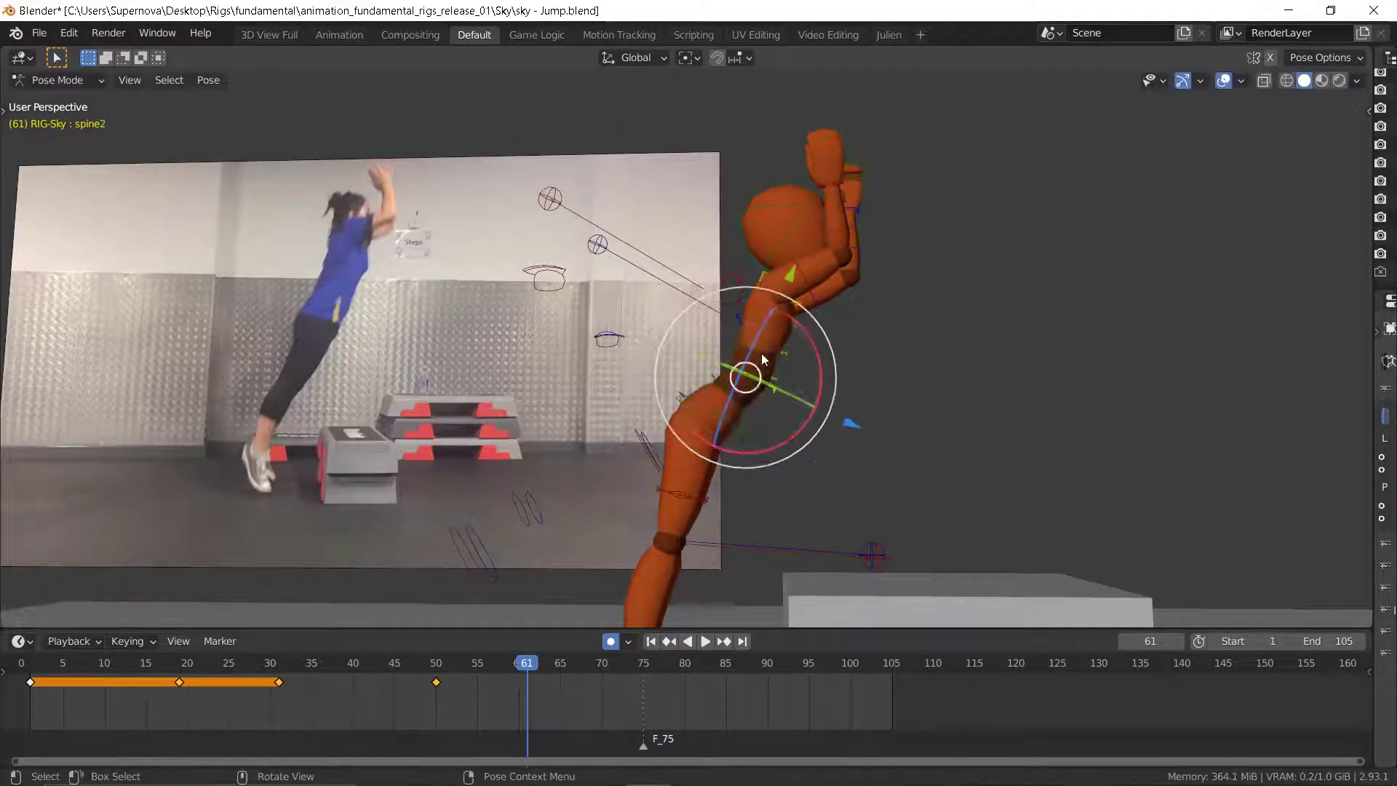
{"action": "left_click_drag", "start_coordinate": [816, 367], "coordinate": [928, 409]}
{"action": "left_click", "coordinate": [837, 343]}
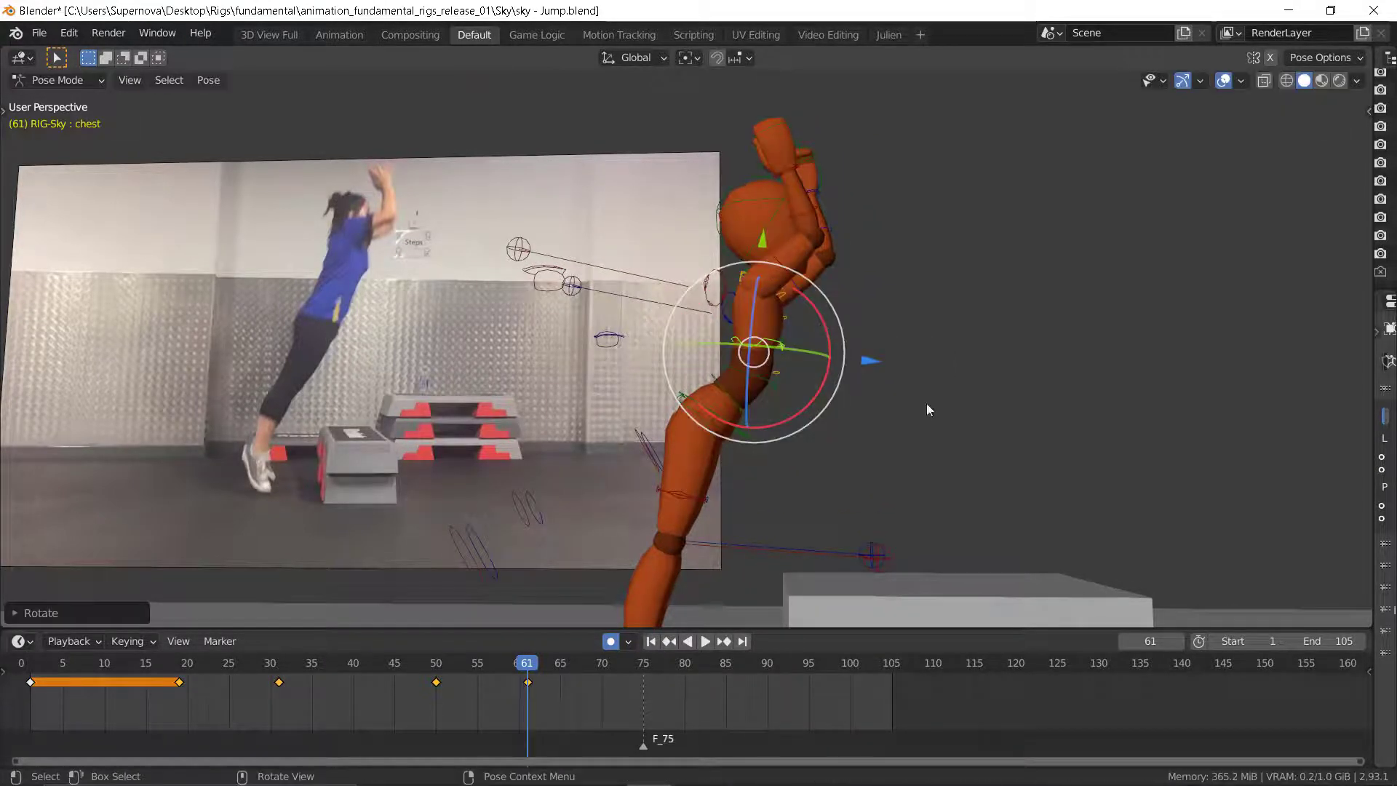
- Step back and forth through the keyframes up to frame 61, comparing the character's poses with the reference video
{"action": "scroll", "coordinate": [928, 409], "scroll_direction": "down", "scroll_amount": 3}
{"action": "middle_click_drag", "start_coordinate": [931, 411], "coordinate": [998, 443]}
{"action": "key", "text": "Down"}
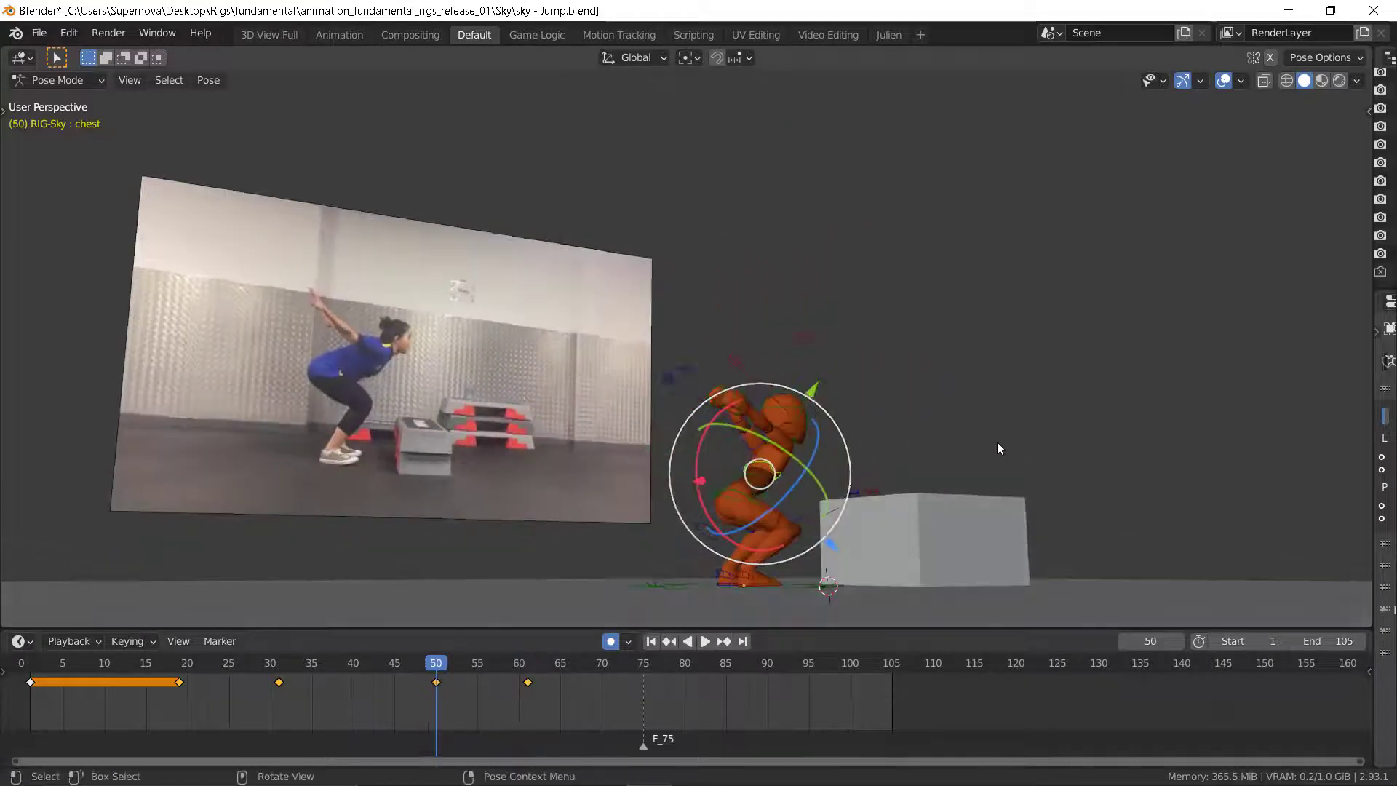
{"action": "key", "text": "Up"}
{"action": "key", "text": "Up"}
{"action": "key", "text": "Down"}
{"action": "key", "text": "Down"}
{"action": "key", "text": "Down"}
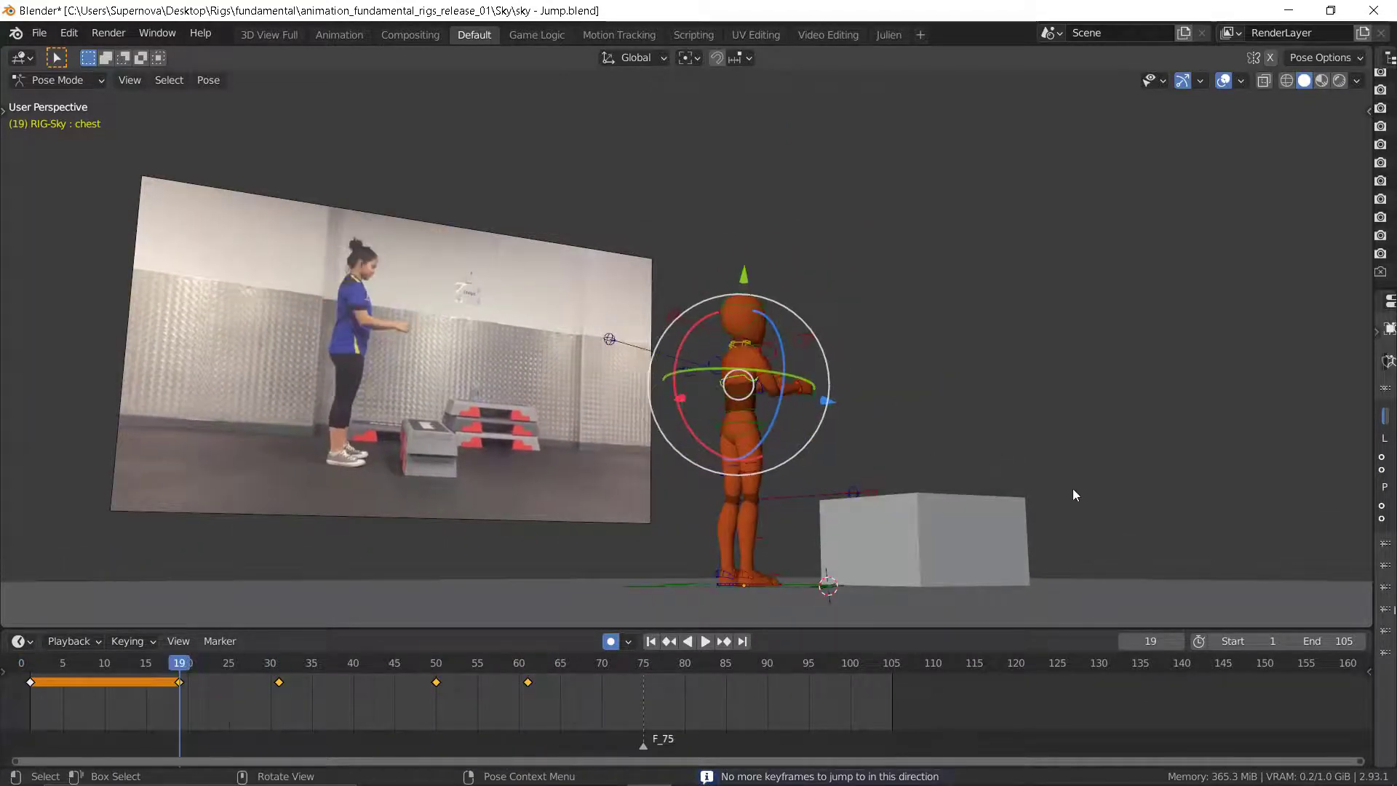
{"action": "key", "text": "Up"}
{"action": "middle_click_drag", "start_coordinate": [1072, 494], "coordinate": [940, 513]}
{"action": "key", "text": "Up"}
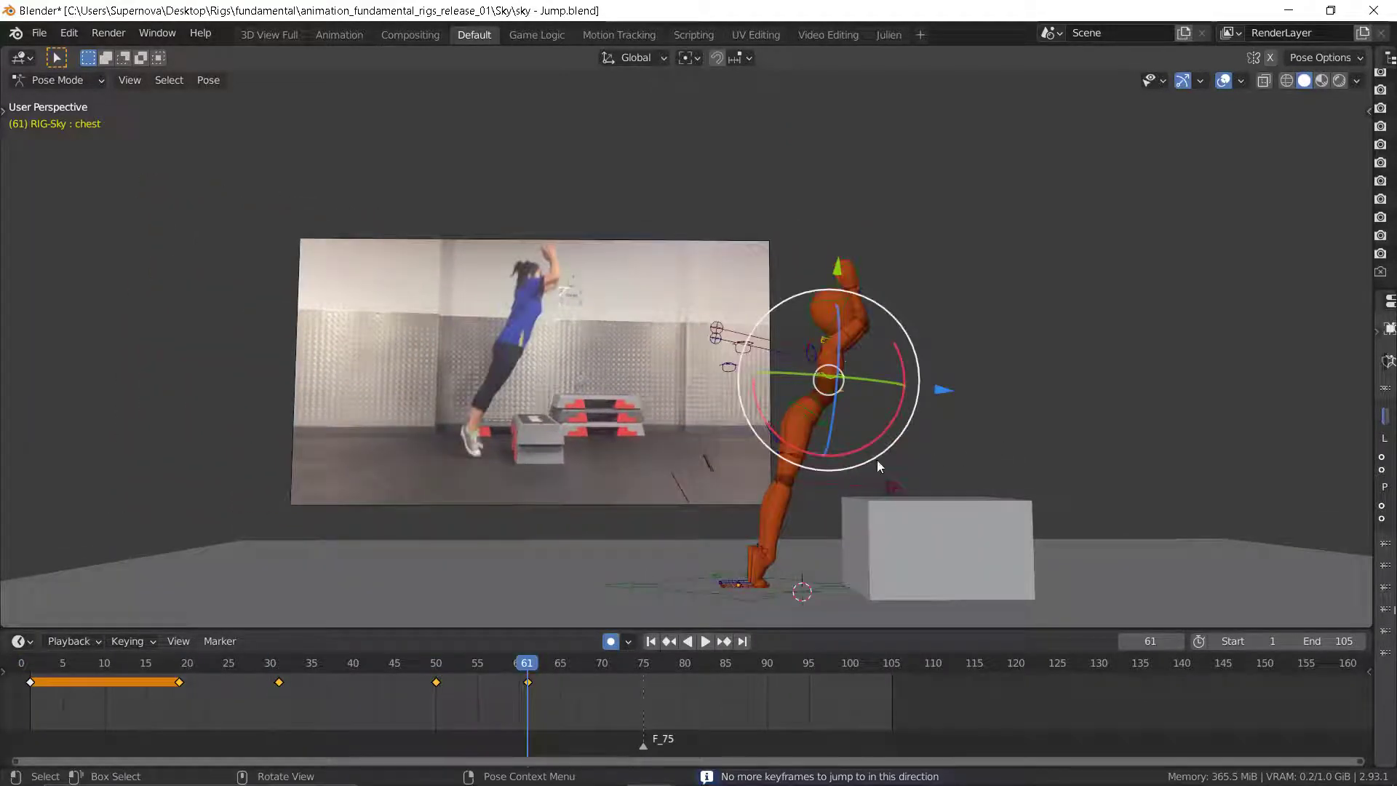
{"action": "key", "text": "Down"}
{"action": "key", "text": "Down"}
{"action": "key", "text": "Up"}
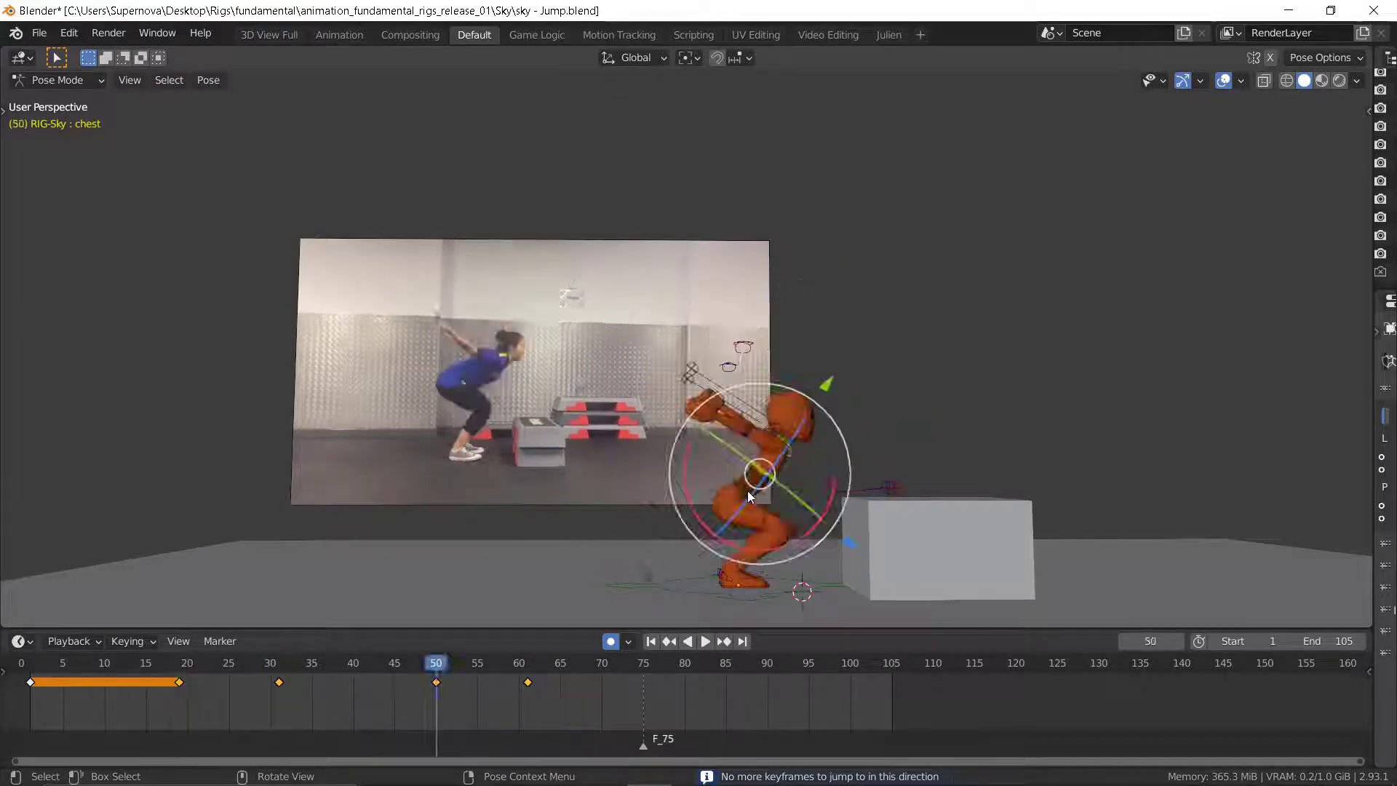
{"action": "key", "text": "Up"}
- Scrub past the mid-air pose to frame 75 and keyframe location, rotation and scale for all rig controls
{"action": "left_click", "coordinate": [610, 695]}
{"action": "middle_click_drag", "start_coordinate": [604, 702], "coordinate": [507, 714]}
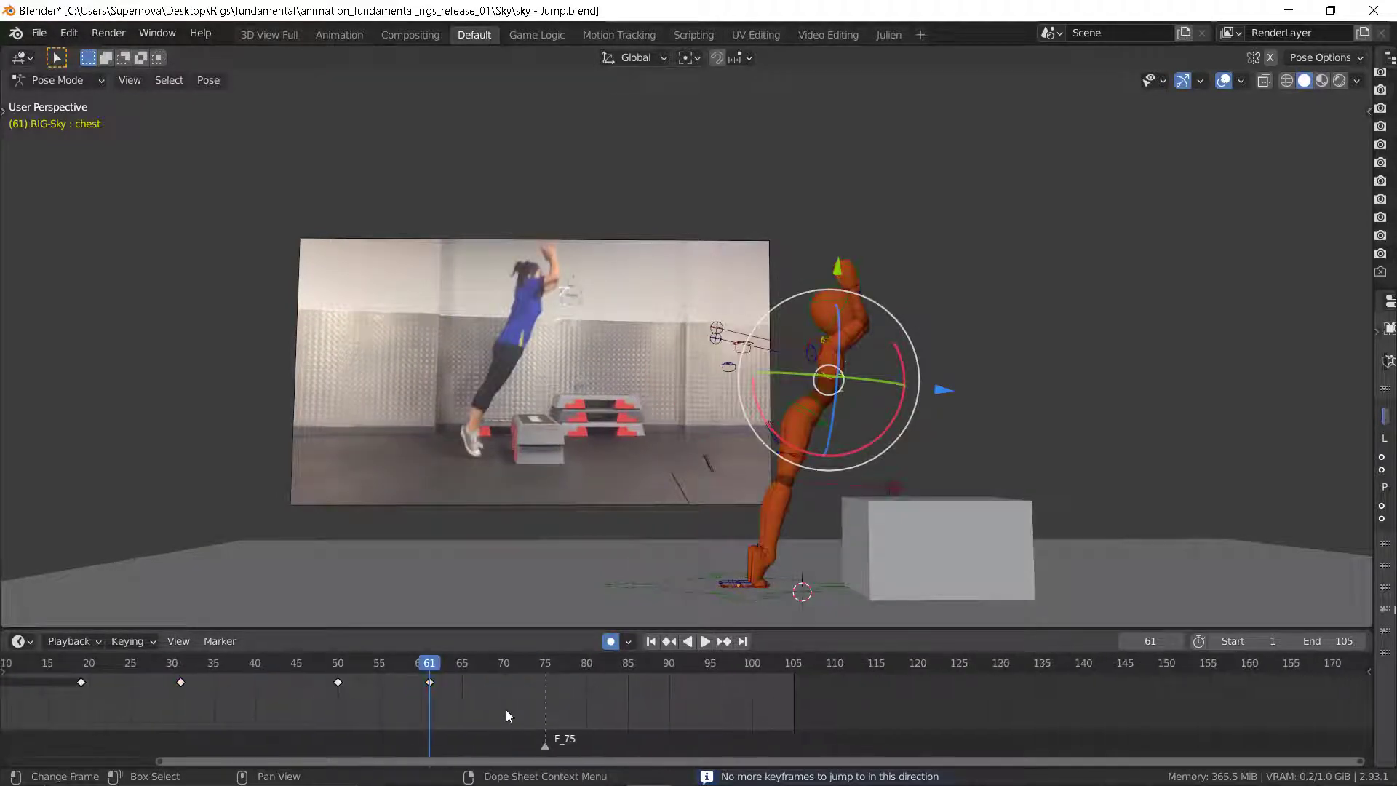
{"action": "left_click_drag", "start_coordinate": [438, 658], "coordinate": [486, 666]}
{"action": "middle_click_drag", "start_coordinate": [858, 528], "coordinate": [750, 570]}
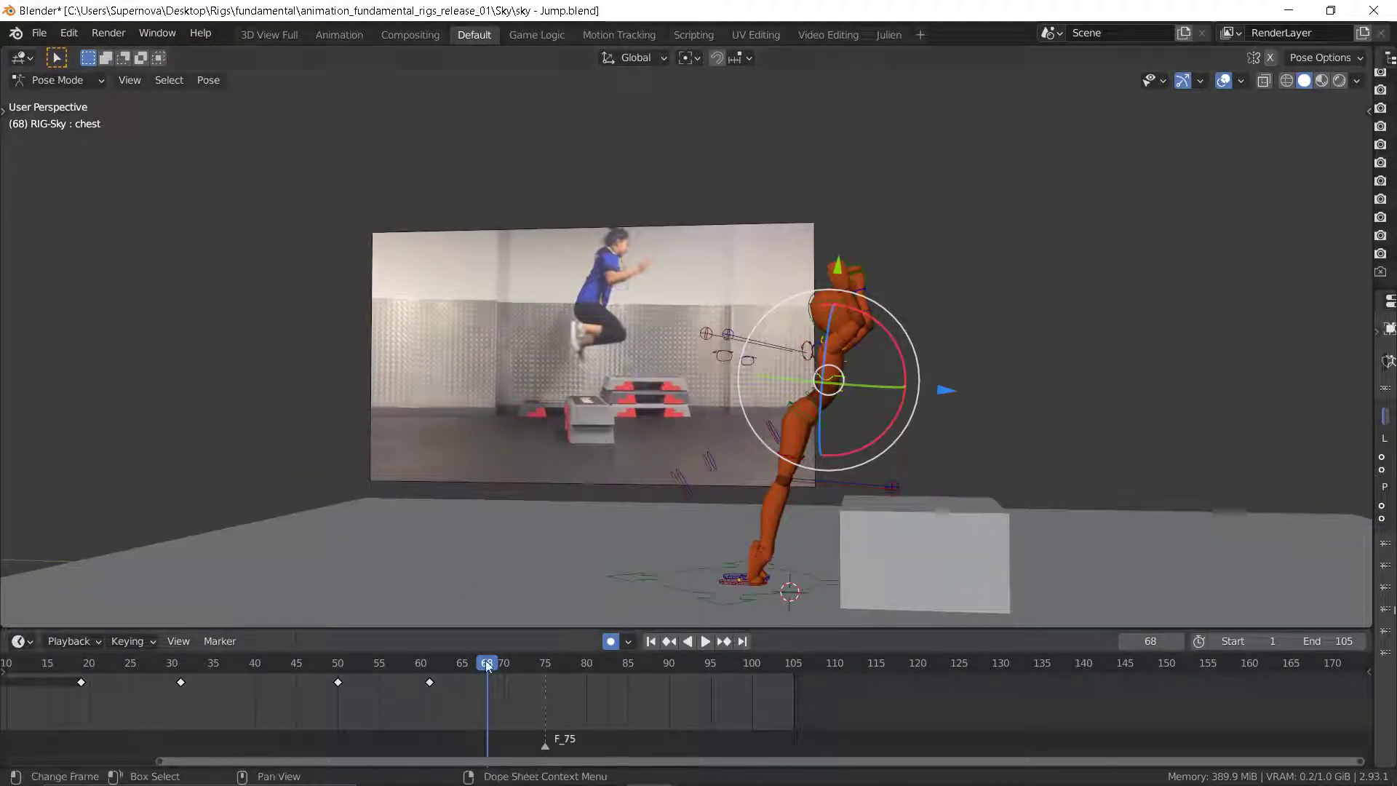
{"action": "left_click_drag", "start_coordinate": [492, 662], "coordinate": [547, 664]}
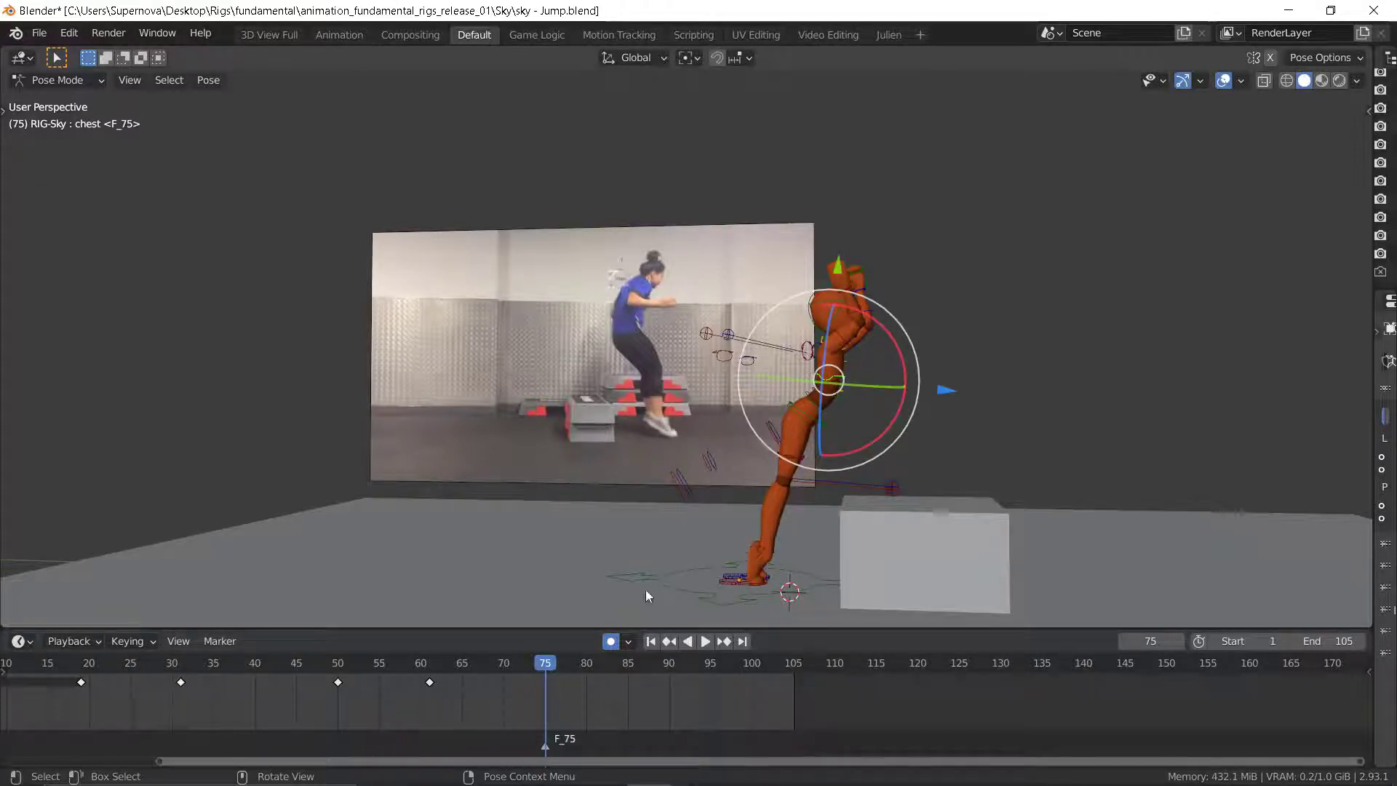
{"action": "key", "text": "a"}
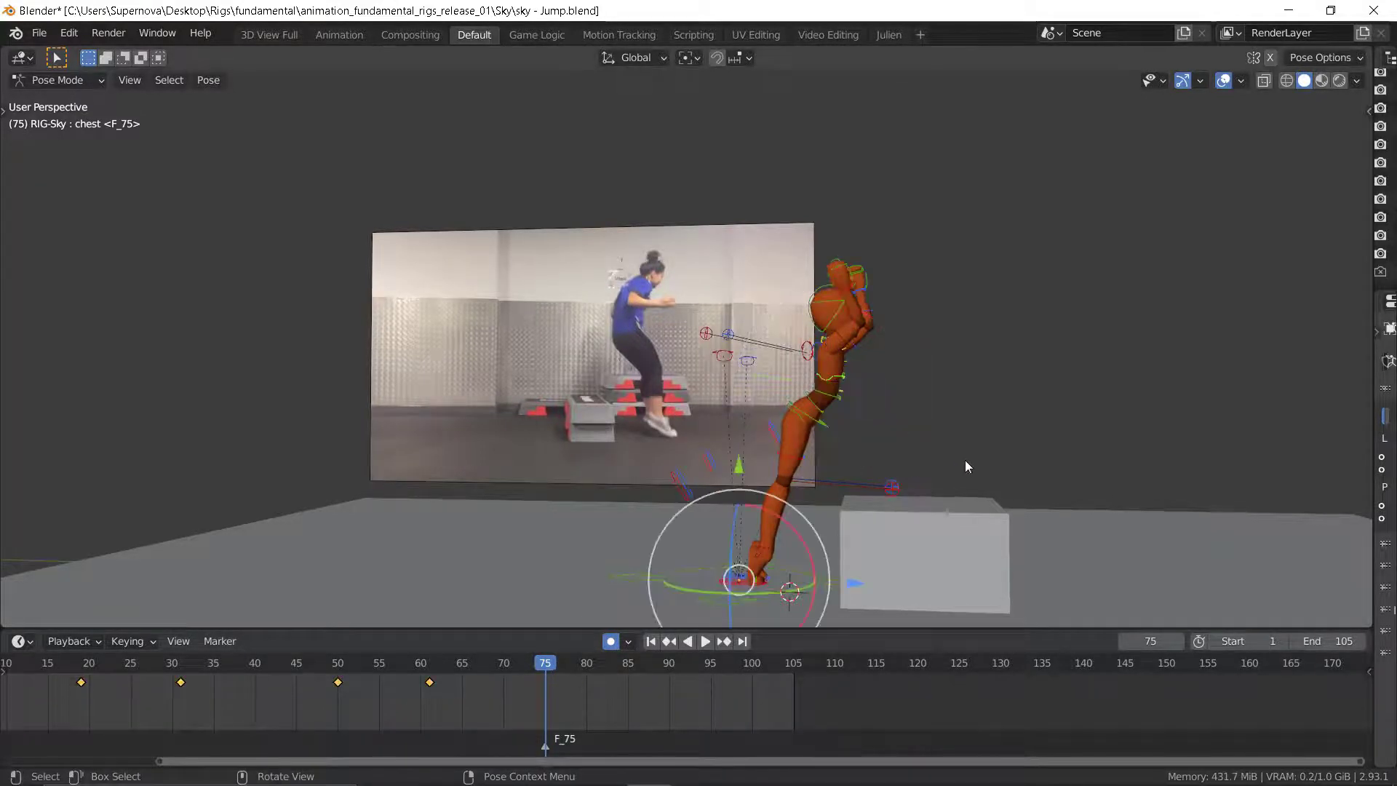
{"action": "key", "text": "i"}
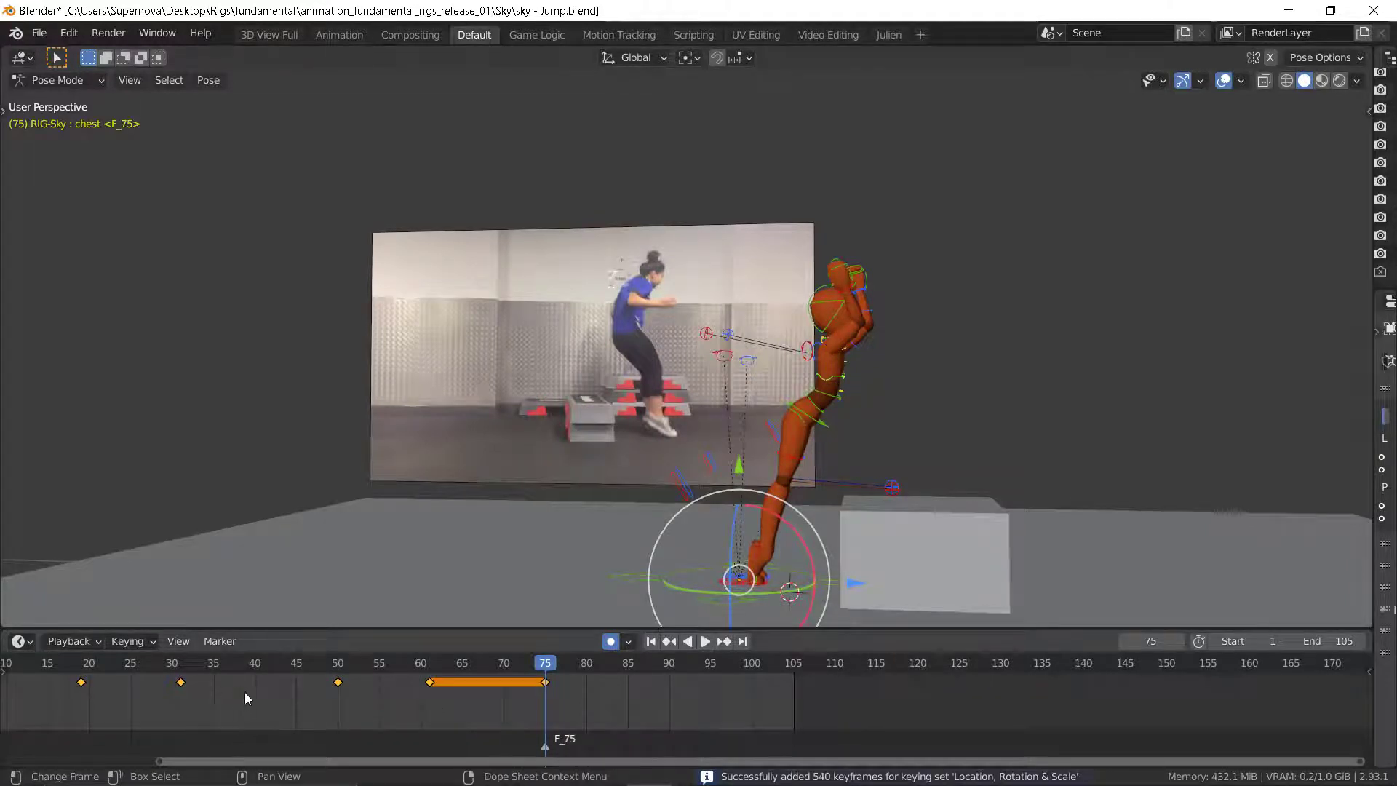
- Check the reference at frame 61 against the landing pose, ending at frame 75
{"action": "scroll", "coordinate": [247, 697], "scroll_direction": "down", "scroll_amount": 4}
{"action": "left_click_drag", "start_coordinate": [211, 691], "coordinate": [359, 676]}
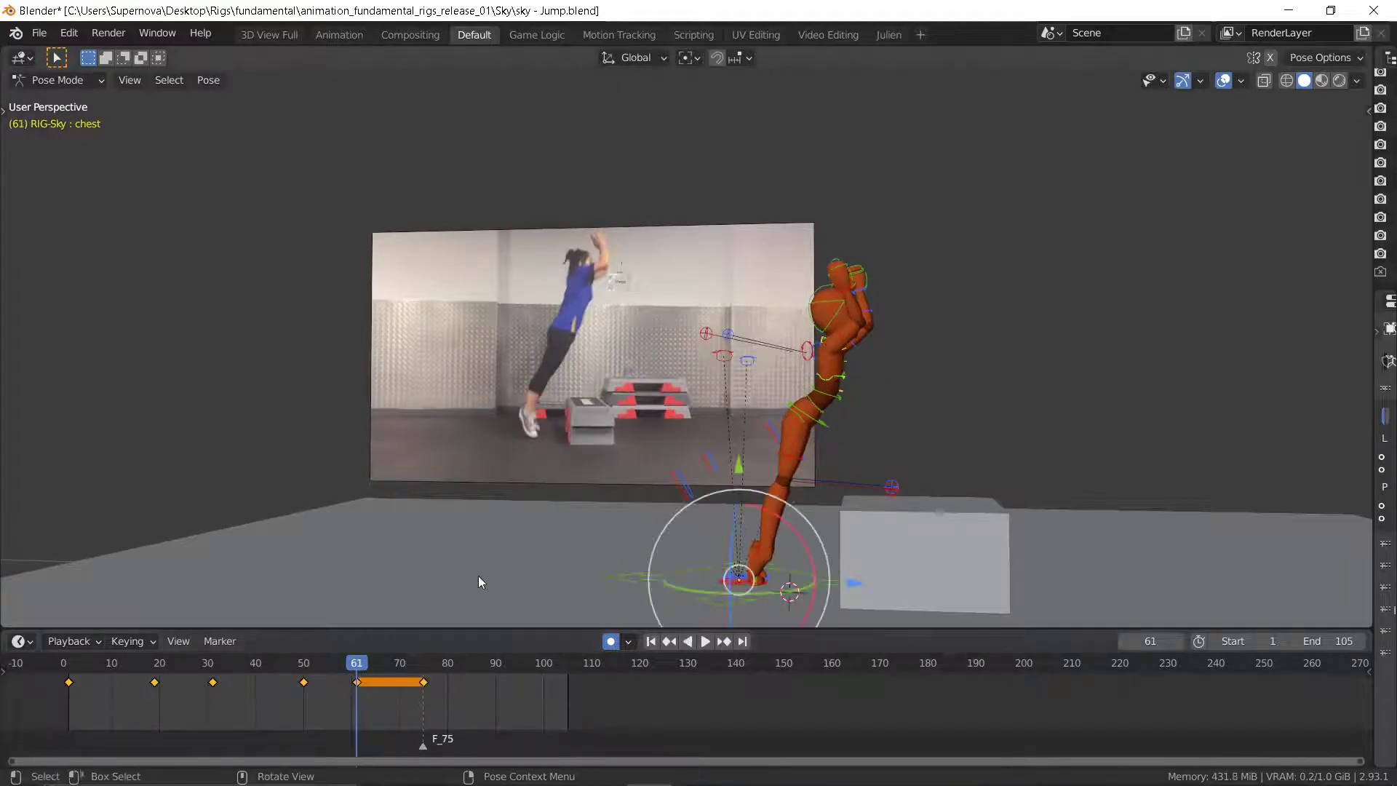
{"action": "left_click", "coordinate": [358, 682]}
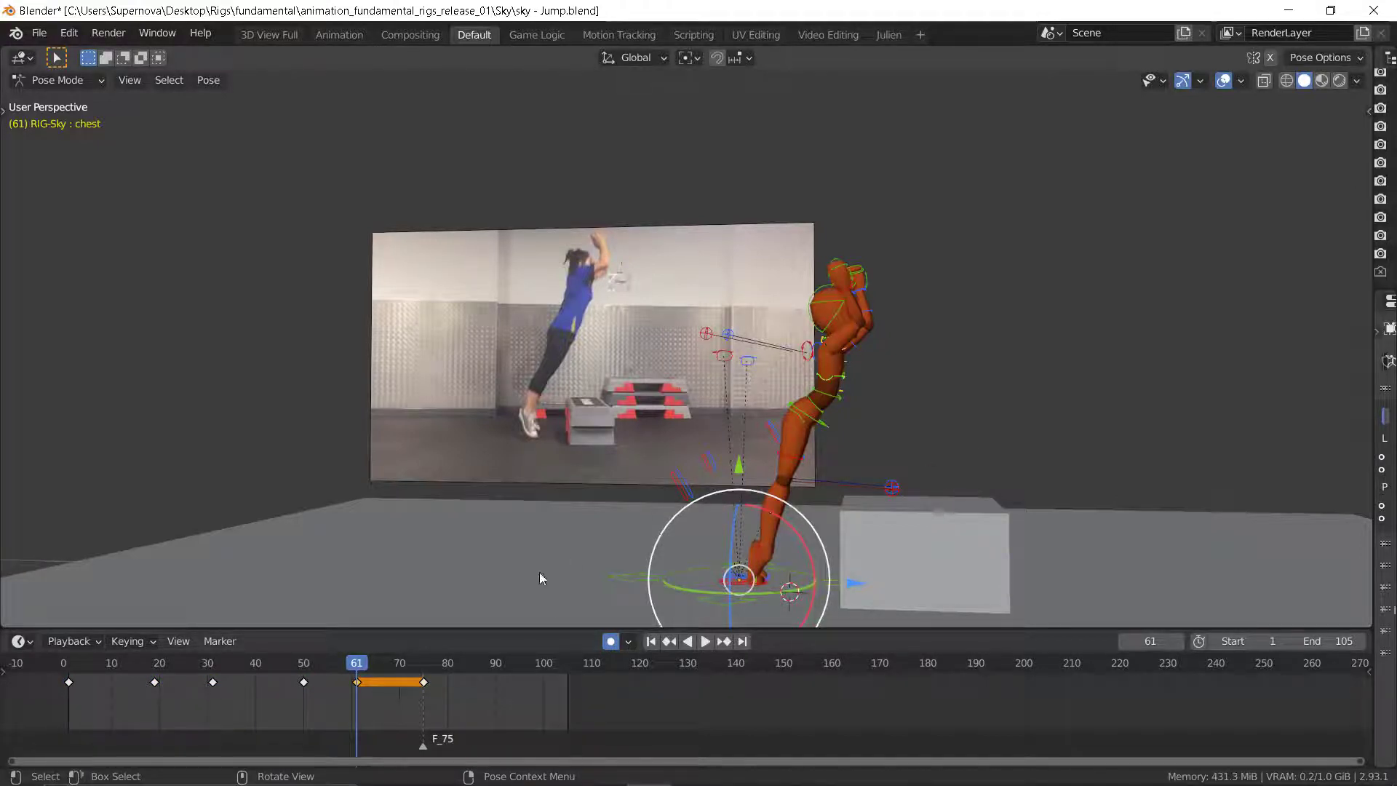
{"action": "mouse_move", "coordinate": [432, 666]}
{"action": "left_mouse_down"}
{"action": "mouse_move", "coordinate": [463, 664]}
{"action": "mouse_move", "coordinate": [357, 679]}
{"action": "mouse_move", "coordinate": [436, 678]}
{"action": "mouse_move", "coordinate": [425, 676]}
{"action": "left_mouse_up"}
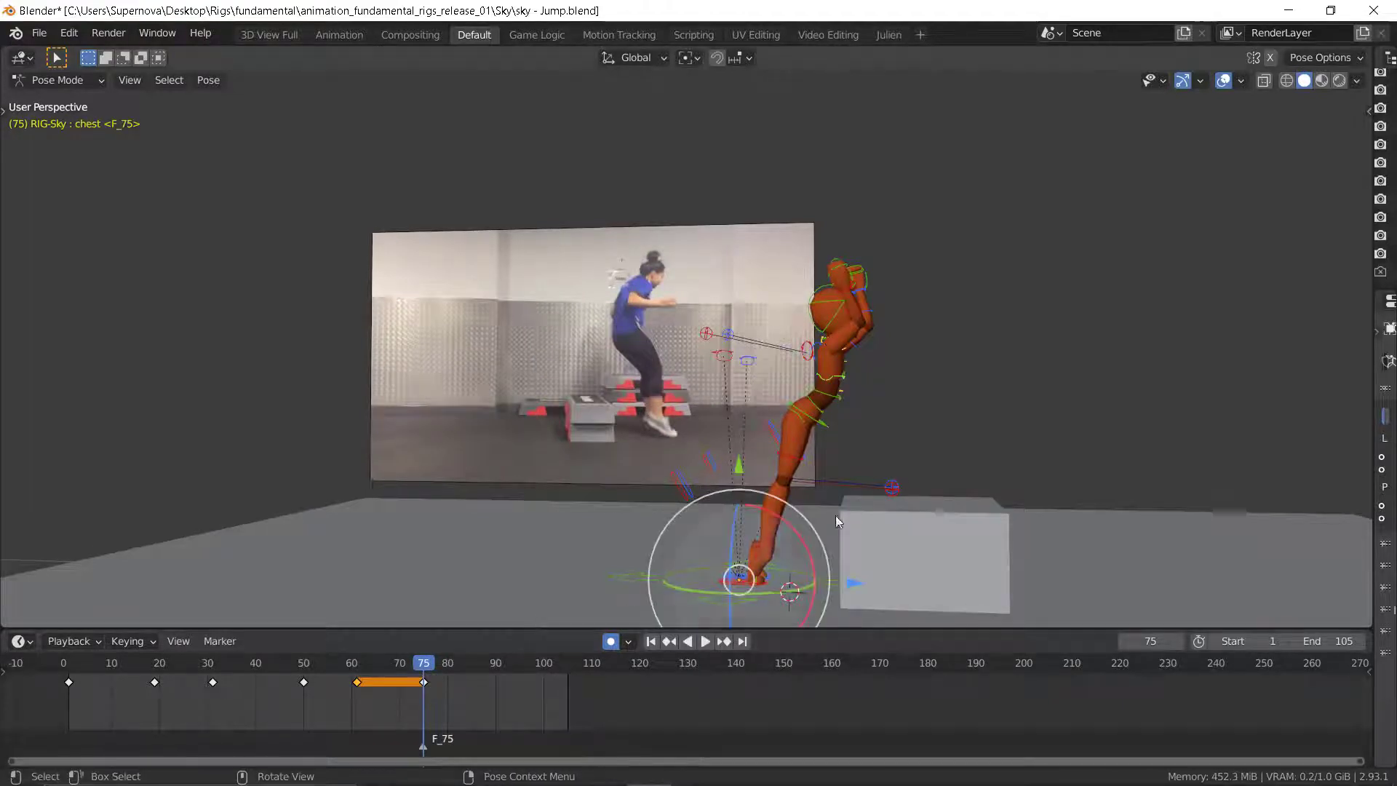
{"action": "left_click", "coordinate": [745, 582]}
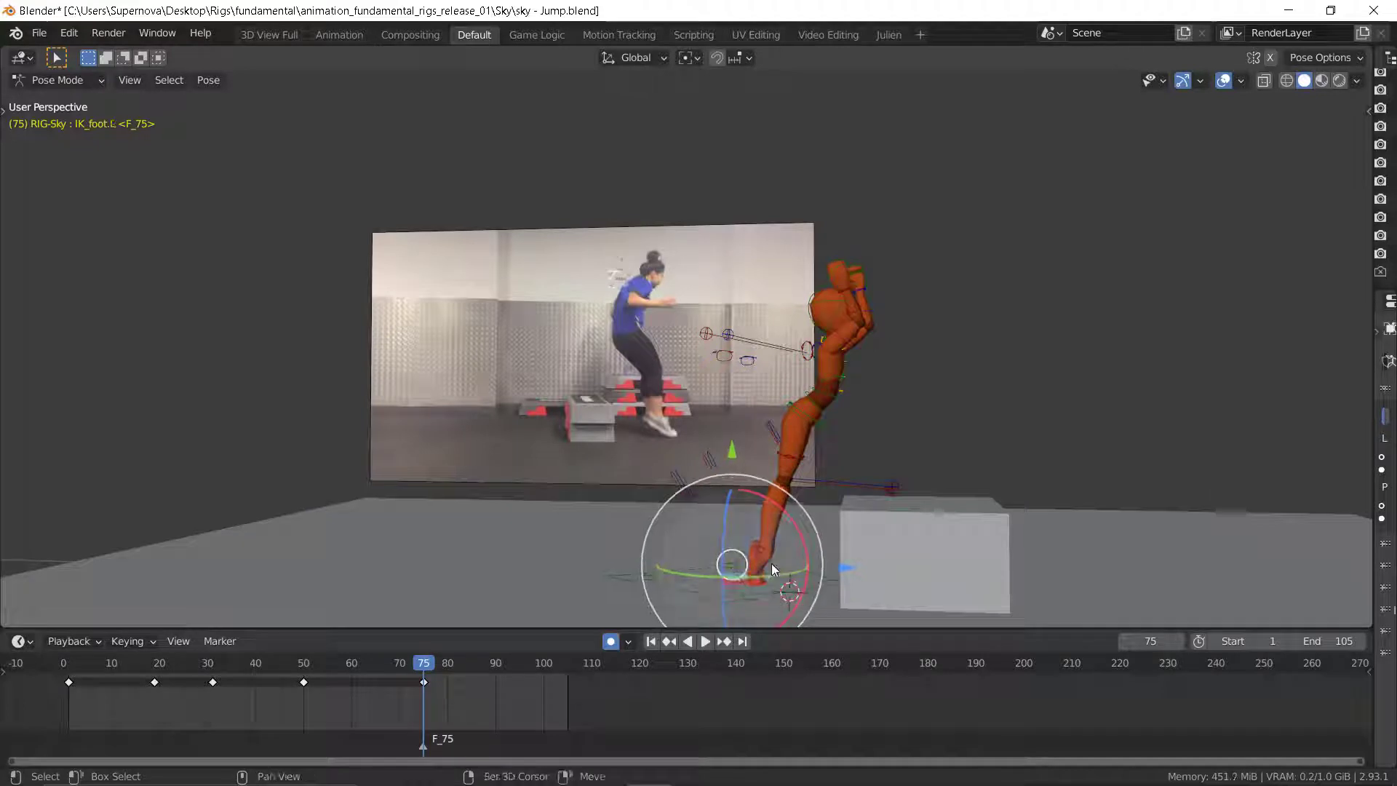
{"action": "left_click", "coordinate": [814, 418]}
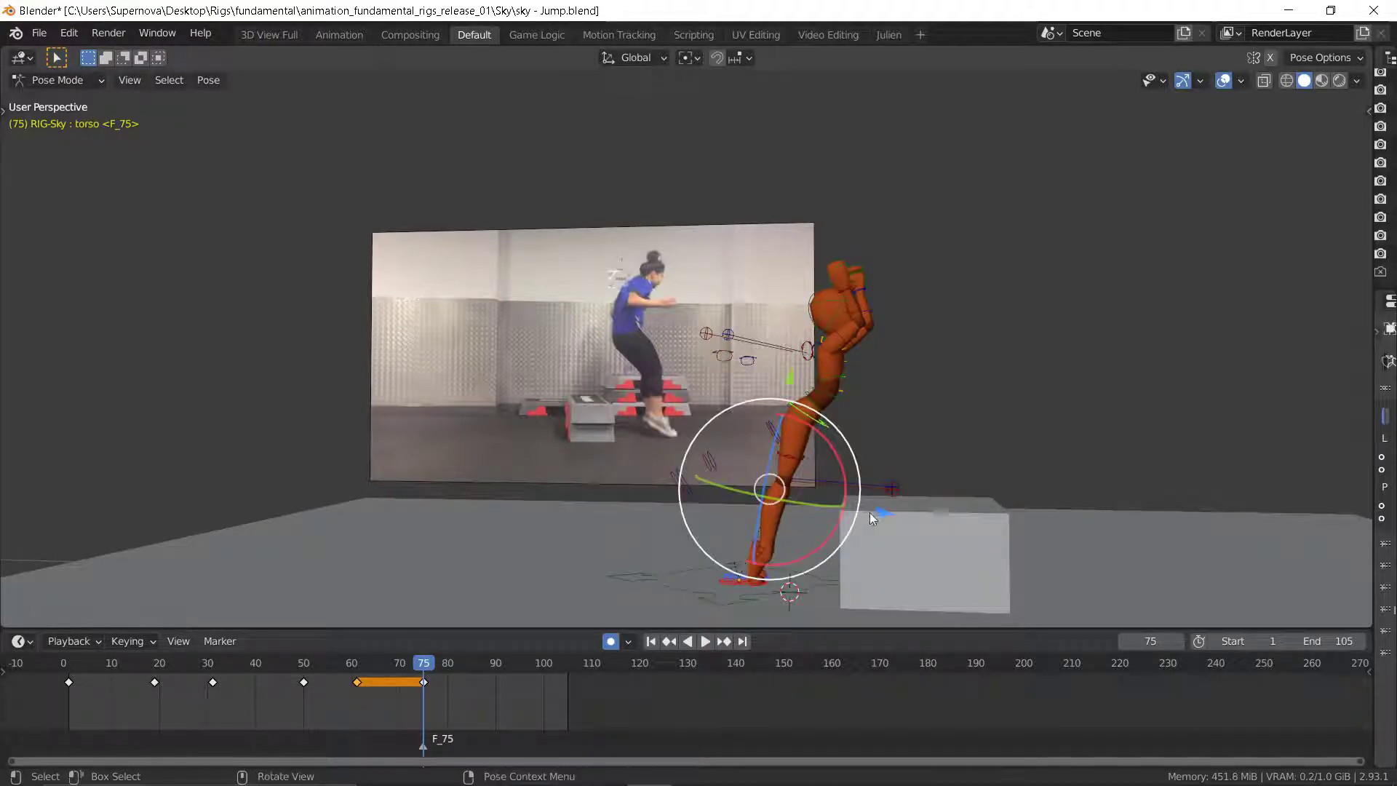
{"action": "key", "text": "g"}
{"action": "left_click", "coordinate": [1084, 485]}
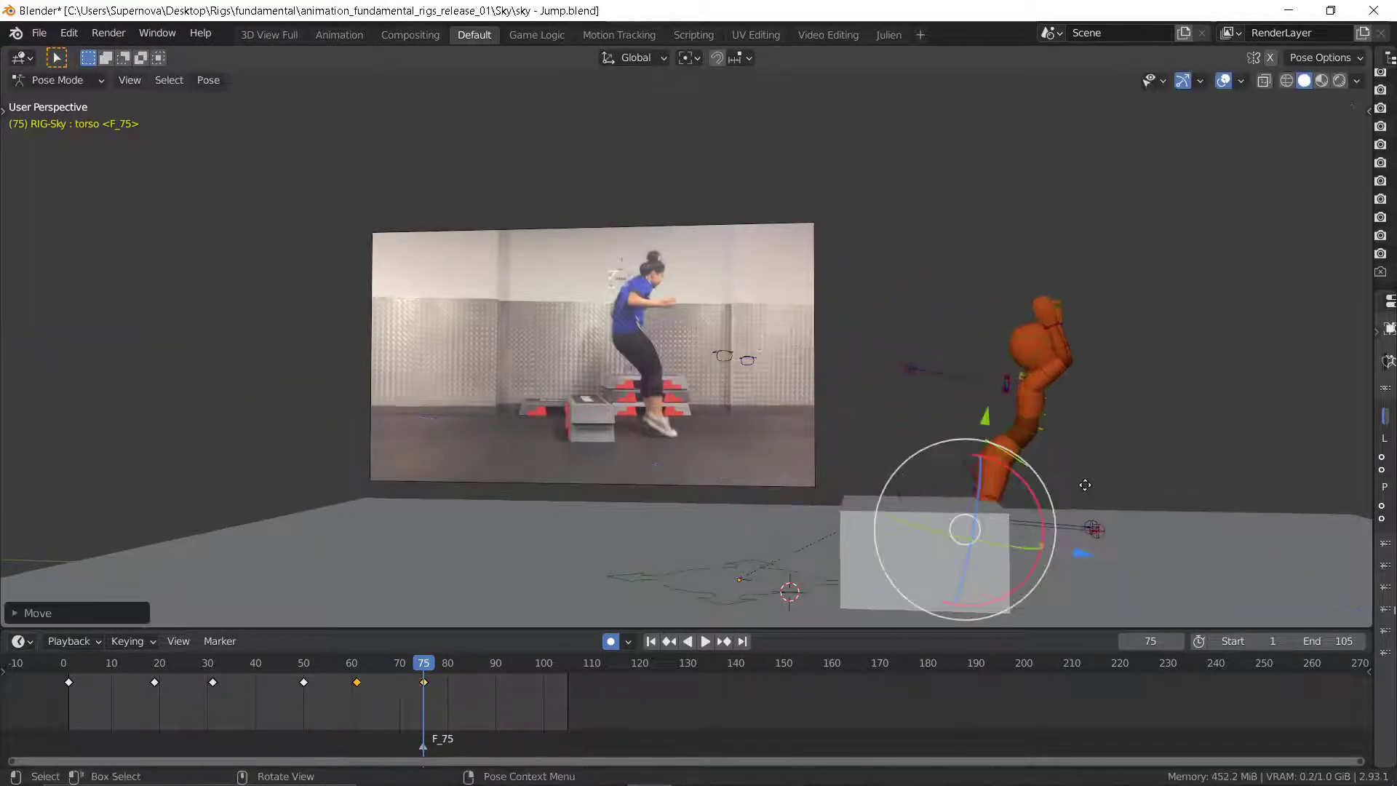
{"action": "key", "text": "ctrl+z"}
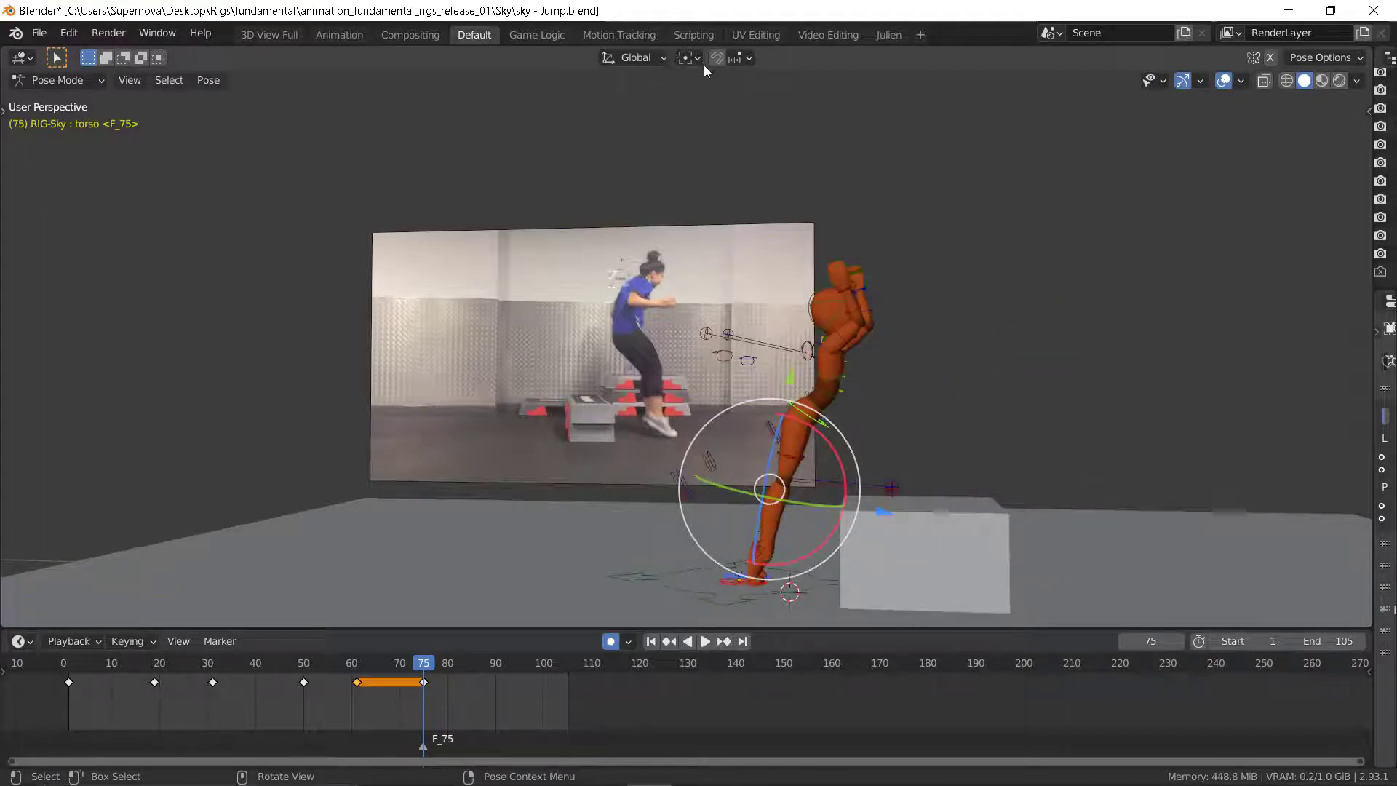
- Set the transform pivot point to Active Element and move the torso and both IK foot controls to beyond the box
{"action": "left_click", "coordinate": [690, 58]}
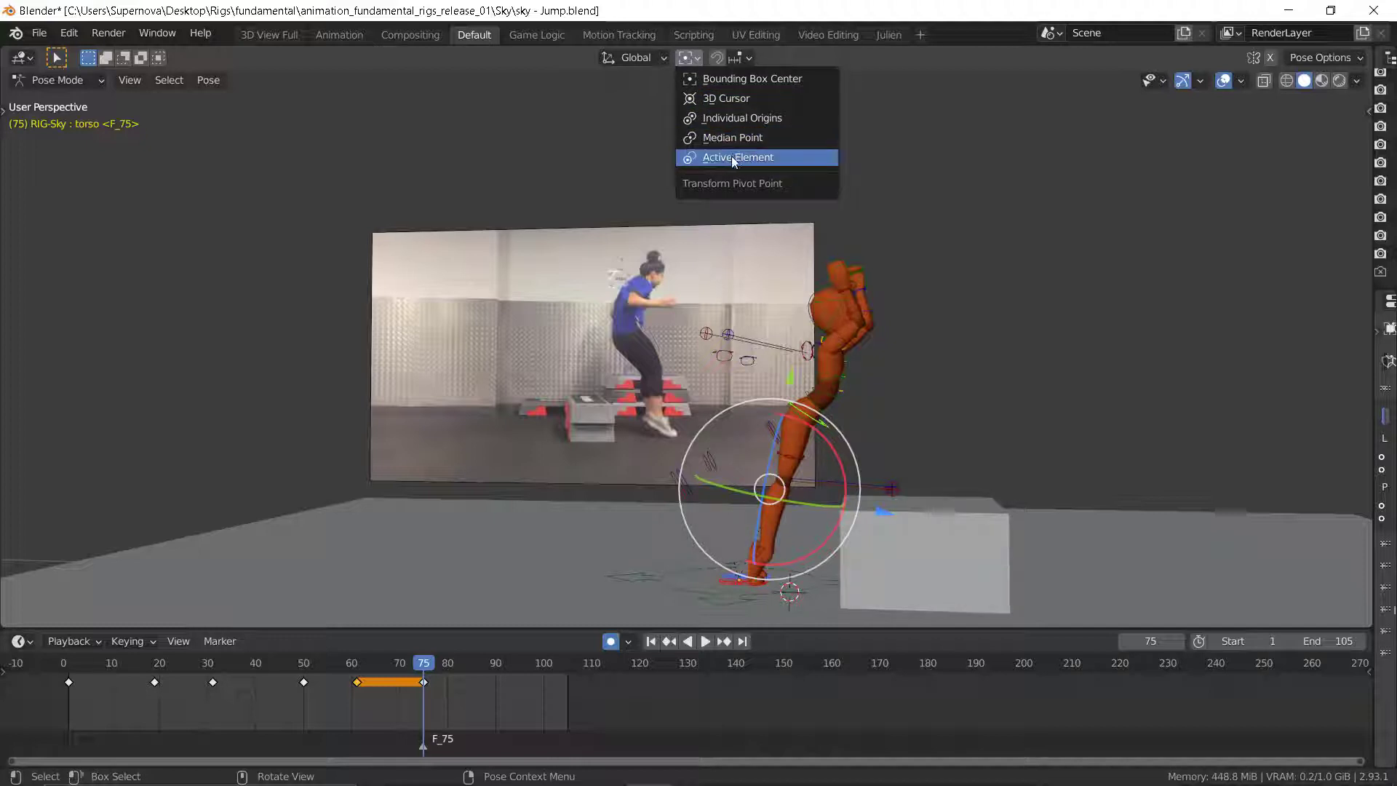
{"action": "left_click", "coordinate": [731, 155]}
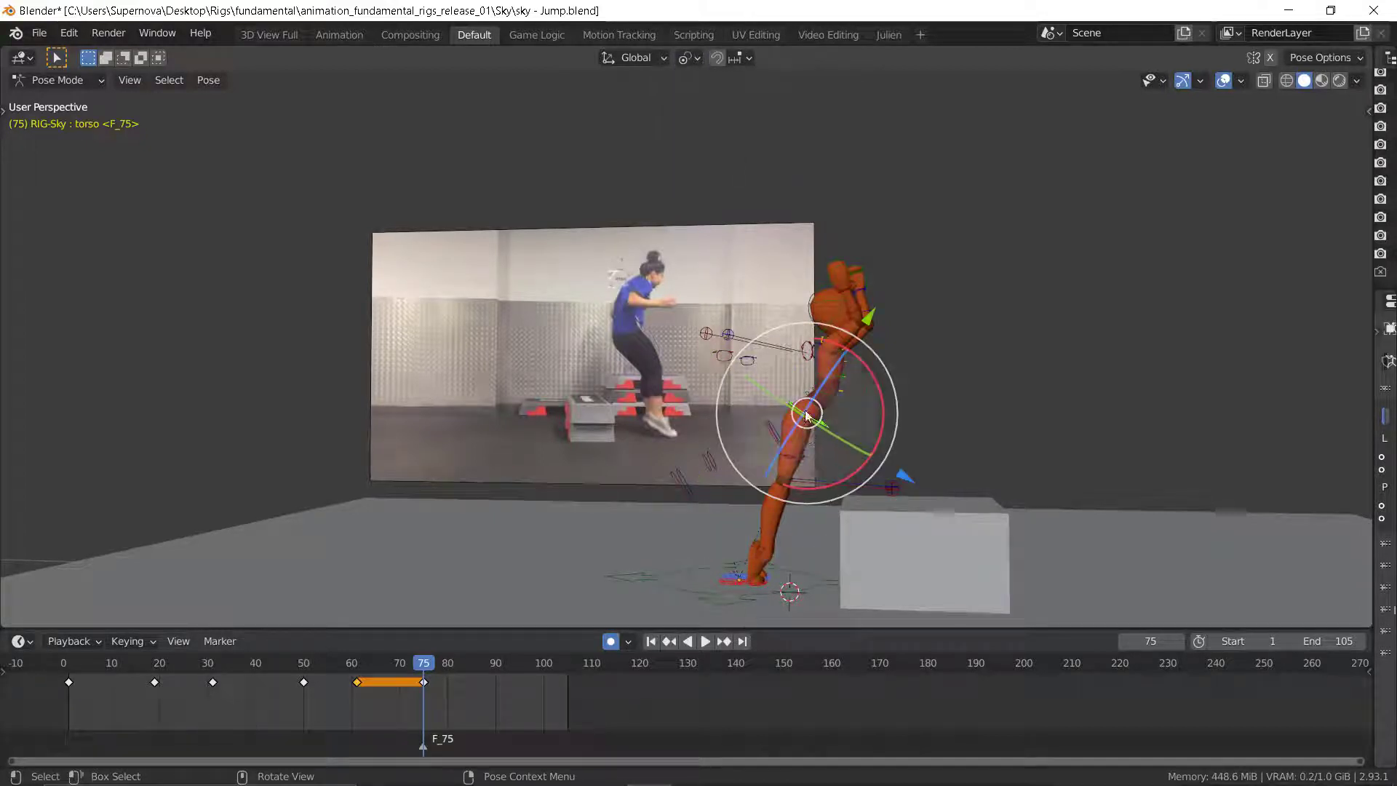
{"action": "left_click", "coordinate": [800, 513]}
{"action": "scroll", "coordinate": [748, 578], "scroll_direction": "up", "scroll_amount": 6}
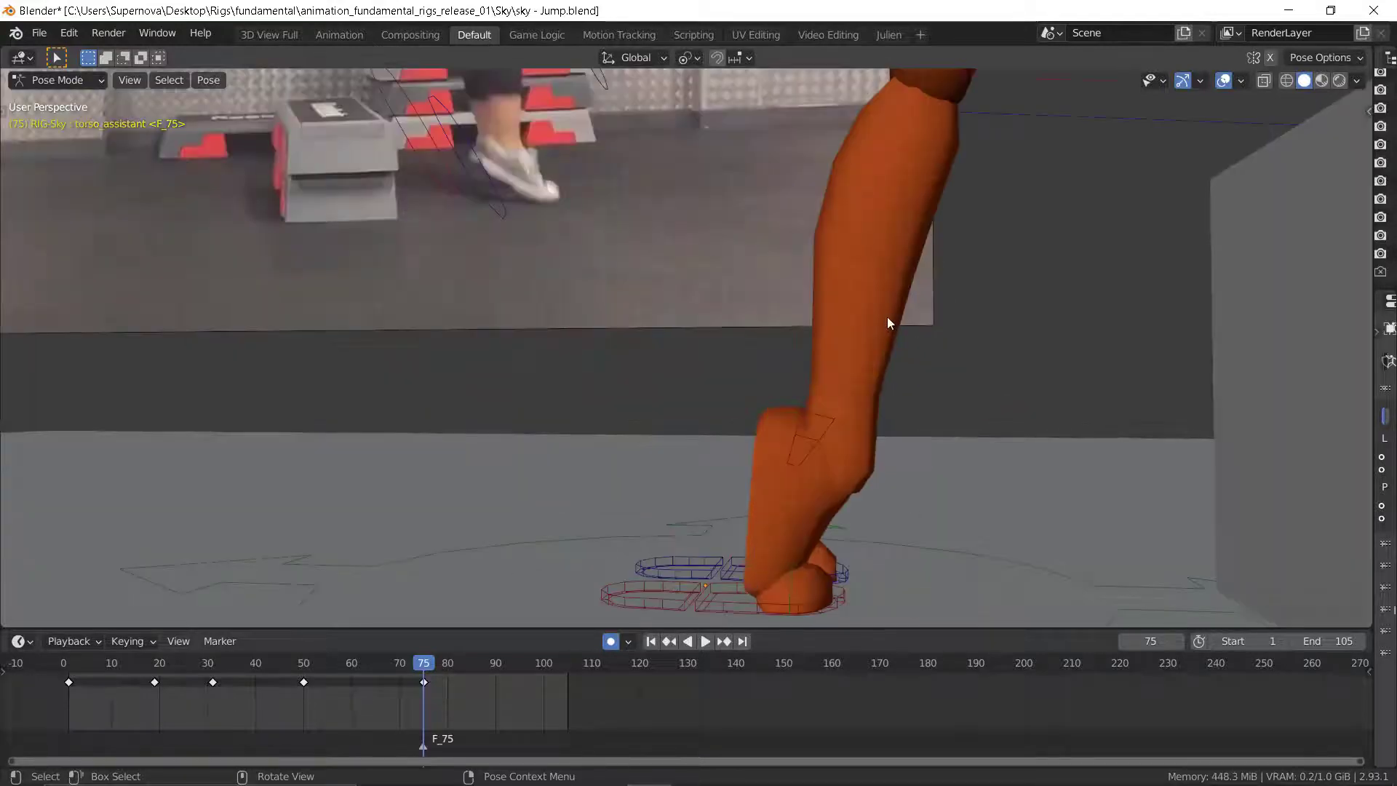
{"action": "scroll", "coordinate": [895, 291], "scroll_direction": "down", "scroll_amount": 6}
{"action": "left_click", "coordinate": [927, 246]}
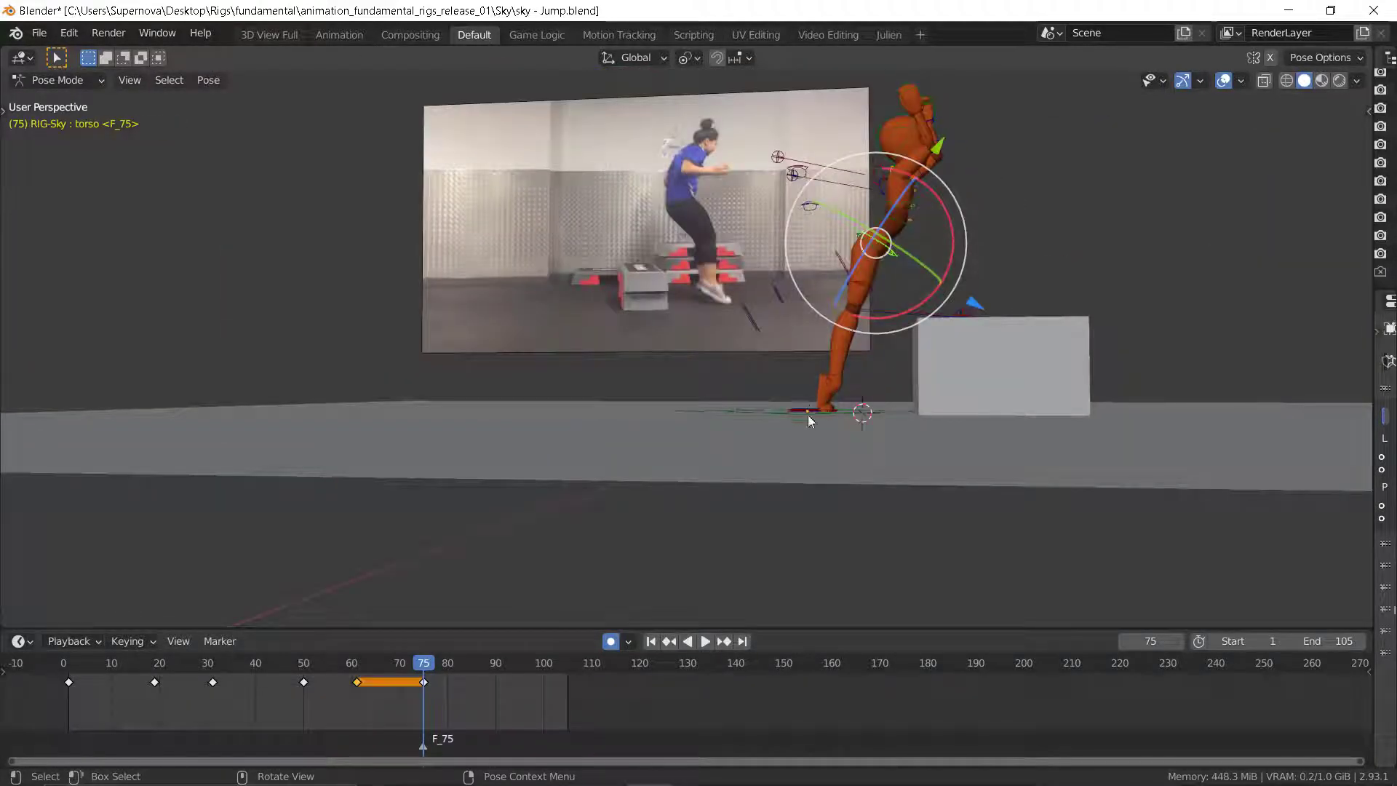
{"action": "middle_click_drag", "start_coordinate": [834, 387], "coordinate": [797, 405]}
{"action": "left_click", "coordinate": [794, 399], "text": "shift"}
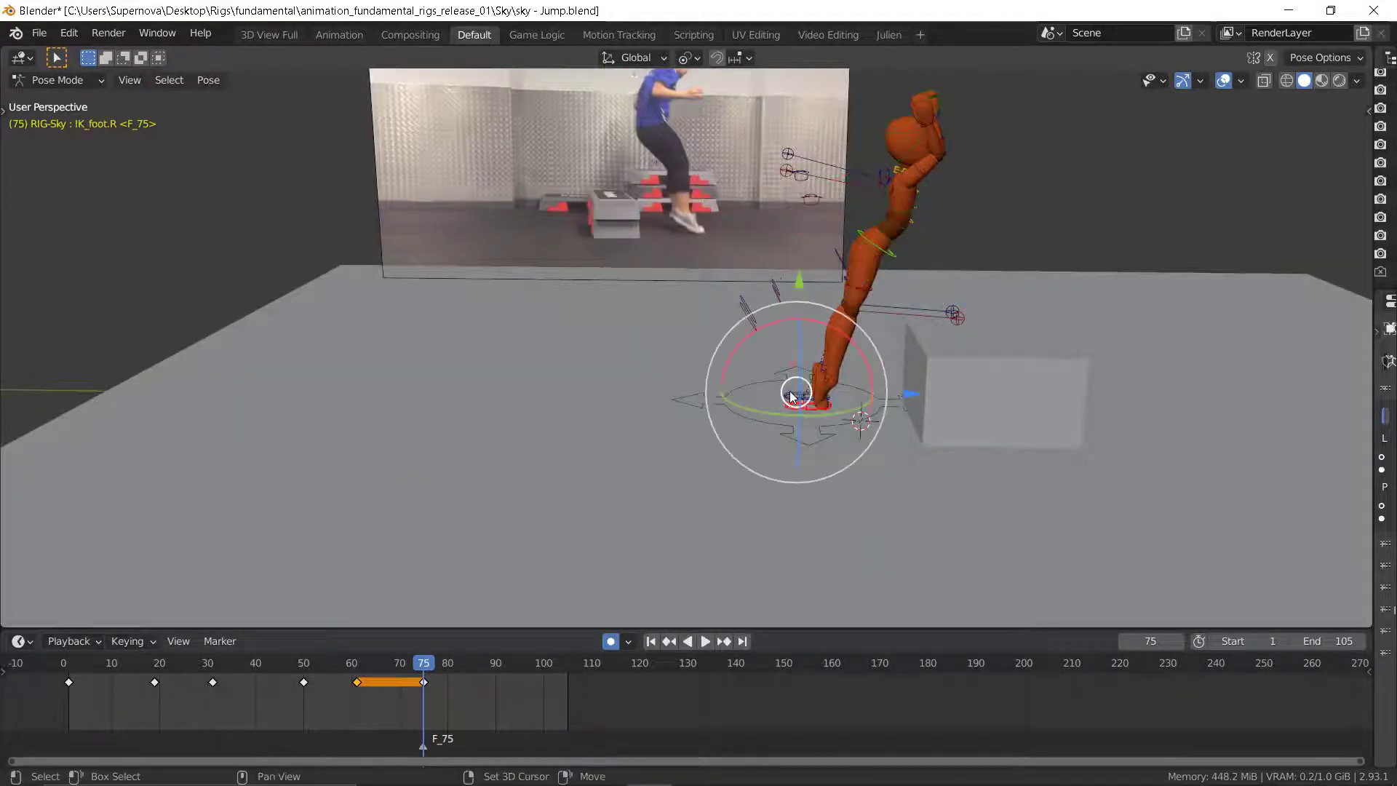
{"action": "left_click", "coordinate": [794, 399], "text": "shift"}
{"action": "key", "text": "g"}
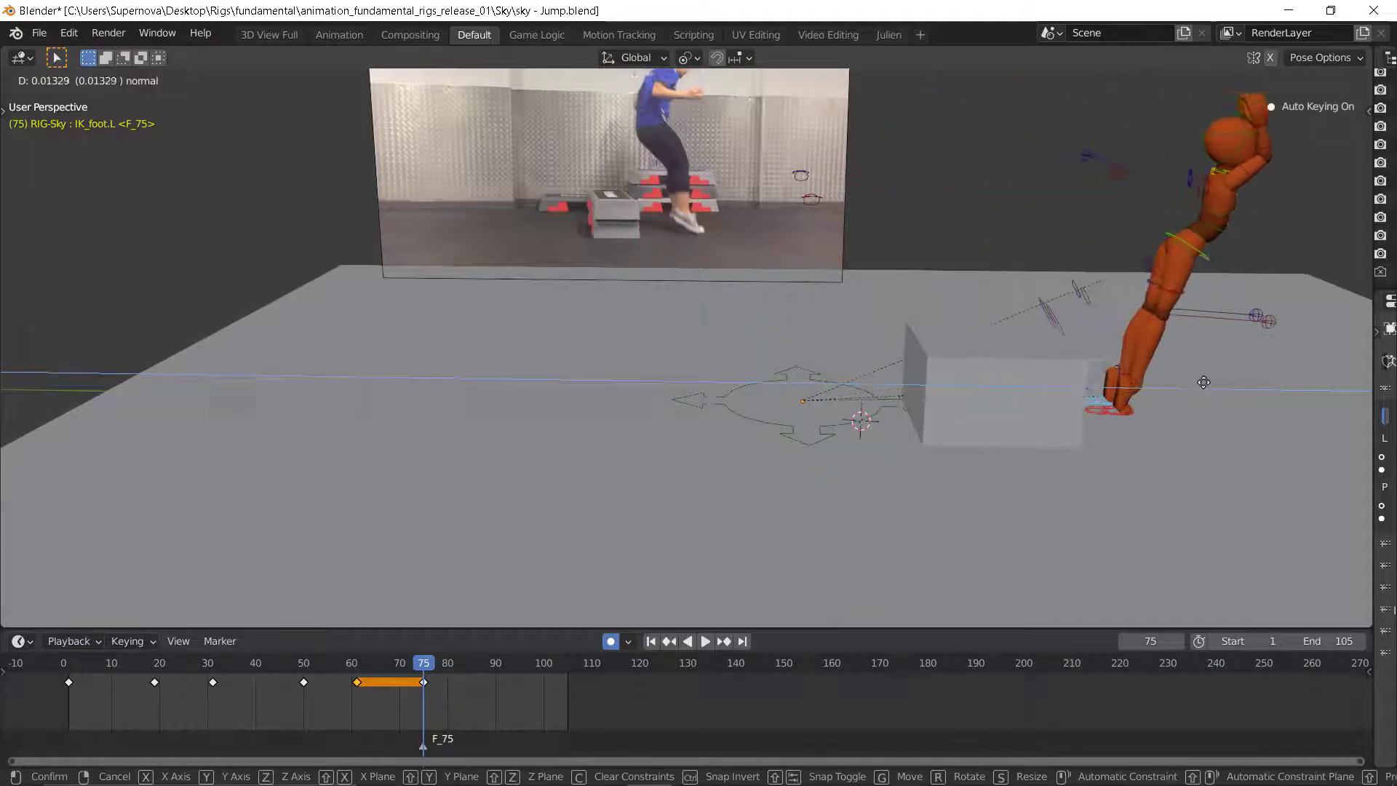
{"action": "left_click", "coordinate": [1251, 384]}
- Rotate the instep controls at frame 75 to set both feet flat on the ground
{"action": "middle_click_drag", "start_coordinate": [1015, 393], "coordinate": [855, 450]}
{"action": "scroll", "coordinate": [814, 425], "scroll_direction": "up", "scroll_amount": 3}
{"action": "left_click", "coordinate": [836, 435]}
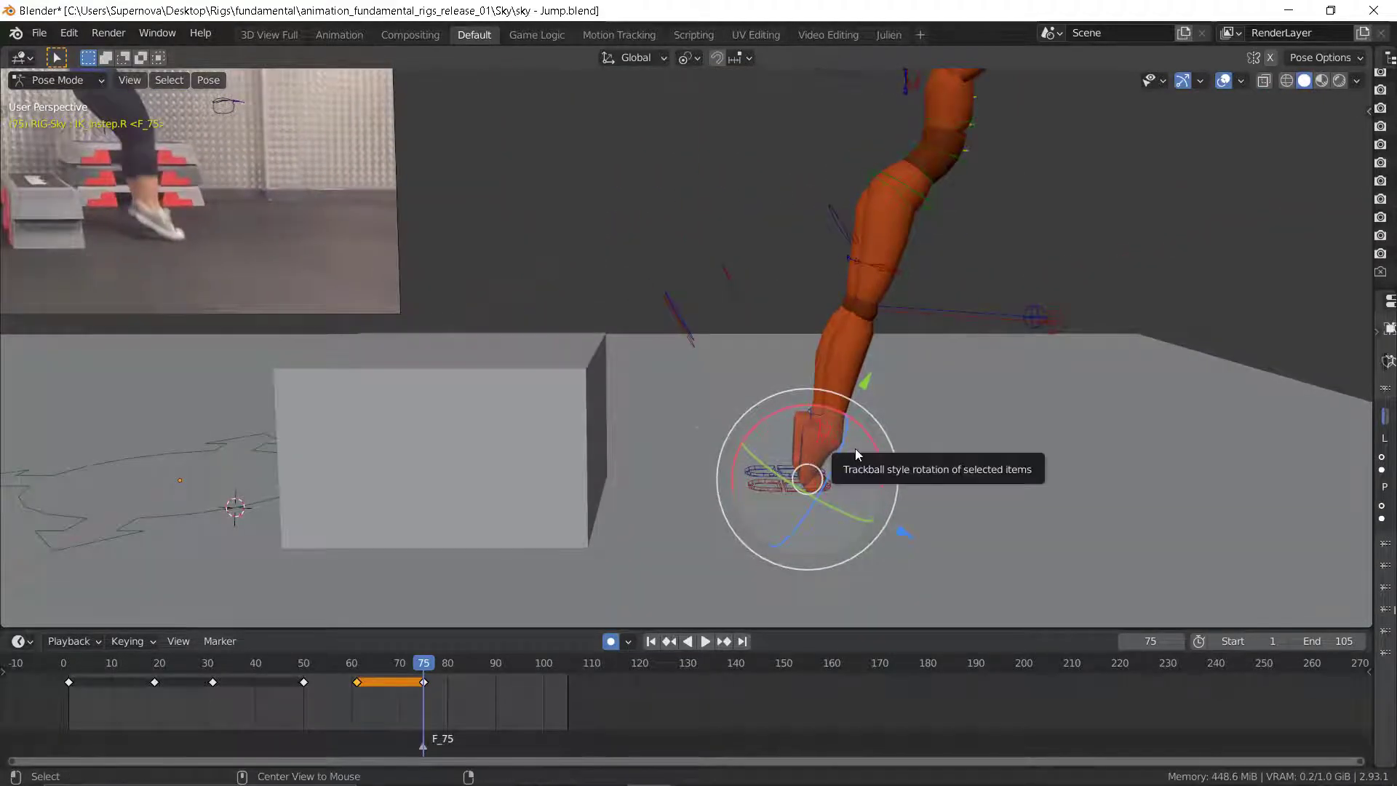
{"action": "left_click_drag", "start_coordinate": [854, 448], "coordinate": [829, 437]}
{"action": "left_click", "coordinate": [821, 413]}
- Move the torso control back toward the box so the hips sit slightly behind the landed feet
{"action": "left_click", "coordinate": [928, 190]}
{"action": "scroll", "coordinate": [780, 386], "scroll_direction": "down", "scroll_amount": 6}
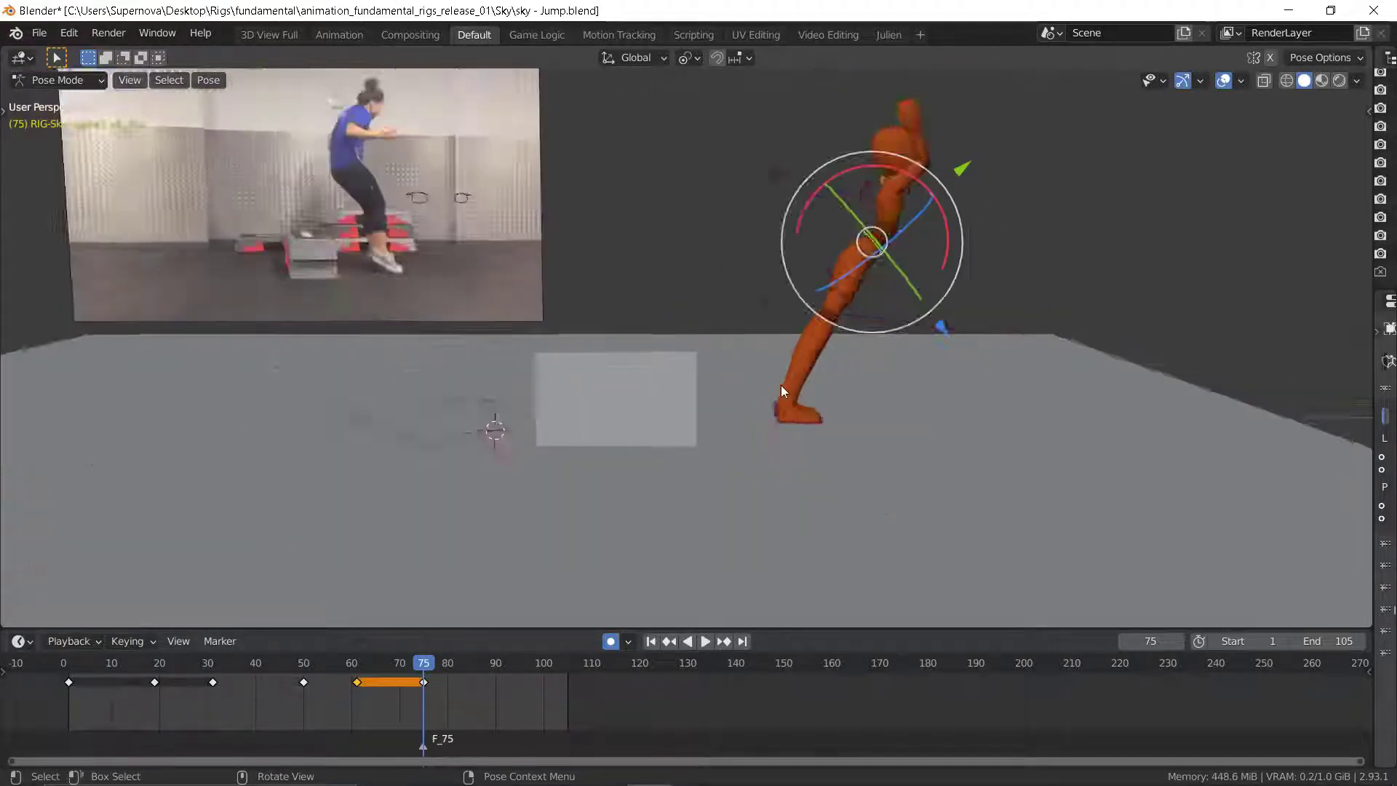
{"action": "scroll", "coordinate": [849, 300], "scroll_direction": "up", "scroll_amount": 3}
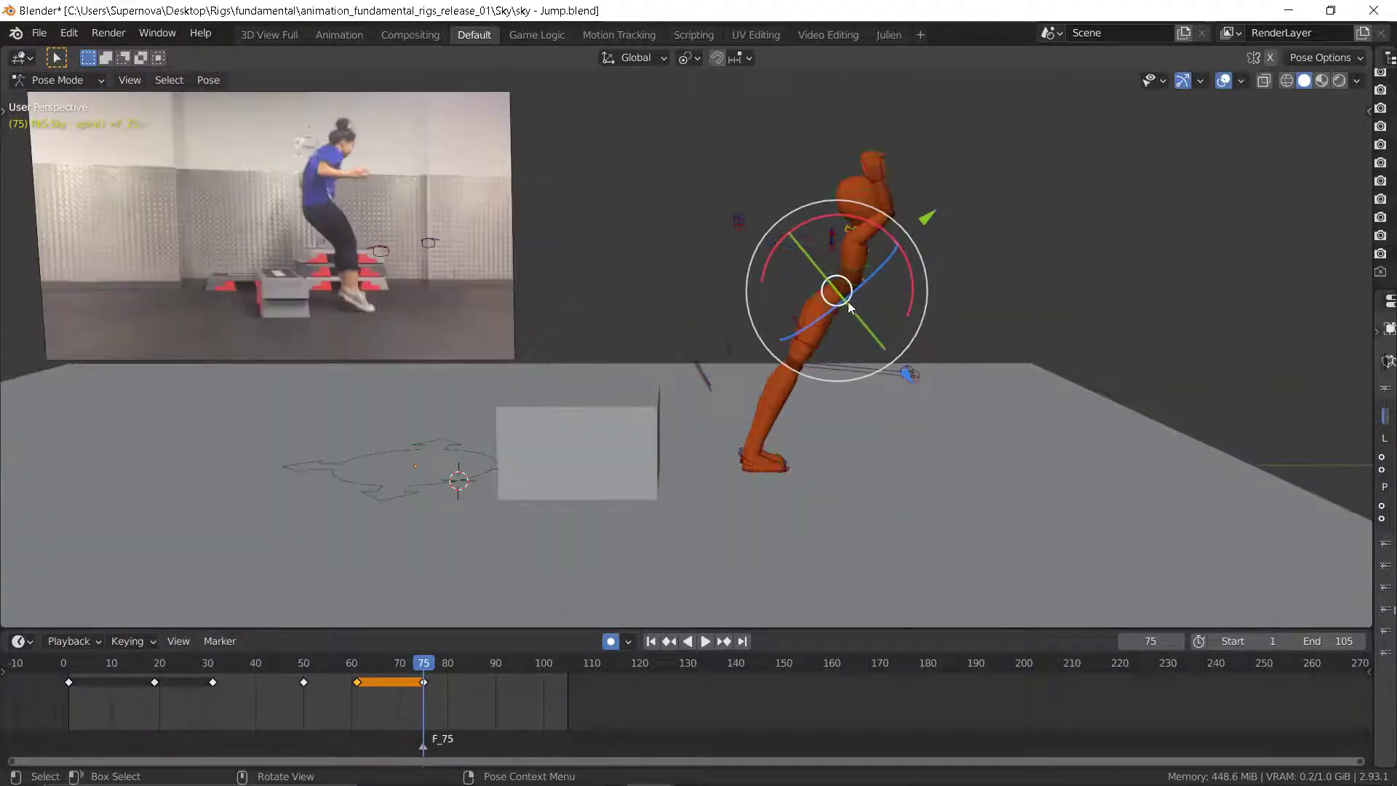
{"action": "left_click_drag", "start_coordinate": [844, 299], "coordinate": [877, 304]}
{"action": "middle_click_drag", "start_coordinate": [878, 304], "coordinate": [848, 310]}
{"action": "left_click_drag", "start_coordinate": [828, 304], "coordinate": [721, 305]}
{"action": "middle_click_drag", "start_coordinate": [761, 307], "coordinate": [690, 305]}
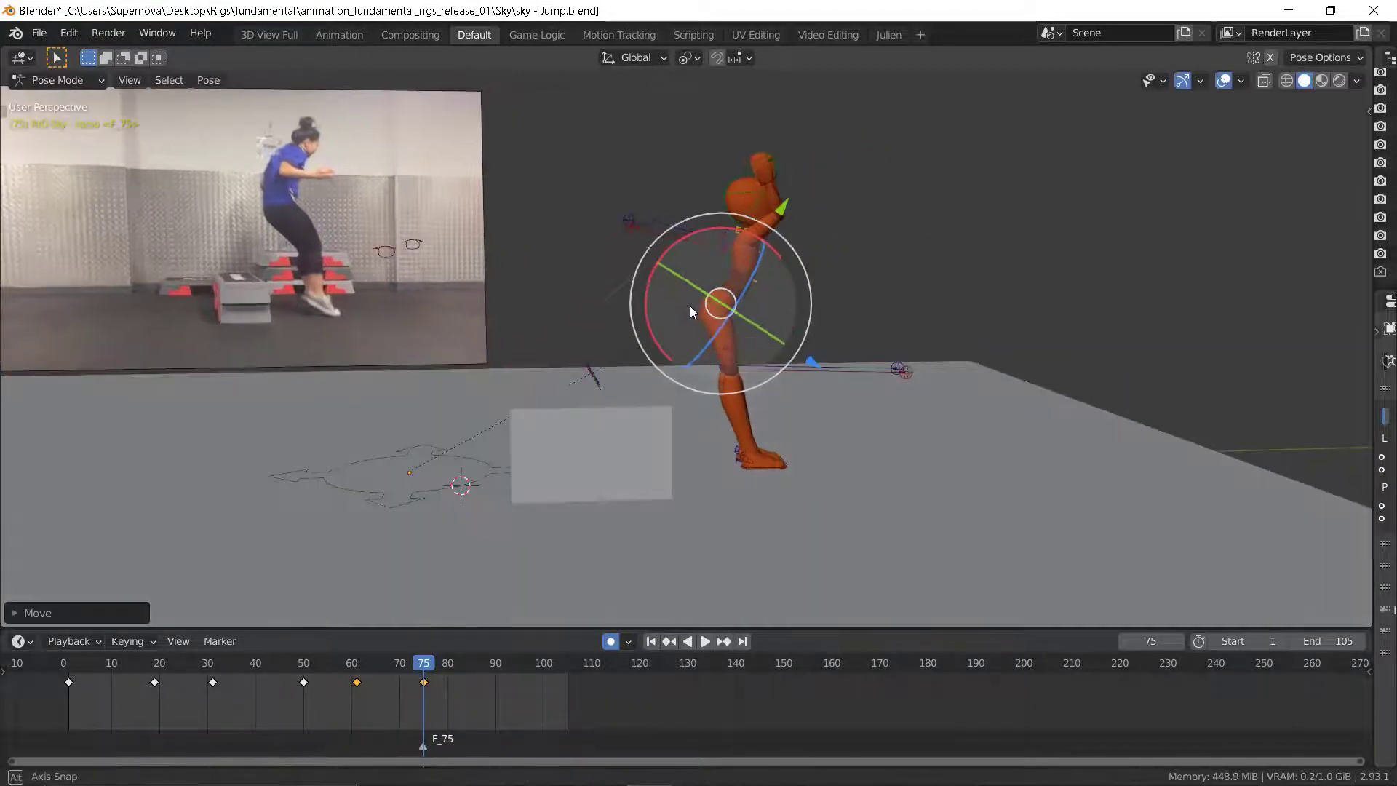
- Straighten the upper body at frame 75 by rotating the torso upright and clearing the torso control's rotation
{"action": "left_click_drag", "start_coordinate": [633, 279], "coordinate": [622, 300]}
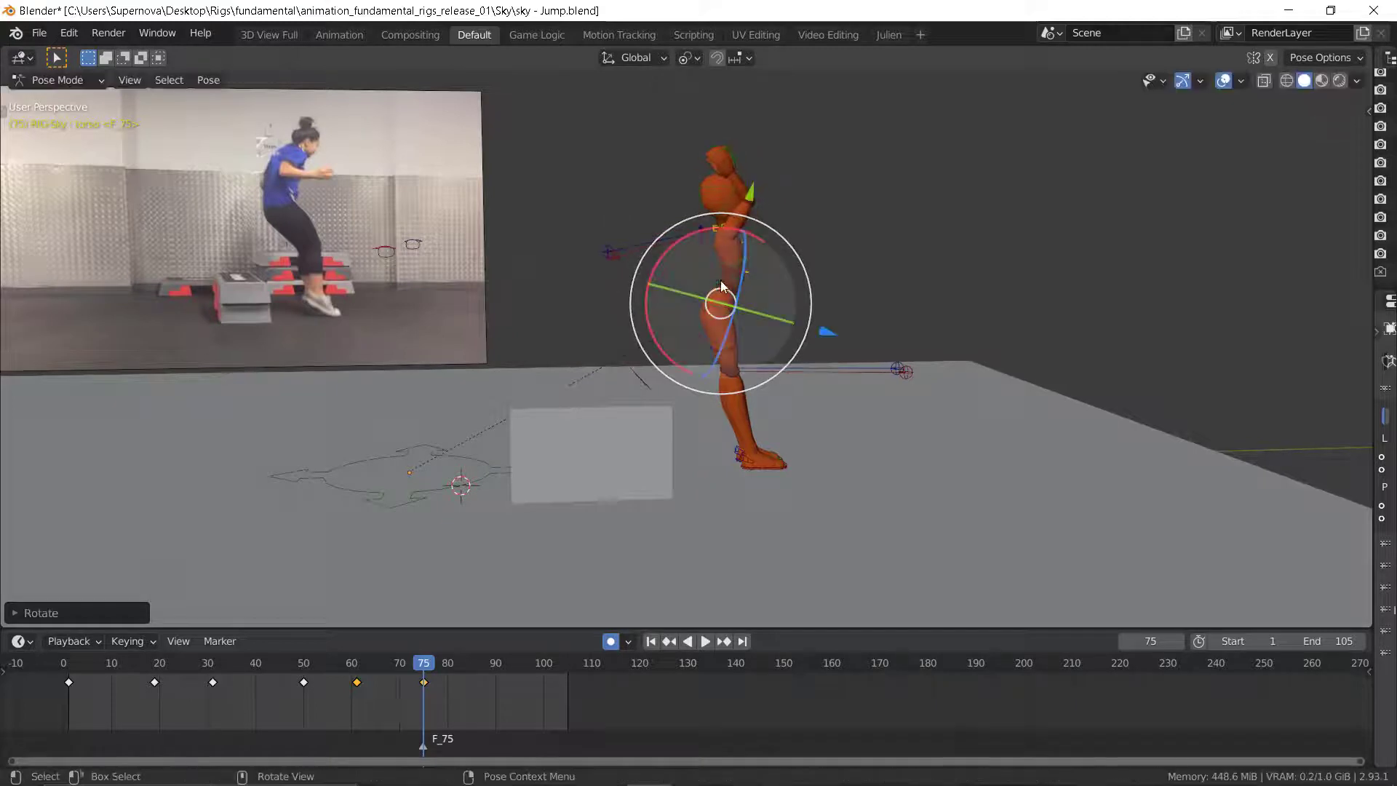
{"action": "left_click", "coordinate": [743, 282]}
{"action": "left_click", "coordinate": [742, 275]}
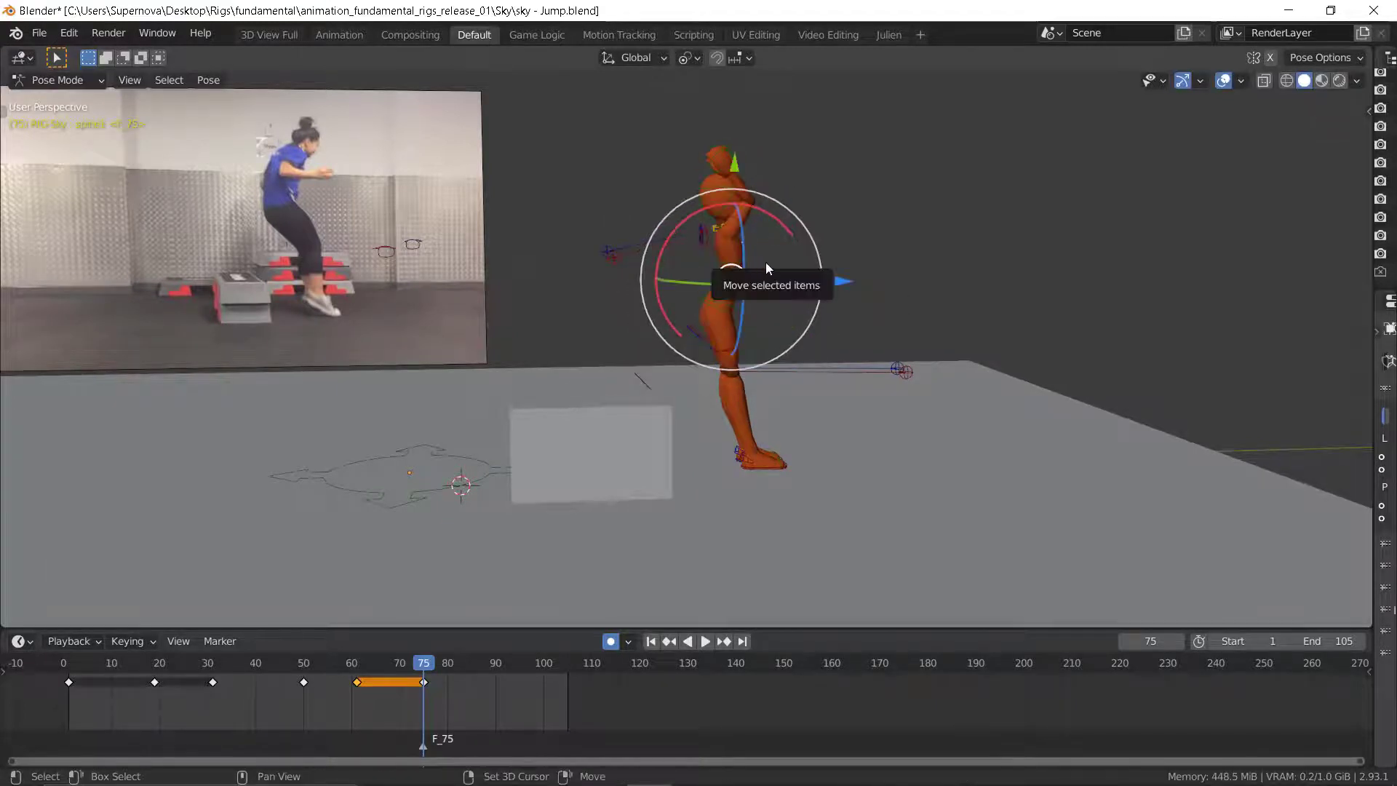
{"action": "left_click_drag", "start_coordinate": [780, 267], "coordinate": [732, 302]}
{"action": "left_click", "coordinate": [732, 302]}
{"action": "key", "text": "alt+r"}
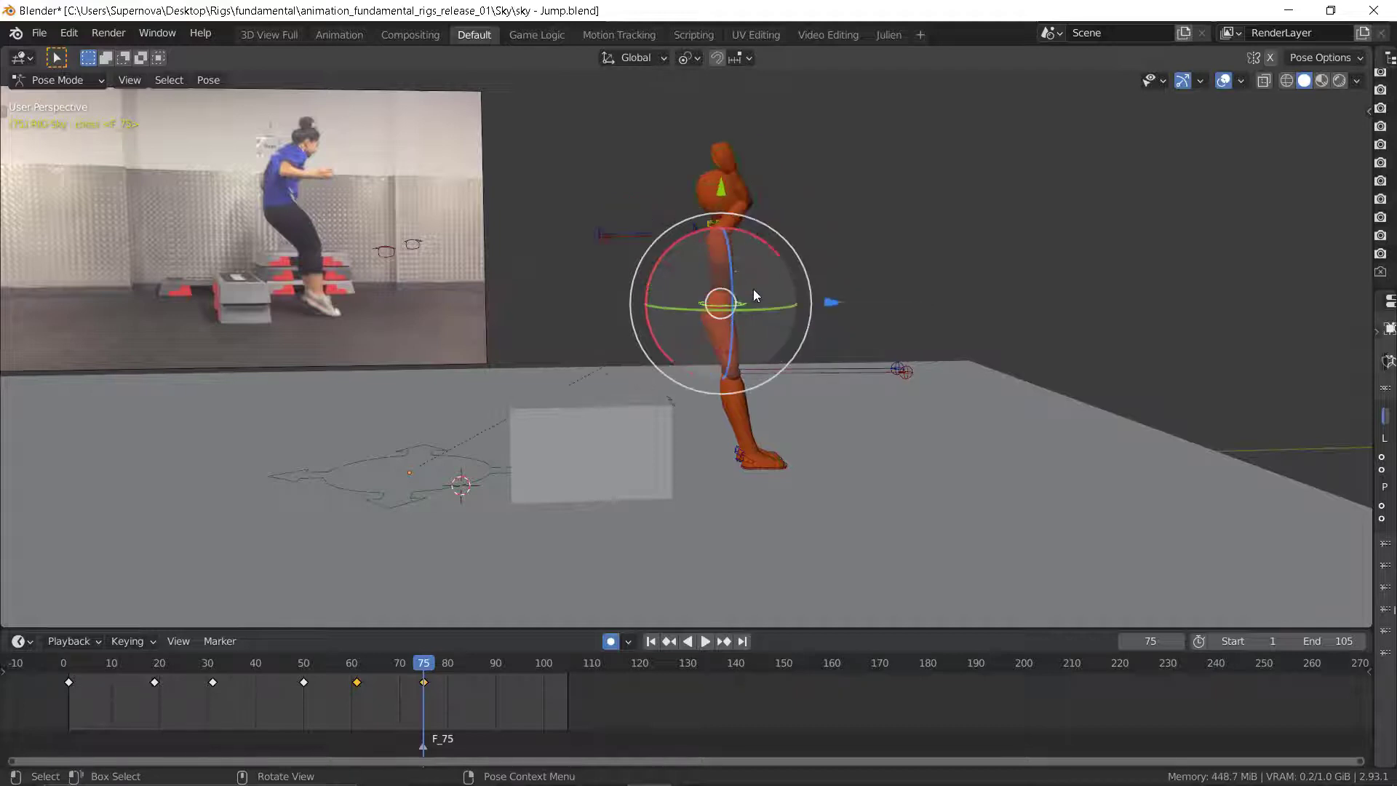
{"action": "middle_click_drag", "start_coordinate": [725, 302], "coordinate": [710, 297]}
{"action": "scroll", "coordinate": [726, 281], "scroll_direction": "up", "scroll_amount": 7}
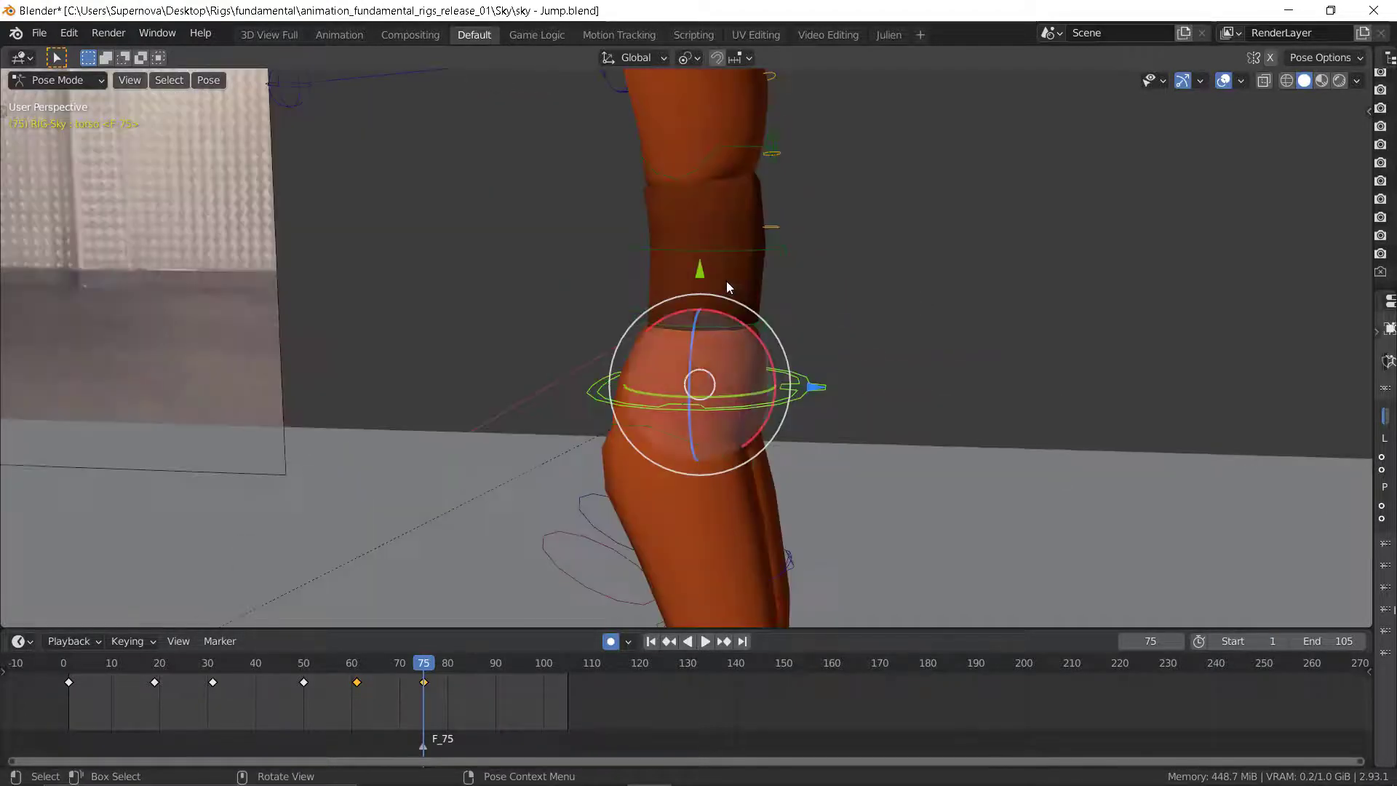
- Tilt the torso control back and bend the chest control forward at frame 75
{"action": "mouse_move", "coordinate": [761, 345]}
{"action": "left_mouse_down"}
{"action": "mouse_move", "coordinate": [719, 320]}
{"action": "mouse_move", "coordinate": [754, 289]}
{"action": "mouse_move", "coordinate": [773, 313]}
{"action": "mouse_move", "coordinate": [765, 343]}
{"action": "left_mouse_up"}
{"action": "left_click", "coordinate": [712, 316]}
{"action": "left_click", "coordinate": [730, 261]}
{"action": "scroll", "coordinate": [692, 366], "scroll_direction": "down", "scroll_amount": 5}
{"action": "left_click", "coordinate": [727, 291]}
{"action": "middle_click_drag", "start_coordinate": [737, 344], "coordinate": [722, 329]}
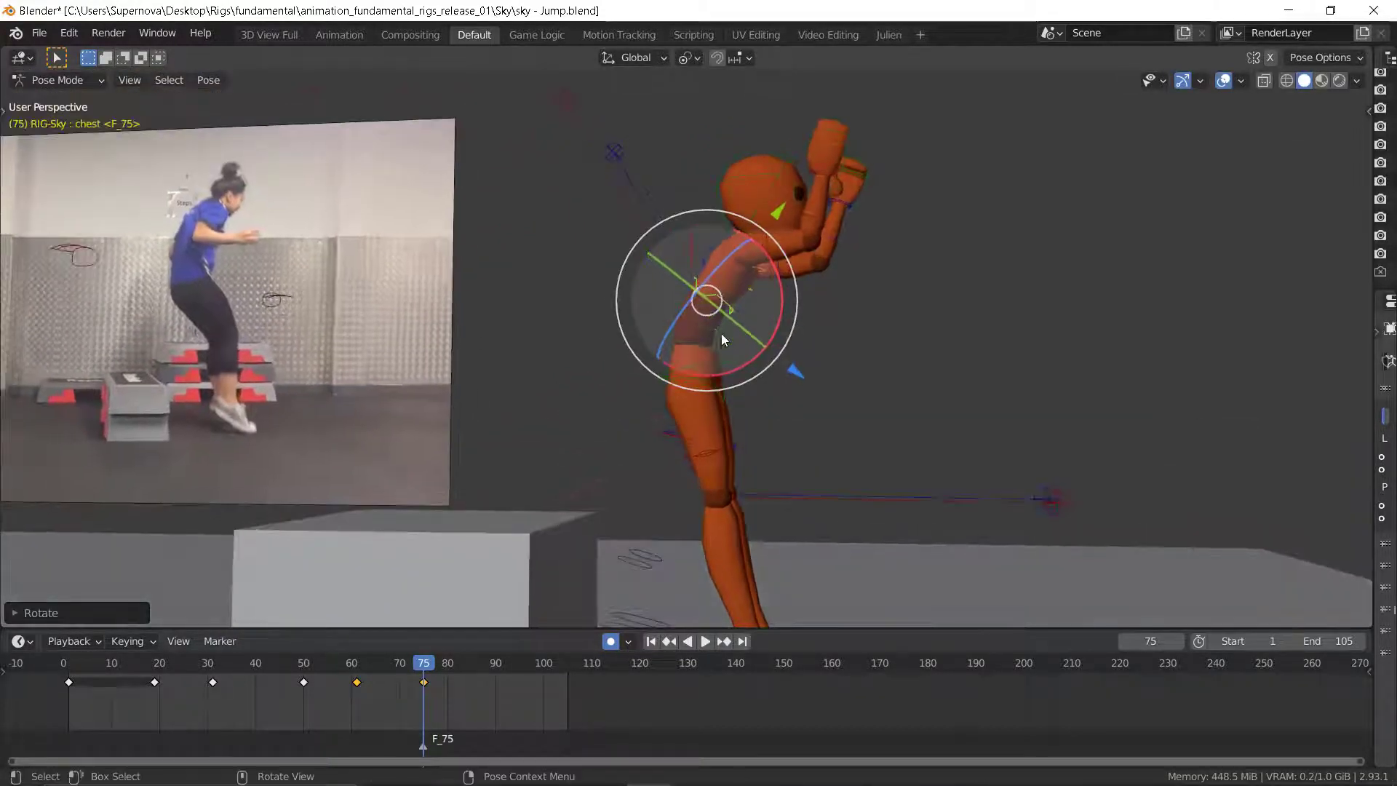
- Rotate the torso control at frame 75 to tilt the body slightly further backward
{"action": "left_click", "coordinate": [705, 364]}
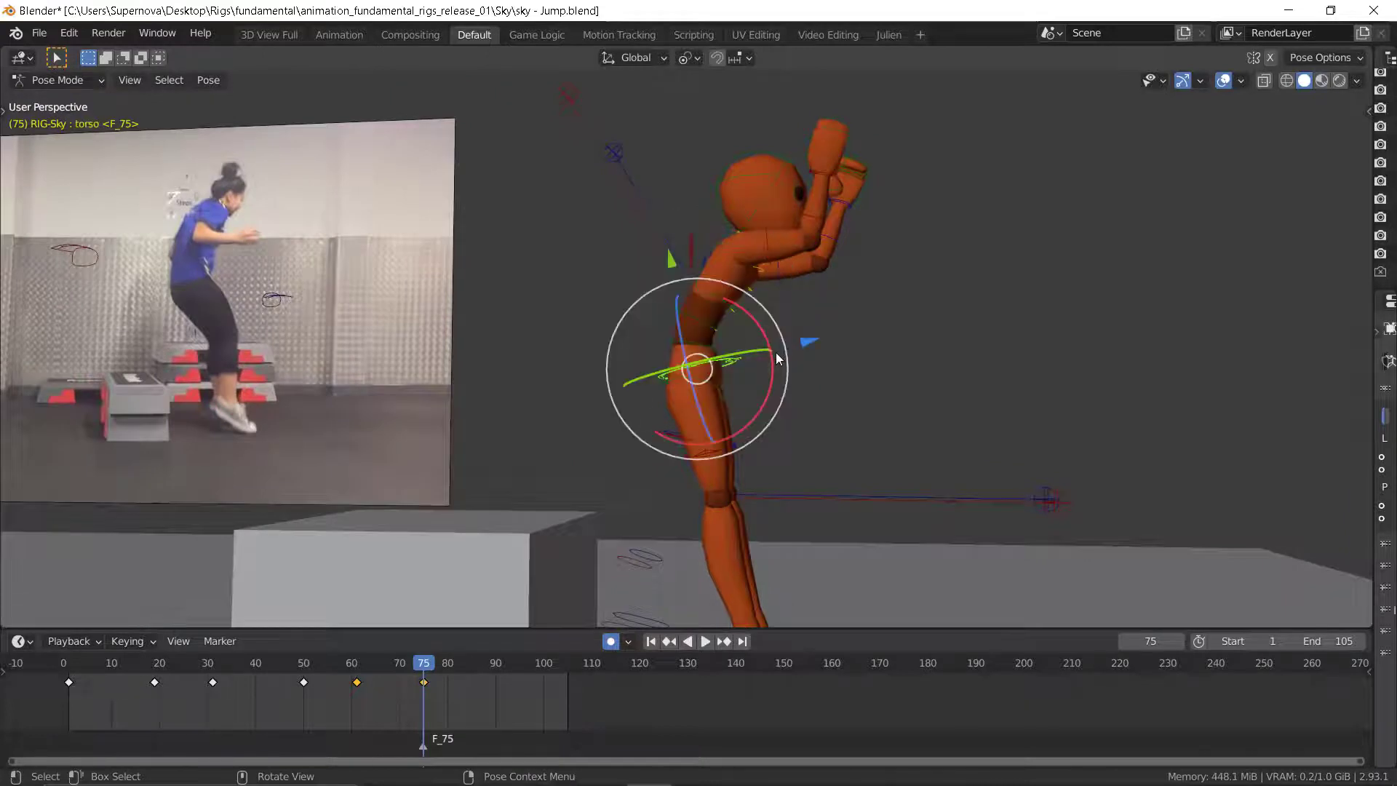
{"action": "key", "text": "r"}
{"action": "key", "text": "y"}
{"action": "key", "text": "y"}
{"action": "left_click", "coordinate": [764, 331]}
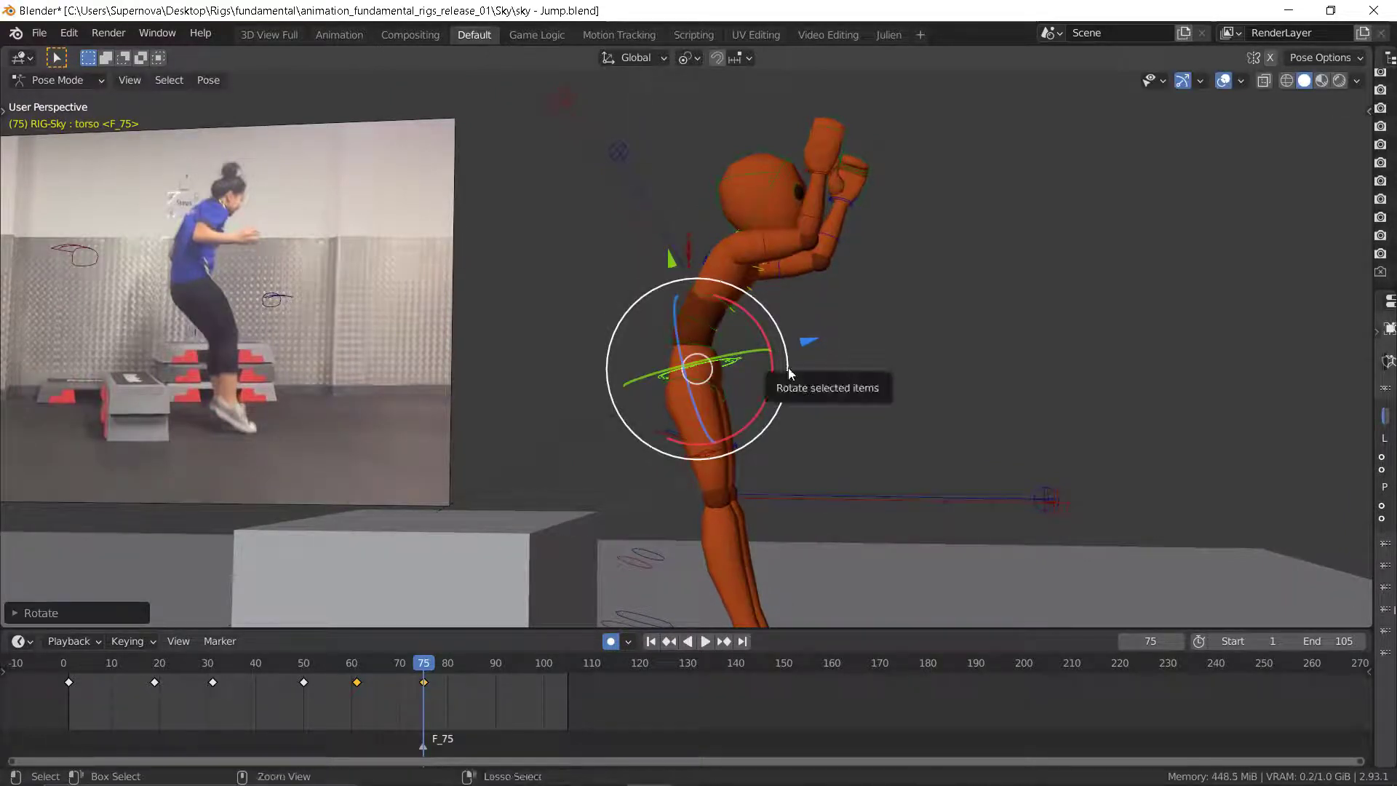
{"action": "left_click_drag", "start_coordinate": [774, 369], "coordinate": [773, 363]}
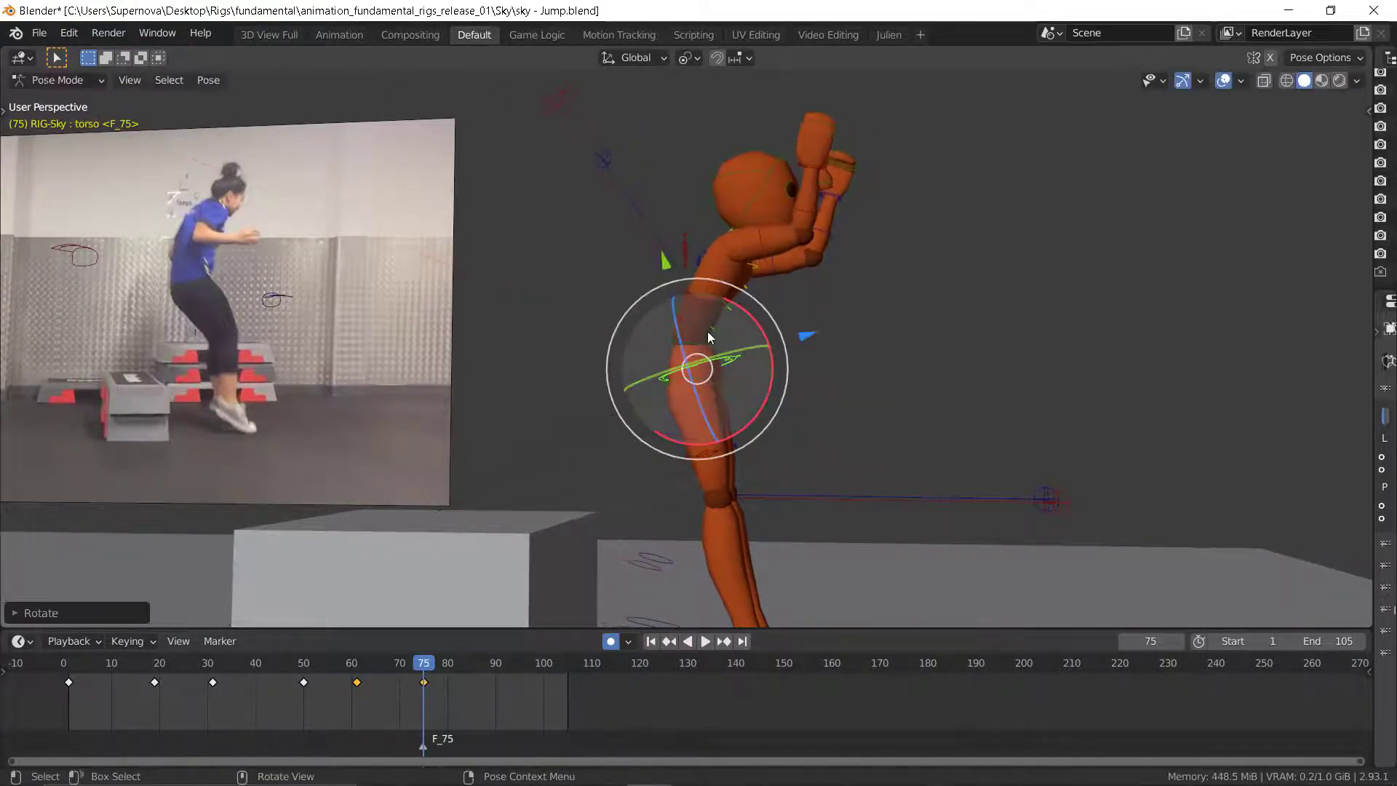
- Rotate the chest control at frame 75 to hunch the upper body further forward over the hips
{"action": "left_click", "coordinate": [715, 327]}
{"action": "mouse_move", "coordinate": [759, 309]}
{"action": "left_mouse_down"}
{"action": "mouse_move", "coordinate": [731, 304]}
{"action": "mouse_move", "coordinate": [741, 290]}
{"action": "left_mouse_up"}
{"action": "left_click", "coordinate": [783, 280]}
{"action": "left_click", "coordinate": [783, 284]}
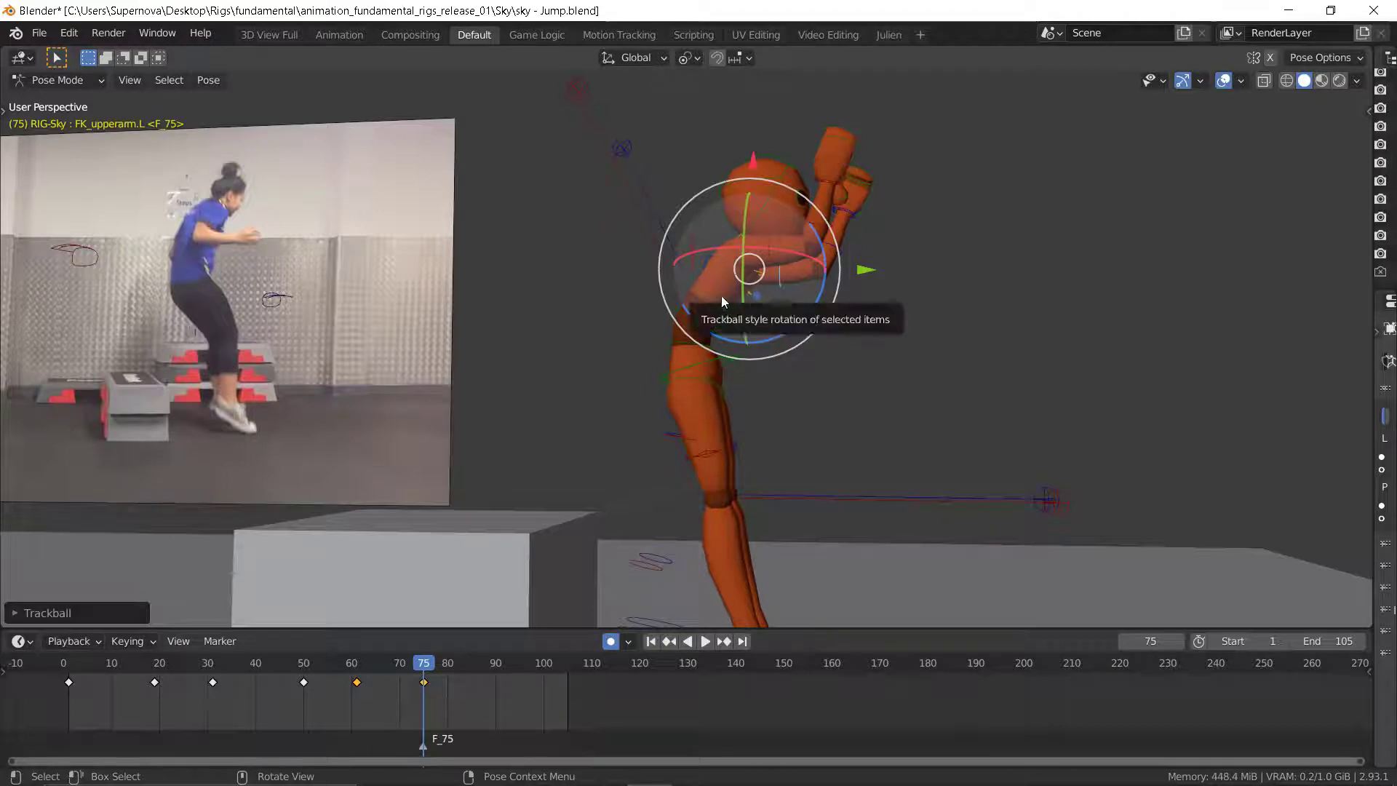
{"action": "left_click", "coordinate": [722, 297]}
{"action": "left_click_drag", "start_coordinate": [775, 285], "coordinate": [782, 301]}
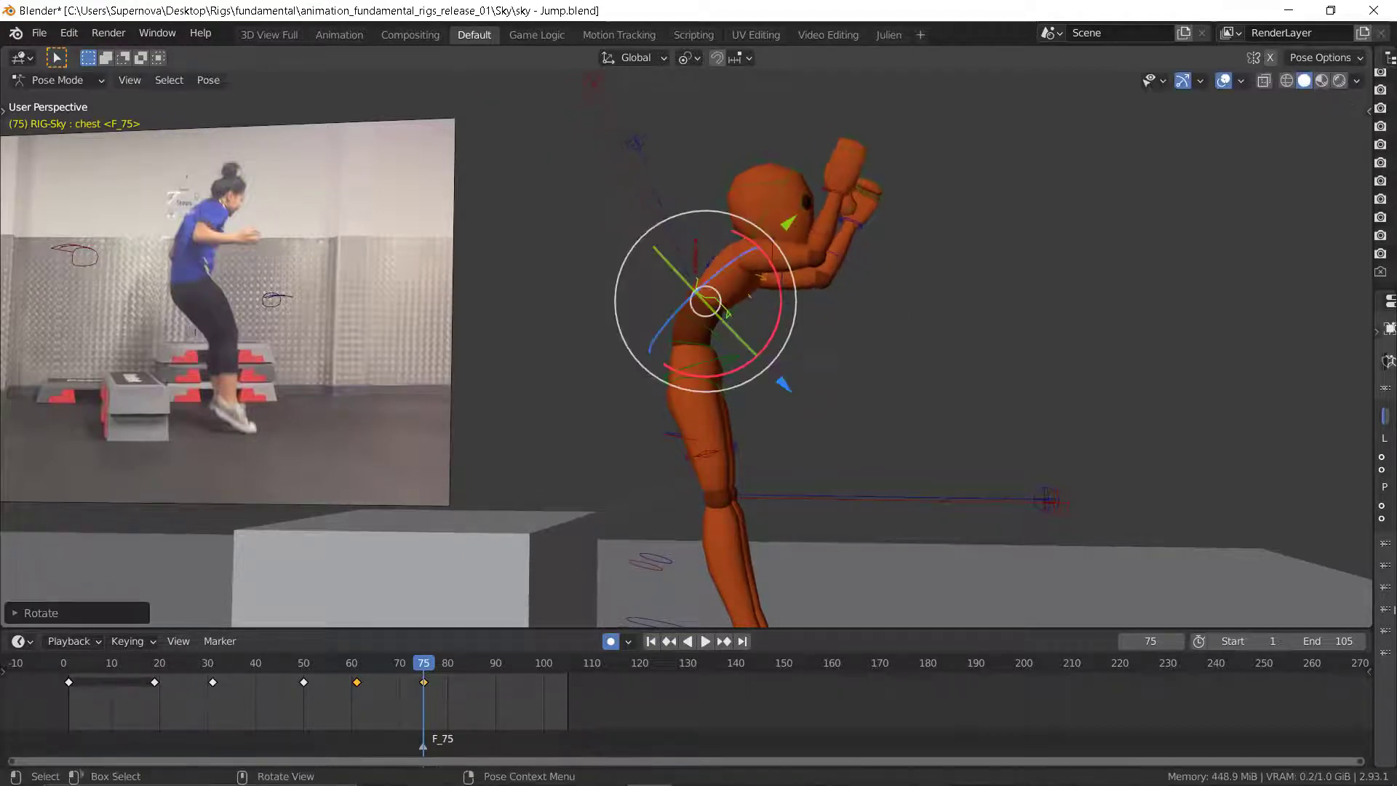
- Try to shift the hips control slightly back toward the box at frame 75
{"action": "scroll", "coordinate": [775, 343], "scroll_direction": "down", "scroll_amount": 5}
{"action": "scroll", "coordinate": [765, 361], "scroll_direction": "up", "scroll_amount": 3}
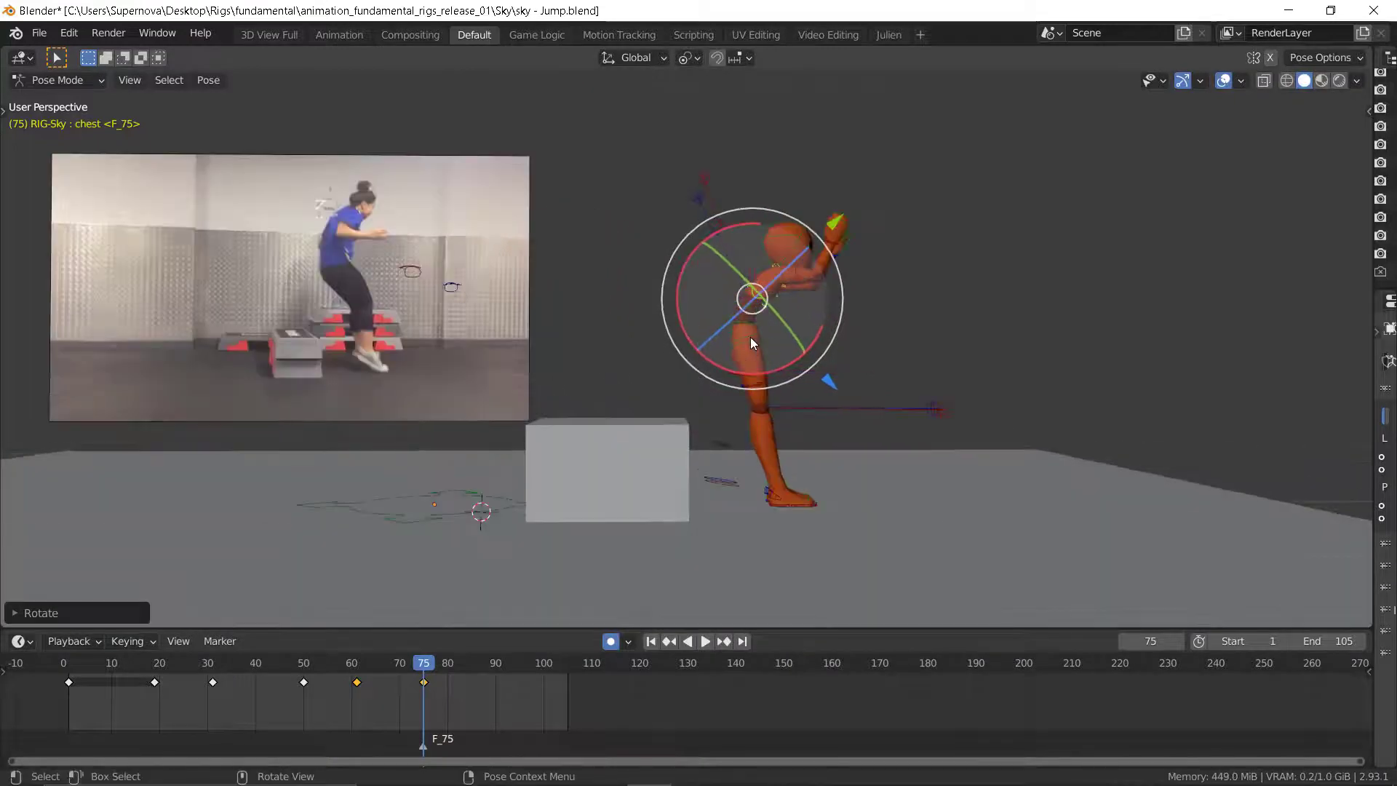
{"action": "left_click", "coordinate": [760, 348]}
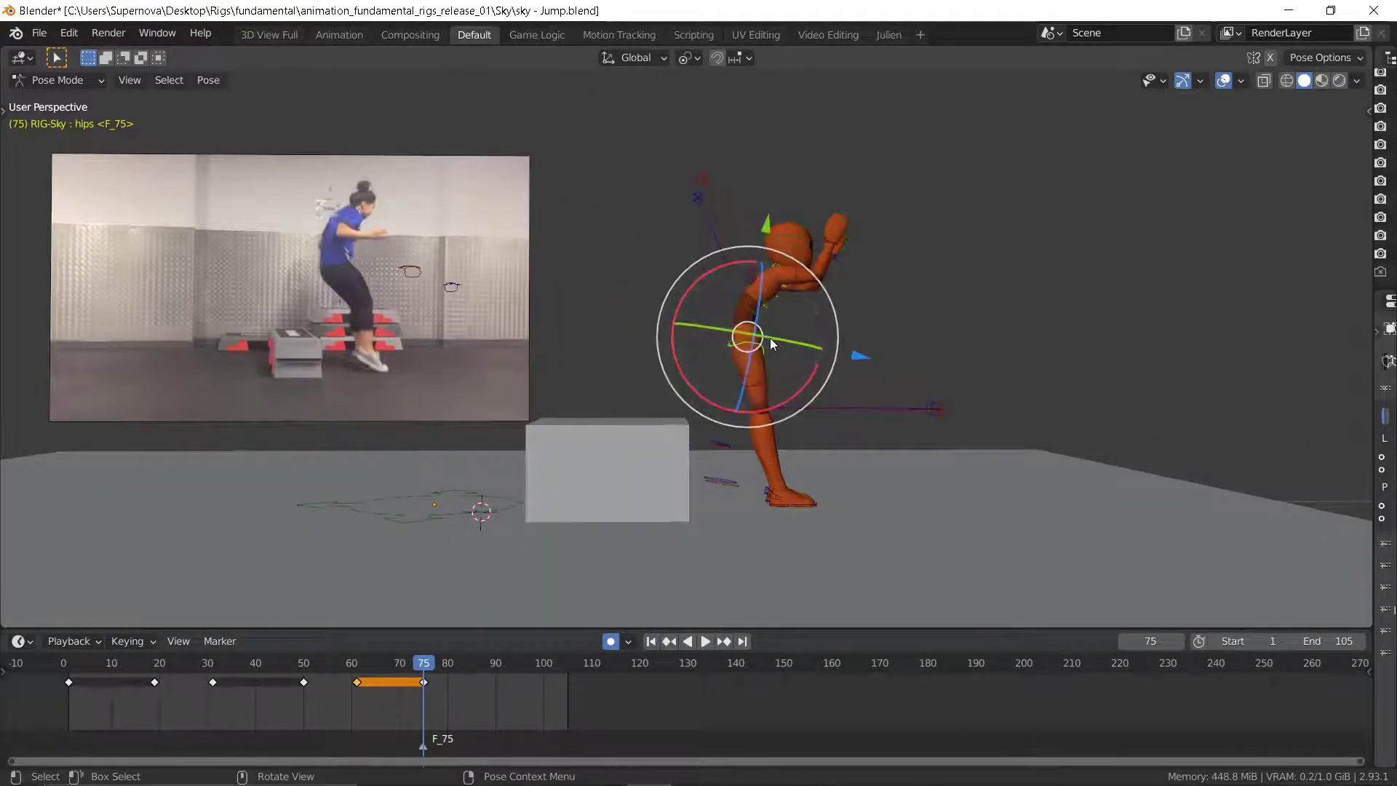
{"action": "middle_click_drag", "start_coordinate": [769, 338], "coordinate": [742, 336]}
{"action": "key", "text": "g"}
{"action": "left_click", "coordinate": [736, 336]}
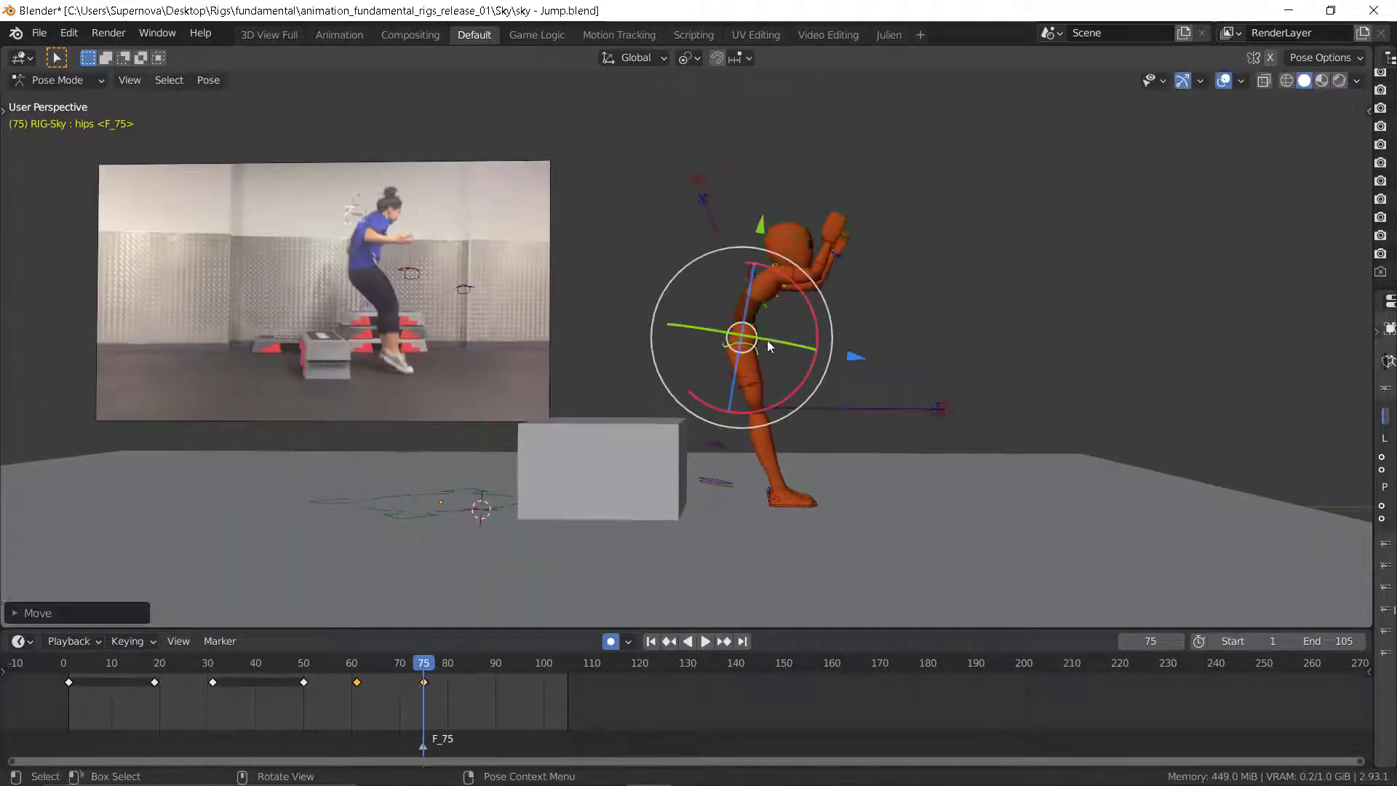
- Reposition the torso control at frame 75, centring the body sideways over the feet in the front view
{"action": "left_click", "coordinate": [770, 341]}
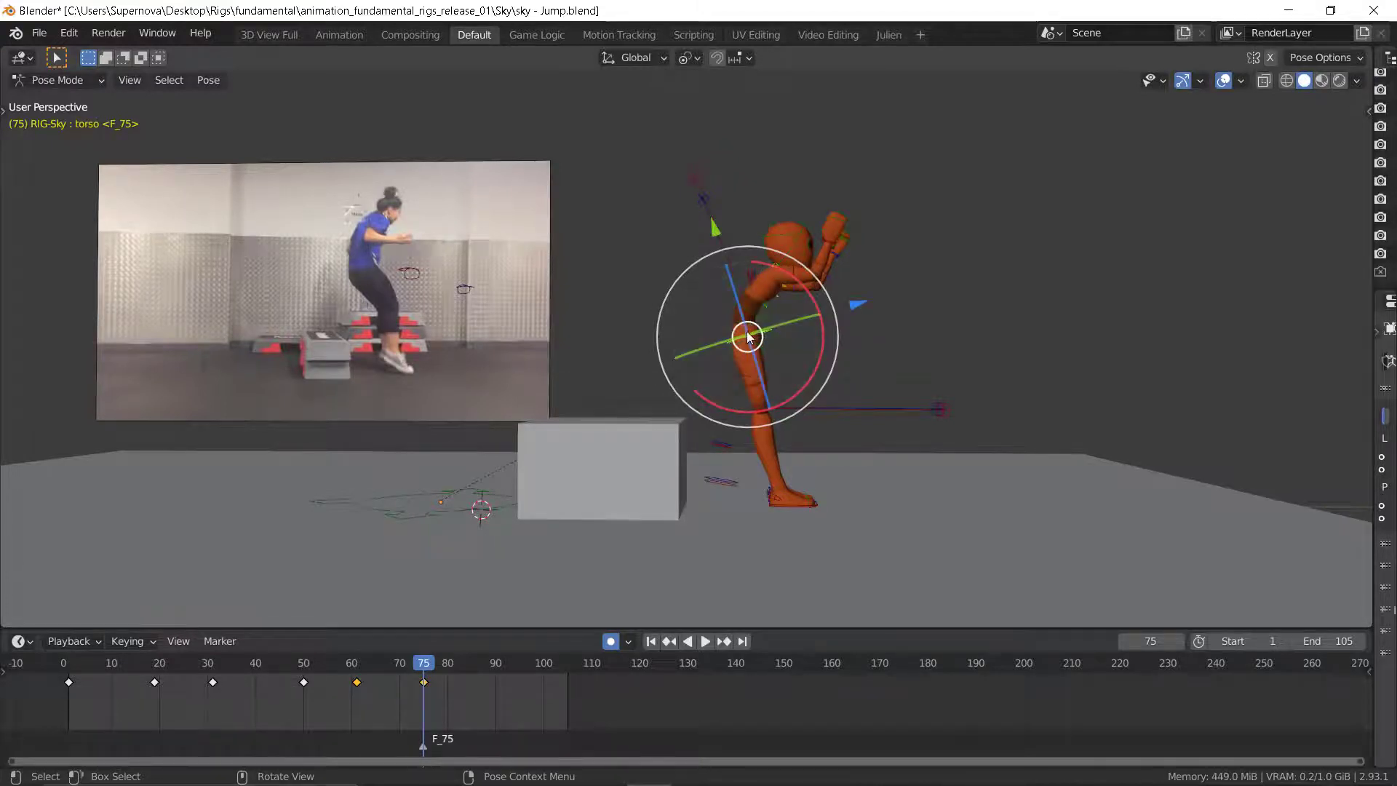
{"action": "key", "text": "g"}
{"action": "left_click", "coordinate": [844, 387]}
{"action": "middle_click_drag", "start_coordinate": [844, 387], "coordinate": [812, 397]}
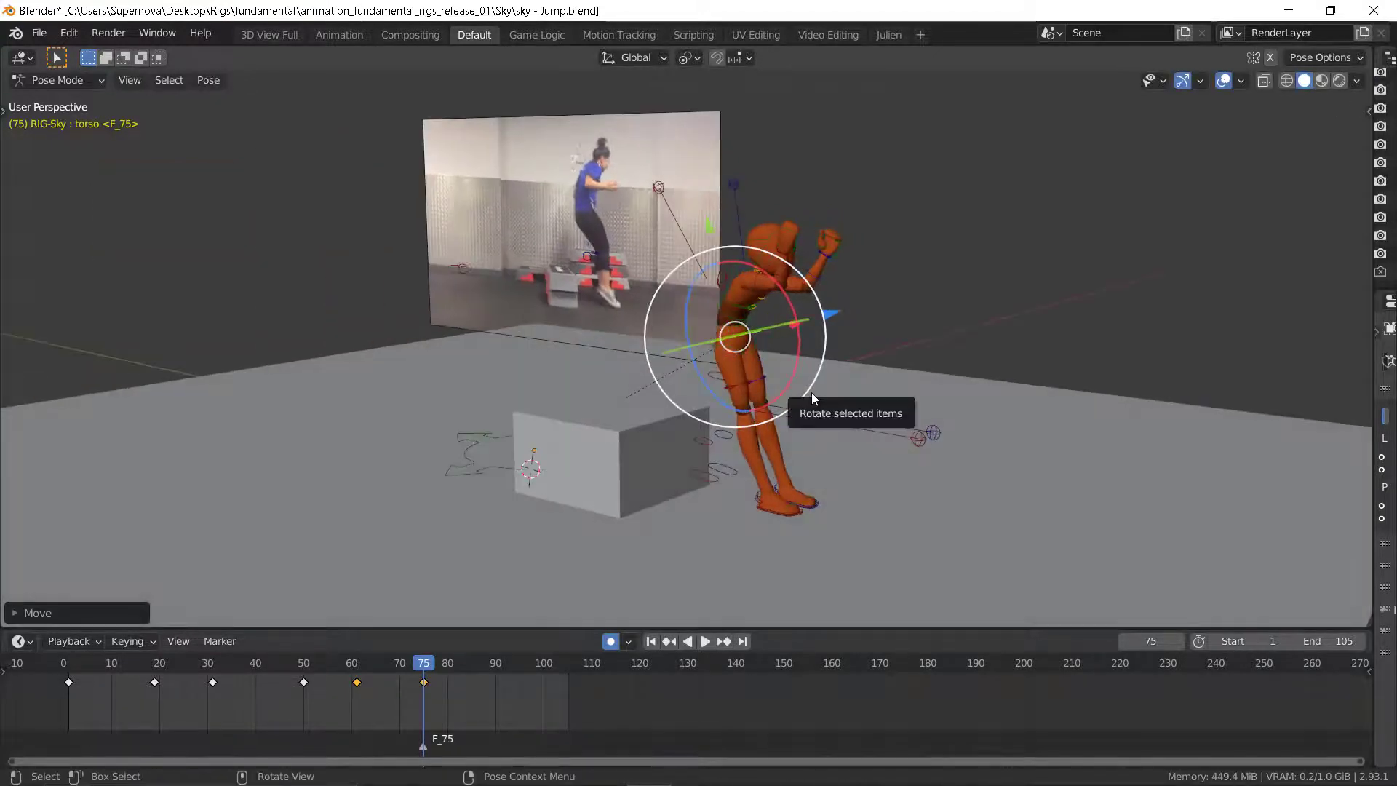
{"action": "key", "text": "KP_1"}
{"action": "scroll", "coordinate": [673, 341], "scroll_direction": "up", "scroll_amount": 9}
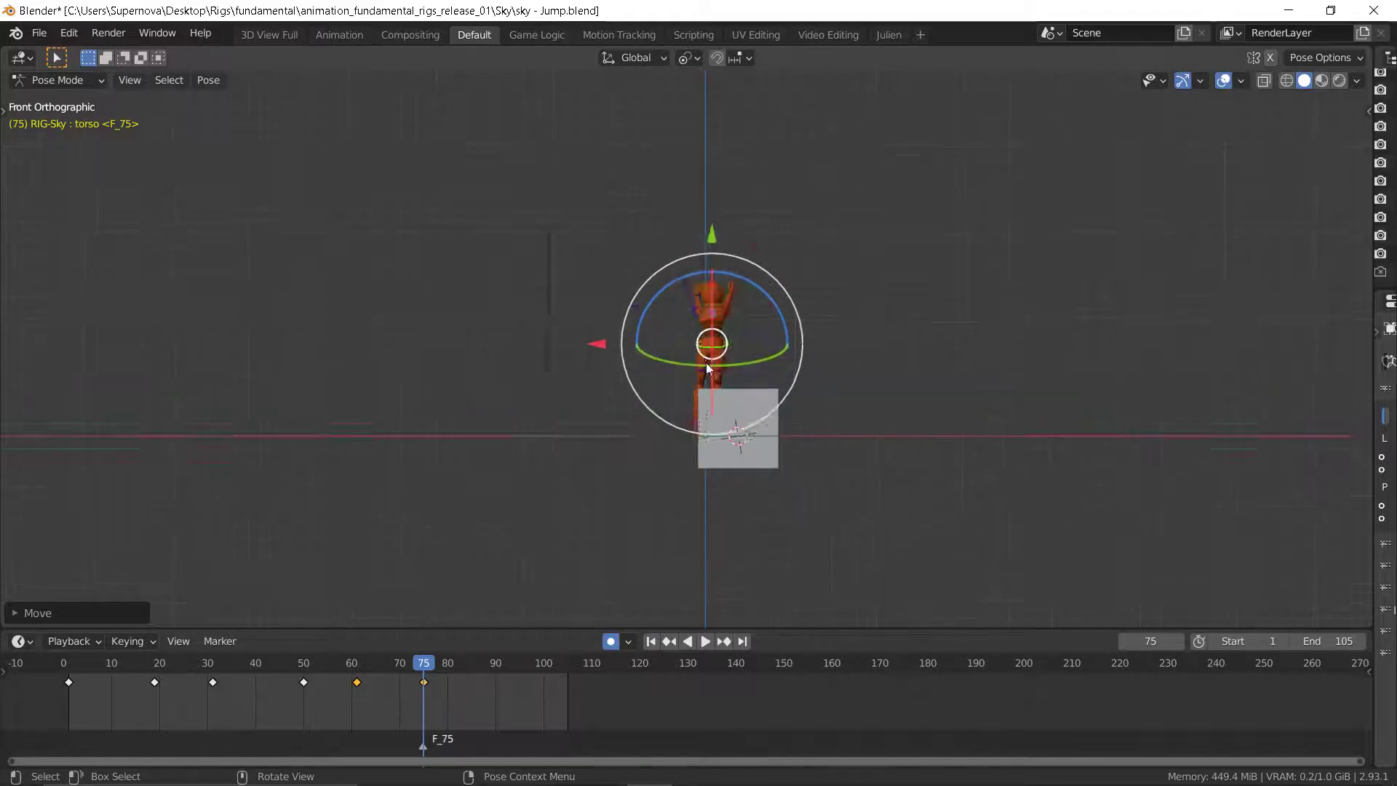
{"action": "left_click_drag", "start_coordinate": [697, 336], "coordinate": [663, 332]}
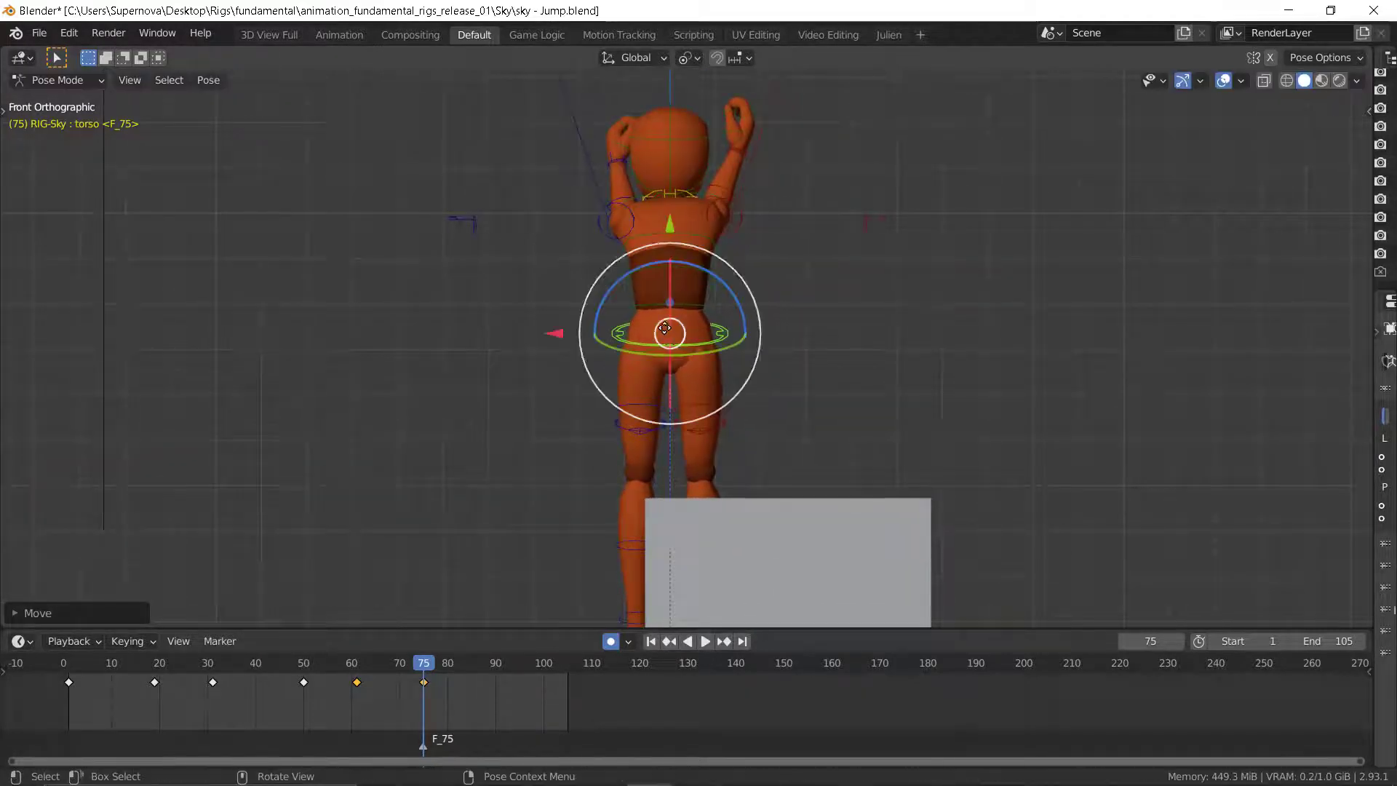
- Step back and forth through the keyed poses between frames 19 and 75 to compare them with the reference footage
{"action": "middle_click_drag", "start_coordinate": [664, 331], "coordinate": [631, 426]}
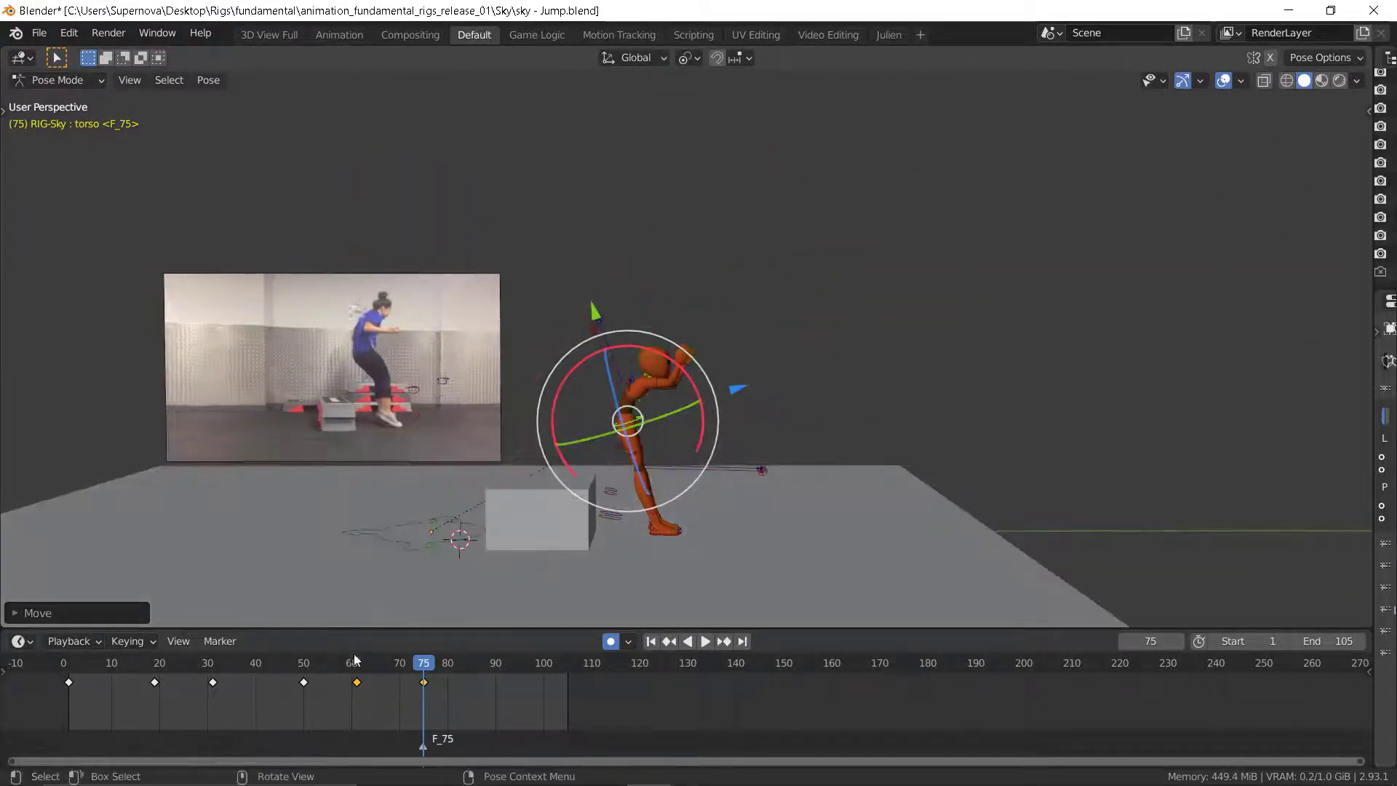
{"action": "key", "text": "Down"}
{"action": "key", "text": "Down"}
{"action": "key", "text": "Down"}
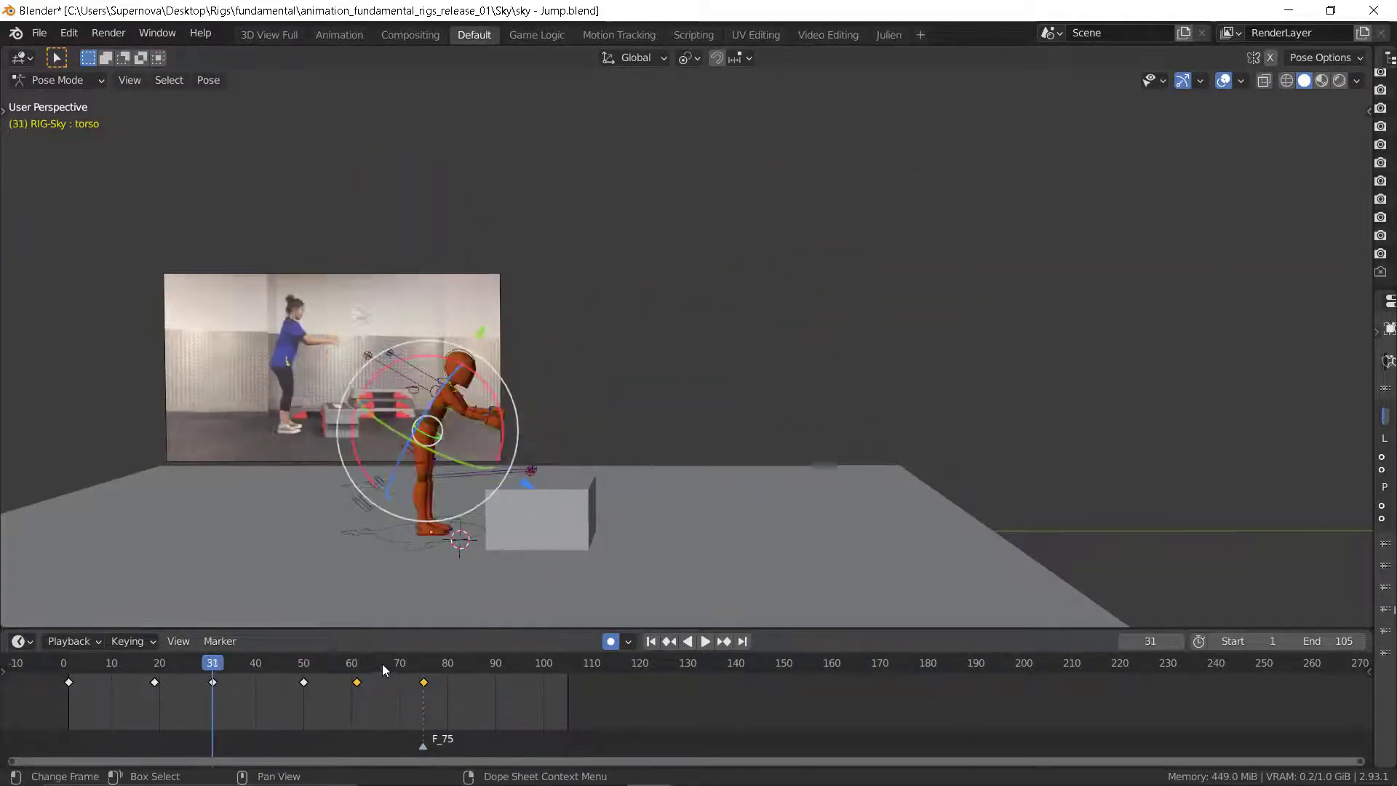
{"action": "key", "text": "Up"}
{"action": "key", "text": "Up"}
{"action": "key", "text": "Up"}
{"action": "key", "text": "Down"}
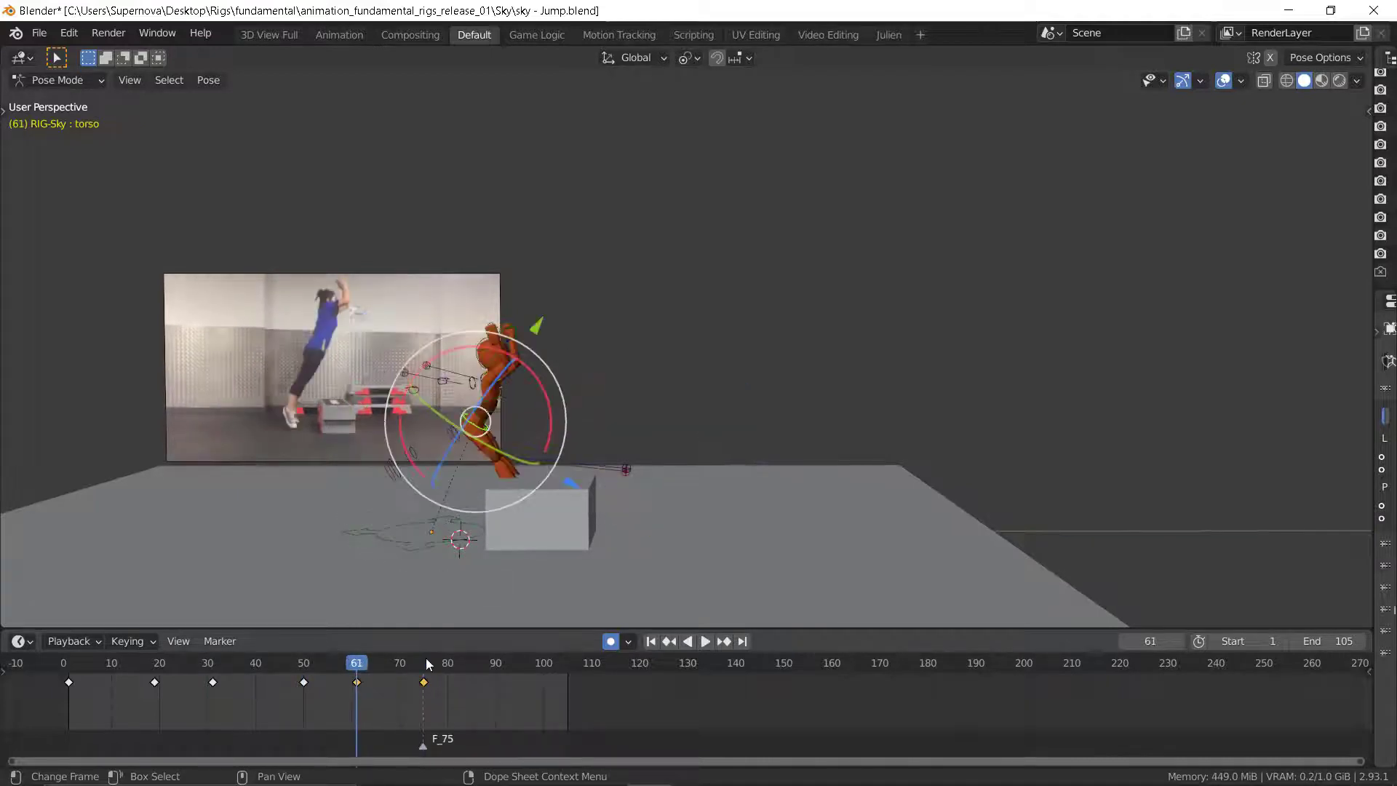
{"action": "key", "text": "Down"}
{"action": "key", "text": "Down"}
{"action": "key", "text": "Down"}
{"action": "key", "text": "Down"}
{"action": "key", "text": "Down"}
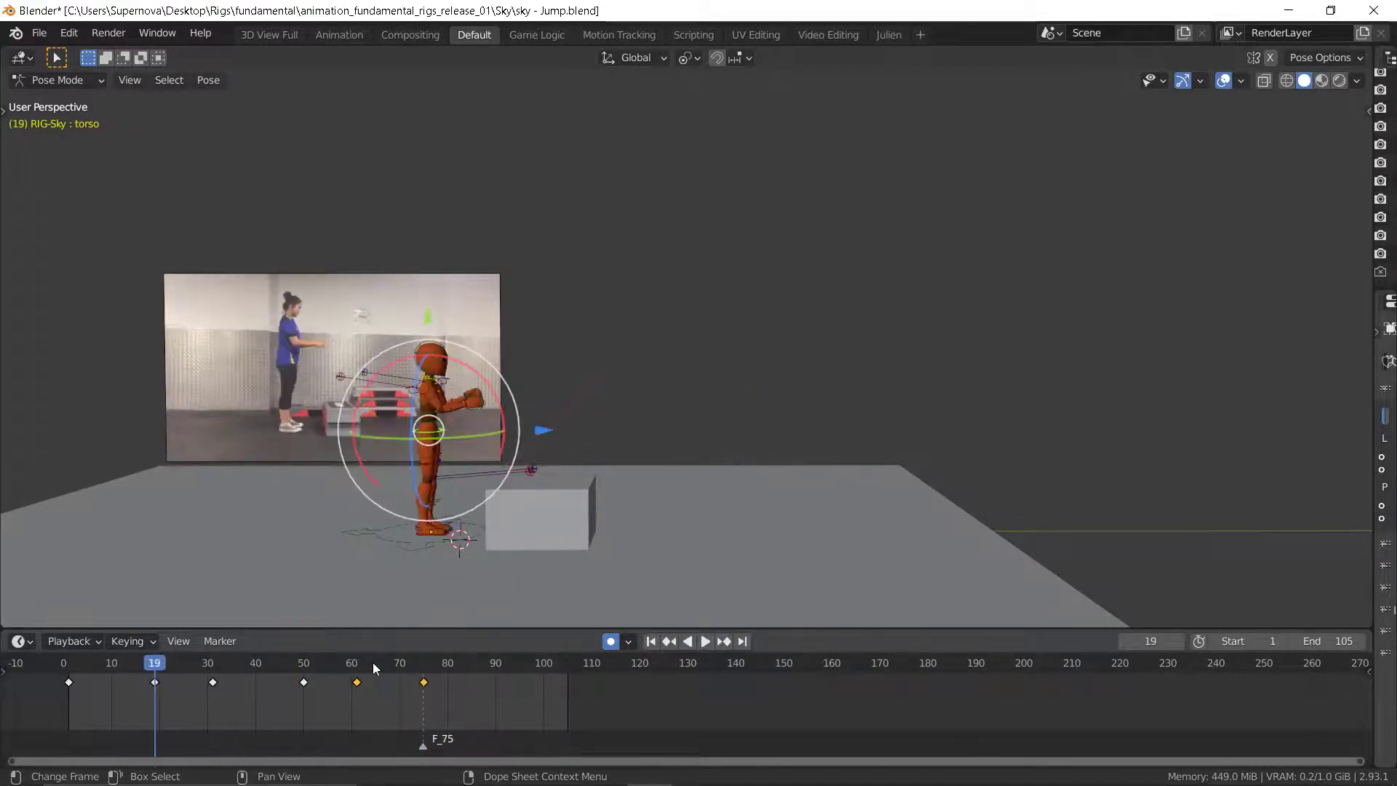
{"action": "key", "text": "Up"}
{"action": "key", "text": "Up"}
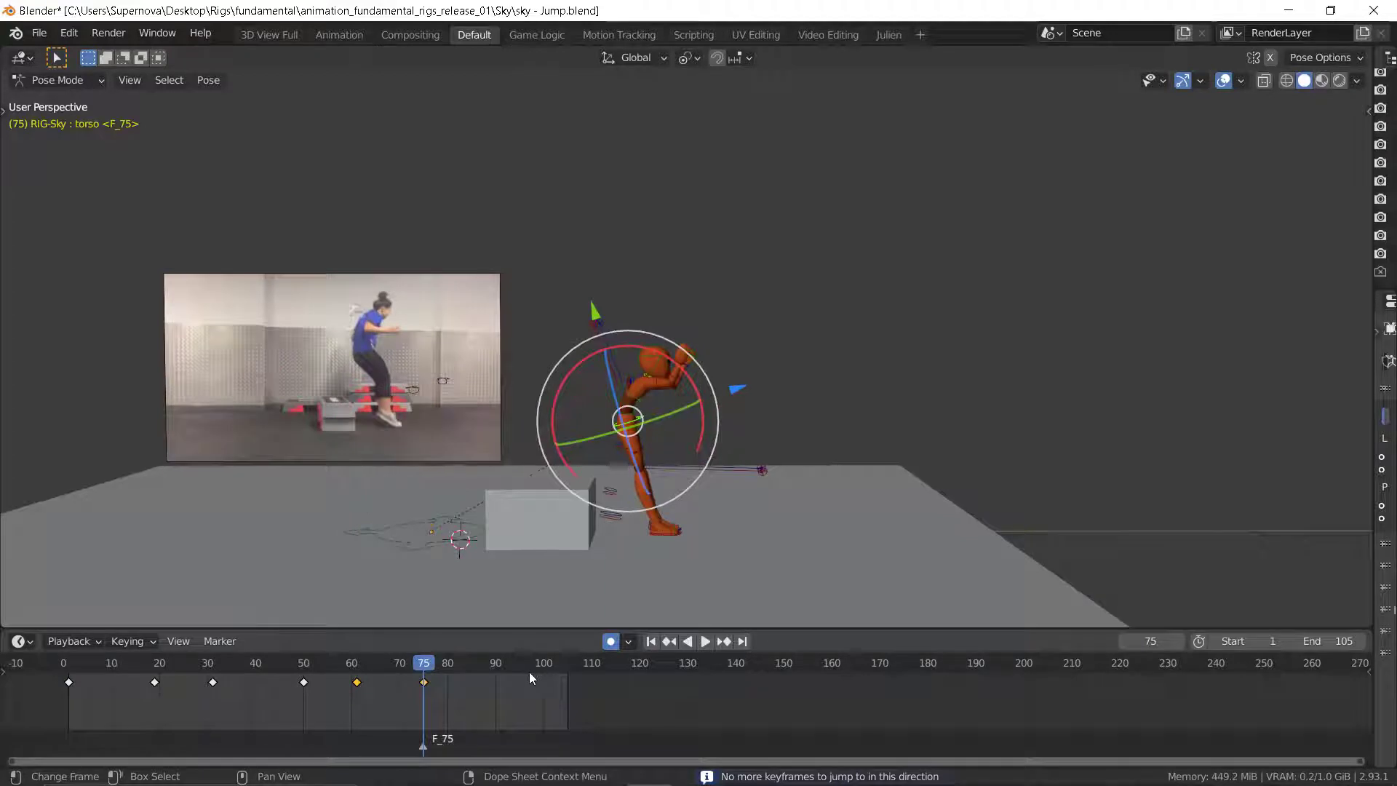
{"action": "key", "text": "Down"}
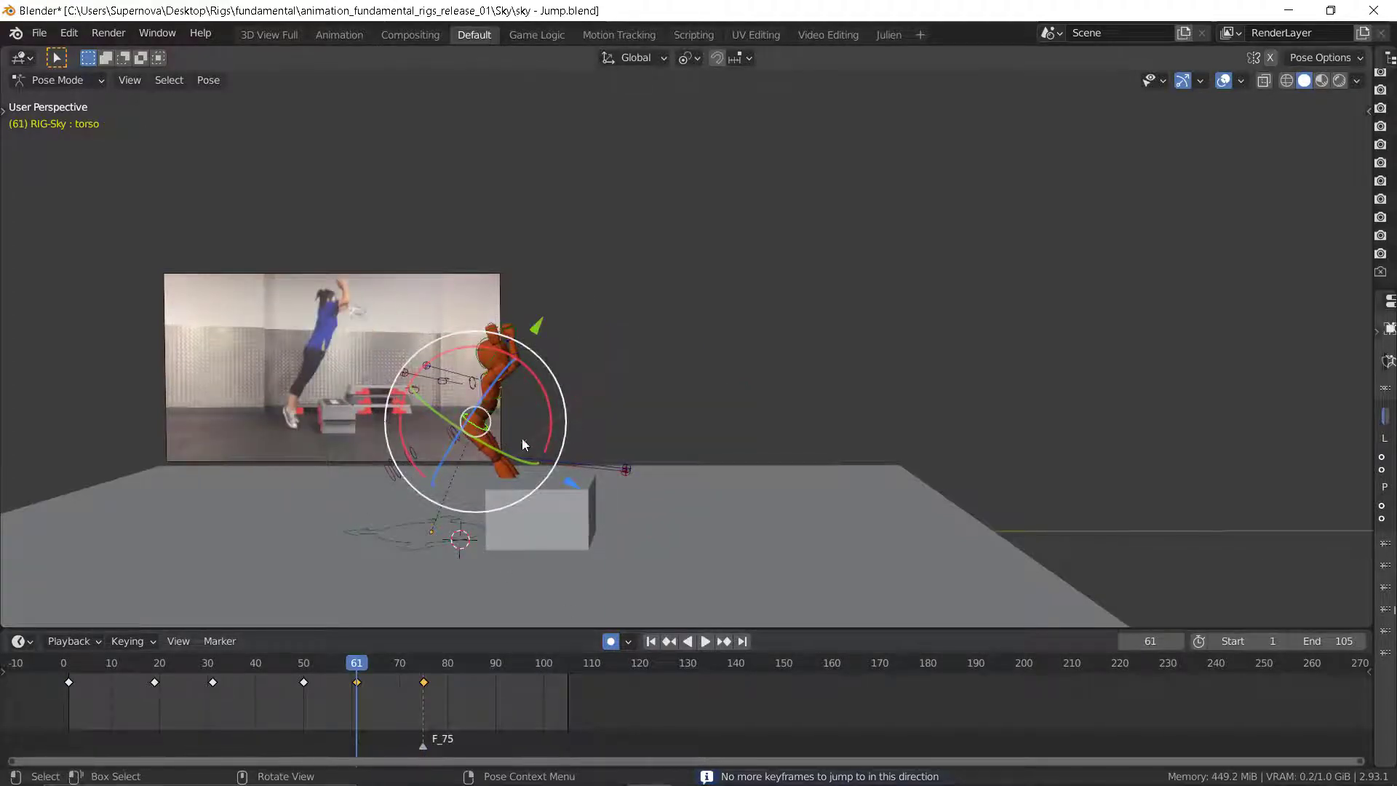
- Examine the crouch, takeoff and landing poses at frames 50, 61 and 75 from an angled view
{"action": "middle_click_drag", "start_coordinate": [526, 460], "coordinate": [507, 496]}
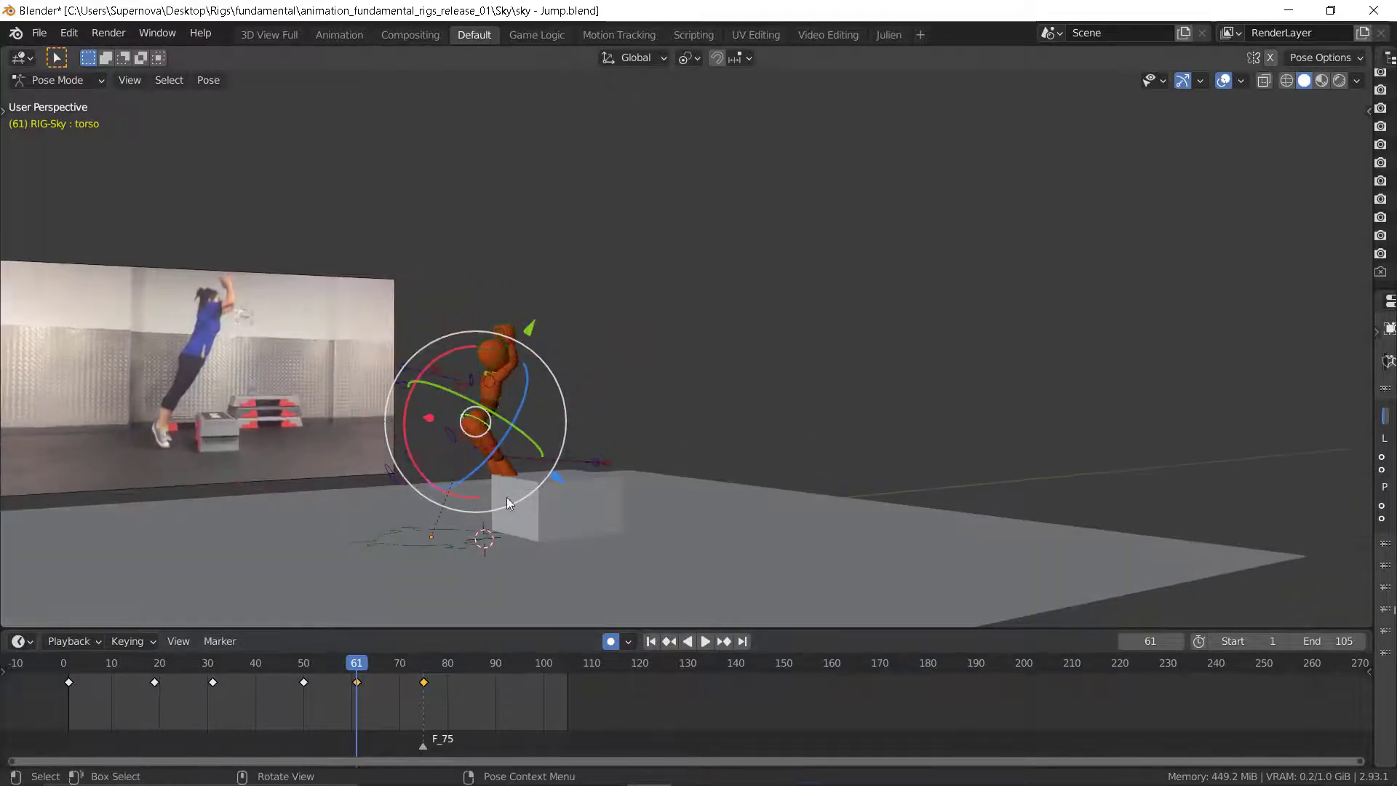
{"action": "key", "text": "Down"}
{"action": "key", "text": "Up"}
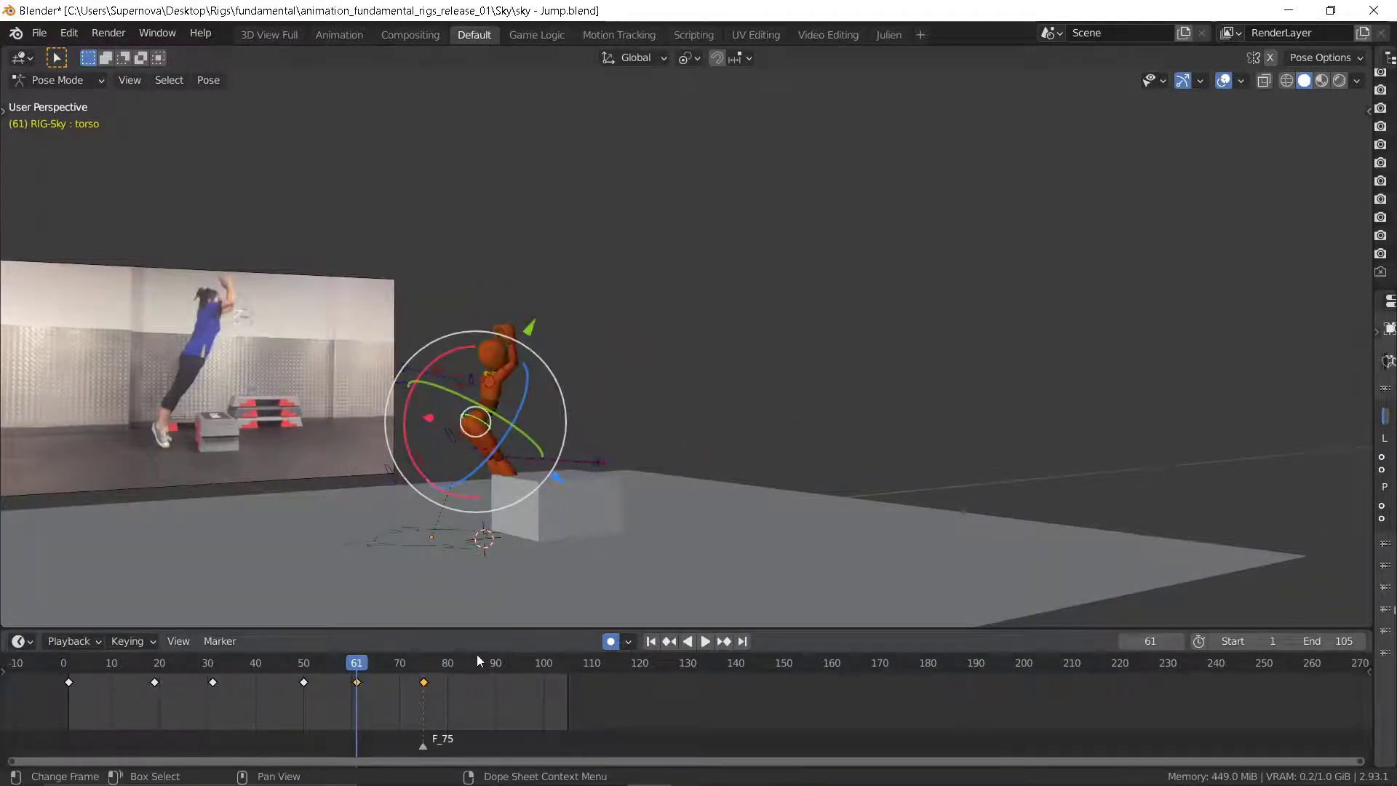
{"action": "key", "text": "Up"}
{"action": "key", "text": "Down"}
{"action": "key", "text": "Down"}
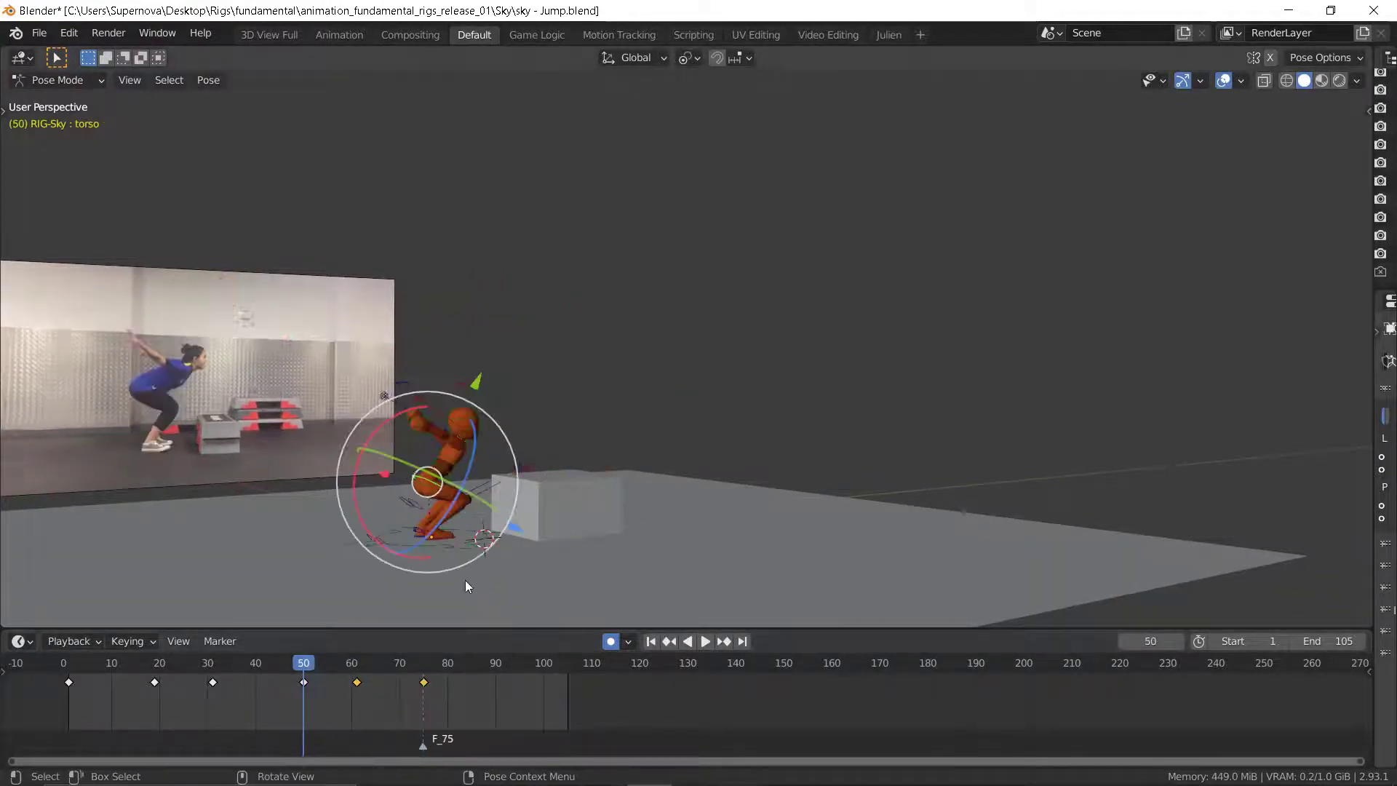
{"action": "key", "text": "Up"}
{"action": "middle_click_drag", "start_coordinate": [477, 536], "coordinate": [509, 524]}
- Compare where both IK foot controls sit at the frame 50 crouch and the frame 61 takeoff
{"action": "left_click_drag", "start_coordinate": [363, 668], "coordinate": [299, 671]}
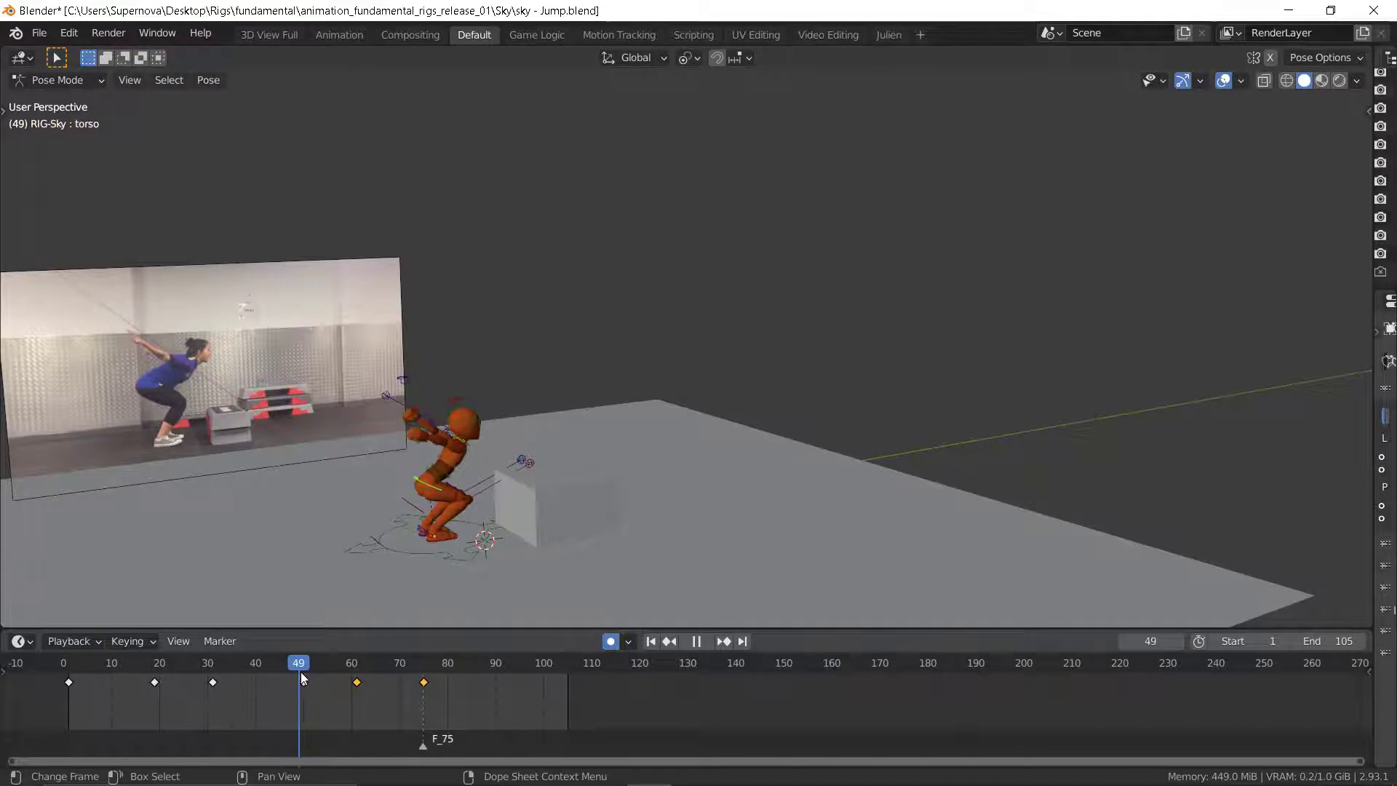
{"action": "scroll", "coordinate": [438, 531], "scroll_direction": "up", "scroll_amount": 5}
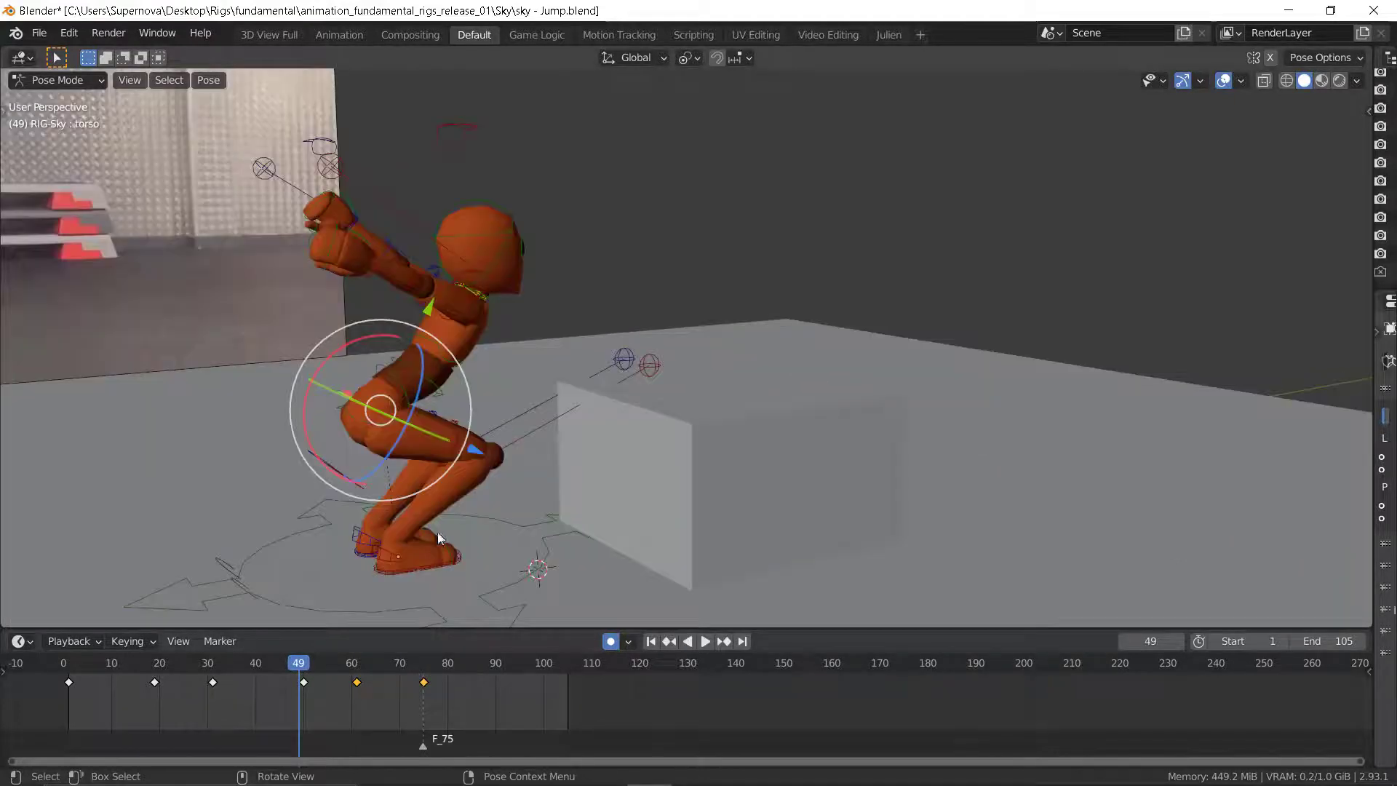
{"action": "left_click", "coordinate": [395, 563]}
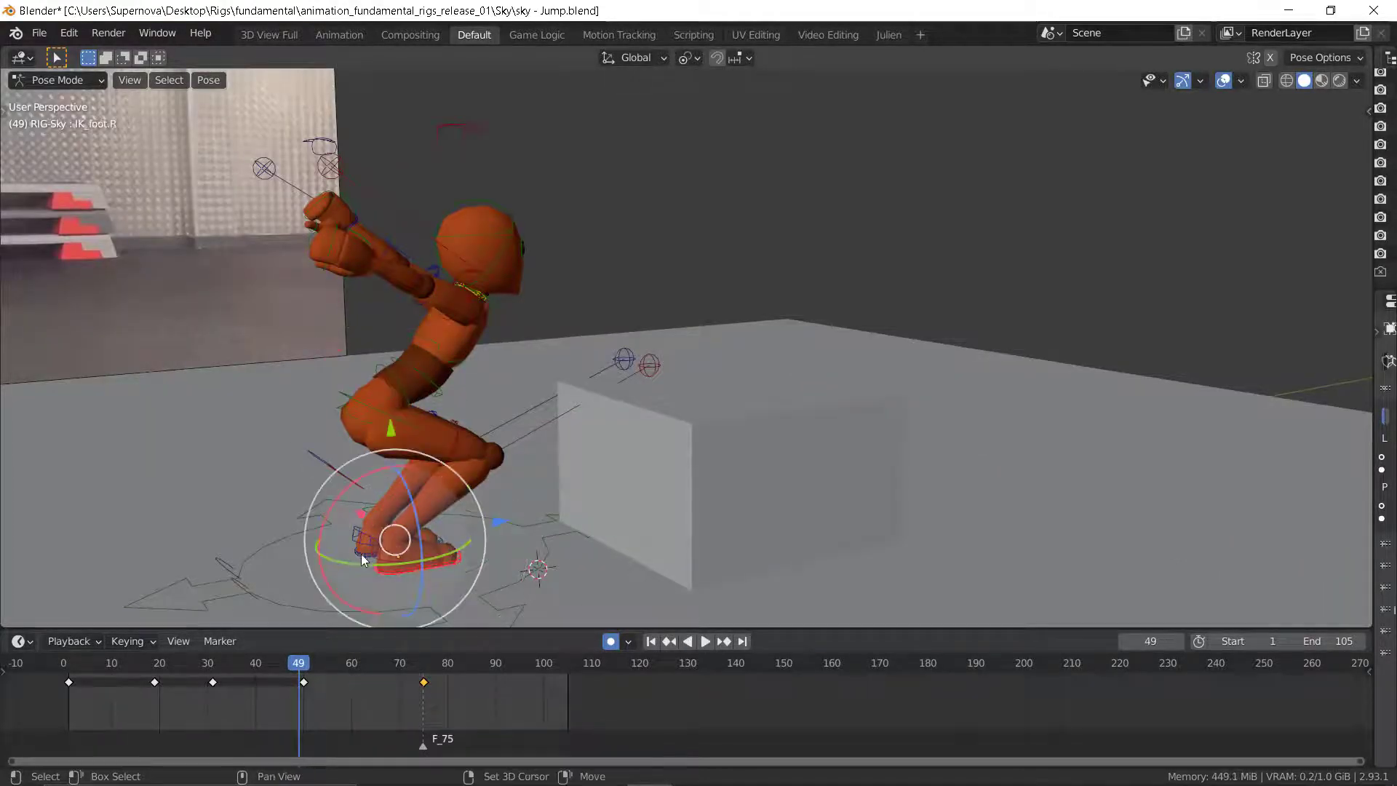
{"action": "left_click", "coordinate": [361, 553]}
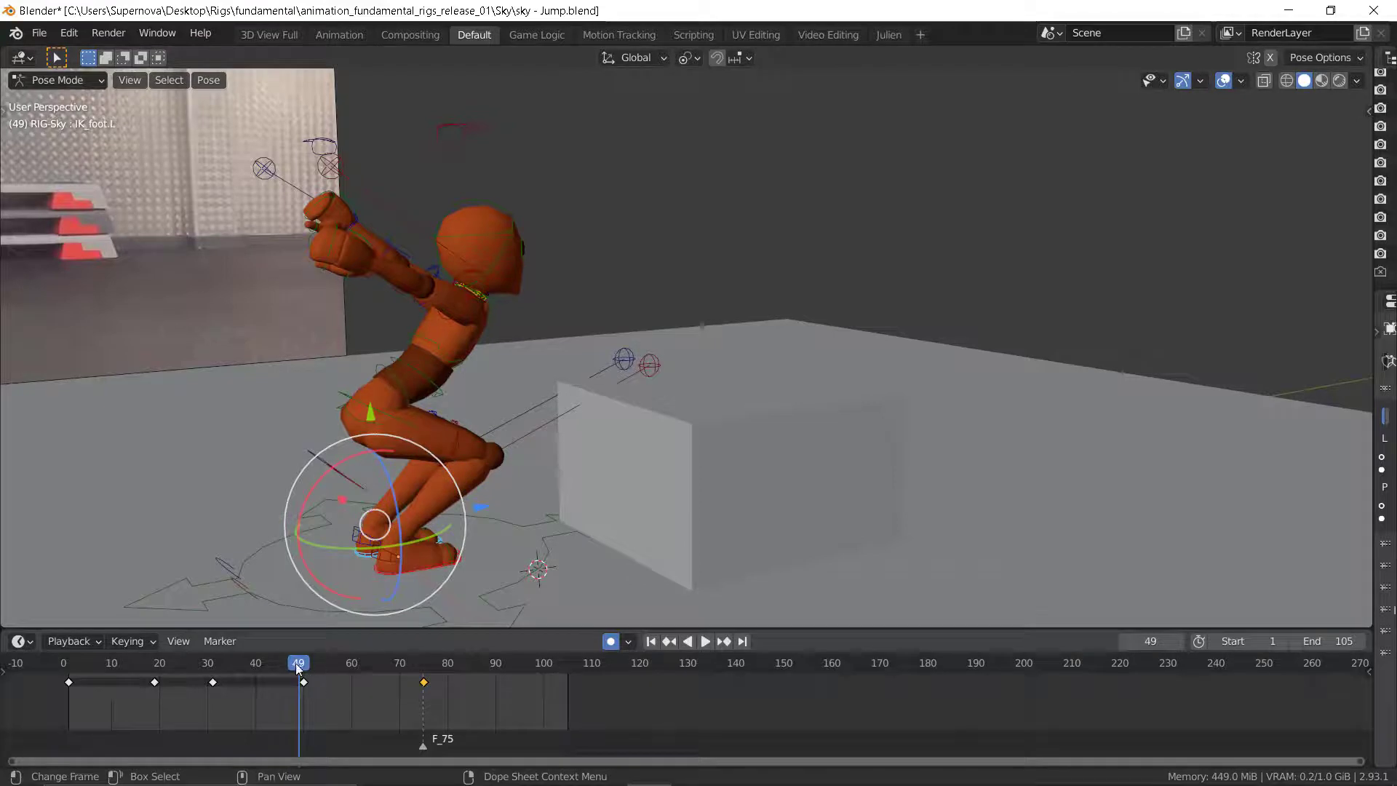
{"action": "left_click_drag", "start_coordinate": [298, 668], "coordinate": [303, 668]}
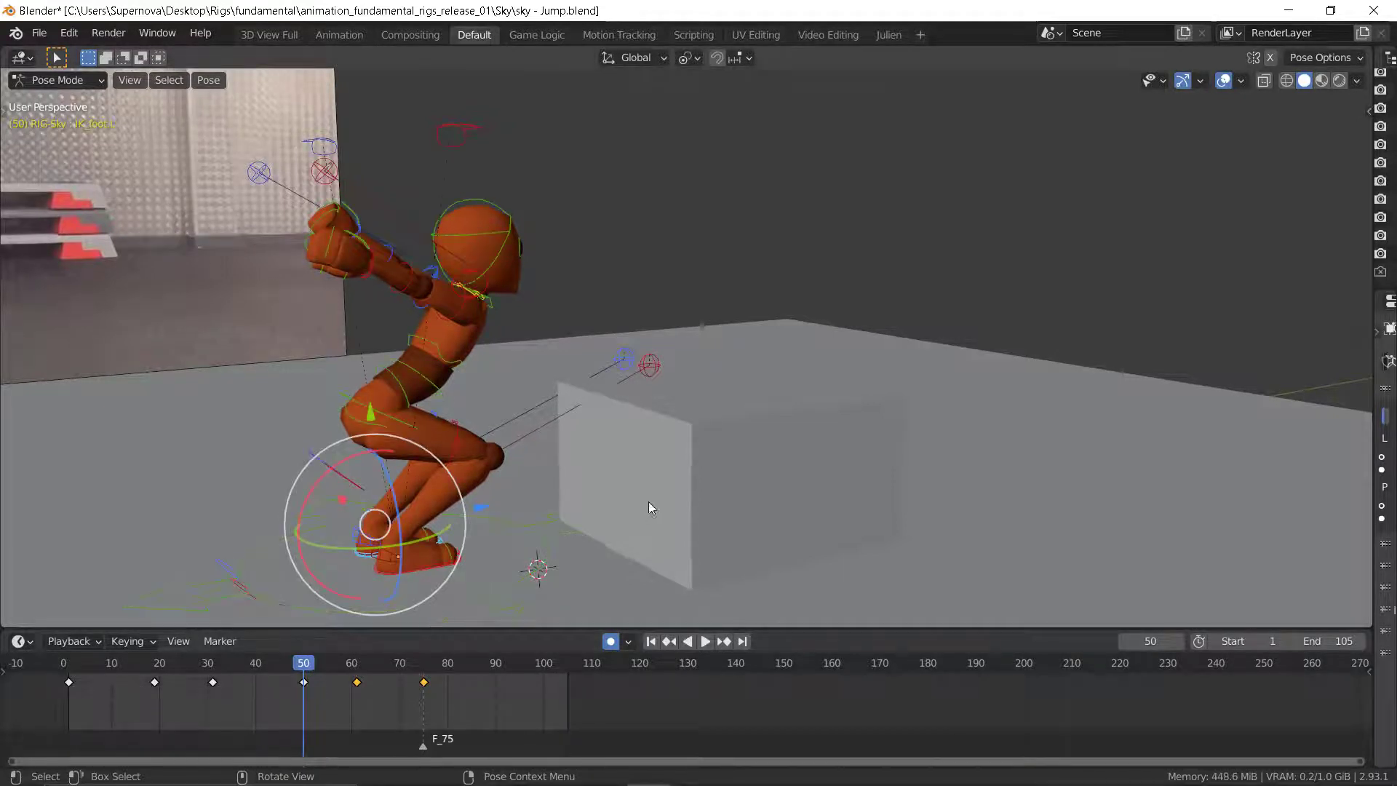
{"action": "left_click", "coordinate": [357, 666]}
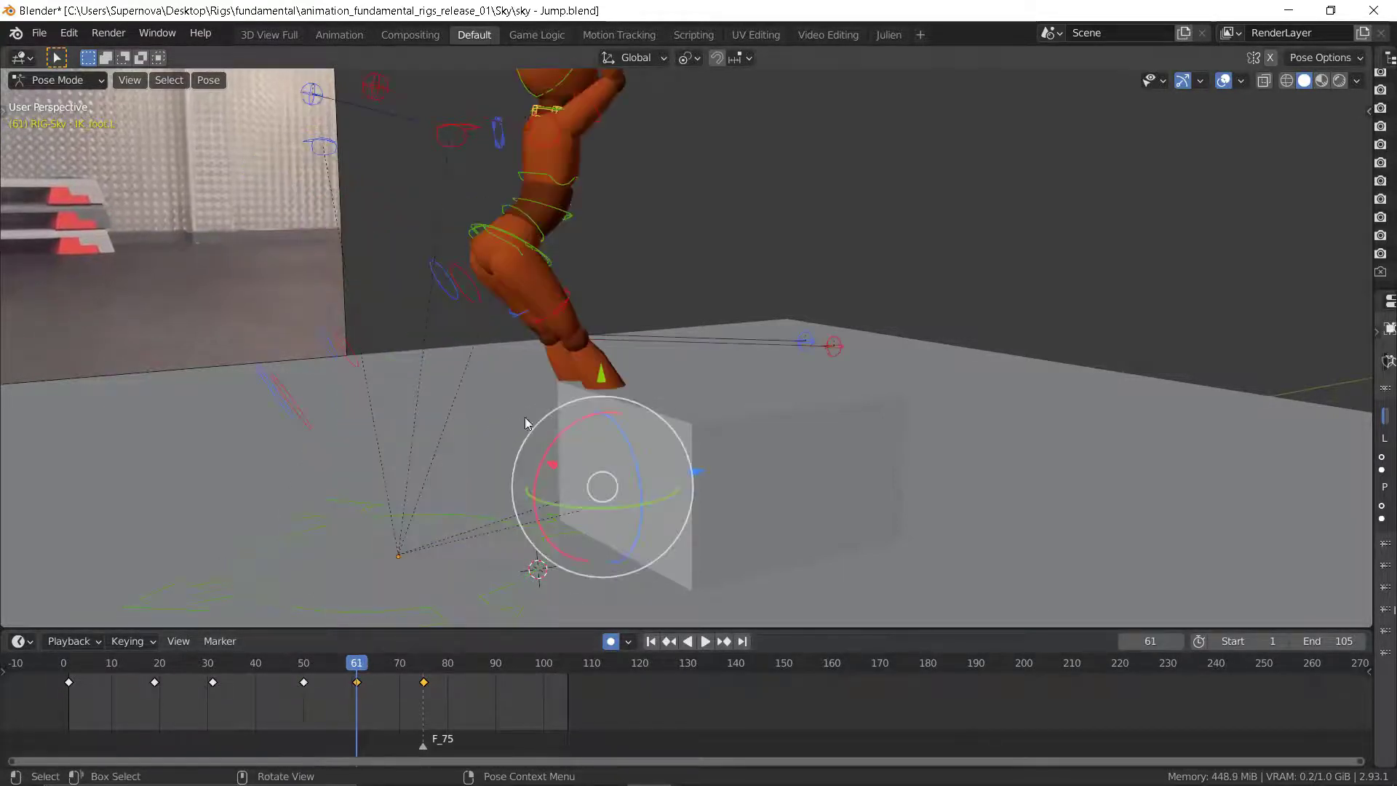
{"action": "left_click", "coordinate": [308, 666]}
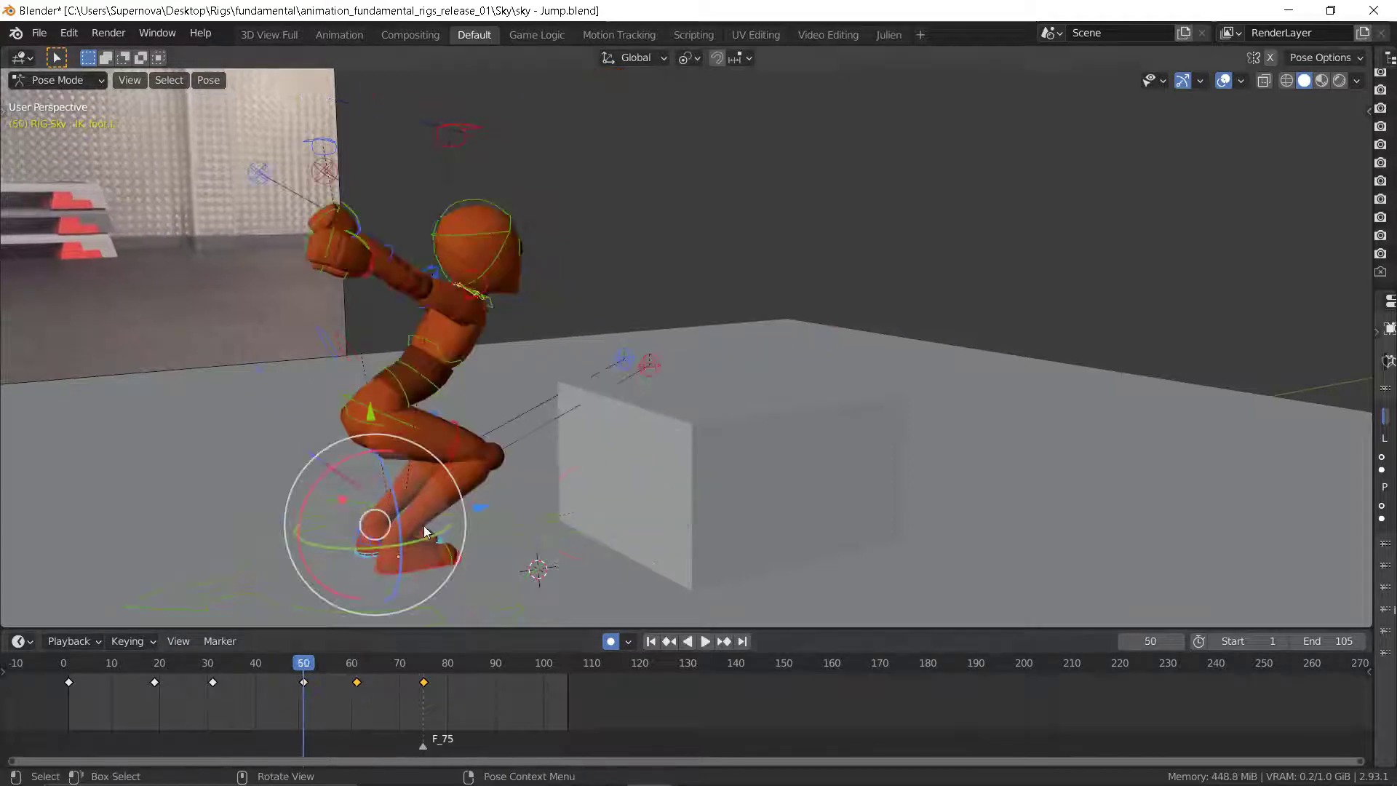
- Duplicate both IK foot controls' keyframes from frame 50 onto frame 61 to keep the feet planted at takeoff
{"action": "left_click", "coordinate": [409, 571]}
{"action": "left_click", "coordinate": [365, 555], "text": "shift"}
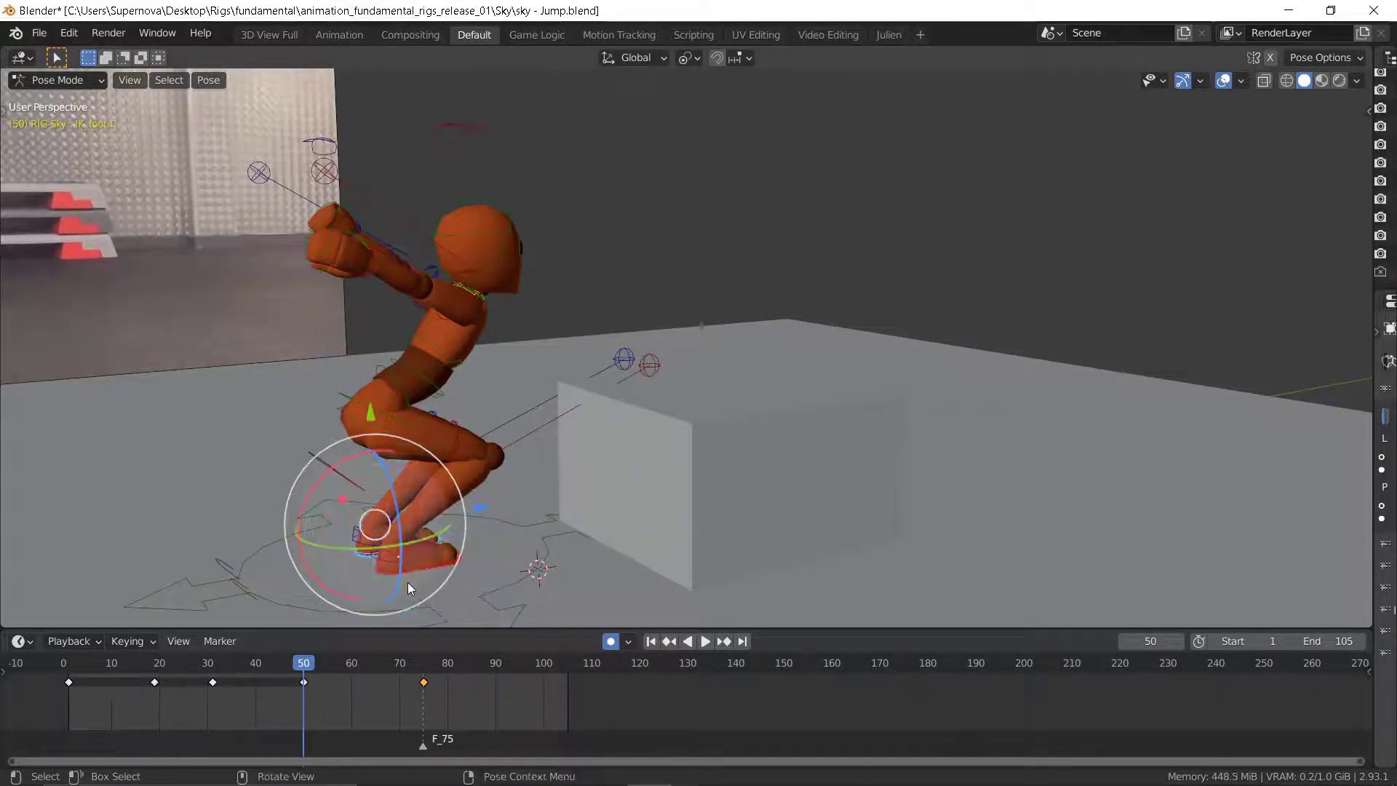
{"action": "left_click", "coordinate": [305, 683]}
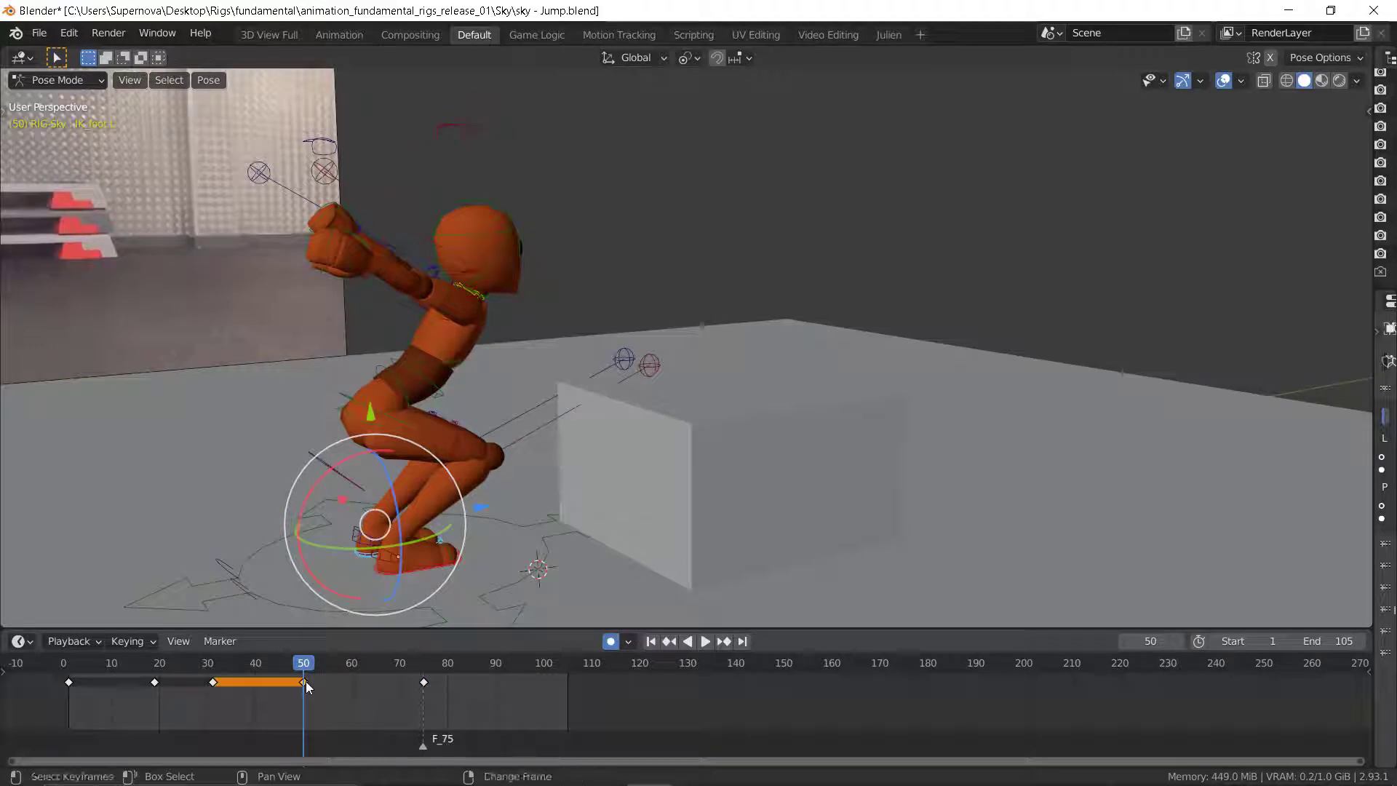
{"action": "key", "text": "shift+d"}
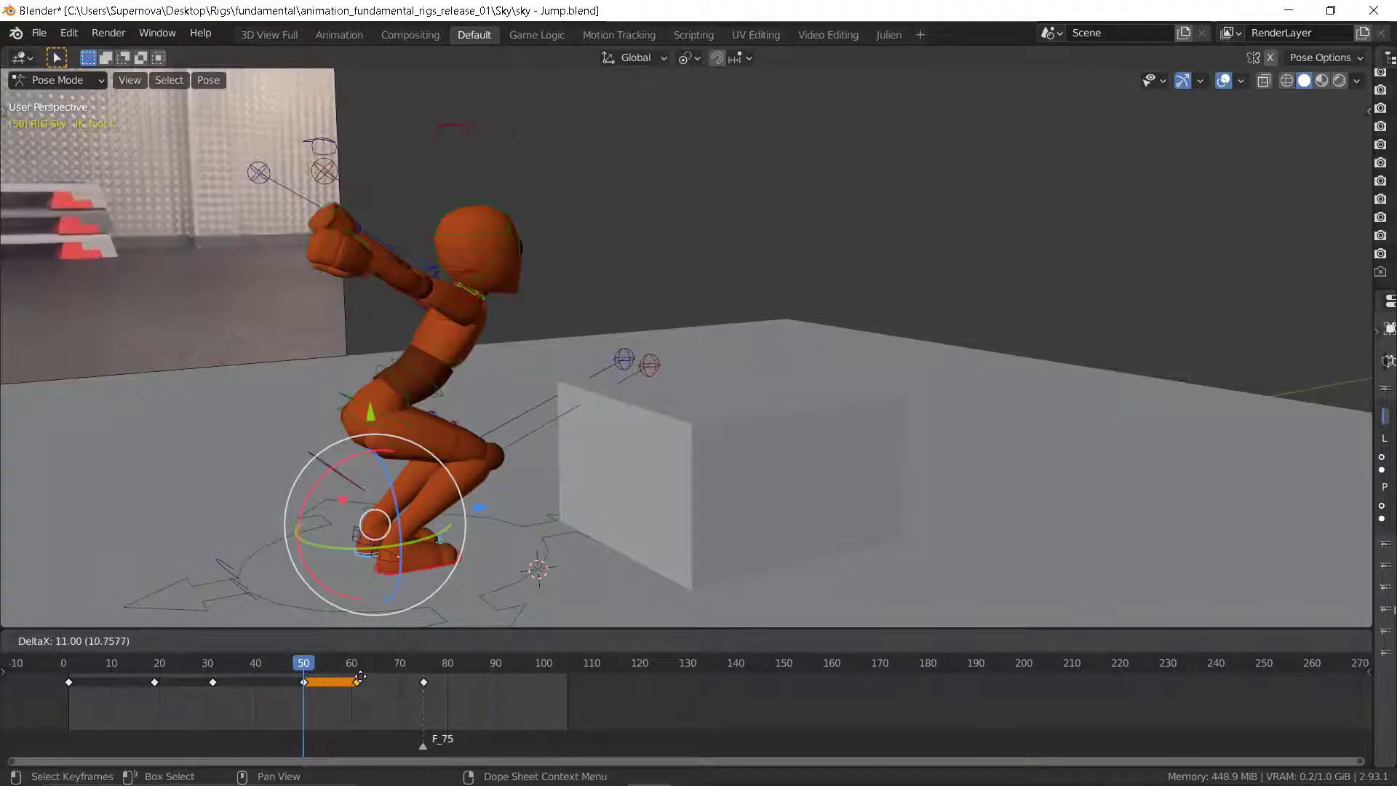
{"action": "left_click", "coordinate": [360, 677]}
- Insert location, rotation and scale keyframes for all of the rig's controls at frame 61
{"action": "key", "text": "space"}
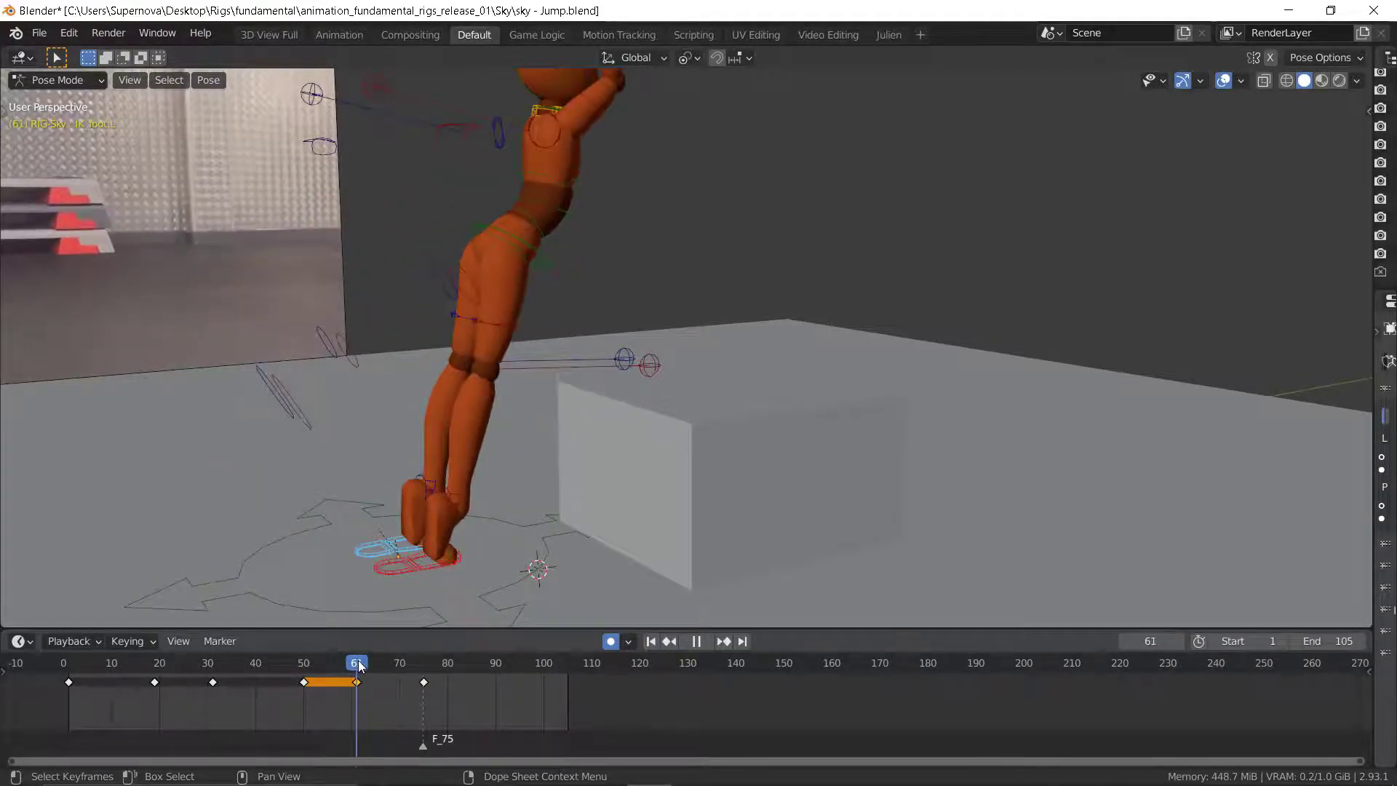
{"action": "left_click_drag", "start_coordinate": [358, 662], "coordinate": [358, 661]}
{"action": "middle_click_drag", "start_coordinate": [602, 504], "coordinate": [585, 504]}
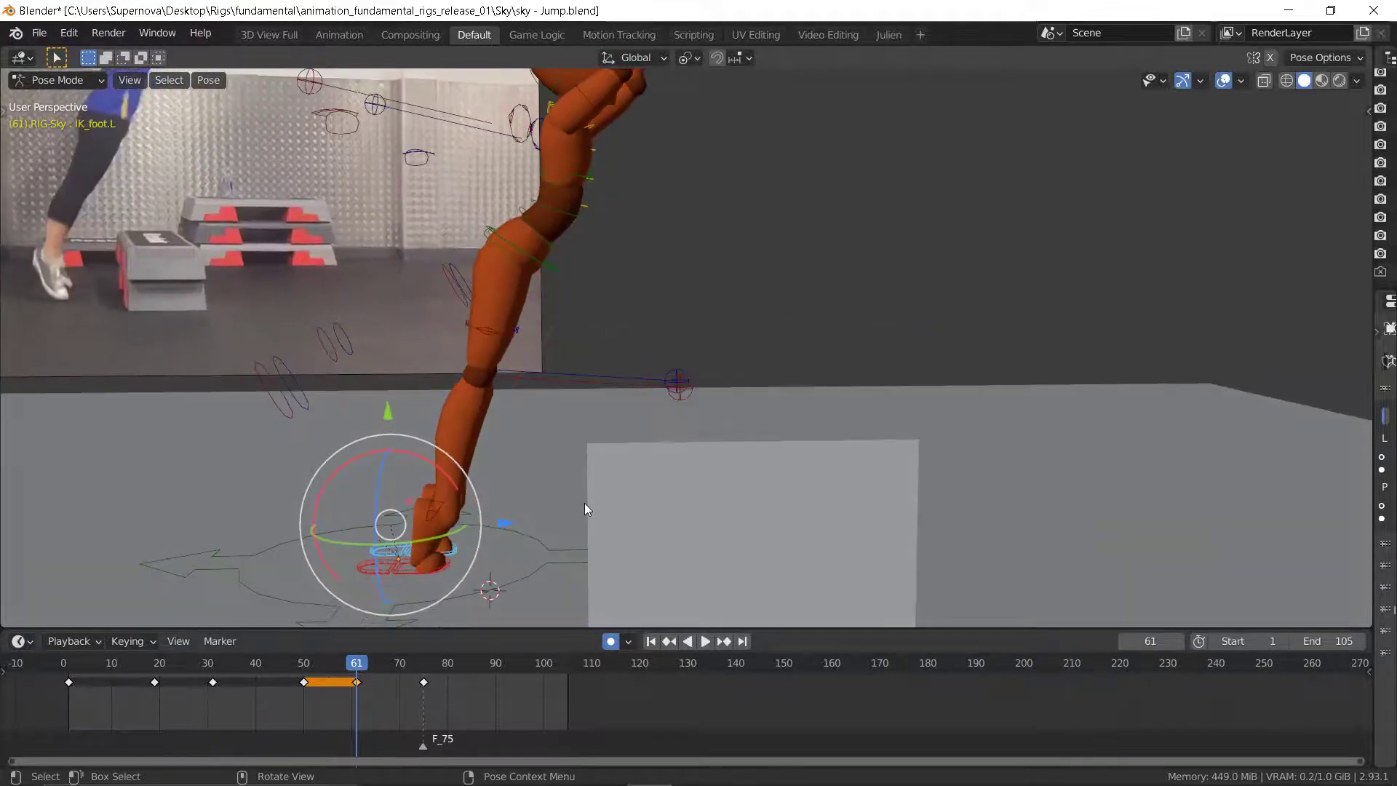
{"action": "scroll", "coordinate": [575, 509], "scroll_direction": "down", "scroll_amount": 4}
{"action": "key", "text": "a"}
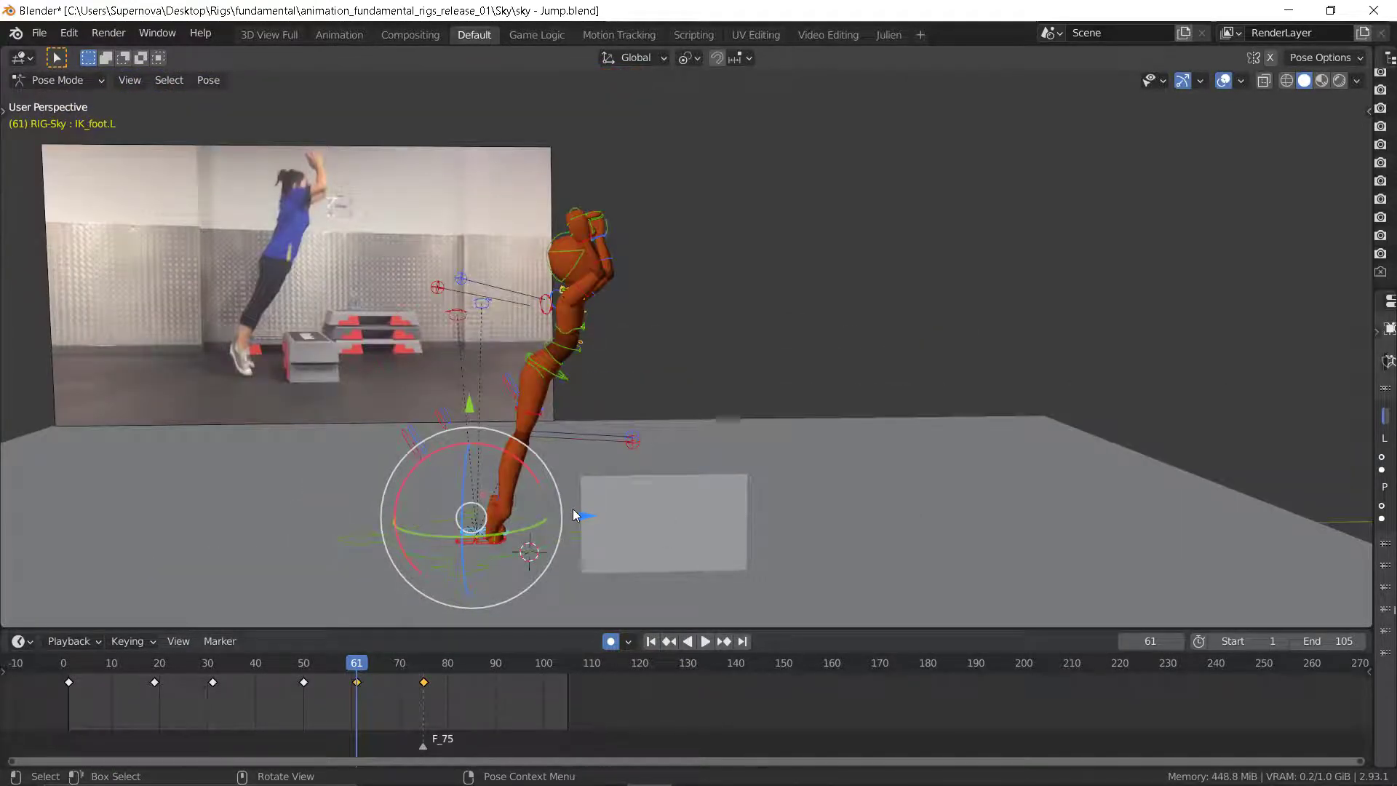
{"action": "key", "text": "i"}
{"action": "key", "text": "i"}
- Insert location, rotation and scale keyframes for all controls at frames 75, 50, 31, 19 and 1
{"action": "left_click", "coordinate": [434, 662]}
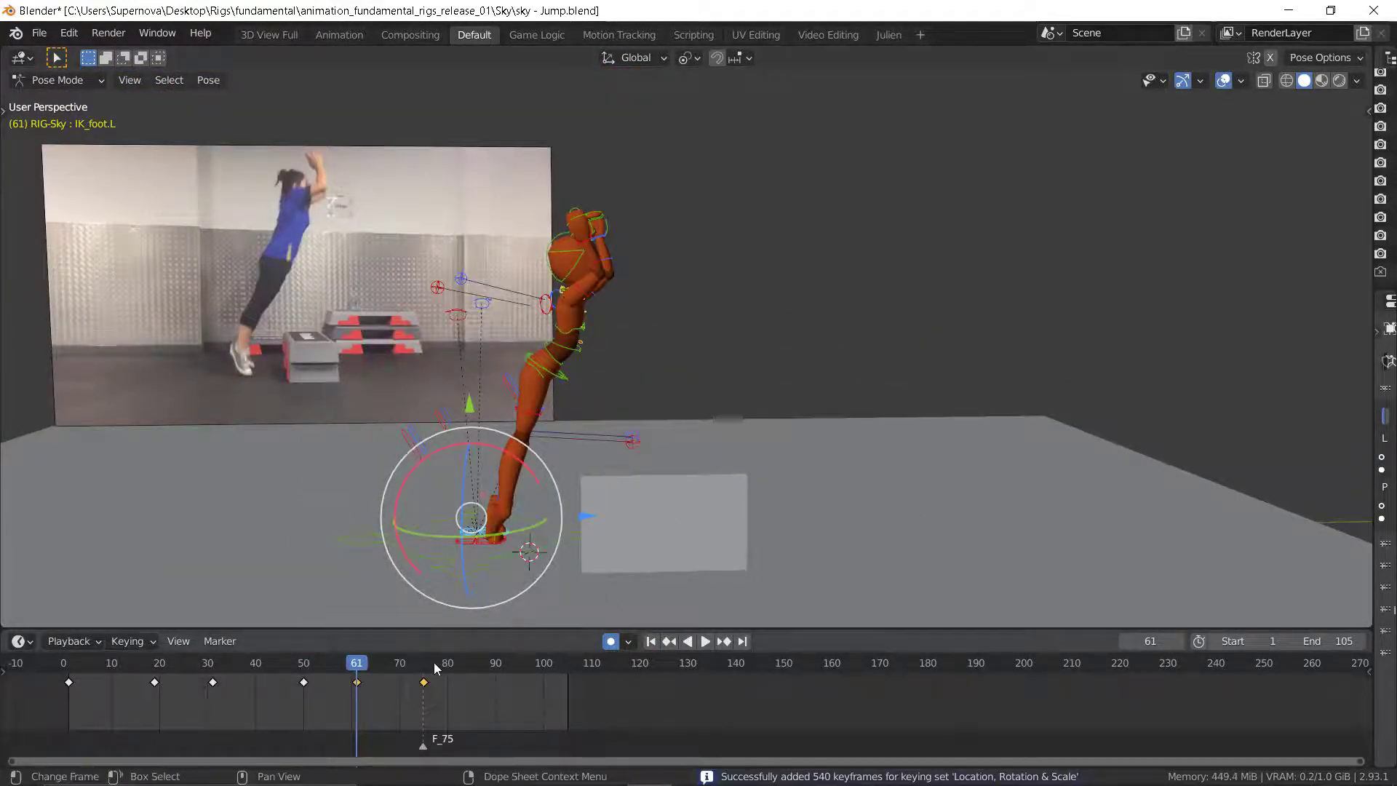
{"action": "left_click", "coordinate": [428, 662]}
{"action": "left_click", "coordinate": [419, 667]}
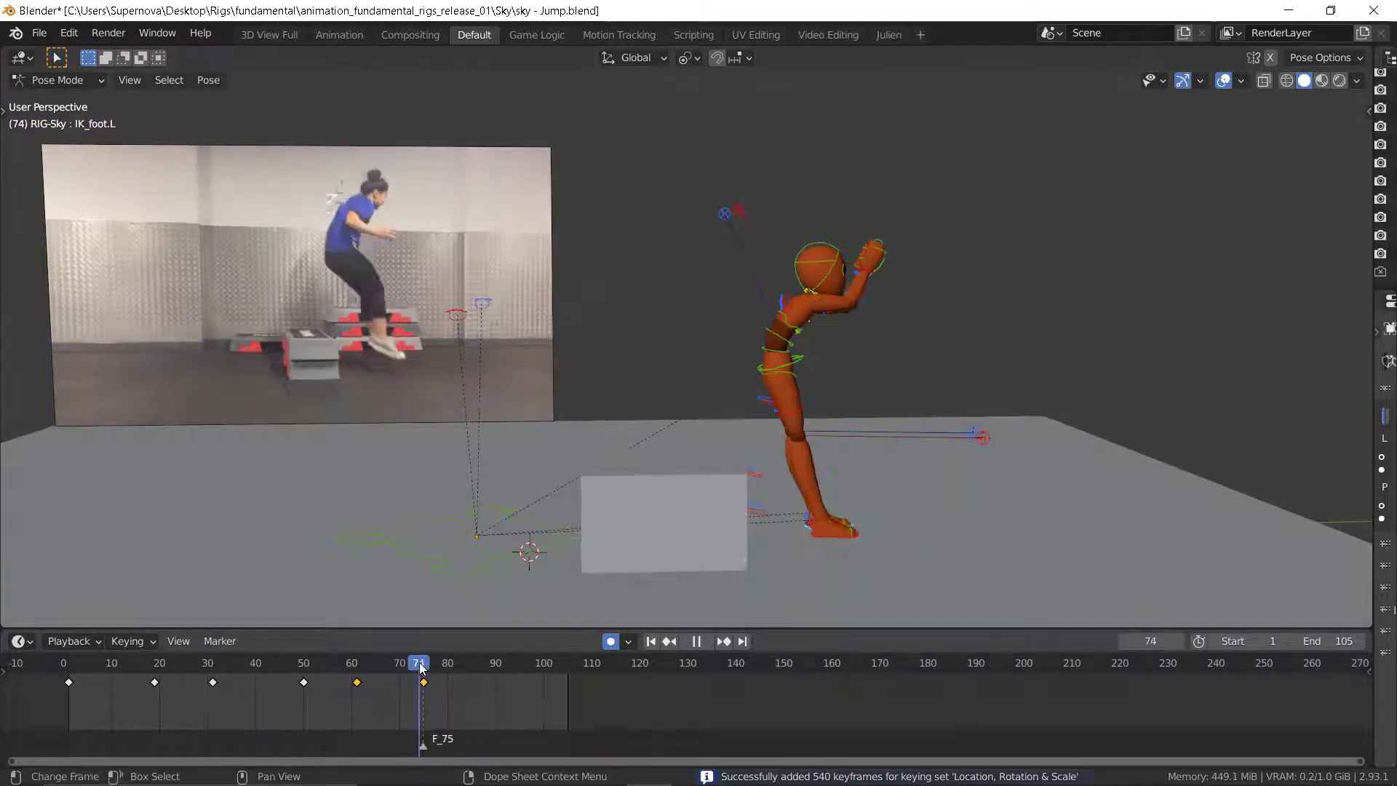
{"action": "left_click", "coordinate": [424, 667]}
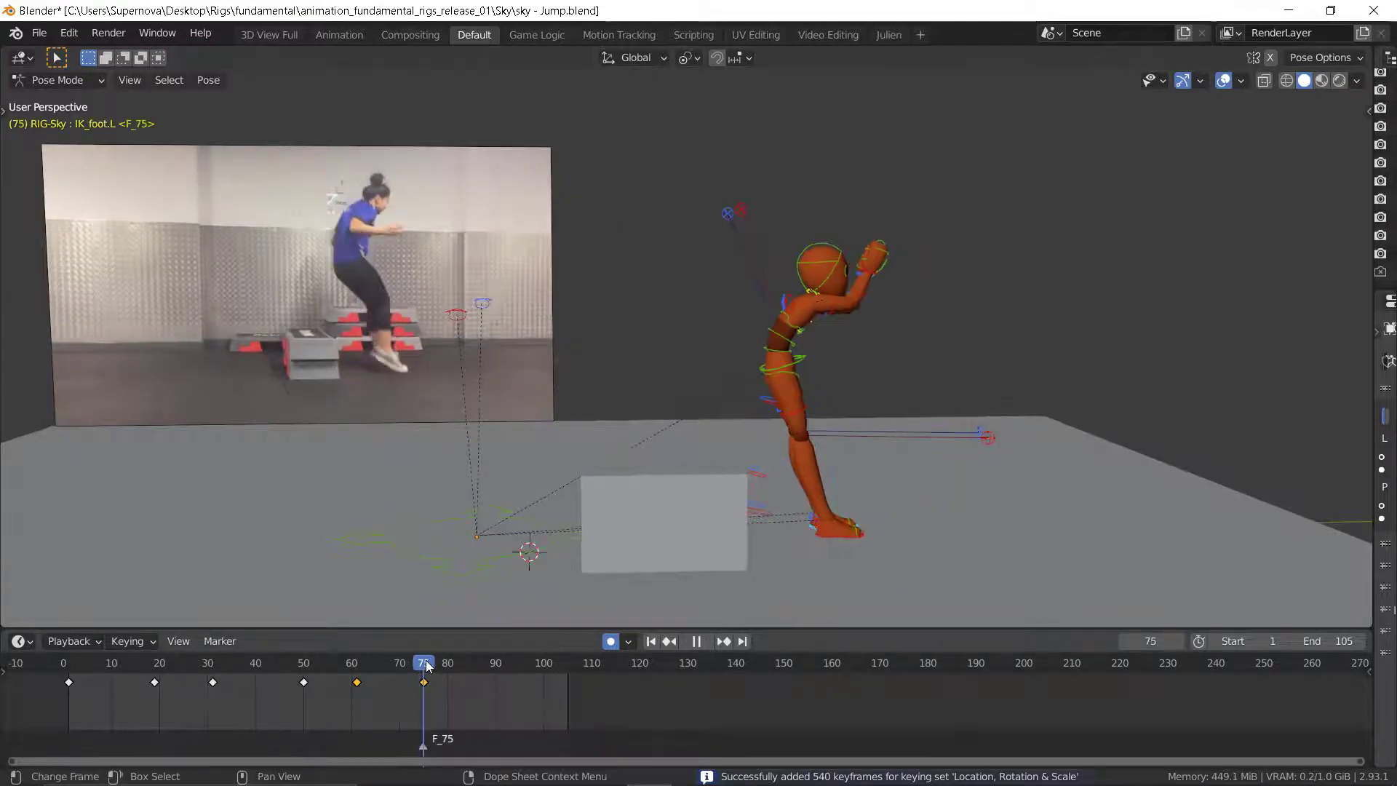
{"action": "left_click", "coordinate": [357, 663]}
{"action": "left_click", "coordinate": [311, 662]}
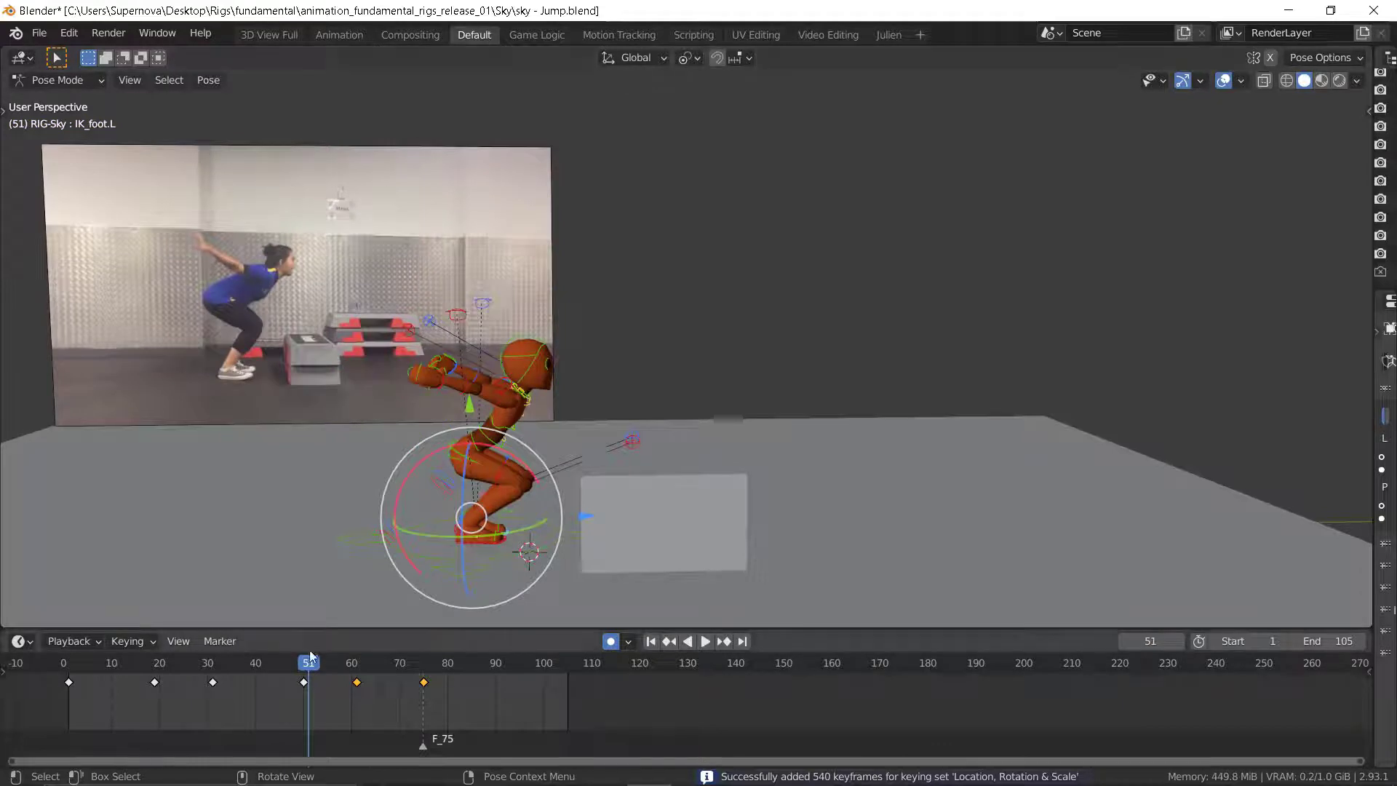
{"action": "key", "text": "Left"}
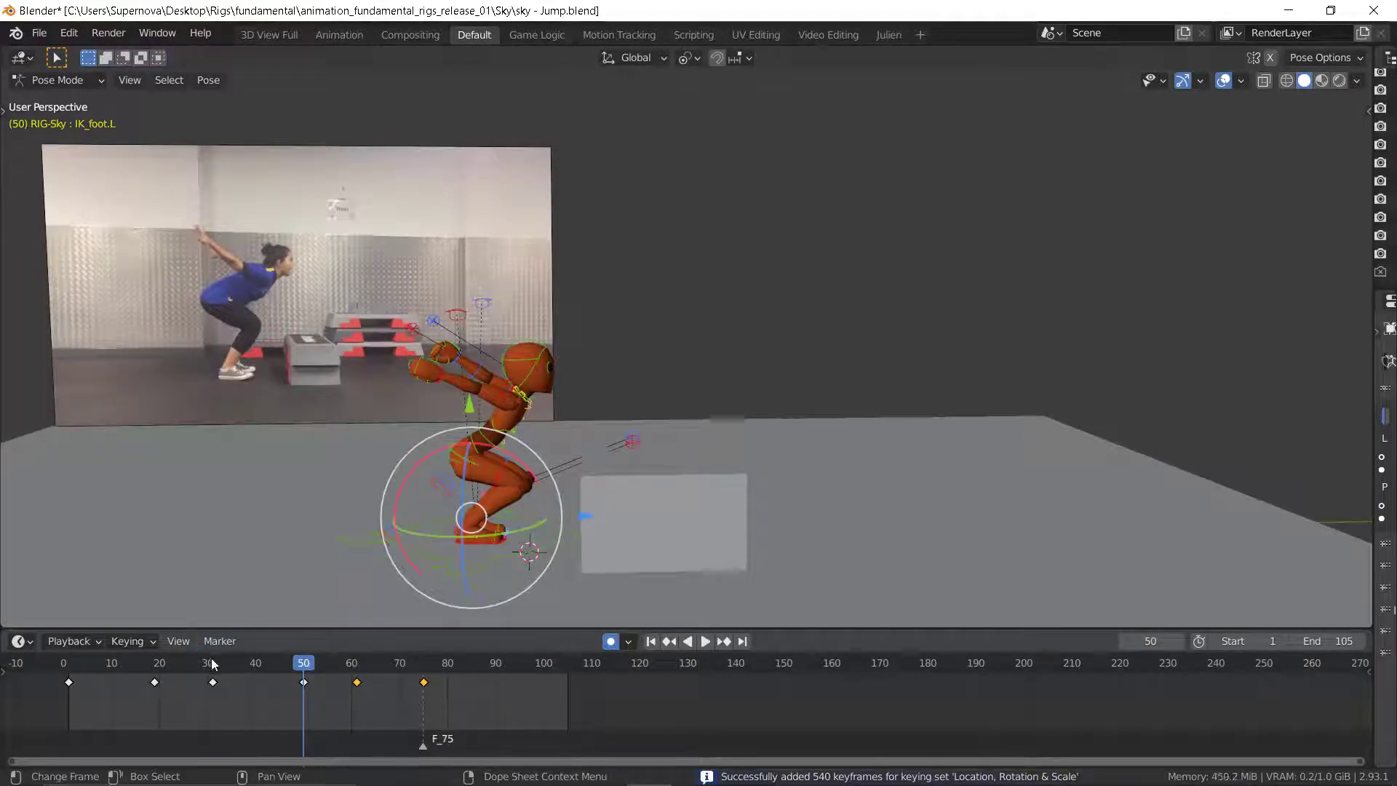
{"action": "left_click", "coordinate": [212, 663]}
{"action": "left_click", "coordinate": [157, 664]}
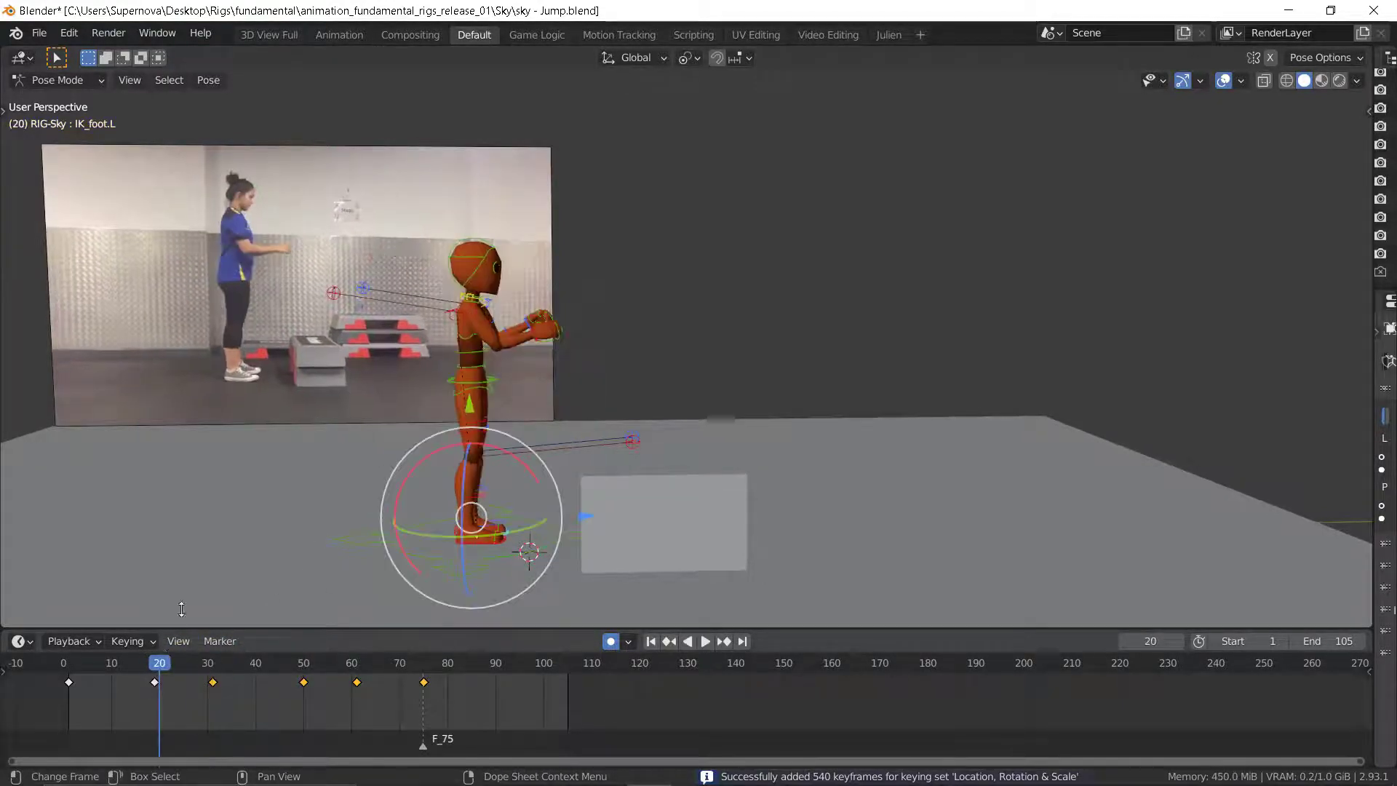
{"action": "key", "text": "Left"}
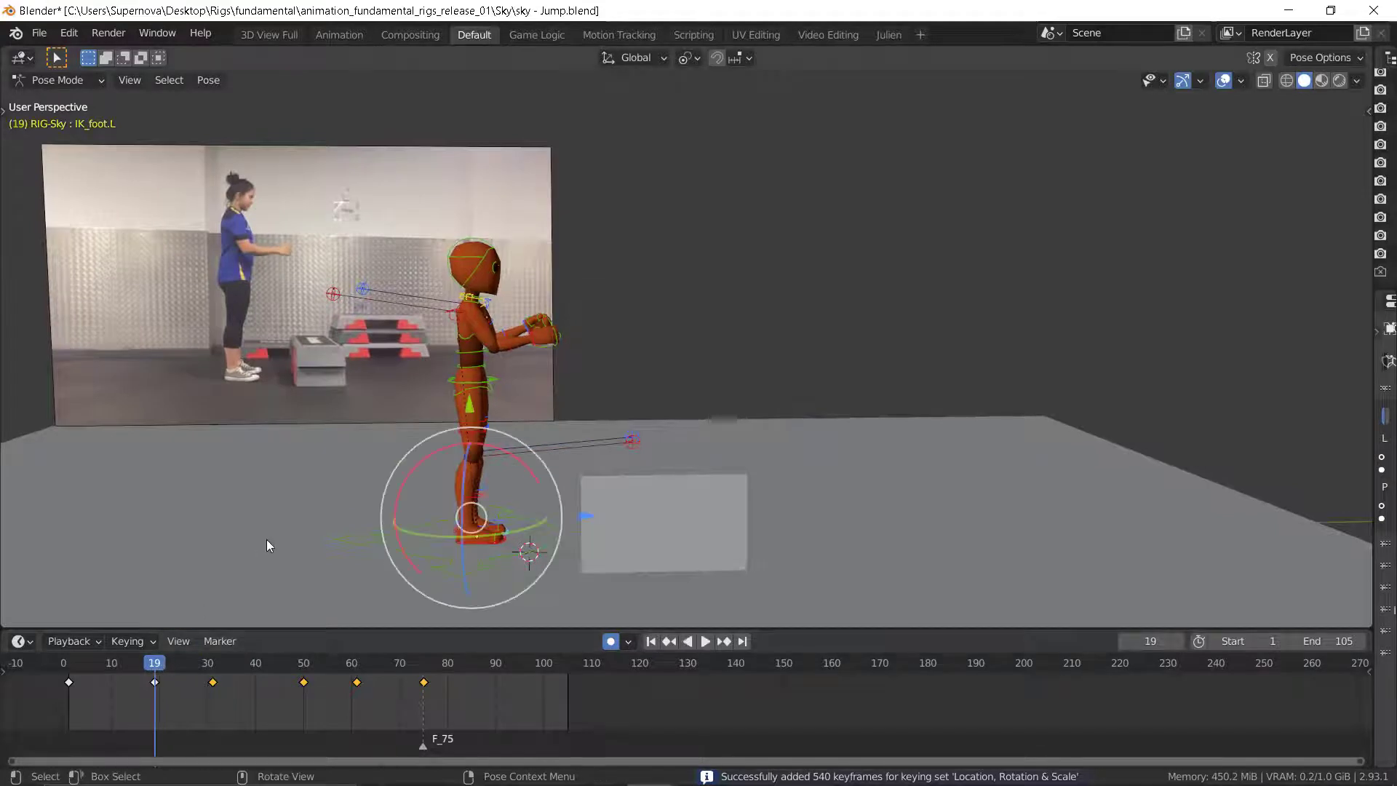
{"action": "left_click", "coordinate": [73, 662]}
{"action": "key", "text": "Left"}
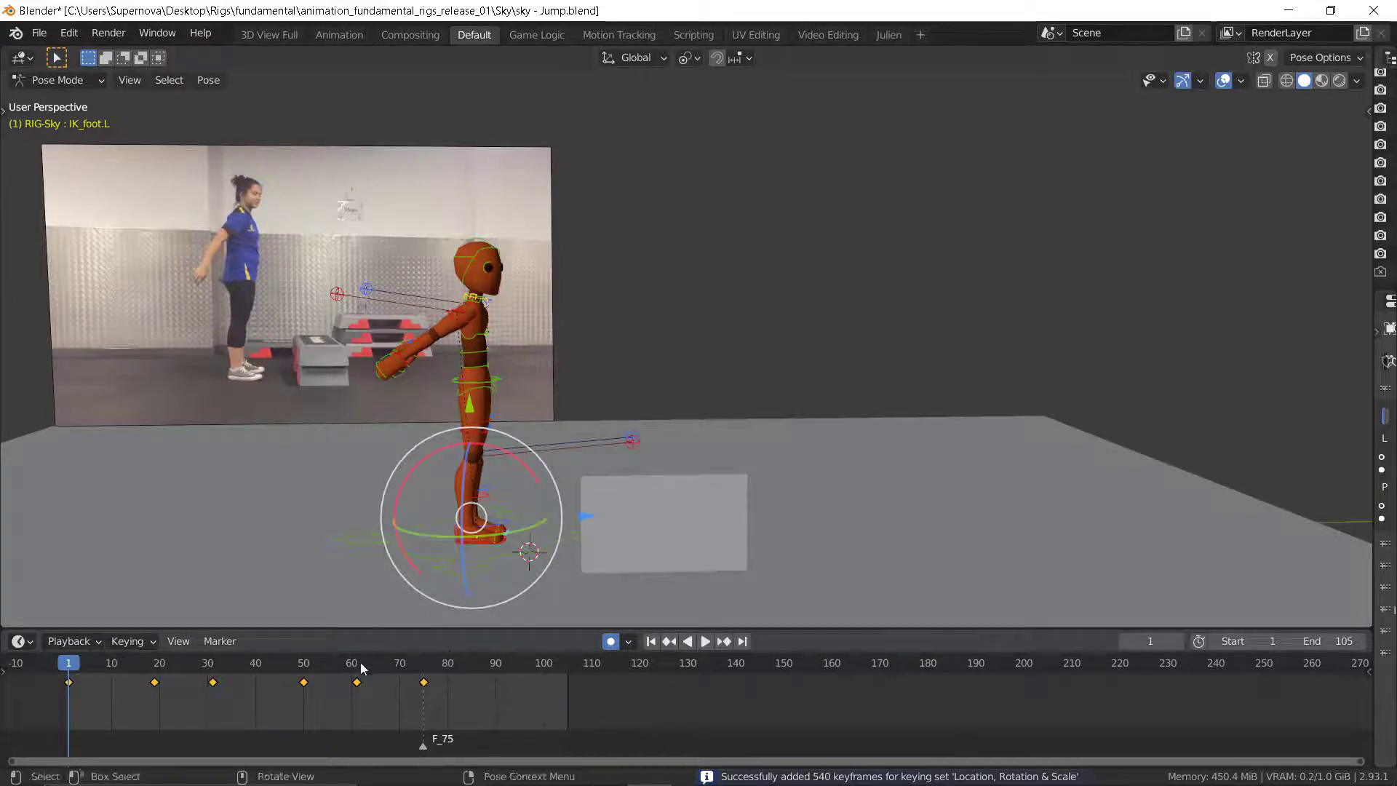
- Insert location, rotation and scale keyframes for all controls at frame 68, the airborne moment in the reference footage
{"action": "scroll", "coordinate": [368, 668], "scroll_direction": "up", "scroll_amount": 2}
{"action": "left_click_drag", "start_coordinate": [332, 665], "coordinate": [401, 664]}
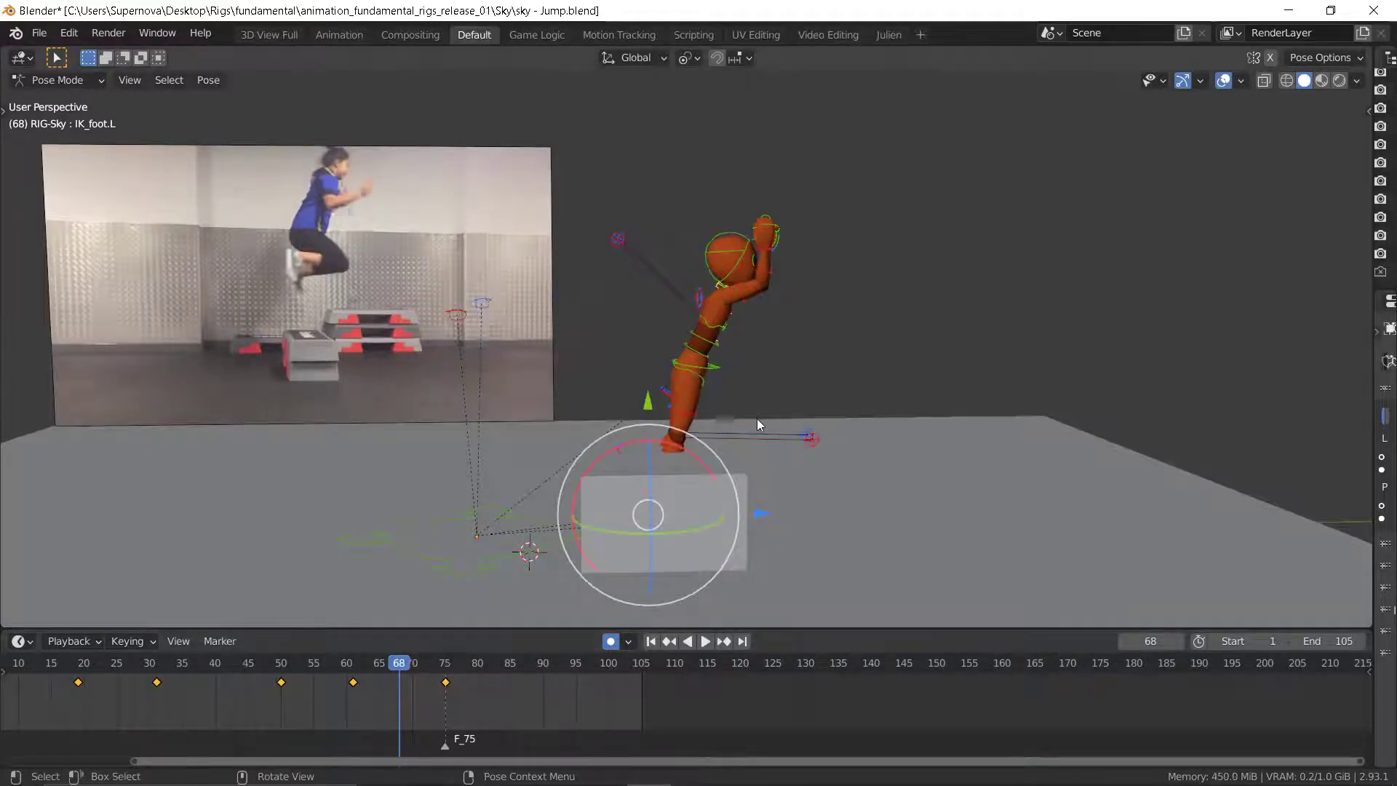
{"action": "middle_click_drag", "start_coordinate": [757, 418], "coordinate": [699, 407]}
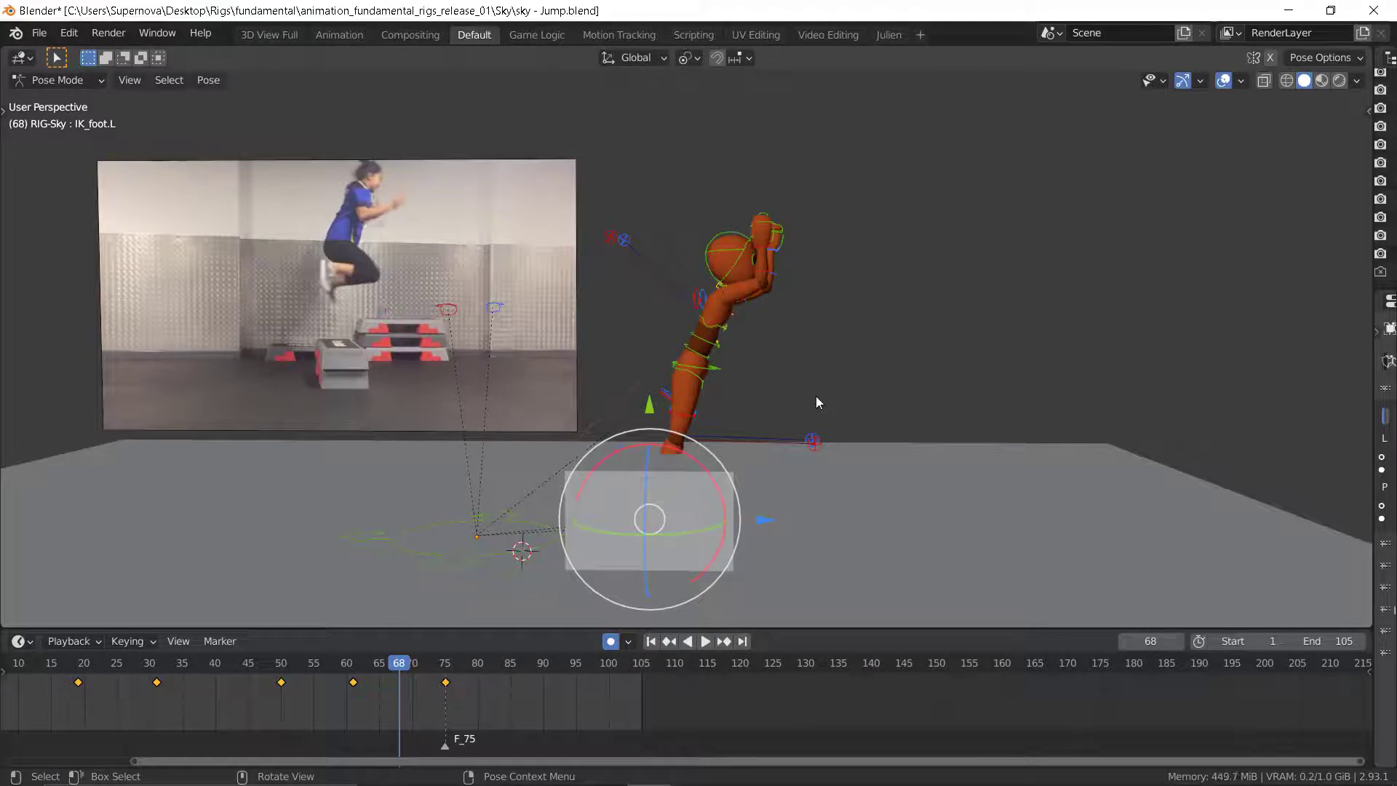
{"action": "key", "text": "i"}
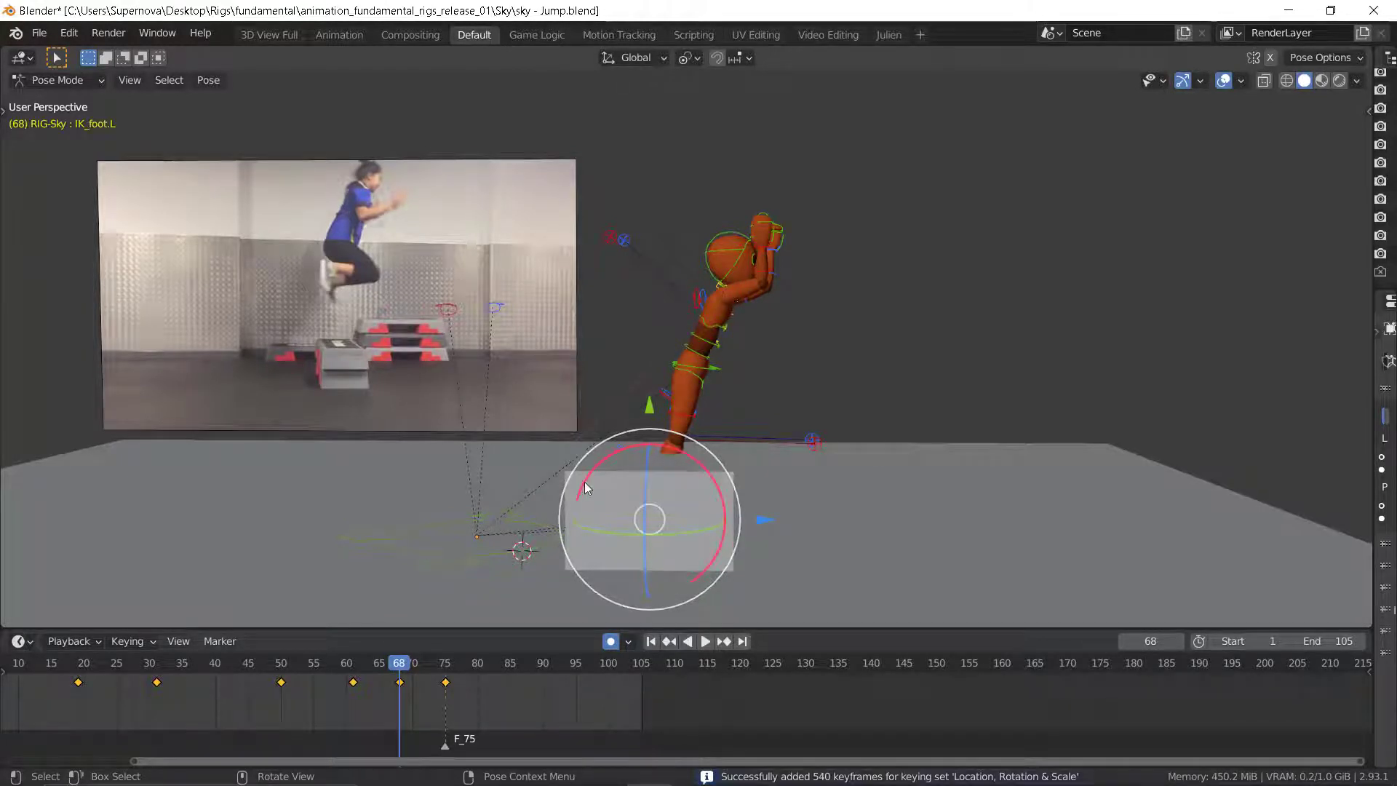
- With X-ray enabled, raise both IK foot controls to just above the box top at frame 68
{"action": "key", "text": "alt+z"}
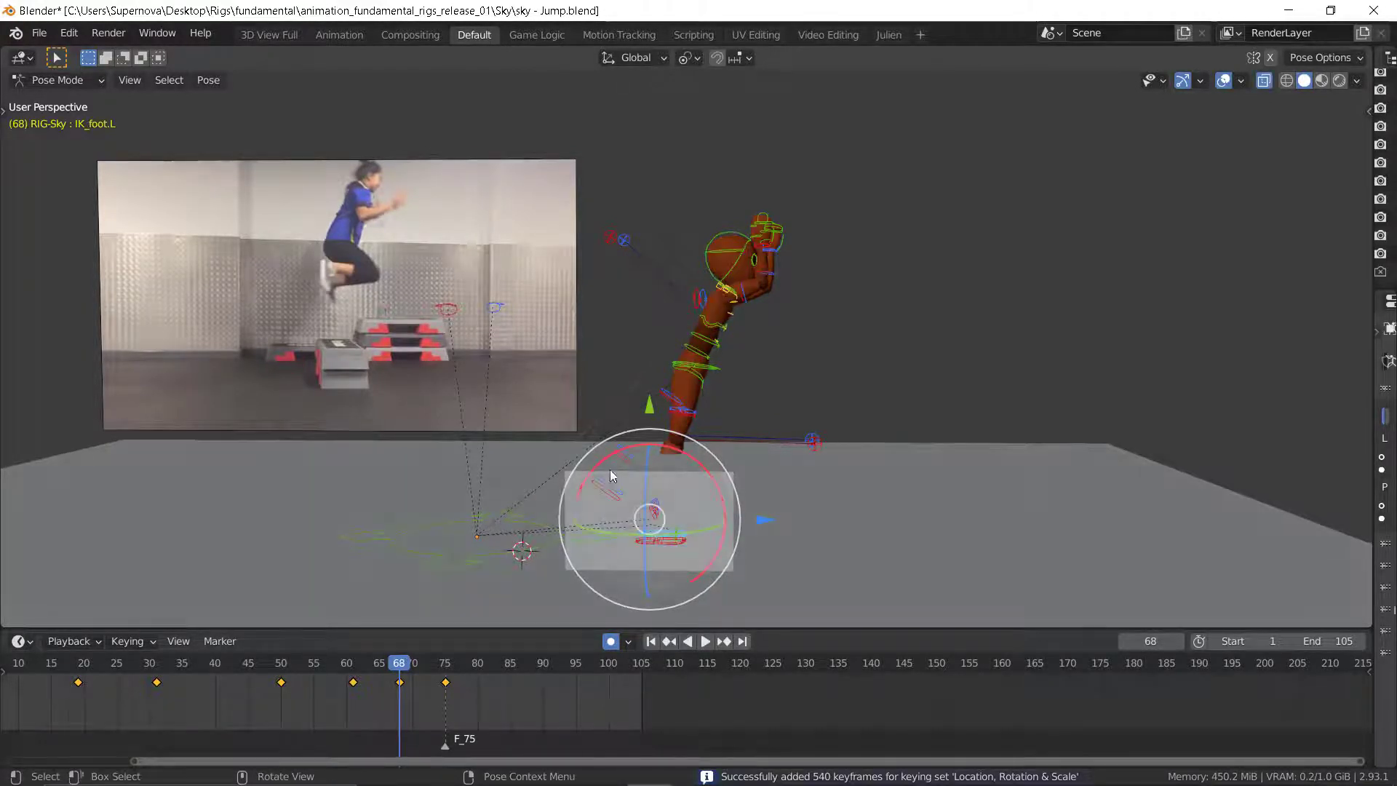
{"action": "scroll", "coordinate": [668, 549], "scroll_direction": "up", "scroll_amount": 10}
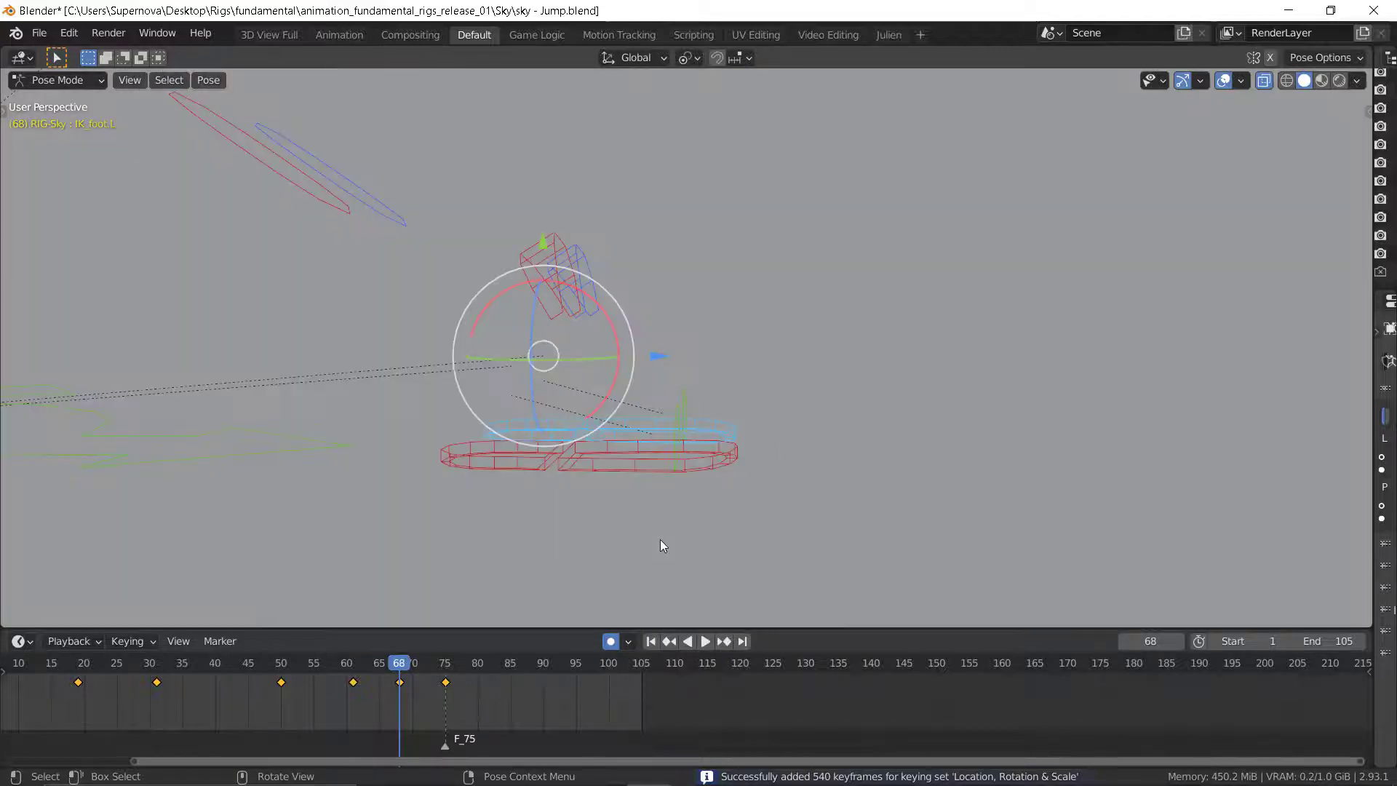
{"action": "left_click", "coordinate": [639, 442]}
{"action": "left_click", "coordinate": [632, 444]}
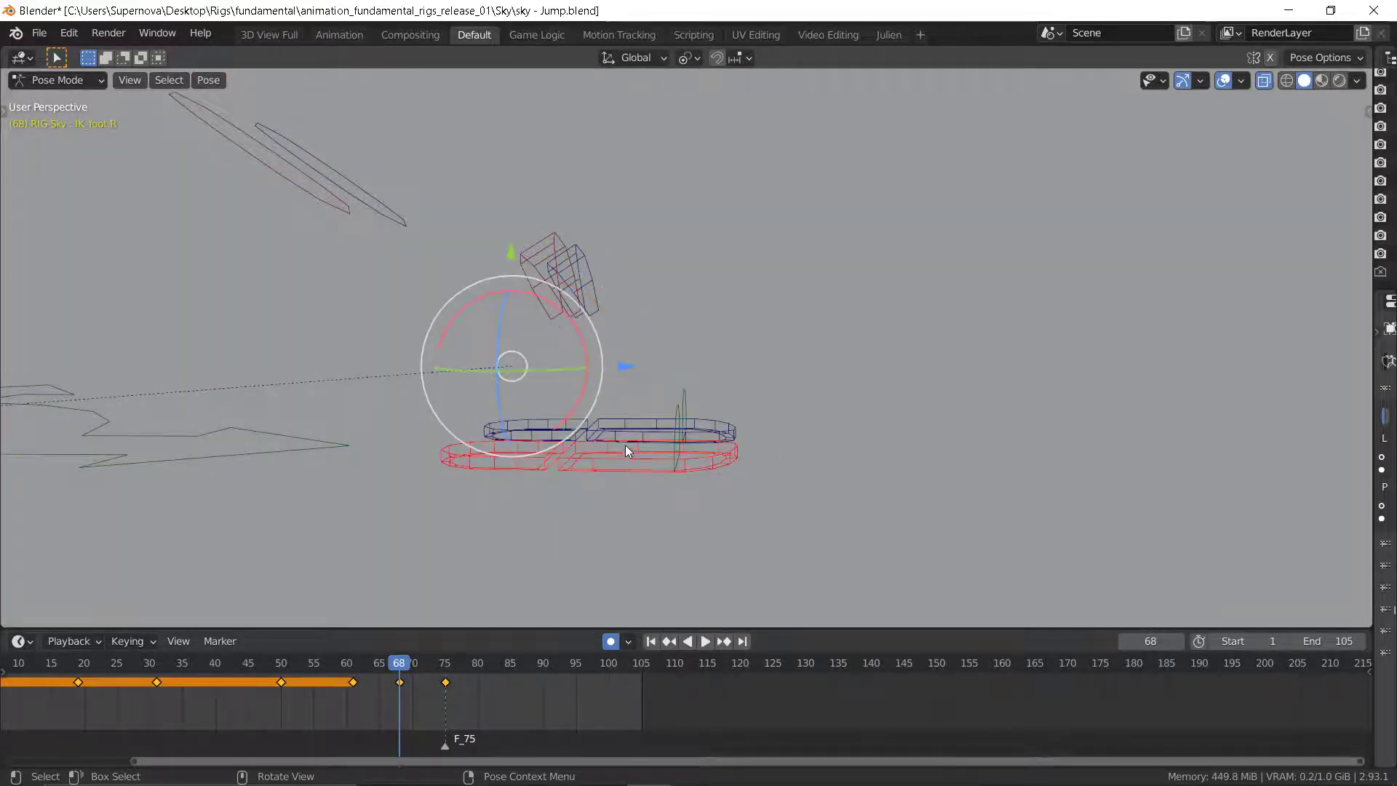
{"action": "left_click", "coordinate": [626, 426]}
{"action": "key", "text": "alt+z"}
{"action": "scroll", "coordinate": [582, 482], "scroll_direction": "down", "scroll_amount": 8}
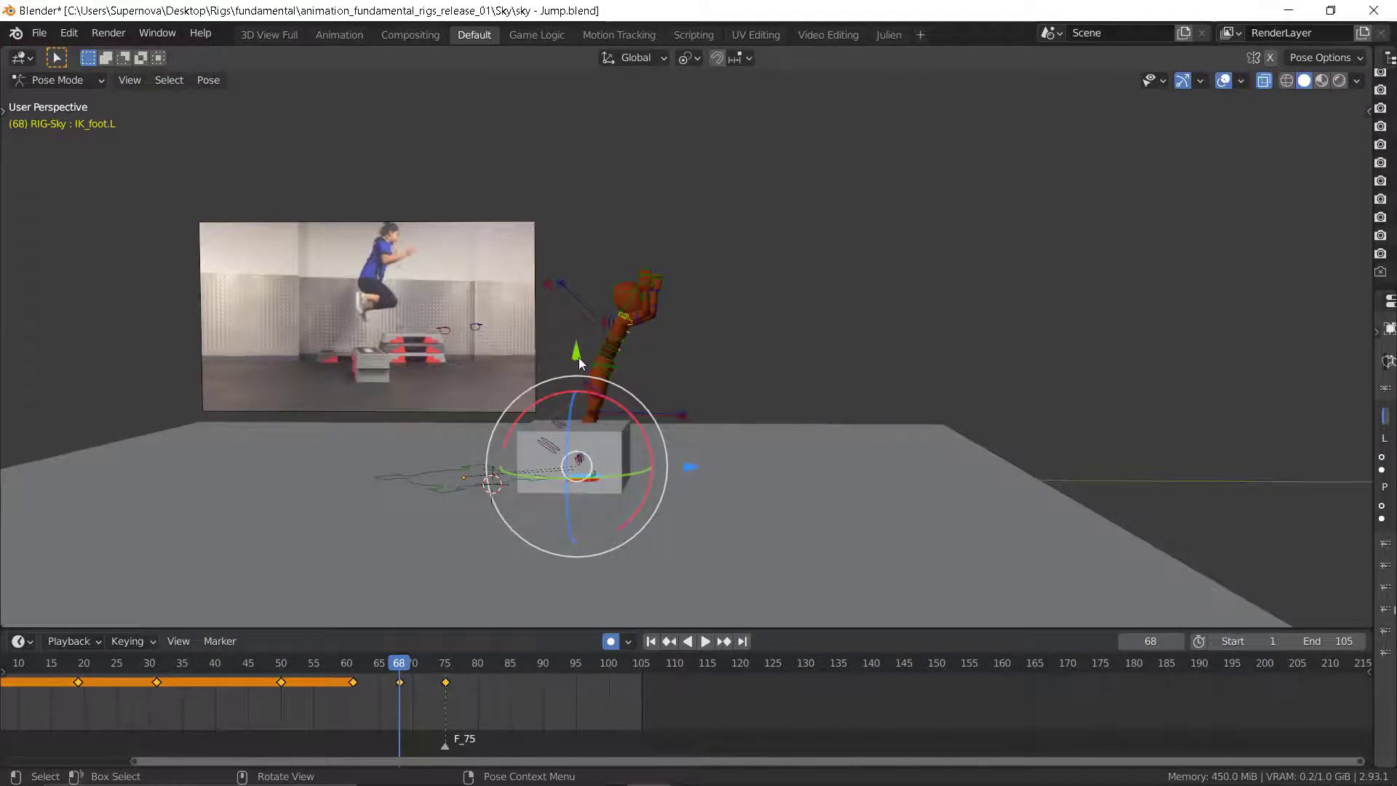
{"action": "left_click_drag", "start_coordinate": [579, 358], "coordinate": [575, 297]}
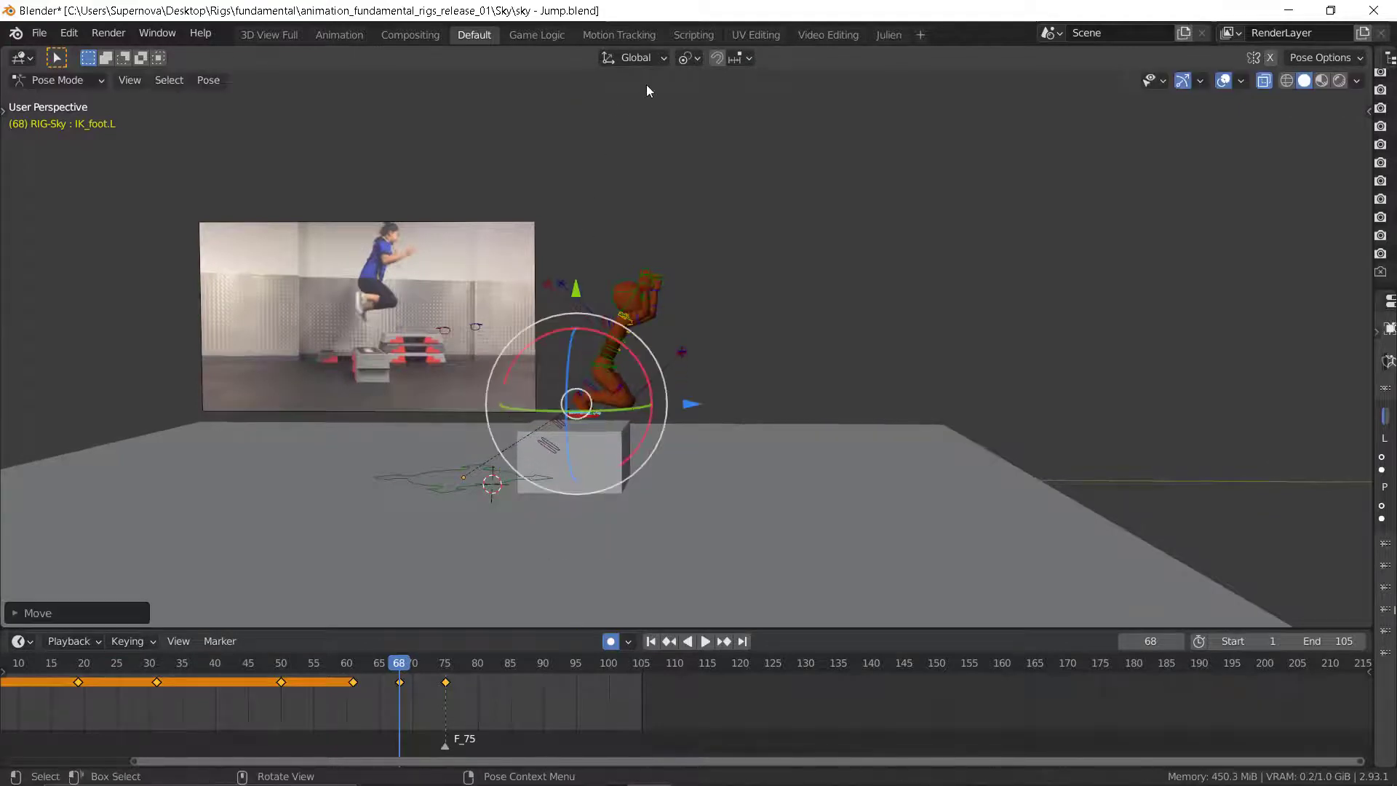
- Set the transform pivot to Bounding Box Center and clear the rotation of both foot roll controls at frame 68
{"action": "left_click", "coordinate": [691, 58]}
{"action": "left_click", "coordinate": [708, 81]}
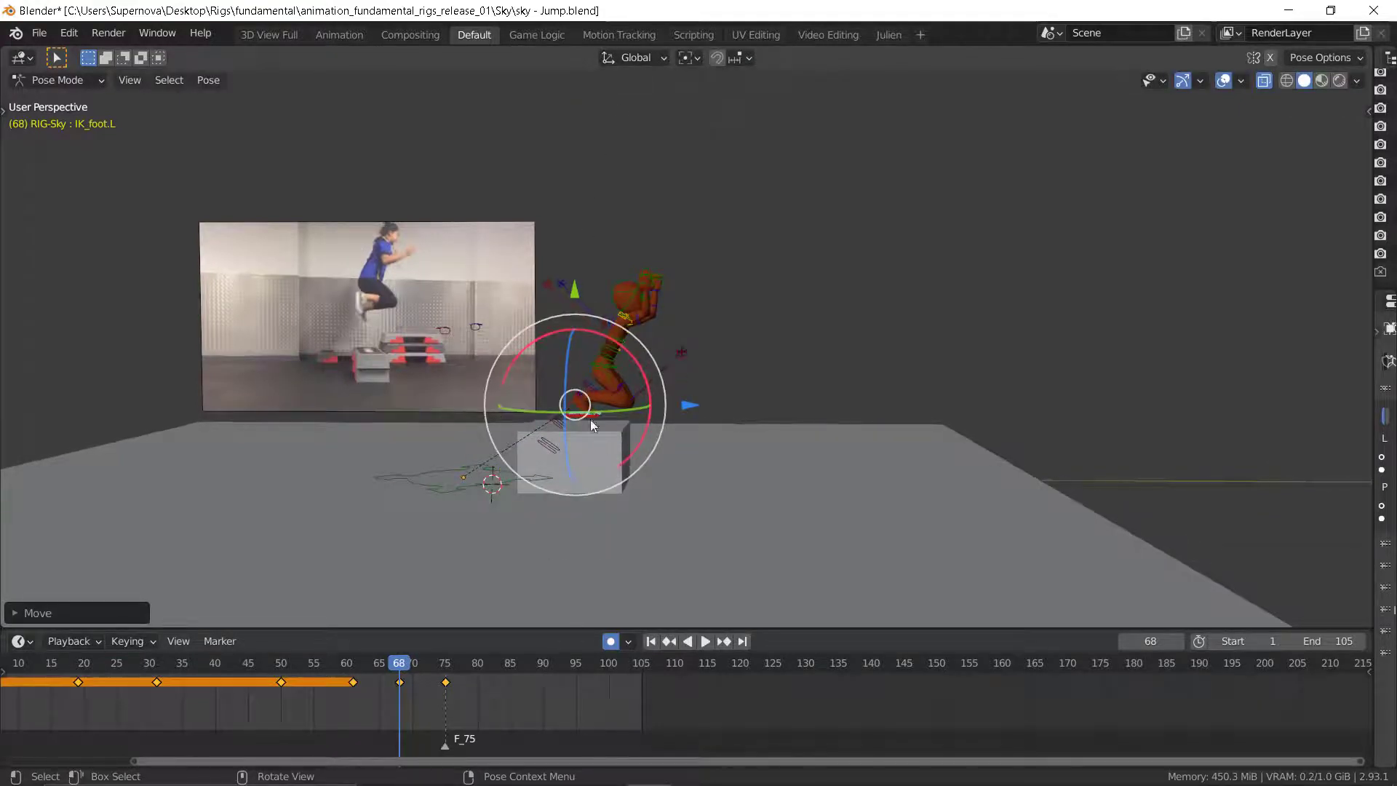
{"action": "scroll", "coordinate": [591, 419], "scroll_direction": "up", "scroll_amount": 5}
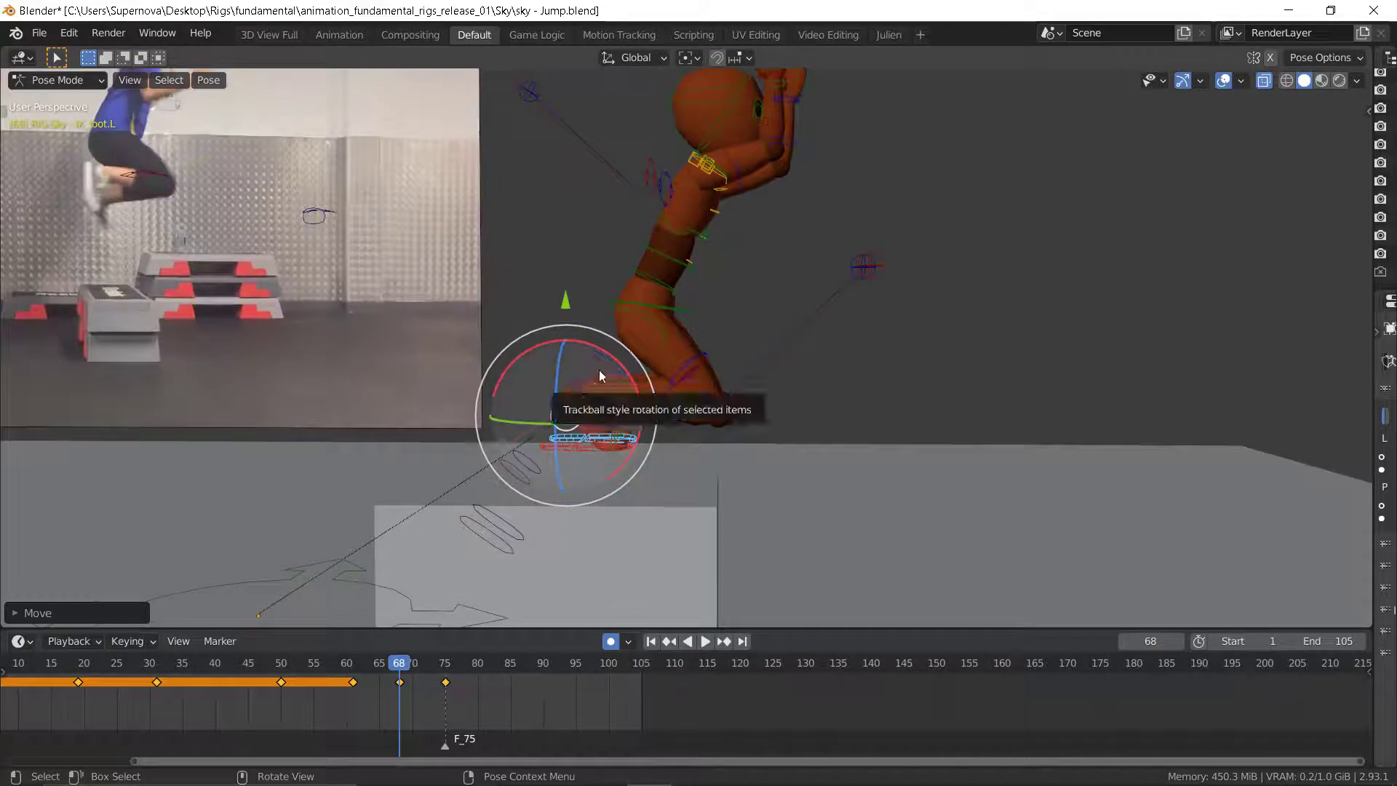
{"action": "left_click", "coordinate": [582, 377]}
{"action": "left_click", "coordinate": [584, 384]}
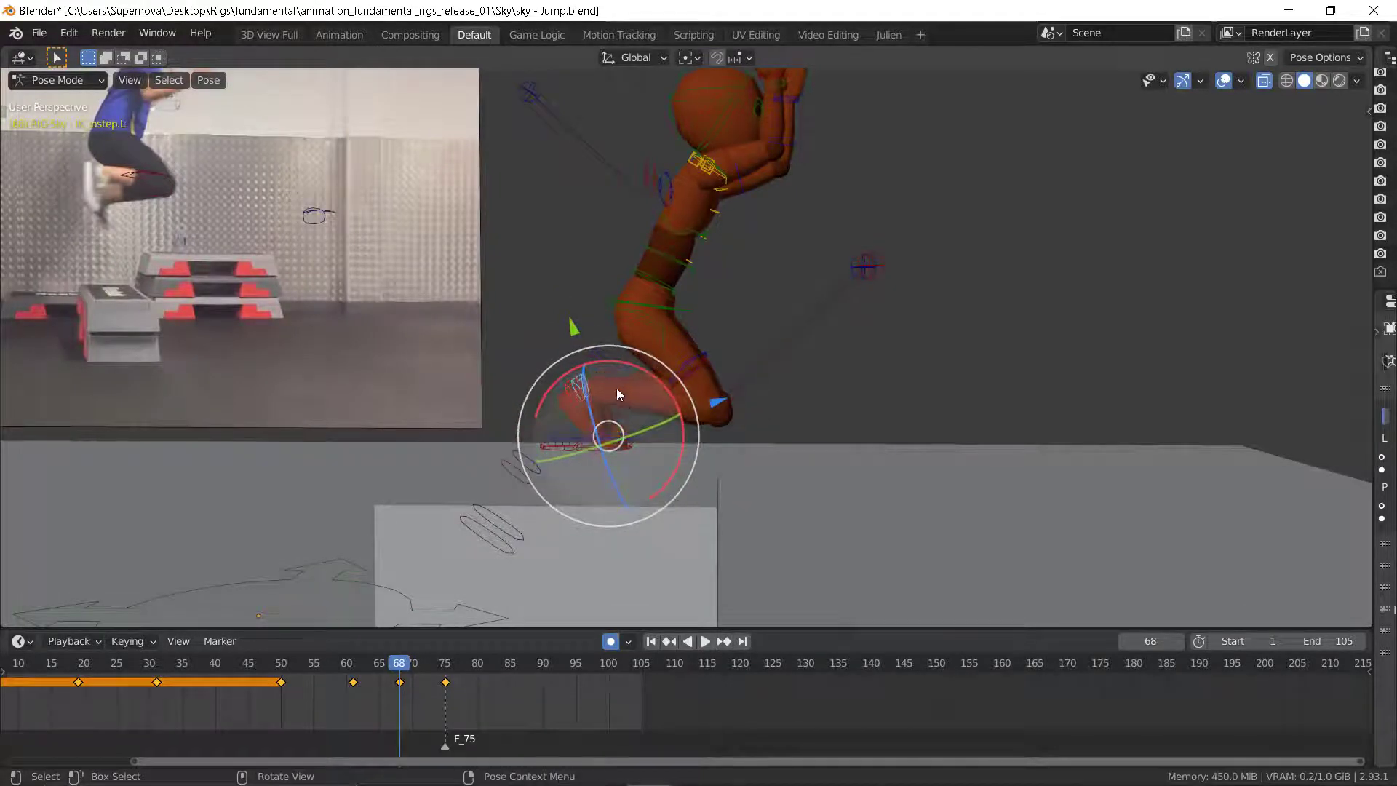
{"action": "key", "text": "alt+r"}
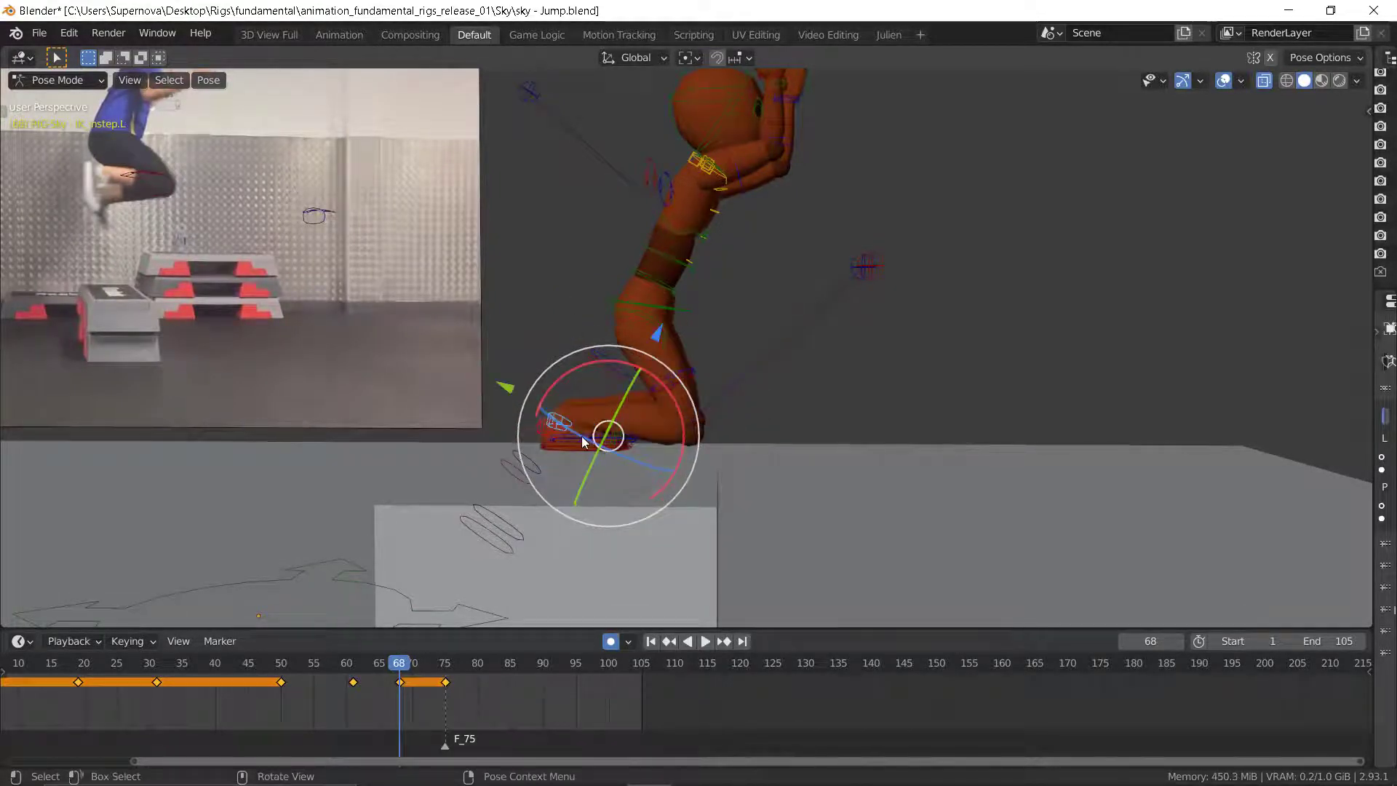
- Rotate both IK foot controls at frame 68 so the toes point down towards the box
{"action": "left_click", "coordinate": [583, 441]}
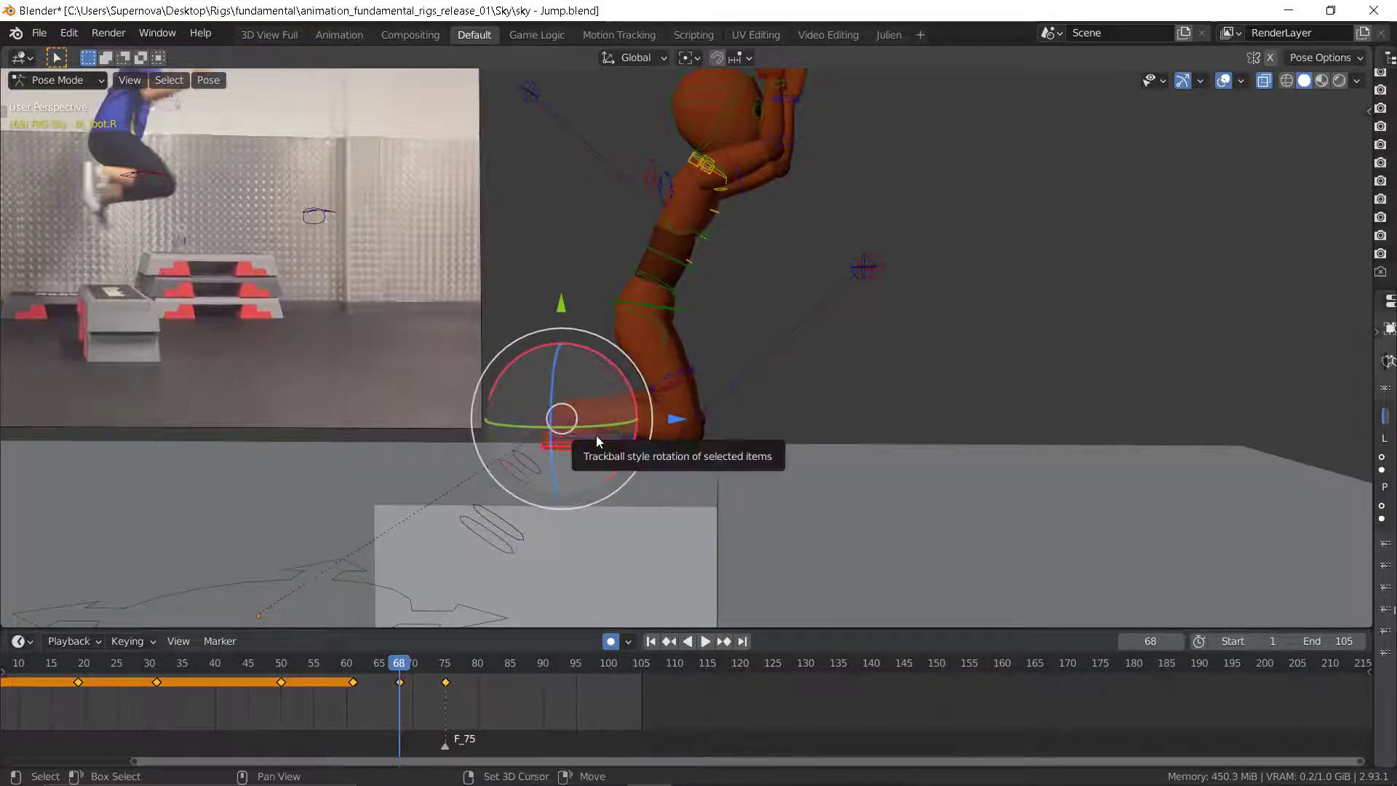
{"action": "left_click_drag", "start_coordinate": [636, 386], "coordinate": [657, 522]}
{"action": "left_click_drag", "start_coordinate": [569, 417], "coordinate": [646, 321]}
- Move the torso control backward and slightly up at frame 68 to tuck the legs under the body
{"action": "left_click", "coordinate": [668, 313]}
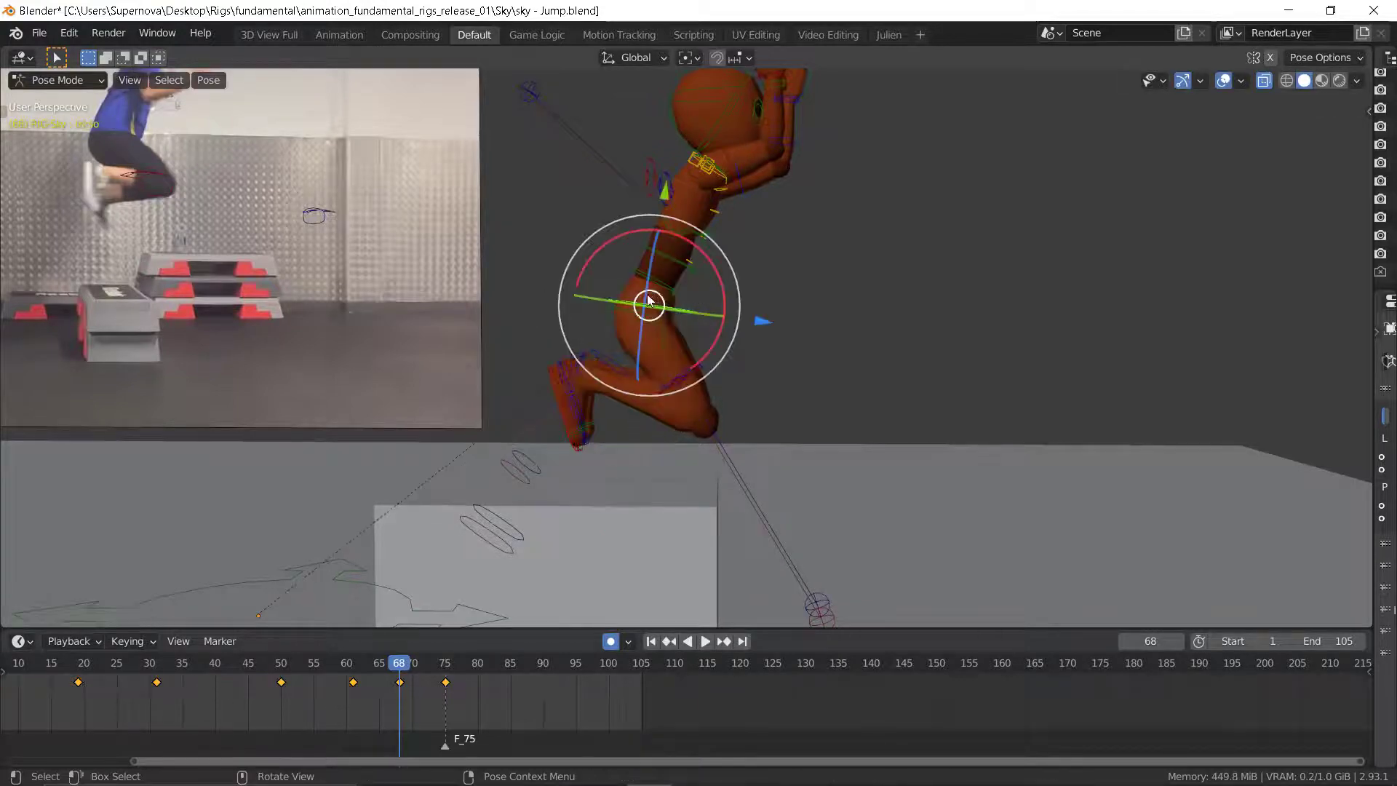
{"action": "key", "text": "g"}
{"action": "left_click", "coordinate": [599, 280]}
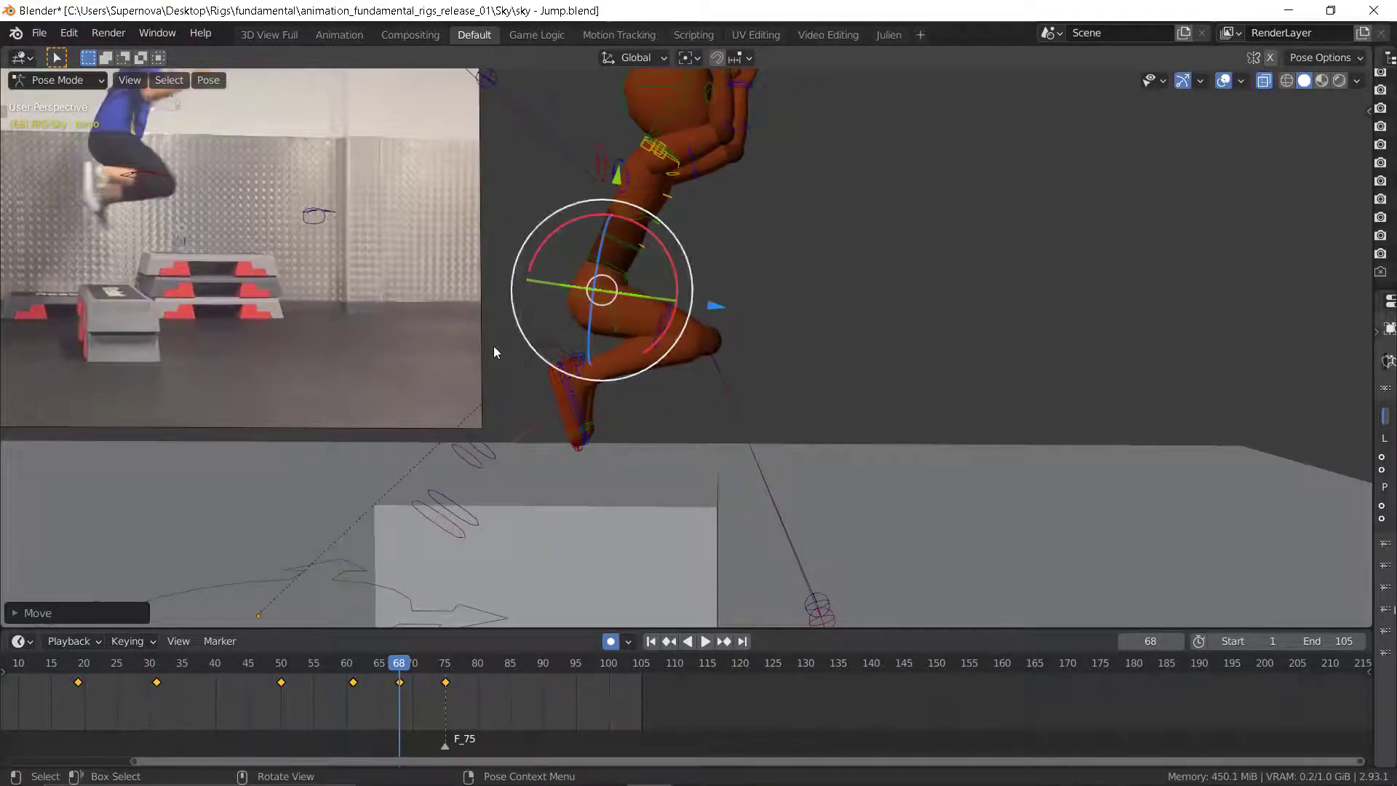
- Rotate the chest control backward at frame 68 to straighten the upper body like the reference jumper
{"action": "scroll", "coordinate": [607, 316], "scroll_direction": "down", "scroll_amount": 4}
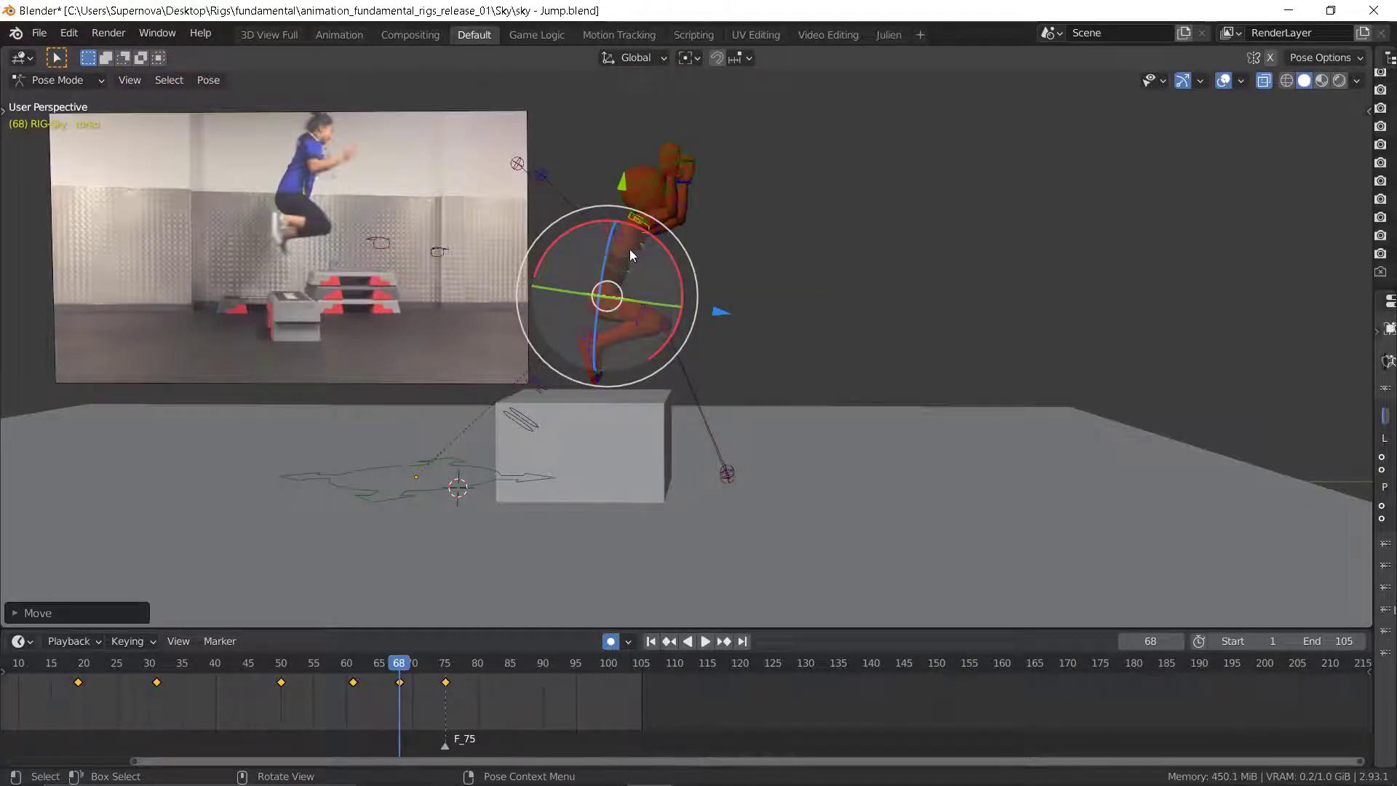
{"action": "left_click_drag", "start_coordinate": [630, 249], "coordinate": [291, 169]}
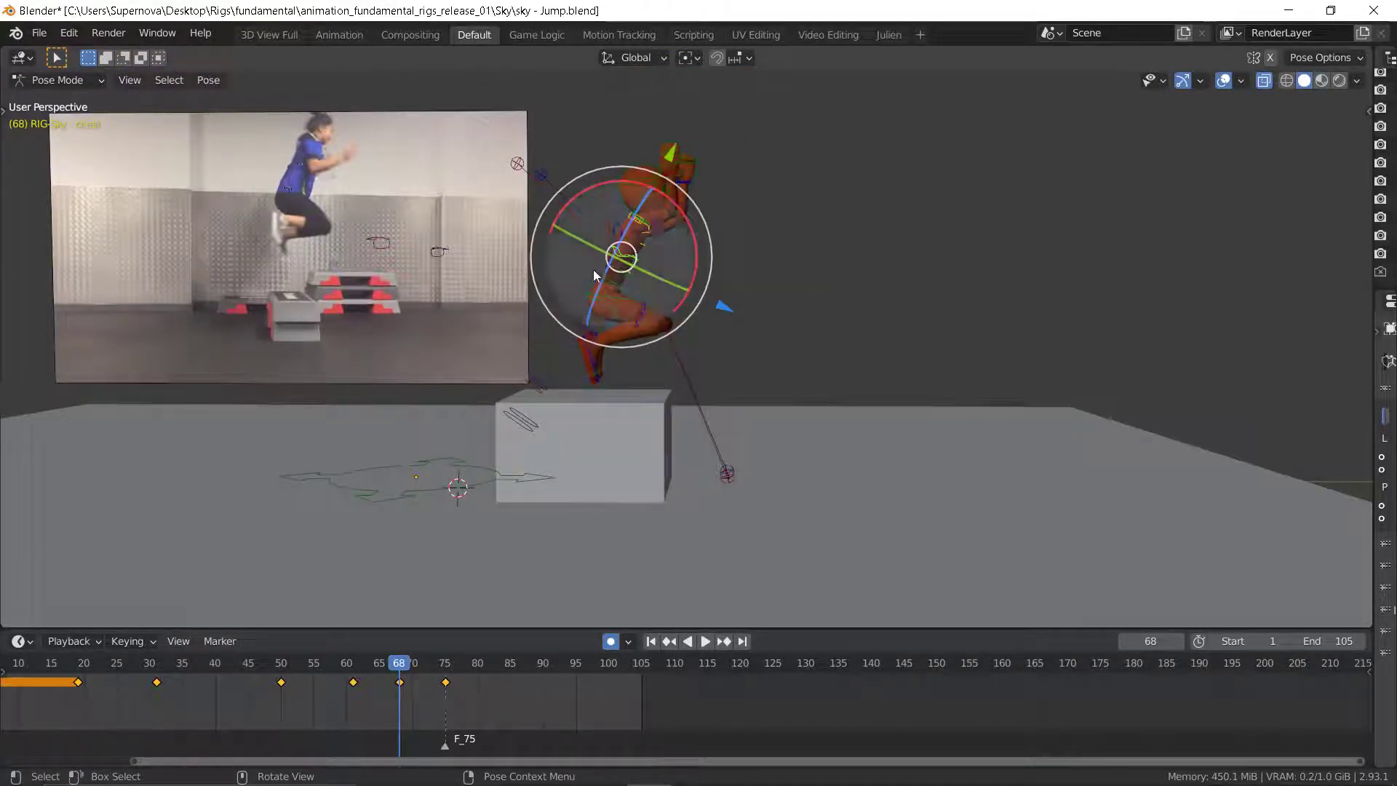
{"action": "scroll", "coordinate": [649, 264], "scroll_direction": "up", "scroll_amount": 2}
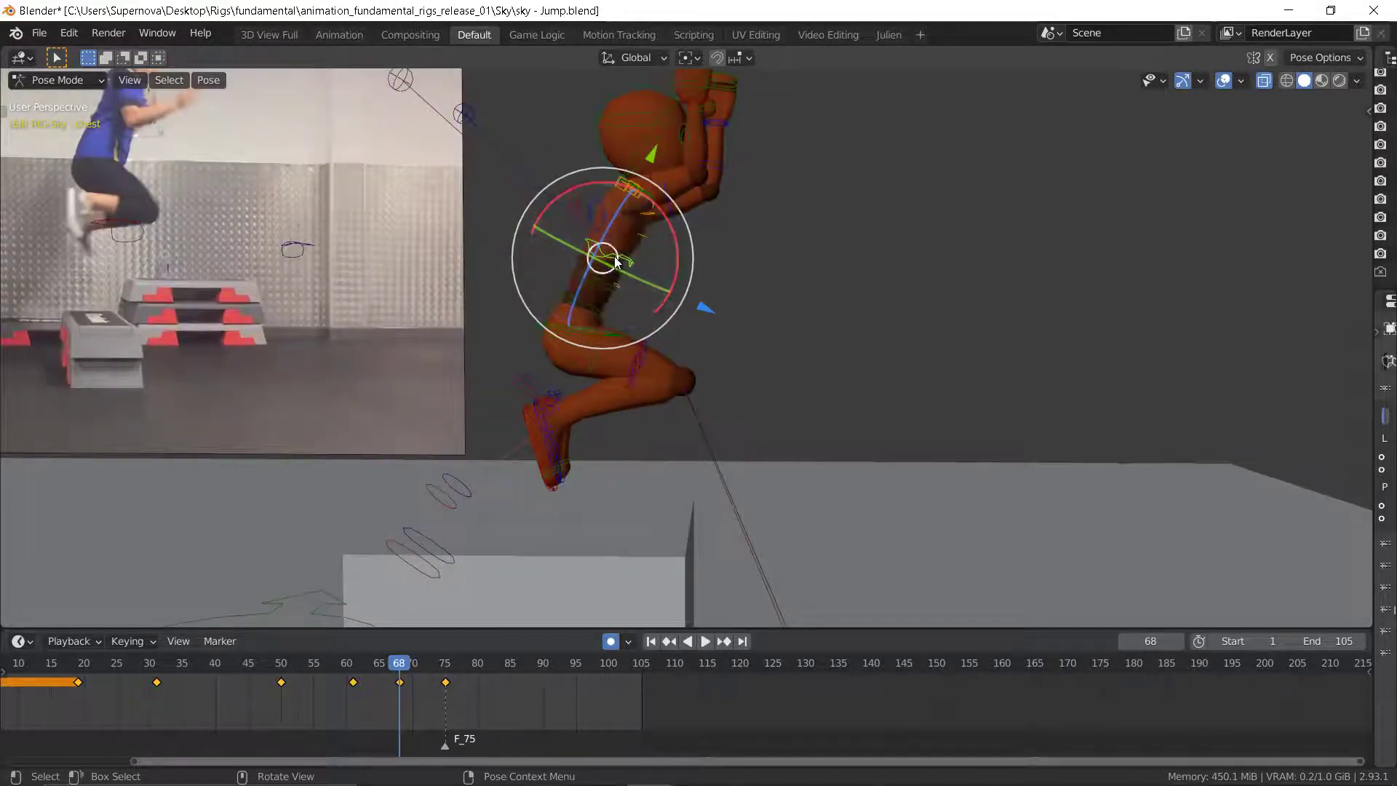
{"action": "left_click_drag", "start_coordinate": [675, 242], "coordinate": [666, 204]}
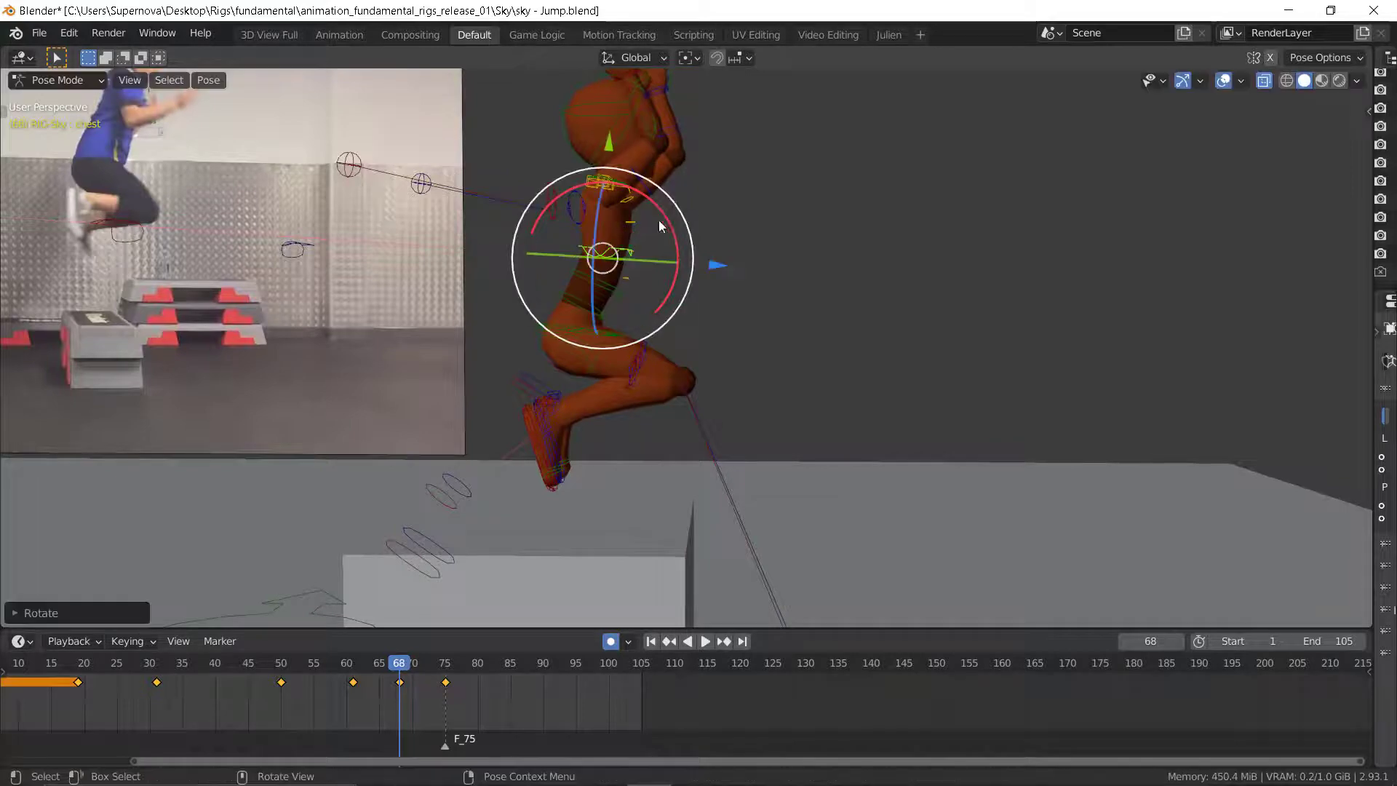
- Scrub the jump back to frame 1 and step through the keyed poses to review the new frame 68 pose
{"action": "key", "text": "space"}
{"action": "left_click_drag", "start_coordinate": [421, 661], "coordinate": [78, 673]}
{"action": "key", "text": "space"}
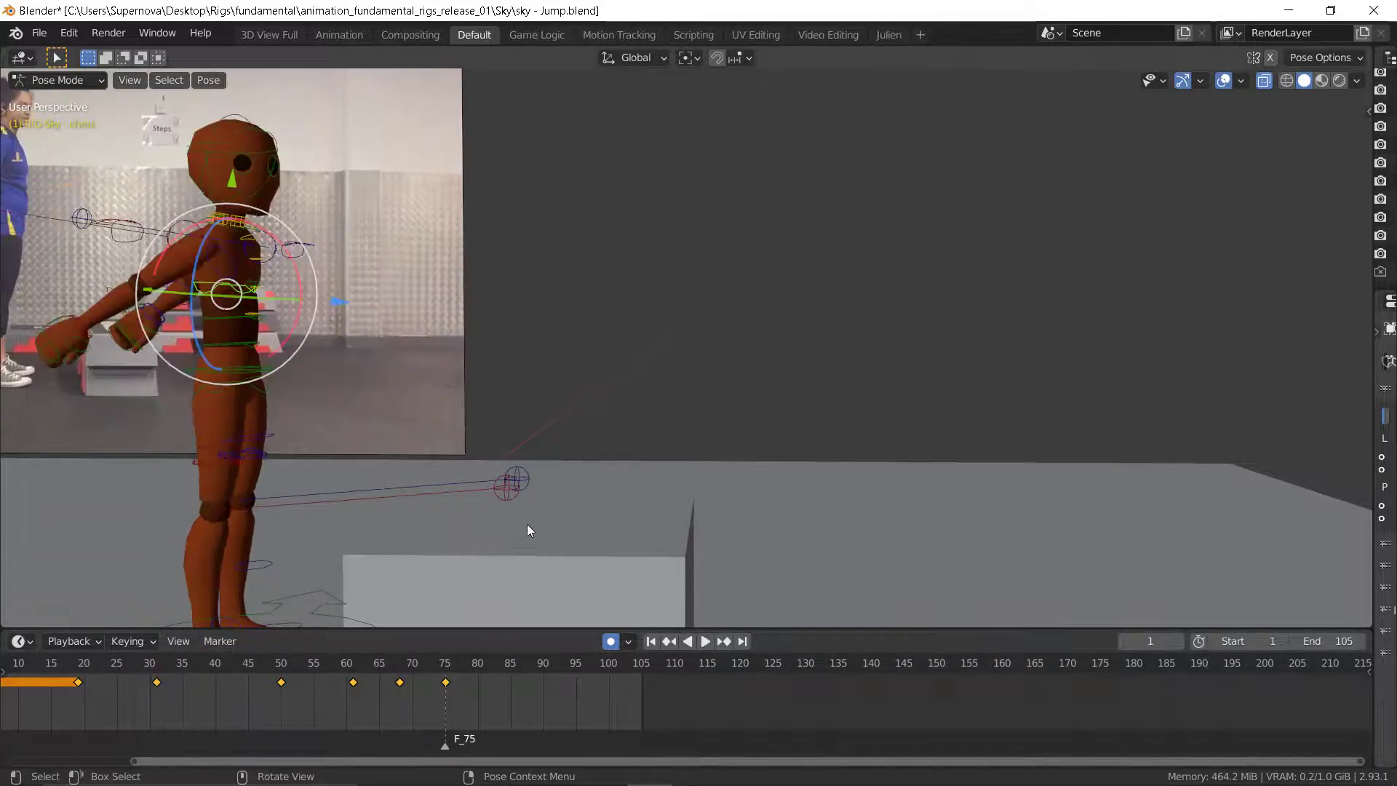
{"action": "scroll", "coordinate": [527, 524], "scroll_direction": "down", "scroll_amount": 5}
{"action": "key", "text": "Up"}
{"action": "key", "text": "Up"}
{"action": "key", "text": "Up"}
{"action": "key", "text": "Up"}
{"action": "key", "text": "Up"}
{"action": "key", "text": "Down"}
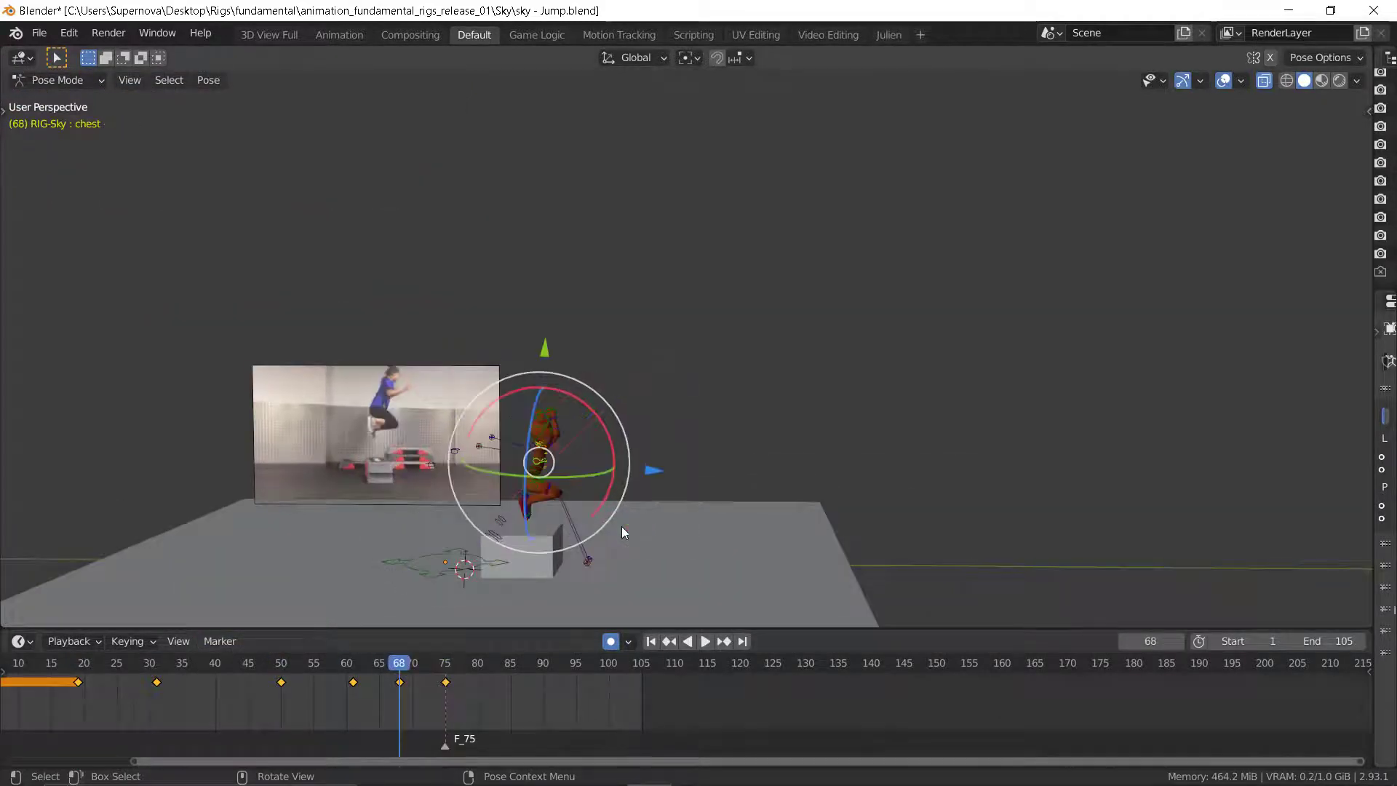
- Rotate the torso control slightly forward at frame 68 to refine the airborne pose
{"action": "scroll", "coordinate": [536, 506], "scroll_direction": "up", "scroll_amount": 4}
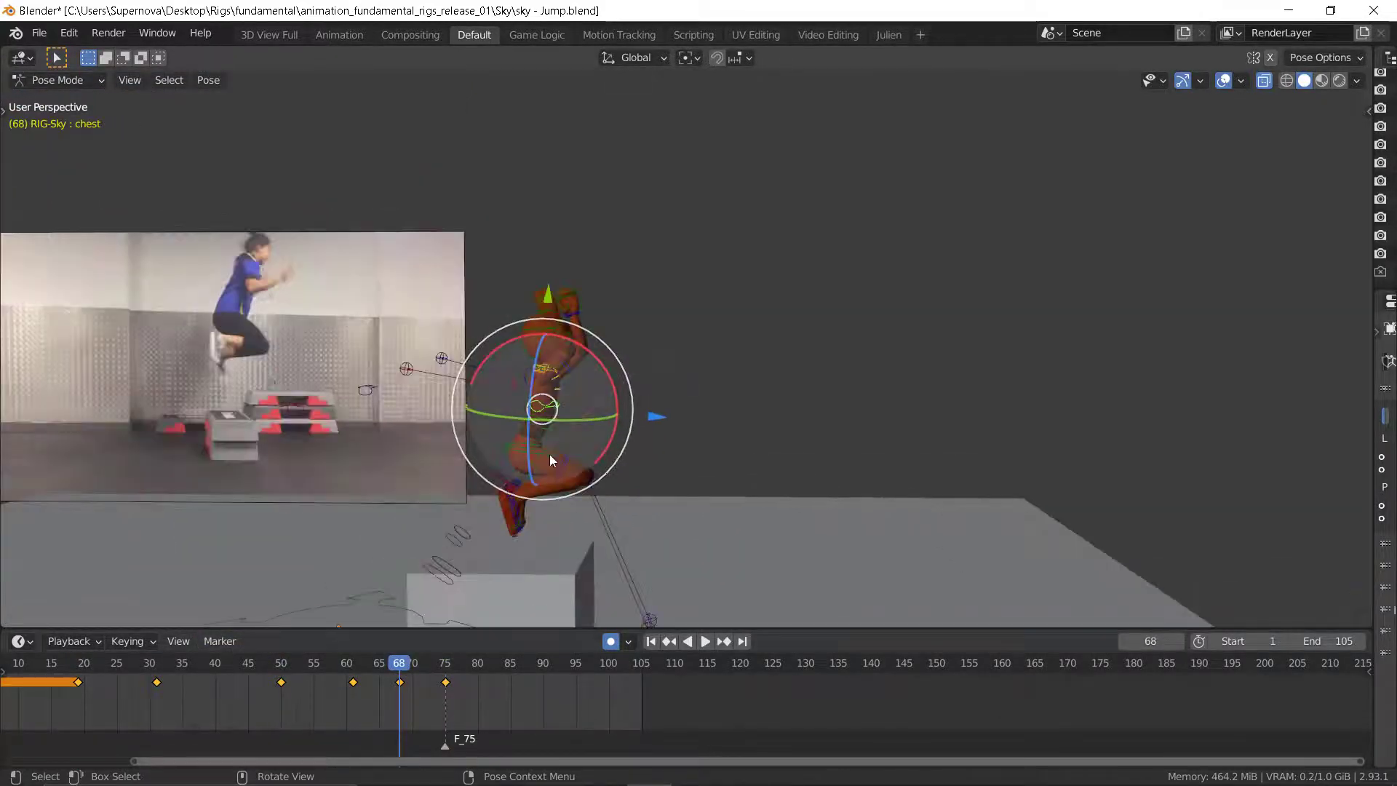
{"action": "scroll", "coordinate": [539, 443], "scroll_direction": "up", "scroll_amount": 3}
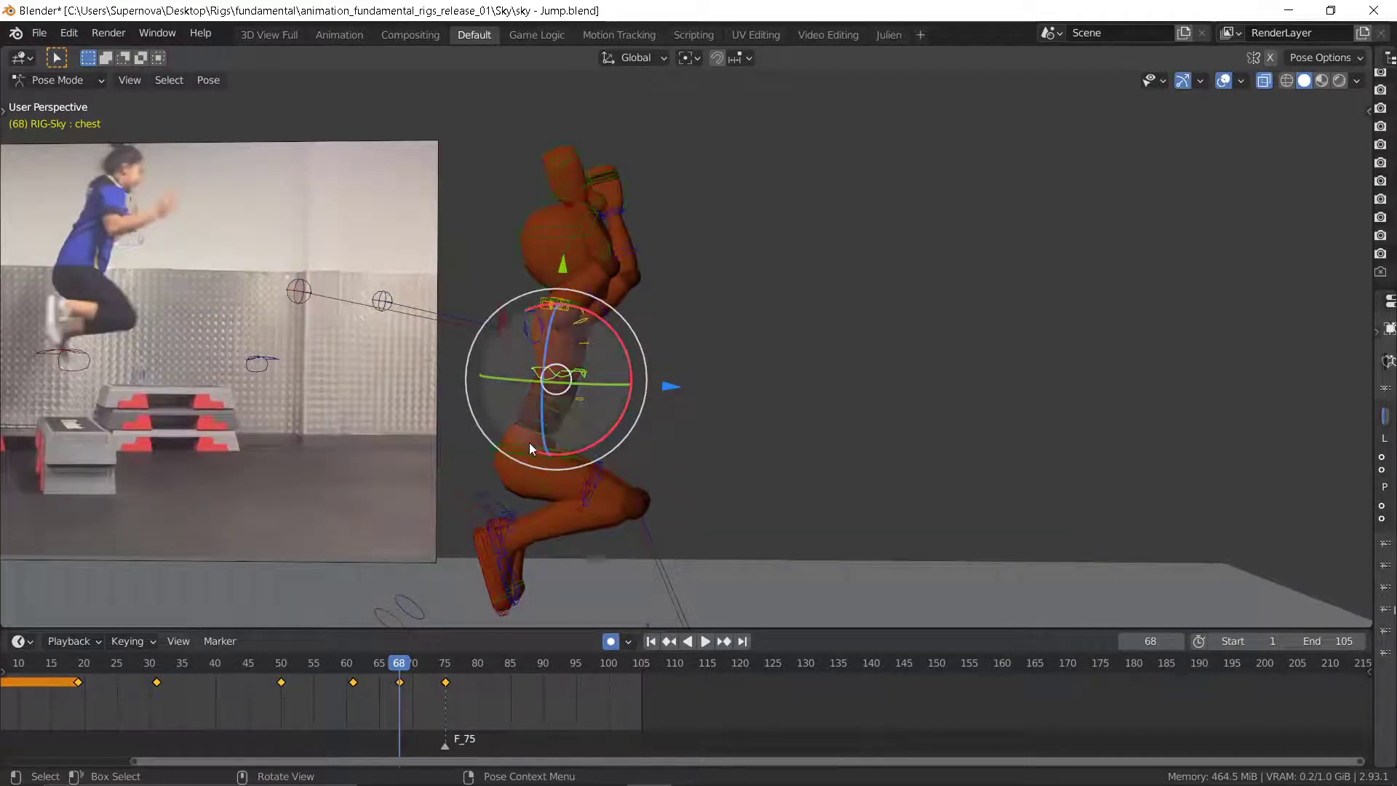
{"action": "left_click", "coordinate": [530, 444]}
{"action": "left_click_drag", "start_coordinate": [597, 409], "coordinate": [607, 430]}
- Step back through the keyed poses from frame 68 to frame 19 to check how the jump flows
{"action": "key", "text": "Down"}
{"action": "key", "text": "Down"}
{"action": "key", "text": "Down"}
{"action": "key", "text": "Down"}
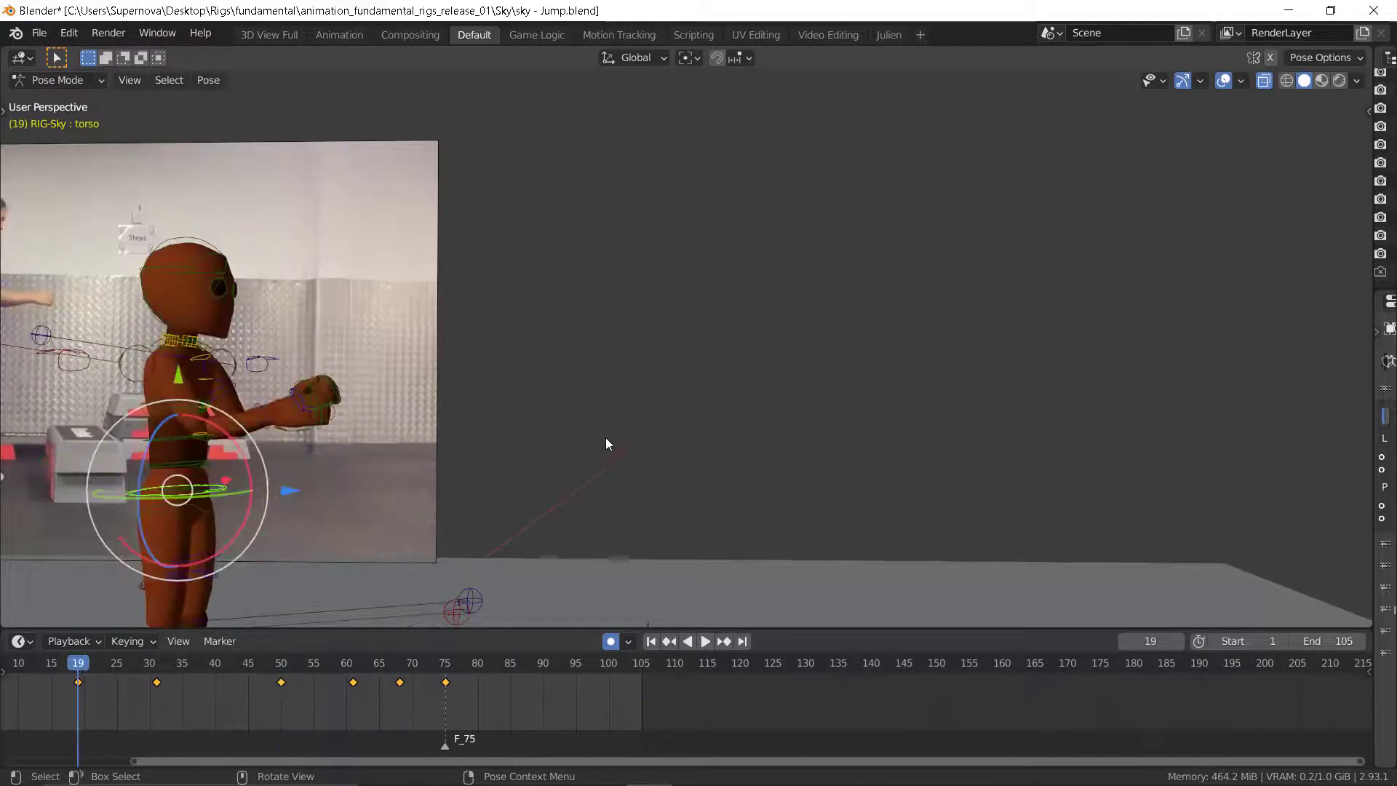
- Step back and forth through the keyed poses between frames 1 and 75, comparing the whole jump with the reference footage
{"action": "scroll", "coordinate": [582, 429], "scroll_direction": "down", "scroll_amount": 5}
{"action": "key", "text": "Up"}
{"action": "key", "text": "Up"}
{"action": "key", "text": "Up"}
{"action": "key", "text": "Up"}
{"action": "key", "text": "Up"}
{"action": "key", "text": "Down"}
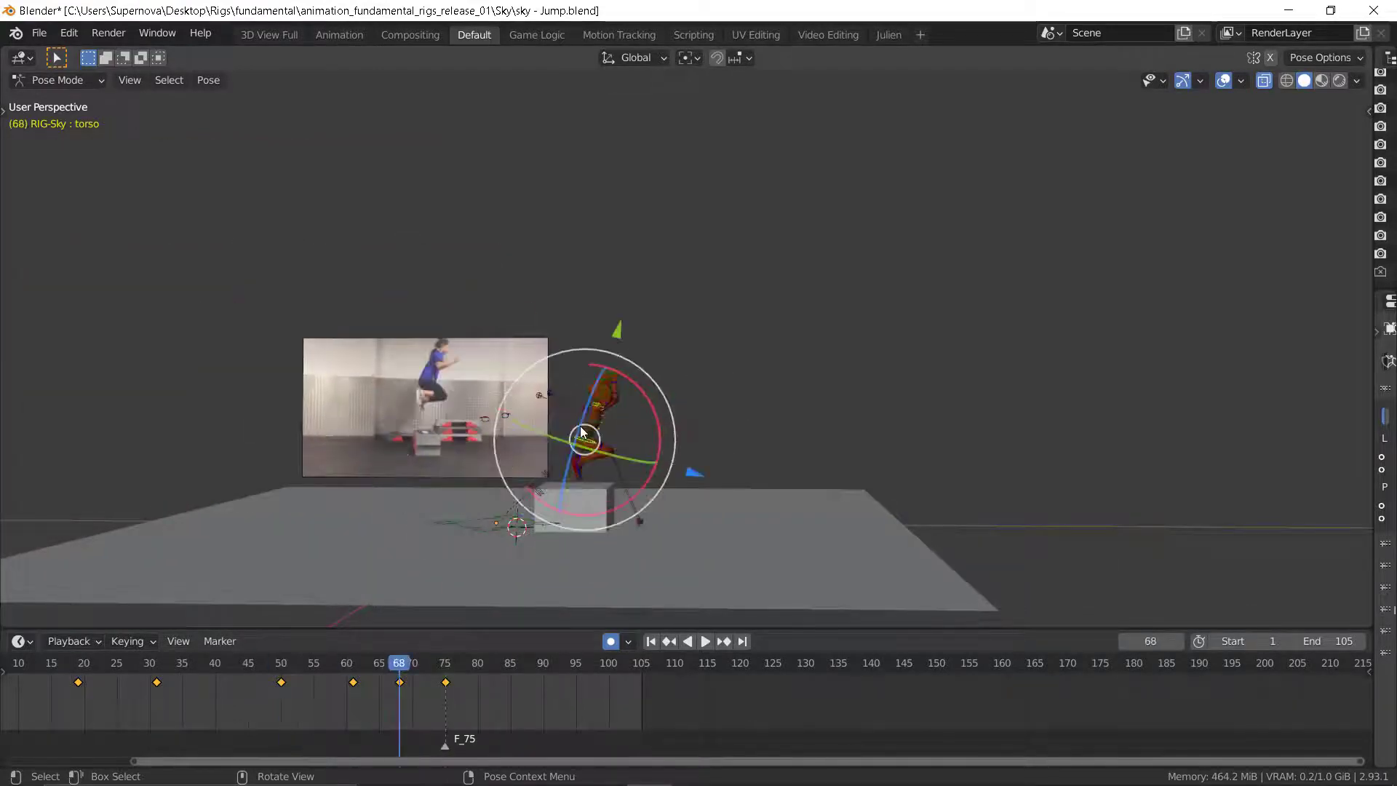
{"action": "key", "text": "Down"}
{"action": "key", "text": "Down"}
{"action": "key", "text": "Up"}
{"action": "key", "text": "Down"}
{"action": "key", "text": "Down"}
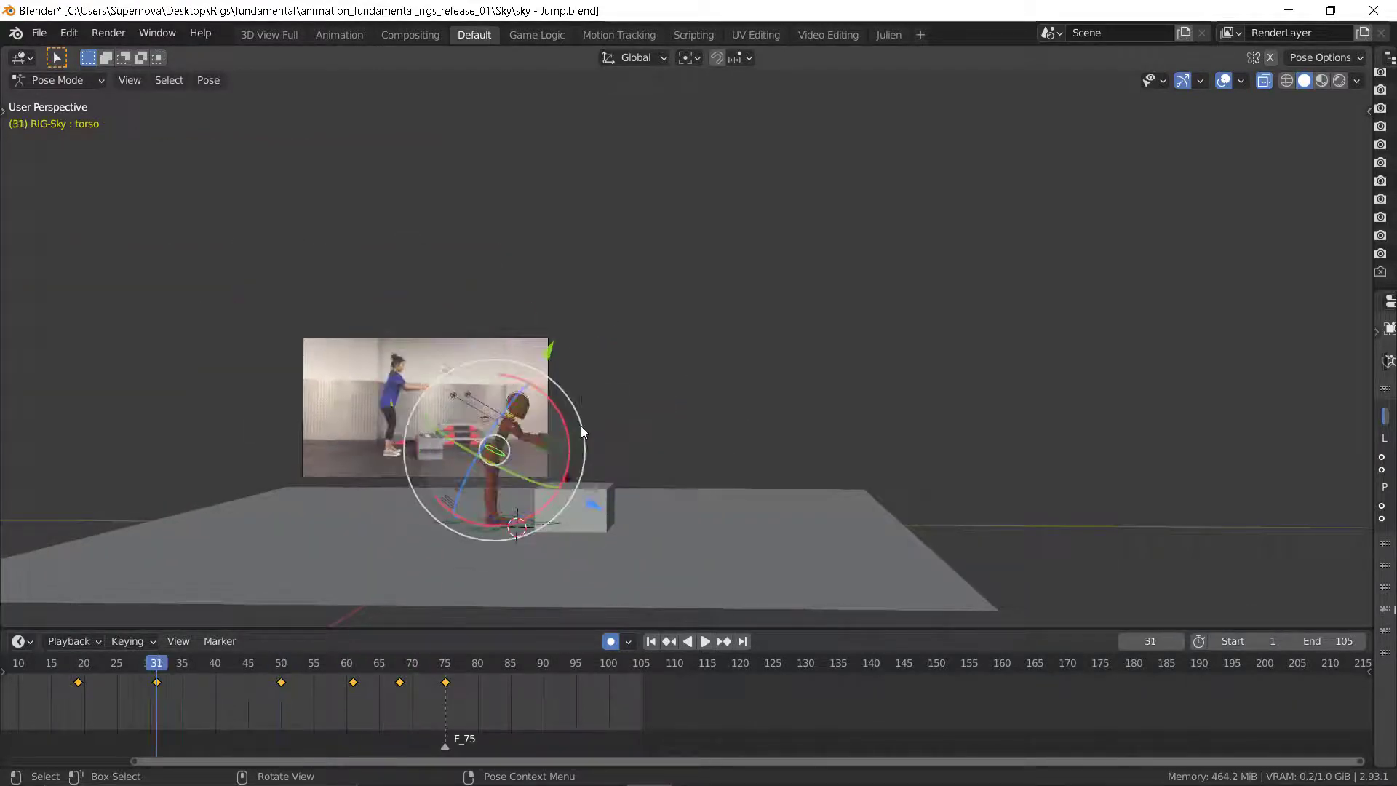
{"action": "key", "text": "Up"}
{"action": "key", "text": "Up"}
{"action": "key", "text": "Up"}
{"action": "key", "text": "Up"}
{"action": "key", "text": "Down"}
{"action": "key", "text": "Down"}
{"action": "key", "text": "Down"}
{"action": "key", "text": "Down"}
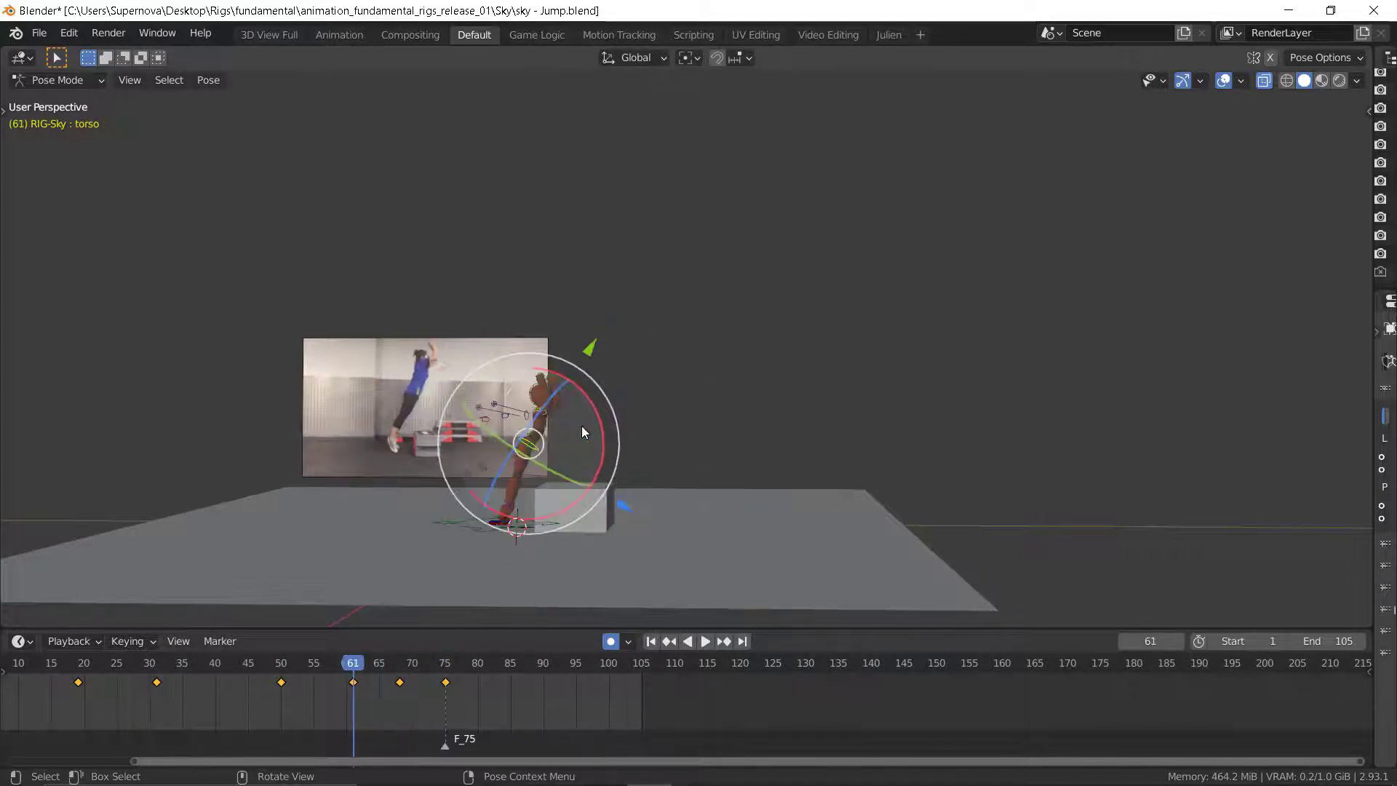
{"action": "key", "text": "Up"}
{"action": "key", "text": "Up"}
{"action": "key", "text": "Up"}
{"action": "key", "text": "Up"}
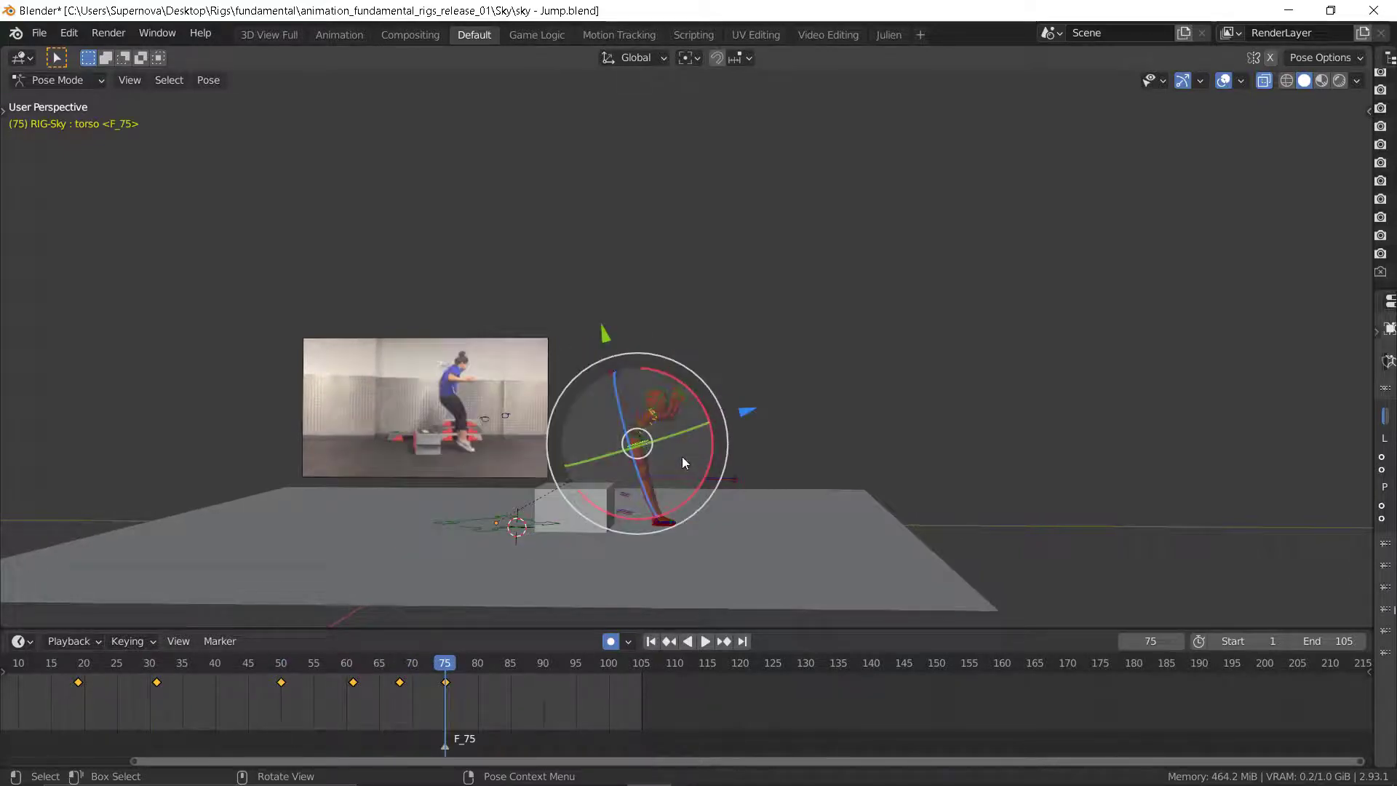
{"action": "key", "text": "Up"}
{"action": "key", "text": "Down"}
{"action": "key", "text": "Down"}
{"action": "key", "text": "Down"}
{"action": "key", "text": "Down"}
{"action": "key", "text": "shift+Left"}
{"action": "key", "text": "Up"}
{"action": "key", "text": "Up"}
{"action": "key", "text": "Up"}
{"action": "key", "text": "Up"}
{"action": "key", "text": "Up"}
{"action": "key", "text": "Up"}
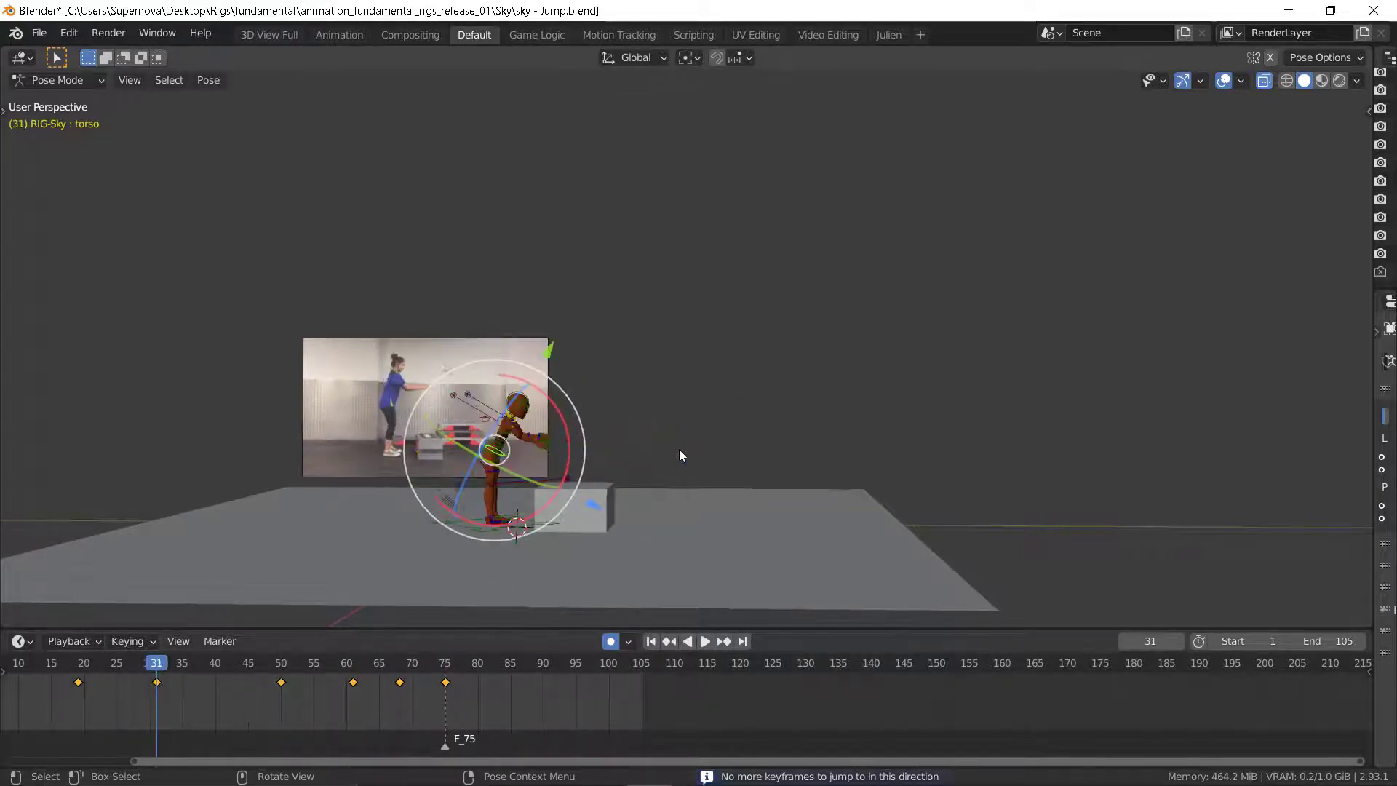
{"action": "key", "text": "Down"}
{"action": "key", "text": "Down"}
{"action": "key", "text": "Down"}
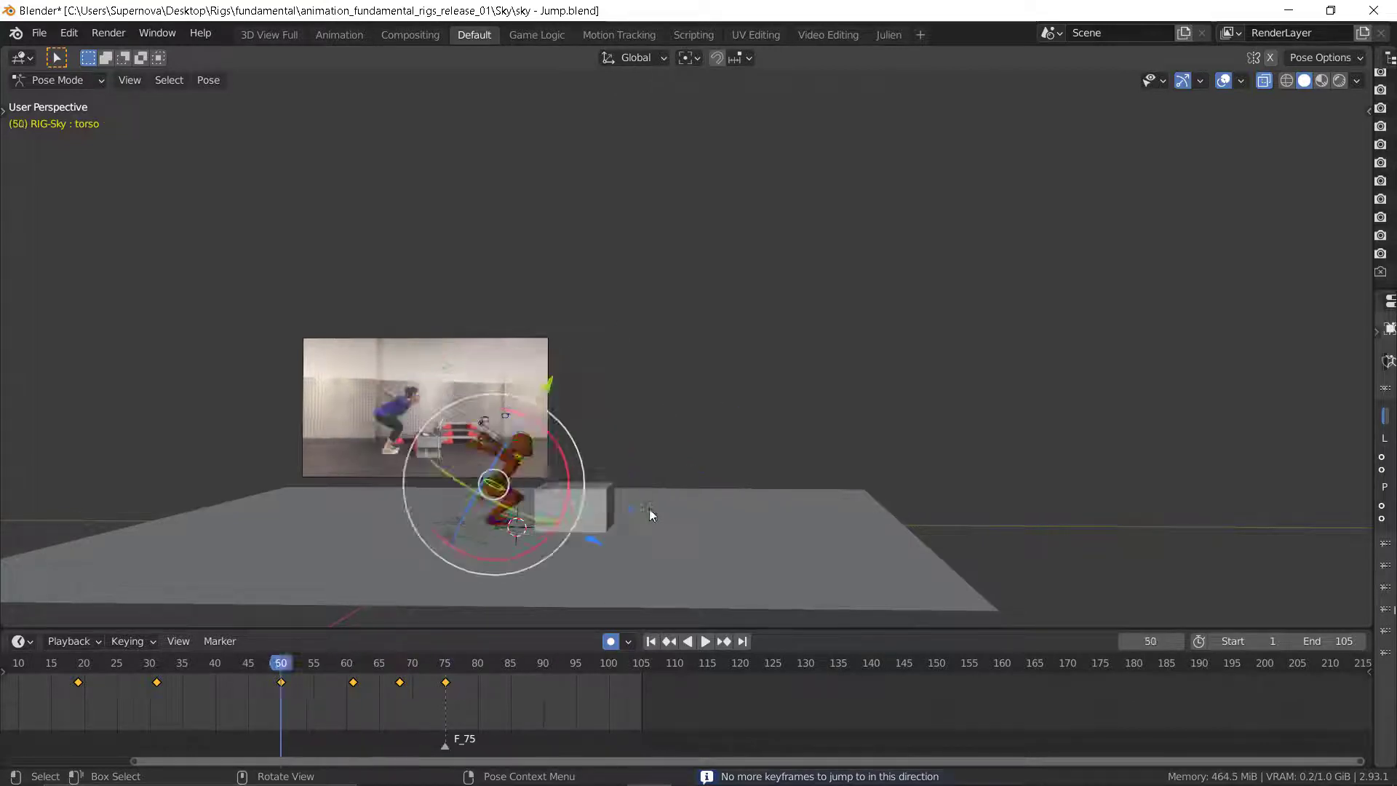
{"action": "key", "text": "Down"}
{"action": "key", "text": "Up"}
{"action": "key", "text": "Up"}
{"action": "key", "text": "Up"}
{"action": "key", "text": "Up"}
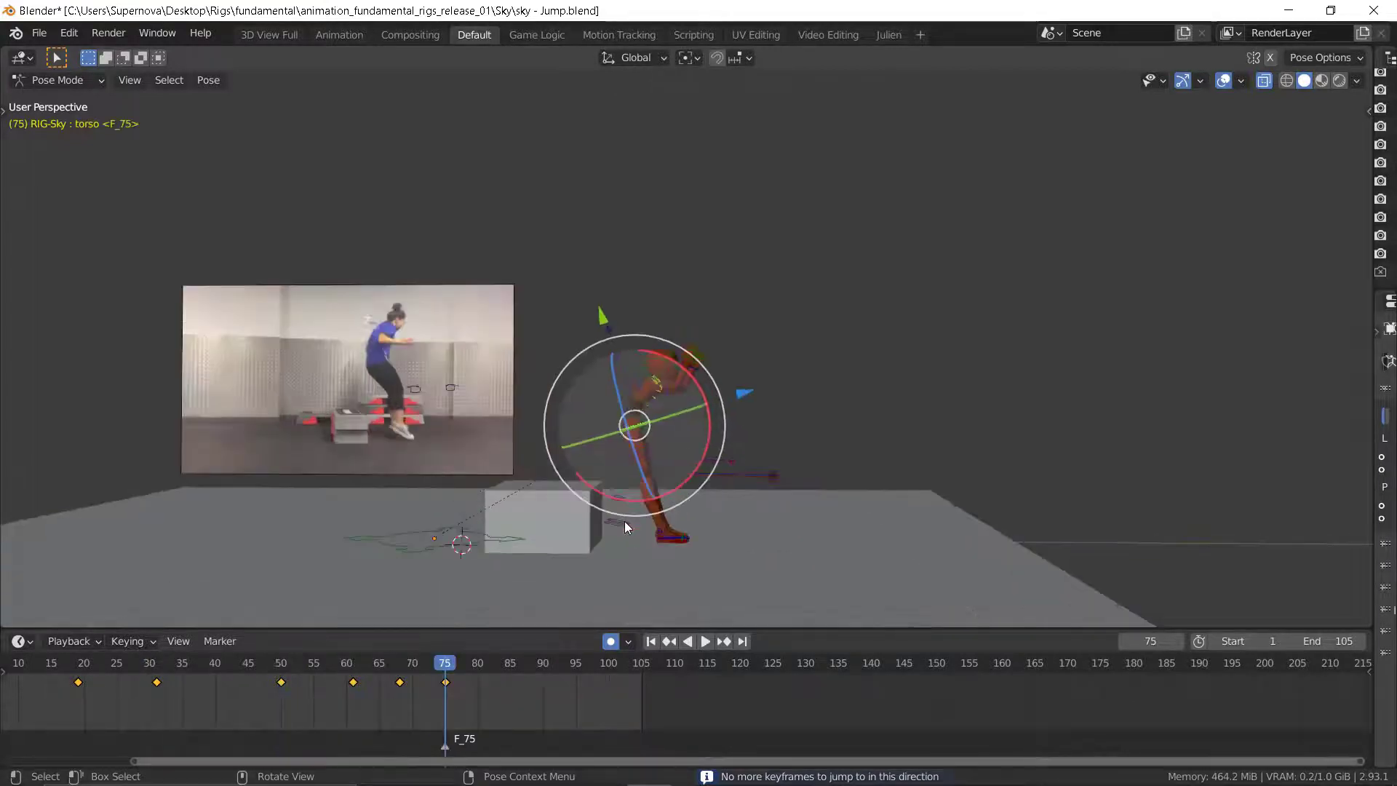
{"action": "key", "text": "Down"}
{"action": "key", "text": "Down"}
{"action": "key", "text": "Down"}
{"action": "key", "text": "Down"}
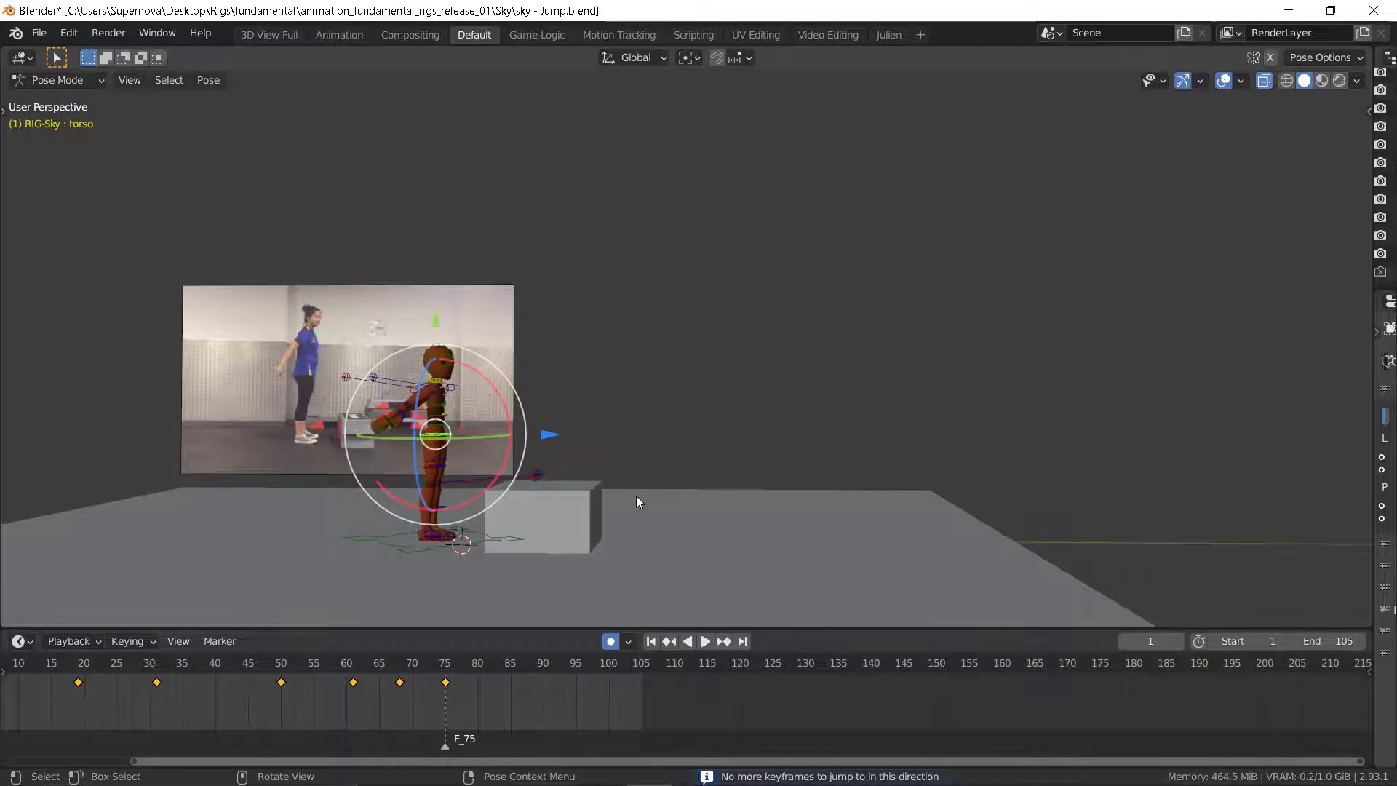
{"action": "key", "text": "Up"}
{"action": "key", "text": "Up"}
{"action": "key", "text": "Up"}
{"action": "key", "text": "Up"}
{"action": "key", "text": "Up"}
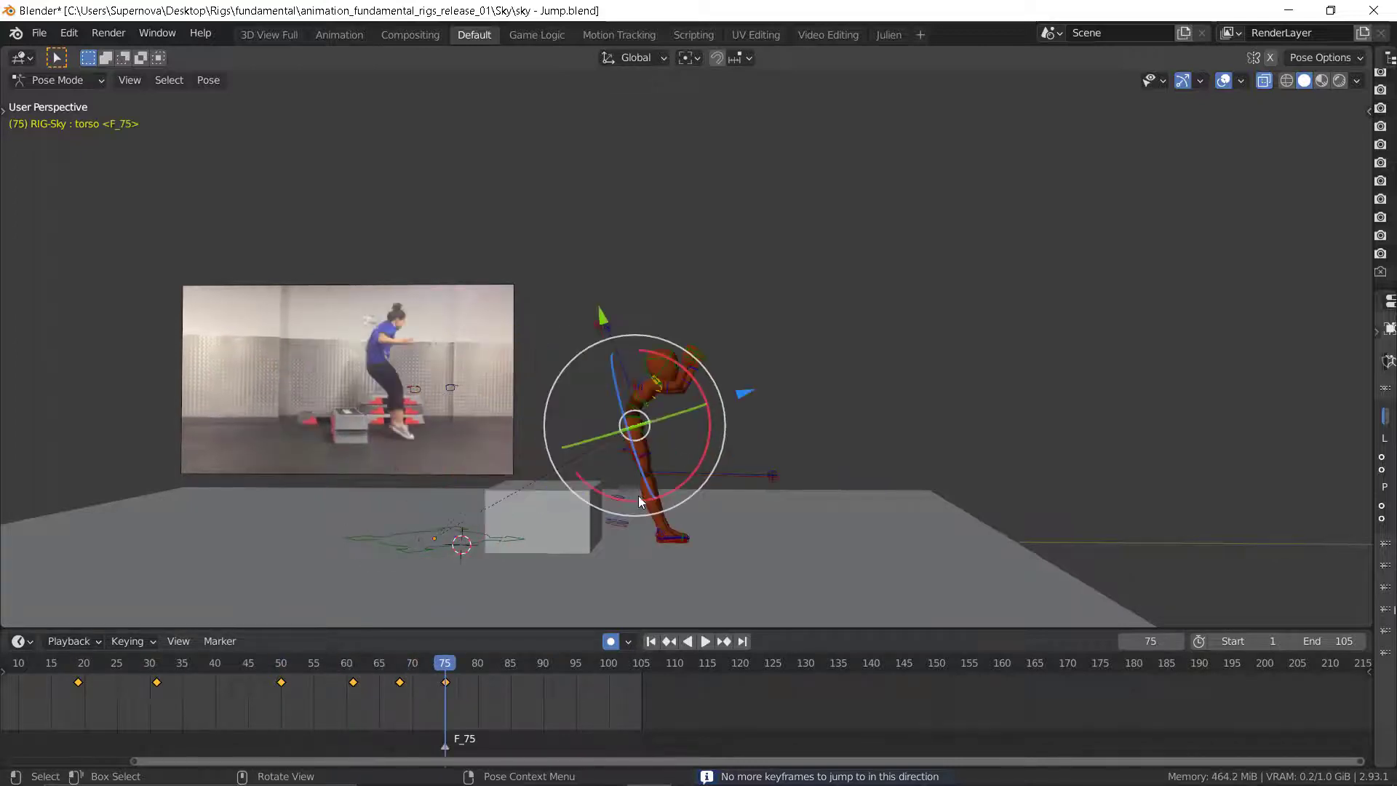
{"action": "key", "text": "Down"}
{"action": "key", "text": "Down"}
{"action": "key", "text": "Down"}
{"action": "key", "text": "Down"}
{"action": "key", "text": "Down"}
{"action": "key", "text": "Up"}
{"action": "key", "text": "Up"}
{"action": "key", "text": "Up"}
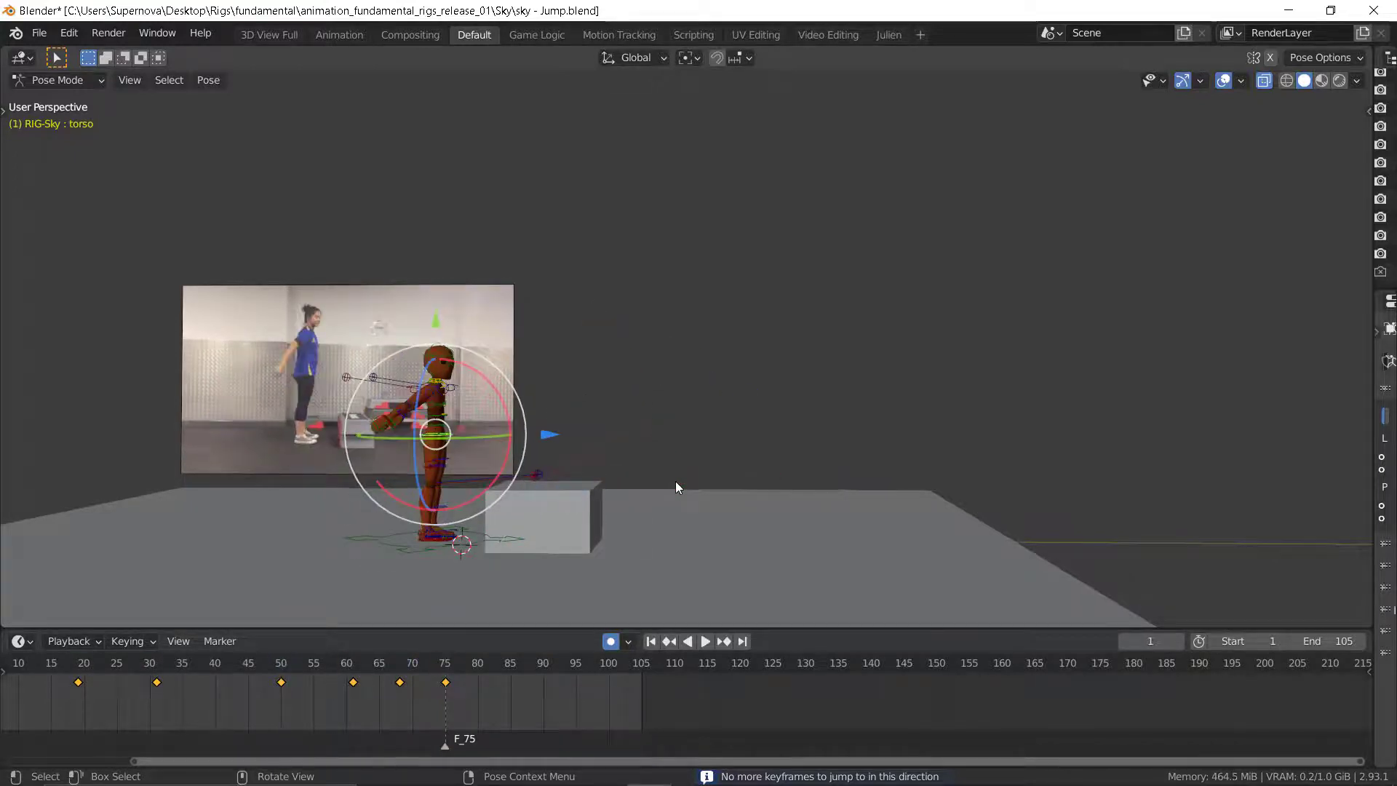
{"action": "key", "text": "Up"}
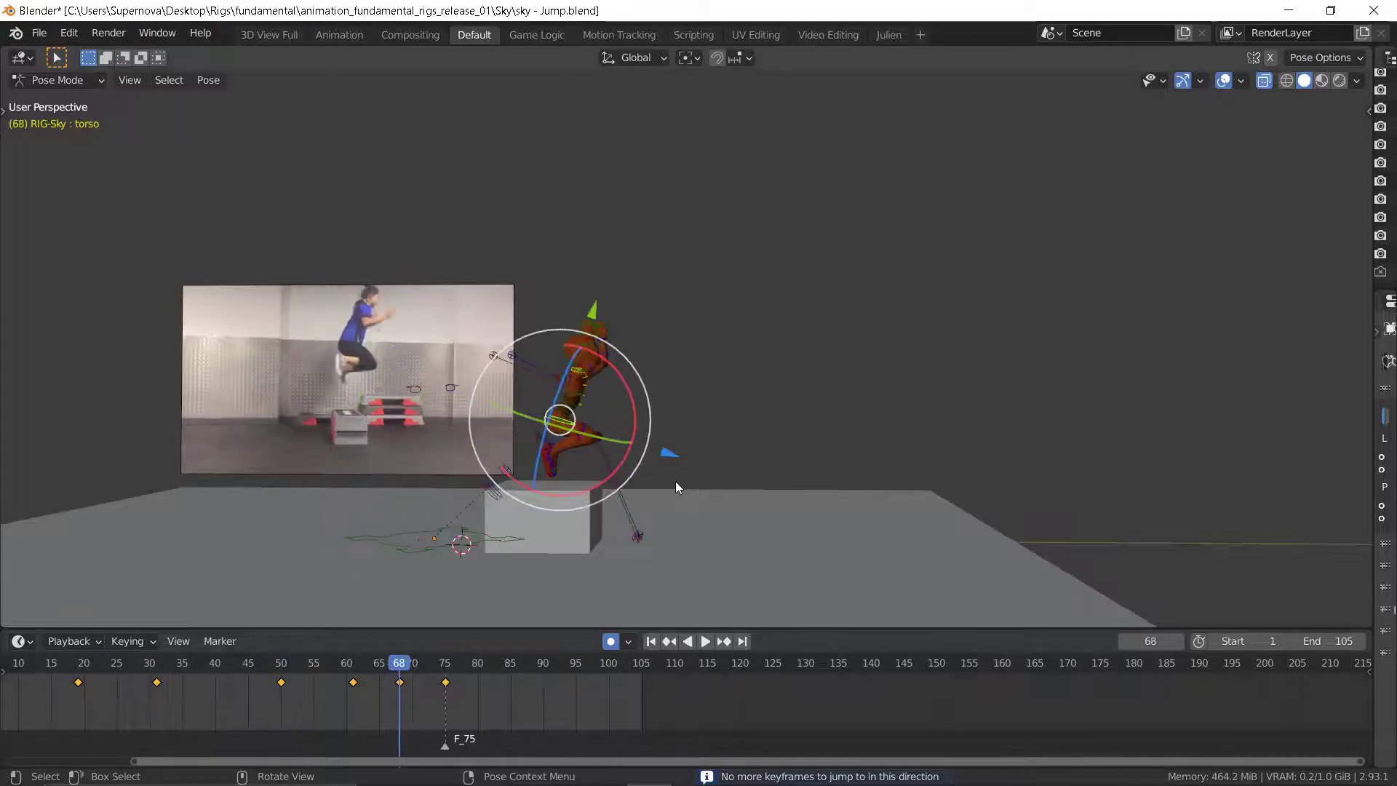
- Examine the keyed poses more closely from frame 1 to 75, checking the legs and the takeoff over the box
{"action": "scroll", "coordinate": [628, 456], "scroll_direction": "up", "scroll_amount": 2}
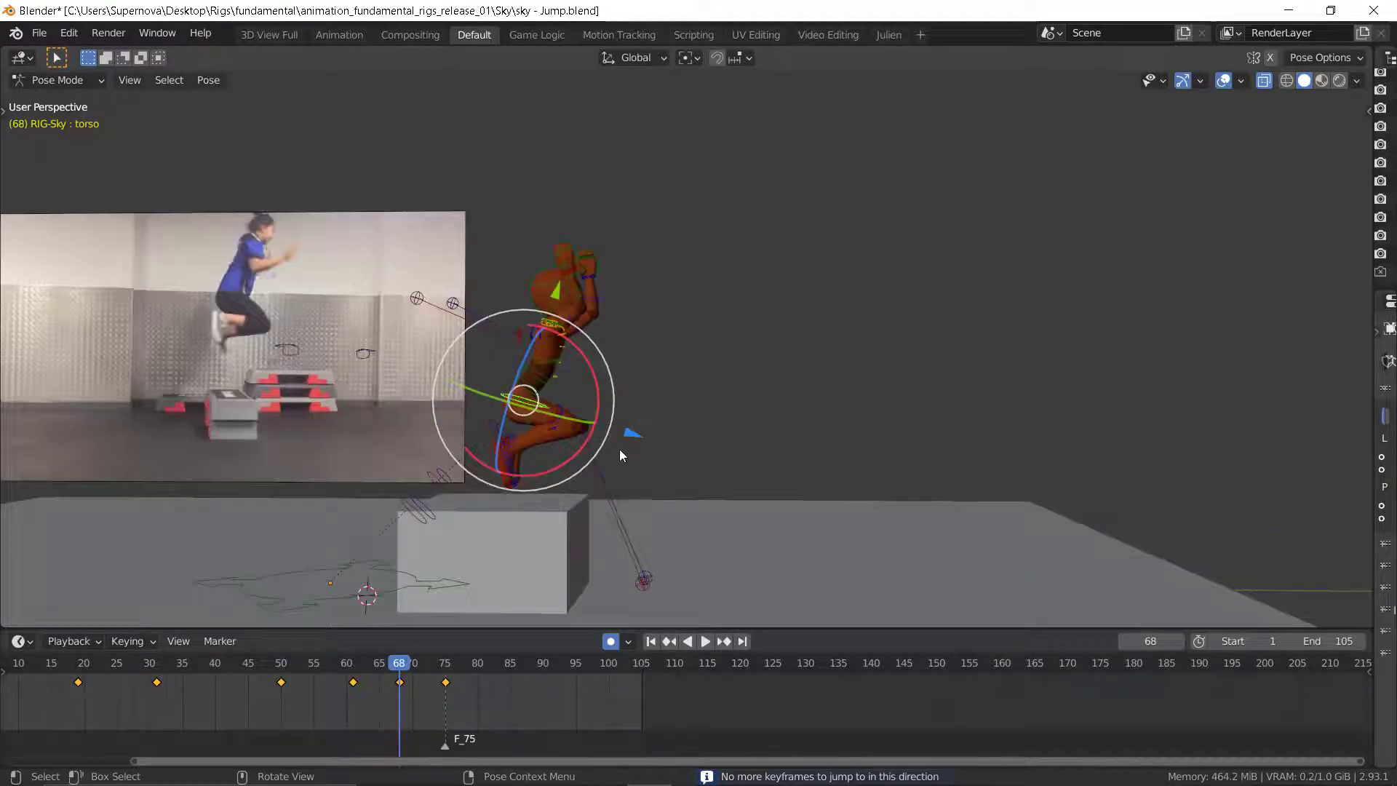
{"action": "key", "text": "Down"}
{"action": "key", "text": "Down"}
{"action": "key", "text": "Down"}
{"action": "key", "text": "Down"}
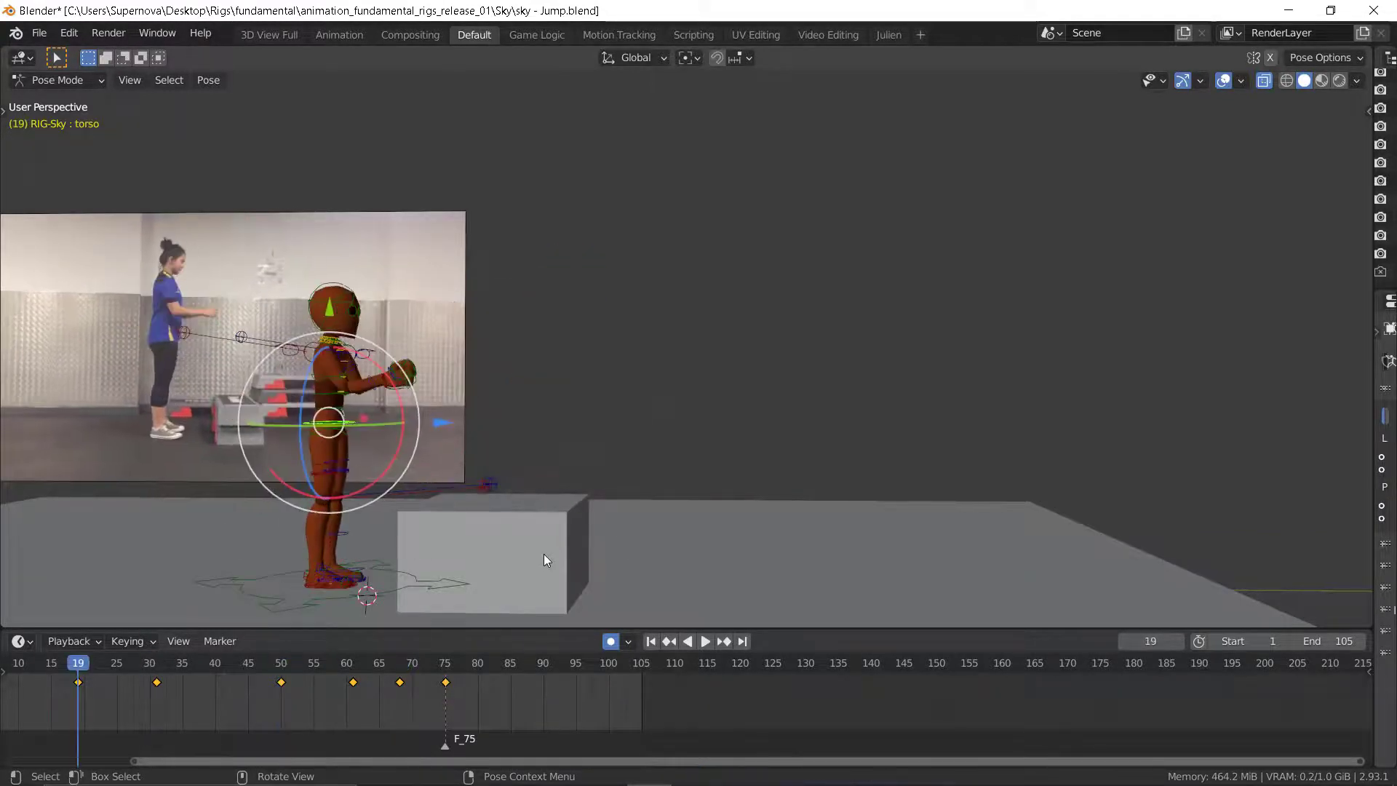
{"action": "key", "text": "Up"}
{"action": "key", "text": "Up"}
{"action": "key", "text": "Up"}
{"action": "key", "text": "Up"}
{"action": "key", "text": "Up"}
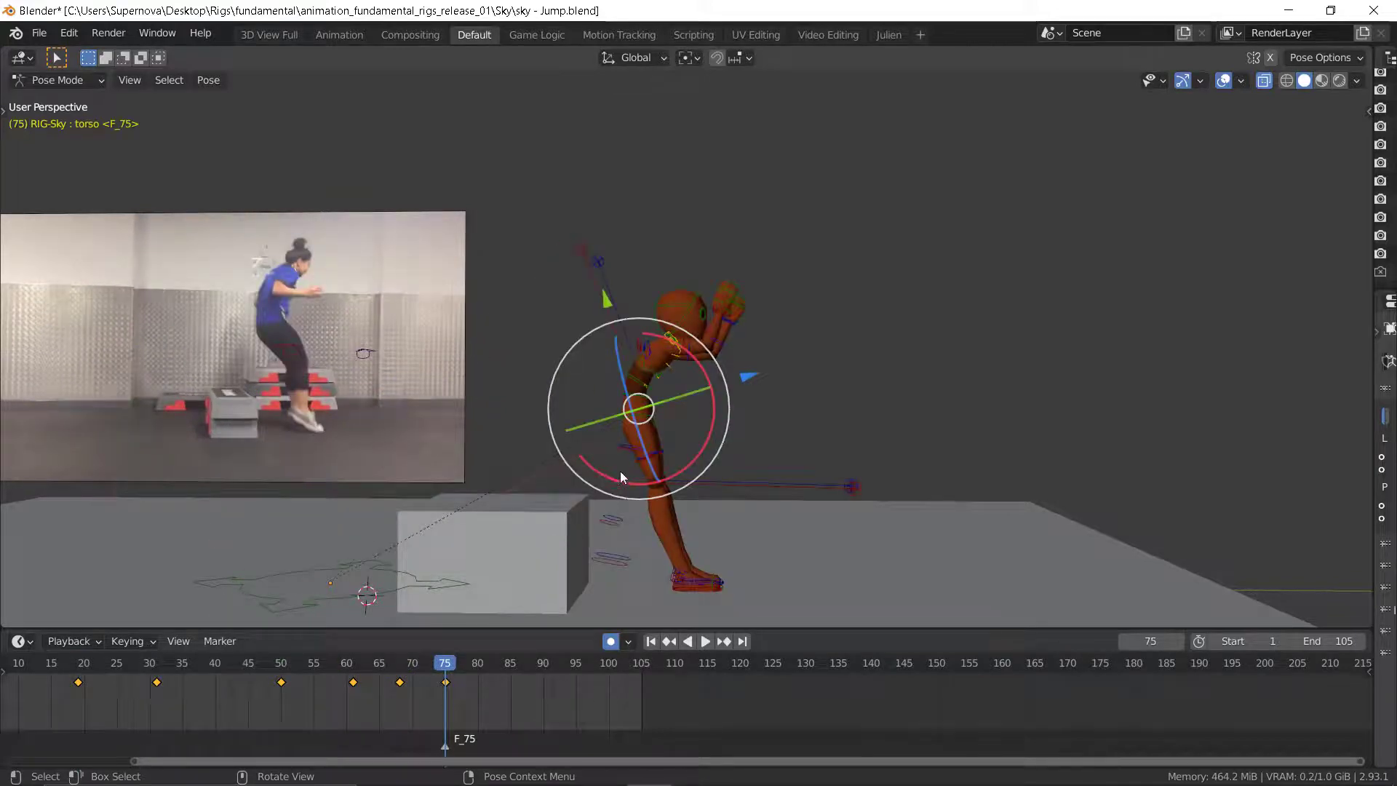
{"action": "key", "text": "Down"}
{"action": "key", "text": "Down"}
{"action": "key", "text": "Down"}
{"action": "key", "text": "Down"}
{"action": "key", "text": "Down"}
{"action": "key", "text": "Down"}
{"action": "key", "text": "Down"}
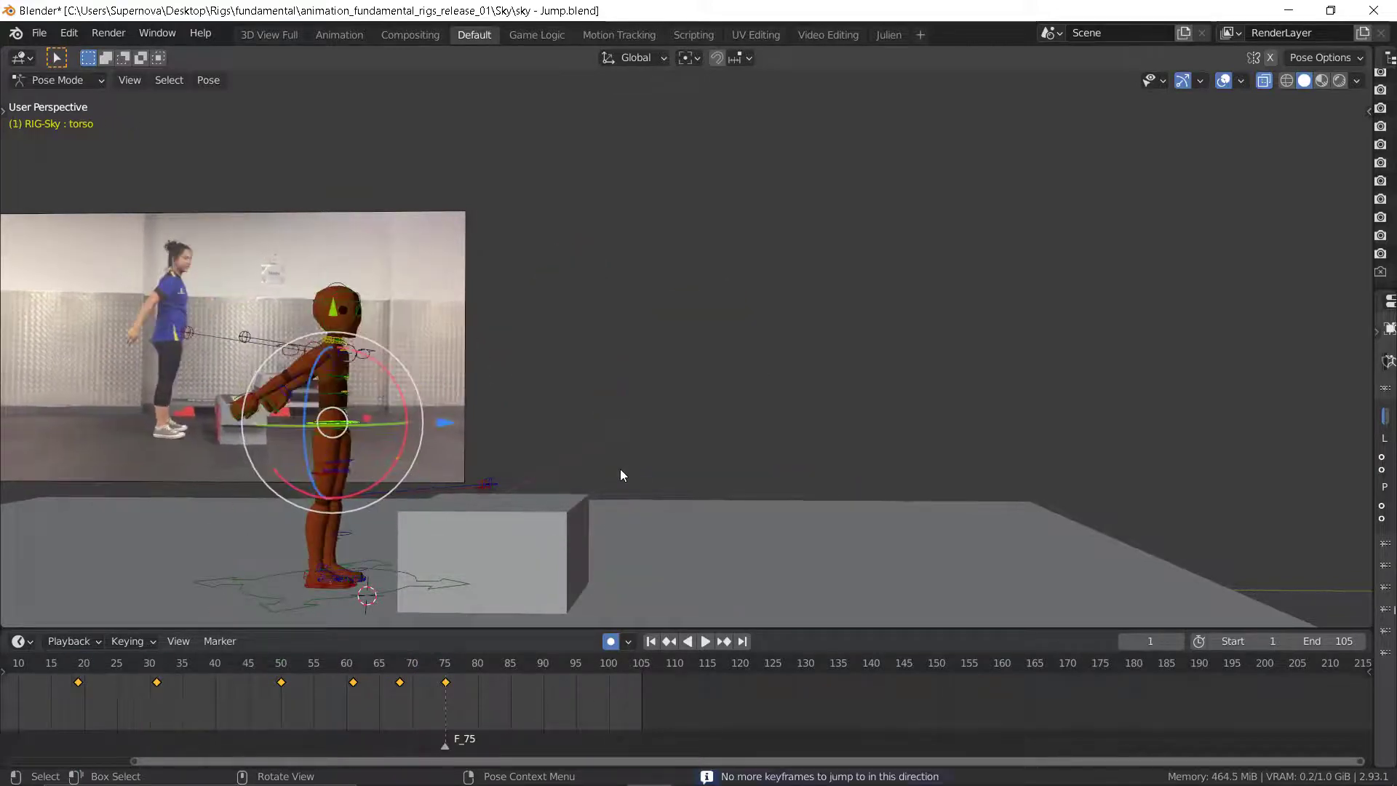
{"action": "key", "text": "Up"}
{"action": "key", "text": "Up"}
{"action": "key", "text": "Up"}
{"action": "key", "text": "Up"}
{"action": "key", "text": "Up"}
{"action": "key", "text": "Up"}
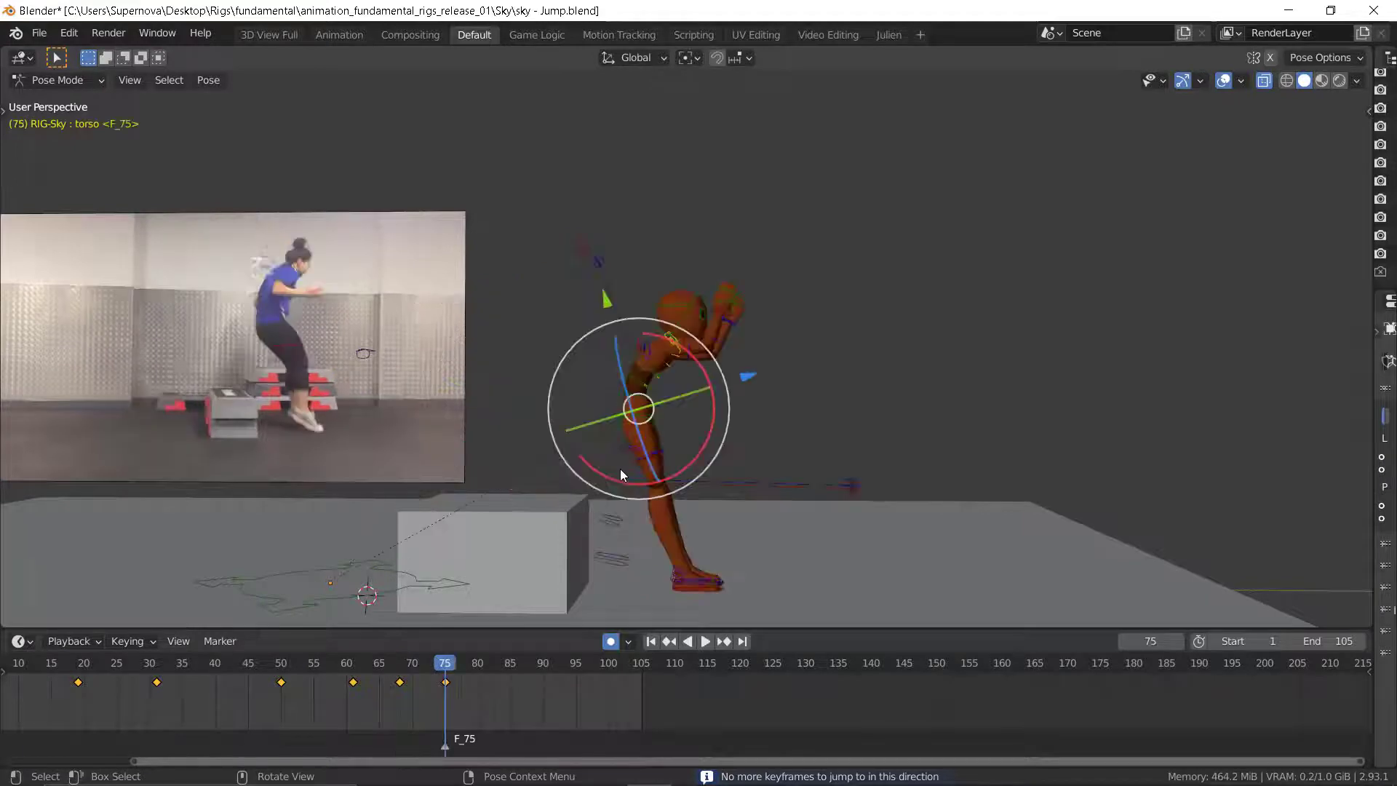
{"action": "key", "text": "Down"}
{"action": "key", "text": "Down"}
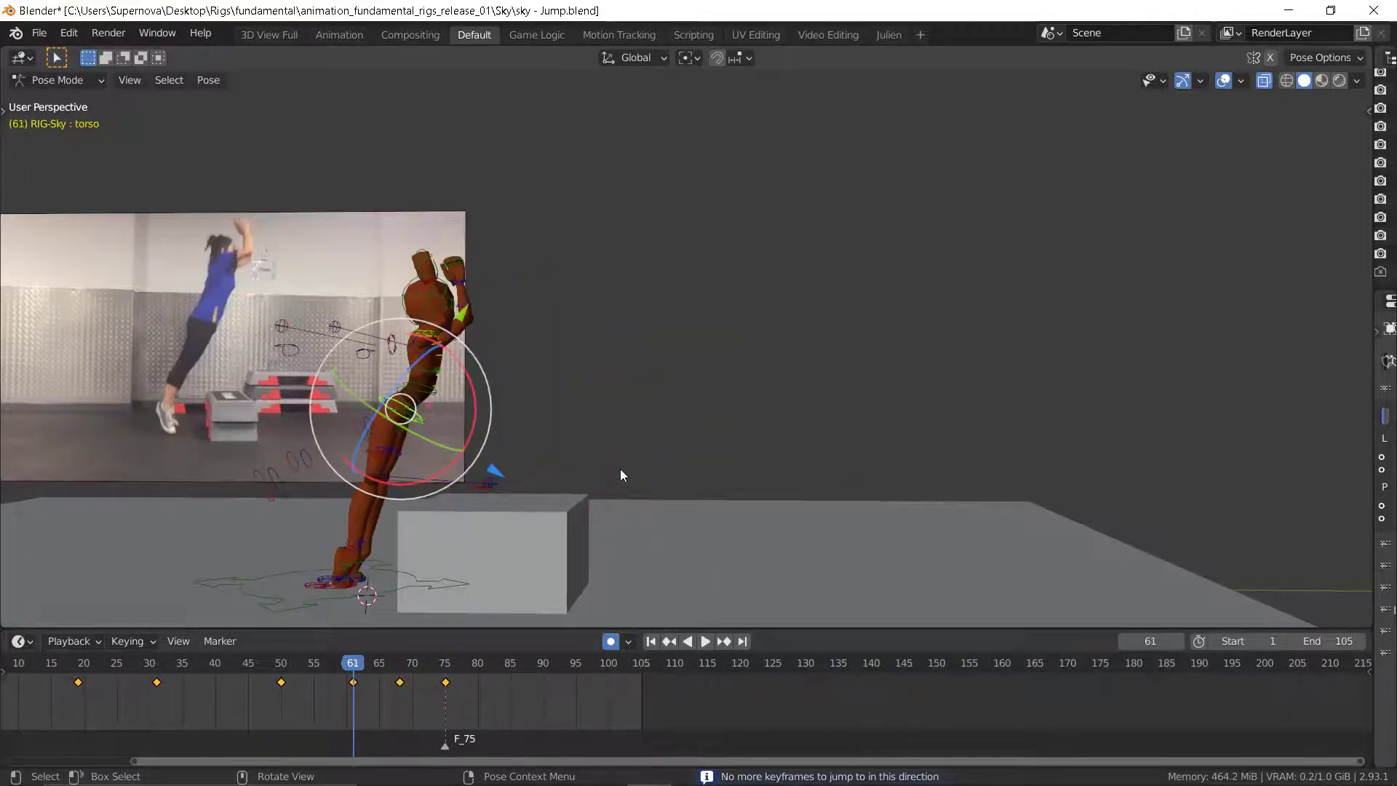
- Rotate the right foot IK control at frame 68 and move it backward, behind the left foot
{"action": "key", "text": "Up"}
{"action": "scroll", "coordinate": [573, 470], "scroll_direction": "up", "scroll_amount": 3}
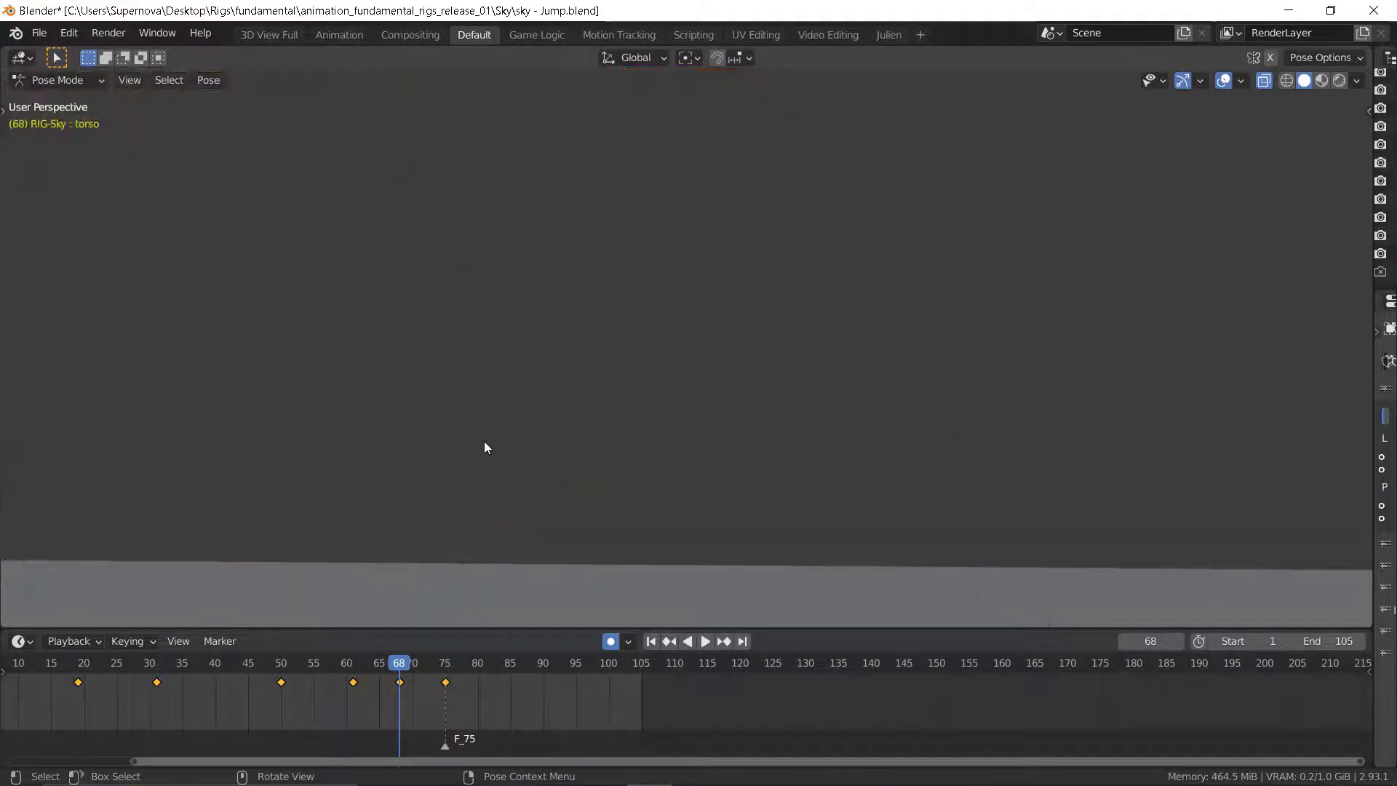
{"action": "left_click", "coordinate": [456, 410]}
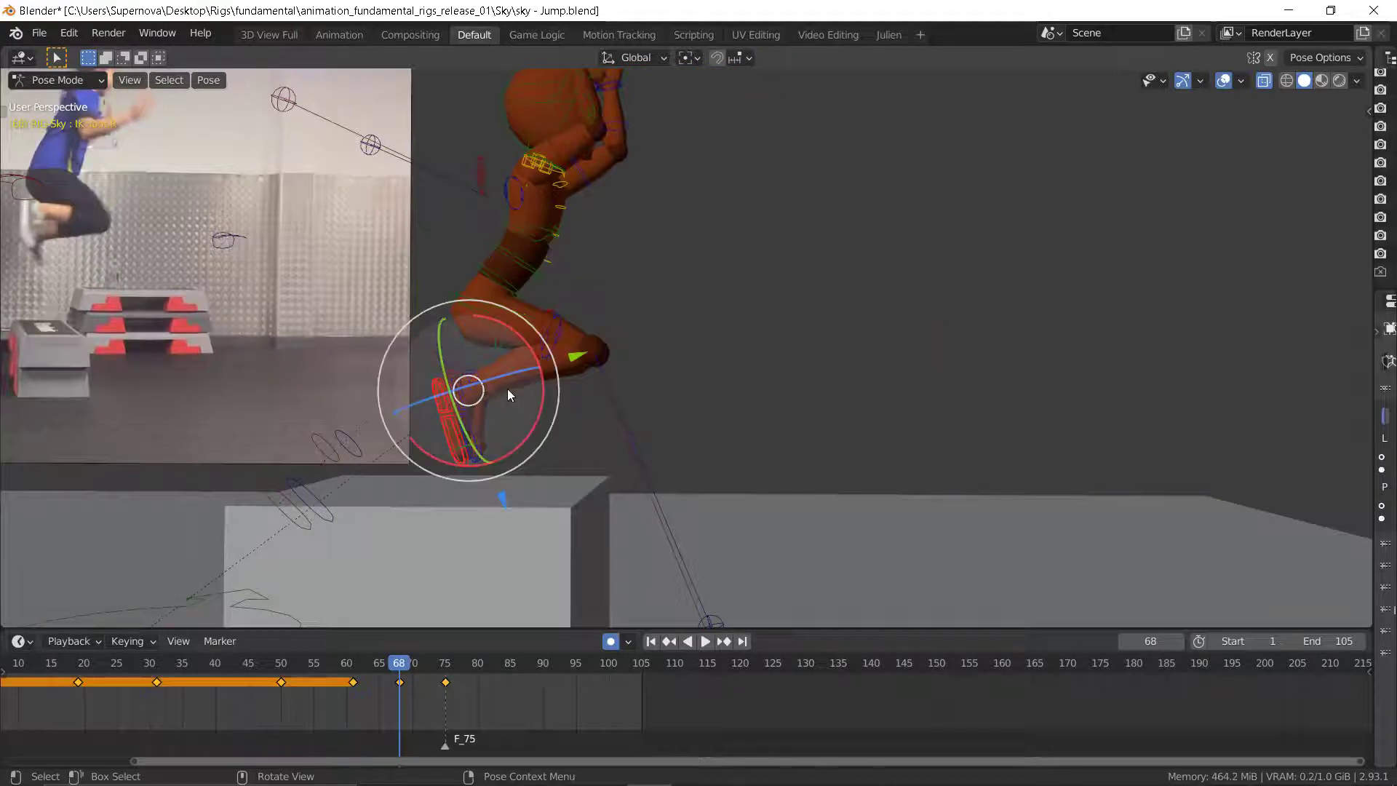
{"action": "key", "text": "alt+z"}
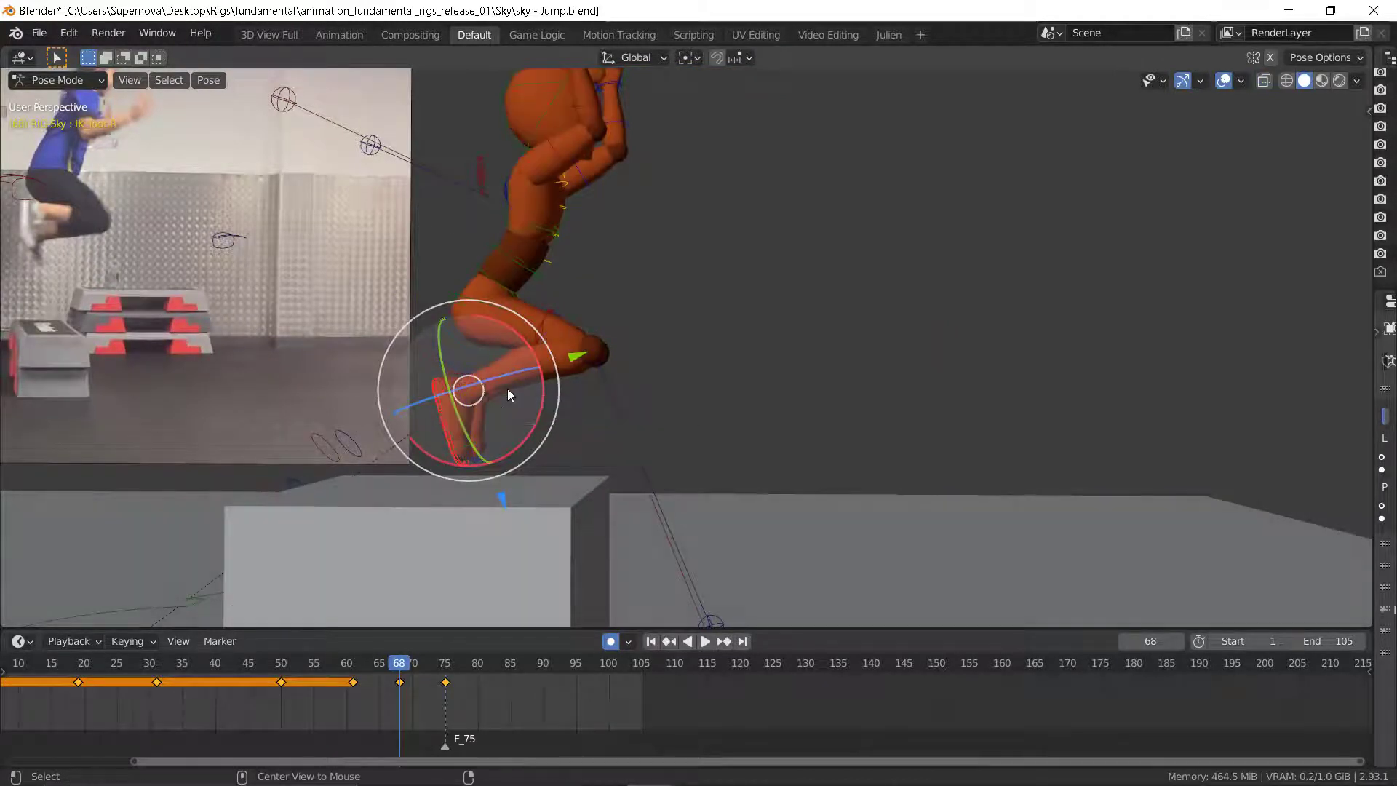
{"action": "middle_click_drag", "start_coordinate": [468, 373], "coordinate": [491, 399]}
{"action": "key", "text": "r"}
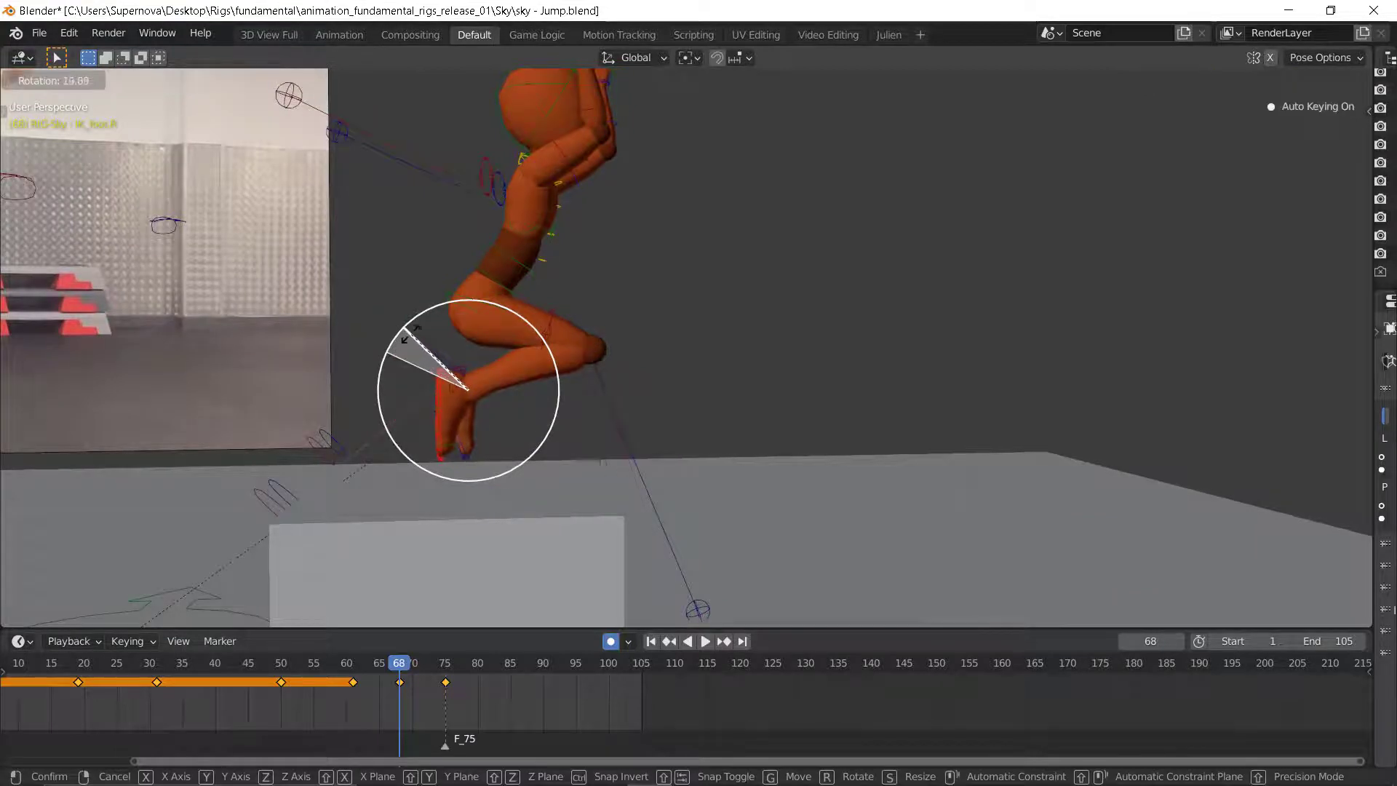
{"action": "left_click", "coordinate": [399, 364]}
{"action": "key", "text": "g"}
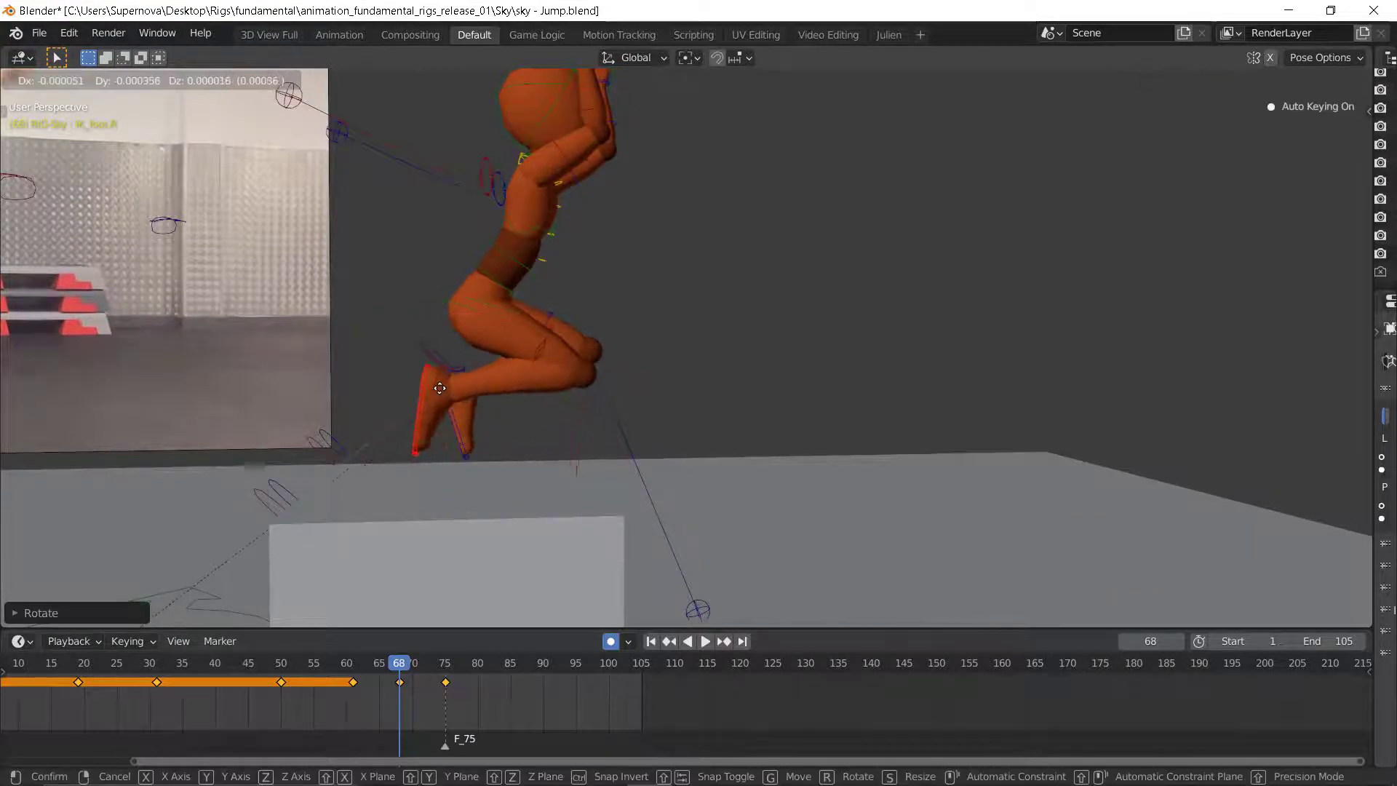
{"action": "left_click", "coordinate": [443, 440]}
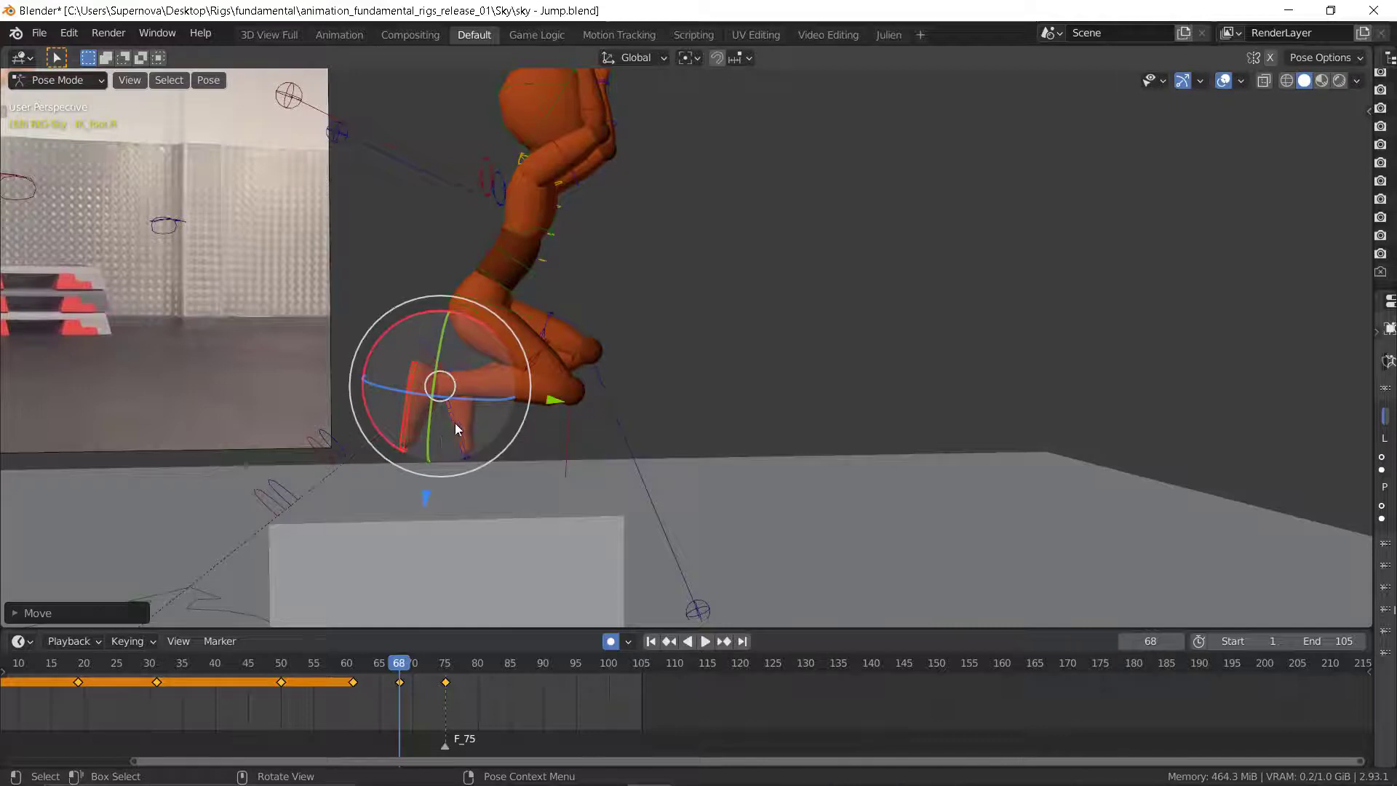
- Rotate and reposition the left foot IK control at frame 68 so the airborne feet are staggered
{"action": "left_click", "coordinate": [480, 404]}
{"action": "key", "text": "r"}
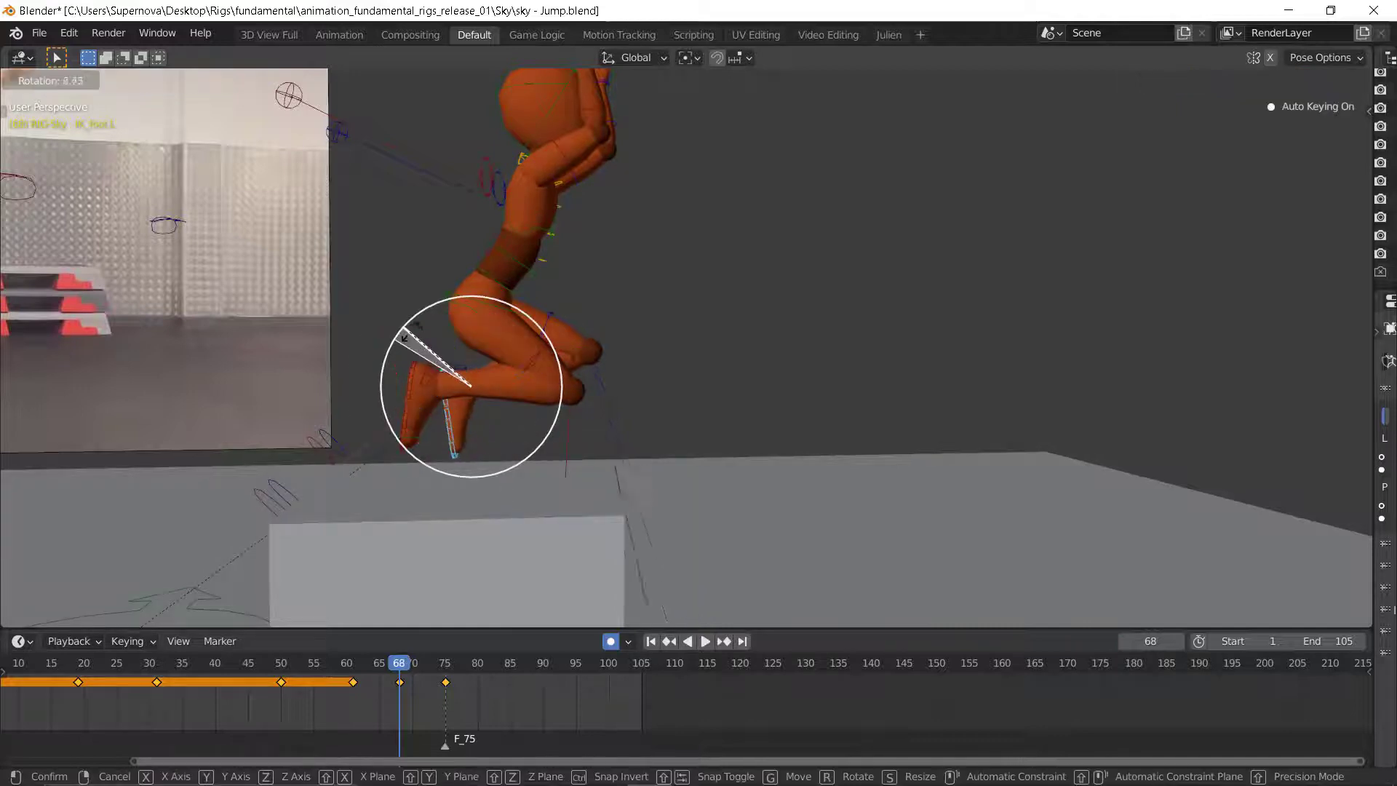
{"action": "left_click_drag", "start_coordinate": [411, 332], "coordinate": [414, 329]}
{"action": "left_click_drag", "start_coordinate": [474, 387], "coordinate": [511, 387]}
{"action": "middle_click_drag", "start_coordinate": [620, 386], "coordinate": [540, 384]}
{"action": "scroll", "coordinate": [538, 385], "scroll_direction": "down", "scroll_amount": 5}
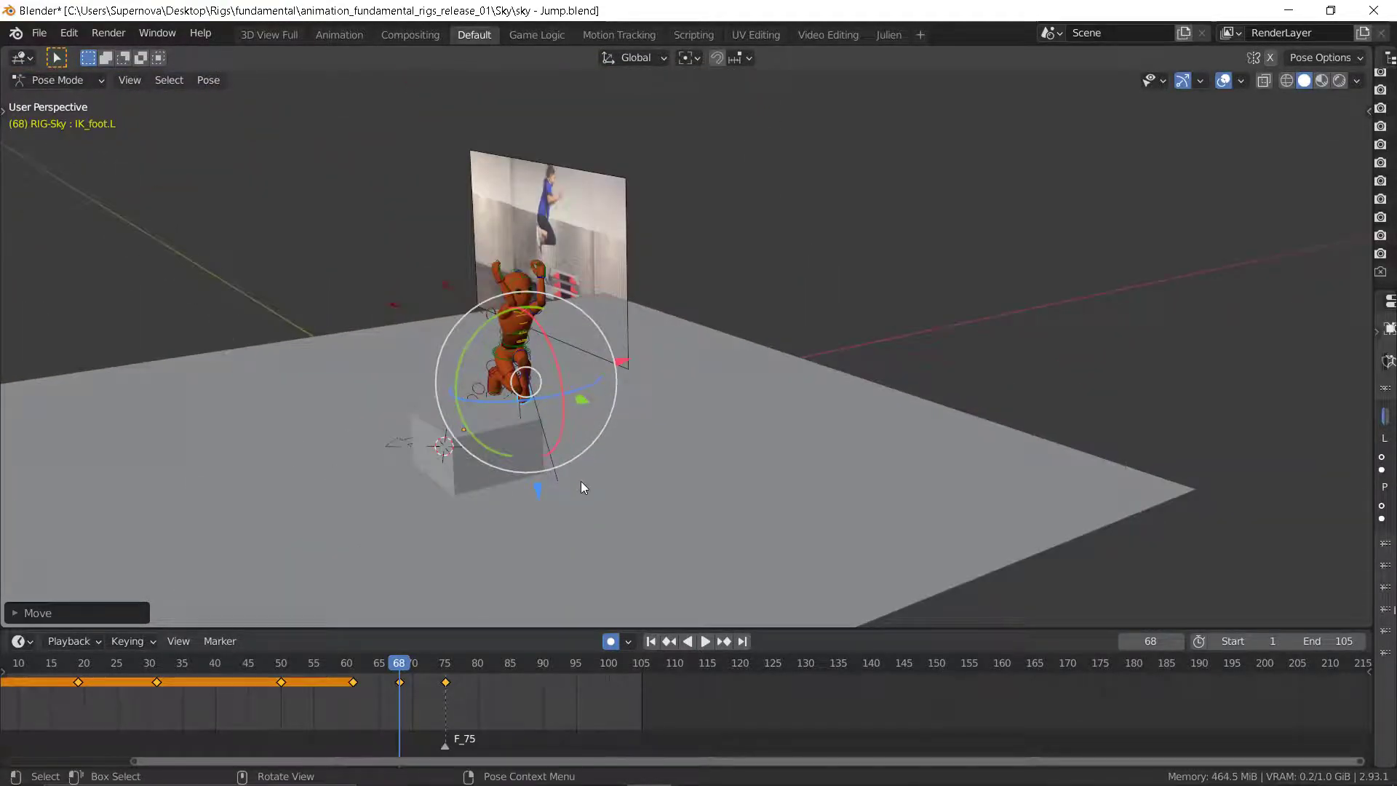
- Nudge the left knee pole control at frame 68 to adjust the direction of the left knee
{"action": "key", "text": "alt+z"}
{"action": "left_click", "coordinate": [561, 492]}
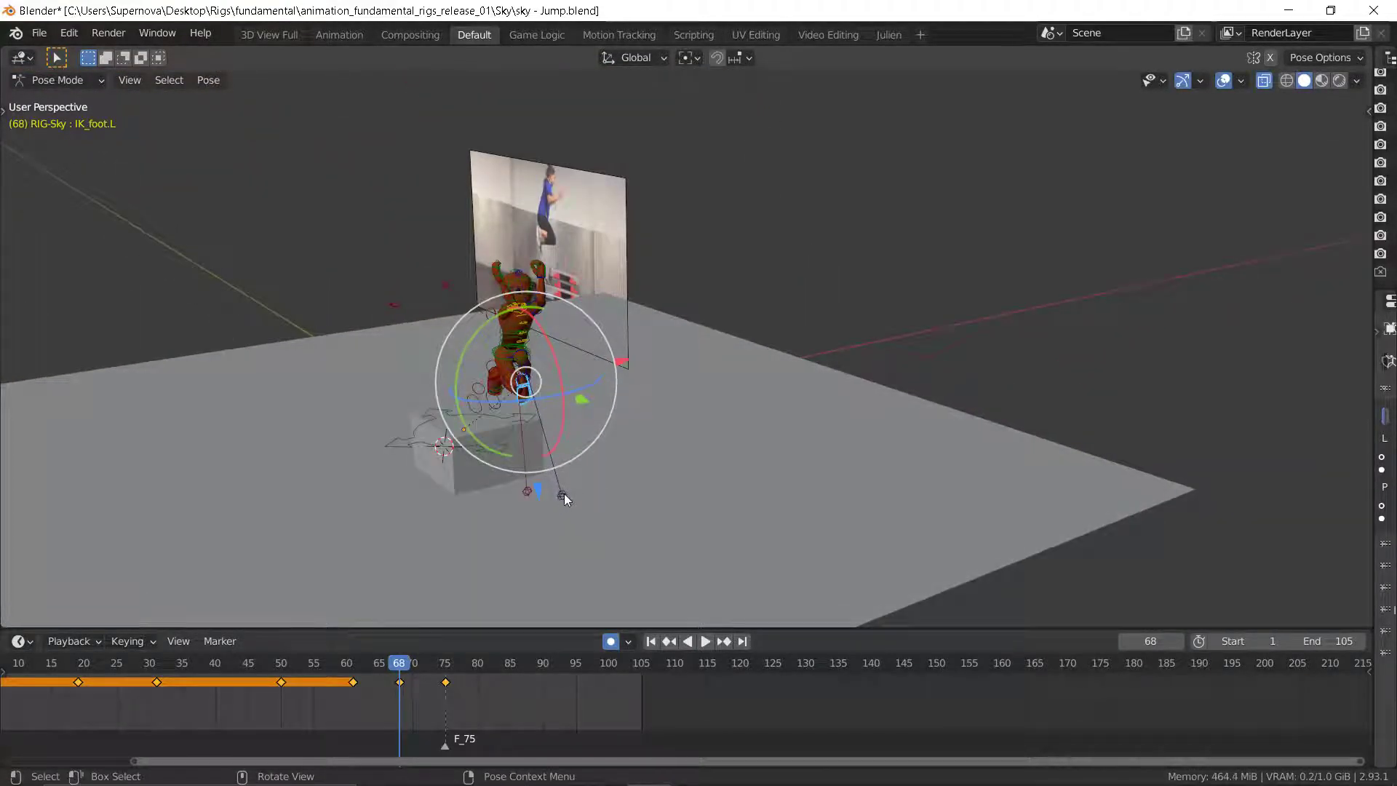
{"action": "scroll", "coordinate": [574, 499], "scroll_direction": "up", "scroll_amount": 5}
{"action": "left_click", "coordinate": [541, 483]}
{"action": "middle_click_drag", "start_coordinate": [543, 485], "coordinate": [571, 462]}
{"action": "key", "text": "g"}
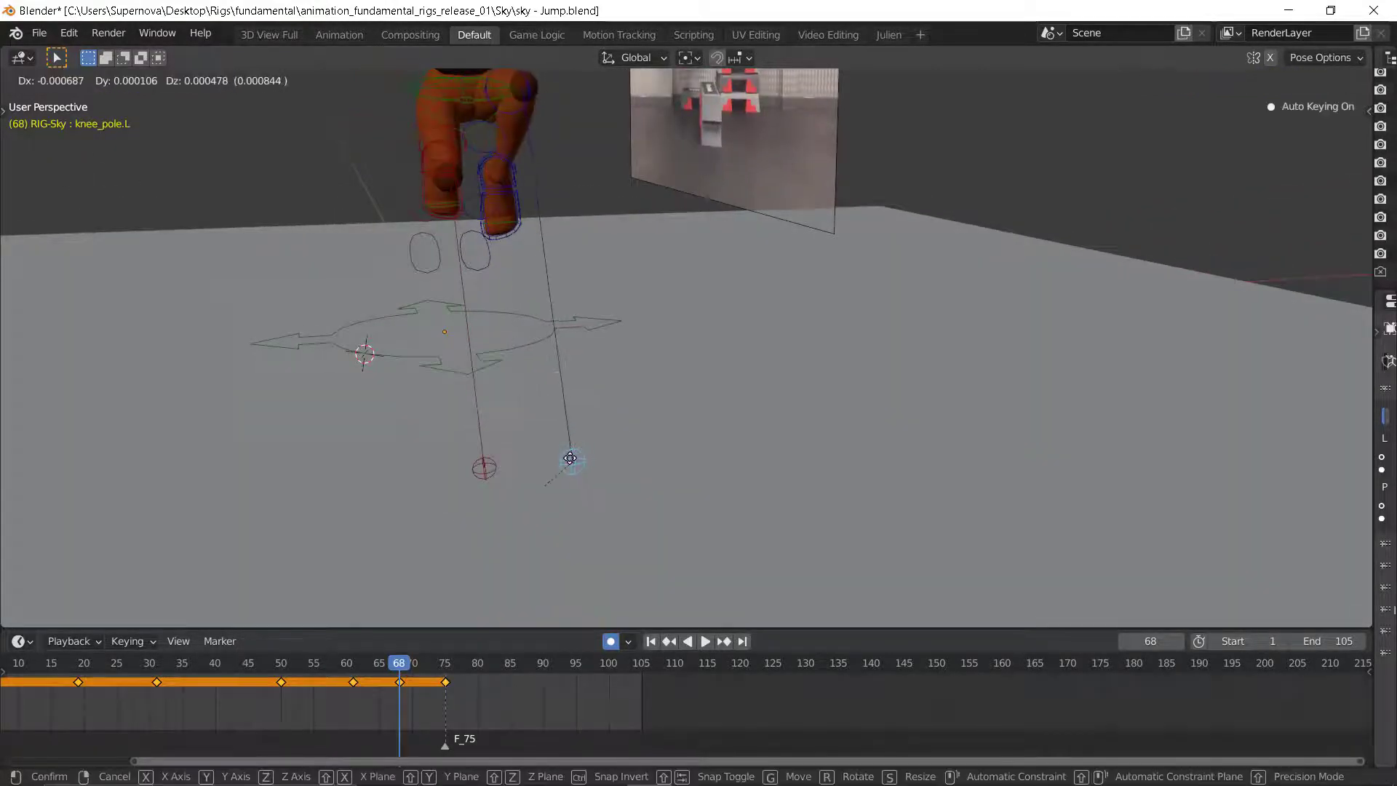
{"action": "left_click", "coordinate": [571, 458]}
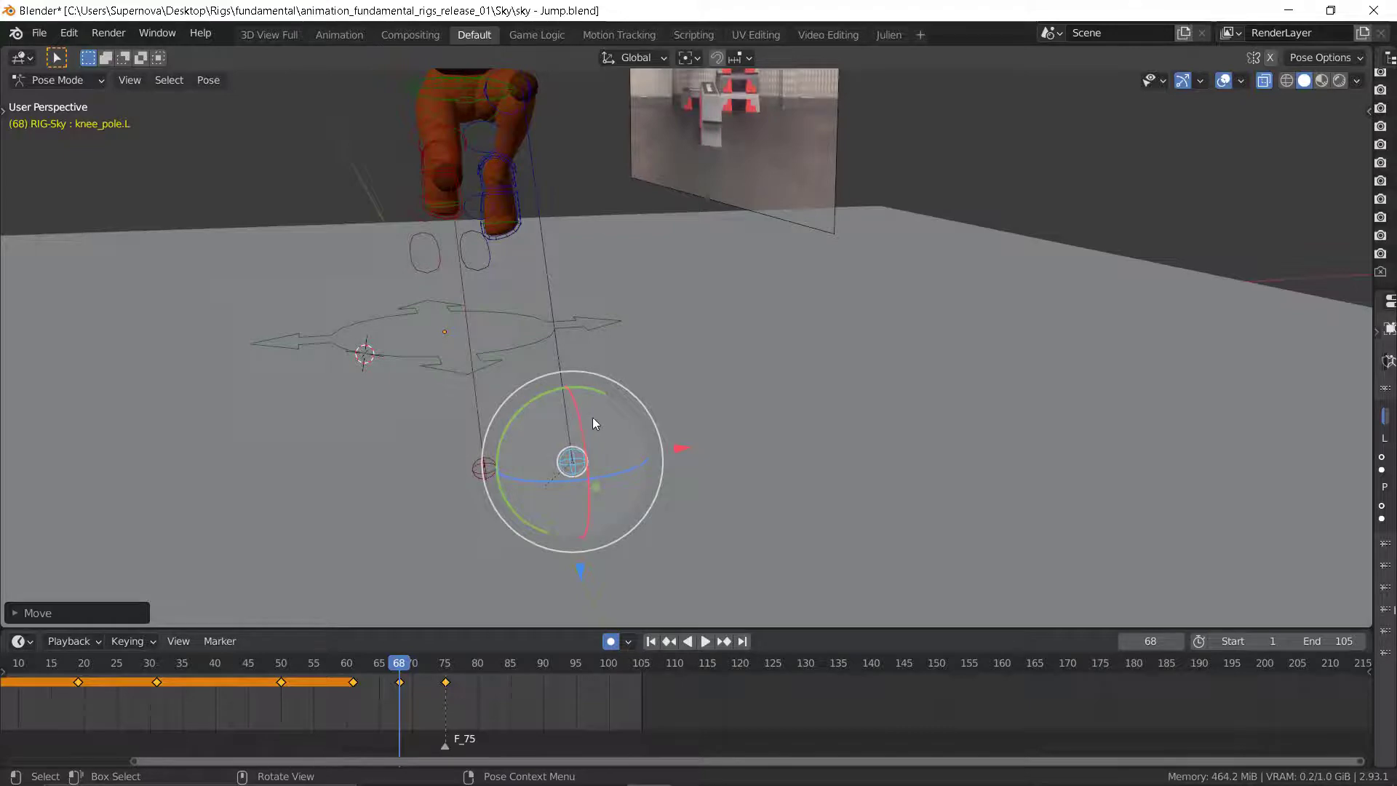
- Review the adjusted airborne pose from the side and play the animation to check it up to frame 75
{"action": "middle_click_drag", "start_coordinate": [599, 421], "coordinate": [492, 425]}
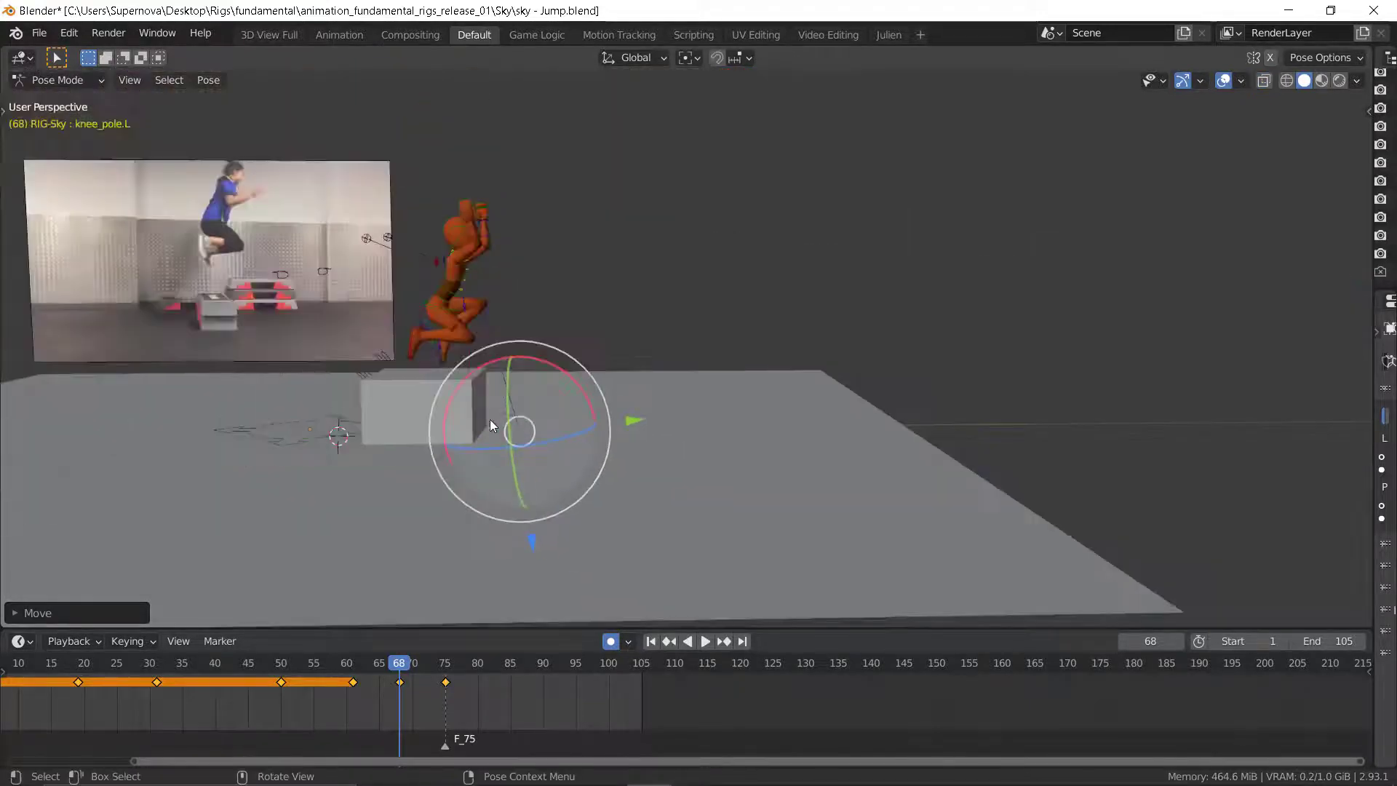
{"action": "scroll", "coordinate": [470, 388], "scroll_direction": "up", "scroll_amount": 2}
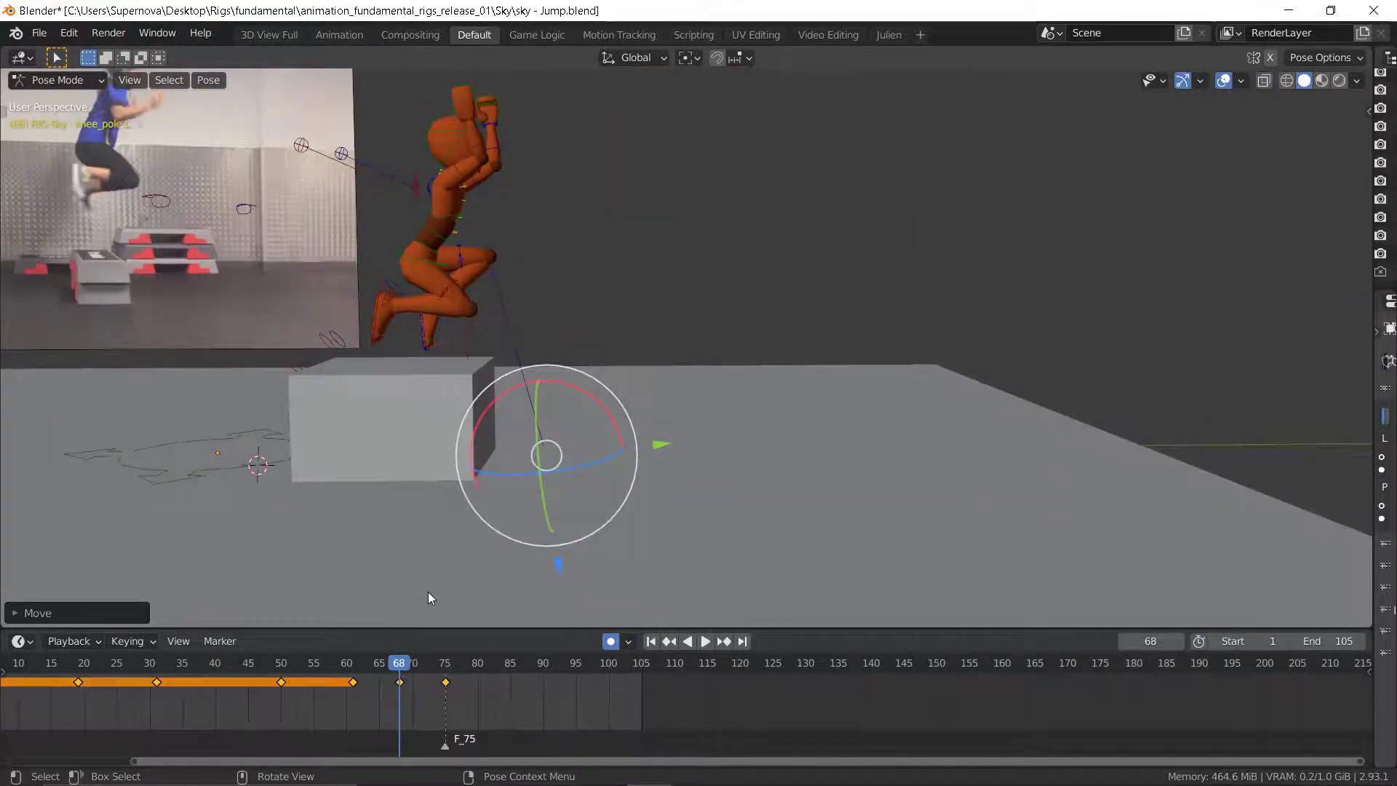
{"action": "key", "text": "space"}
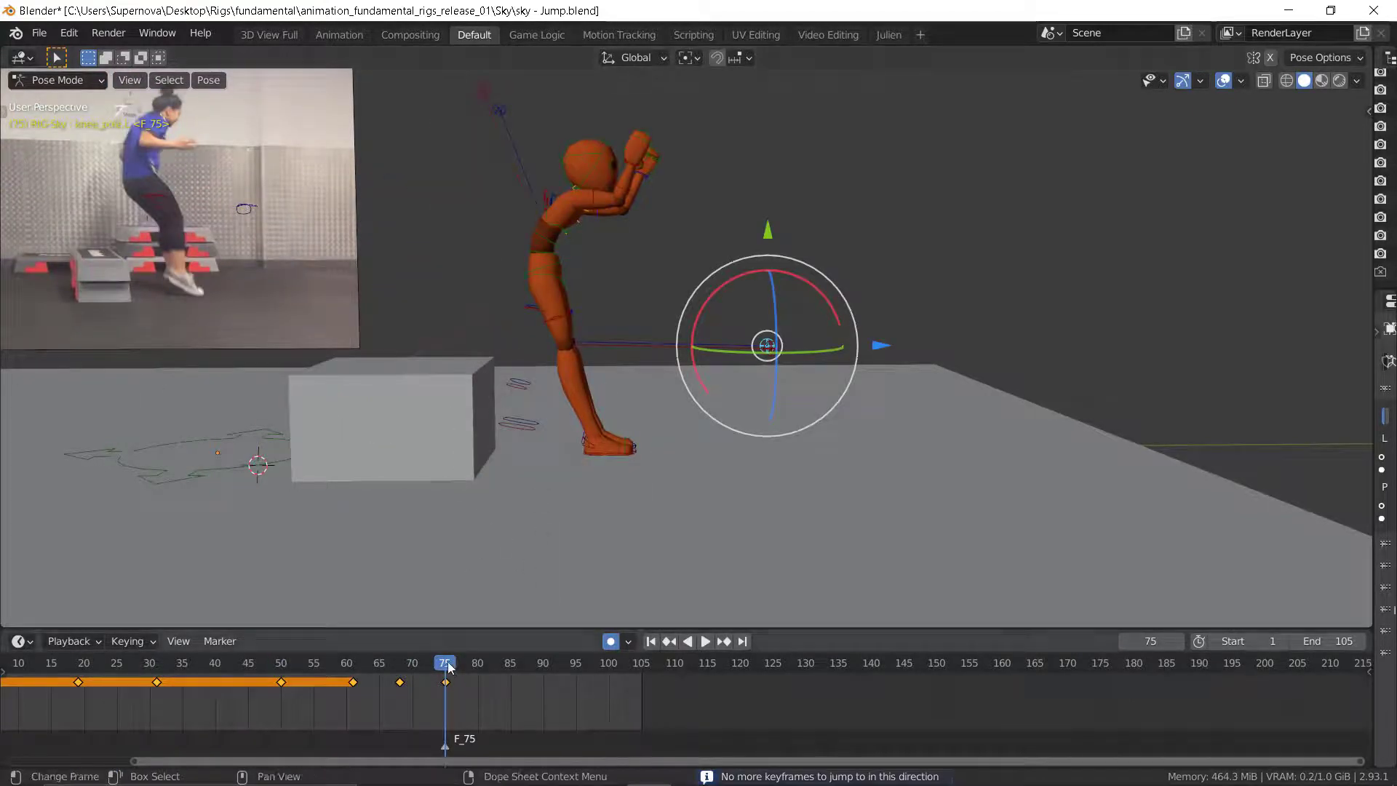
{"action": "key", "text": "space"}
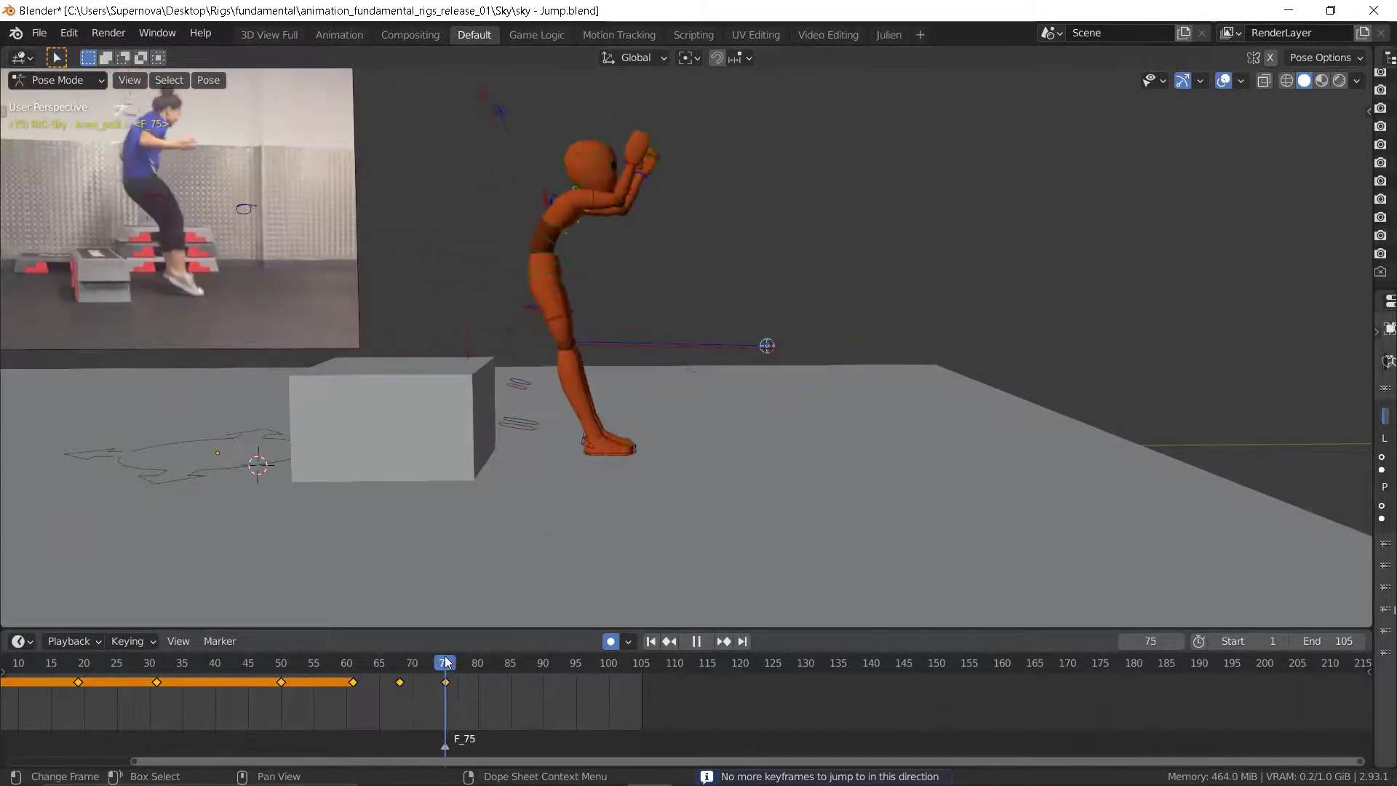
- Go to frame 87, where the reference jumper crouches on landing, and key location, rotation and scale on all rig controls
{"action": "left_click_drag", "start_coordinate": [445, 657], "coordinate": [525, 670]}
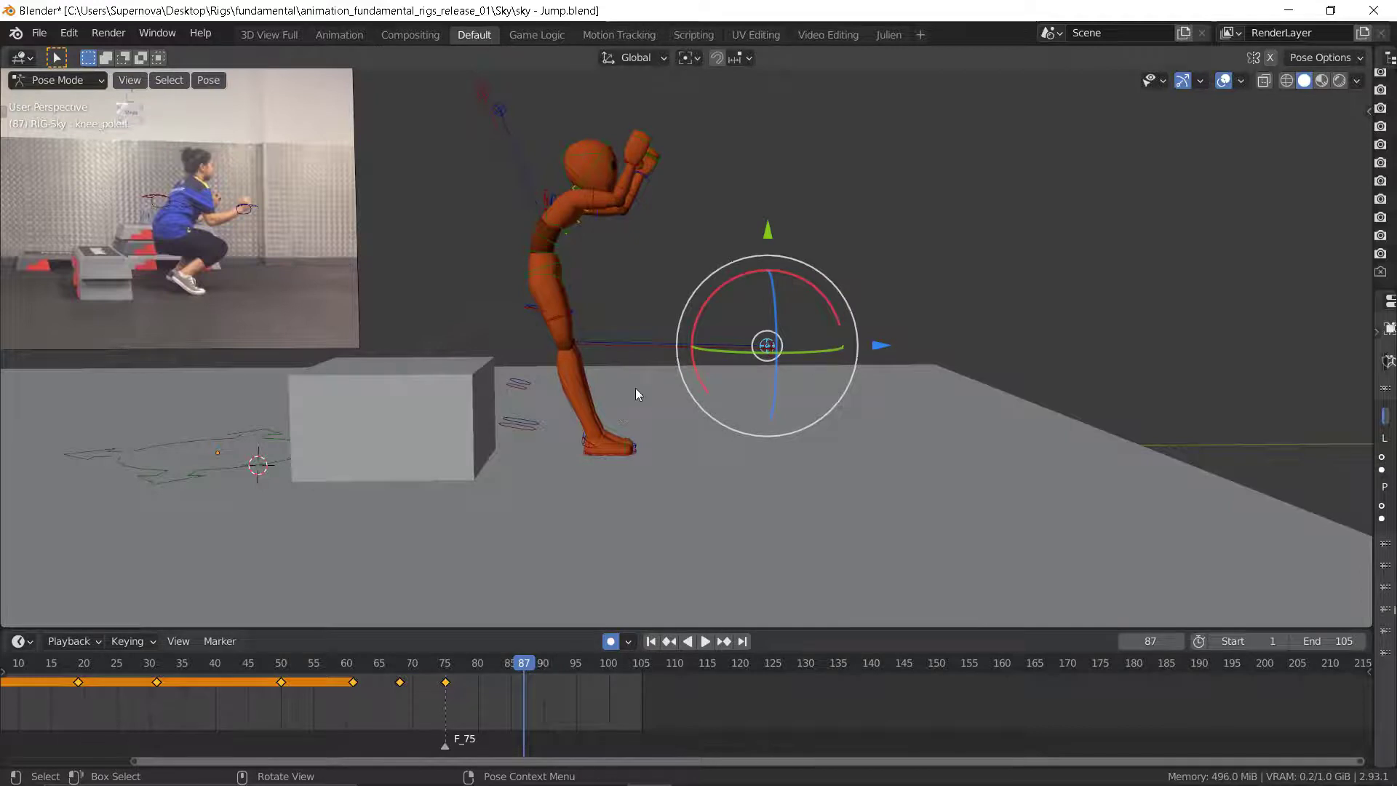
{"action": "scroll", "coordinate": [636, 391], "scroll_direction": "down", "scroll_amount": 3}
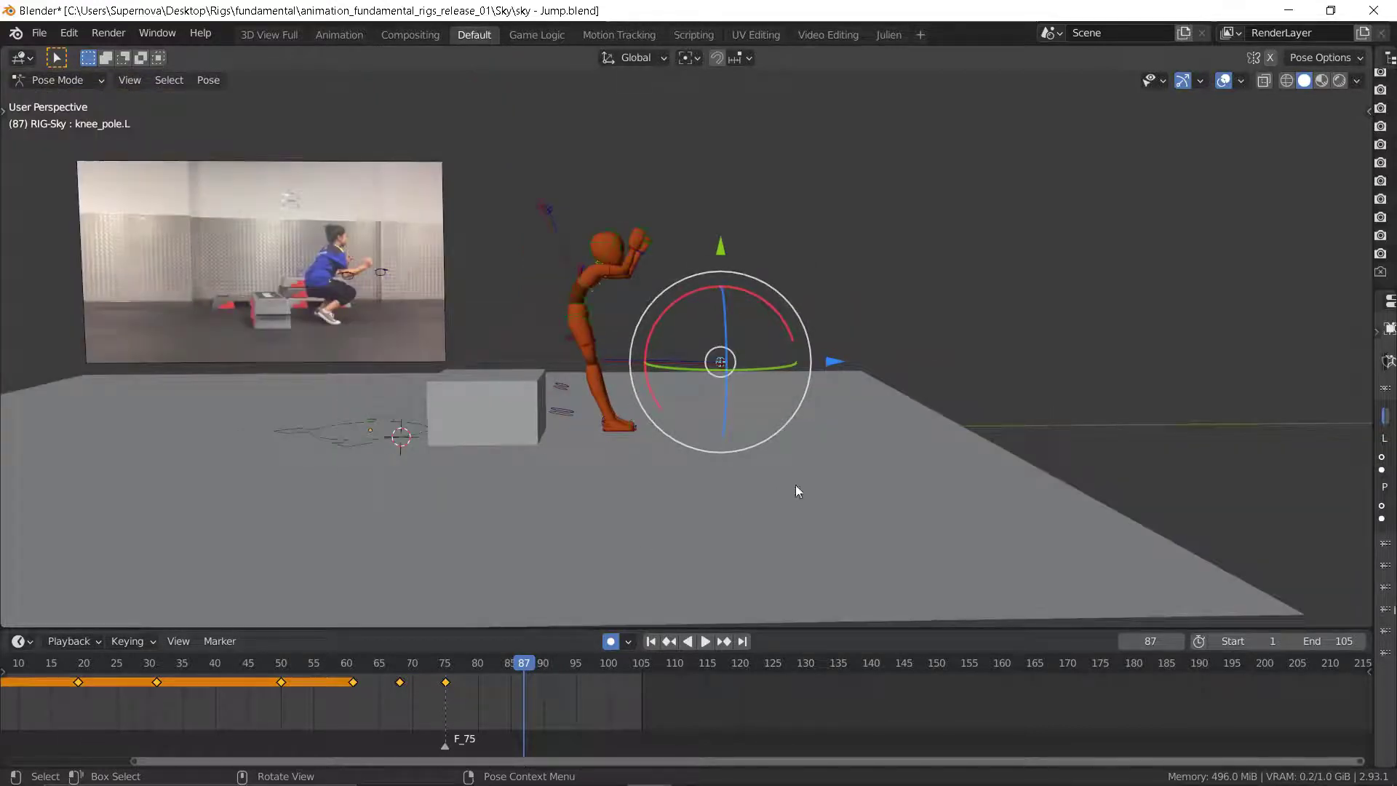
{"action": "key", "text": "a"}
{"action": "key", "text": "i"}
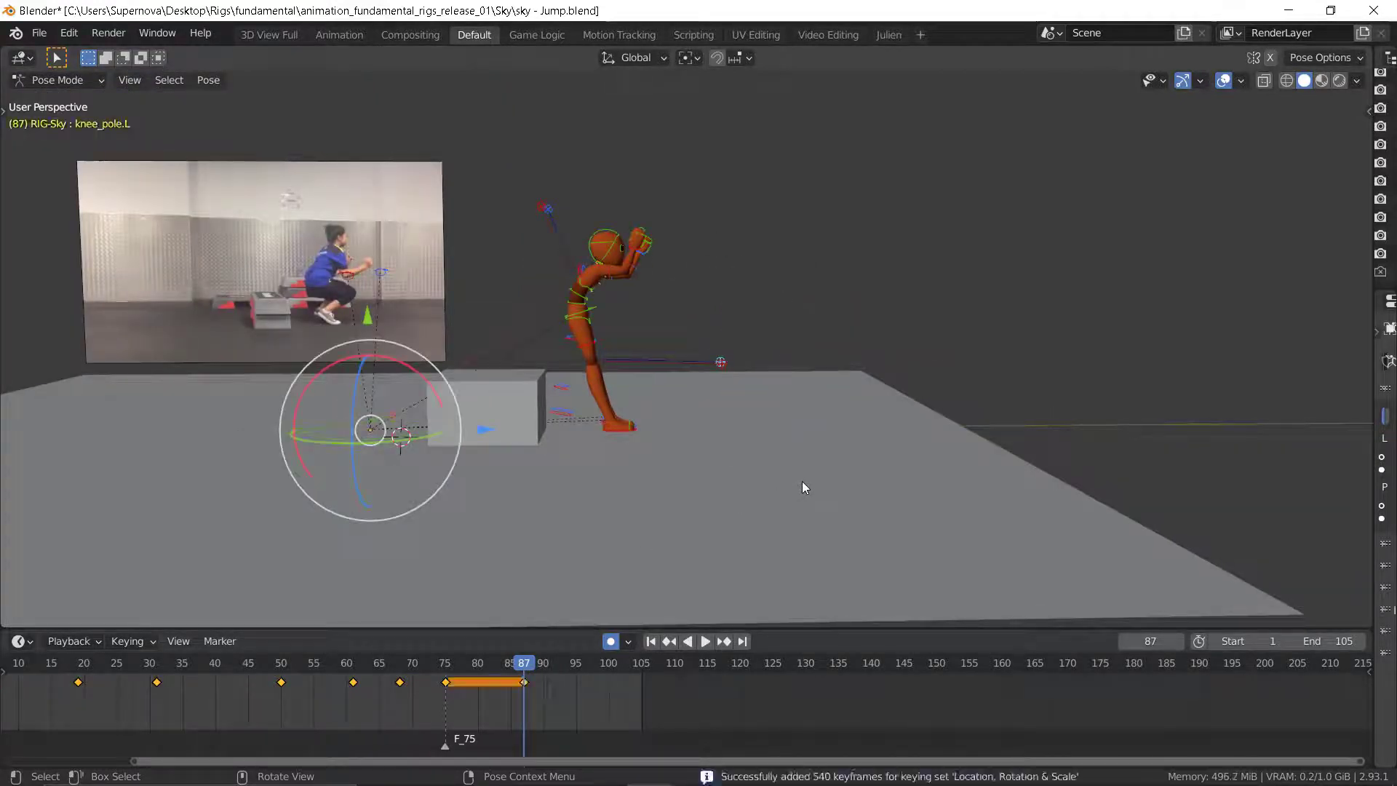
- Play back to the pre-jump crouch at frame 50 and copy its keyframes to frame 87
{"action": "left_click_drag", "start_coordinate": [521, 667], "coordinate": [71, 673]}
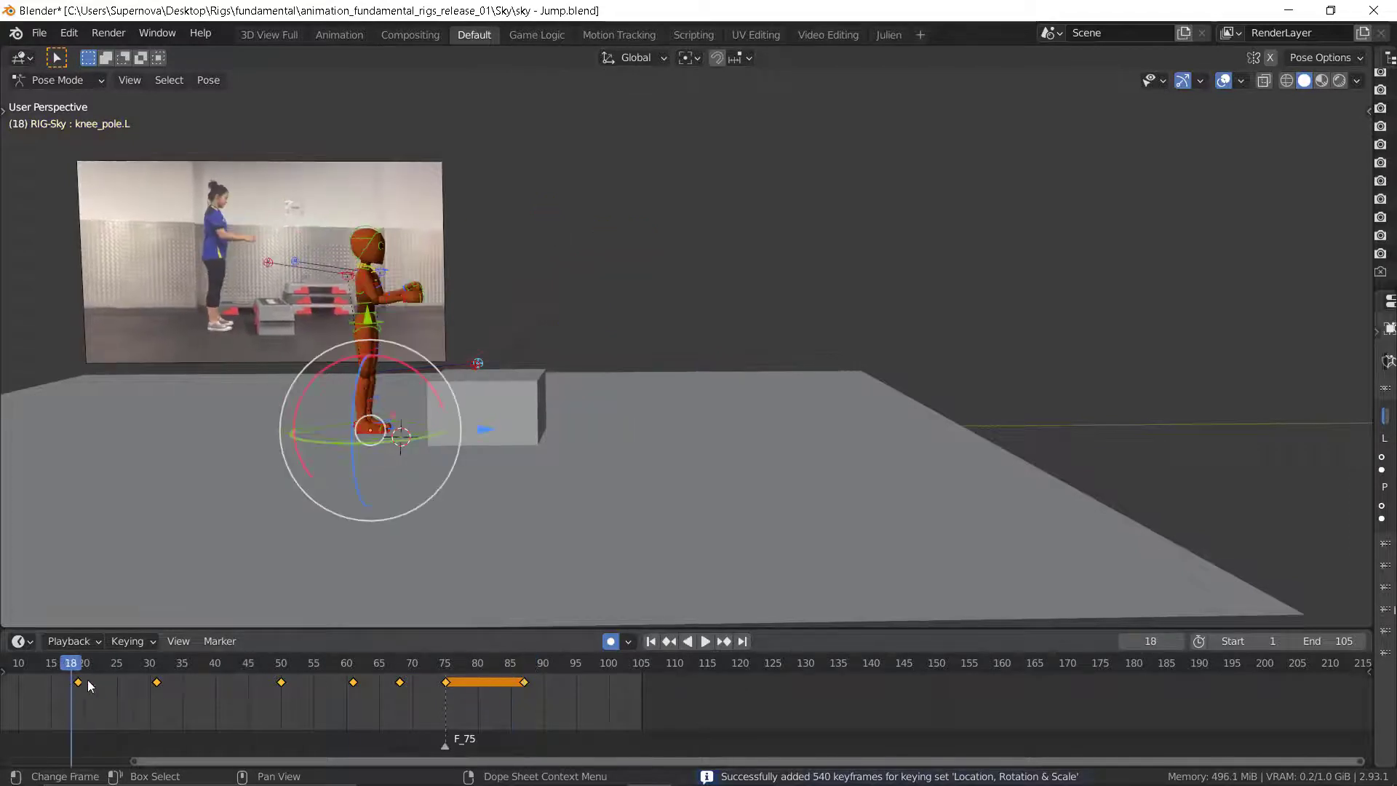
{"action": "middle_click_drag", "start_coordinate": [189, 703], "coordinate": [150, 679]}
{"action": "key", "text": "space"}
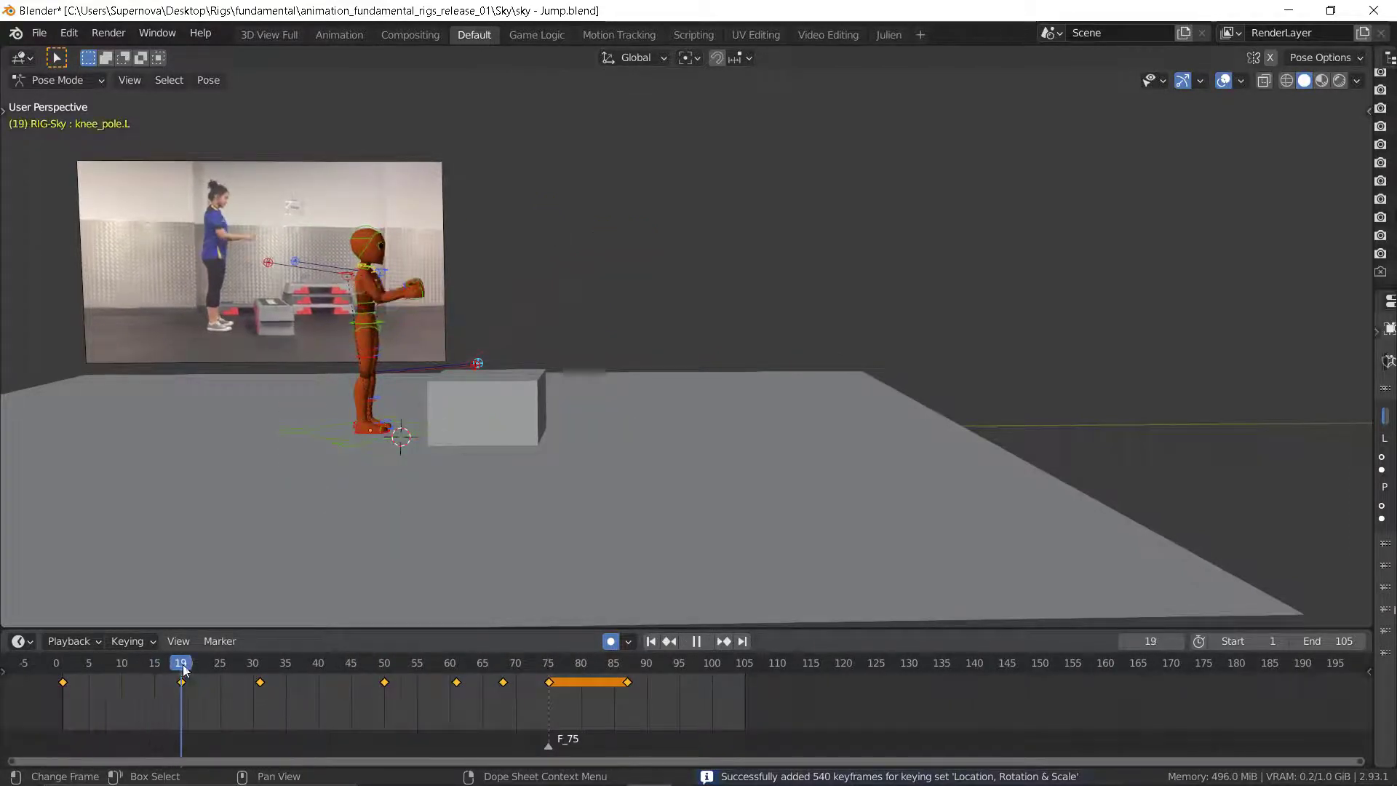
{"action": "left_click_drag", "start_coordinate": [266, 682], "coordinate": [386, 682]}
{"action": "key", "text": "space"}
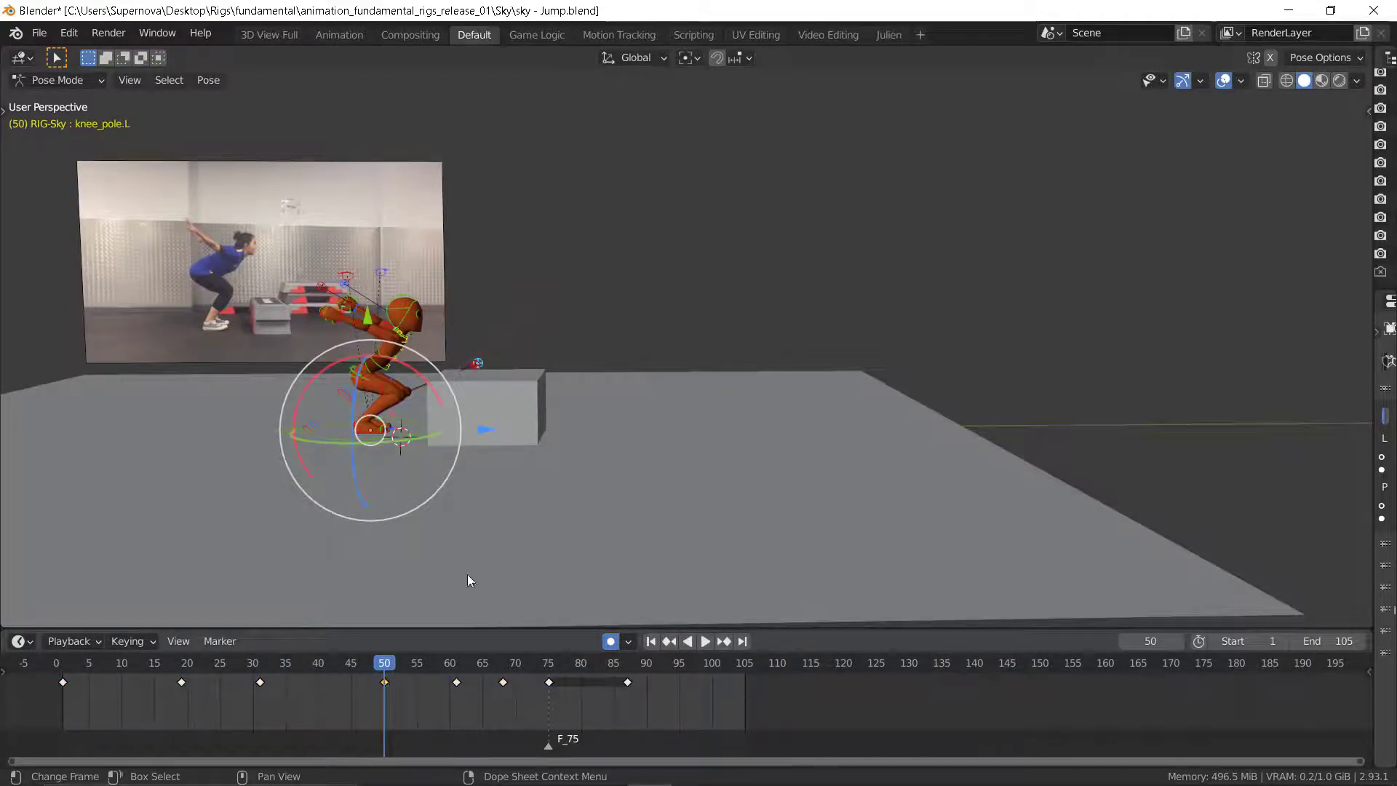
{"action": "key", "text": "i"}
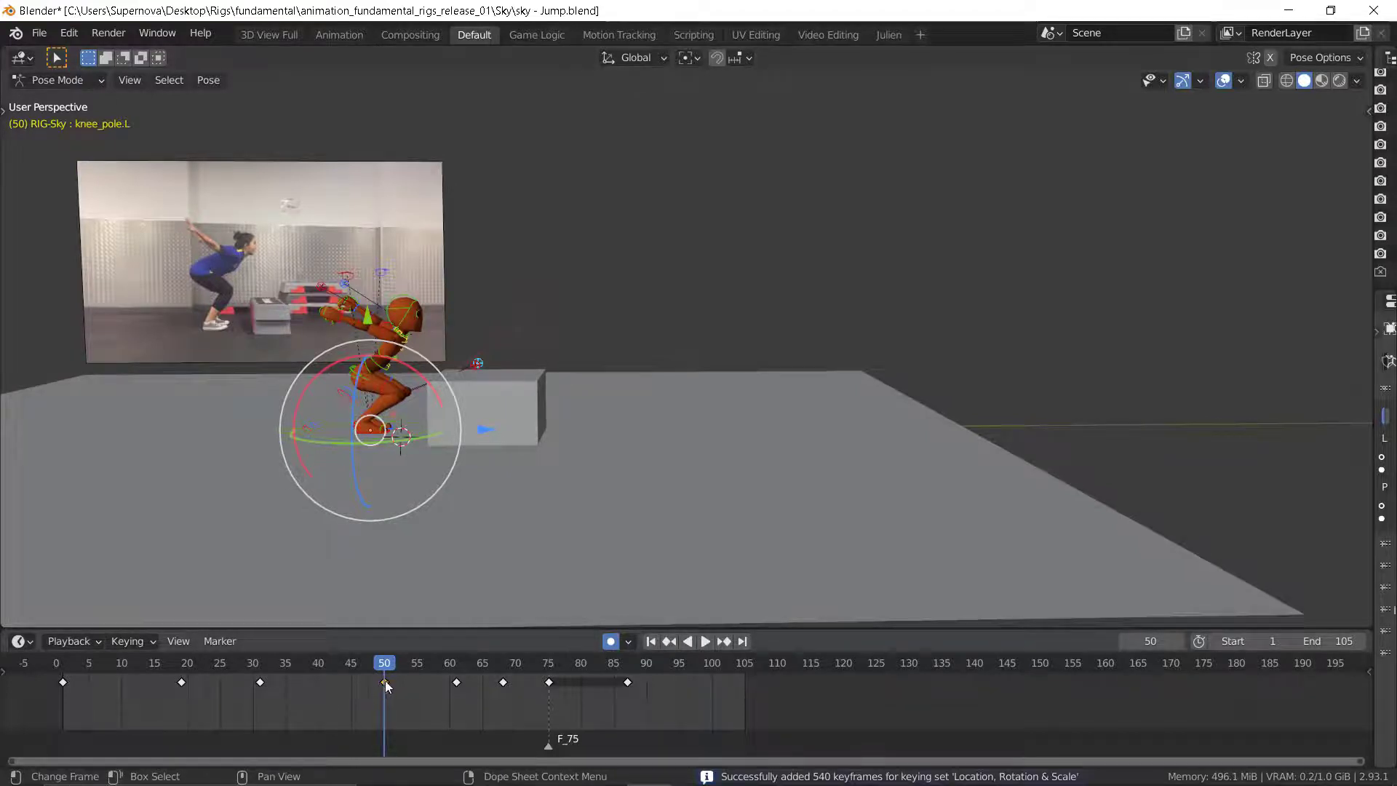
{"action": "left_click_drag", "start_coordinate": [384, 679], "coordinate": [624, 695]}
{"action": "left_click", "coordinate": [629, 695]}
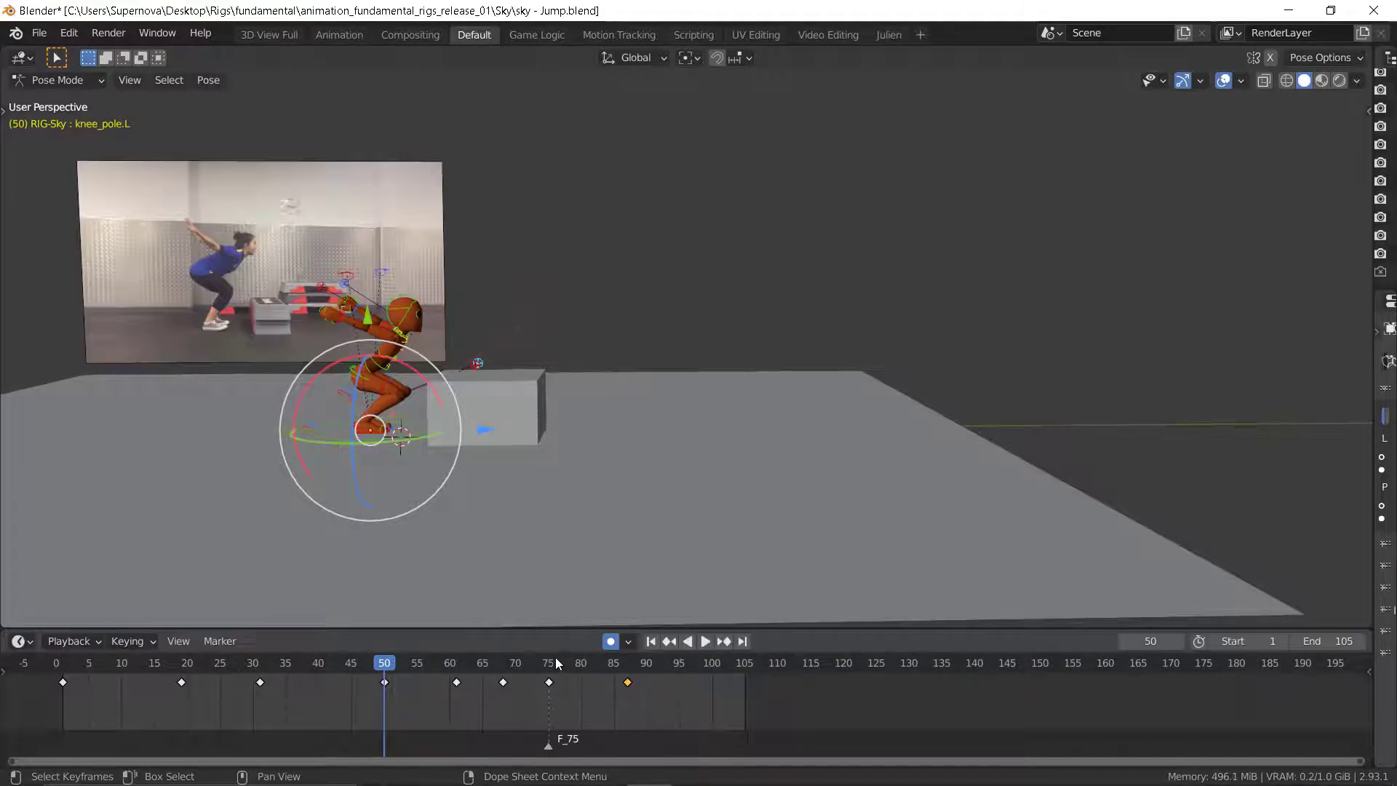
{"action": "left_click_drag", "start_coordinate": [531, 664], "coordinate": [625, 670]}
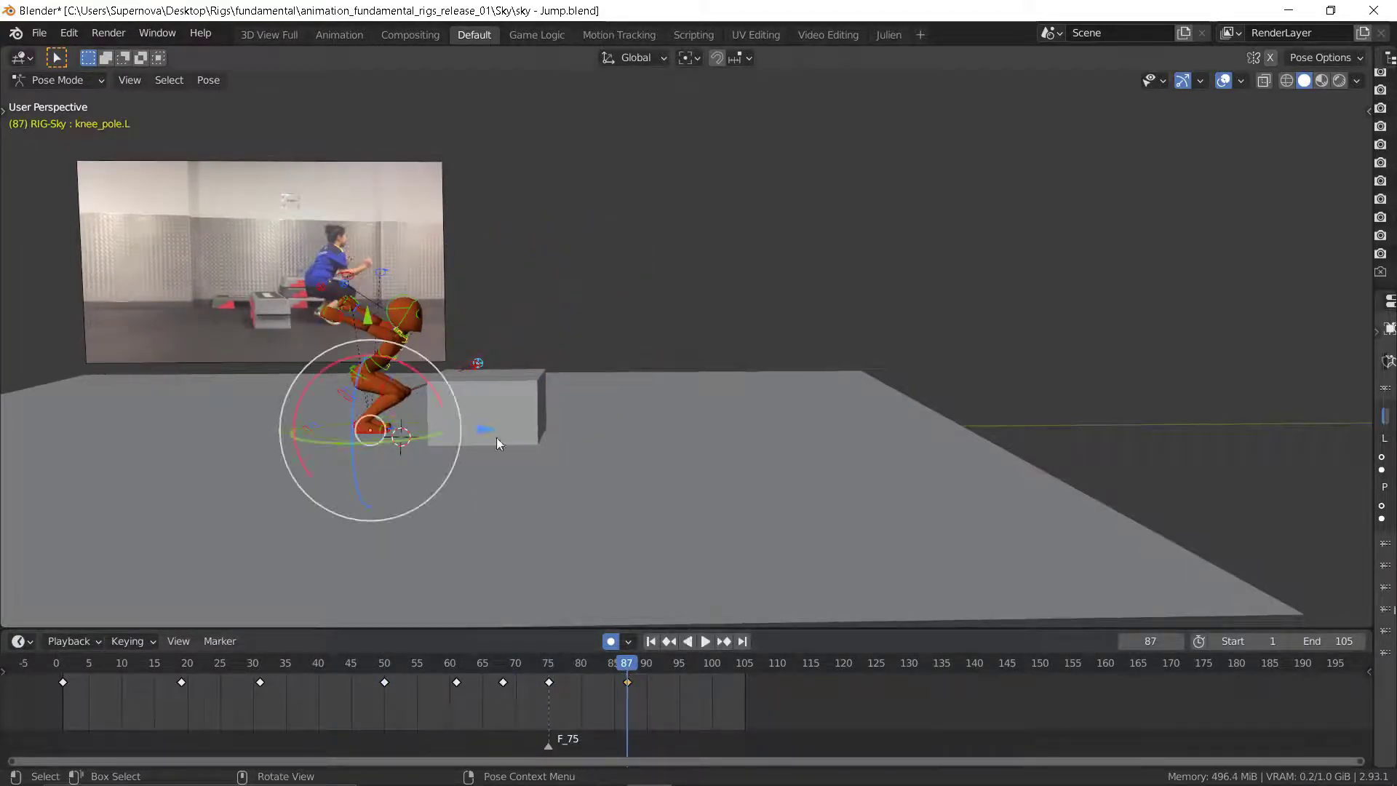
- Move the whole crouching rig forward past the box at frame 87, comparing its position with the landing pose at frame 75
{"action": "key", "text": "g"}
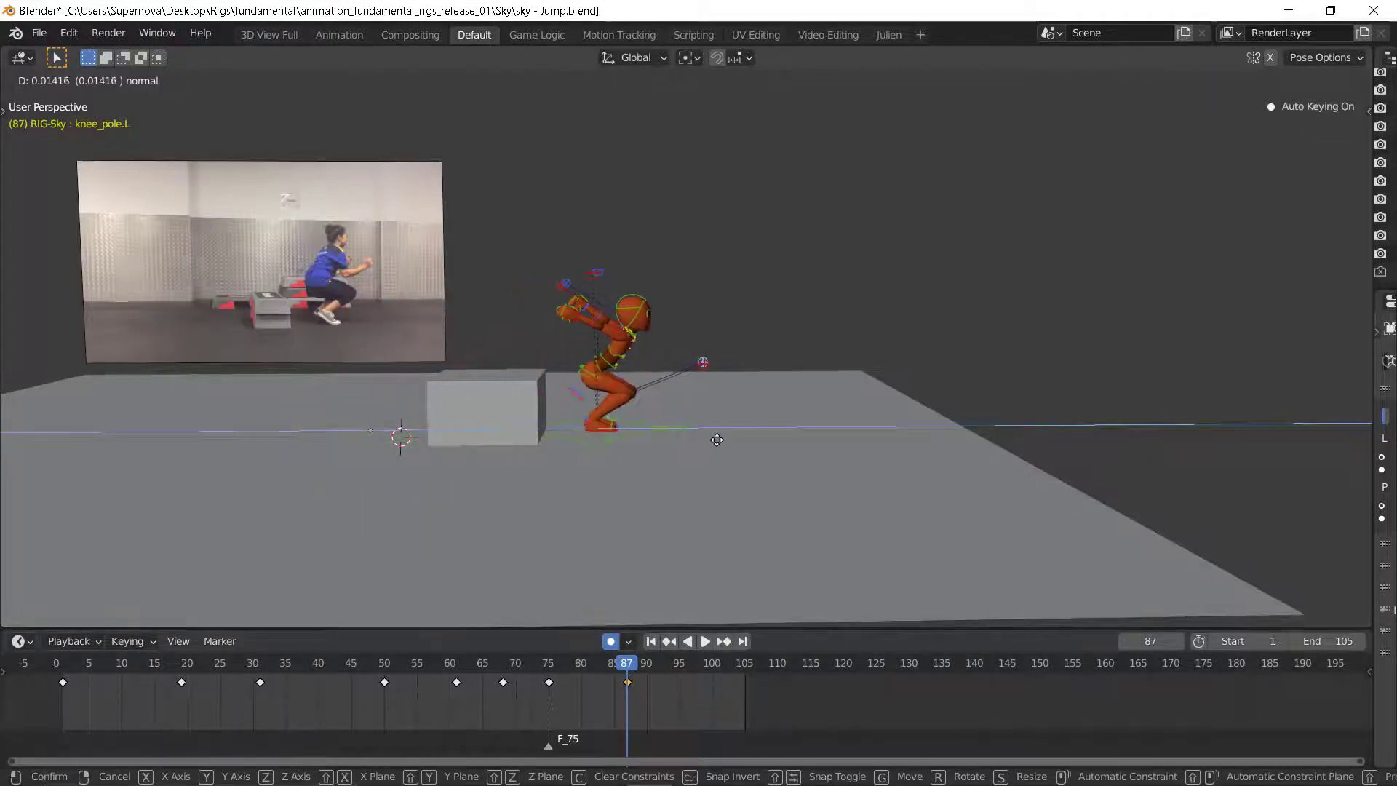
{"action": "left_click_drag", "start_coordinate": [717, 439], "coordinate": [730, 428]}
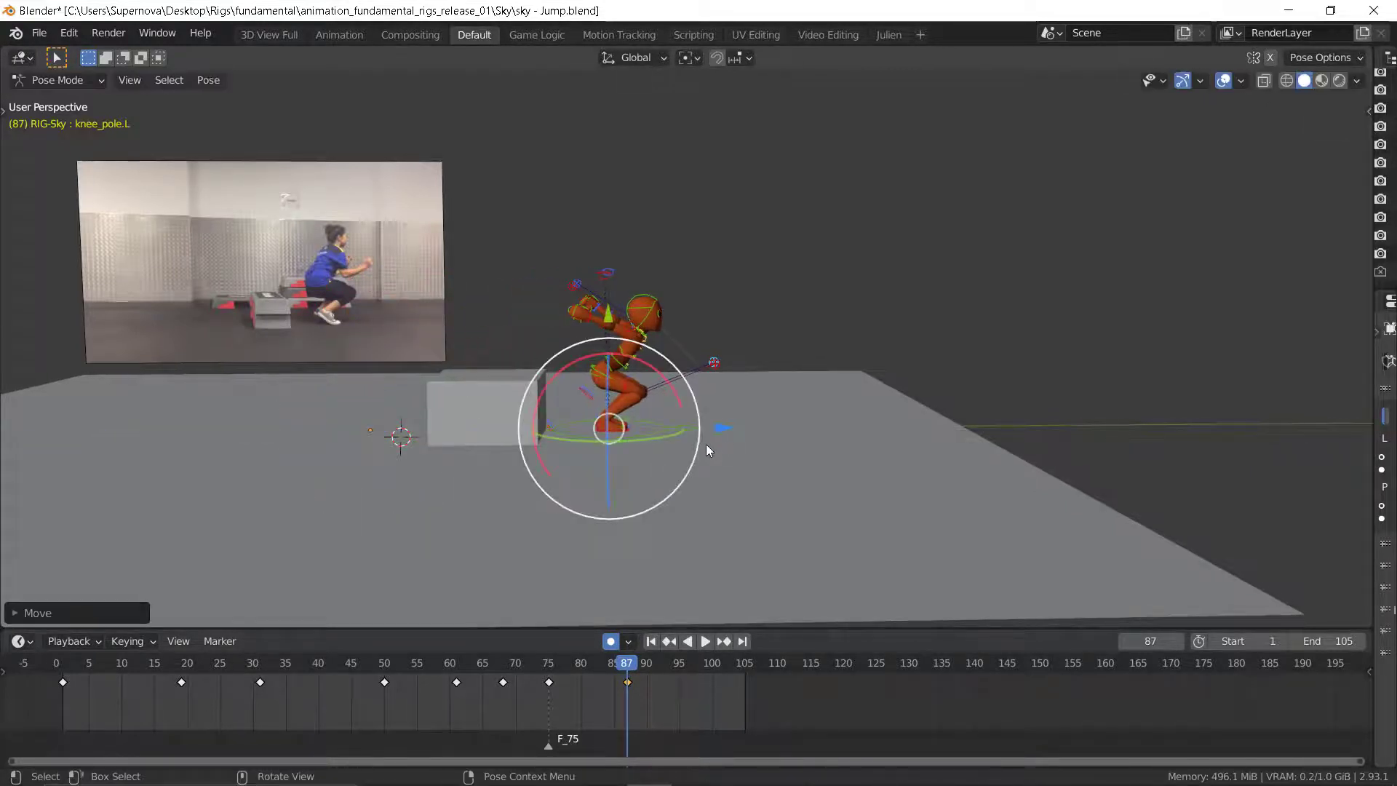
{"action": "key", "text": "Down"}
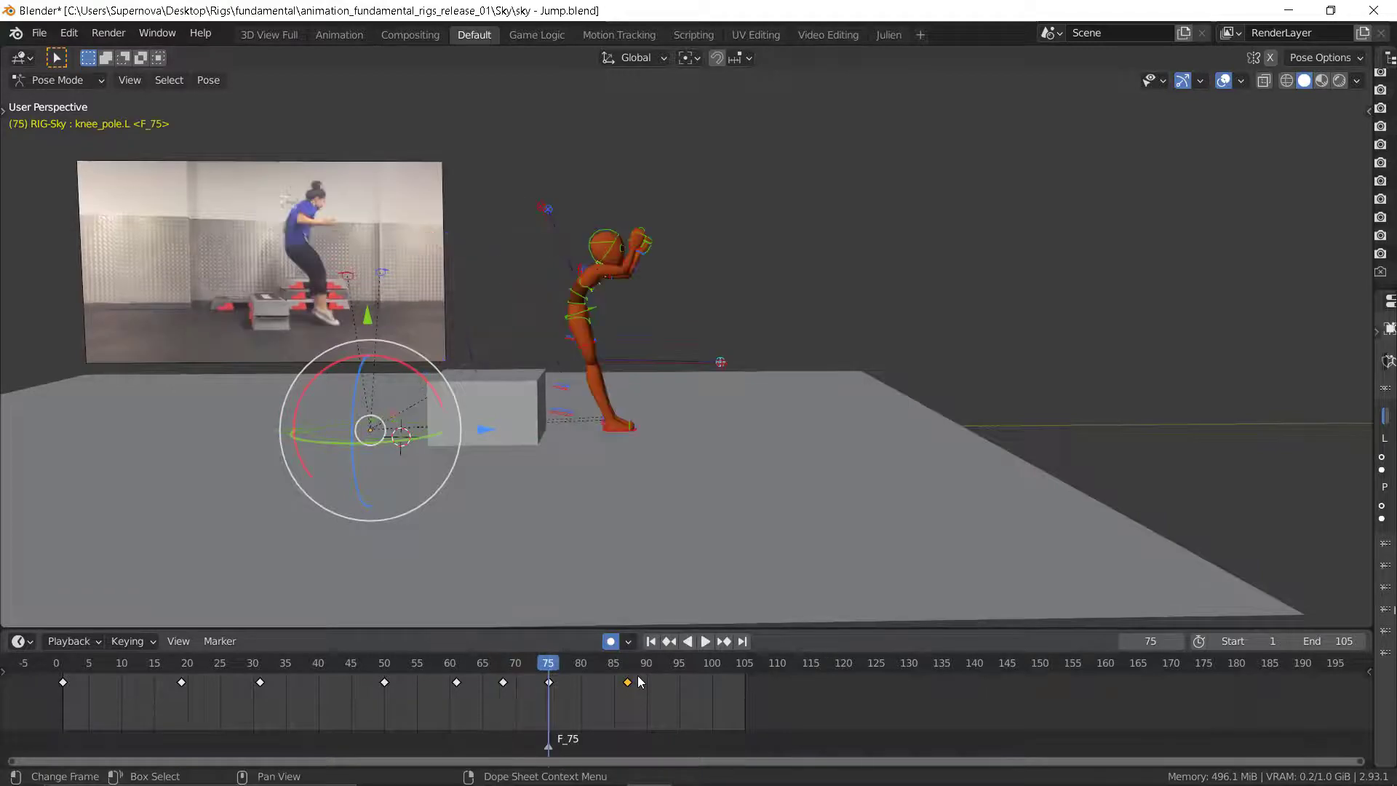
{"action": "key", "text": "Up"}
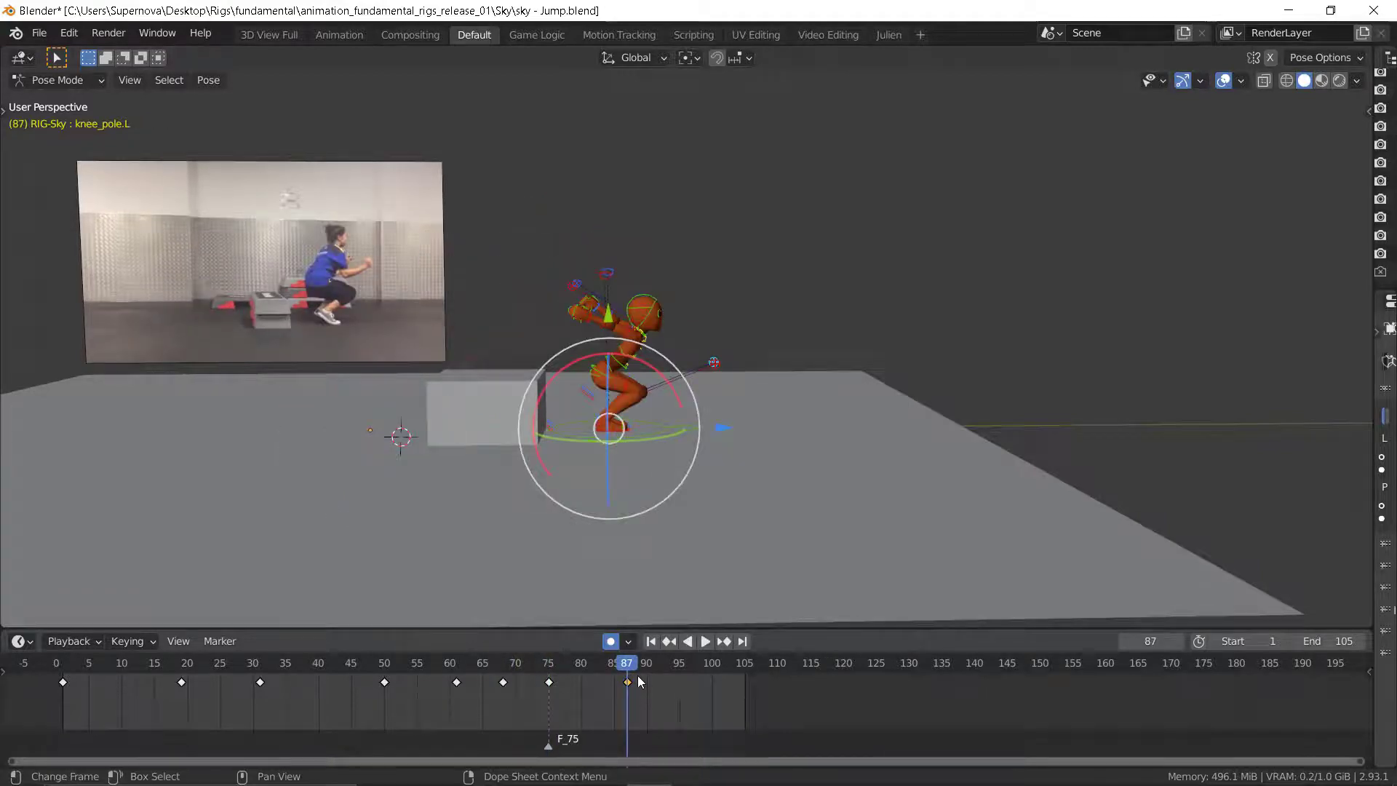
- Try to copy the left and right foot IK keyframes from frame 75 to frame 87
{"action": "scroll", "coordinate": [647, 422], "scroll_direction": "up", "scroll_amount": 5}
{"action": "left_click", "coordinate": [573, 443]}
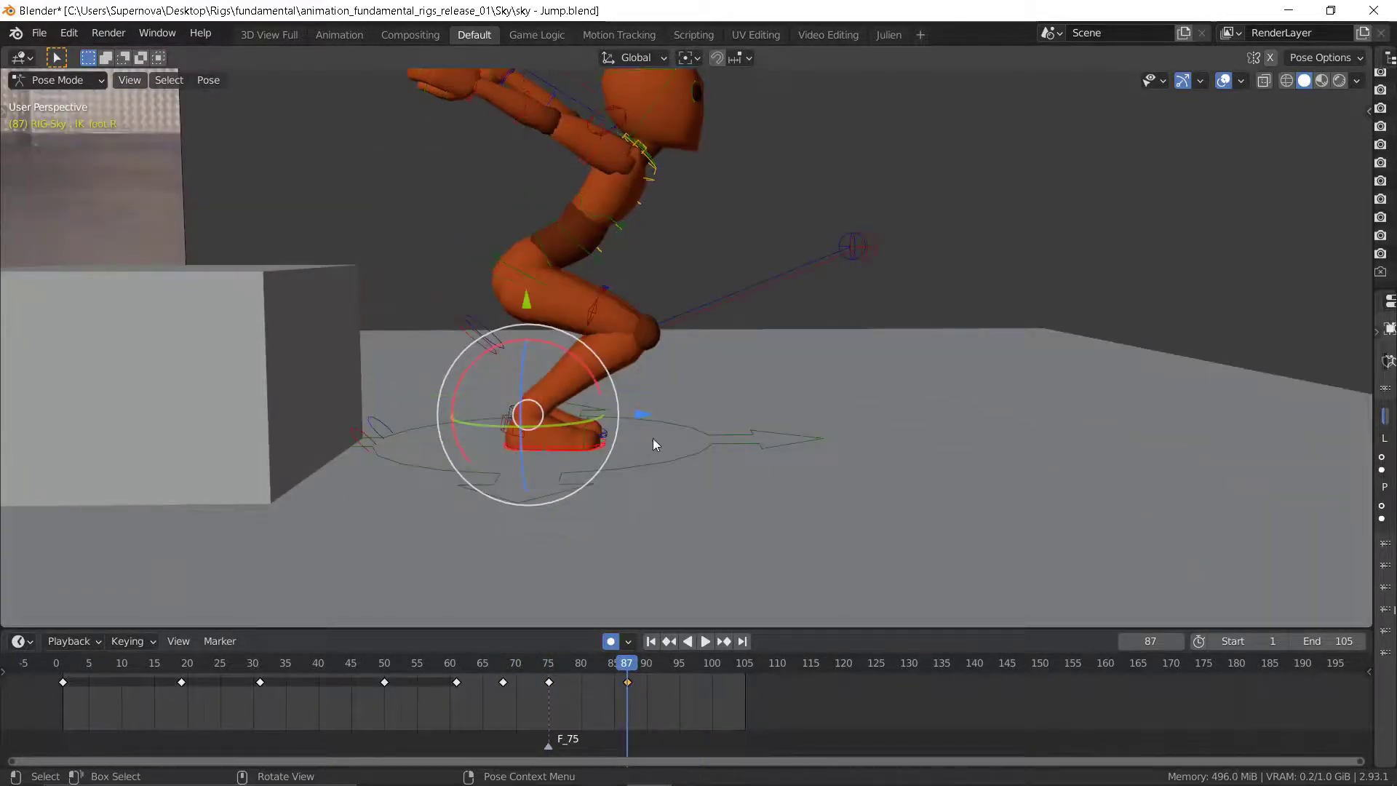
{"action": "middle_click_drag", "start_coordinate": [653, 438], "coordinate": [566, 463]}
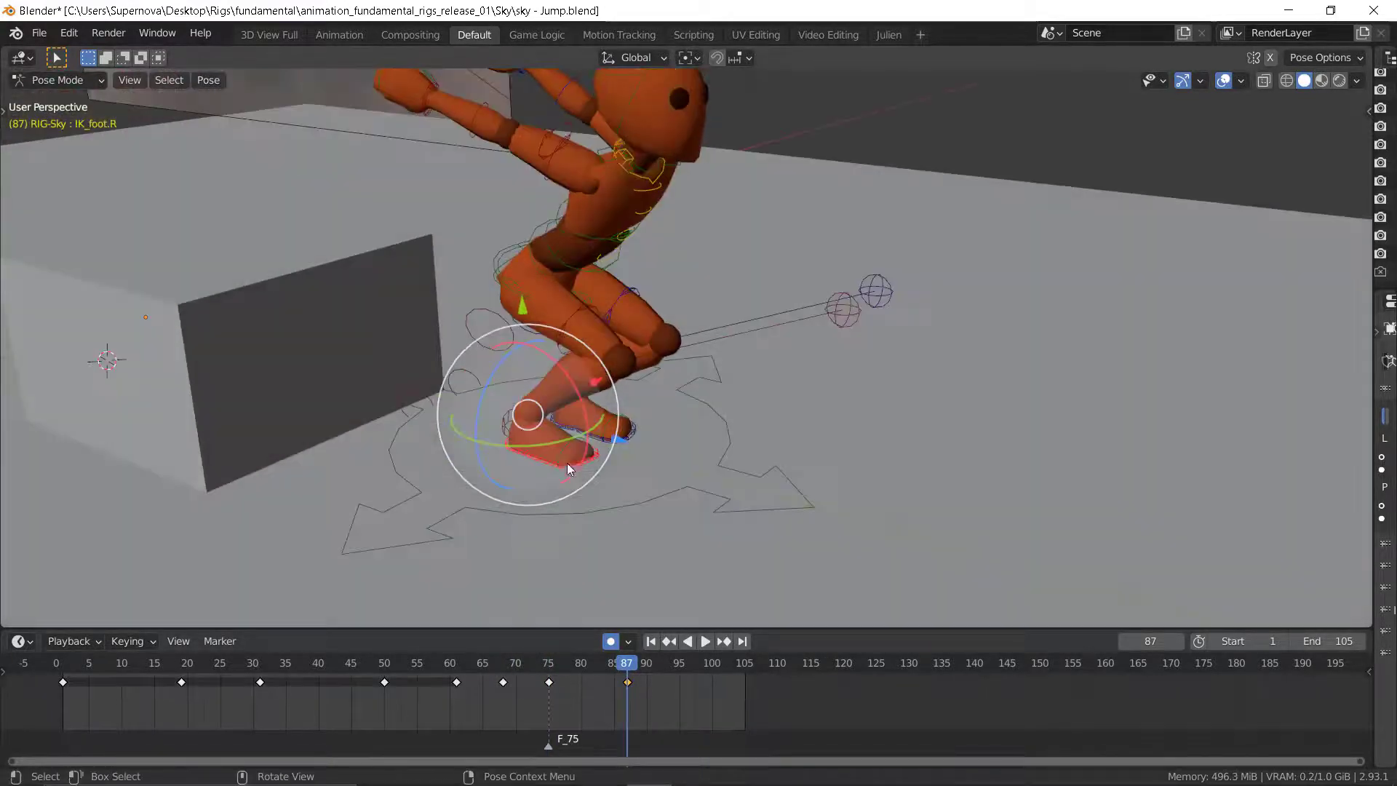
{"action": "left_click", "coordinate": [631, 435]}
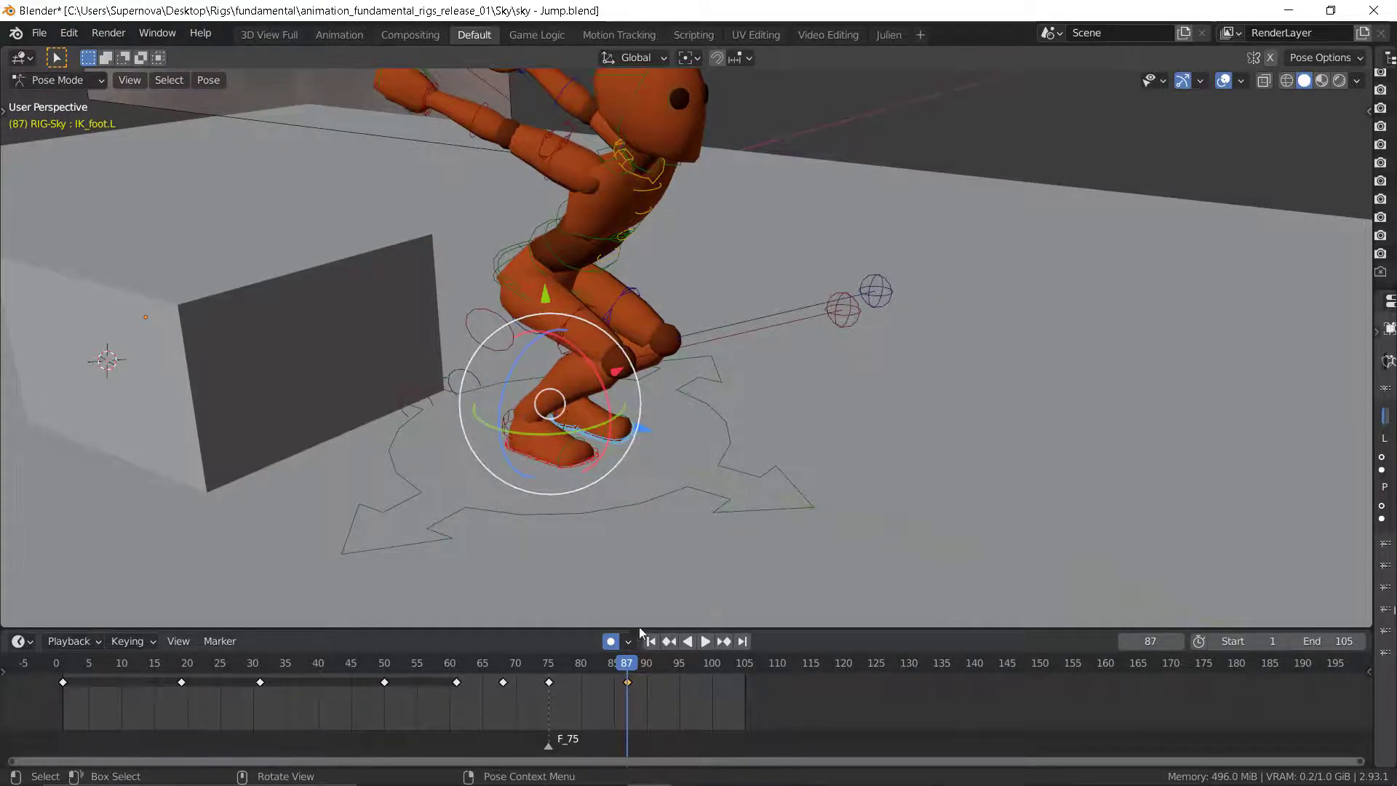
{"action": "left_click", "coordinate": [550, 684]}
{"action": "key", "text": "shift+d"}
{"action": "left_click", "coordinate": [630, 688]}
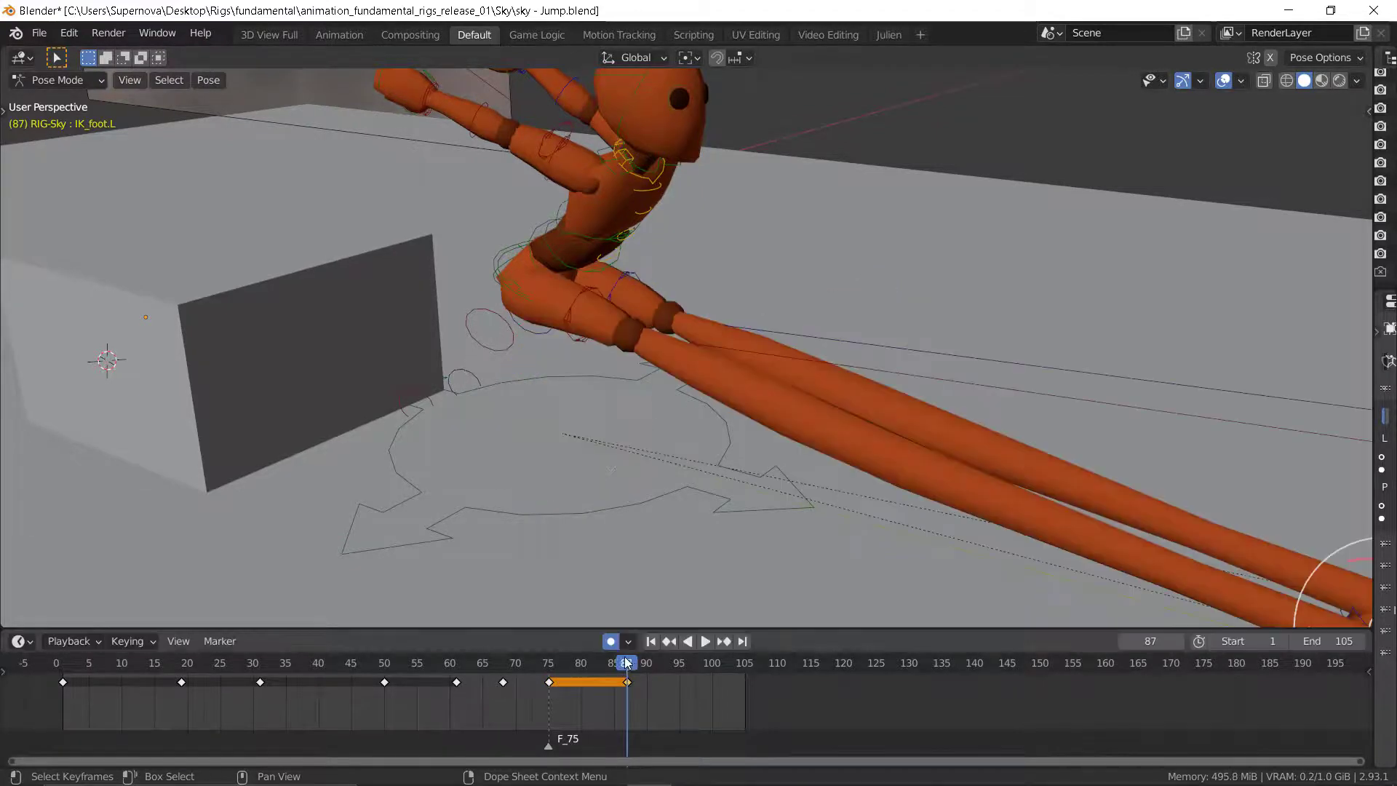
{"action": "left_click_drag", "start_coordinate": [628, 665], "coordinate": [548, 663]}
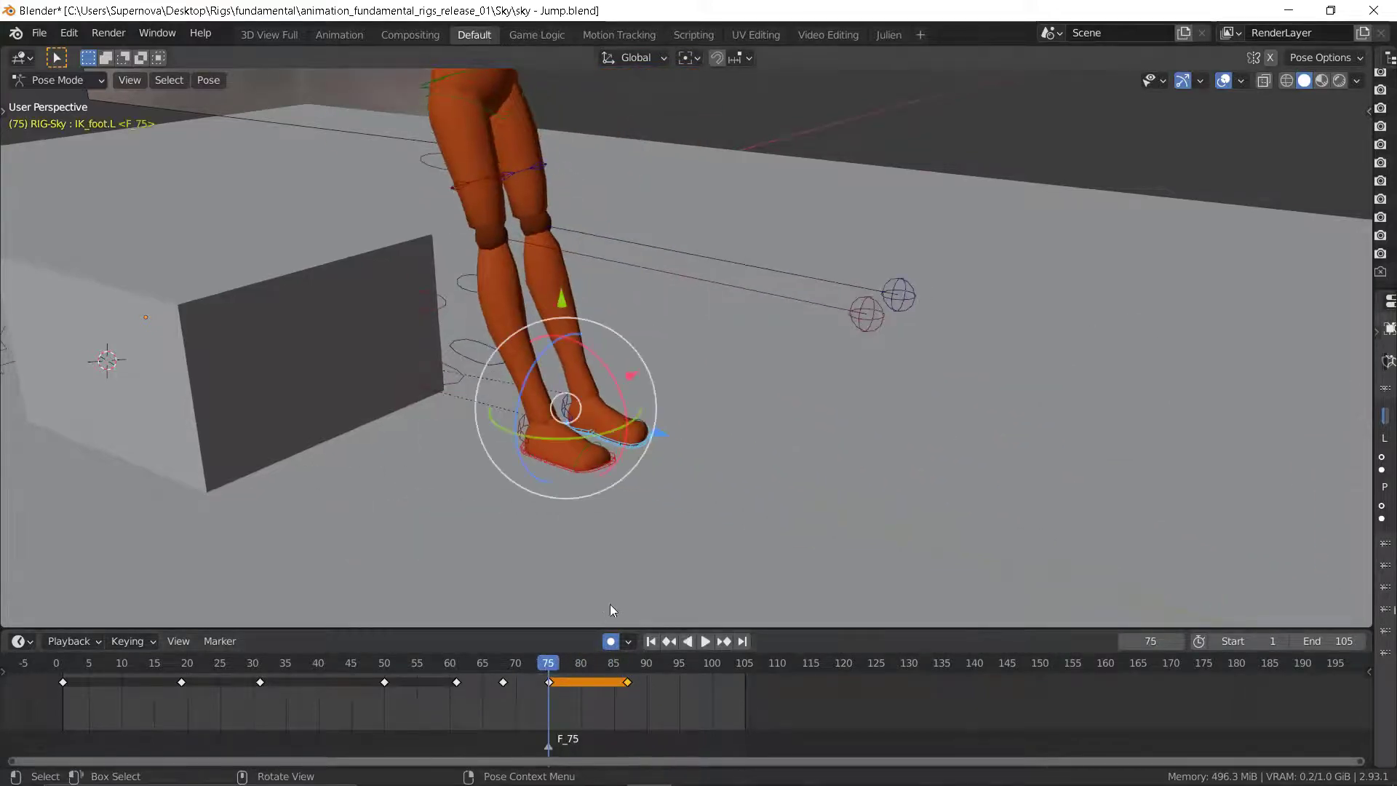
{"action": "key", "text": "Up"}
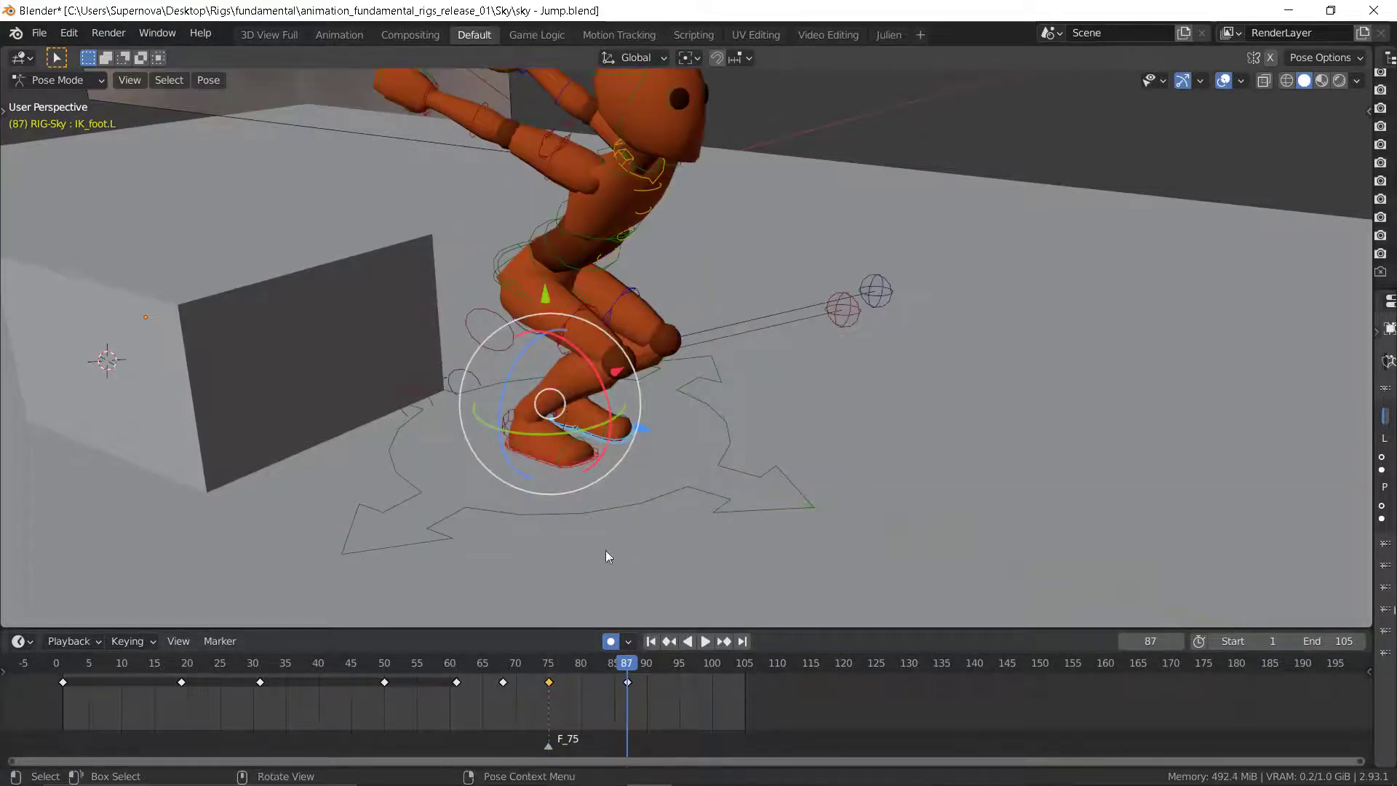
- Scrub and play frames 75 to 87 to check the feet for sliding after landing
{"action": "left_click_drag", "start_coordinate": [576, 663], "coordinate": [613, 641]}
{"action": "left_click", "coordinate": [560, 466]}
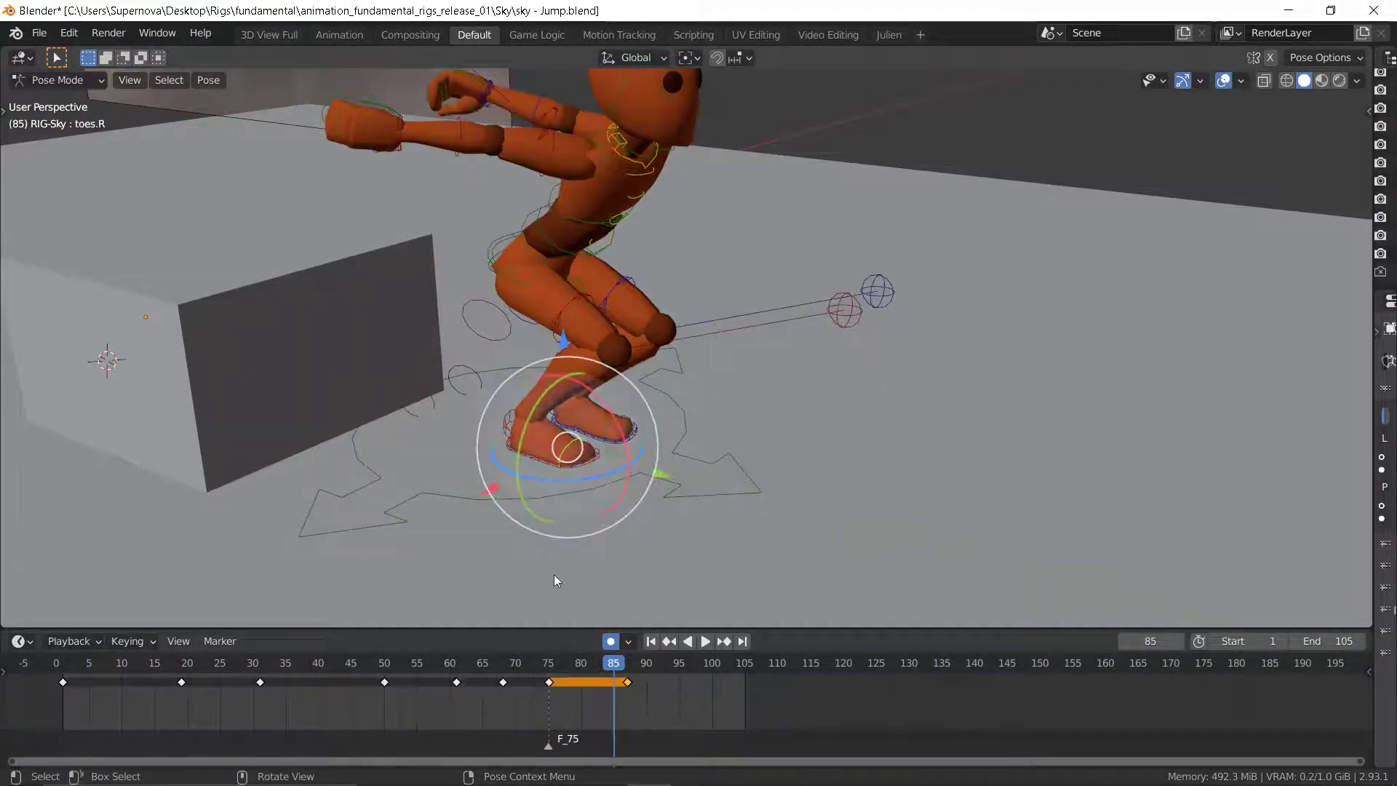
{"action": "key", "text": "space"}
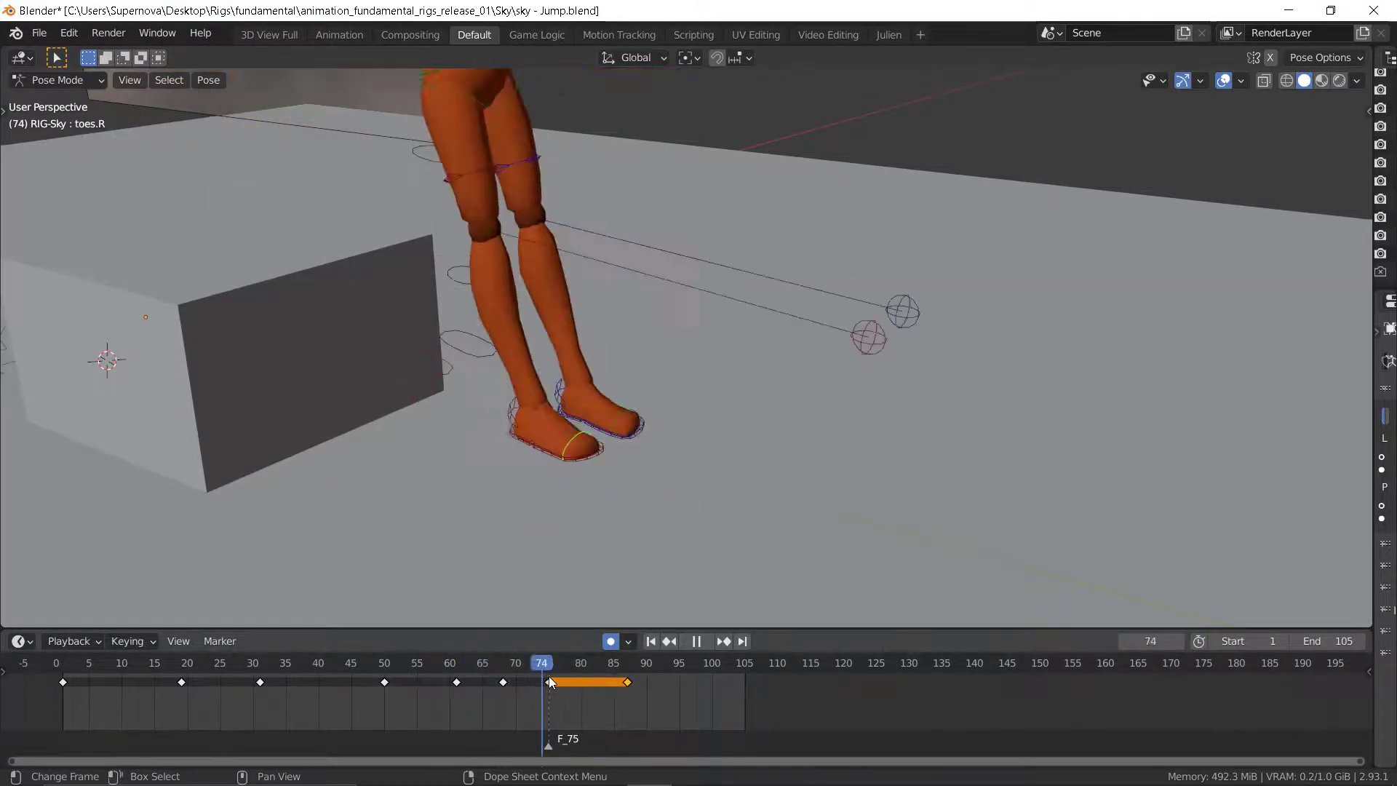
{"action": "mouse_move", "coordinate": [627, 683]}
{"action": "left_mouse_down"}
{"action": "mouse_move", "coordinate": [550, 694]}
{"action": "mouse_move", "coordinate": [627, 688]}
{"action": "left_mouse_up"}
{"action": "key", "text": "space"}
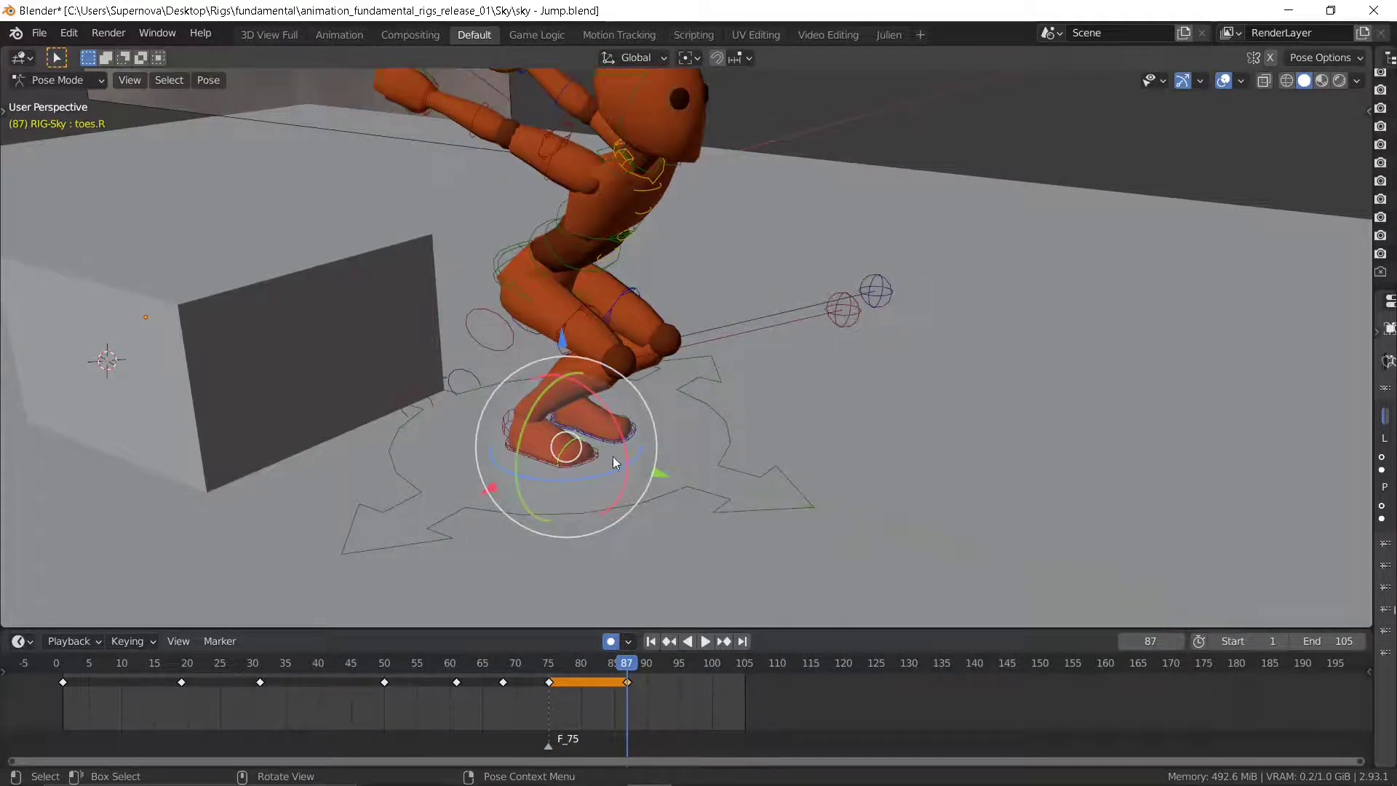
- Compare the foot placement at frames 75 and 87 in right orthographic view and set the transform pivot point to Active Element
{"action": "left_click", "coordinate": [604, 455], "text": "shift"}
{"action": "left_click", "coordinate": [583, 464], "text": "shift"}
{"action": "middle_click_drag", "start_coordinate": [554, 475], "coordinate": [587, 459]}
{"action": "key", "text": "KP_3"}
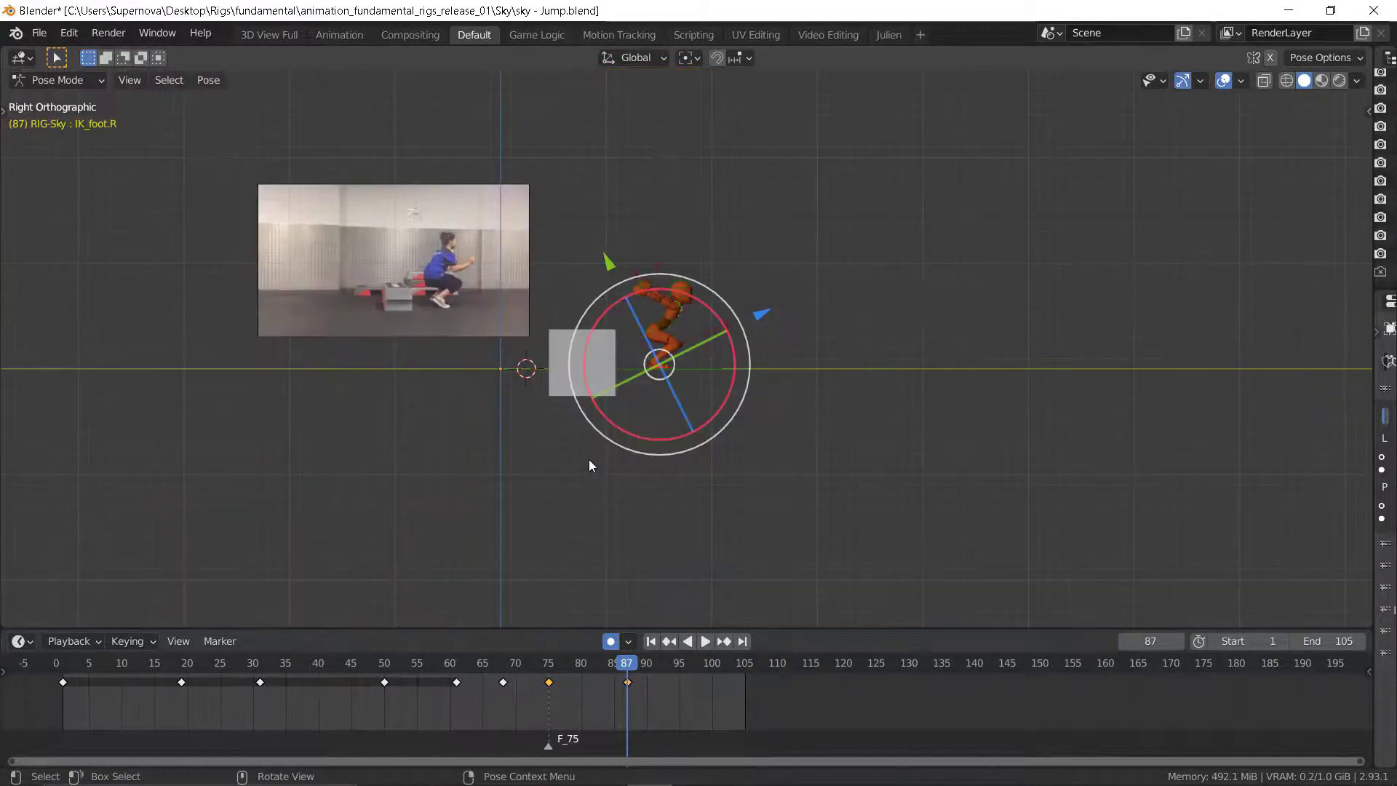
{"action": "scroll", "coordinate": [655, 339], "scroll_direction": "up", "scroll_amount": 3}
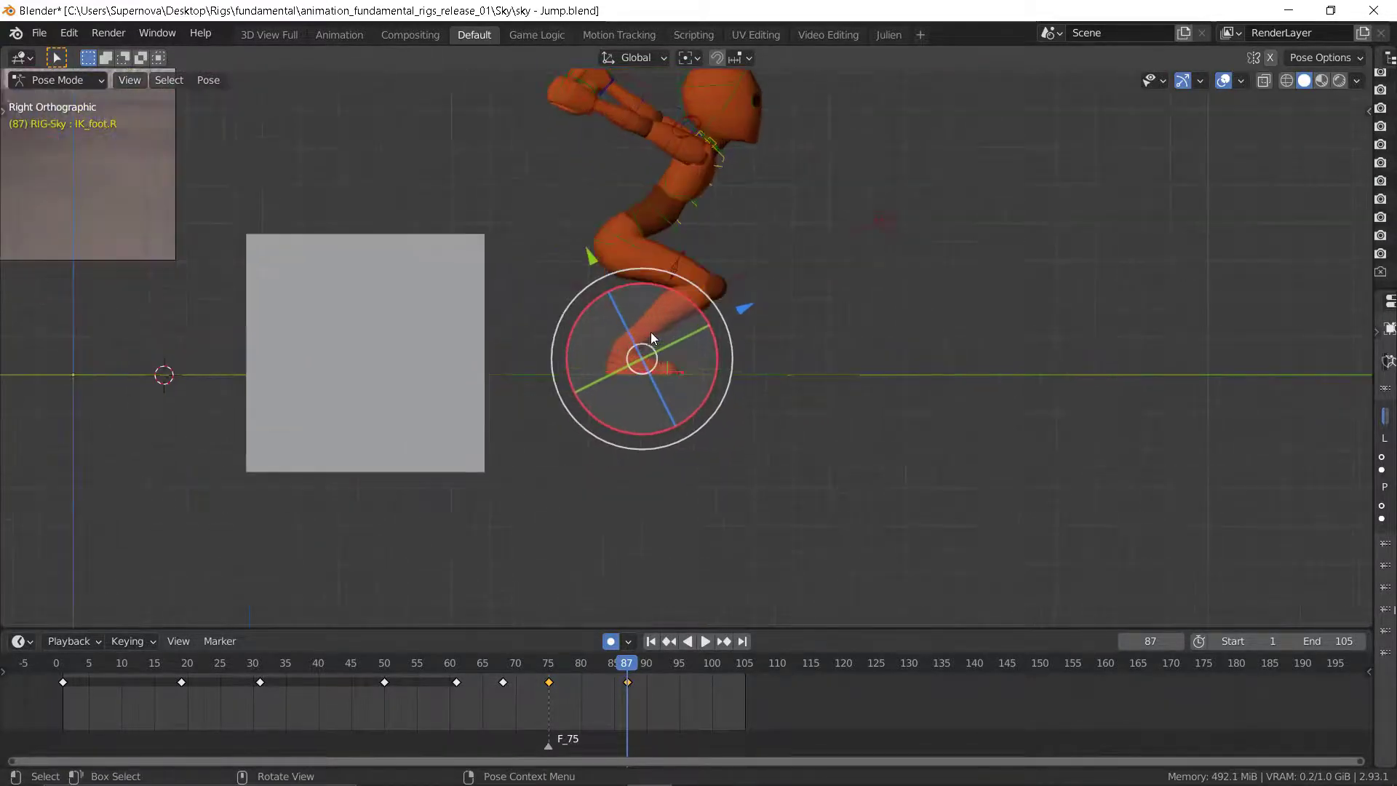
{"action": "key", "text": "Down"}
{"action": "scroll", "coordinate": [633, 342], "scroll_direction": "up", "scroll_amount": 2}
{"action": "key", "text": "Up"}
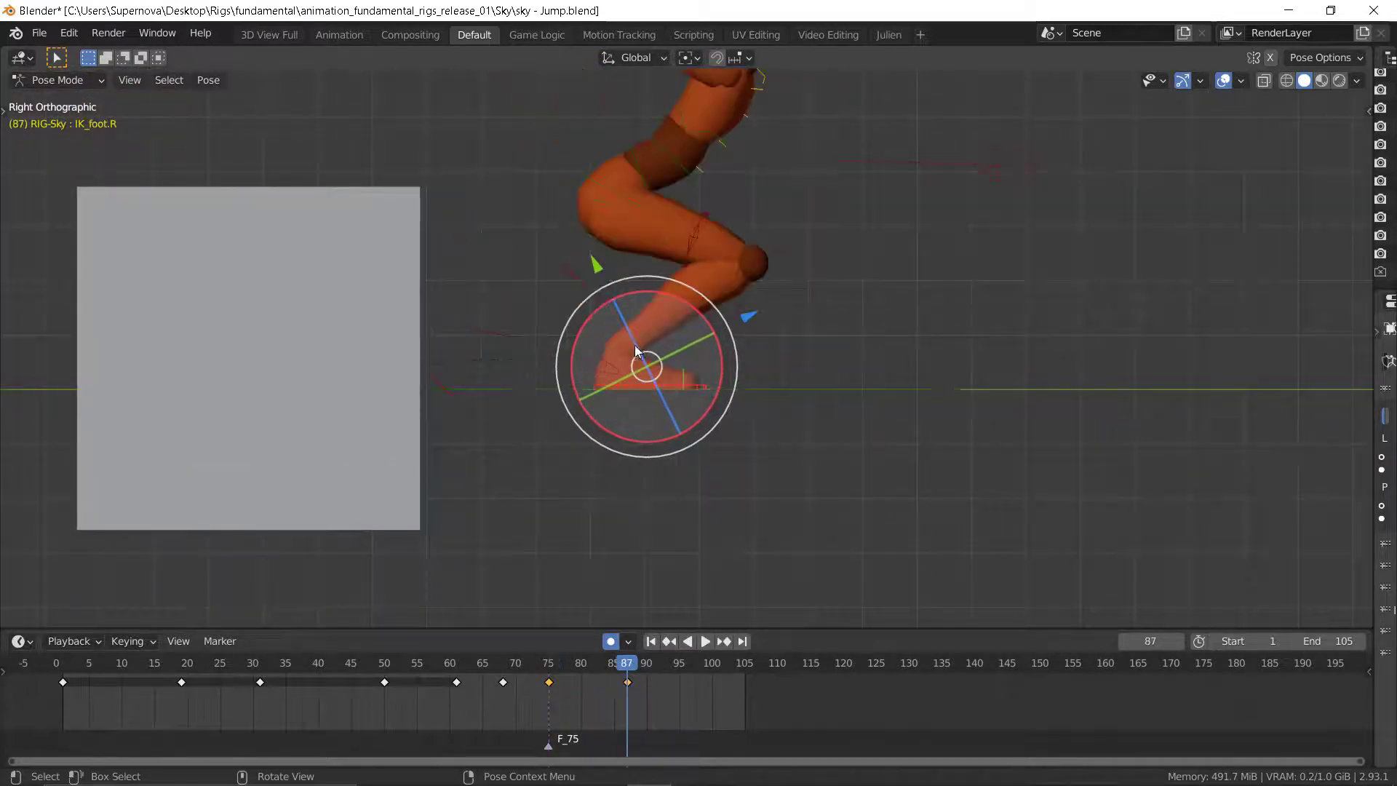
{"action": "key", "text": "Down"}
{"action": "key", "text": "Up"}
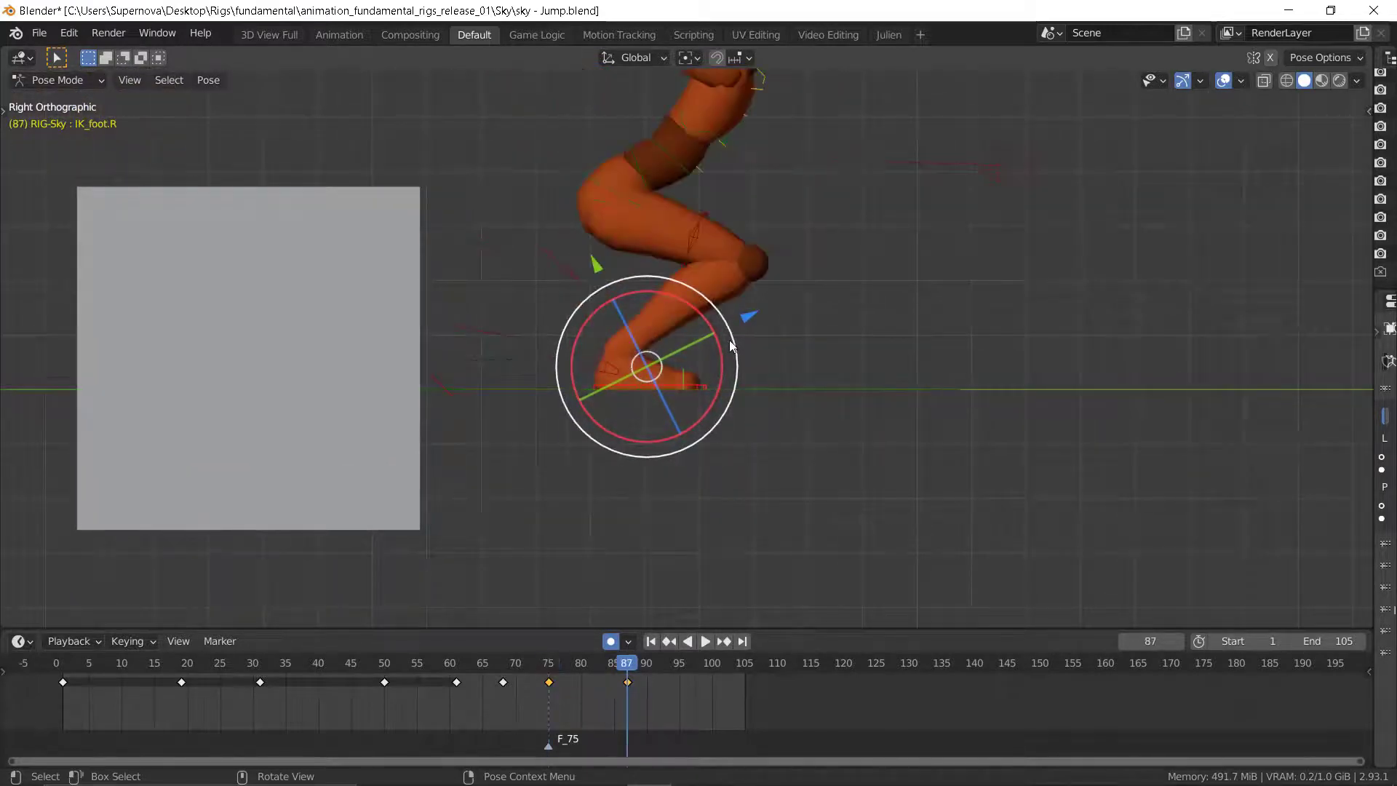
{"action": "left_click", "coordinate": [697, 58]}
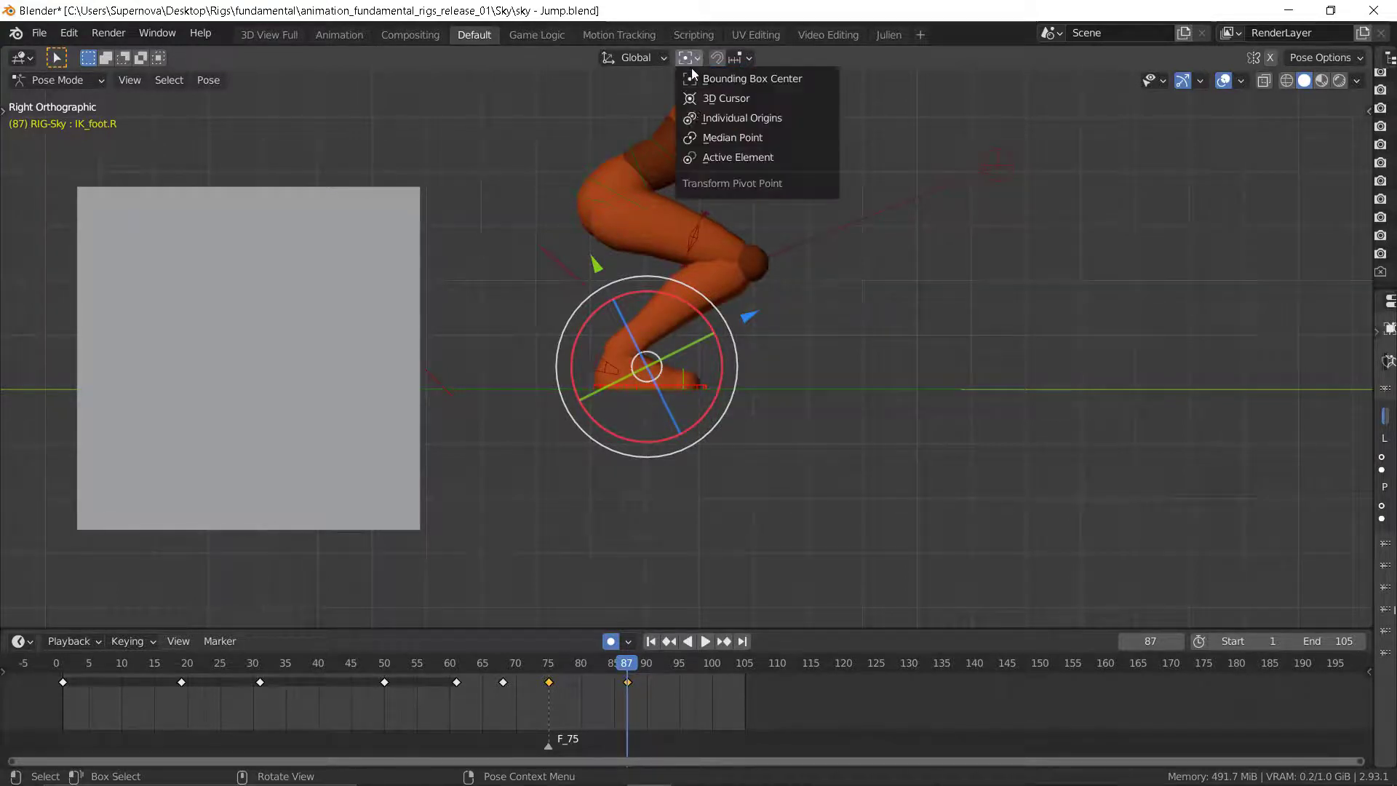
{"action": "left_click", "coordinate": [746, 157]}
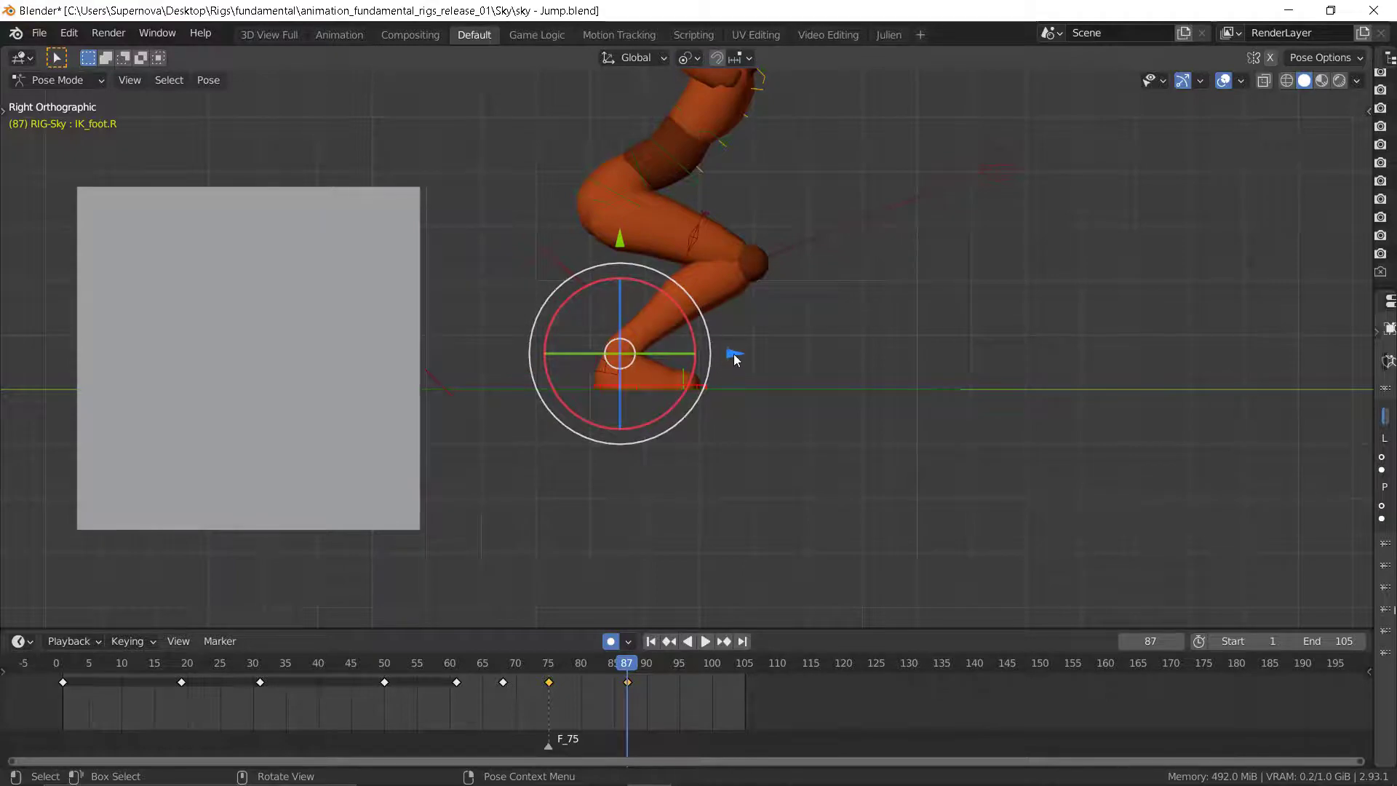
- Select both foot IK controls with the right foot active and move them forward at frame 87 toward their frame 75 position
{"action": "middle_click_drag", "start_coordinate": [738, 345], "coordinate": [689, 396]}
{"action": "key", "text": "KP_Decimal"}
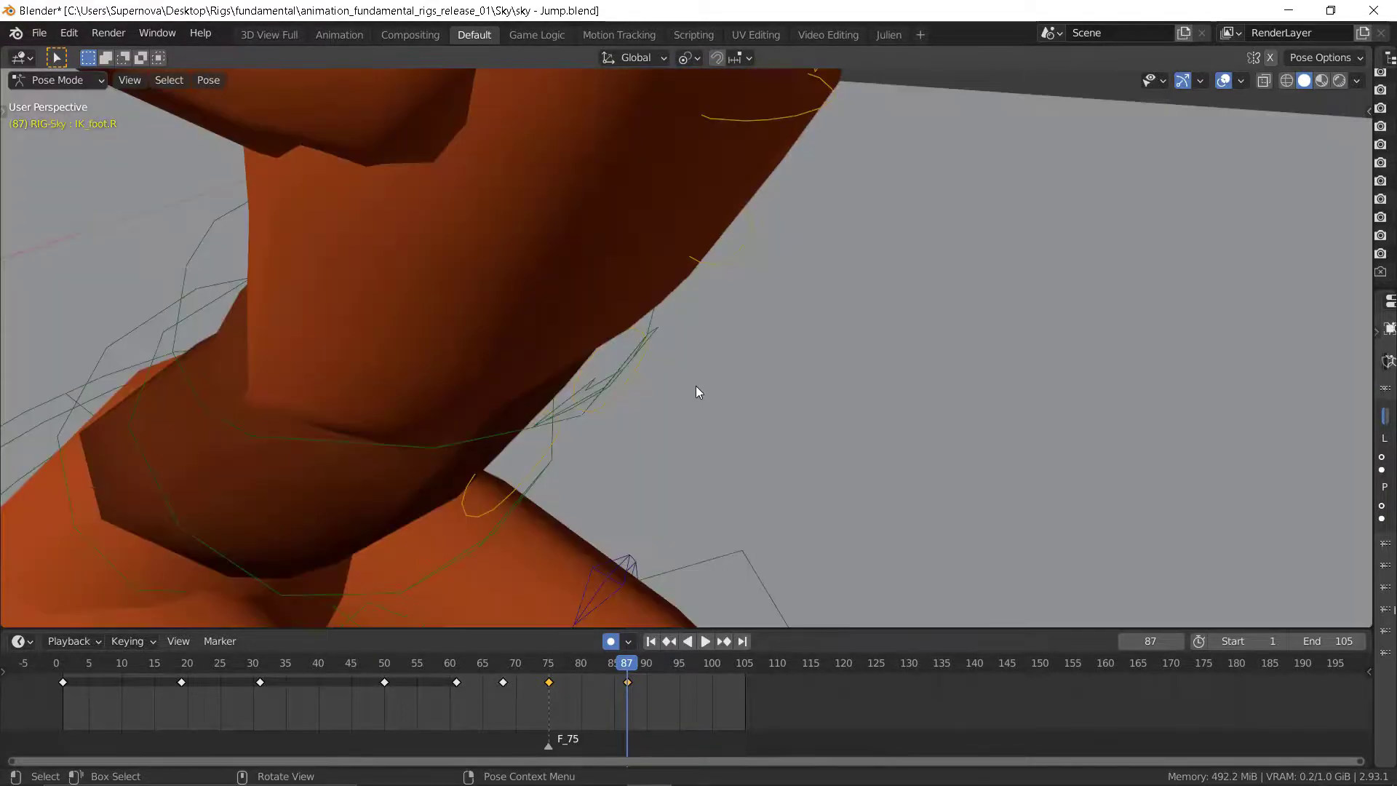
{"action": "scroll", "coordinate": [695, 387], "scroll_direction": "down", "scroll_amount": 8}
{"action": "scroll", "coordinate": [684, 451], "scroll_direction": "up", "scroll_amount": 8}
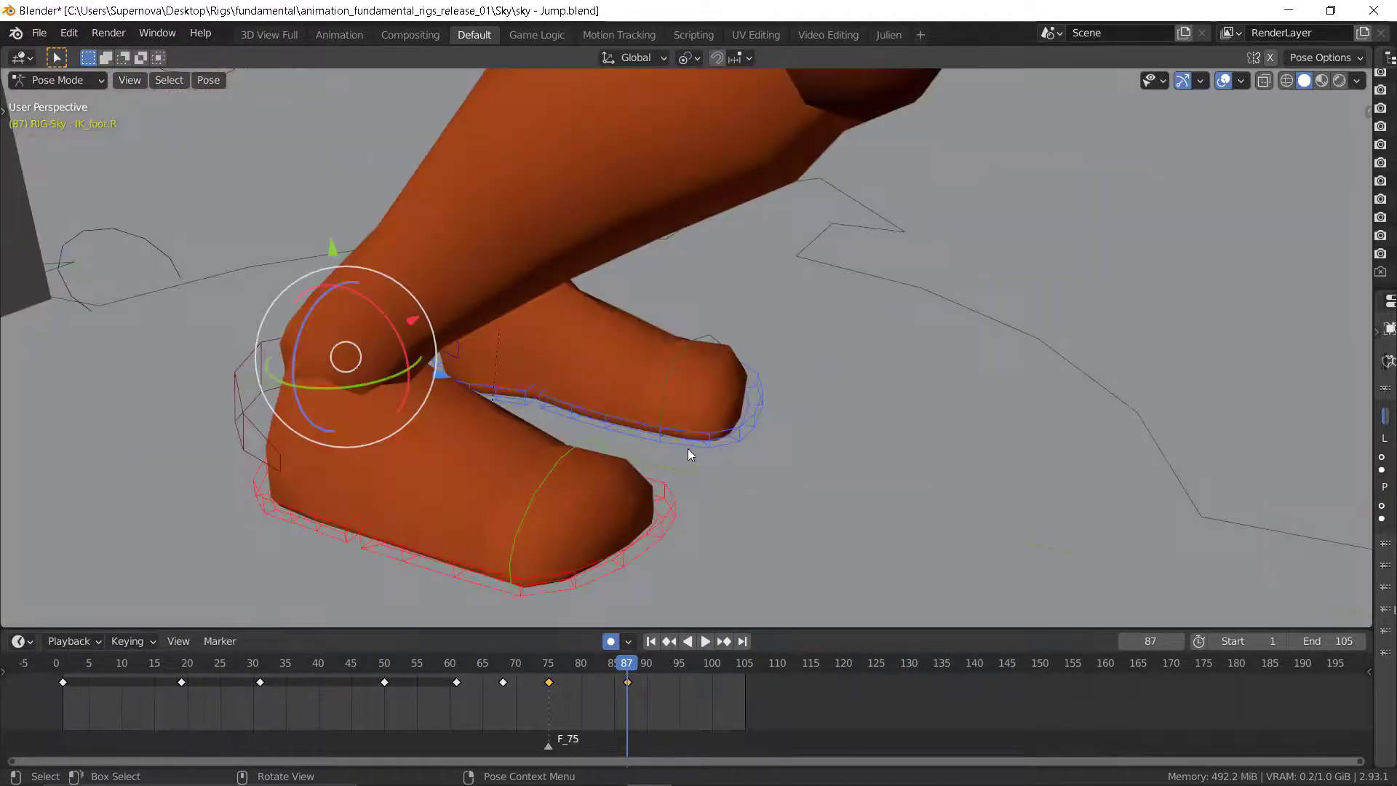
{"action": "left_click", "coordinate": [712, 441]}
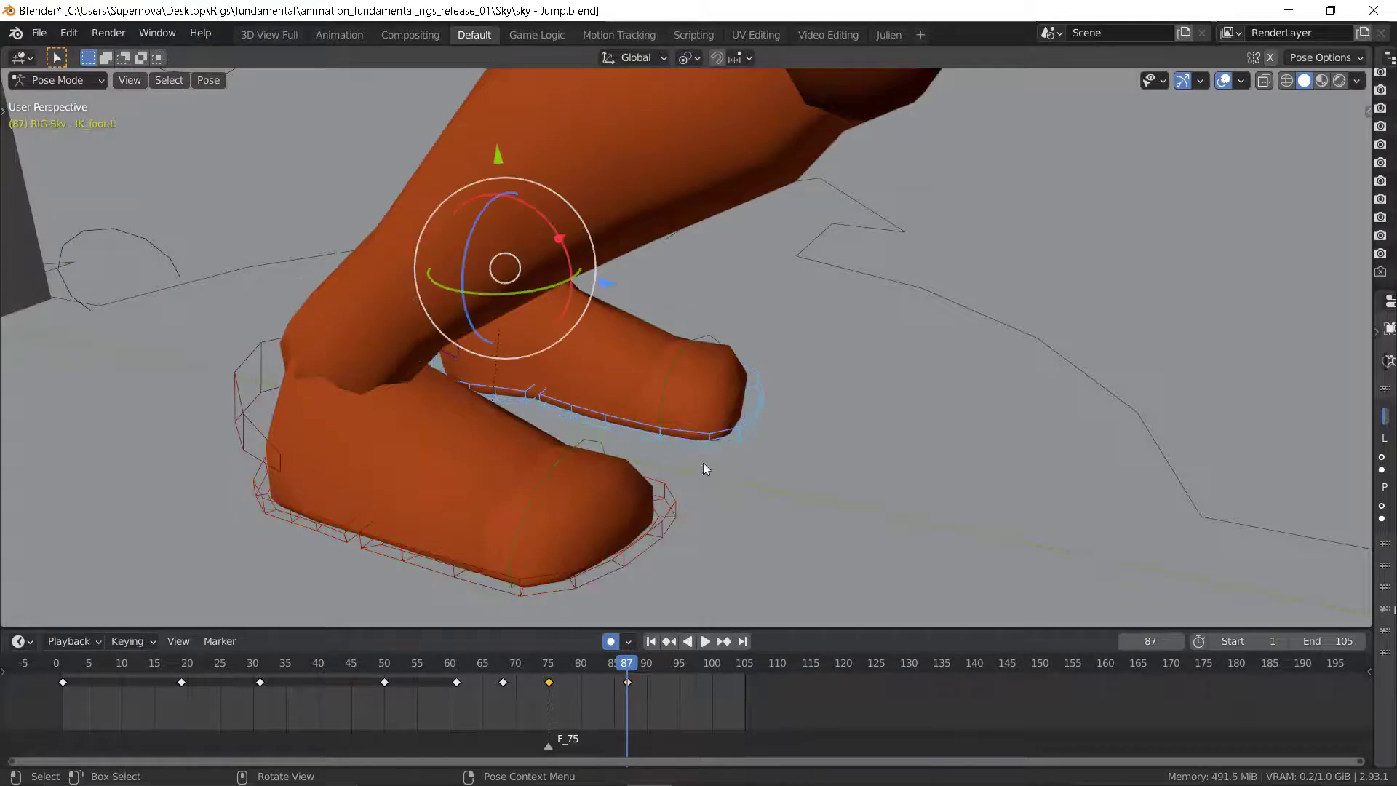
{"action": "left_click", "coordinate": [653, 520], "text": "shift"}
{"action": "key", "text": "KP_3"}
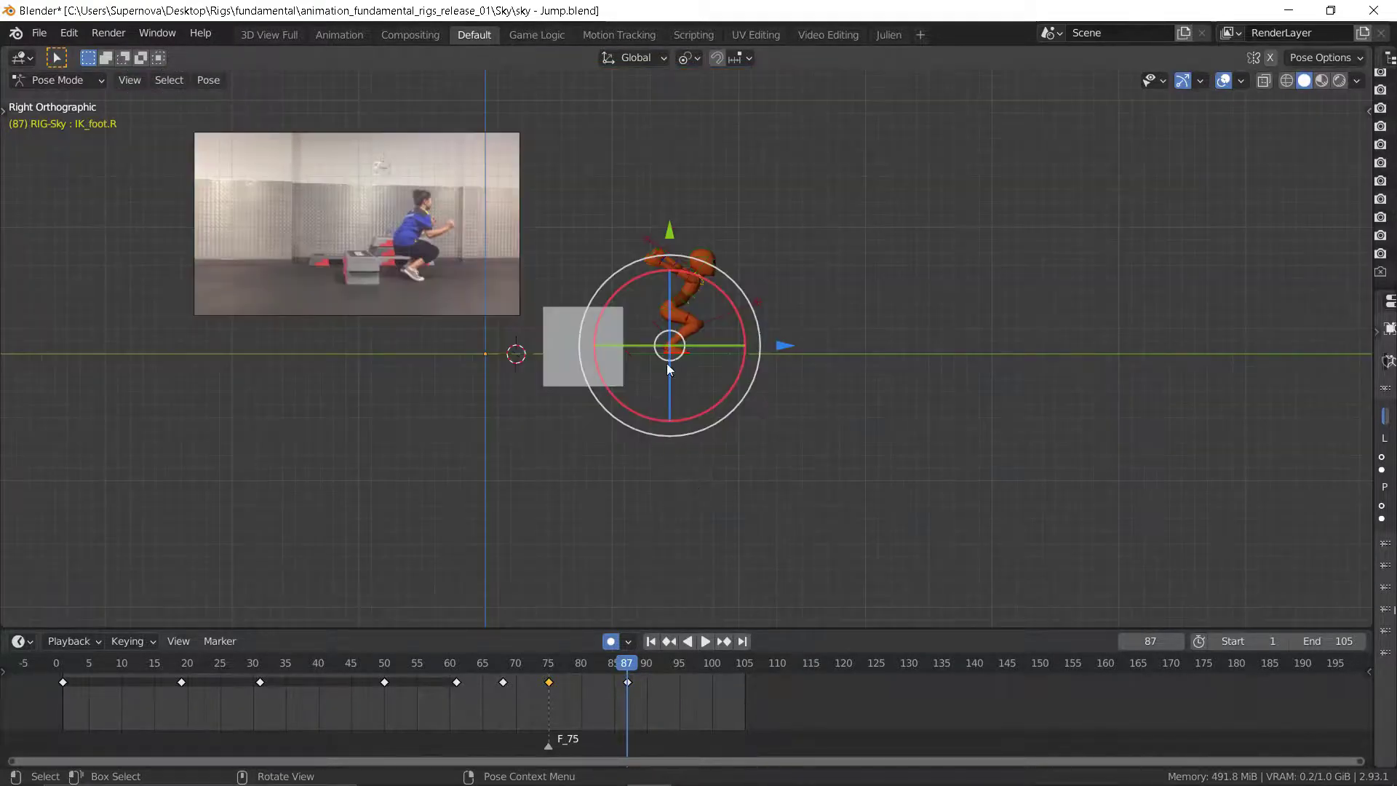
{"action": "scroll", "coordinate": [667, 364], "scroll_direction": "up", "scroll_amount": 5}
{"action": "scroll", "coordinate": [661, 361], "scroll_direction": "up", "scroll_amount": 2}
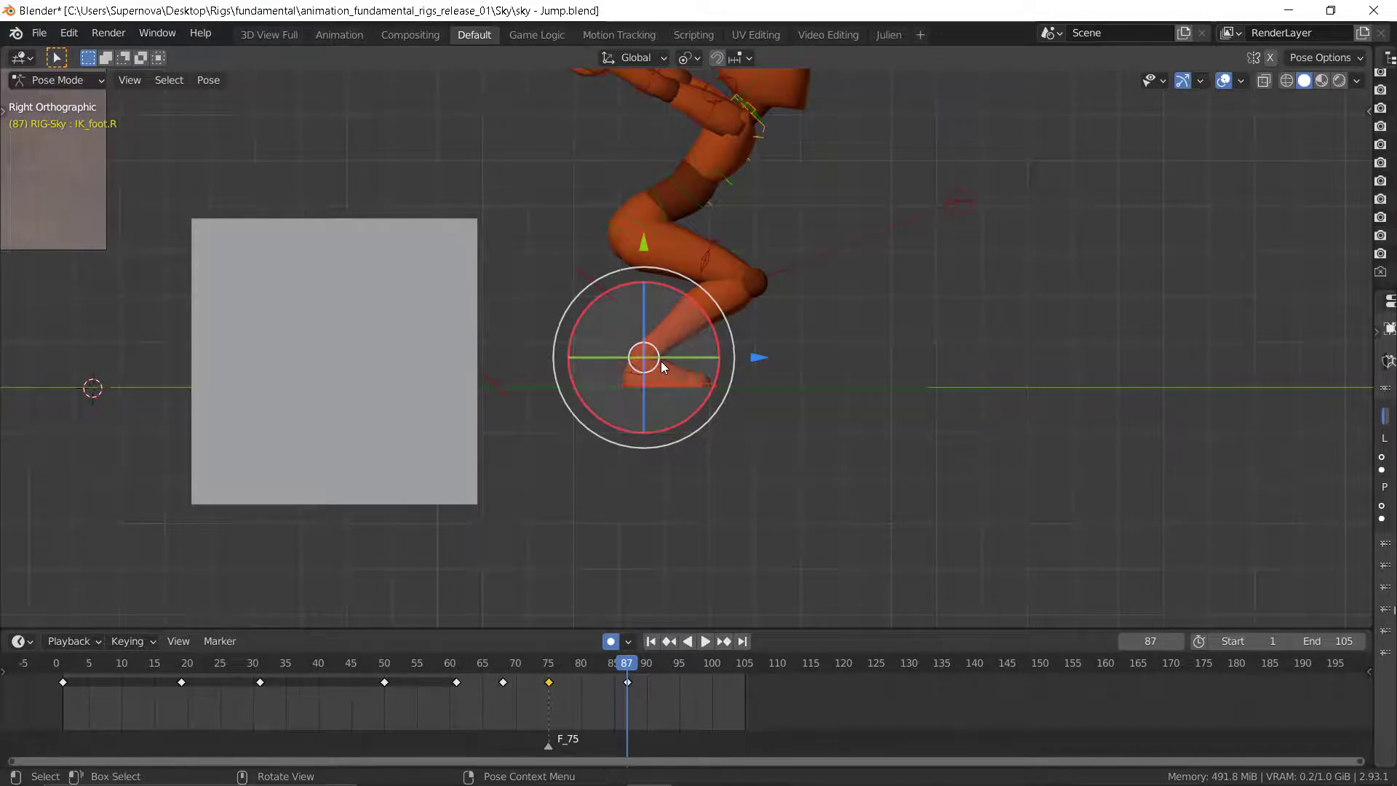
{"action": "key", "text": "Down"}
{"action": "scroll", "coordinate": [709, 367], "scroll_direction": "up", "scroll_amount": 2}
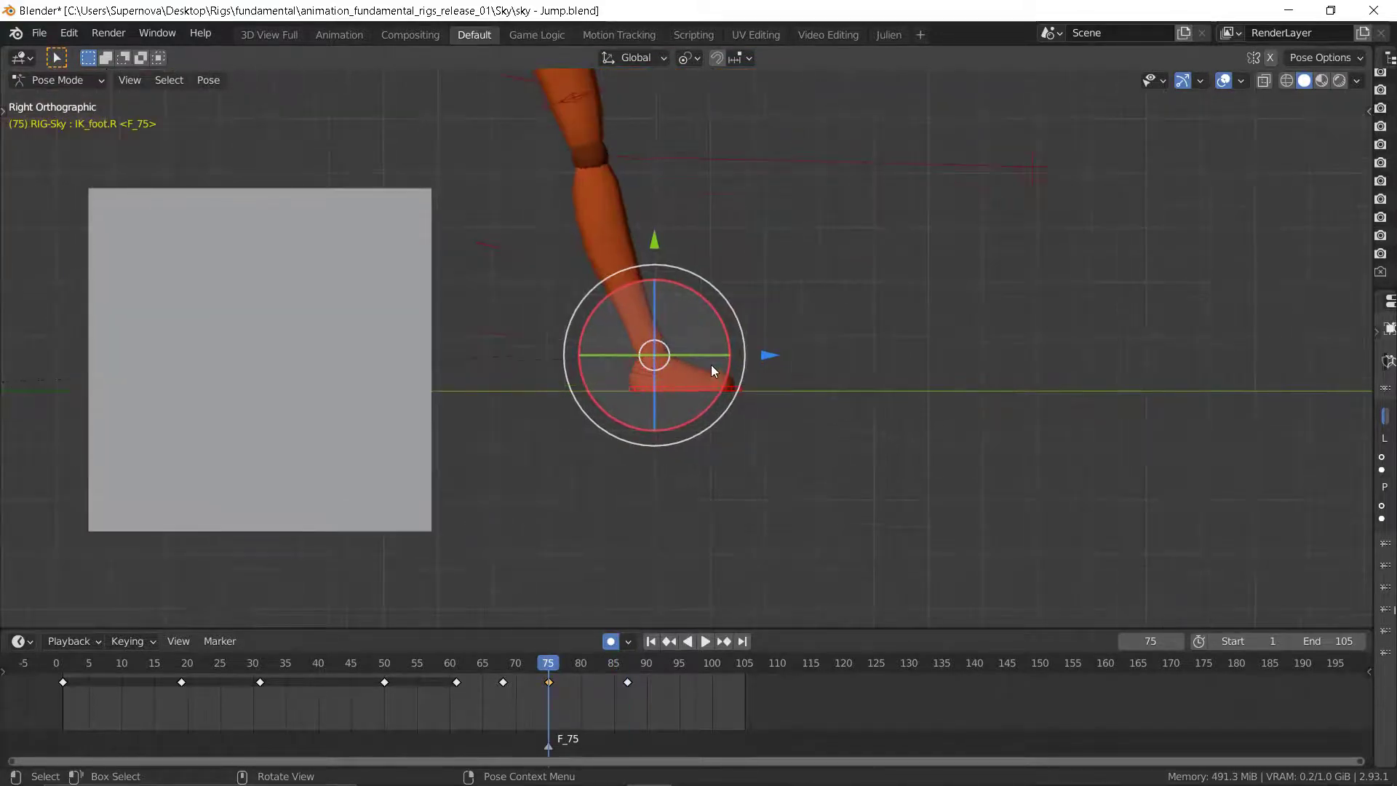
{"action": "key", "text": "Up"}
{"action": "left_click_drag", "start_coordinate": [759, 358], "coordinate": [778, 355]}
{"action": "key", "text": "Down"}
{"action": "key", "text": "Up"}
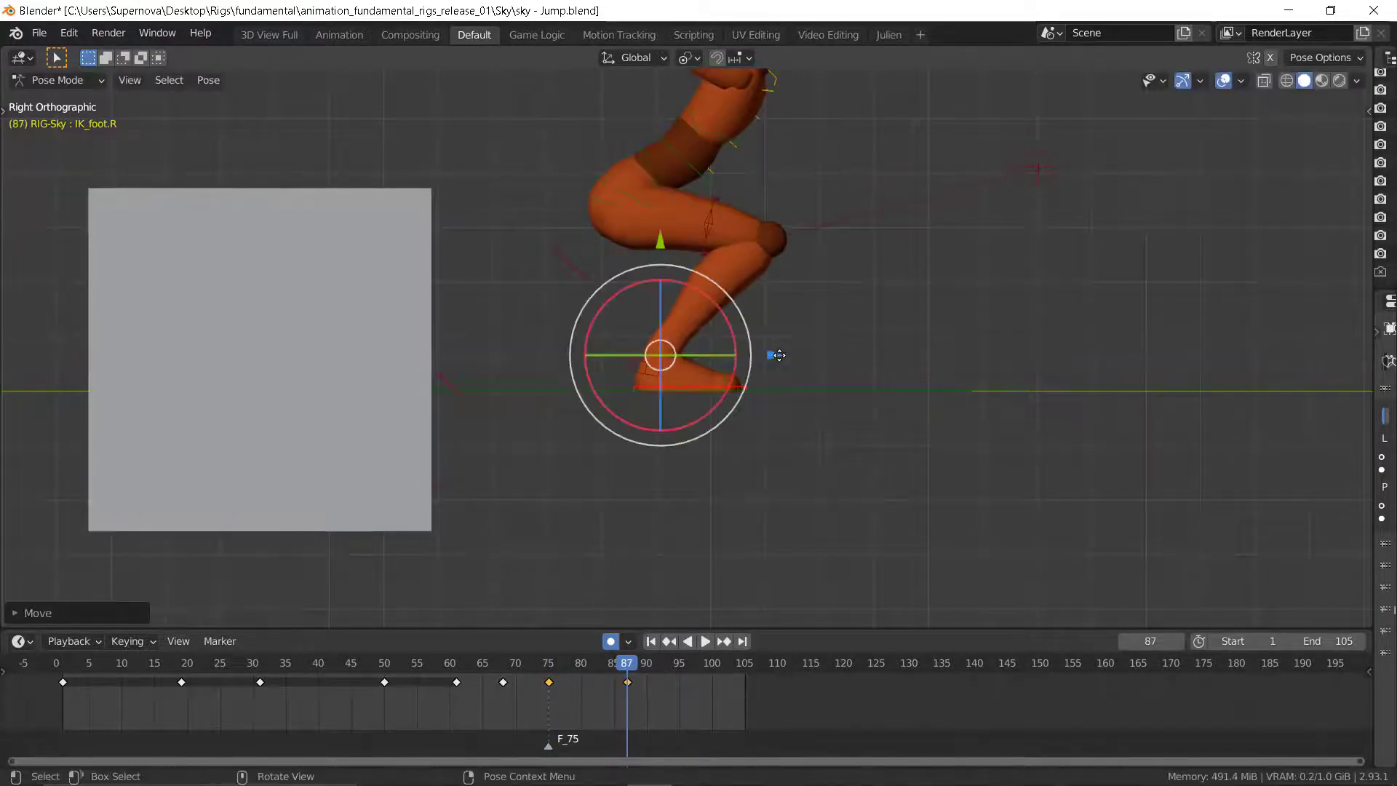
- Nudge both feet slightly back at frame 87 to match their frame 75 position, flipping between the two keyframes to check
{"action": "key", "text": "Down"}
{"action": "key", "text": "Up"}
{"action": "key", "text": "Down"}
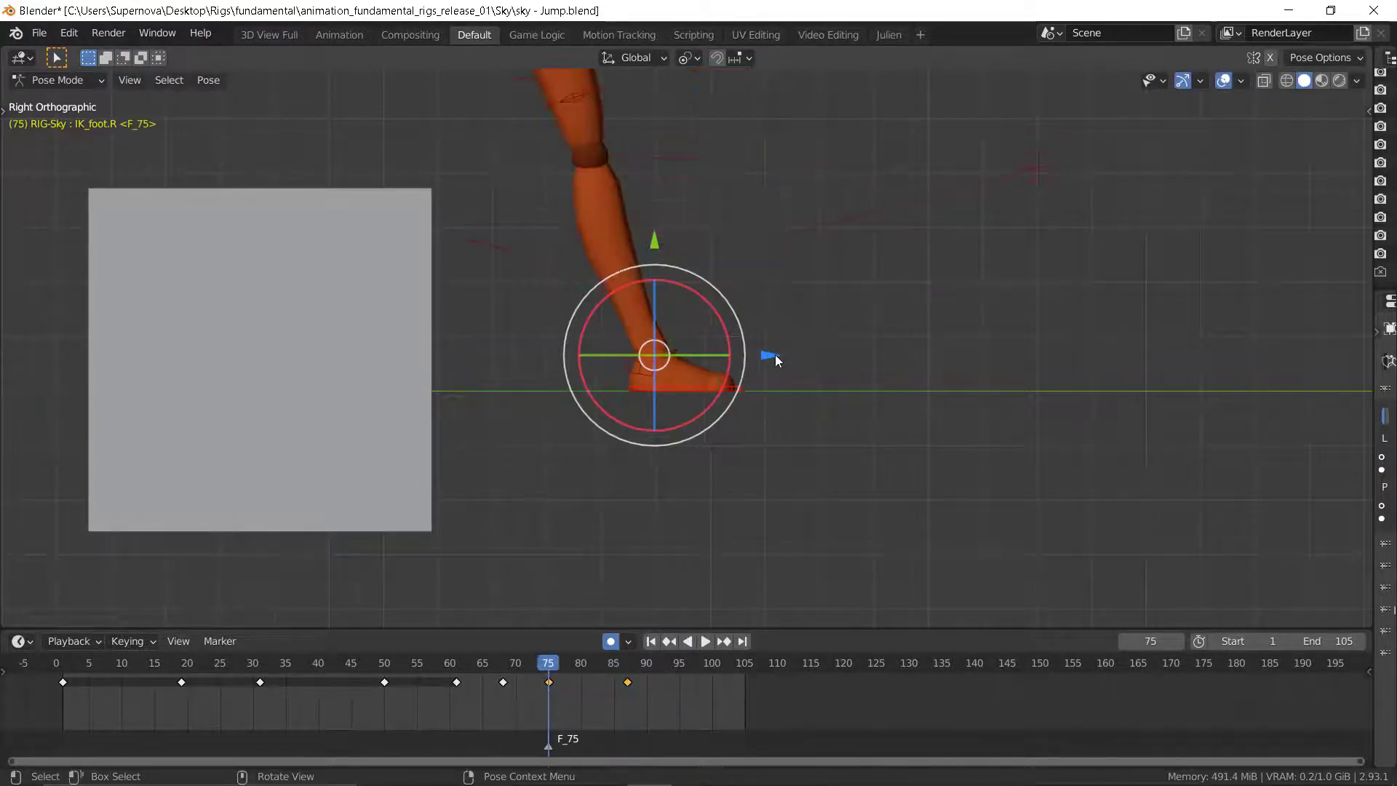
{"action": "key", "text": "Up"}
{"action": "key", "text": "Down"}
{"action": "key", "text": "Up"}
{"action": "left_click_drag", "start_coordinate": [775, 357], "coordinate": [767, 354]}
{"action": "key", "text": "Down"}
{"action": "key", "text": "Up"}
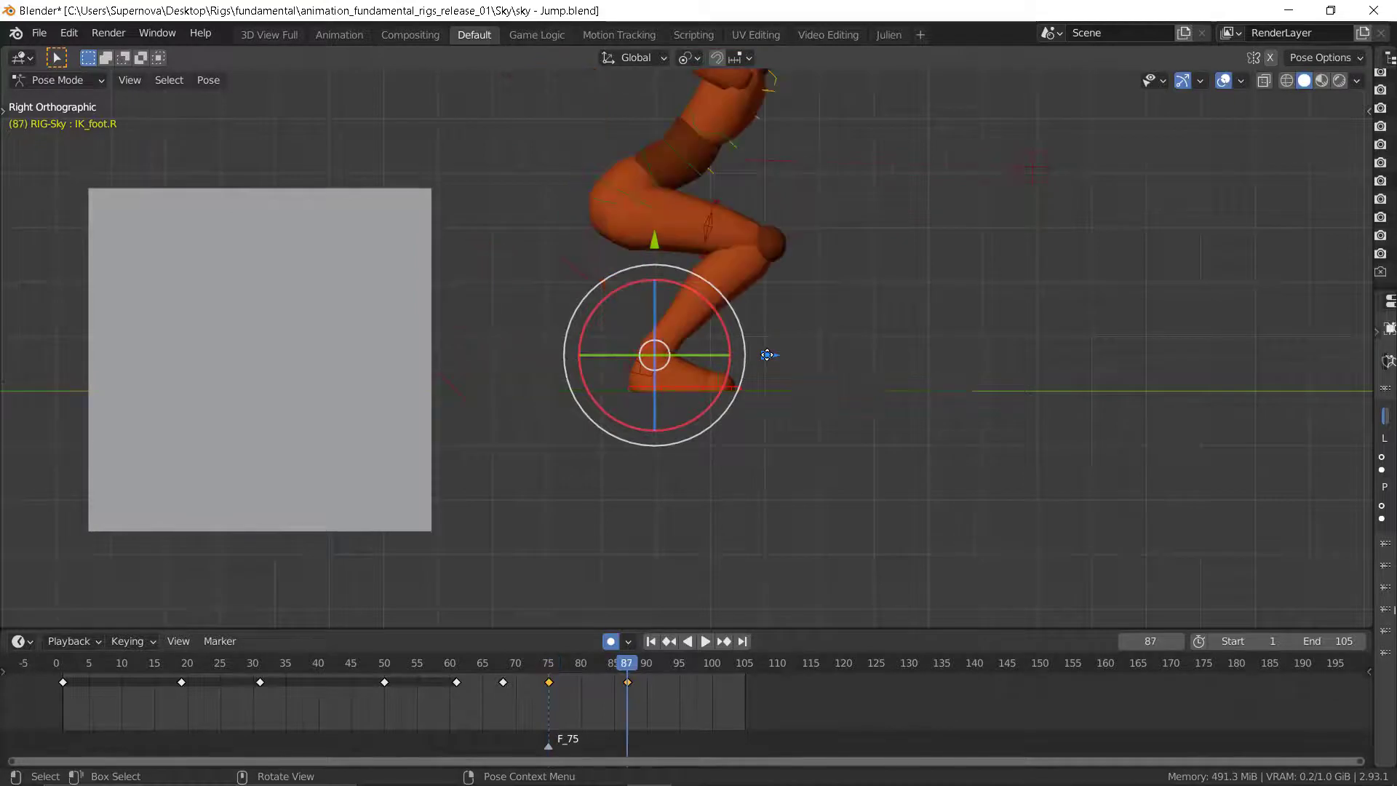
{"action": "key", "text": "Down"}
{"action": "key", "text": "Up"}
{"action": "key", "text": "Down"}
{"action": "key", "text": "Up"}
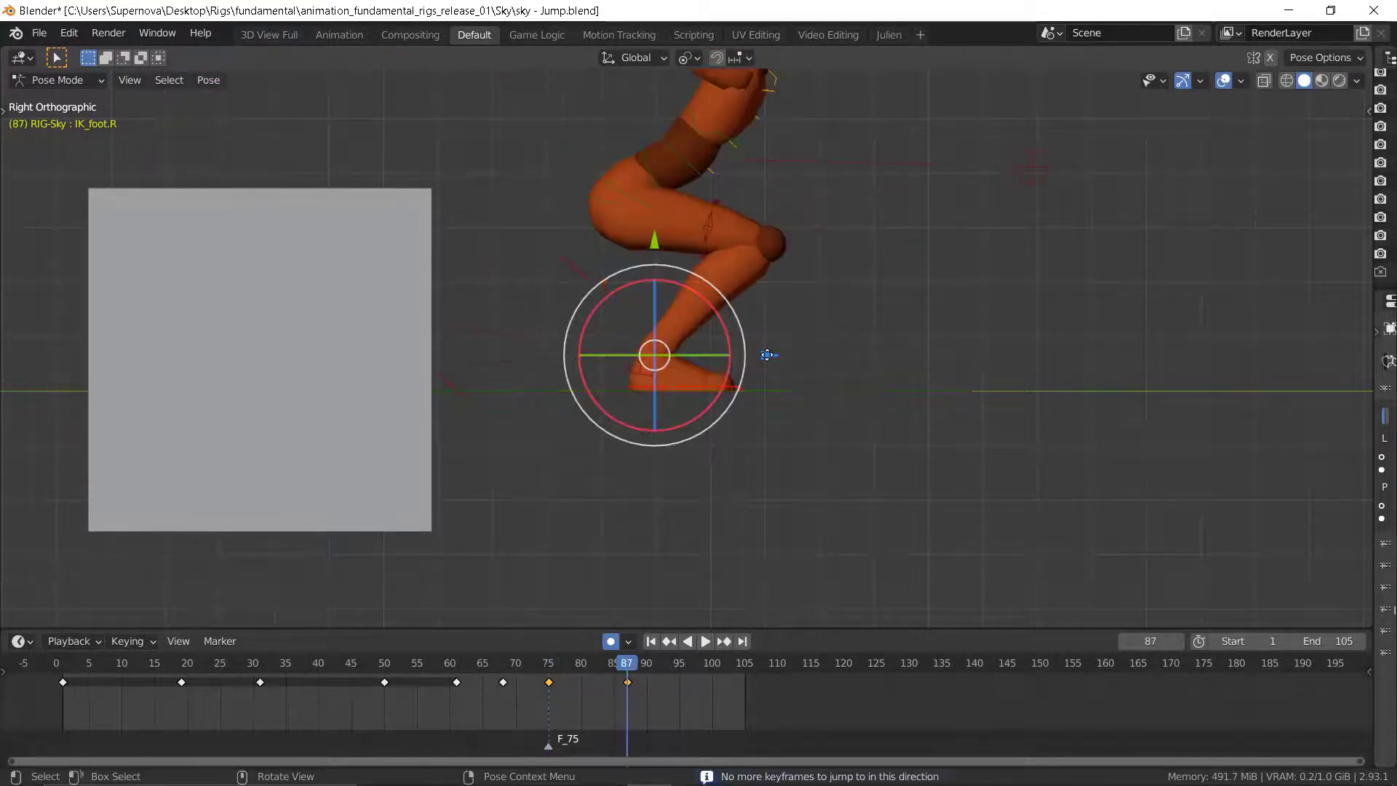
- Step through the jump's keyframes back to the start and forward to frame 87, comparing each pose with the reference footage
{"action": "key", "text": "Down"}
{"action": "key", "text": "Down"}
{"action": "scroll", "coordinate": [655, 478], "scroll_direction": "down", "scroll_amount": 4}
{"action": "key", "text": "Down"}
{"action": "key", "text": "Down"}
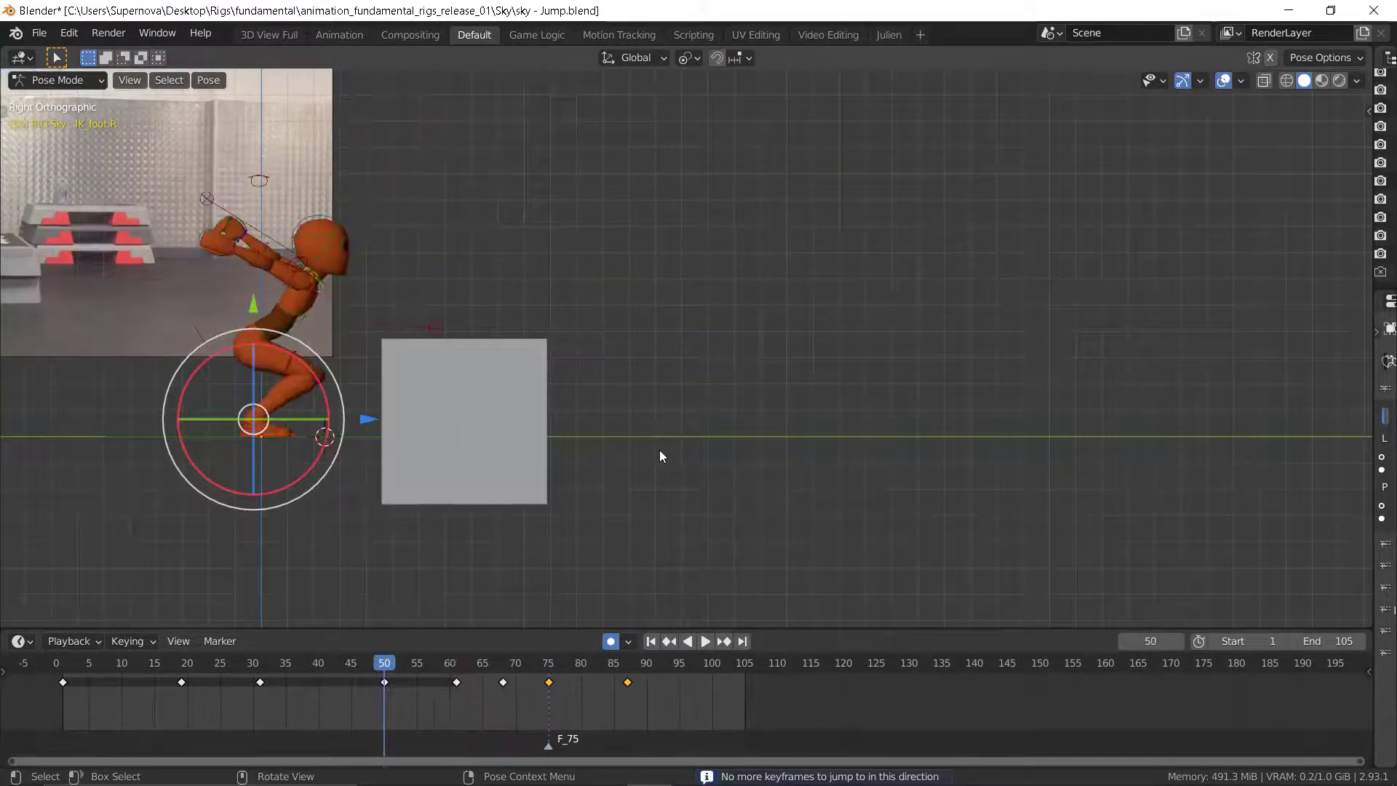
{"action": "key", "text": "Down"}
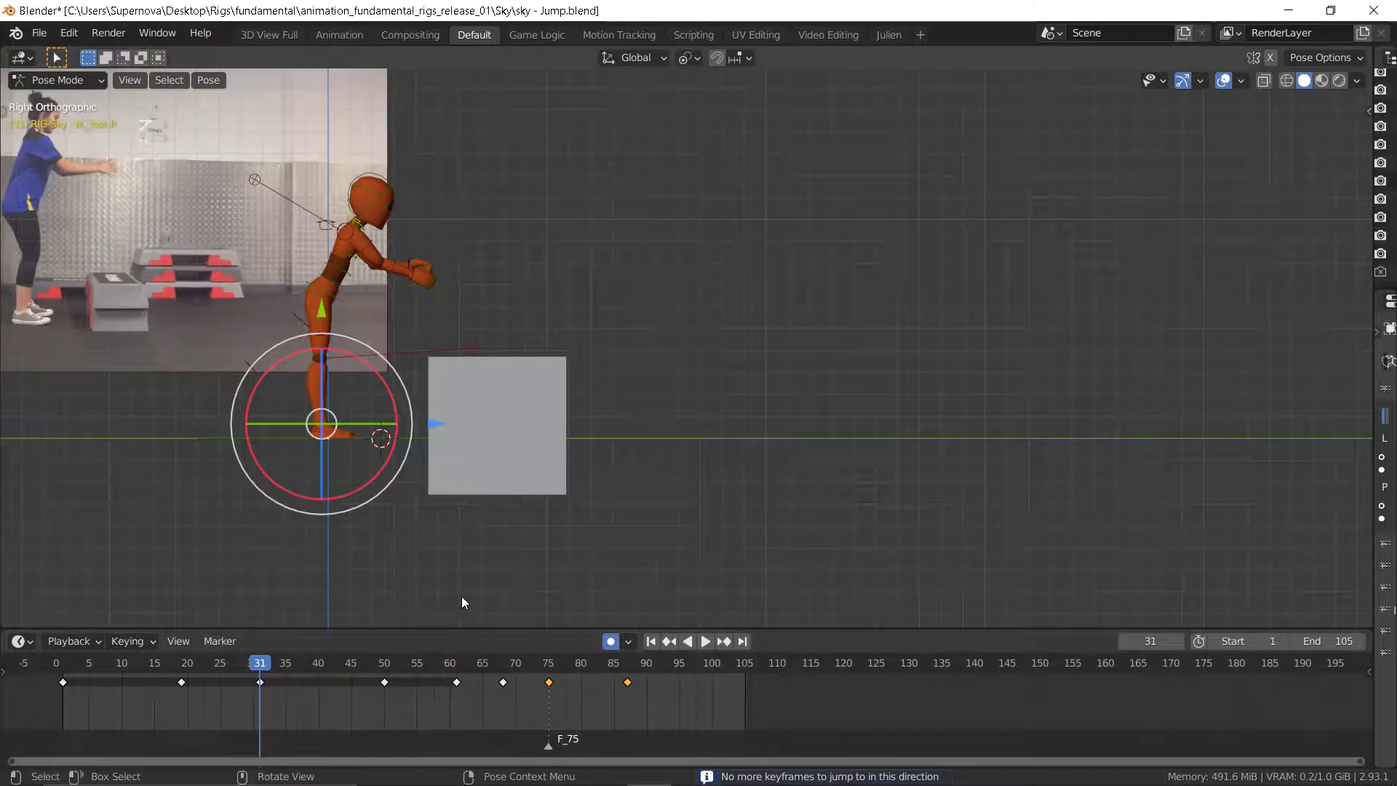
{"action": "key", "text": "Down"}
{"action": "key", "text": "Down"}
{"action": "key", "text": "Up"}
{"action": "key", "text": "Up"}
{"action": "key", "text": "Up"}
{"action": "key", "text": "Up"}
{"action": "key", "text": "Up"}
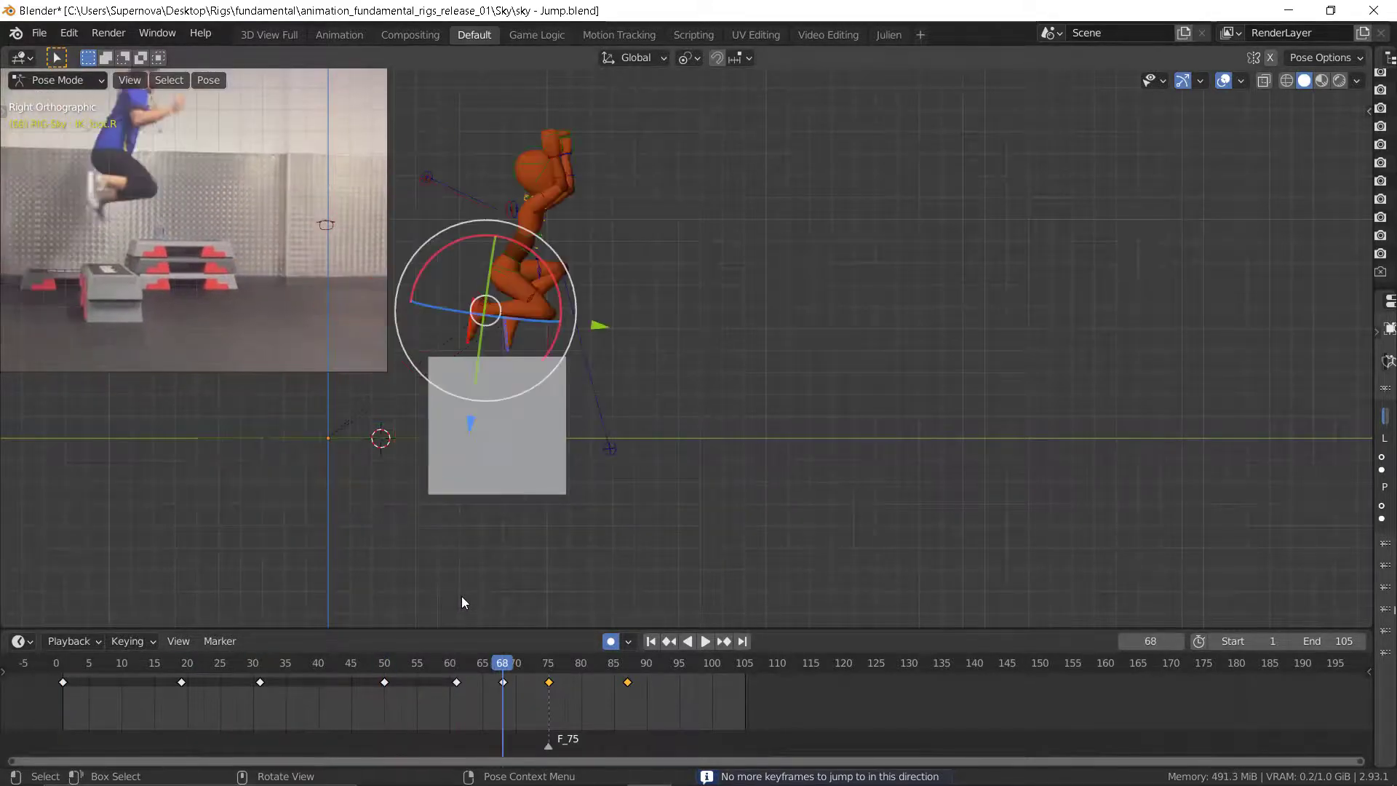
{"action": "key", "text": "Up"}
{"action": "key", "text": "Up"}
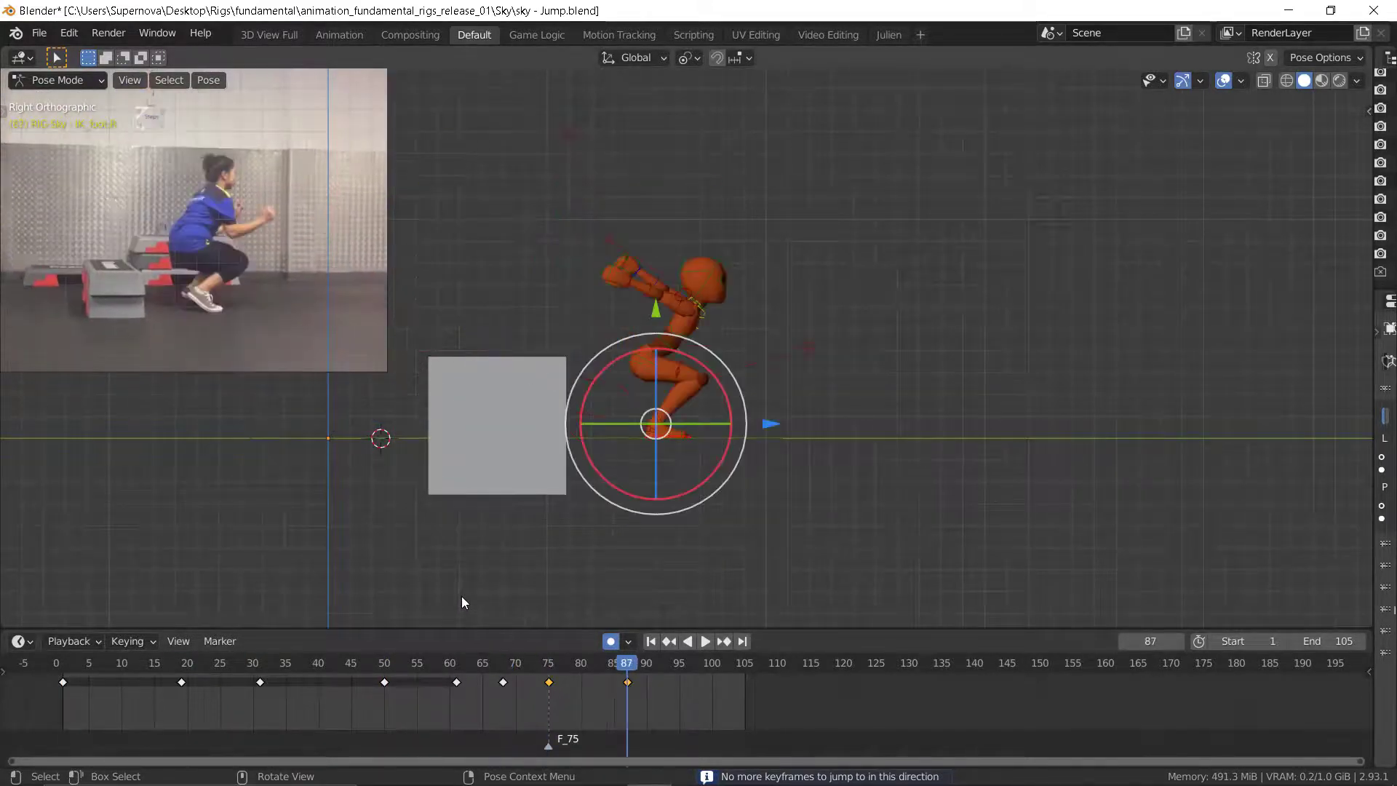
- Rotate the right upper arm down and forward at frame 87 and bend the right forearm up to match the reference crouch
{"action": "left_click", "coordinate": [673, 312]}
{"action": "left_click_drag", "start_coordinate": [658, 260], "coordinate": [771, 388]}
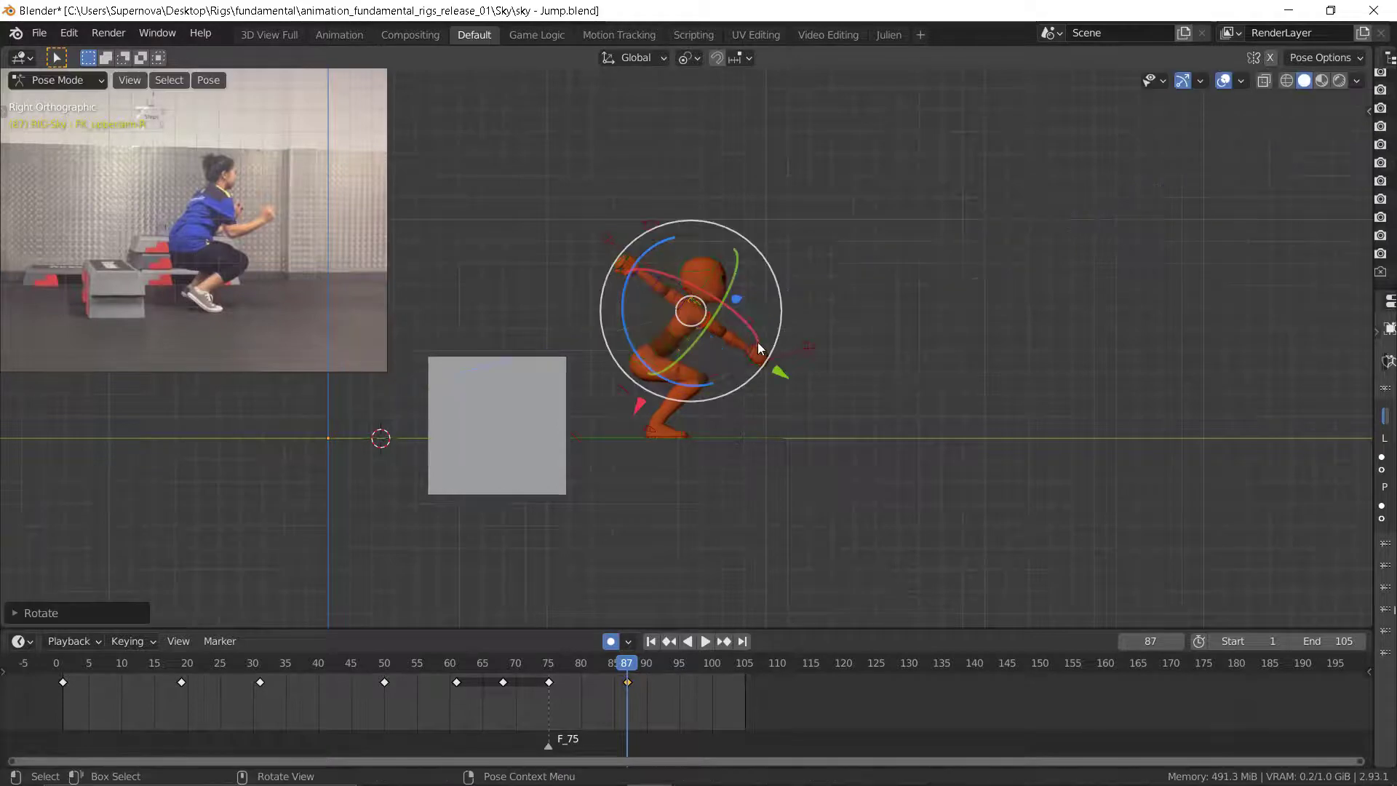
{"action": "left_click", "coordinate": [727, 334]}
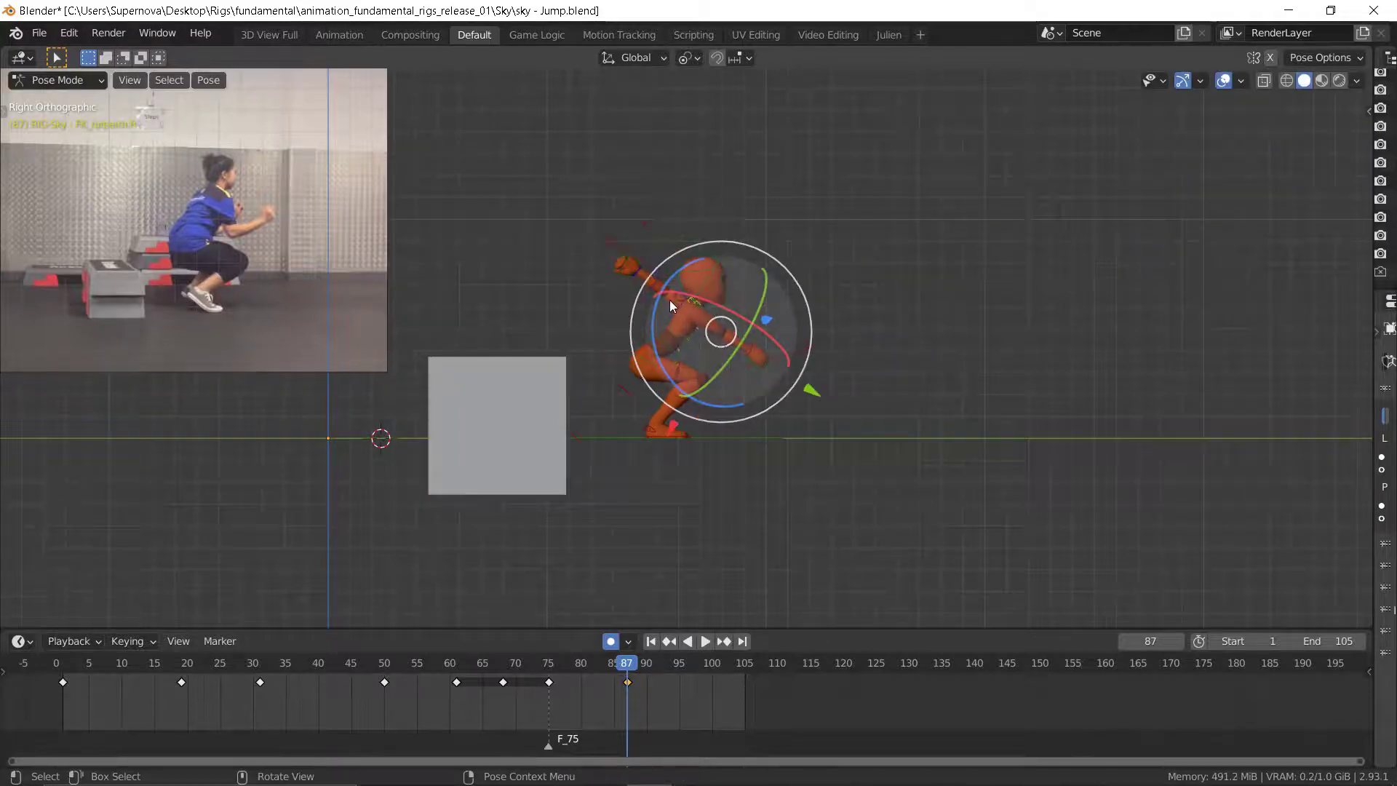
{"action": "left_click_drag", "start_coordinate": [670, 300], "coordinate": [689, 359]}
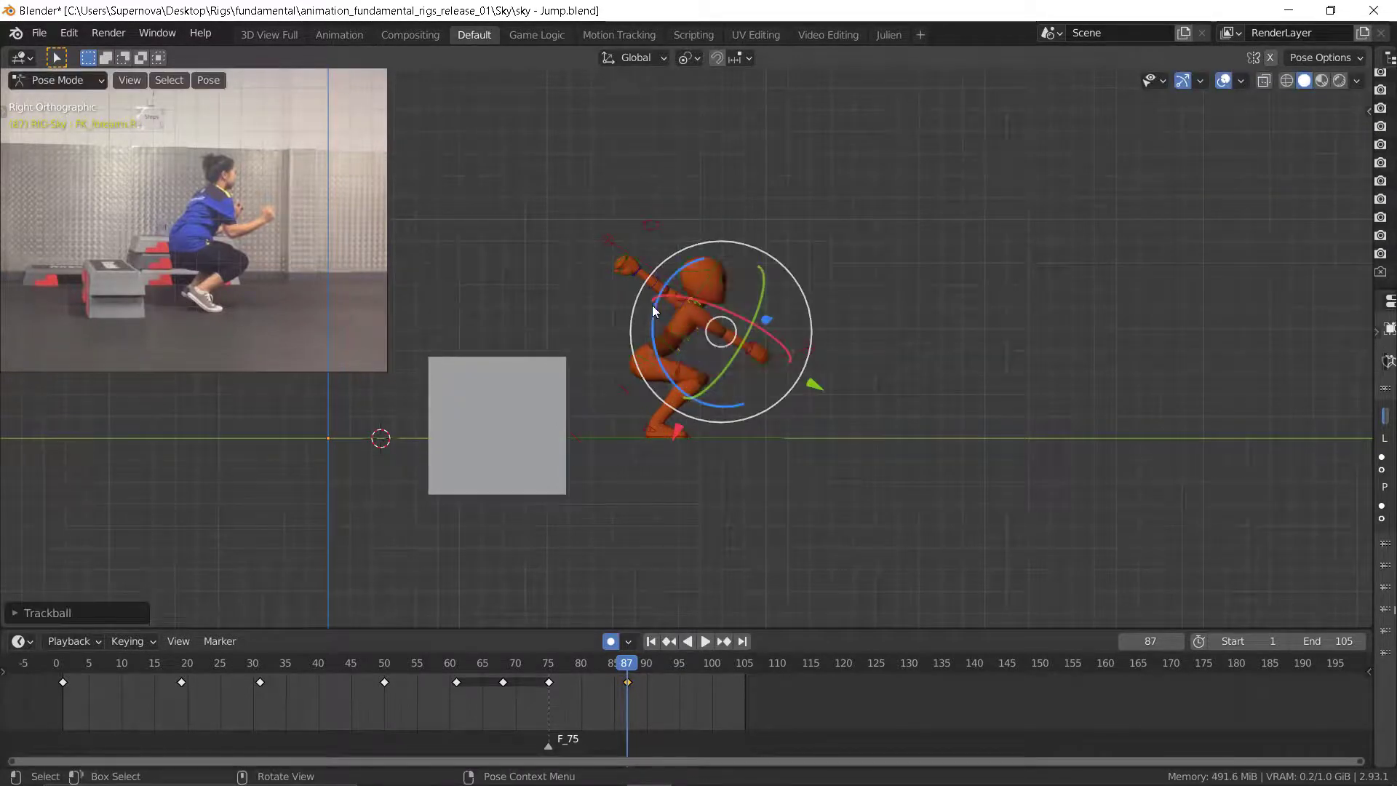
{"action": "left_click_drag", "start_coordinate": [653, 307], "coordinate": [681, 351]}
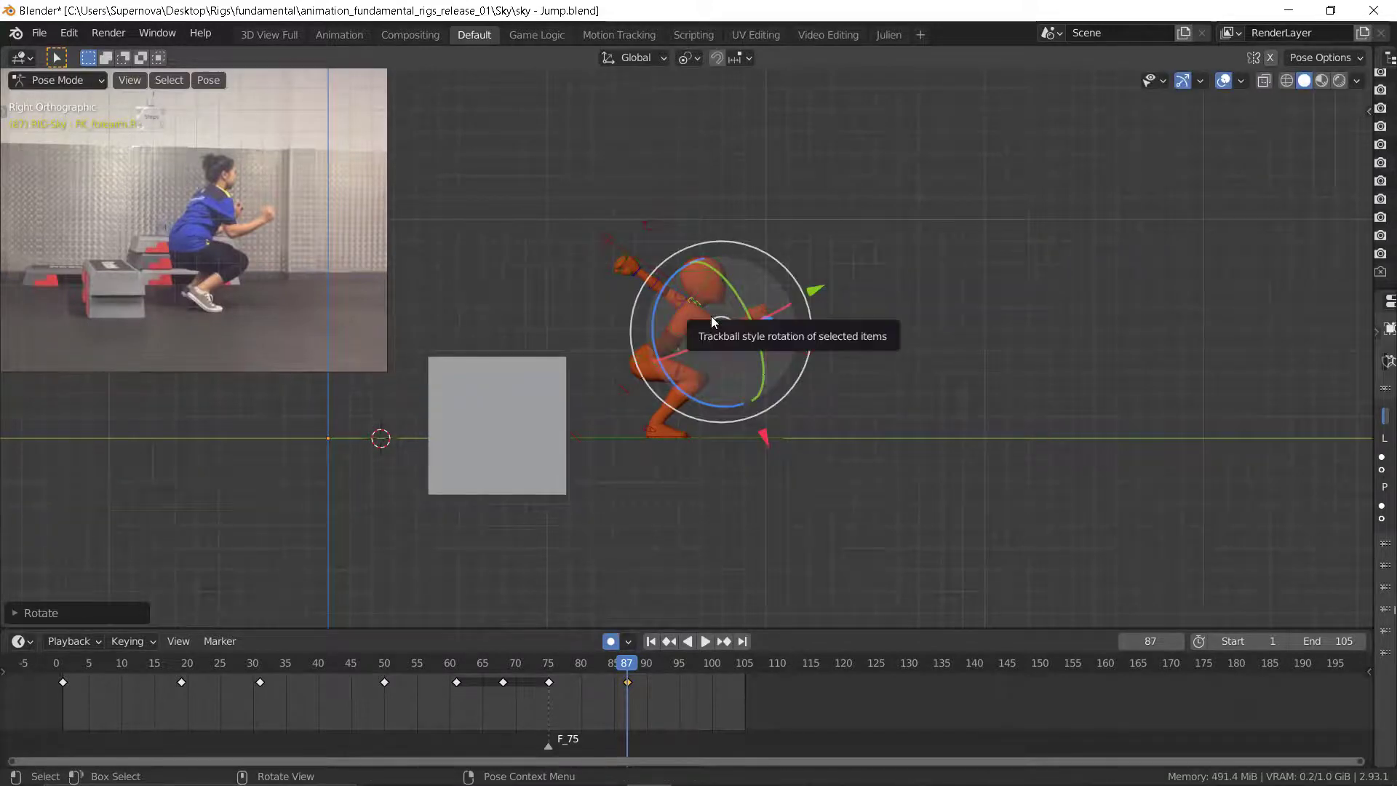
{"action": "left_click_drag", "start_coordinate": [620, 298], "coordinate": [669, 293]}
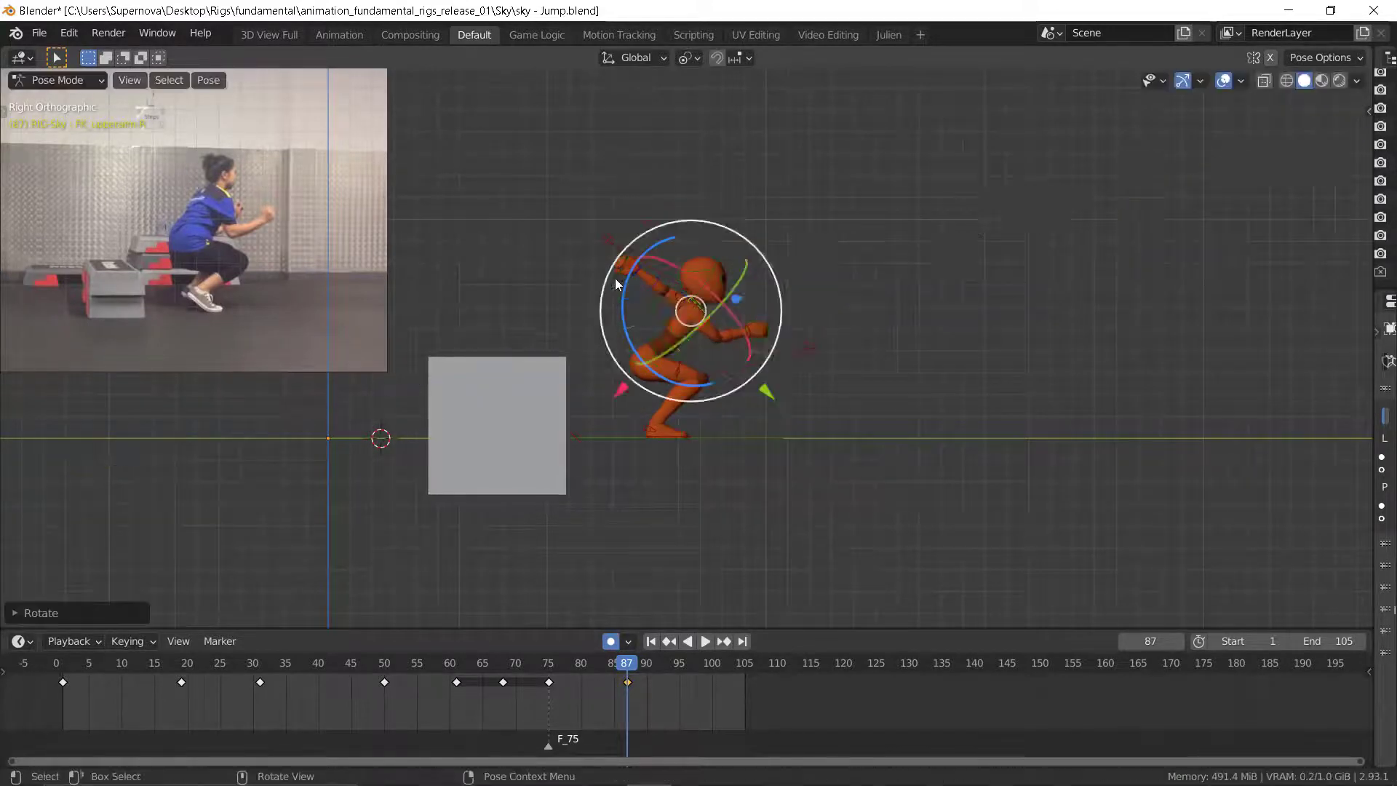
- Swing the left upper arm down and forward at frame 87 and bend the left forearm up in front of the body
{"action": "middle_click_drag", "start_coordinate": [764, 313], "coordinate": [517, 387]}
{"action": "scroll", "coordinate": [569, 366], "scroll_direction": "down", "scroll_amount": 9}
{"action": "scroll", "coordinate": [572, 372], "scroll_direction": "up", "scroll_amount": 5}
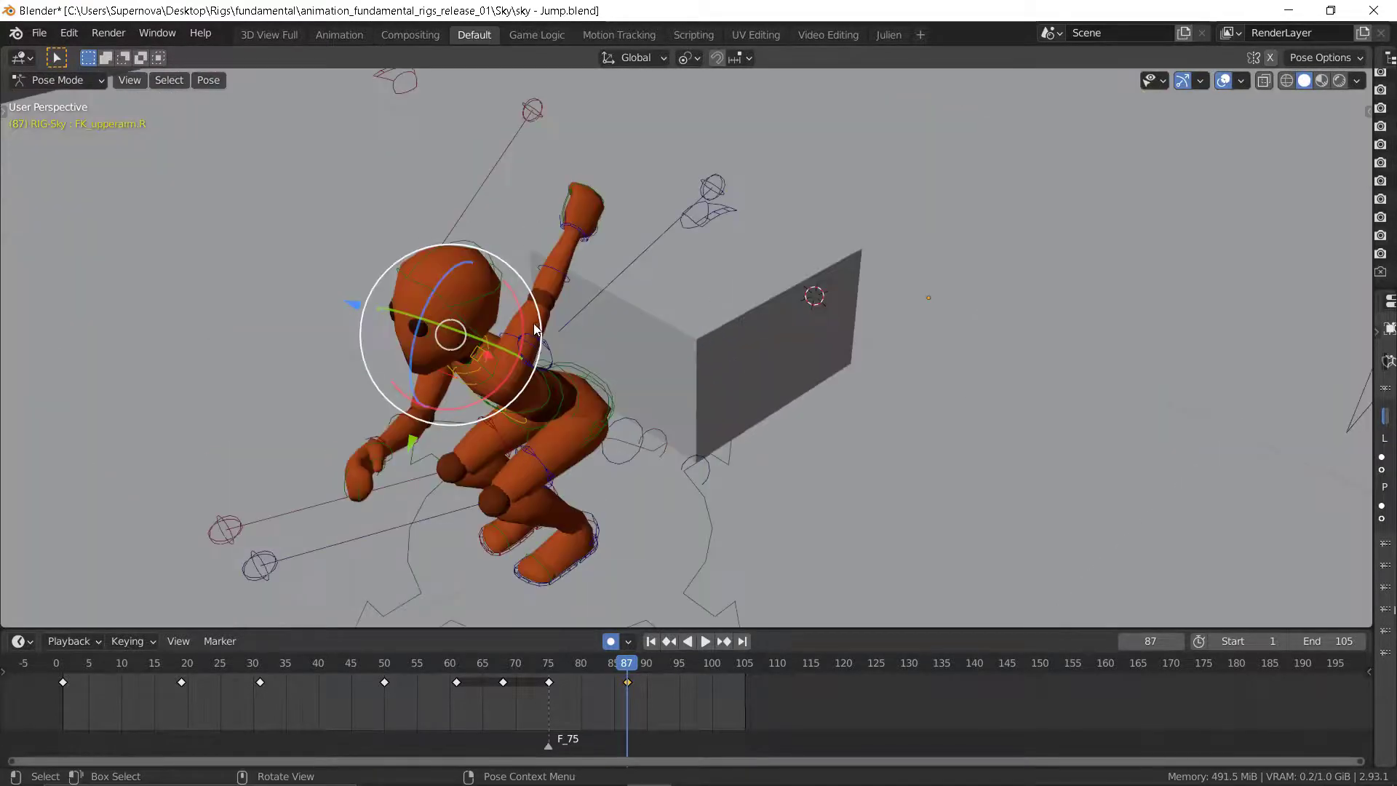
{"action": "left_click", "coordinate": [617, 385]}
{"action": "middle_click_drag", "start_coordinate": [617, 384], "coordinate": [530, 333]}
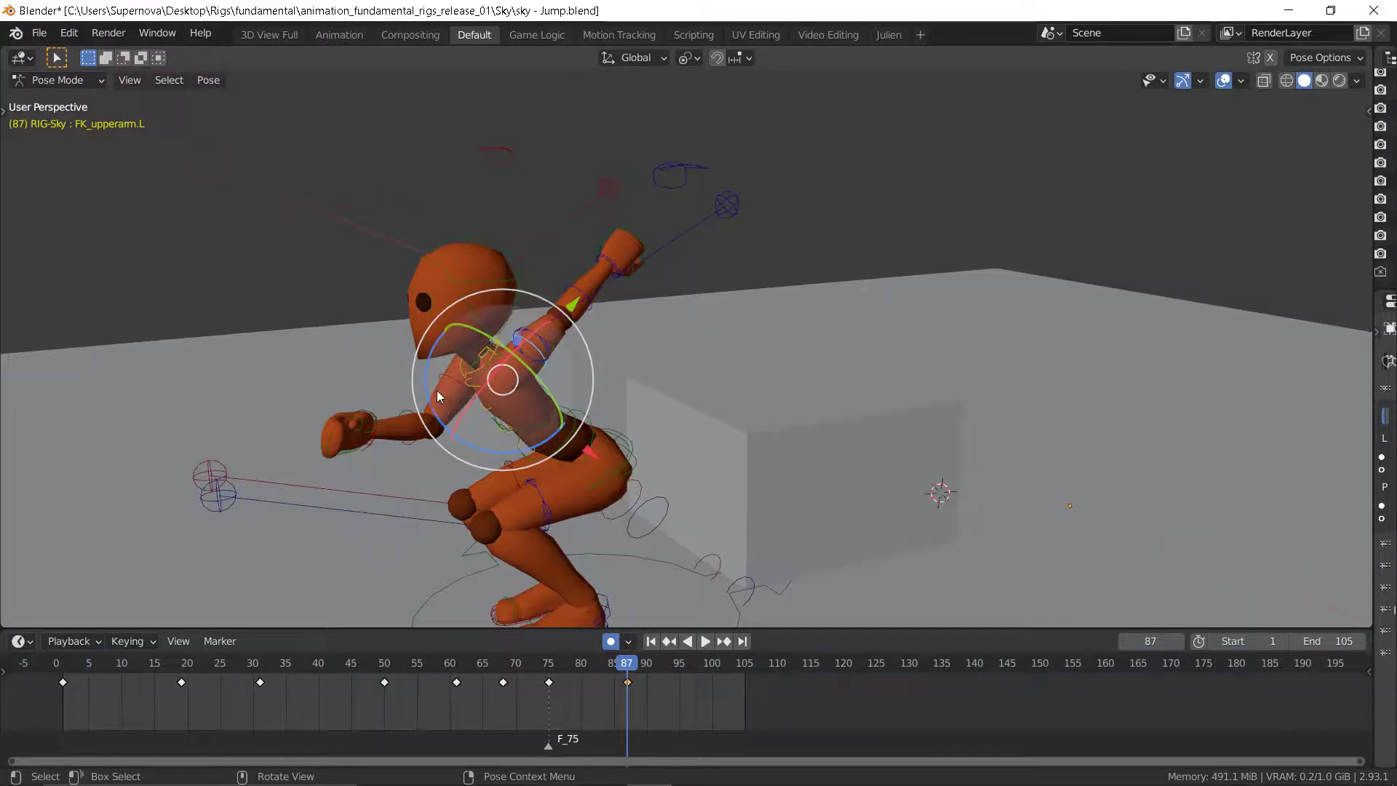
{"action": "left_click_drag", "start_coordinate": [429, 395], "coordinate": [522, 350]}
{"action": "left_click", "coordinate": [521, 492]}
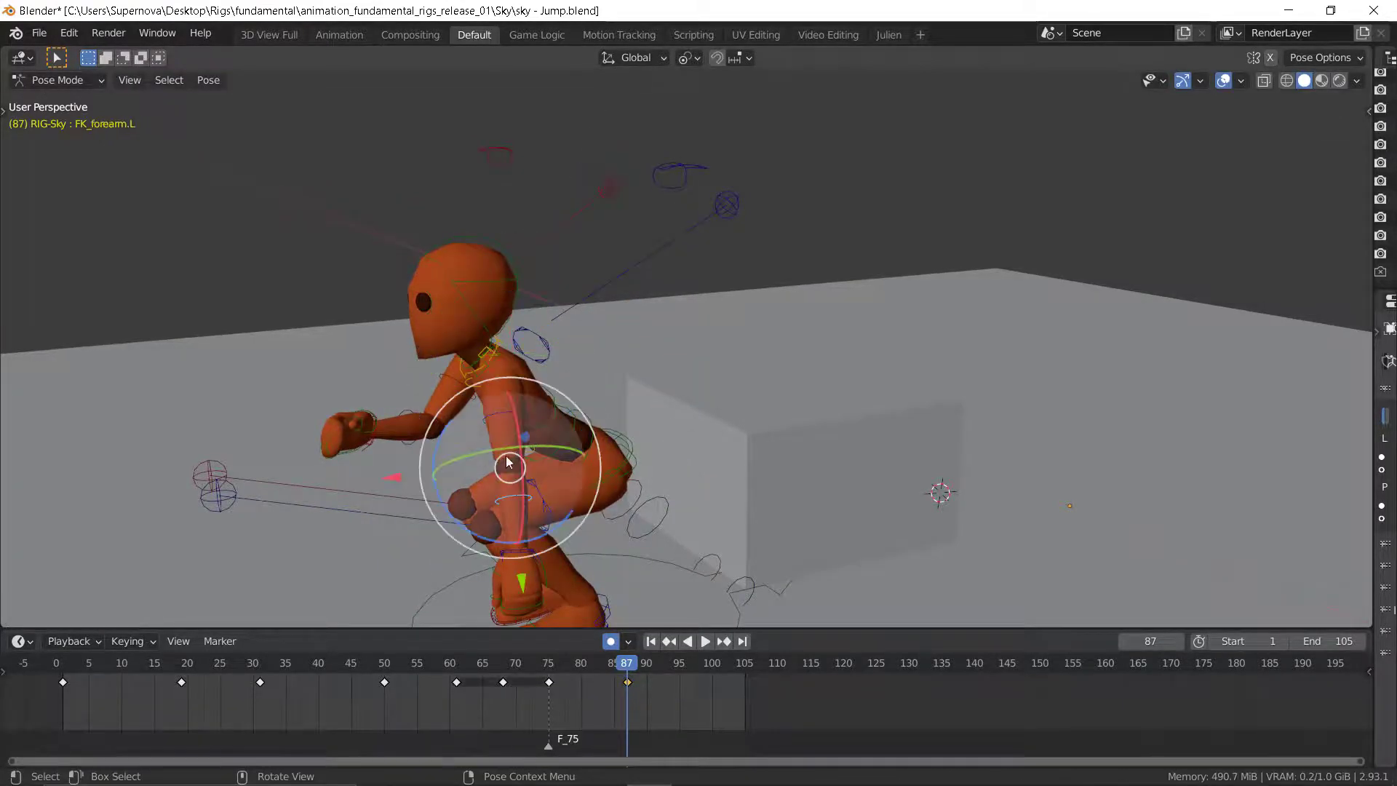
{"action": "left_click_drag", "start_coordinate": [451, 513], "coordinate": [429, 365]}
- Rotate both upper arms outward from a front view at frame 87 so the hands no longer cross the chest
{"action": "middle_click_drag", "start_coordinate": [474, 416], "coordinate": [390, 451]}
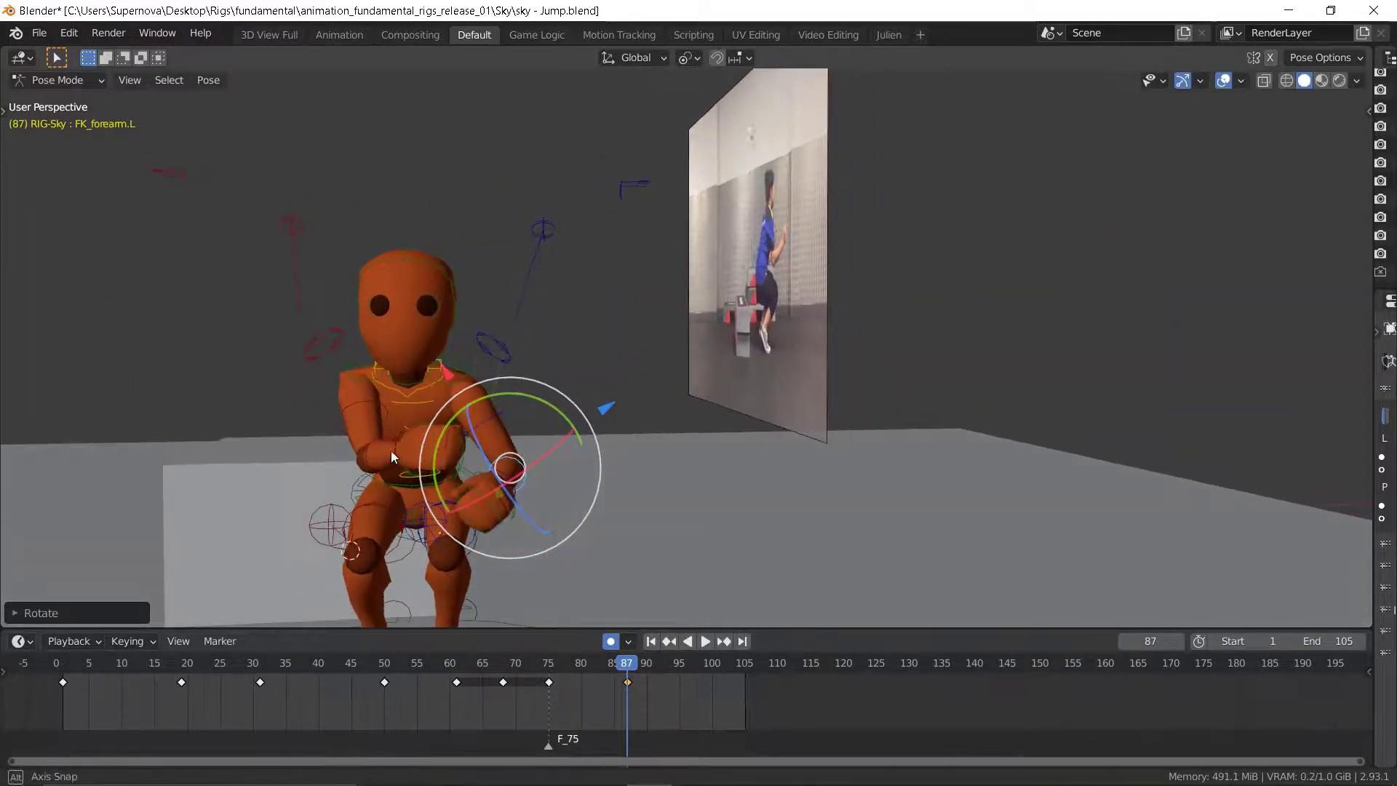
{"action": "left_click", "coordinate": [374, 400]}
{"action": "left_click_drag", "start_coordinate": [395, 409], "coordinate": [349, 414]}
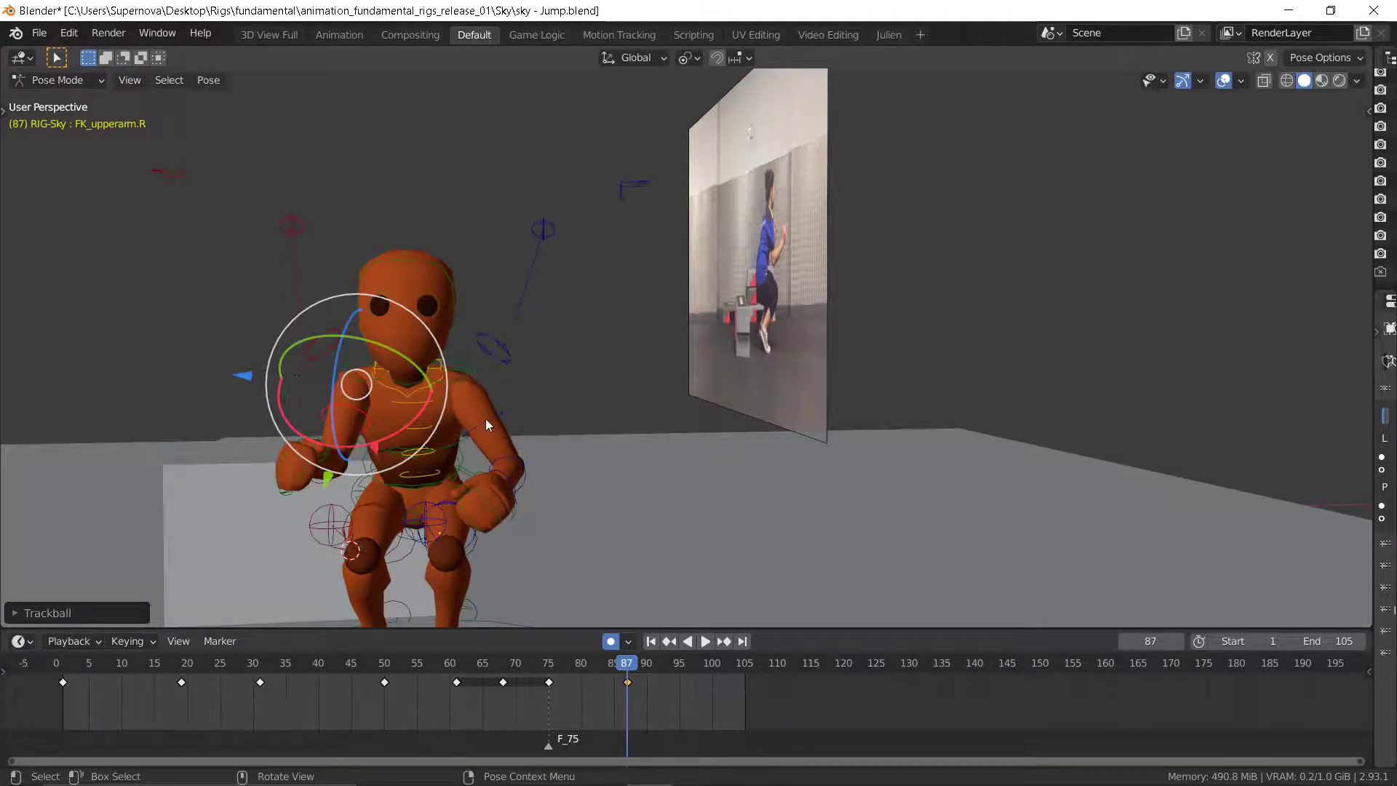
{"action": "left_click", "coordinate": [486, 420]}
{"action": "left_click_drag", "start_coordinate": [494, 393], "coordinate": [433, 426]}
{"action": "middle_click_drag", "start_coordinate": [434, 426], "coordinate": [352, 404]}
{"action": "left_click", "coordinate": [352, 401]}
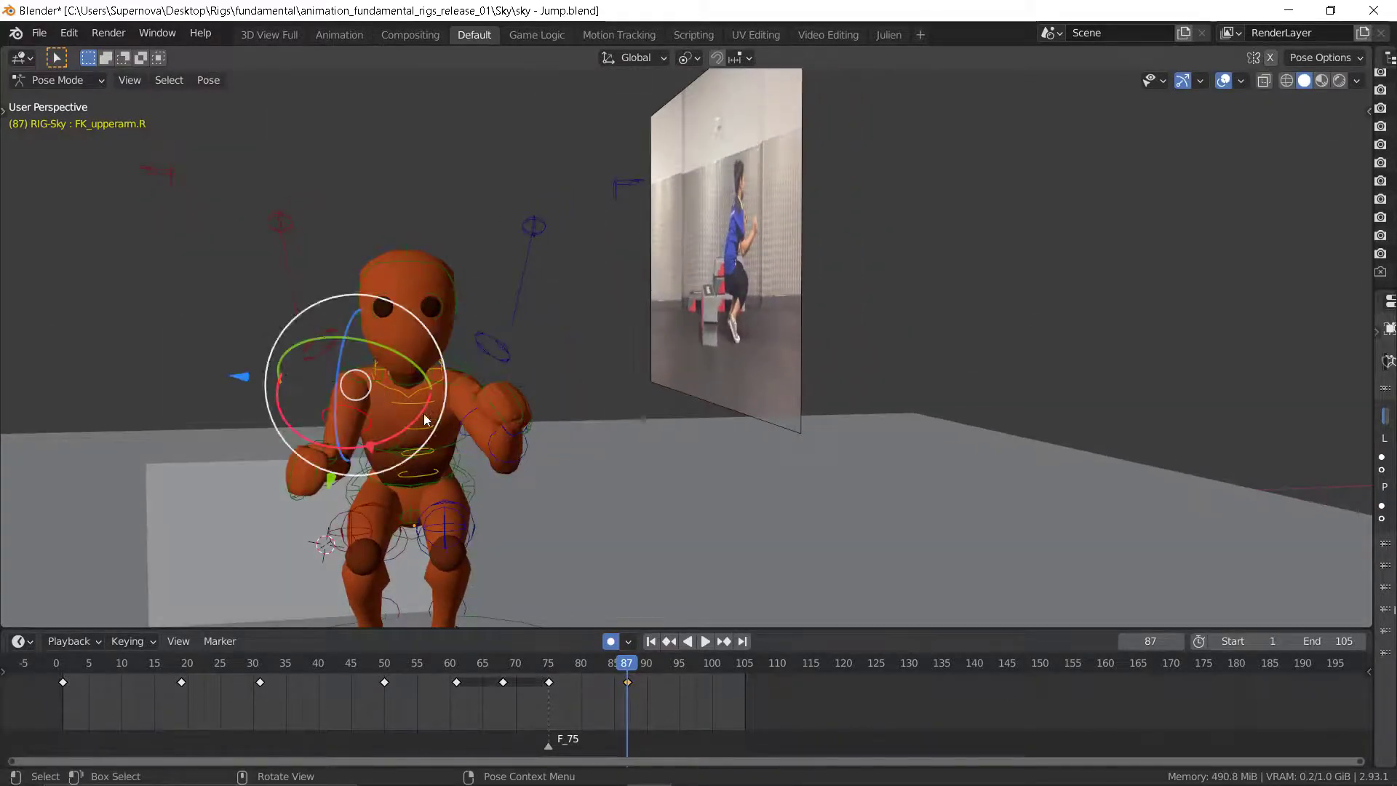
{"action": "left_click_drag", "start_coordinate": [426, 420], "coordinate": [376, 400]}
- Flip back and forth through all keyframes up to frame 87 to review the pose sequence against the reference
{"action": "middle_click_drag", "start_coordinate": [375, 400], "coordinate": [541, 464]}
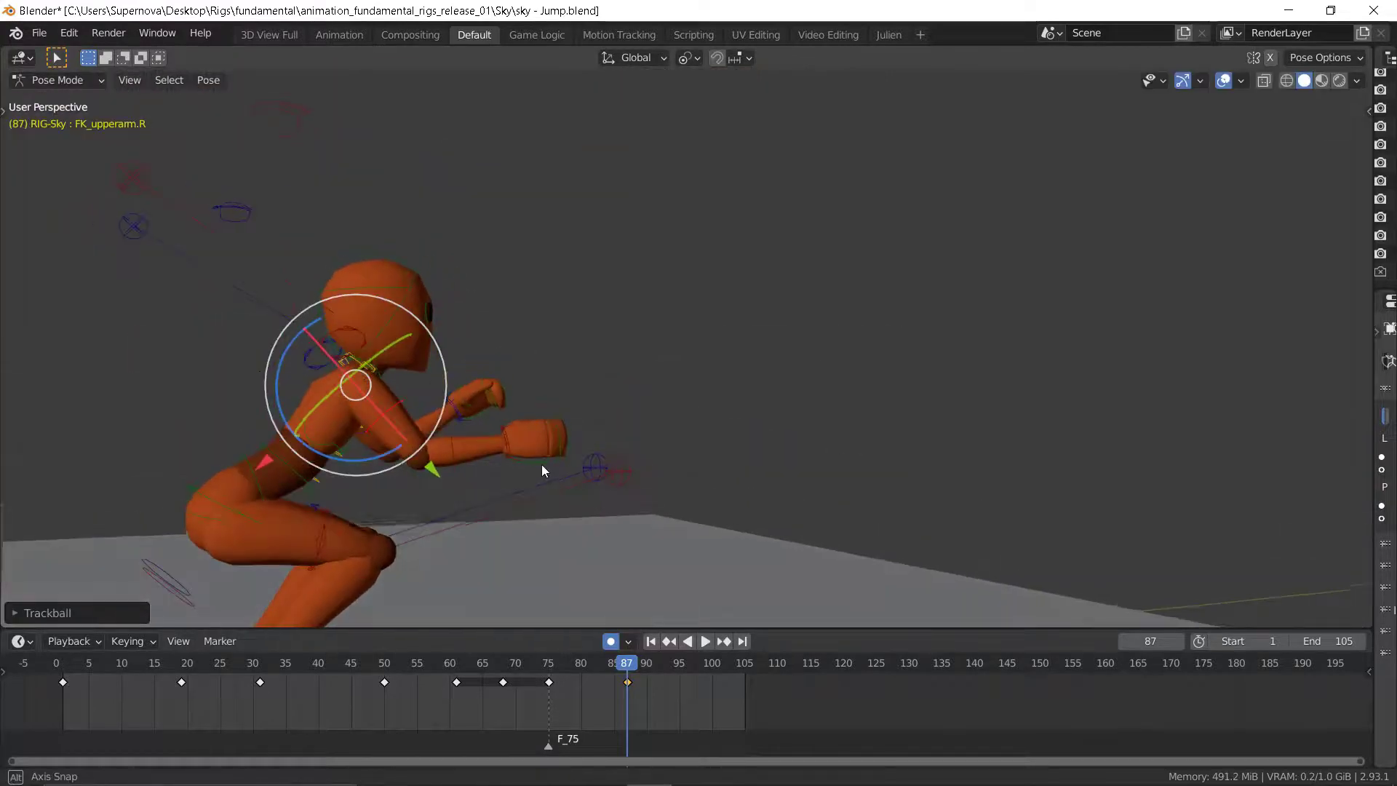
{"action": "scroll", "coordinate": [541, 464], "scroll_direction": "down", "scroll_amount": 6}
{"action": "key", "text": "Down"}
{"action": "key", "text": "Down"}
{"action": "key", "text": "Down"}
{"action": "key", "text": "Down"}
{"action": "scroll", "coordinate": [394, 505], "scroll_direction": "down", "scroll_amount": 4}
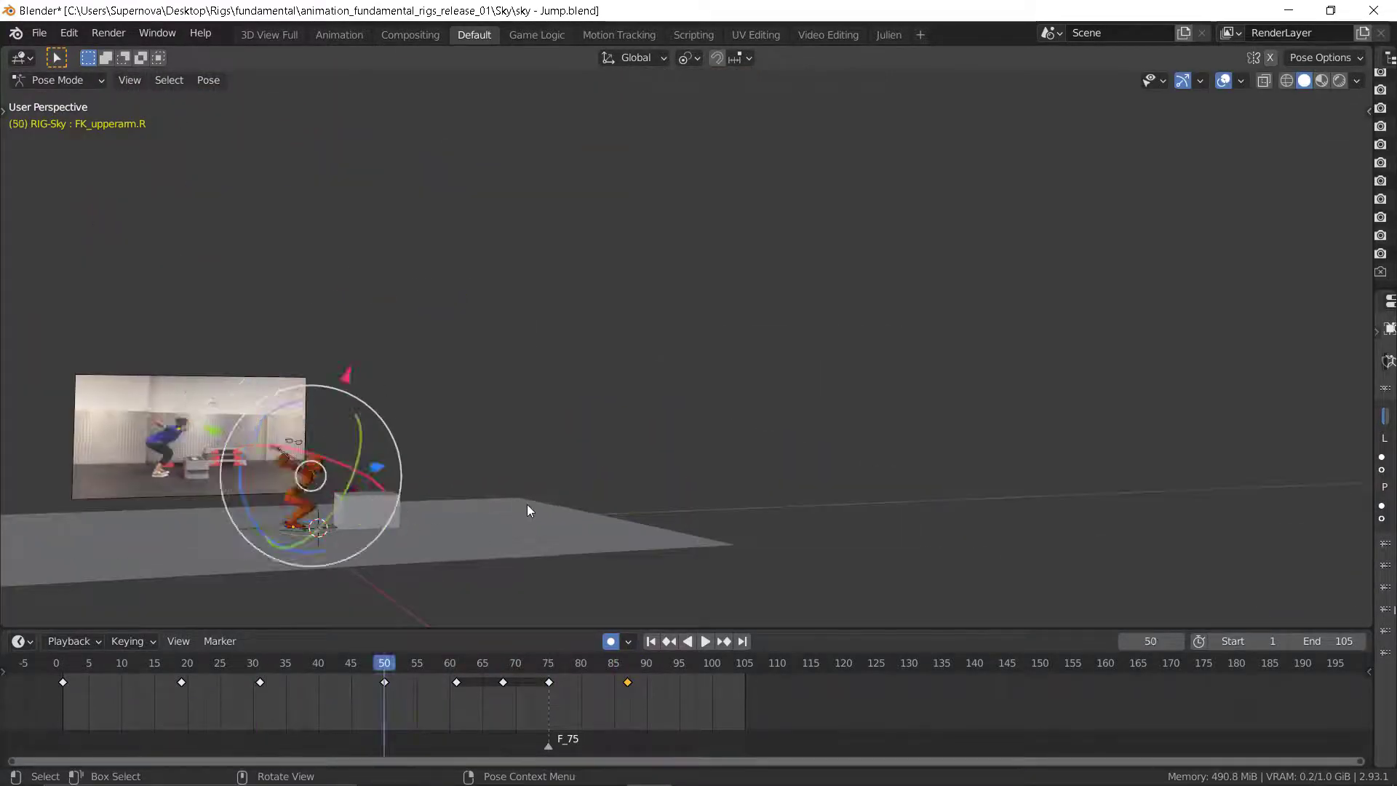
{"action": "key", "text": "Up"}
{"action": "key", "text": "Down"}
{"action": "key", "text": "Down"}
{"action": "key", "text": "Down"}
{"action": "key", "text": "Down"}
{"action": "key", "text": "Down"}
{"action": "key", "text": "Up"}
{"action": "key", "text": "Up"}
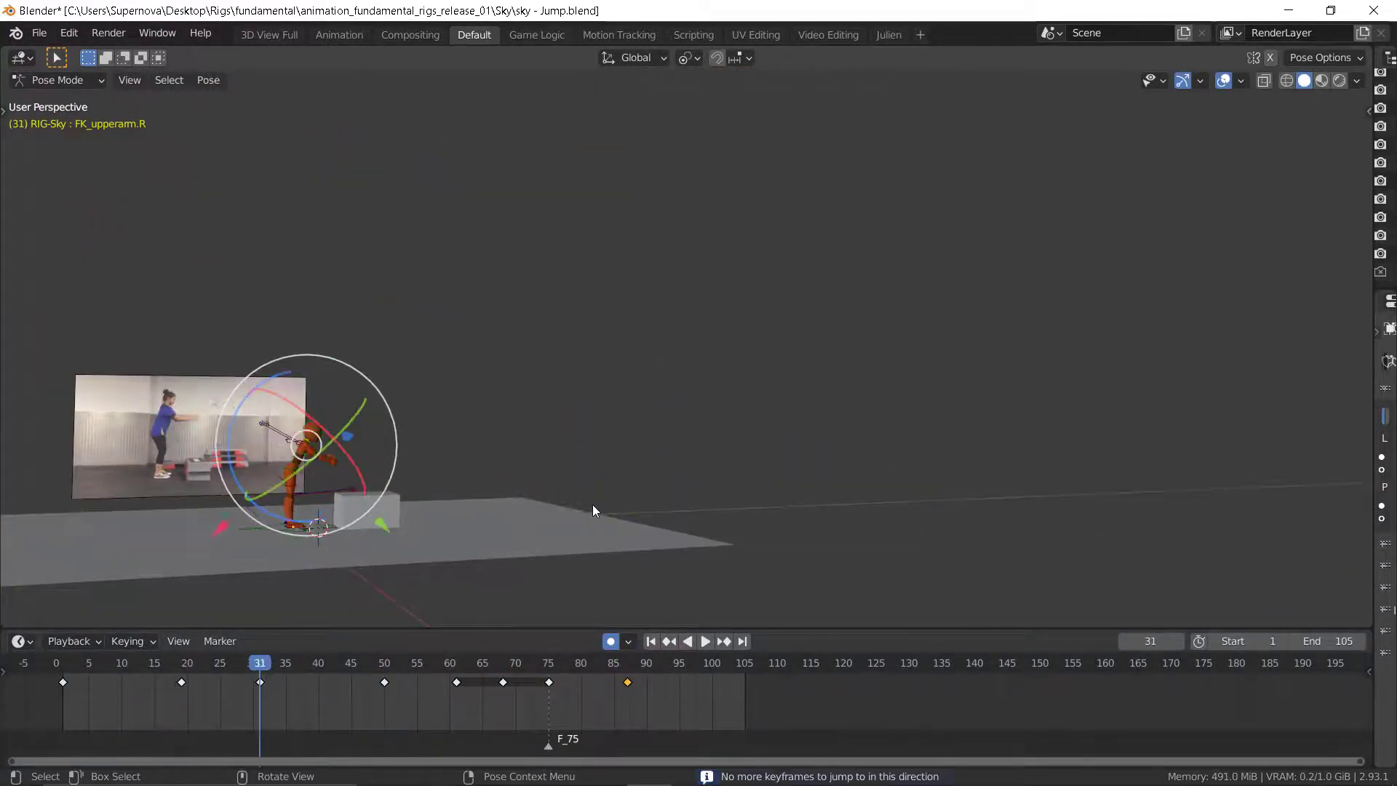
{"action": "key", "text": "Up"}
{"action": "key", "text": "Up"}
{"action": "key", "text": "Up"}
{"action": "key", "text": "Up"}
{"action": "key", "text": "Up"}
{"action": "middle_click_drag", "start_coordinate": [598, 510], "coordinate": [565, 514]}
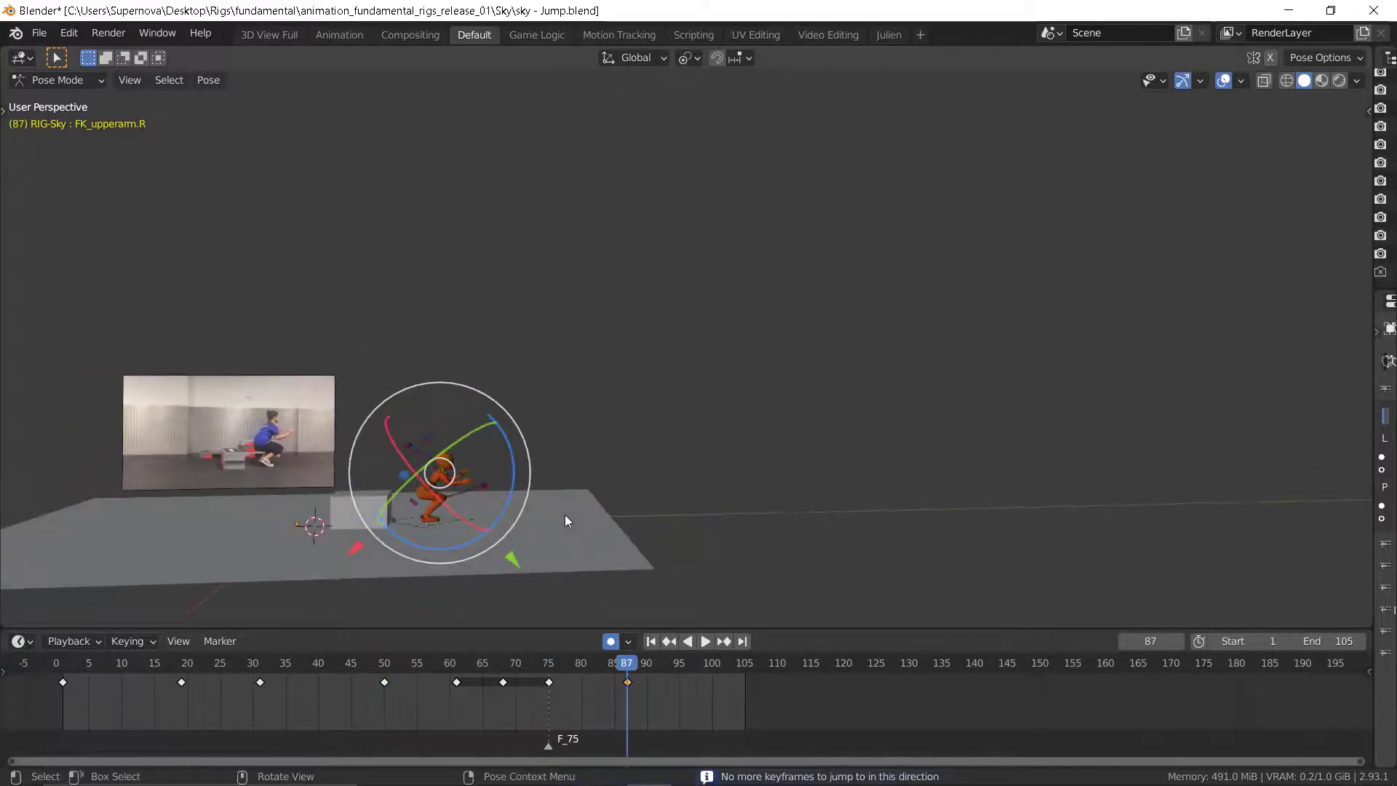
{"action": "key", "text": "Down"}
{"action": "key", "text": "Down"}
{"action": "key", "text": "Down"}
{"action": "key", "text": "Down"}
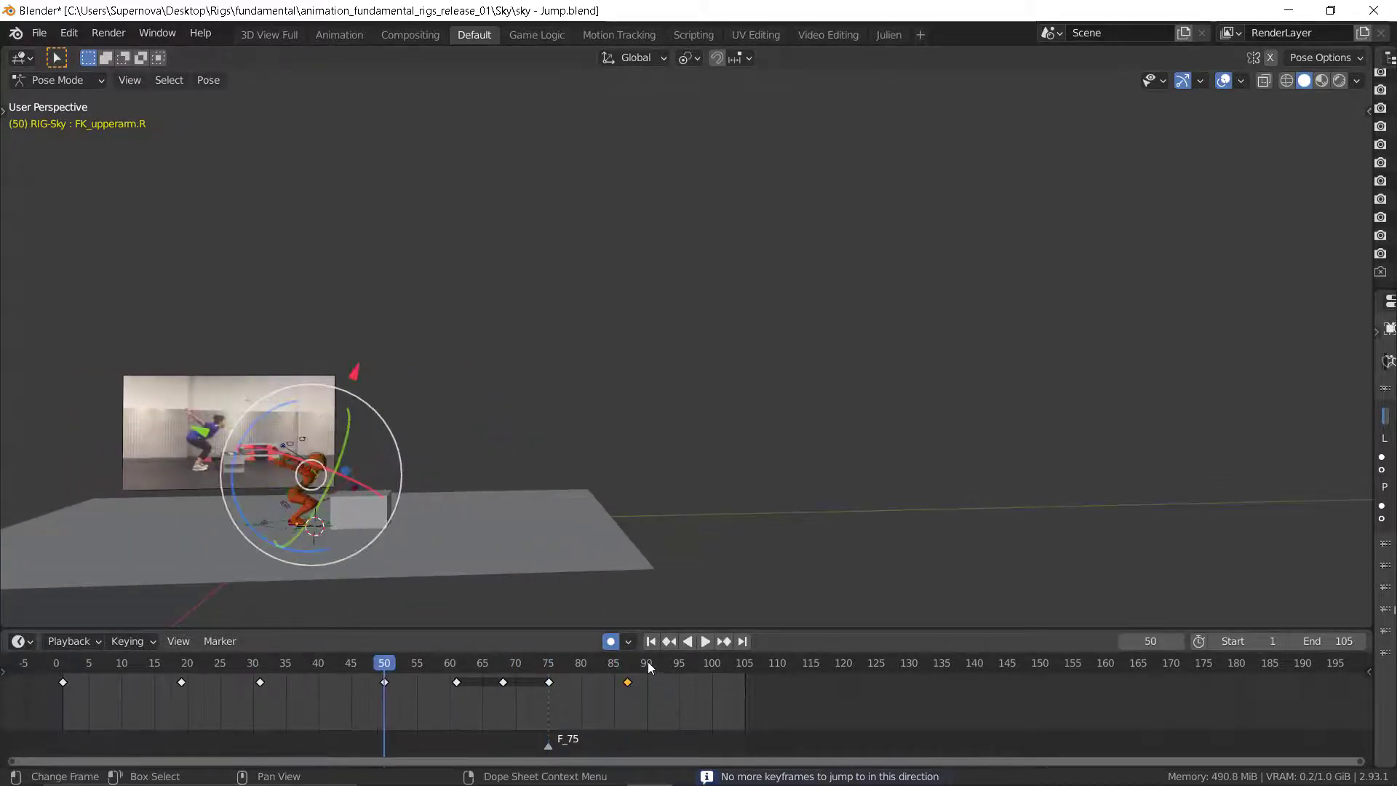
{"action": "key", "text": "Up"}
{"action": "key", "text": "Up"}
{"action": "key", "text": "Up"}
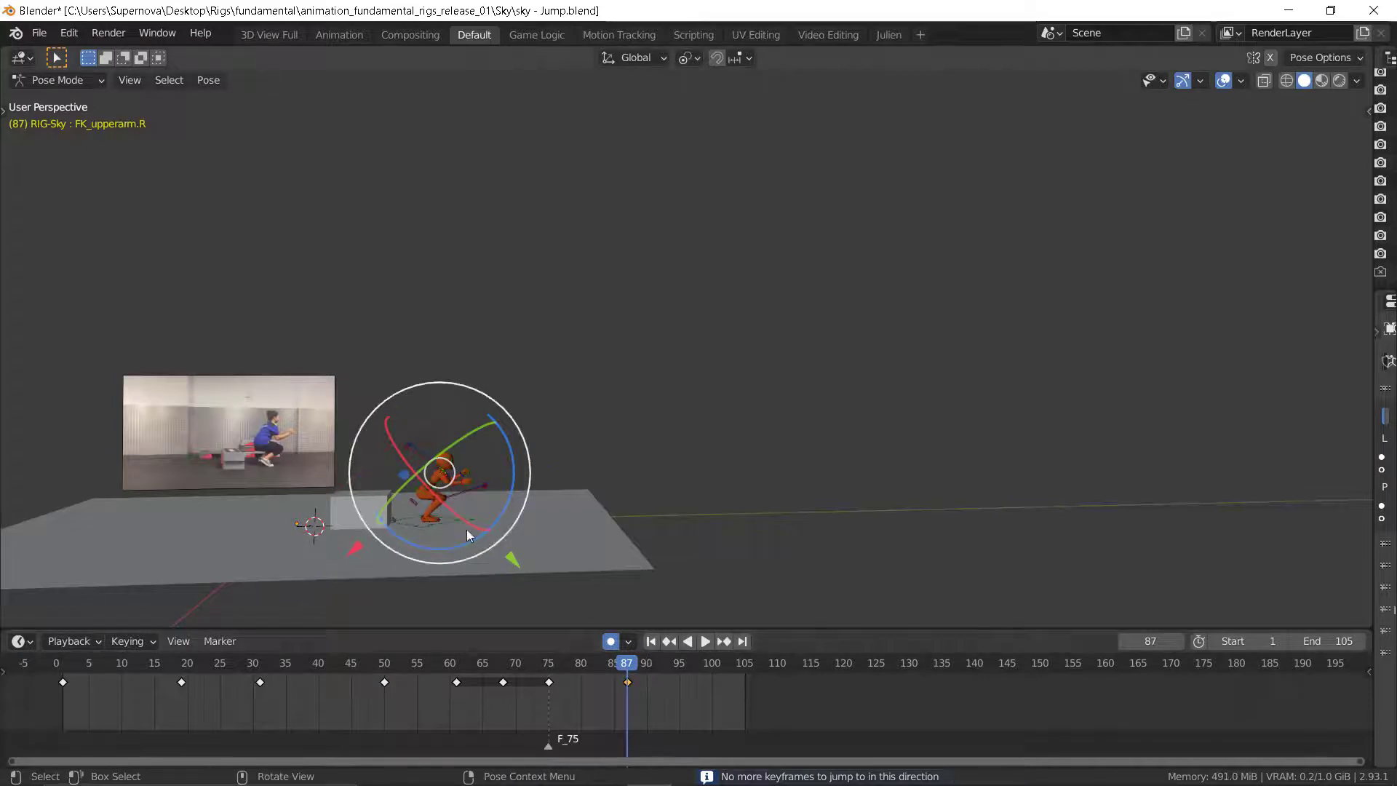
{"action": "scroll", "coordinate": [455, 503], "scroll_direction": "up", "scroll_amount": 2}
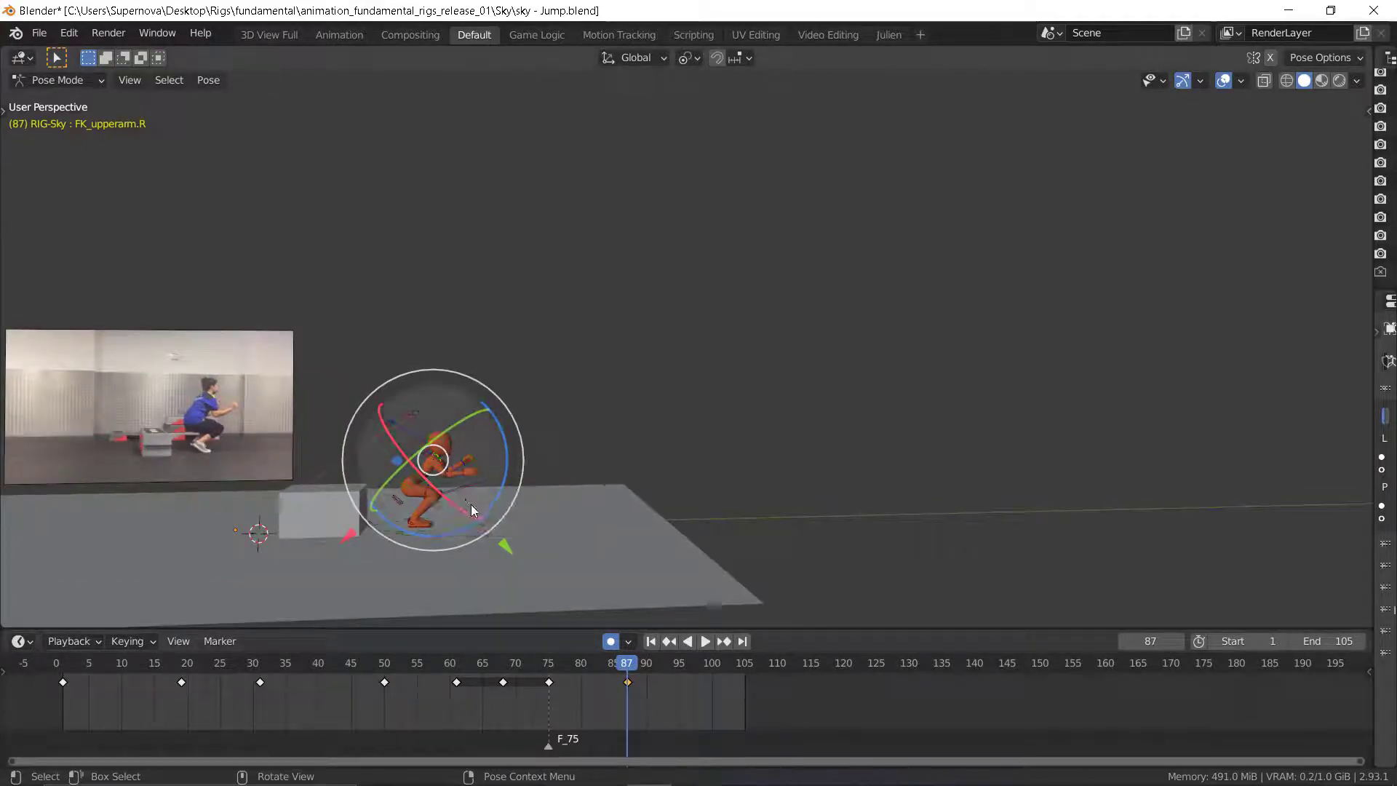
{"action": "key", "text": "Down"}
{"action": "key", "text": "Down"}
{"action": "key", "text": "Down"}
{"action": "key", "text": "Down"}
{"action": "key", "text": "Down"}
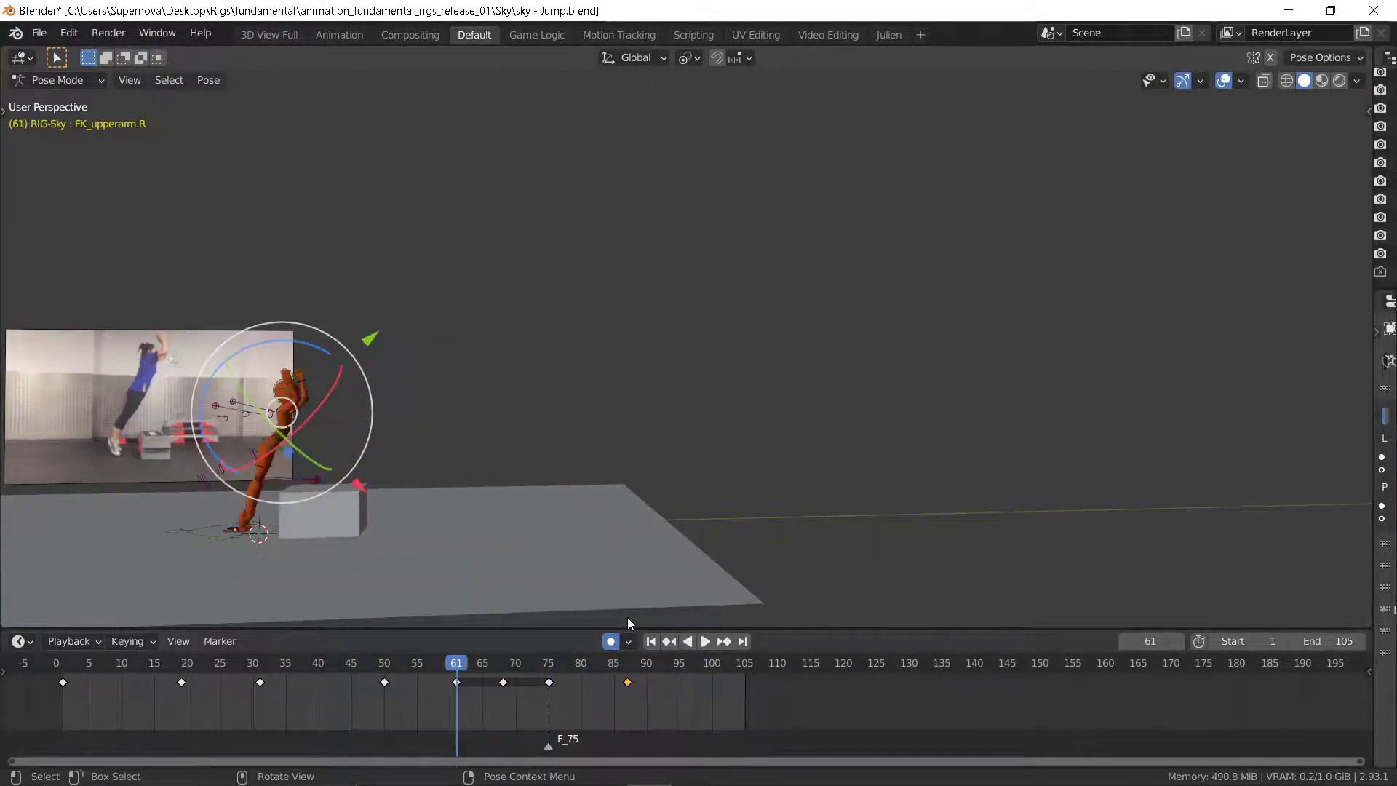
{"action": "key", "text": "Down"}
{"action": "key", "text": "Down"}
{"action": "key", "text": "Down"}
{"action": "key", "text": "Up"}
{"action": "key", "text": "Up"}
{"action": "key", "text": "Up"}
{"action": "key", "text": "Up"}
{"action": "key", "text": "Up"}
{"action": "key", "text": "Up"}
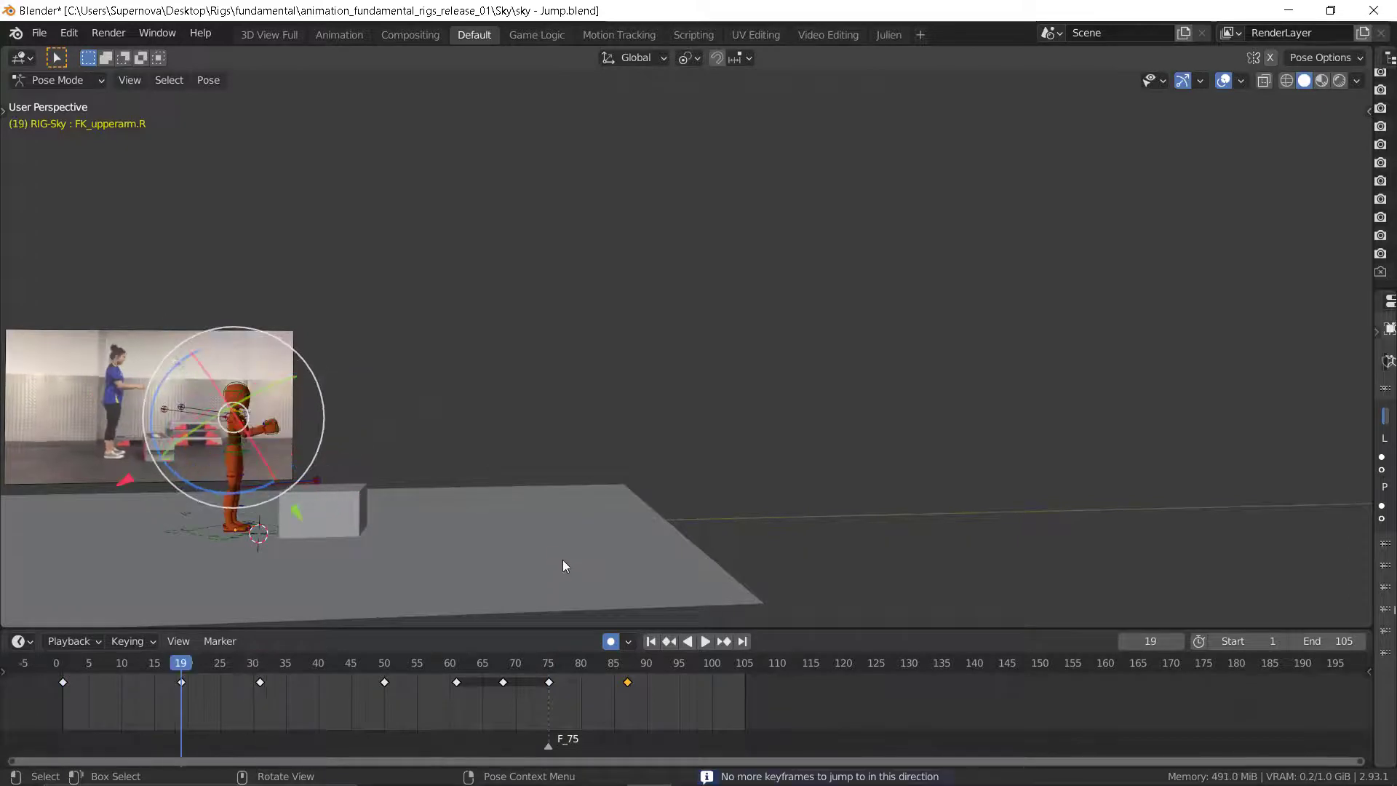
{"action": "key", "text": "Up"}
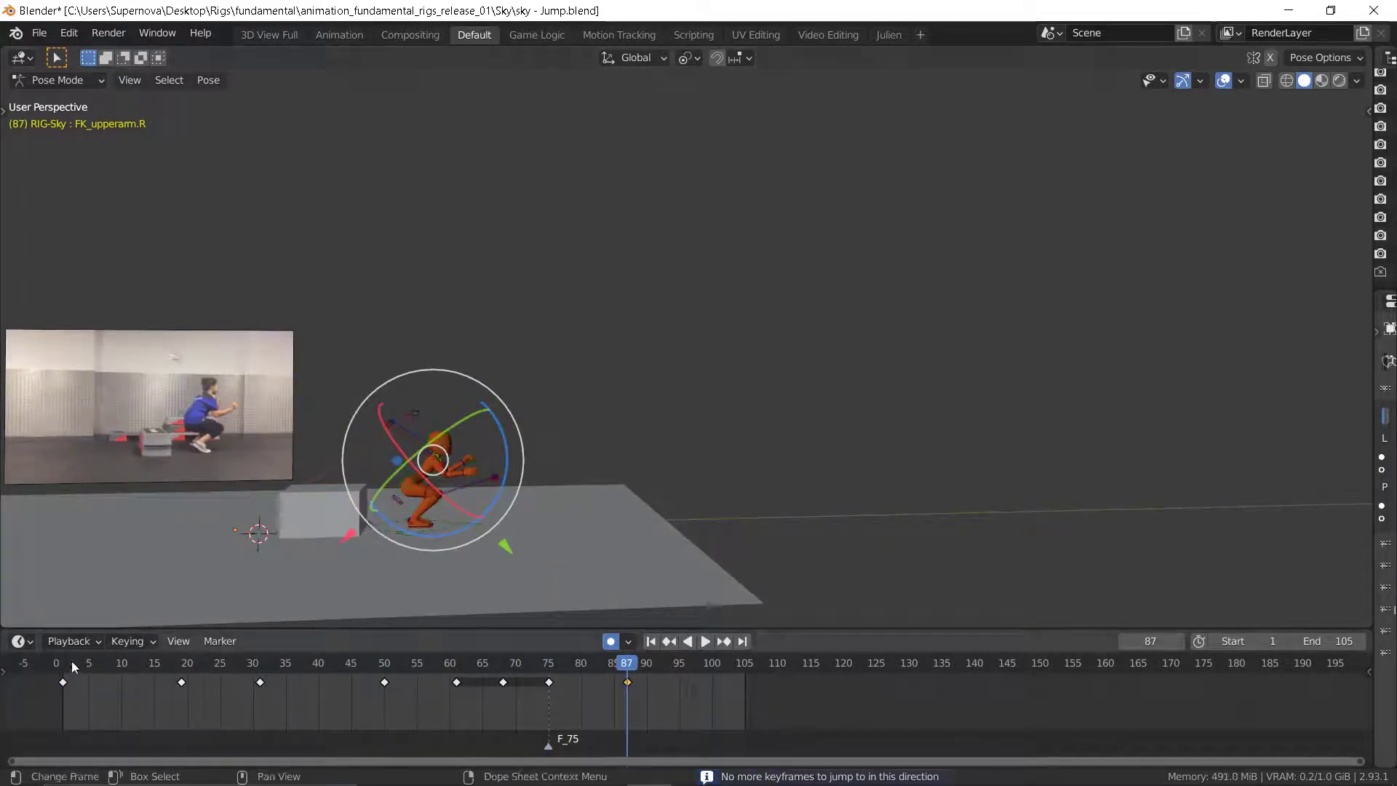
- Play and scrub the animation up to frame 87, continue past it, and stop at frame 105
{"action": "key", "text": "space"}
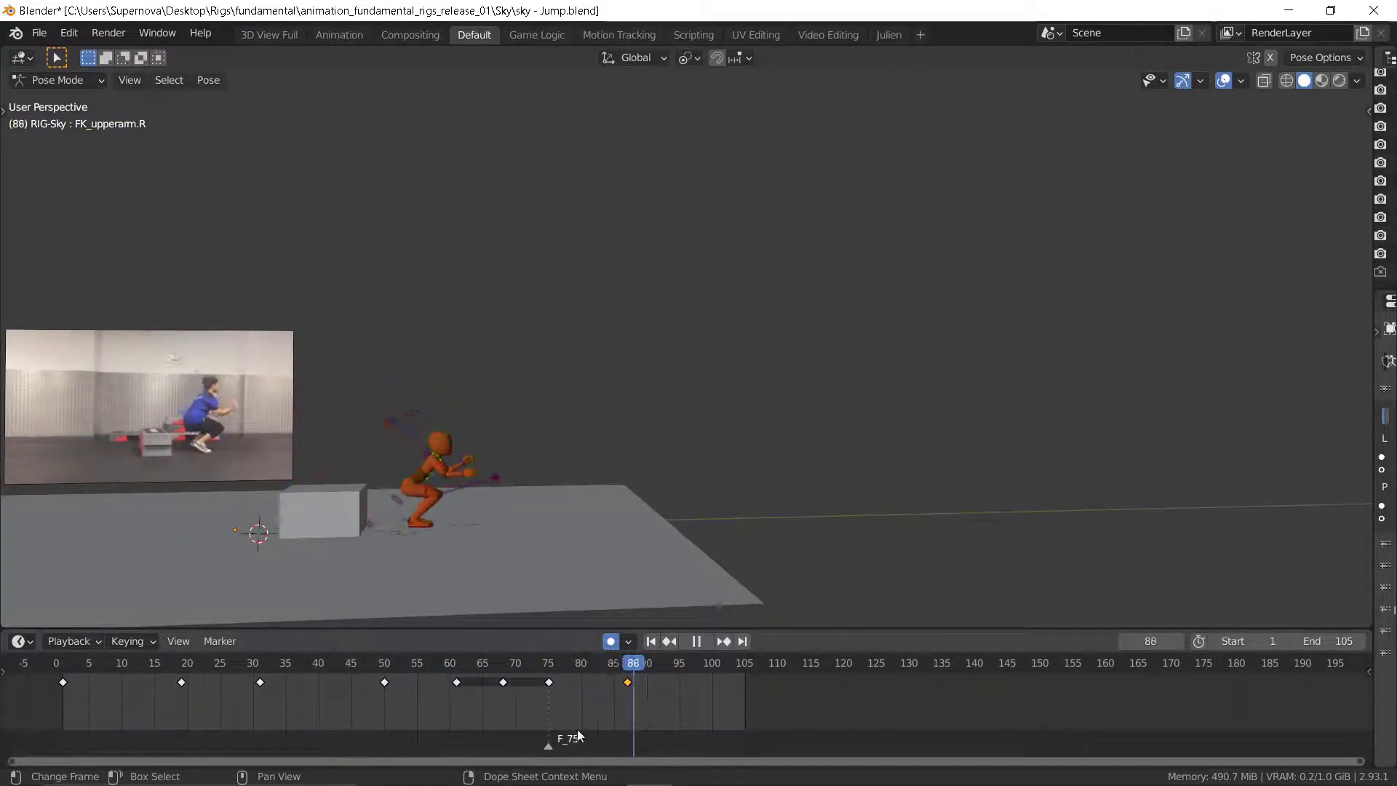
{"action": "left_click_drag", "start_coordinate": [143, 708], "coordinate": [628, 732]}
{"action": "key", "text": "space"}
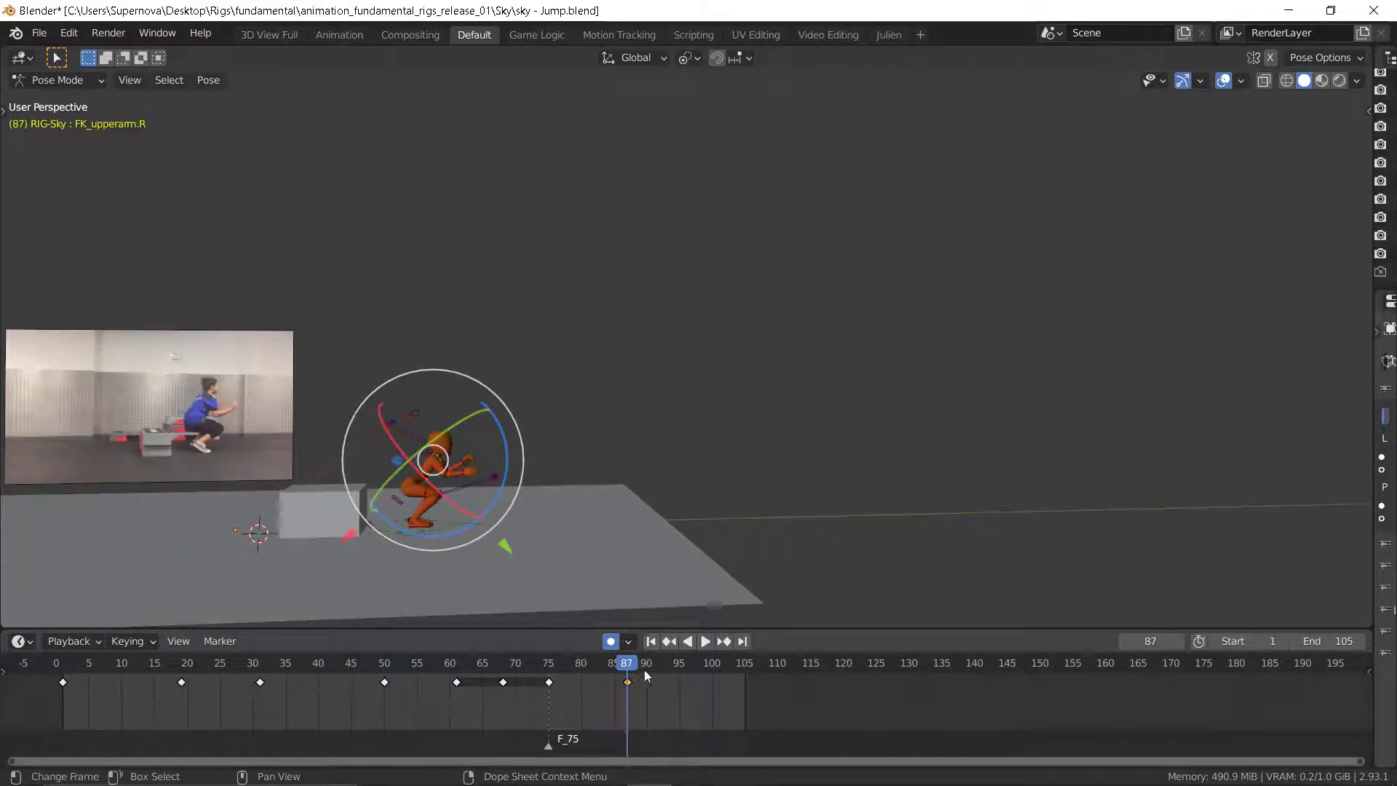
{"action": "middle_click_drag", "start_coordinate": [666, 700], "coordinate": [640, 694]}
{"action": "key", "text": "space"}
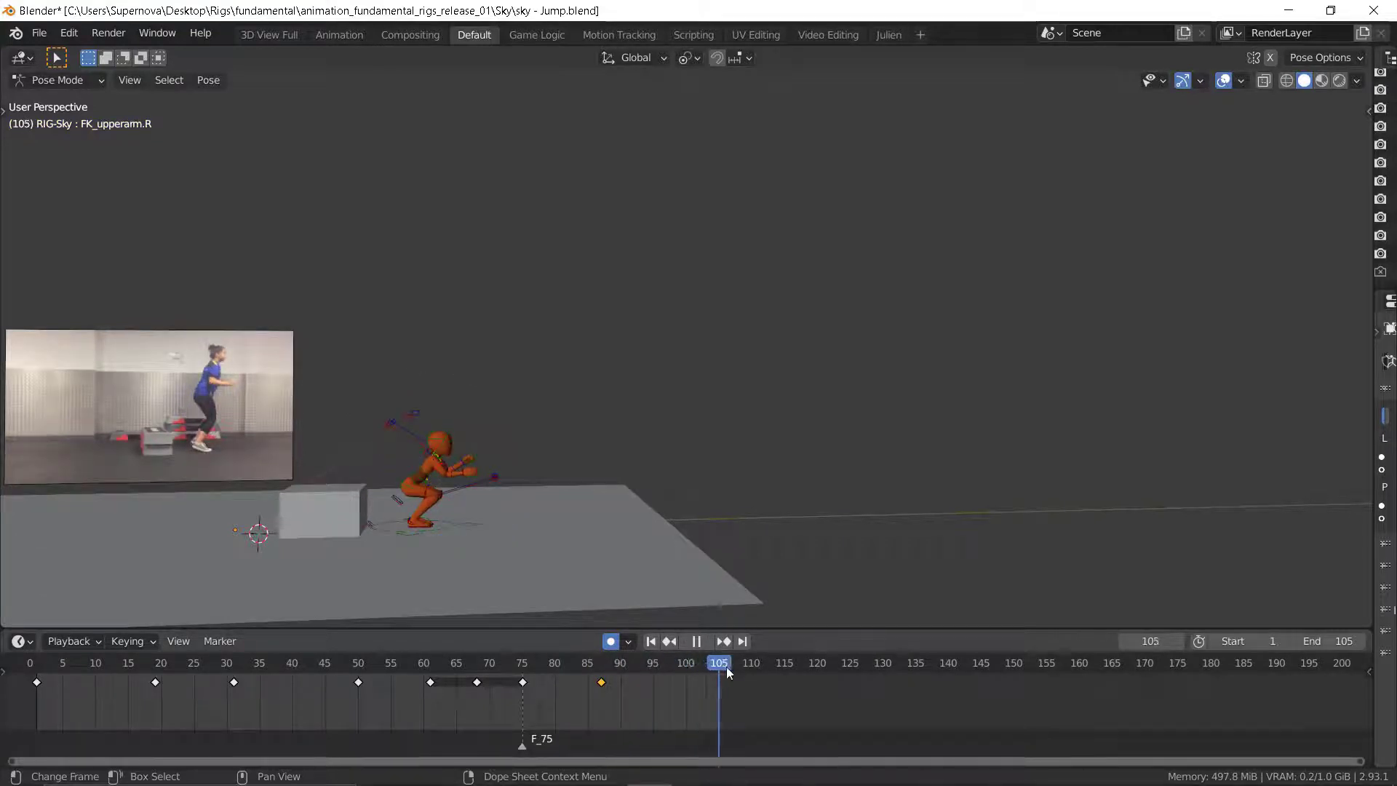
{"action": "mouse_move", "coordinate": [721, 674]}
{"action": "left_mouse_down"}
{"action": "mouse_move", "coordinate": [607, 692]}
{"action": "mouse_move", "coordinate": [704, 696]}
{"action": "left_mouse_up"}
{"action": "mouse_move", "coordinate": [733, 710]}
{"action": "left_mouse_down"}
{"action": "mouse_move", "coordinate": [582, 709]}
{"action": "mouse_move", "coordinate": [717, 704]}
{"action": "left_mouse_up"}
{"action": "key", "text": "space"}
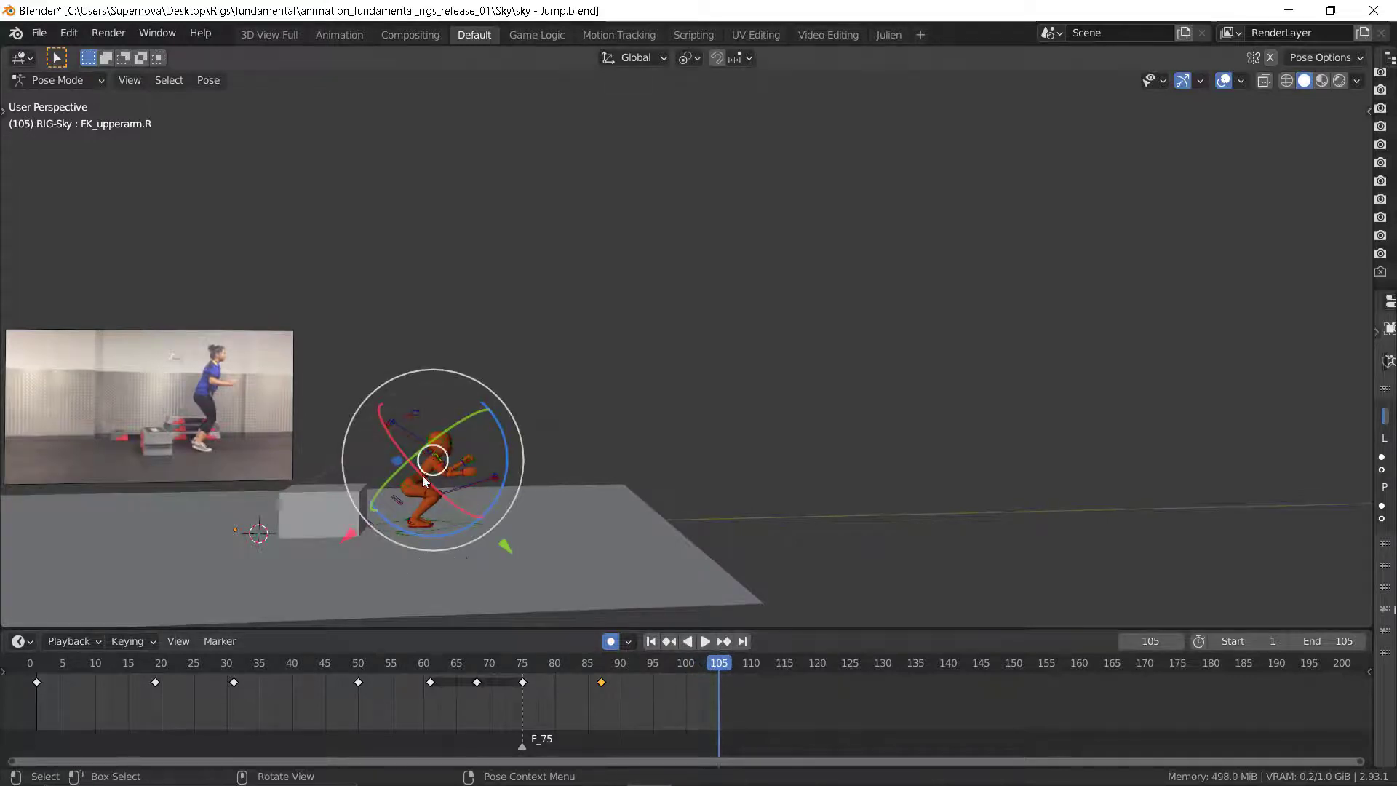
- Move the torso control up and slightly forward at frame 105 to raise the character out of the crouch
{"action": "left_click", "coordinate": [413, 491]}
{"action": "scroll", "coordinate": [424, 497], "scroll_direction": "up", "scroll_amount": 5}
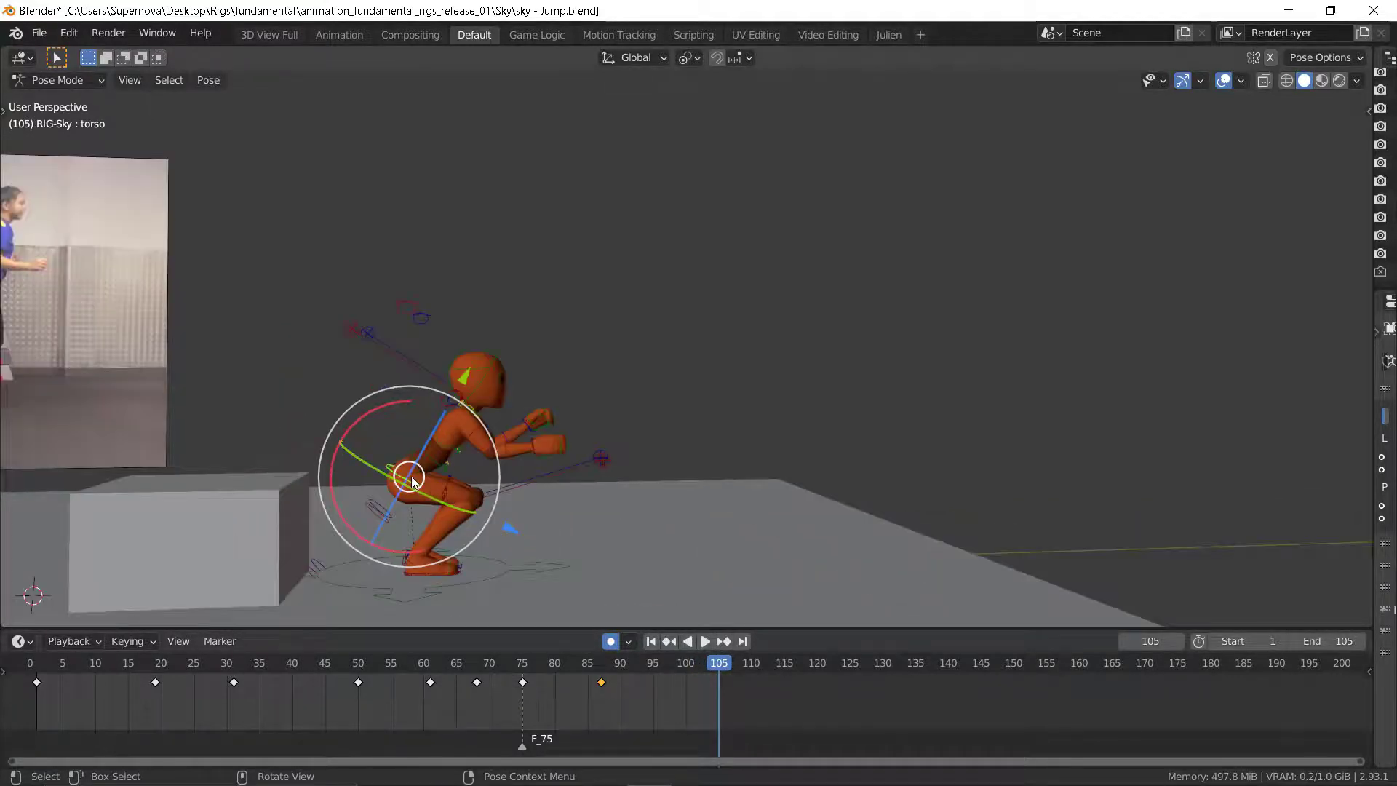
{"action": "key", "text": "g"}
{"action": "left_click", "coordinate": [468, 409]}
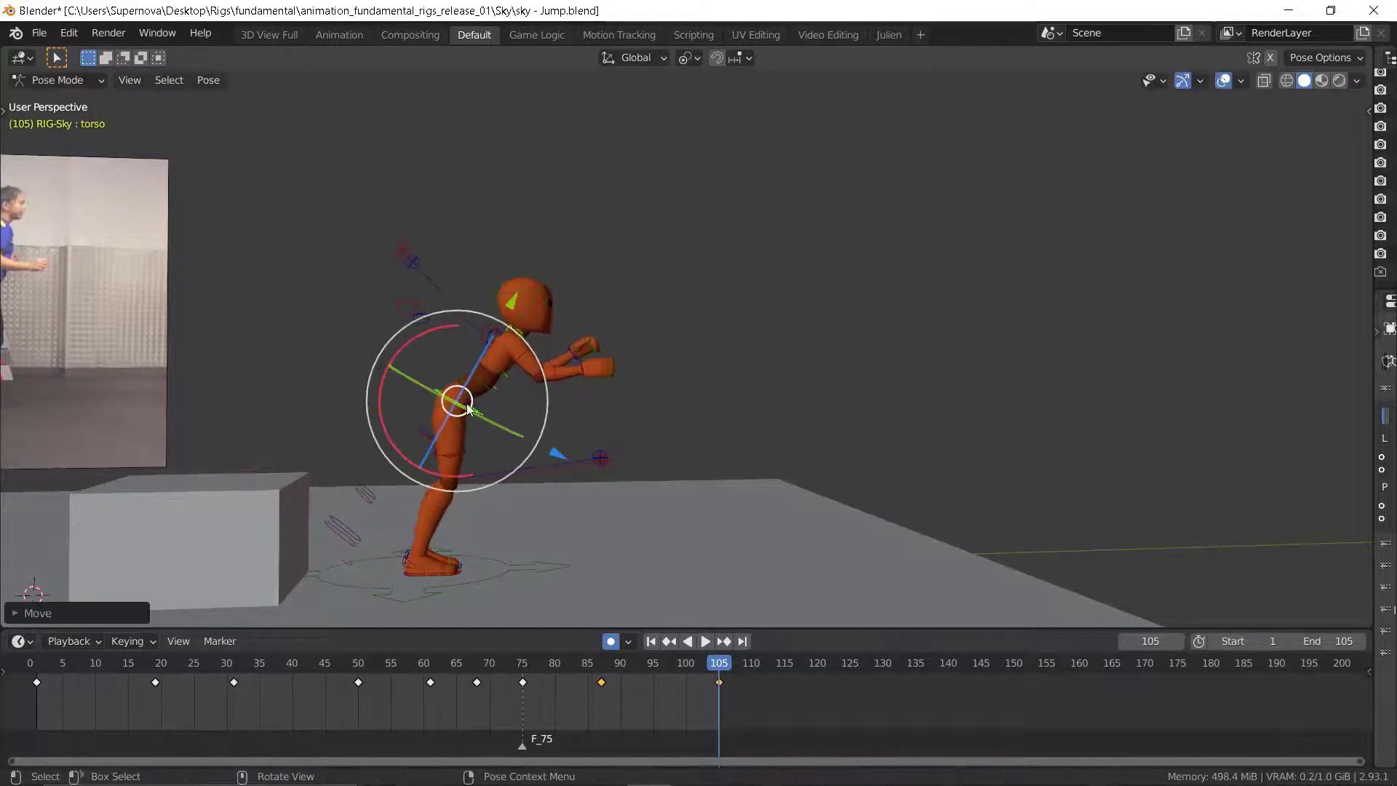
- Switch from Pose Mode to Object Mode and select the reference footage plane behind the box
{"action": "scroll", "coordinate": [630, 349], "scroll_direction": "down", "scroll_amount": 6}
{"action": "left_click", "coordinate": [228, 181]}
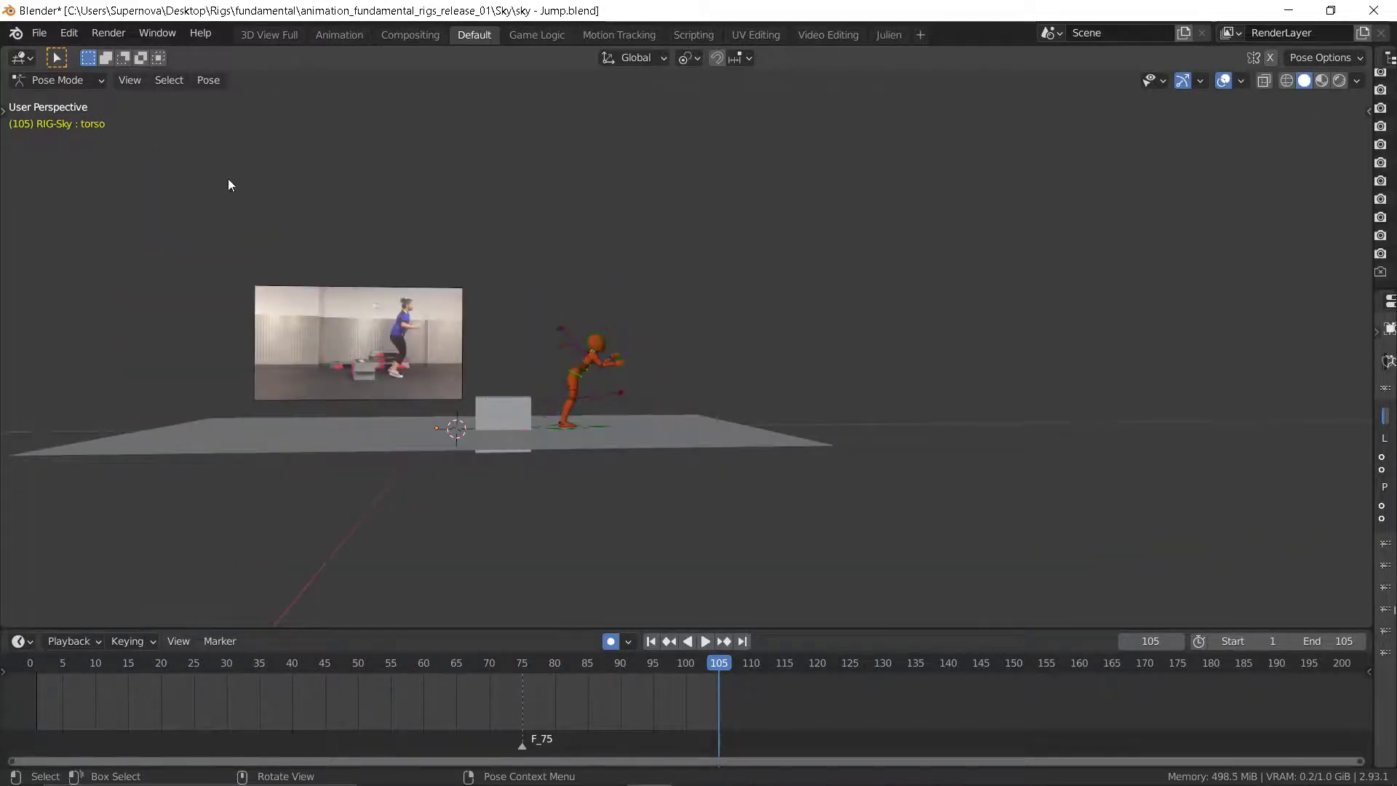
{"action": "left_click", "coordinate": [52, 78]}
{"action": "left_click", "coordinate": [58, 96]}
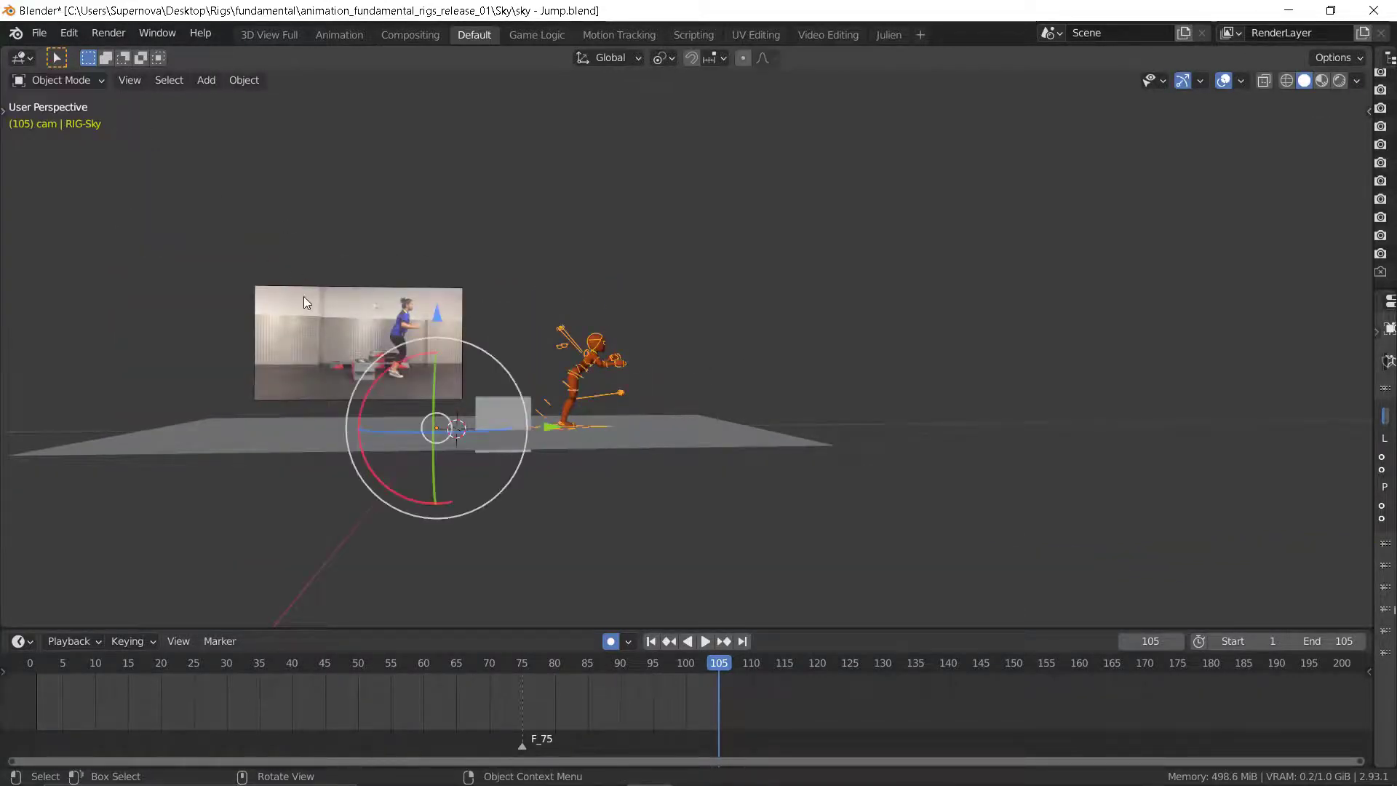
{"action": "left_click", "coordinate": [1190, 464]}
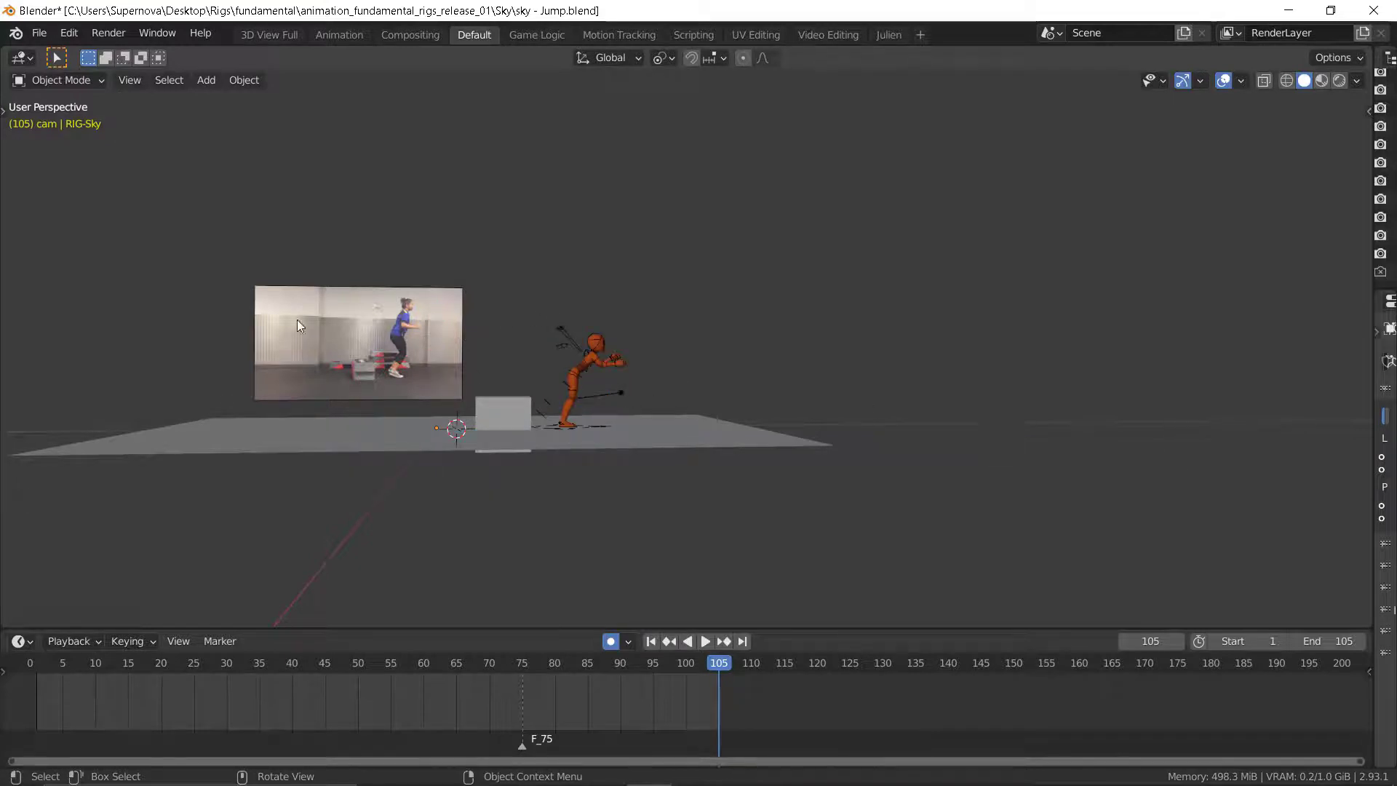
{"action": "left_click", "coordinate": [298, 321]}
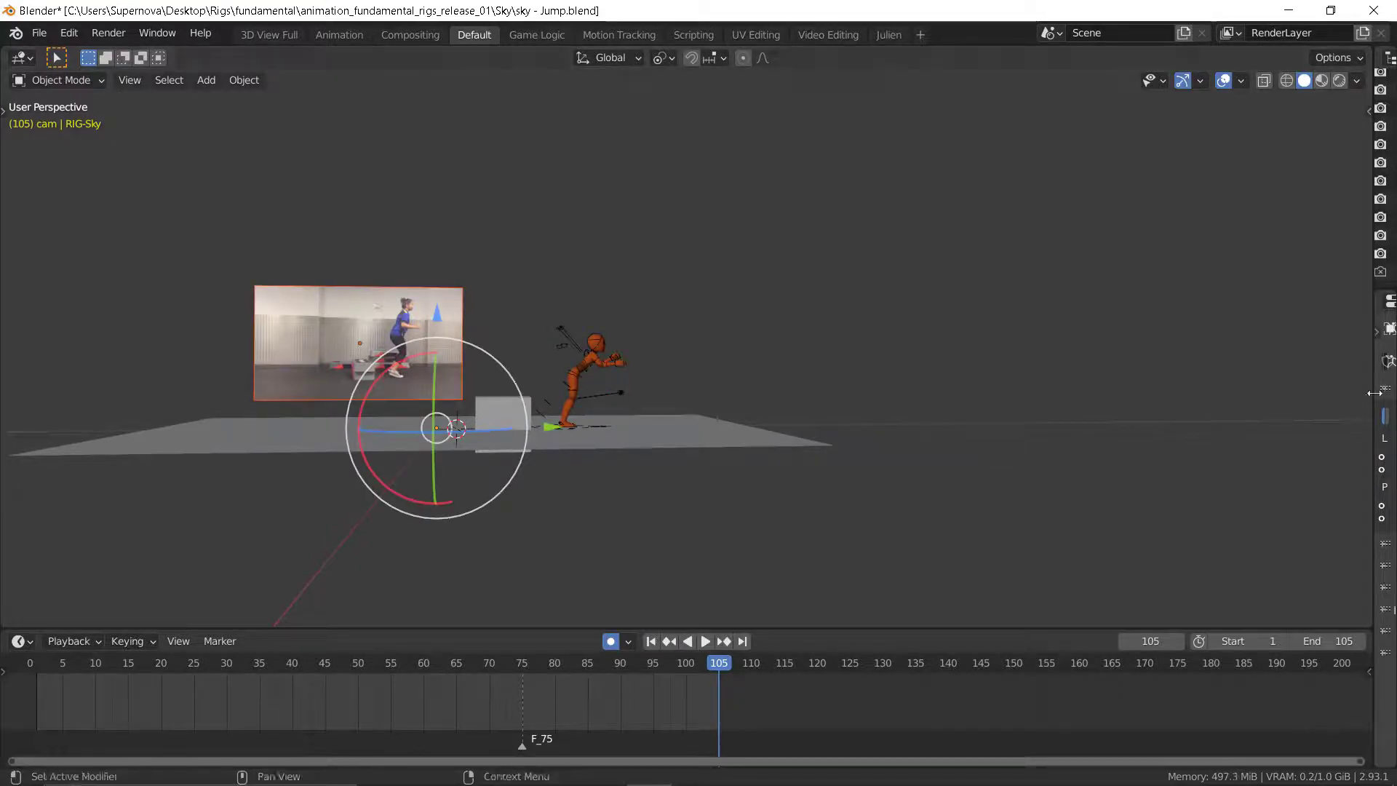
- Refresh the reference footage's frame count to 112 and set the scene's end frame to 112
{"action": "left_click_drag", "start_coordinate": [1374, 396], "coordinate": [1135, 396]}
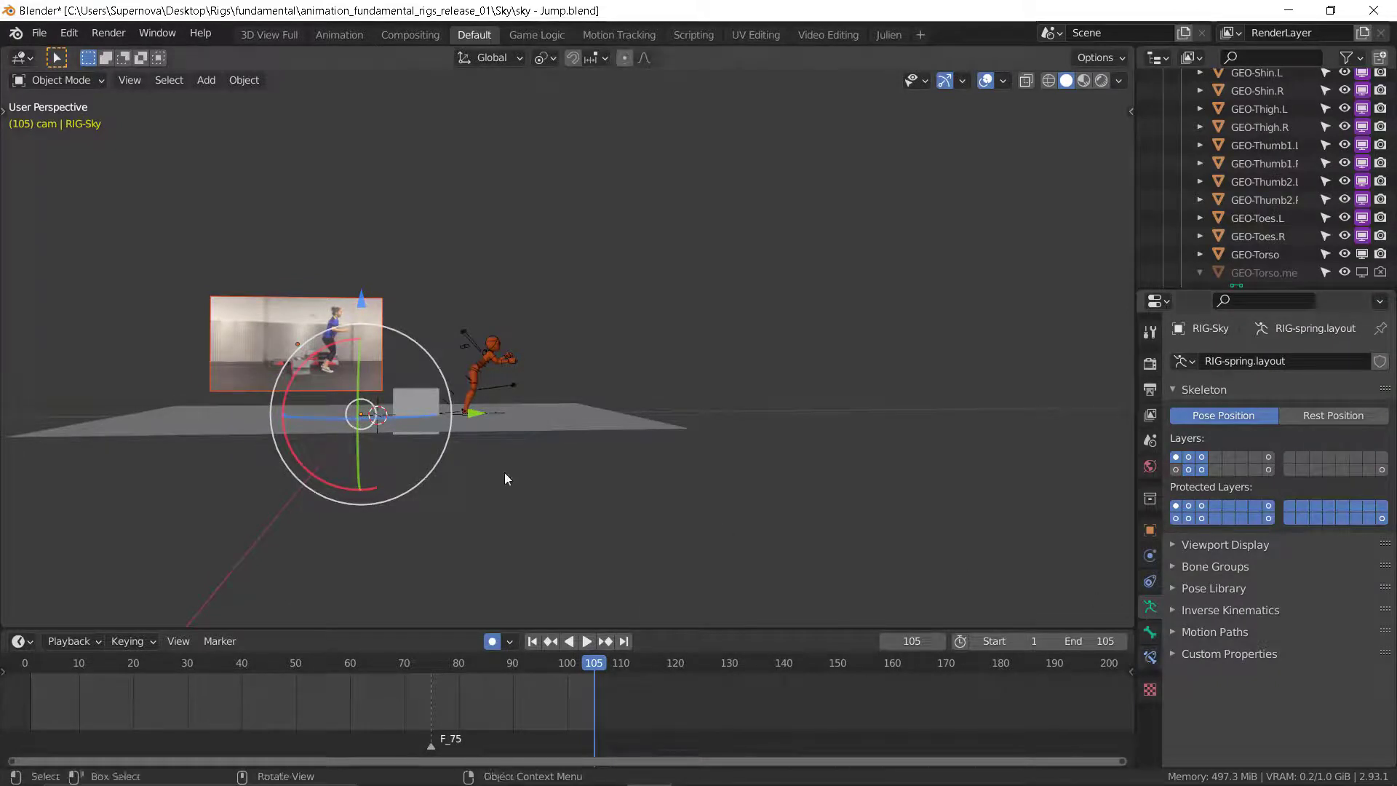
{"action": "left_click", "coordinate": [166, 277]}
{"action": "left_click", "coordinate": [235, 305]}
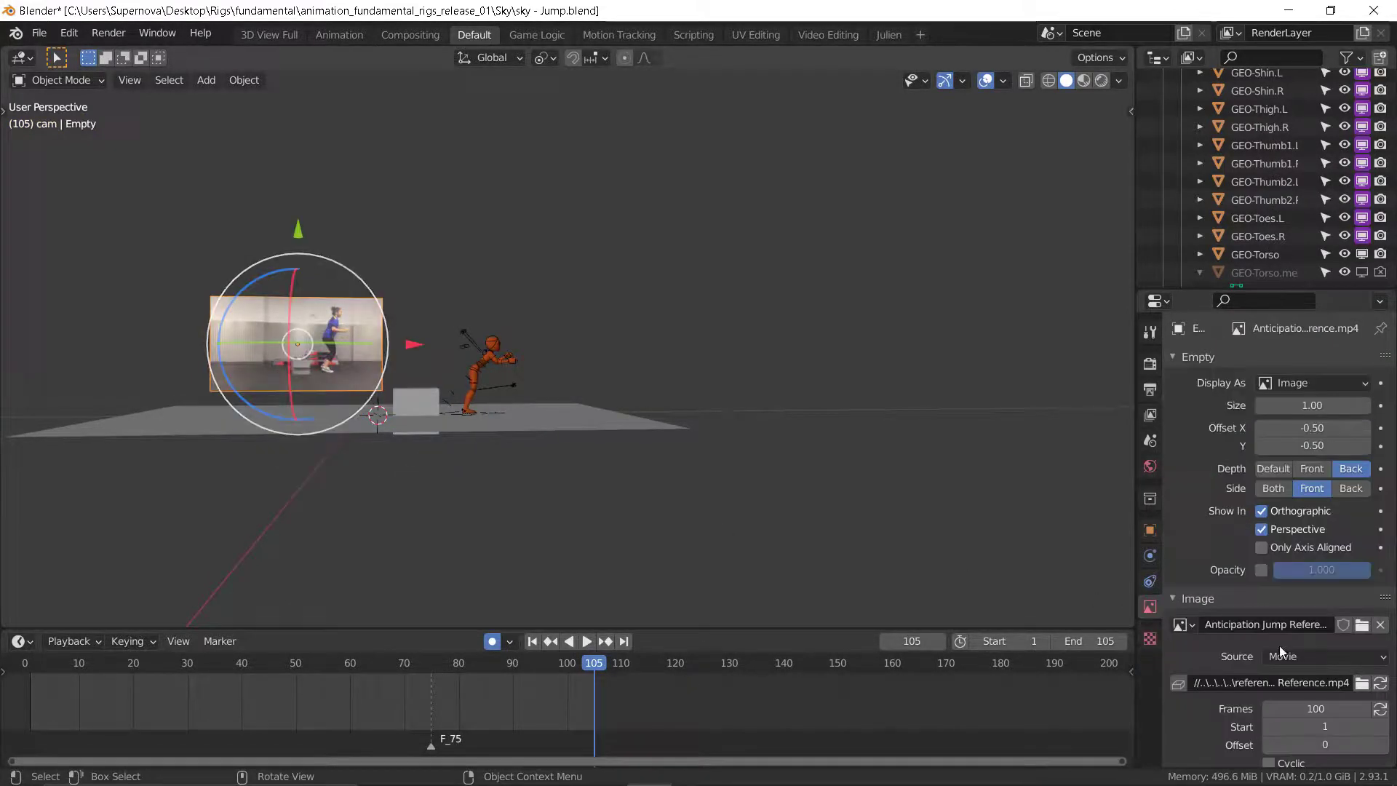
{"action": "scroll", "coordinate": [1280, 611], "scroll_direction": "down", "scroll_amount": 2}
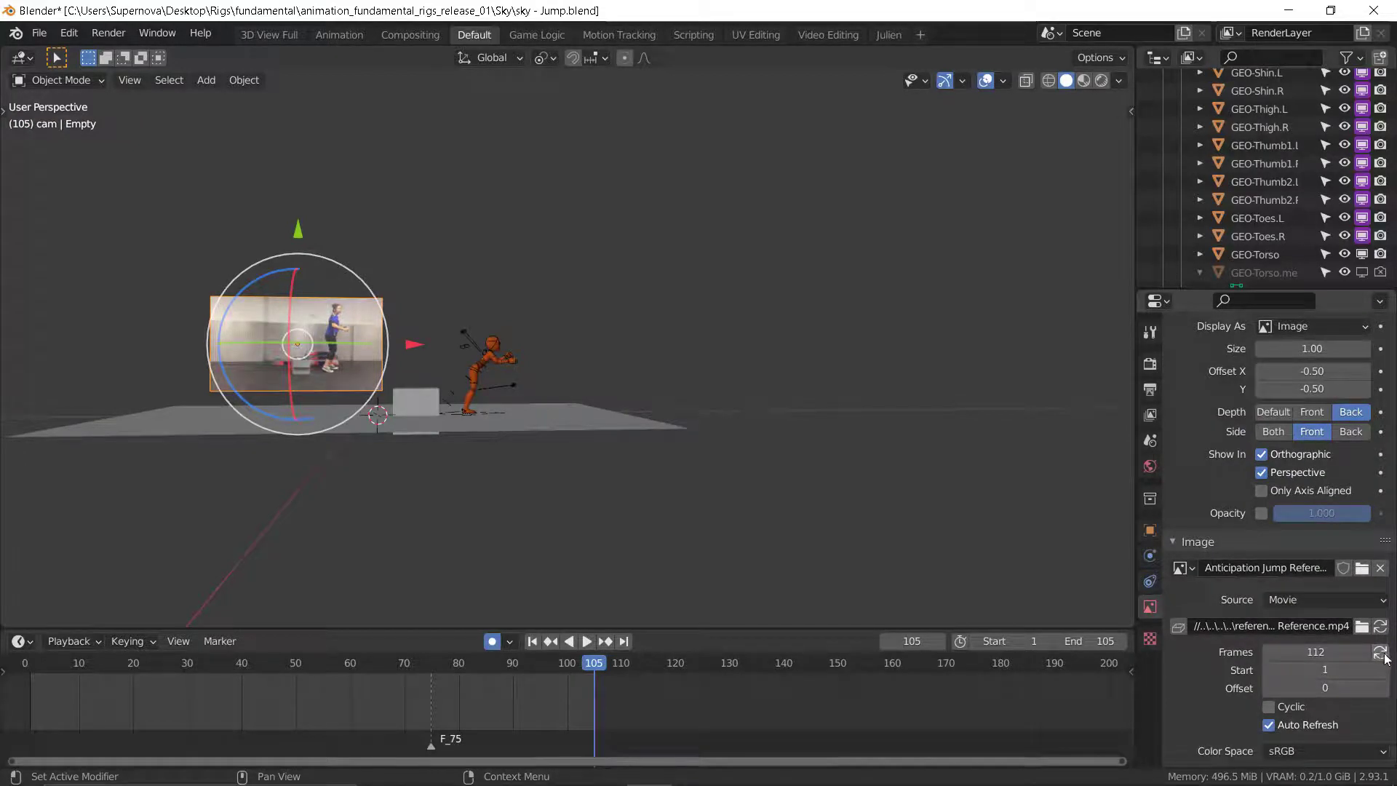
{"action": "left_click", "coordinate": [1103, 640]}
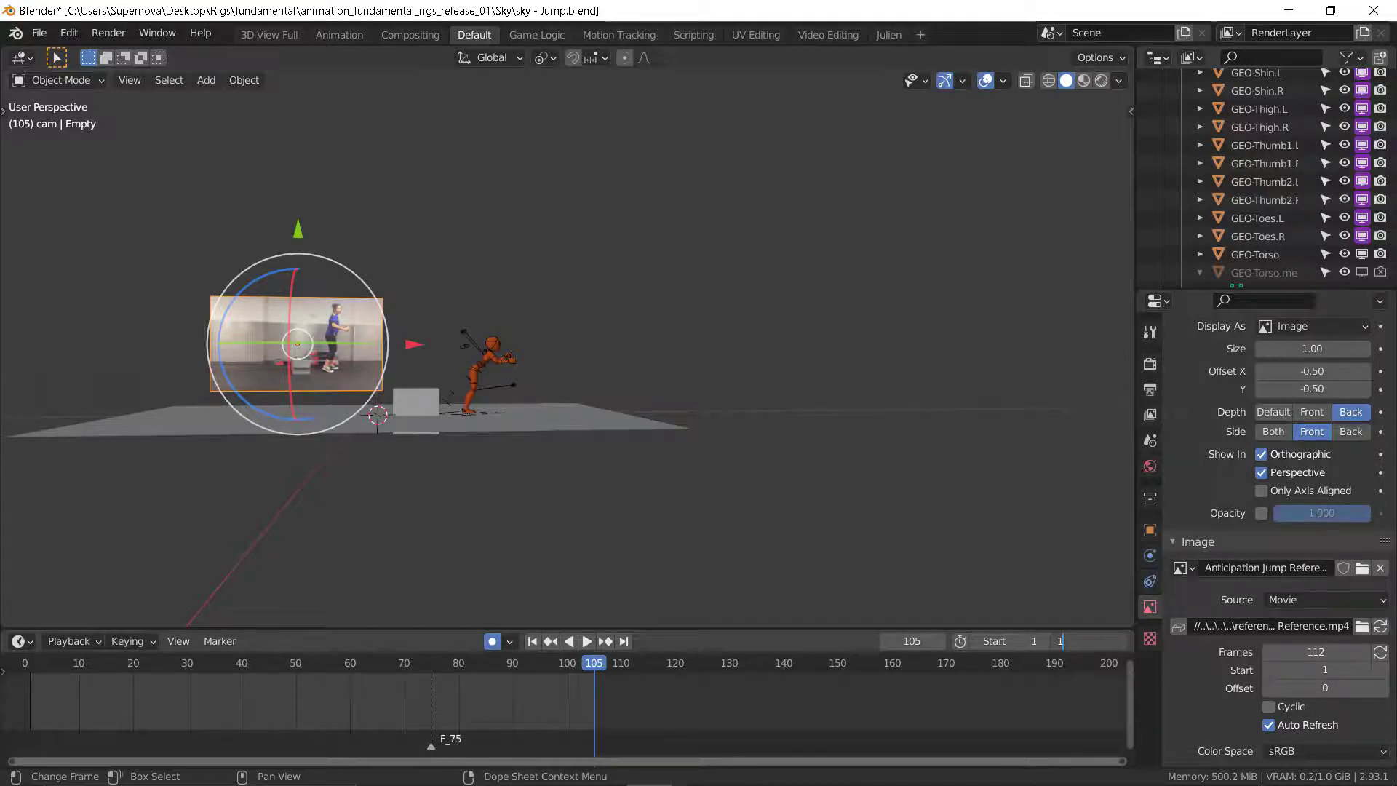
{"action": "key", "text": "Return"}
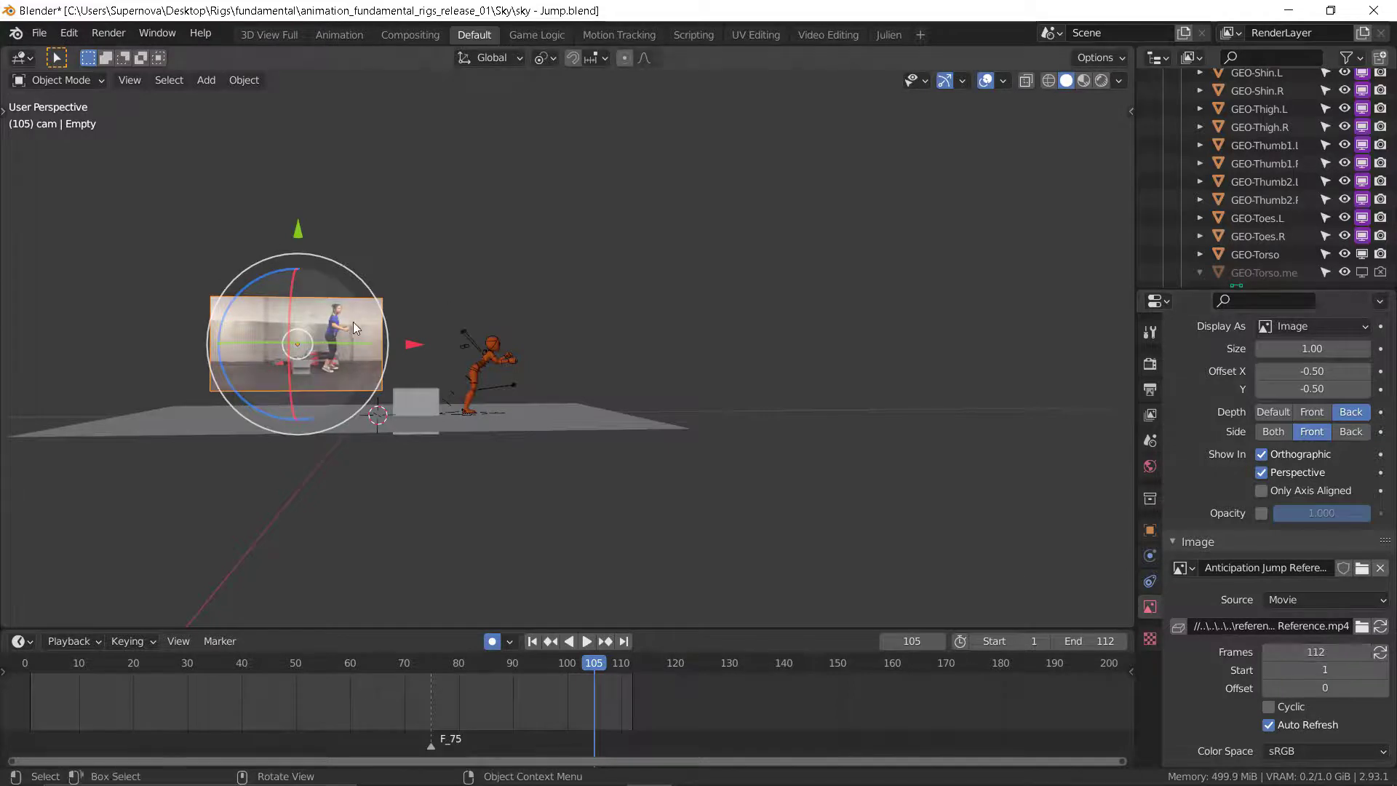
- Return the Sky rig to Pose Mode and select all of its controls
{"action": "middle_click_drag", "start_coordinate": [582, 291], "coordinate": [700, 416]}
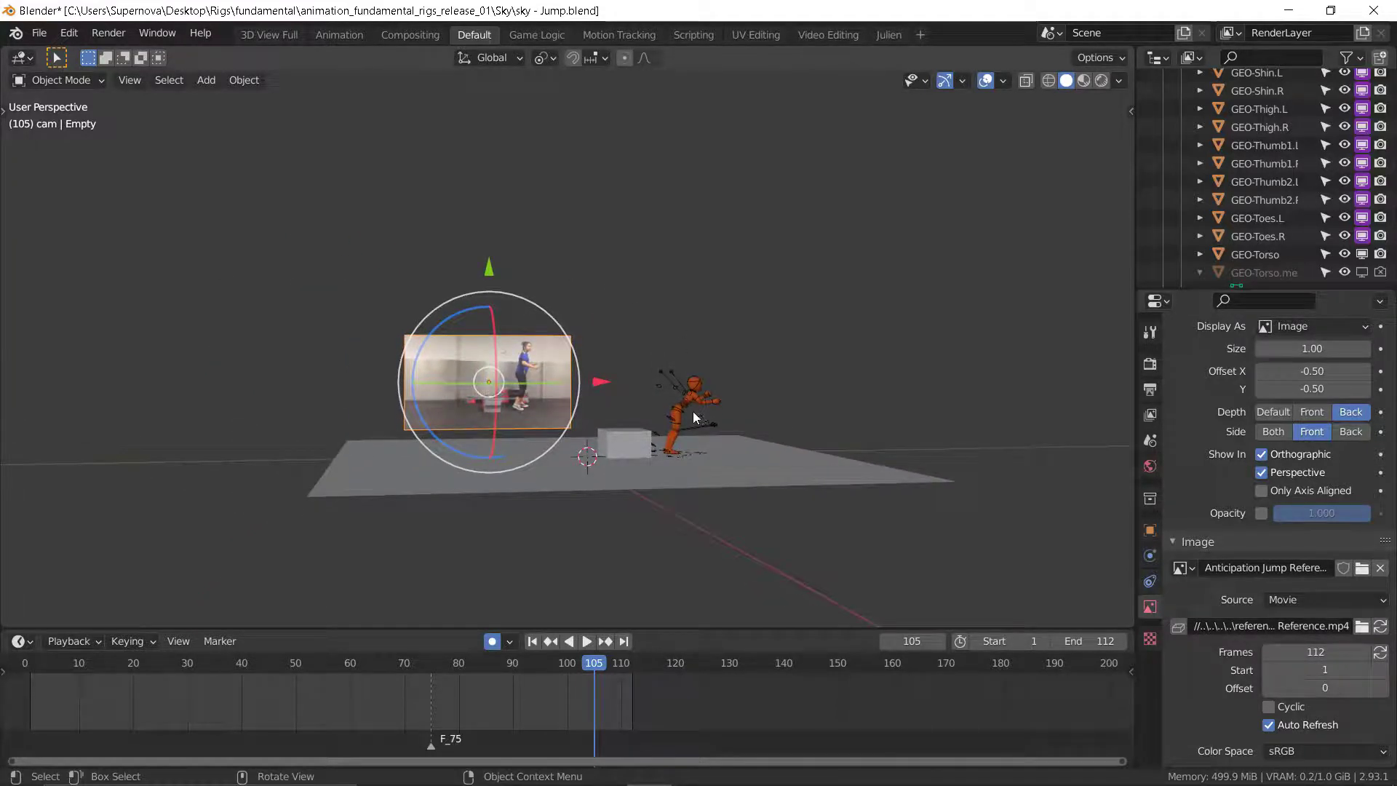
{"action": "left_click", "coordinate": [681, 395]}
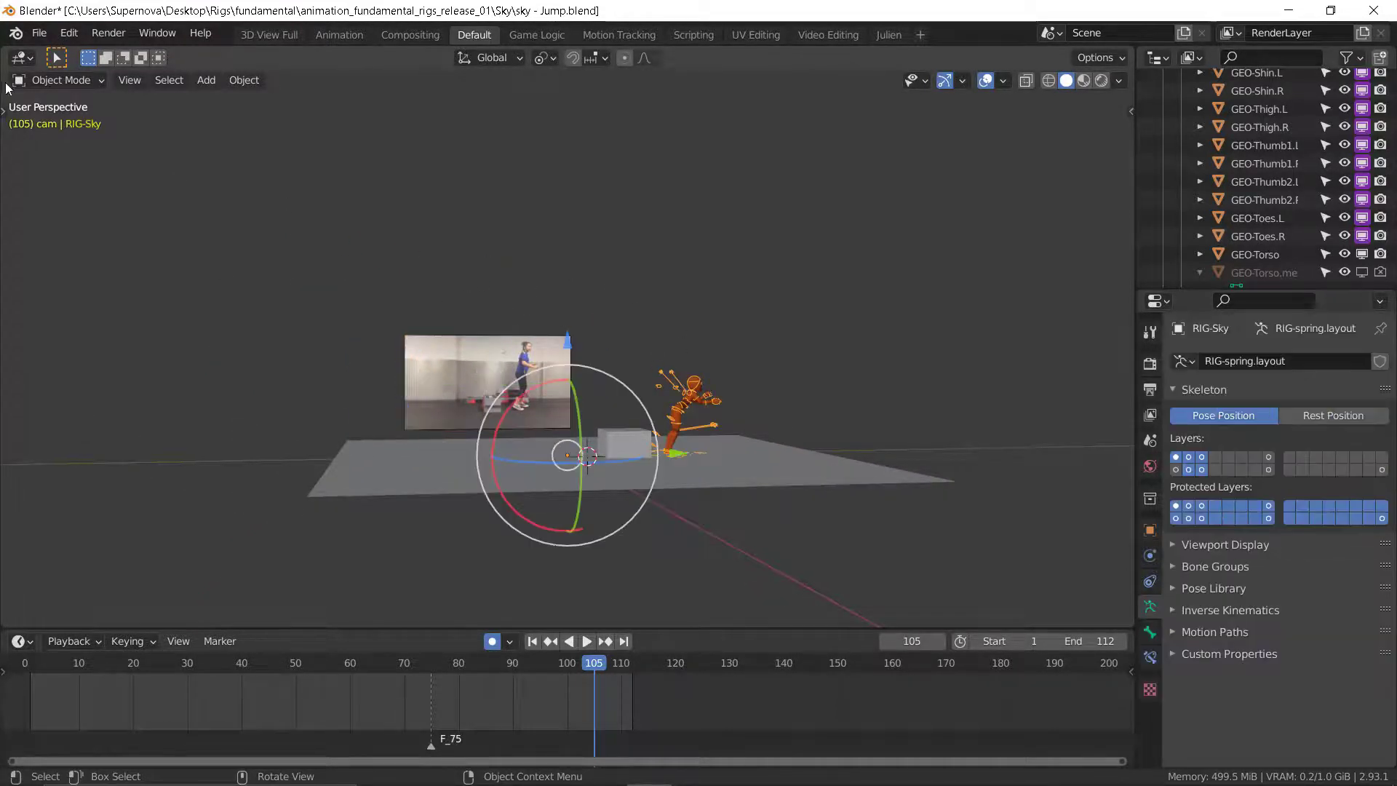
{"action": "left_click", "coordinate": [36, 80]}
{"action": "left_click", "coordinate": [62, 138]}
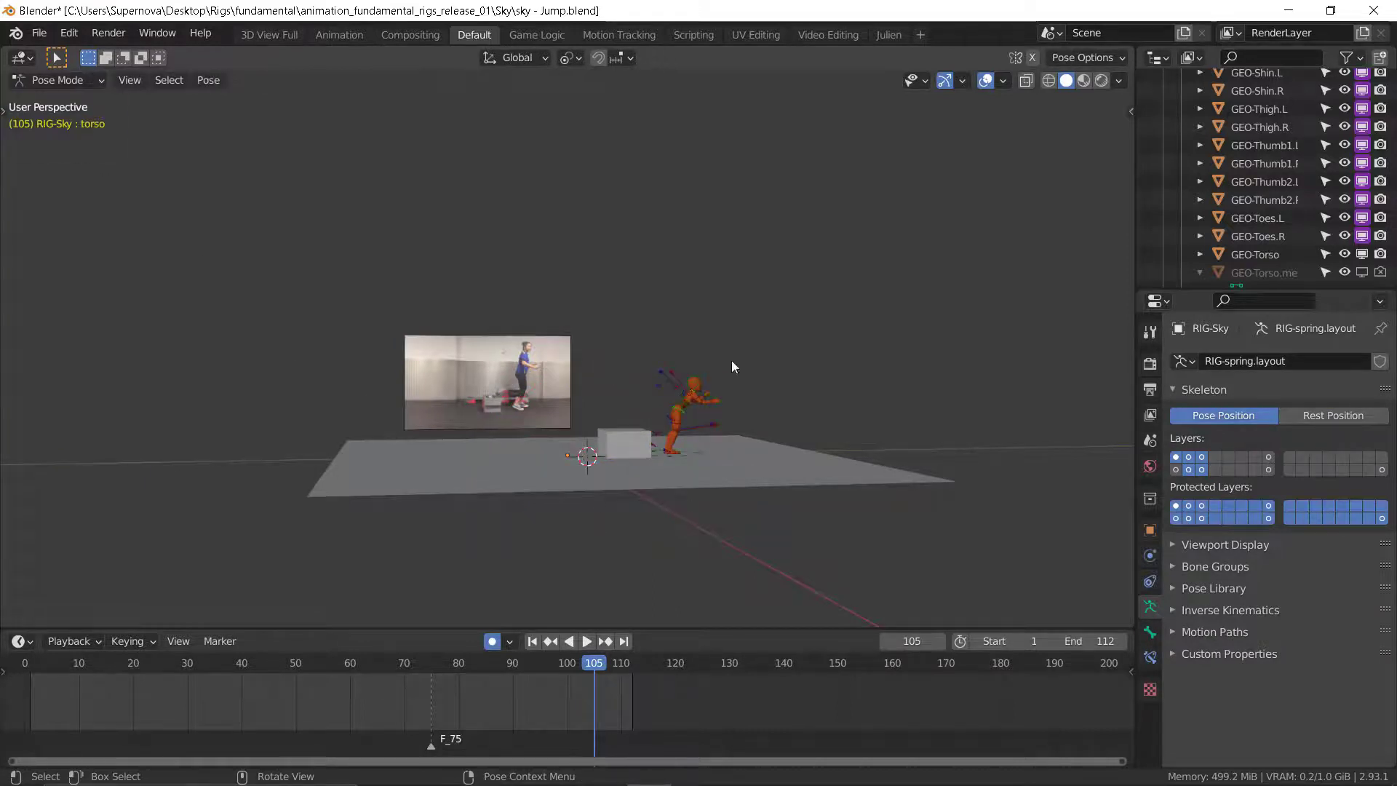
{"action": "key", "text": "a"}
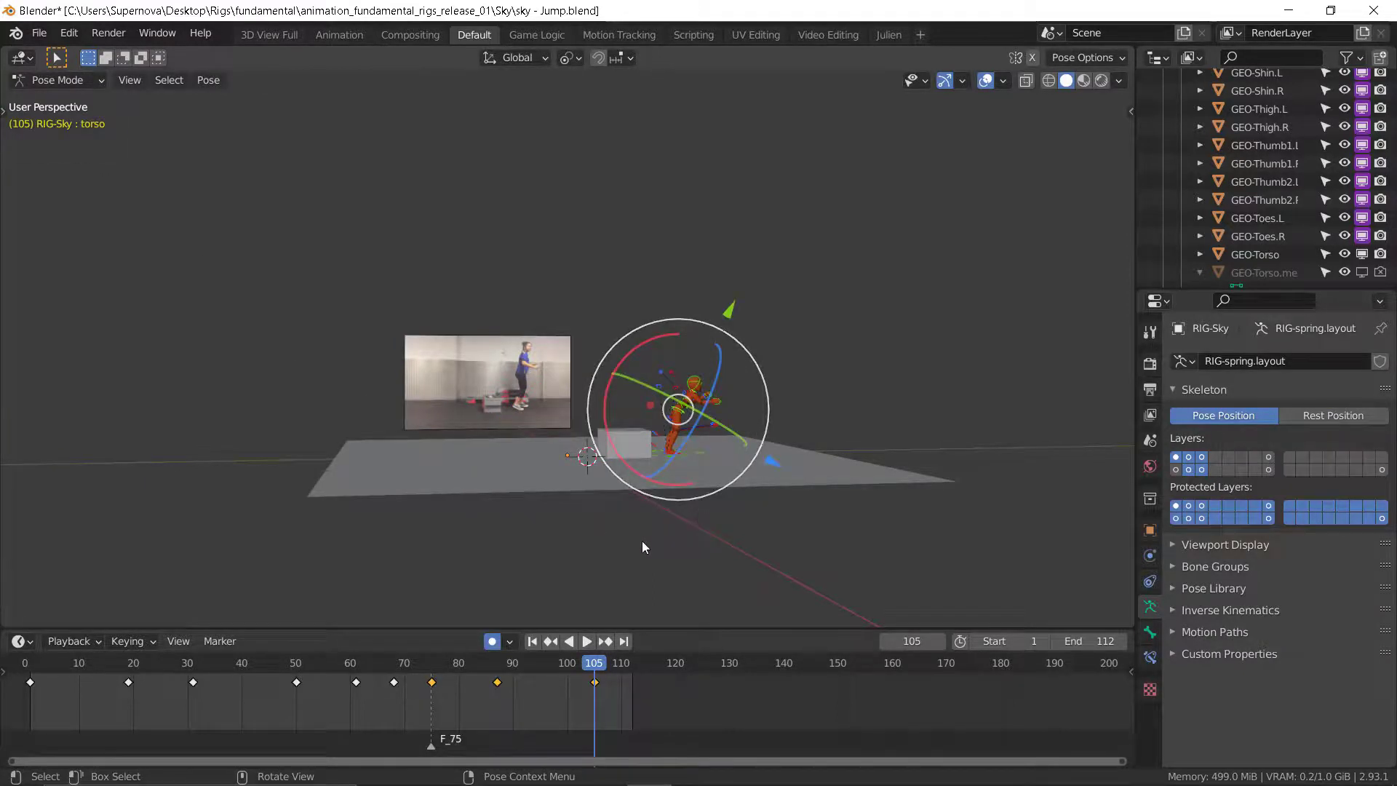
- Compare the stand-up with the reference in playback and move the frame 105 keyframe to frame 101
{"action": "left_click", "coordinate": [607, 668]}
{"action": "middle_click_drag", "start_coordinate": [696, 507], "coordinate": [687, 476]}
{"action": "scroll", "coordinate": [668, 421], "scroll_direction": "up", "scroll_amount": 2}
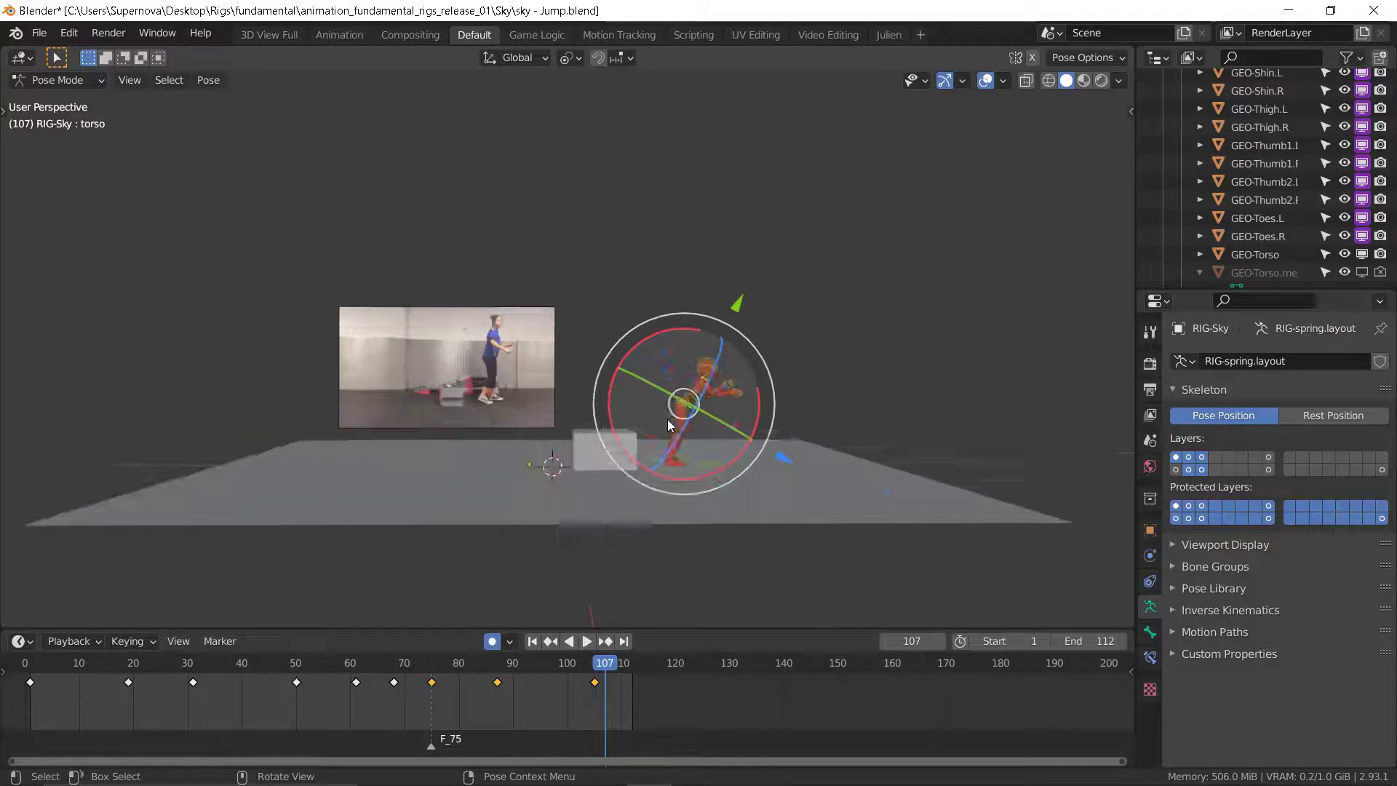
{"action": "scroll", "coordinate": [669, 425], "scroll_direction": "up", "scroll_amount": 4}
{"action": "key", "text": "space"}
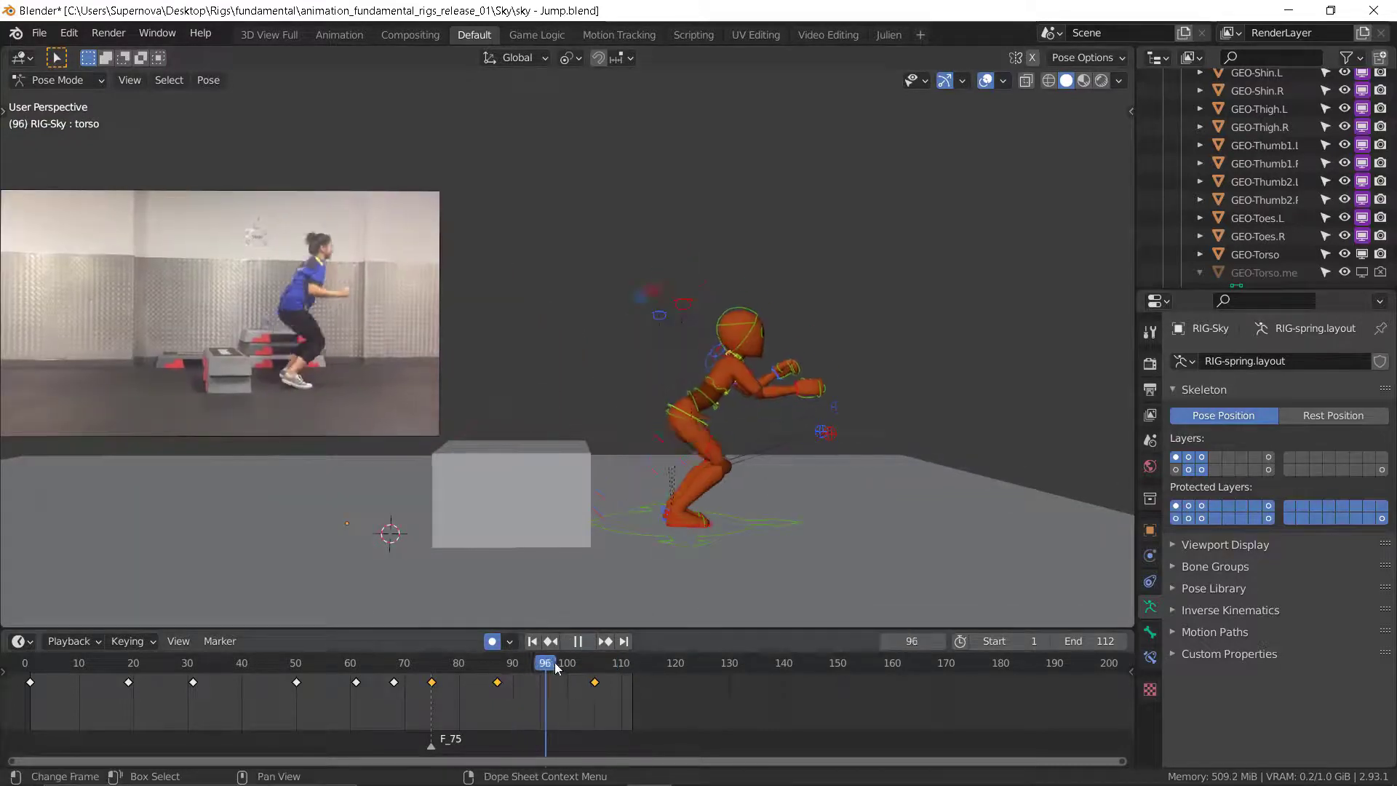
{"action": "mouse_move", "coordinate": [589, 668]}
{"action": "left_mouse_down"}
{"action": "mouse_move", "coordinate": [540, 665]}
{"action": "mouse_move", "coordinate": [576, 663]}
{"action": "left_mouse_up"}
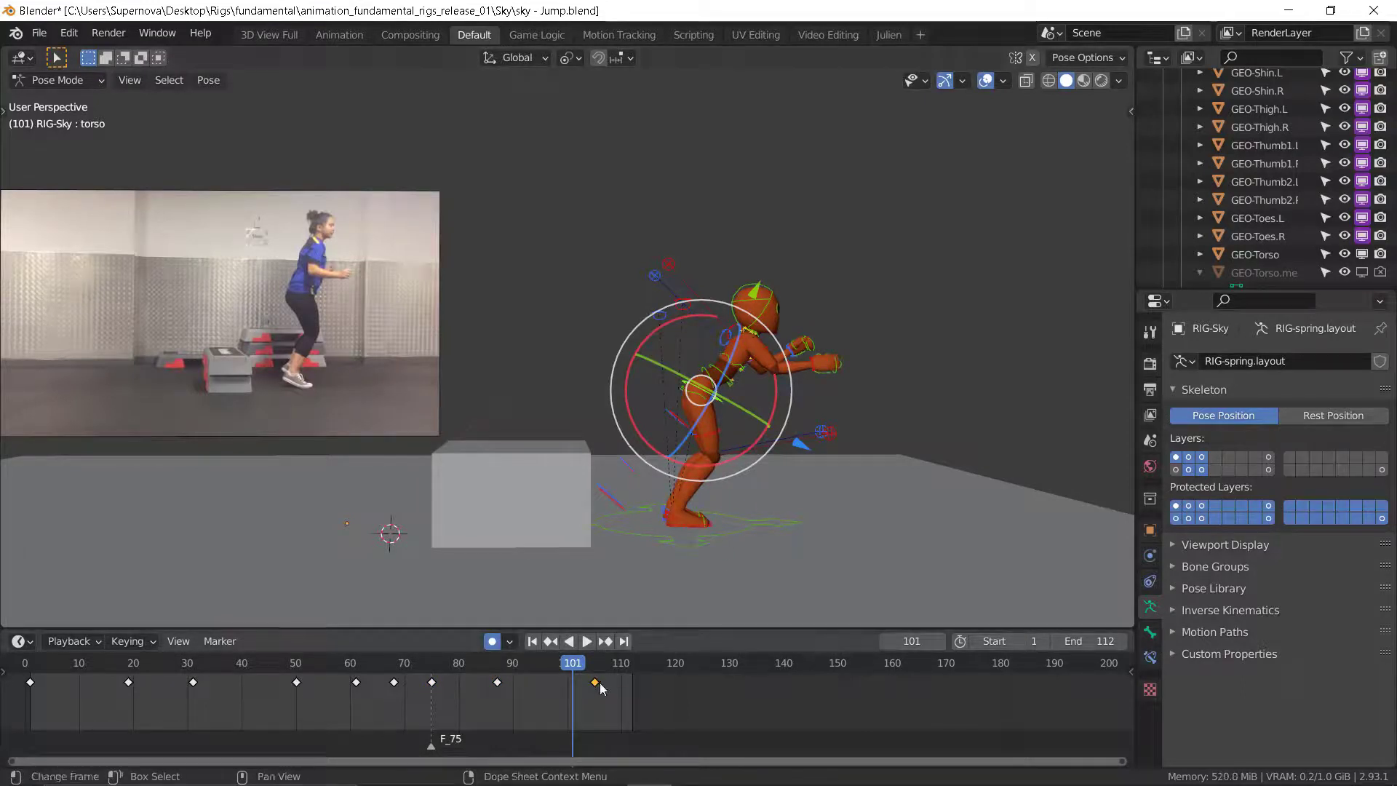
{"action": "left_click_drag", "start_coordinate": [594, 684], "coordinate": [572, 680]}
{"action": "key", "text": "space"}
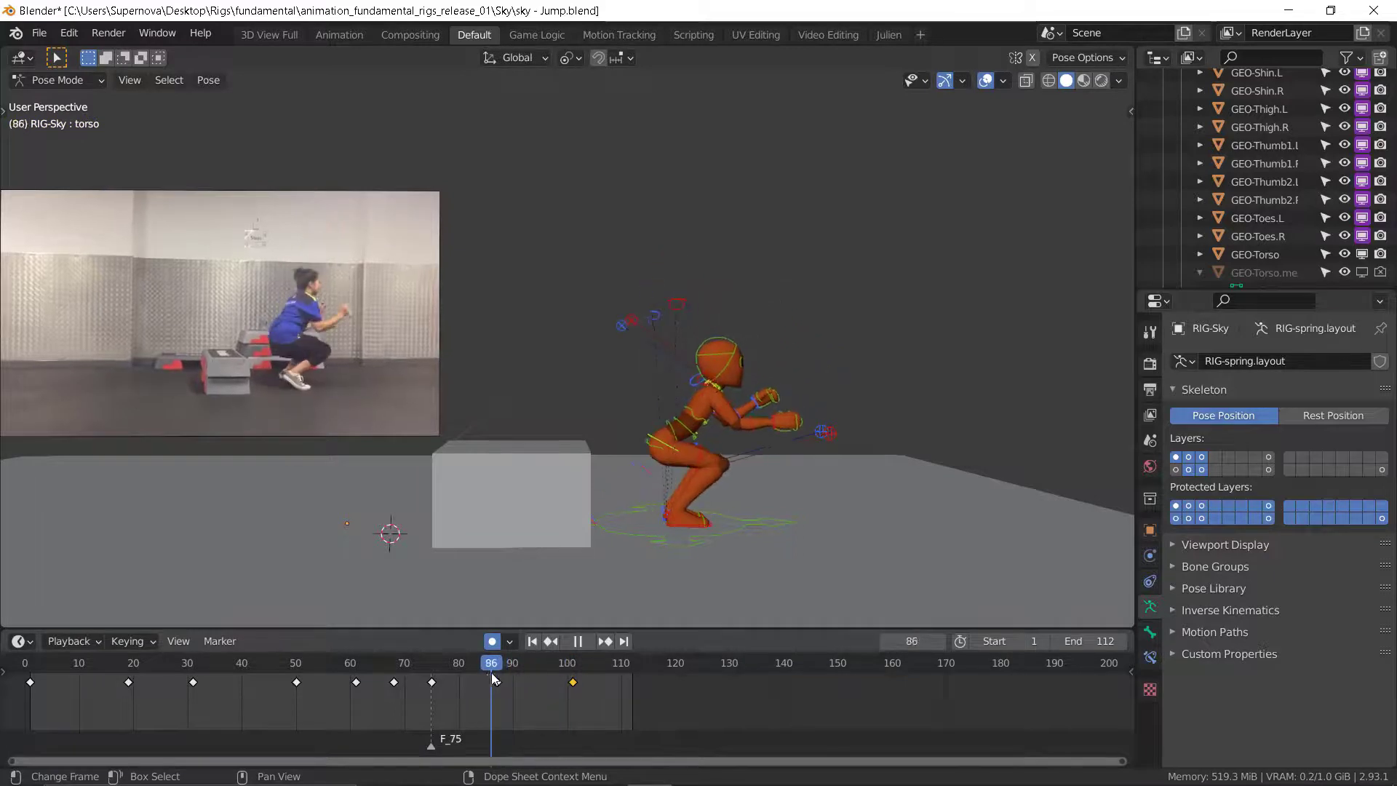
{"action": "left_click_drag", "start_coordinate": [568, 685], "coordinate": [572, 685]}
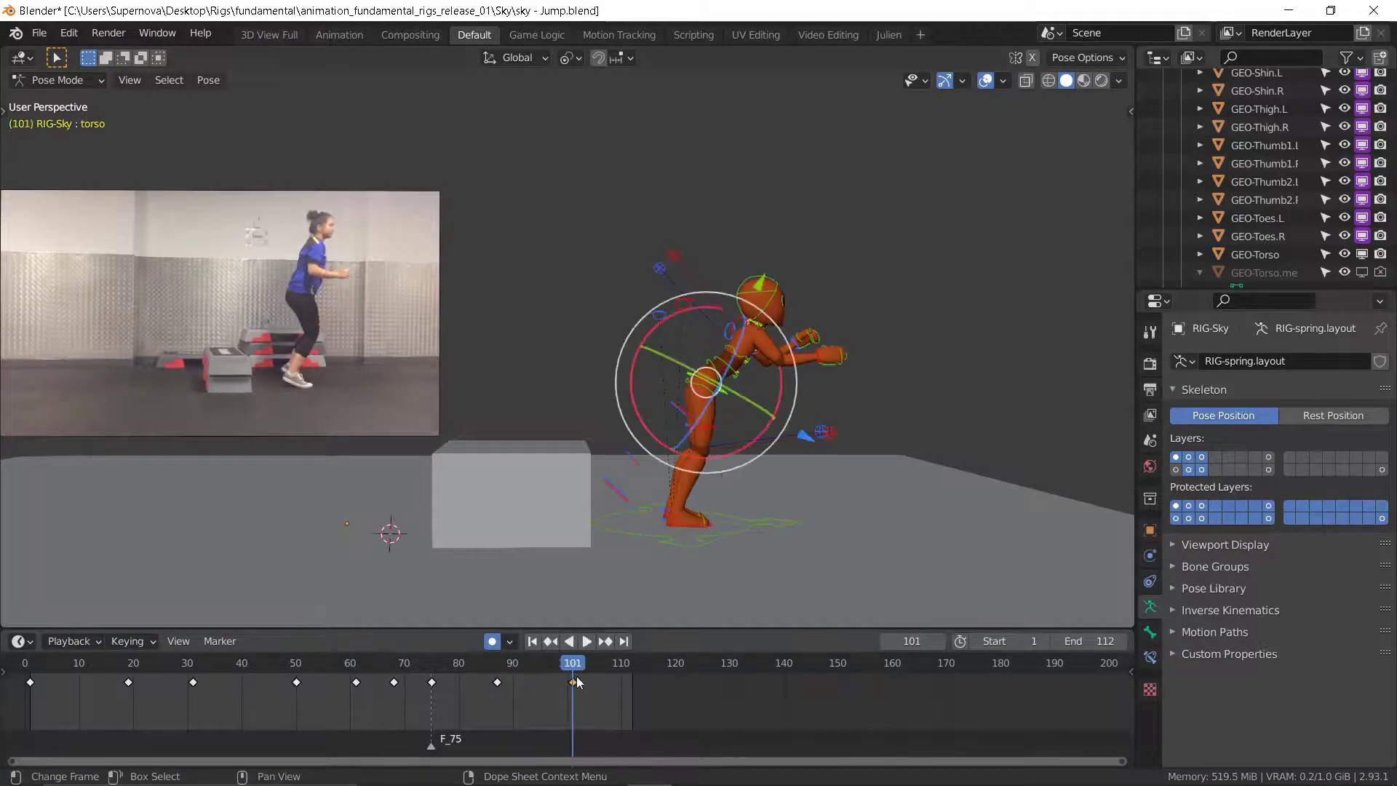
- Move the torso control slightly back toward the box at frame 101 to balance the hips over the feet
{"action": "middle_click_drag", "start_coordinate": [760, 407], "coordinate": [737, 408]}
{"action": "key", "text": "g"}
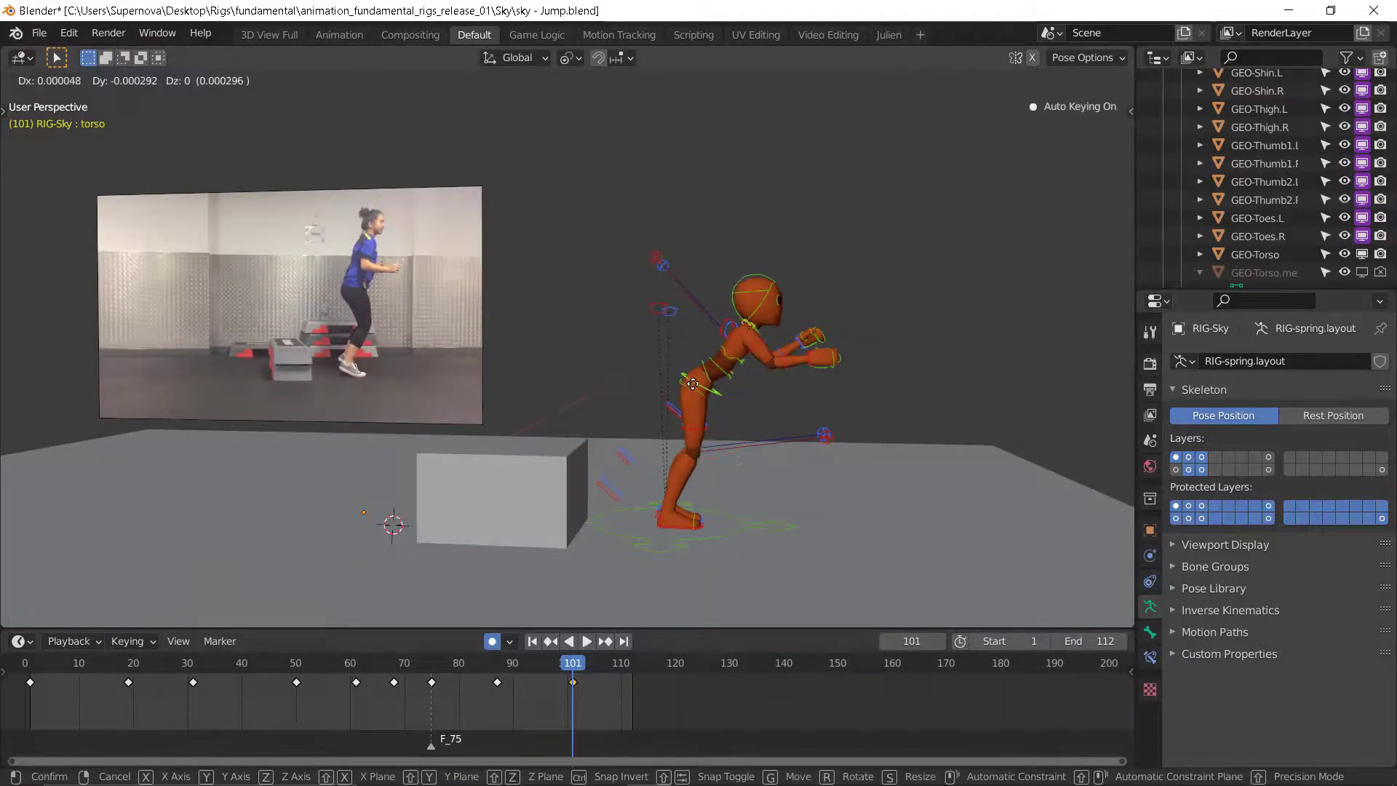
{"action": "left_click", "coordinate": [703, 393]}
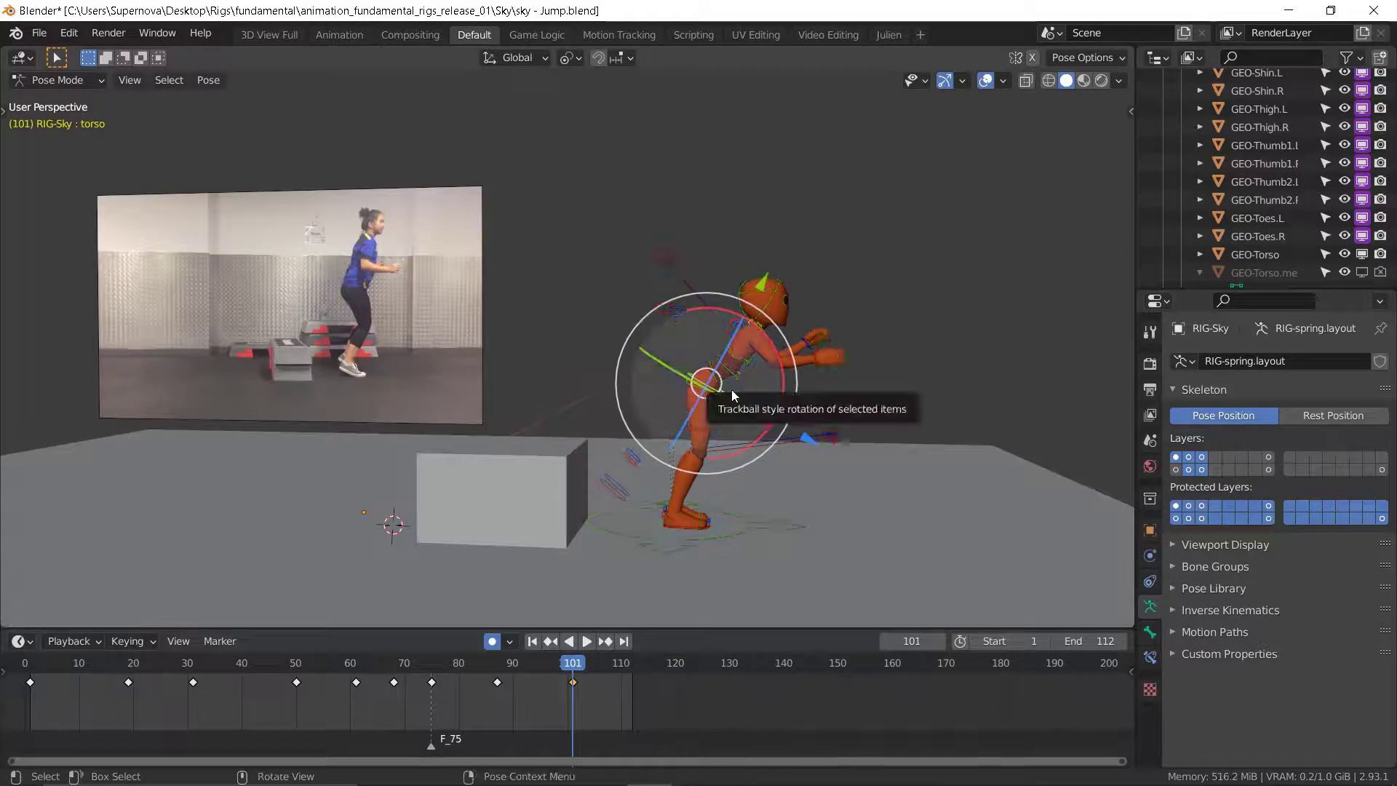
{"action": "key", "text": "g"}
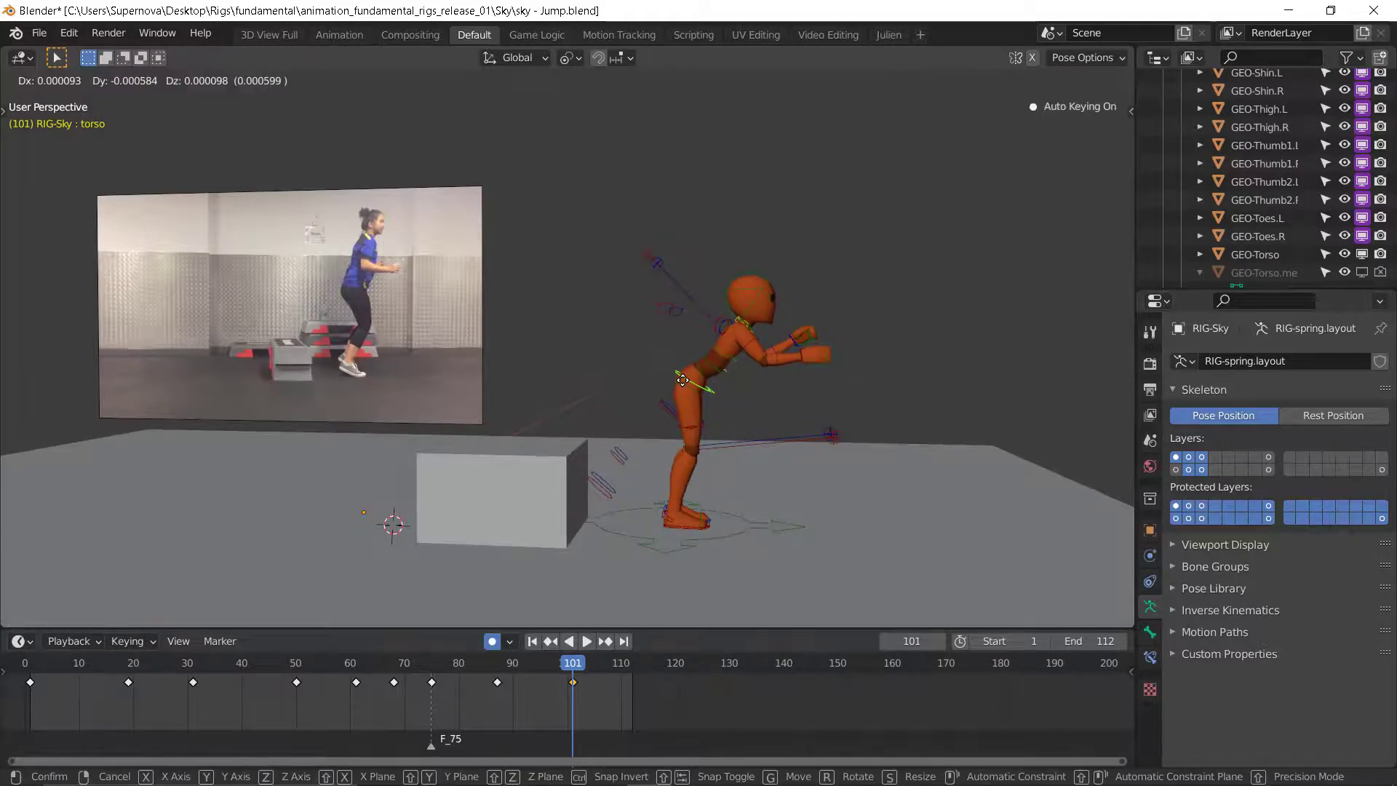
{"action": "left_click", "coordinate": [682, 379]}
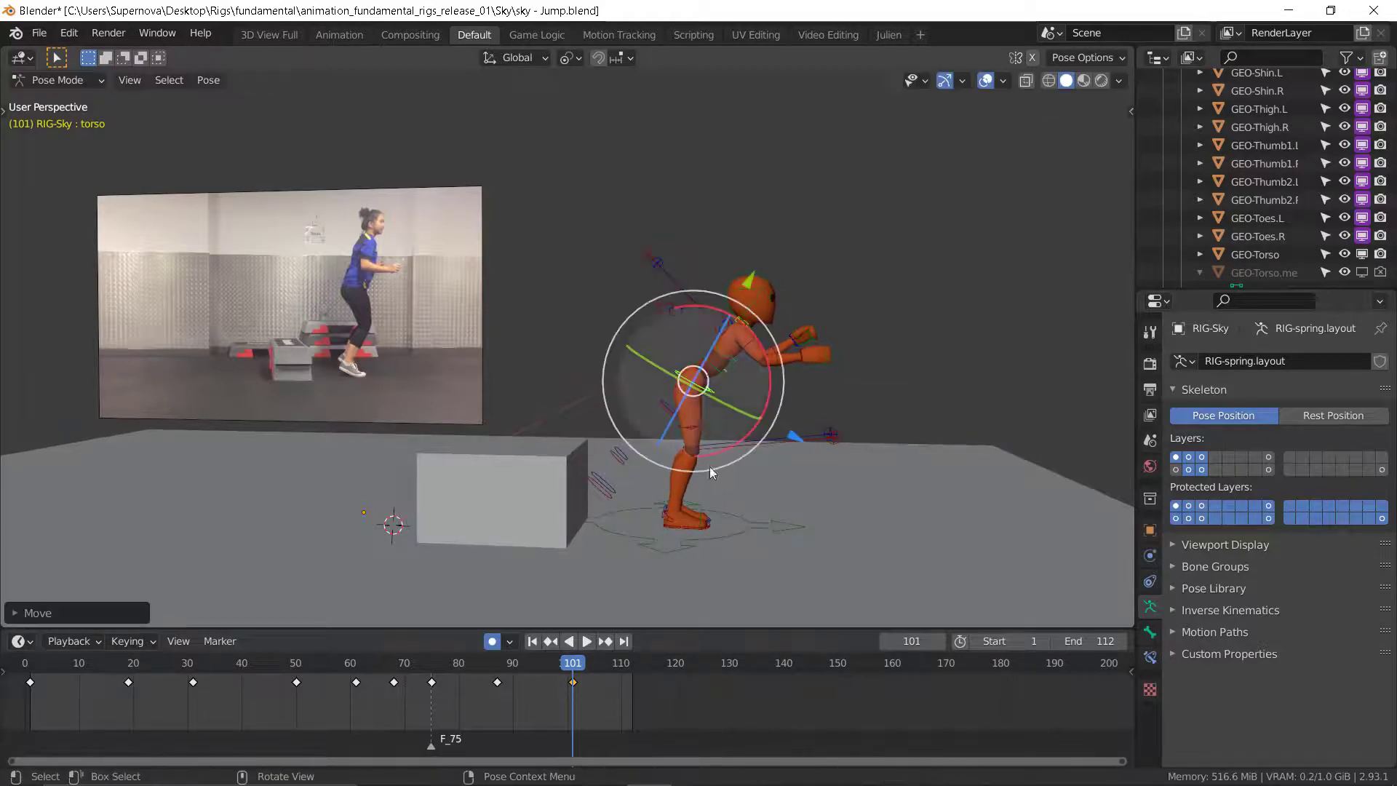
- Straighten the upper body at frame 101 by rotating its controls backward, leaving the right upper arm selected
{"action": "left_click", "coordinate": [715, 377]}
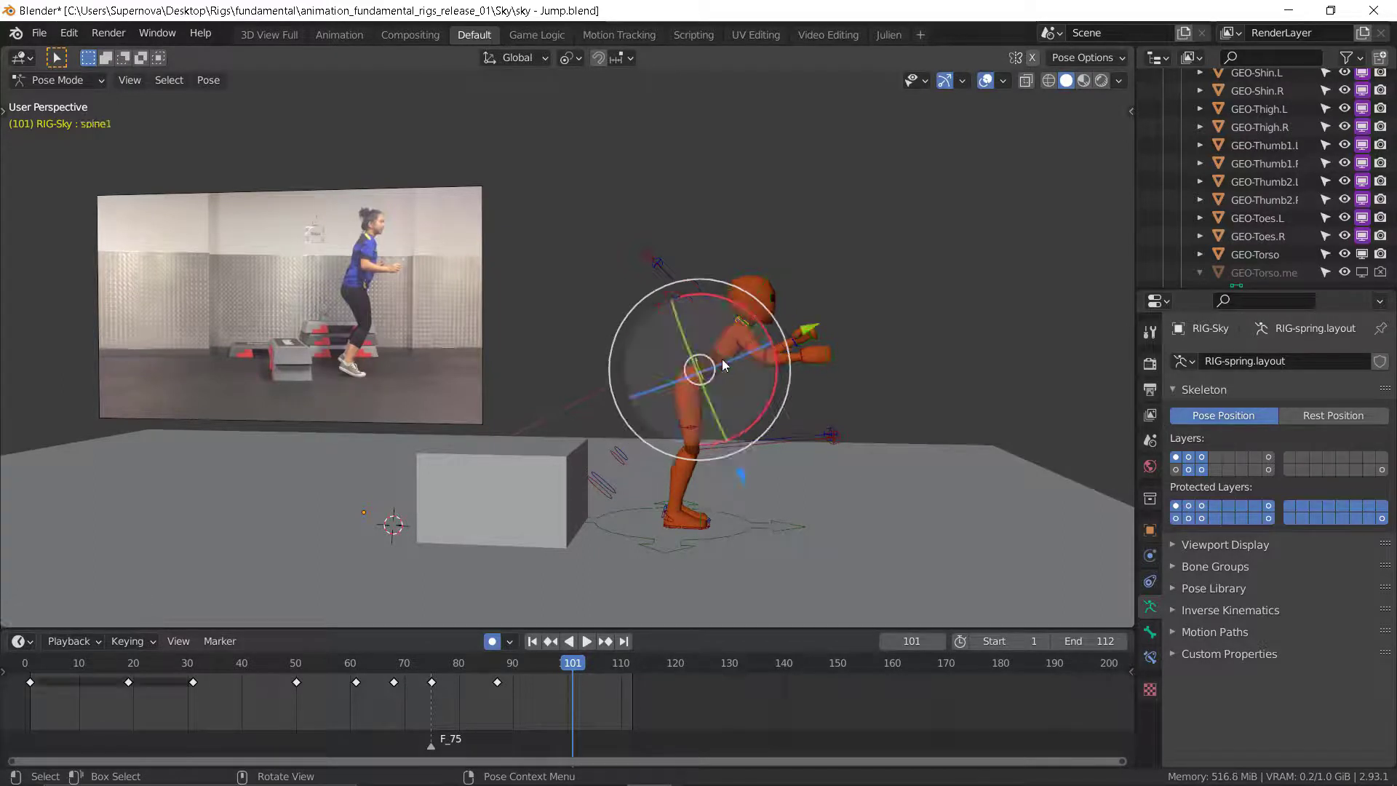
{"action": "left_click", "coordinate": [719, 363]}
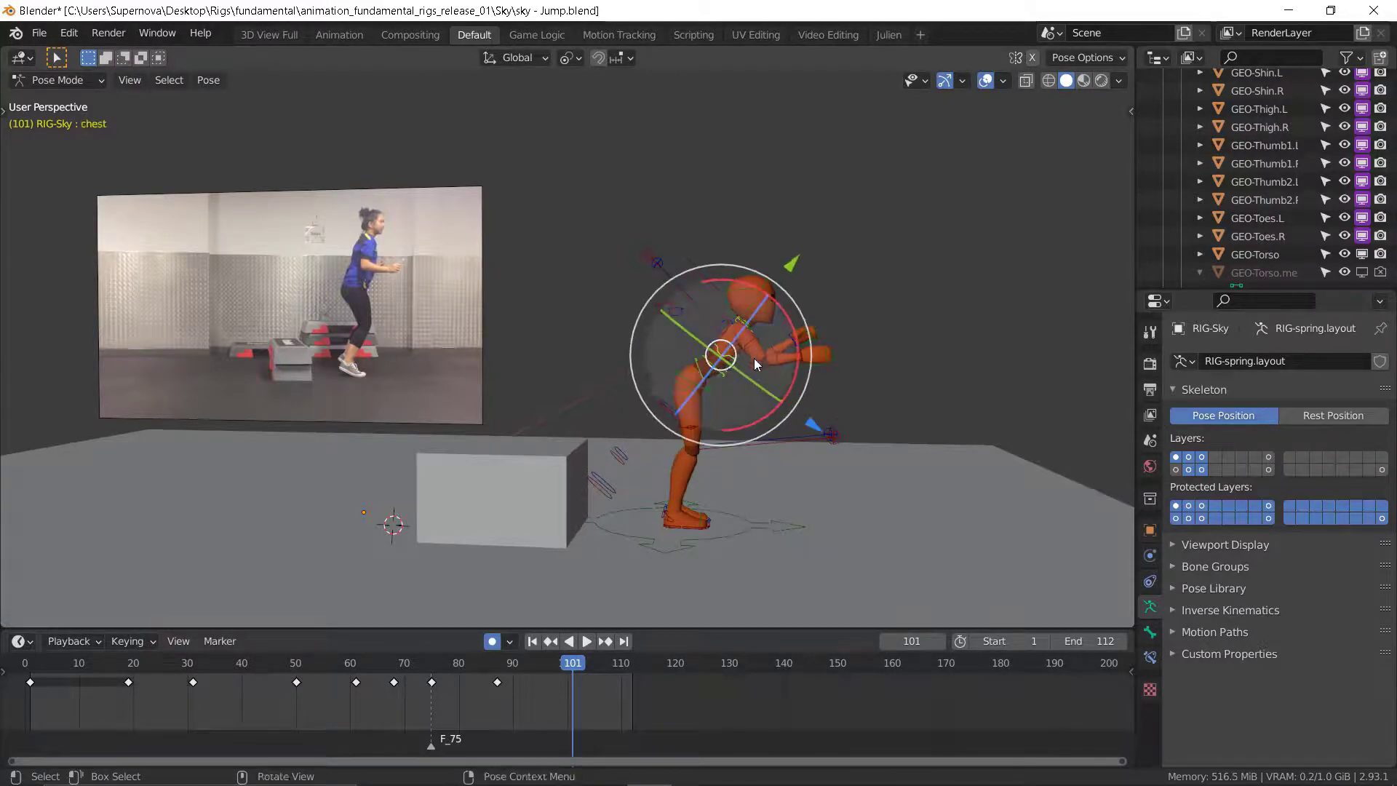
{"action": "left_click_drag", "start_coordinate": [750, 360], "coordinate": [778, 371]}
{"action": "left_click", "coordinate": [700, 382]}
{"action": "key", "text": "alt+r"}
{"action": "left_click", "coordinate": [767, 318]}
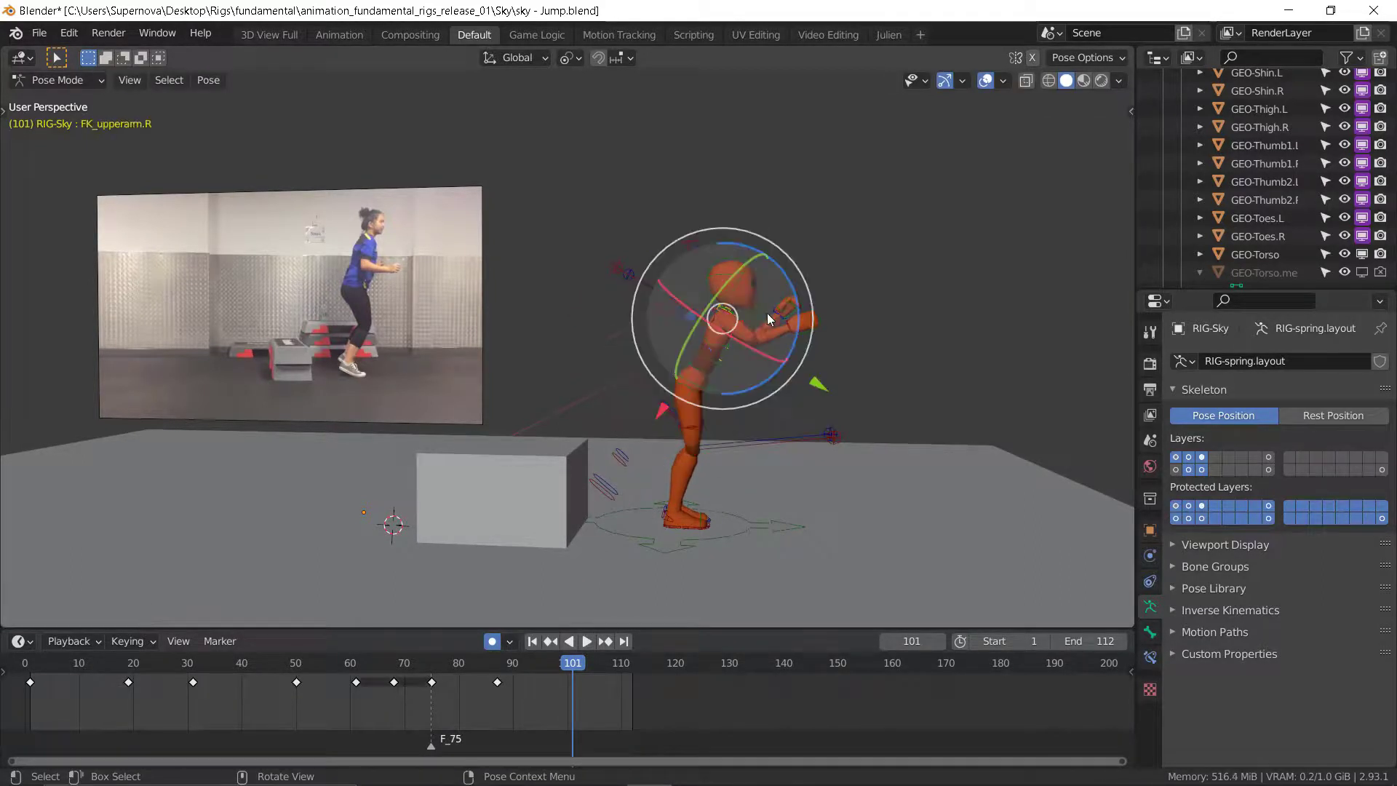
{"action": "left_click", "coordinate": [818, 374]}
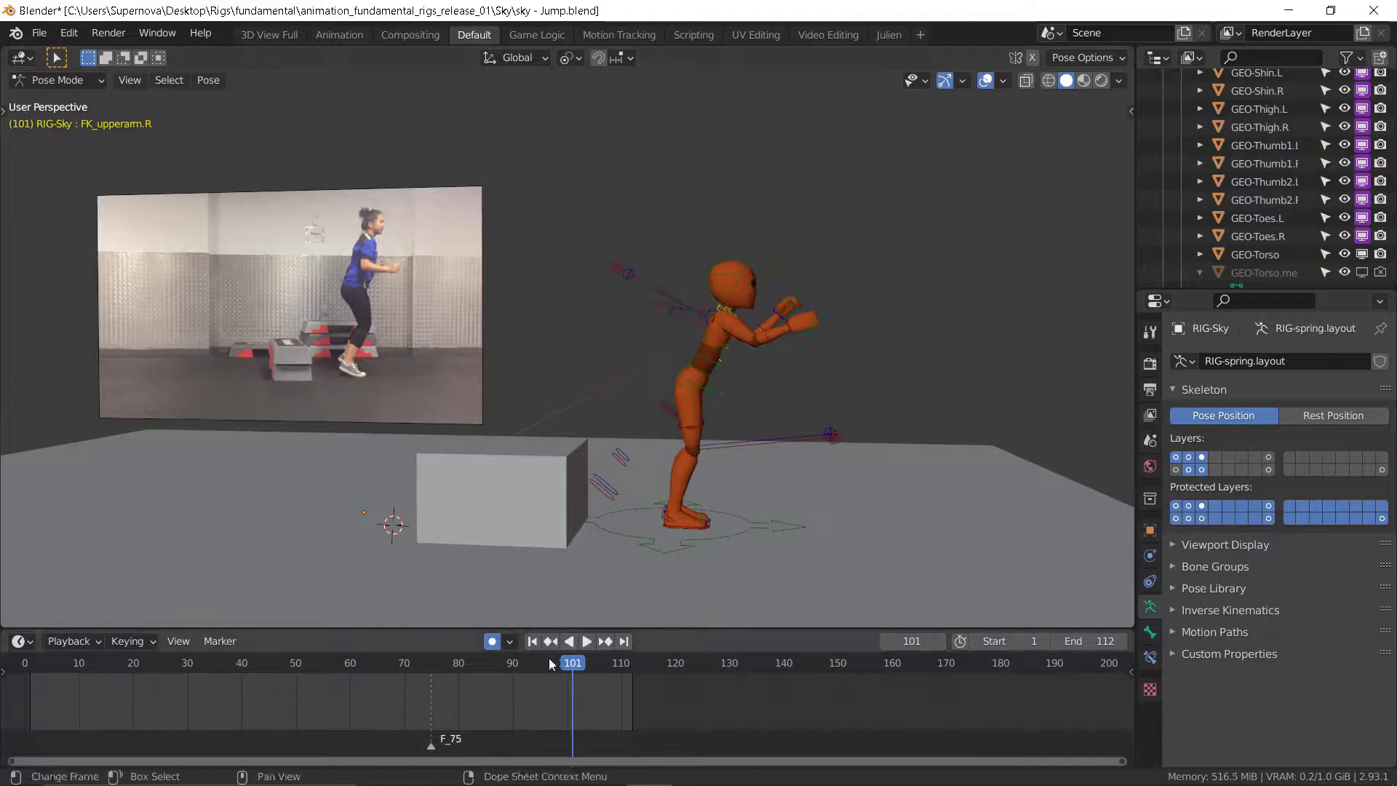
{"action": "key", "text": "ctrl+z"}
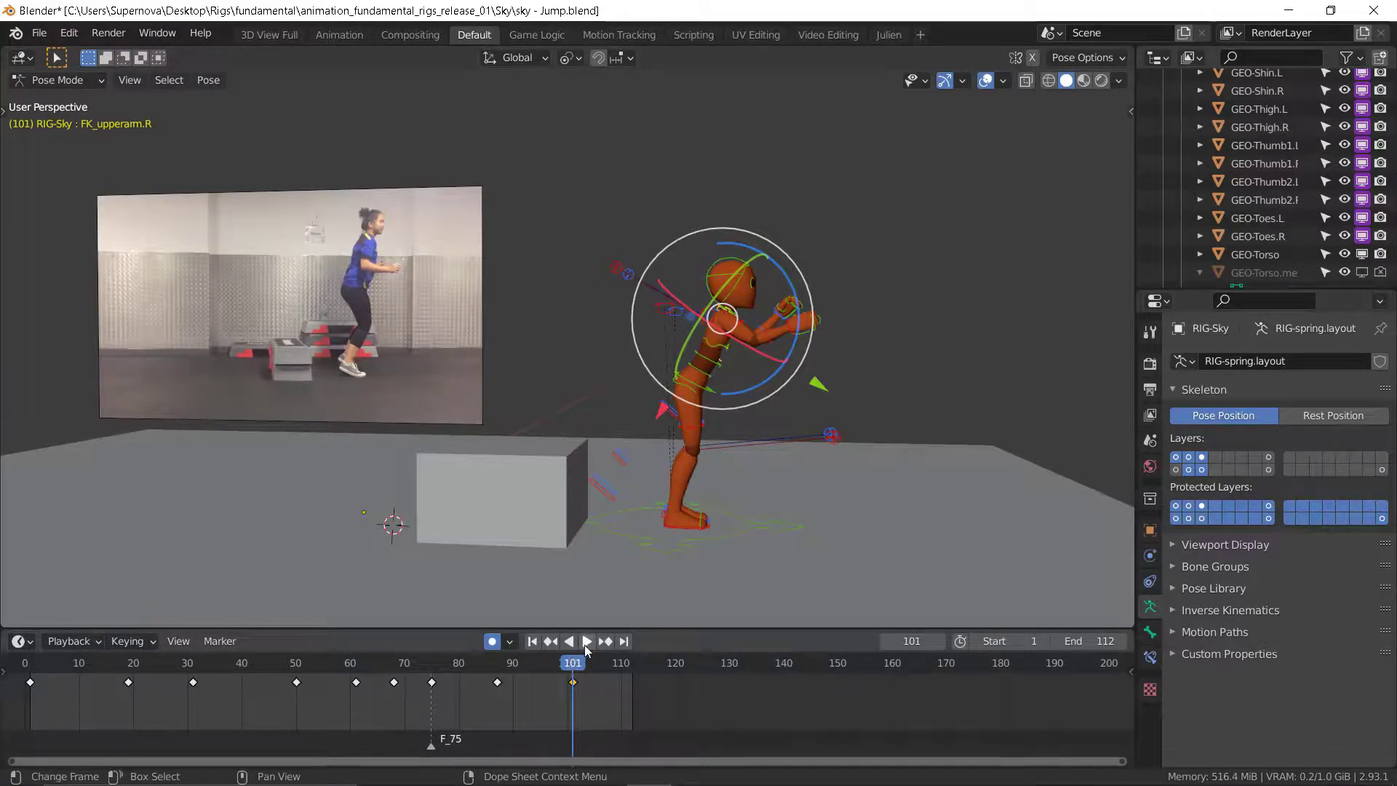
- Compare the frame 87 and 101 poses, and rotate the right forearm and upper arm at frame 87
{"action": "key", "text": "Down"}
{"action": "key", "text": "Up"}
{"action": "key", "text": "Down"}
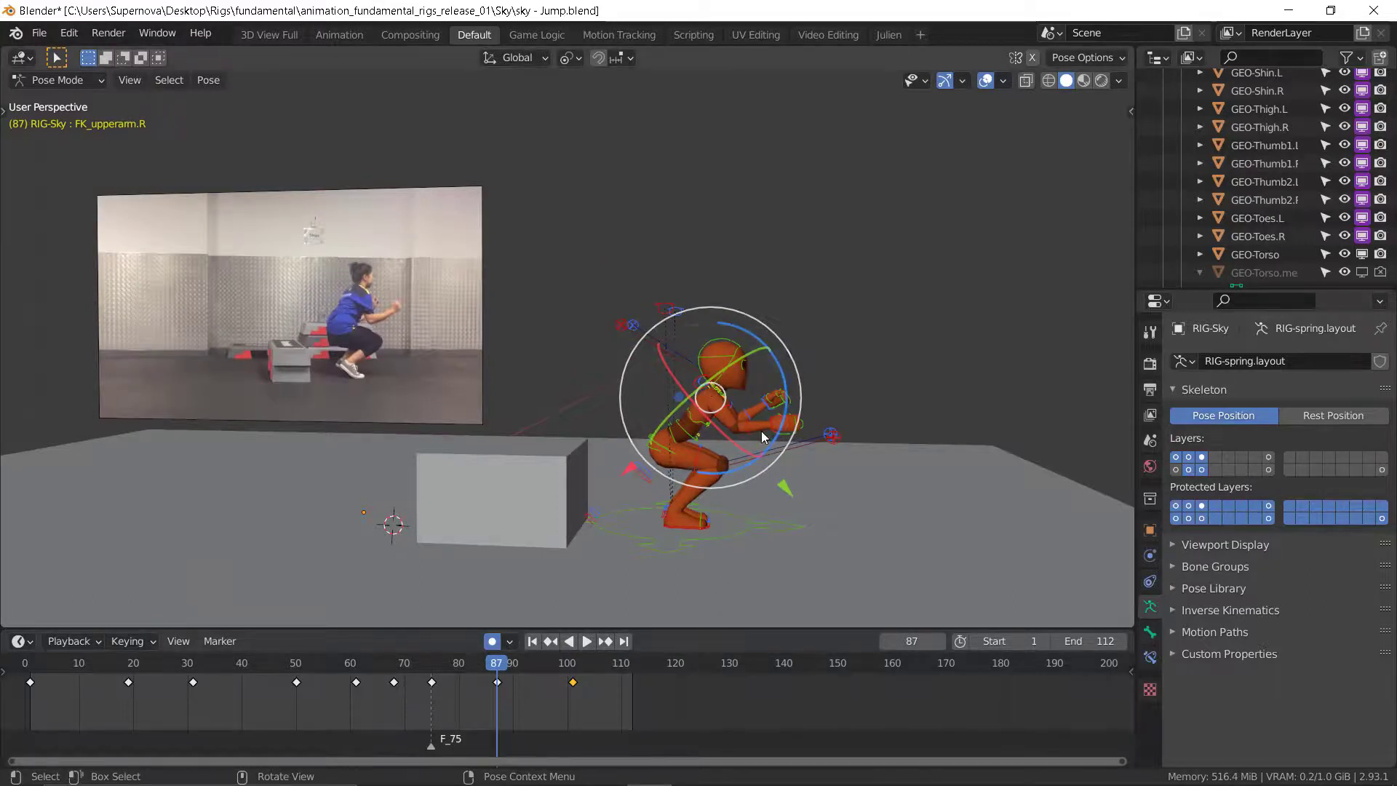
{"action": "scroll", "coordinate": [762, 435], "scroll_direction": "up", "scroll_amount": 3}
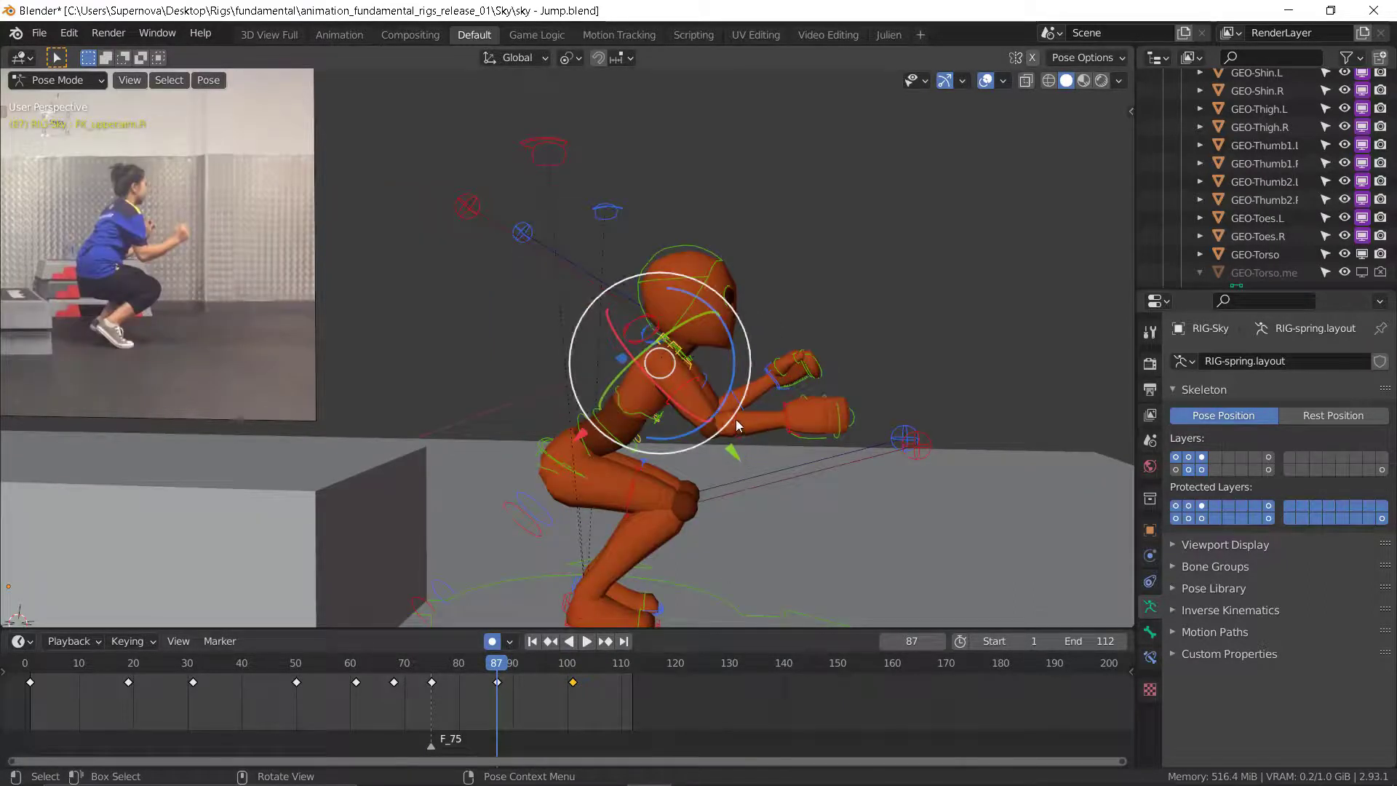
{"action": "left_click", "coordinate": [736, 419]}
{"action": "left_click_drag", "start_coordinate": [773, 381], "coordinate": [738, 366]}
{"action": "left_click", "coordinate": [692, 388]}
{"action": "middle_click_drag", "start_coordinate": [809, 402], "coordinate": [724, 374]}
{"action": "left_click_drag", "start_coordinate": [733, 347], "coordinate": [784, 387]}
- Rotate the left upper arm at frame 87 and check the arm pose from the side
{"action": "left_click", "coordinate": [774, 387]}
{"action": "middle_click_drag", "start_coordinate": [828, 407], "coordinate": [790, 417]}
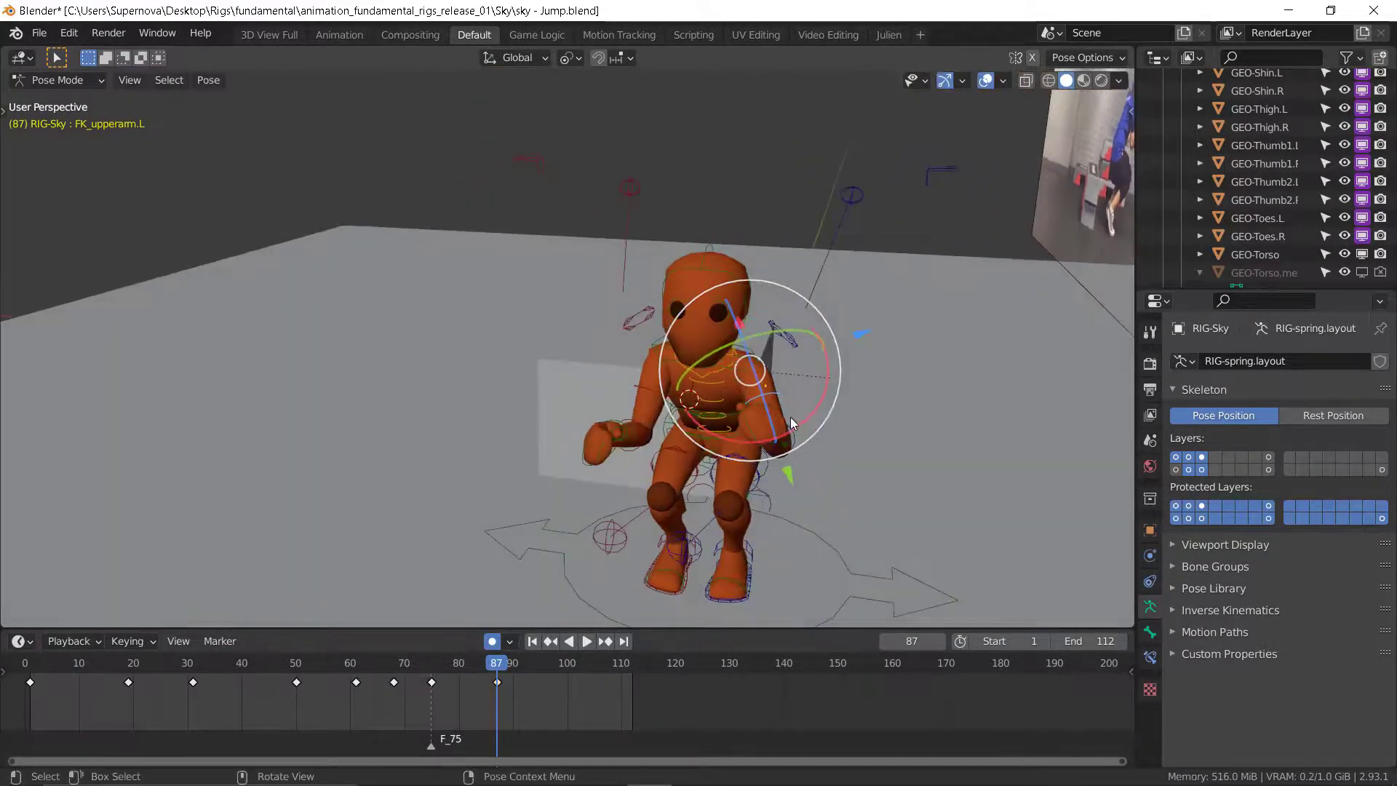
{"action": "left_click_drag", "start_coordinate": [833, 376], "coordinate": [834, 392]}
{"action": "middle_click_drag", "start_coordinate": [559, 448], "coordinate": [732, 387]}
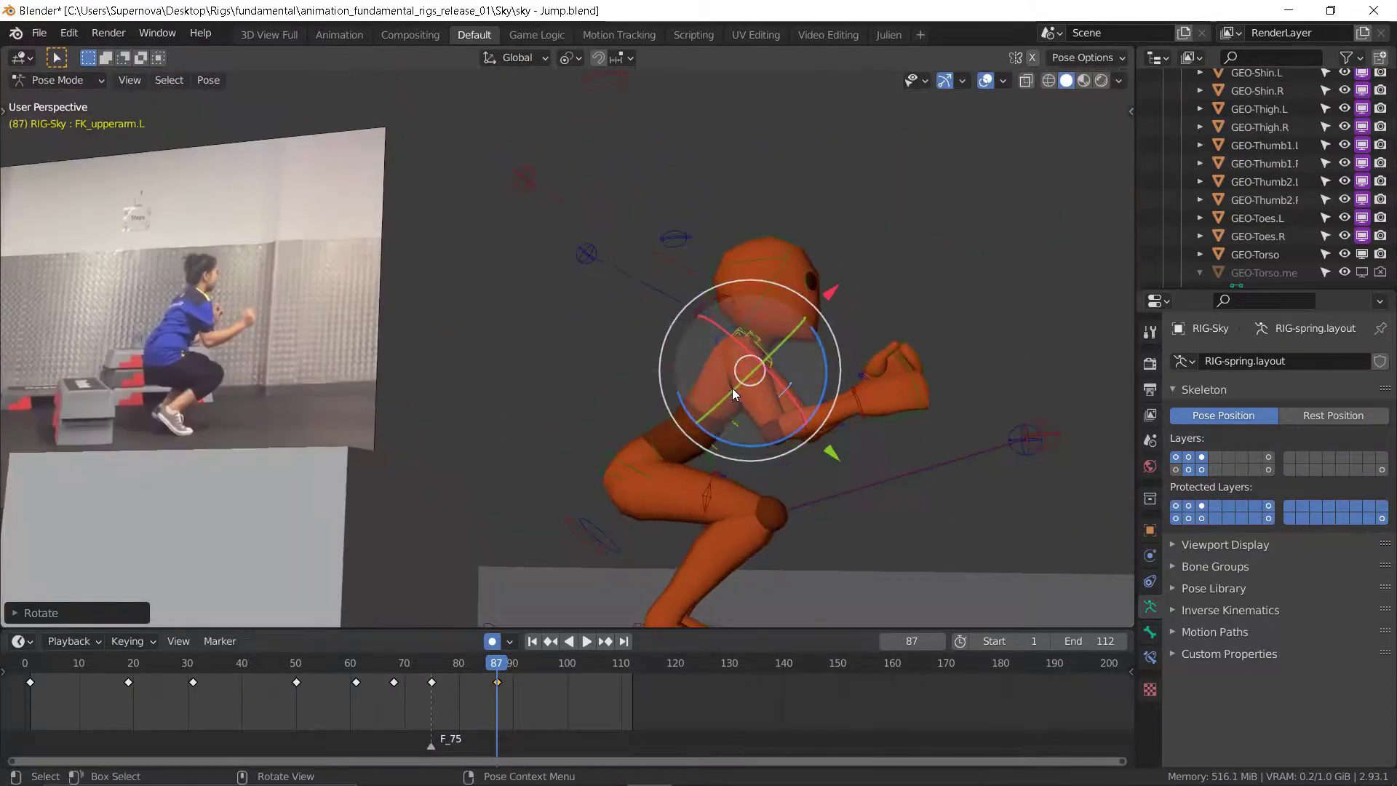
- Flip through the keyframes between frames 50 and 87 in the right orthographic view to compare the poses with the reference
{"action": "scroll", "coordinate": [727, 393], "scroll_direction": "down", "scroll_amount": 3}
{"action": "key", "text": "KP_3"}
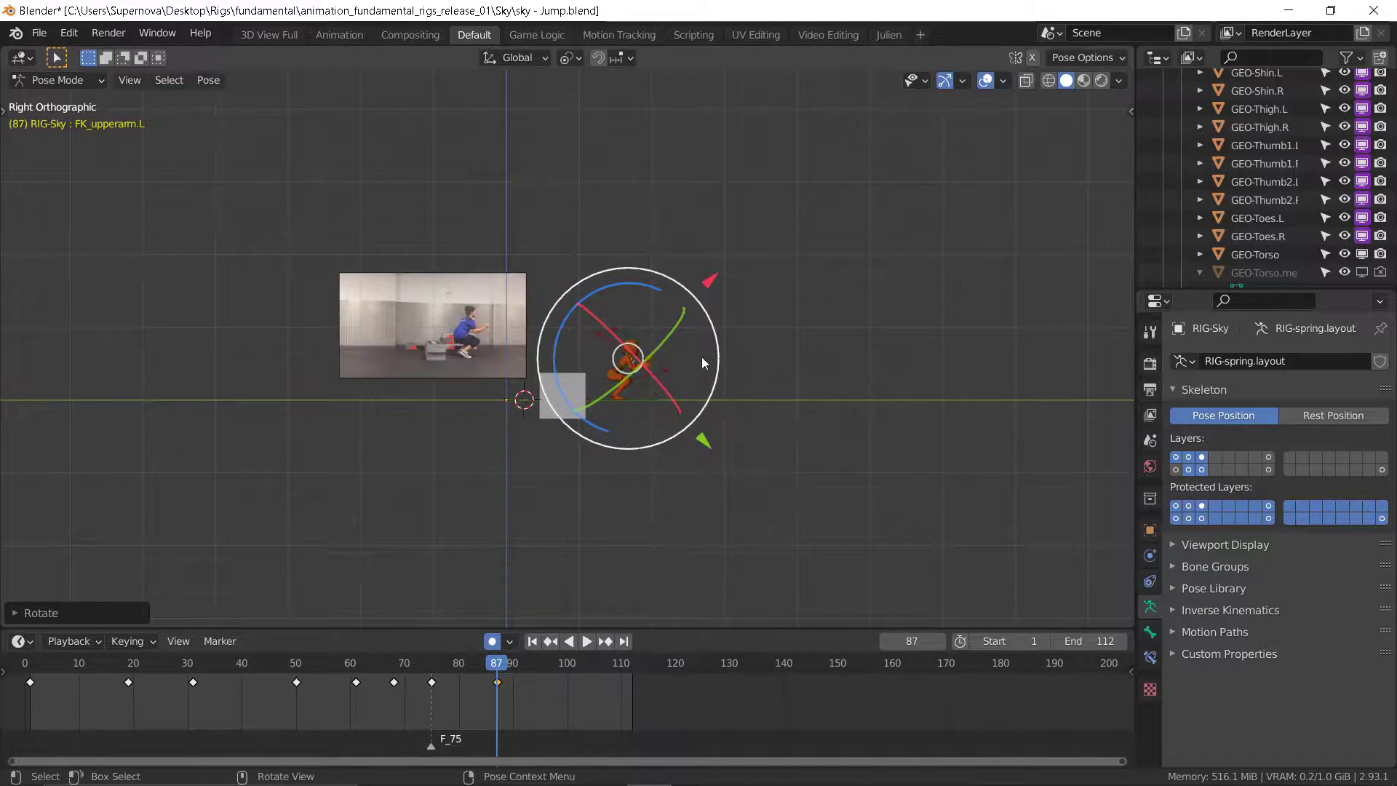
{"action": "scroll", "coordinate": [604, 365], "scroll_direction": "up", "scroll_amount": 4}
{"action": "key", "text": "Down"}
{"action": "key", "text": "Down"}
{"action": "key", "text": "Down"}
{"action": "key", "text": "Down"}
{"action": "key", "text": "Down"}
{"action": "key", "text": "Down"}
{"action": "key", "text": "Down"}
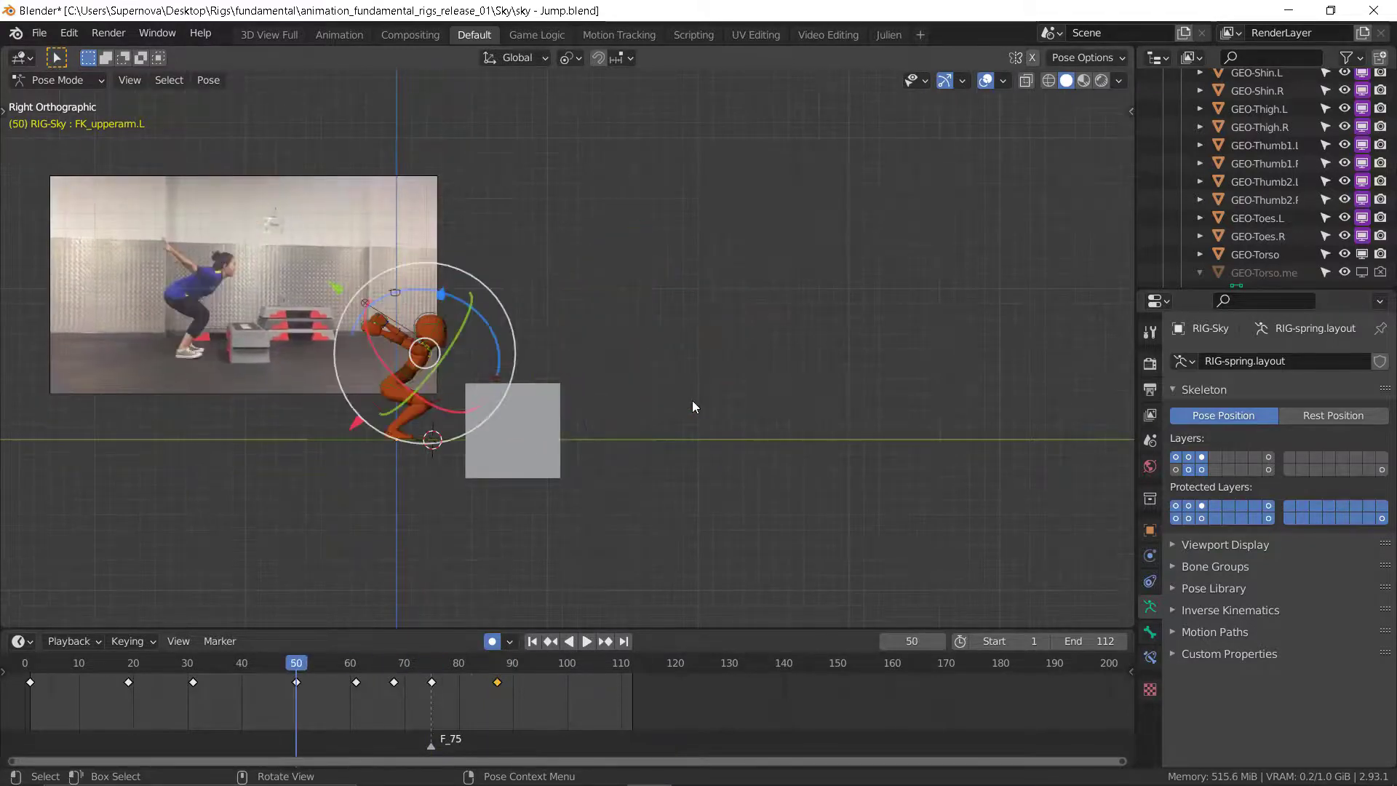
{"action": "key", "text": "Up"}
{"action": "key", "text": "Up"}
{"action": "key", "text": "Up"}
{"action": "key", "text": "Up"}
{"action": "key", "text": "Up"}
{"action": "key", "text": "Up"}
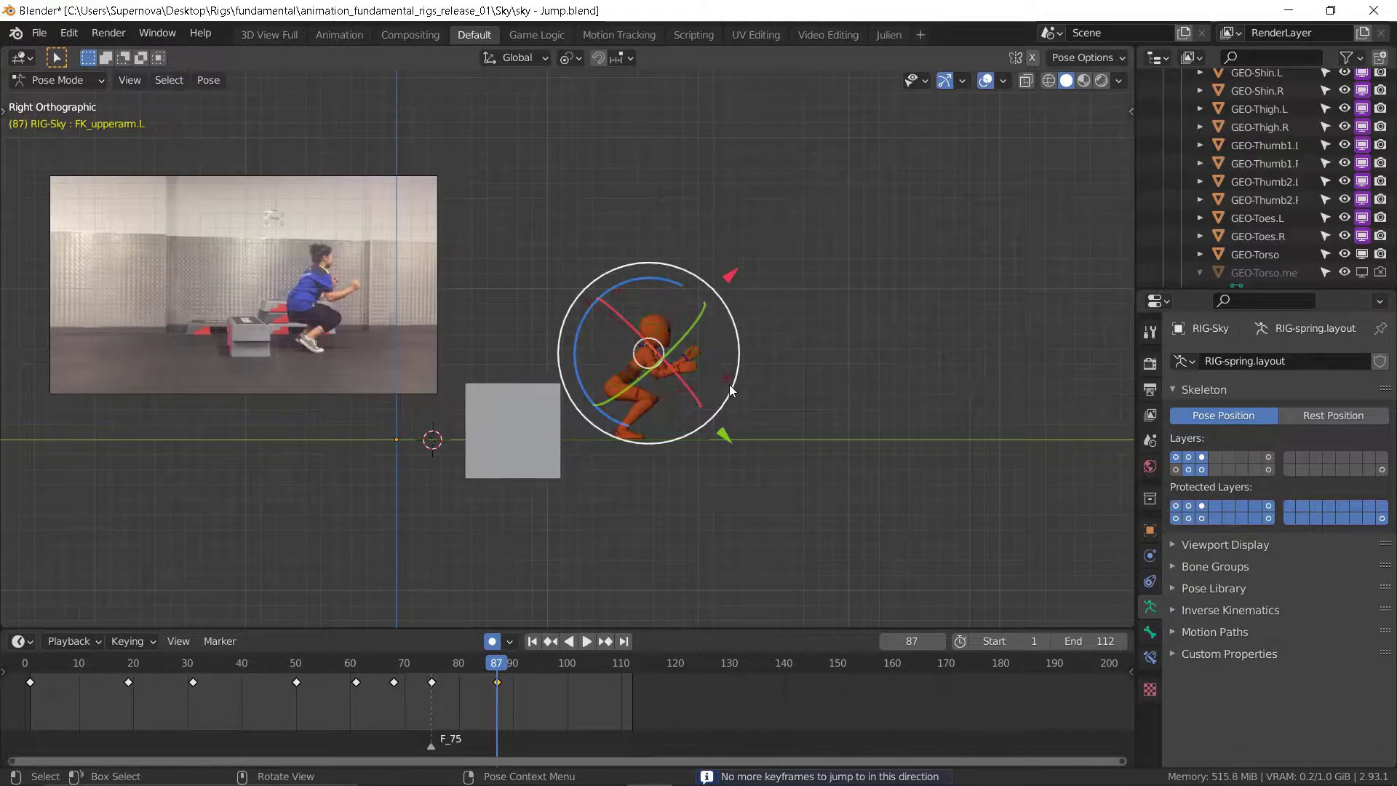
{"action": "key", "text": "Down"}
{"action": "key", "text": "Up"}
- Select all controls and insert a Location, Rotation & Scale keyframe for the standing pose at frame 101
{"action": "key", "text": "a"}
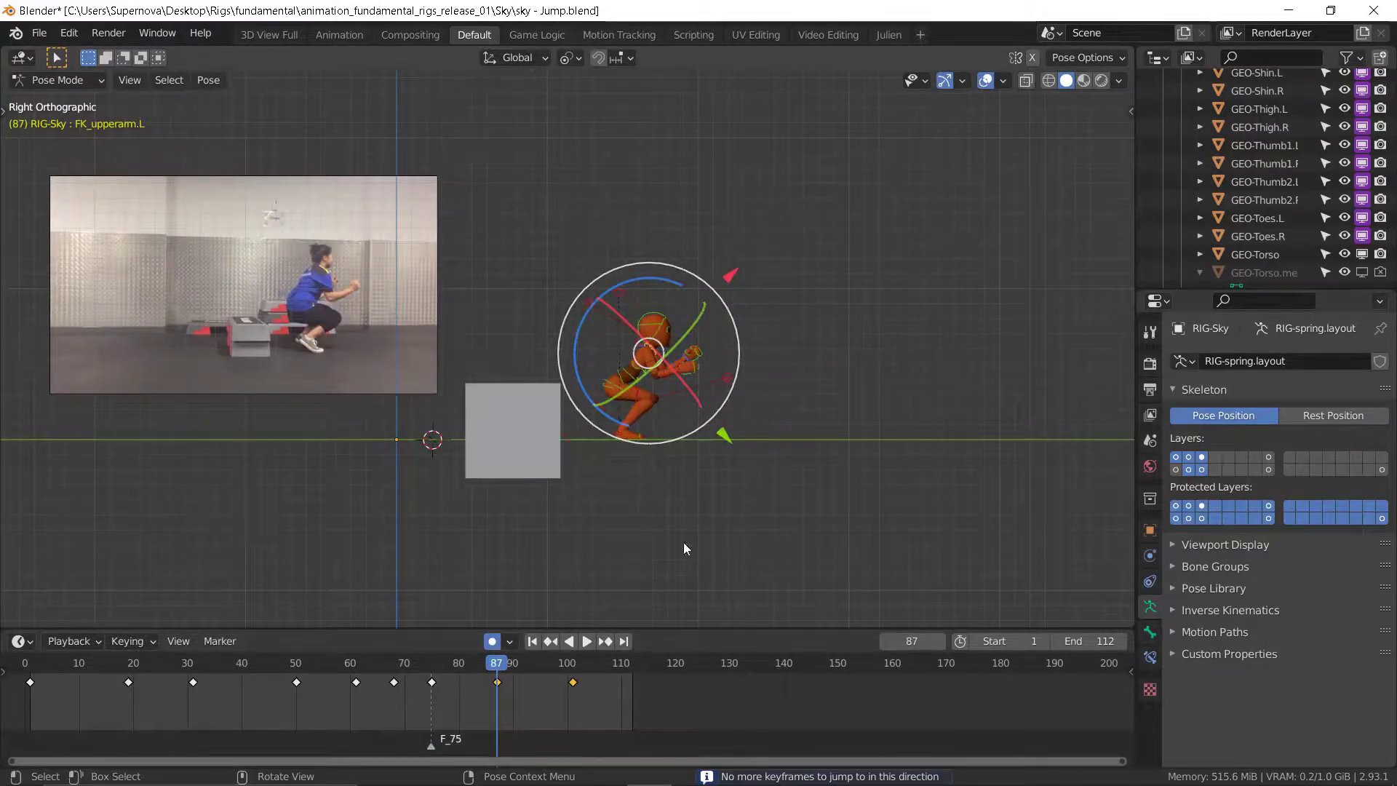
{"action": "left_click", "coordinate": [573, 665]}
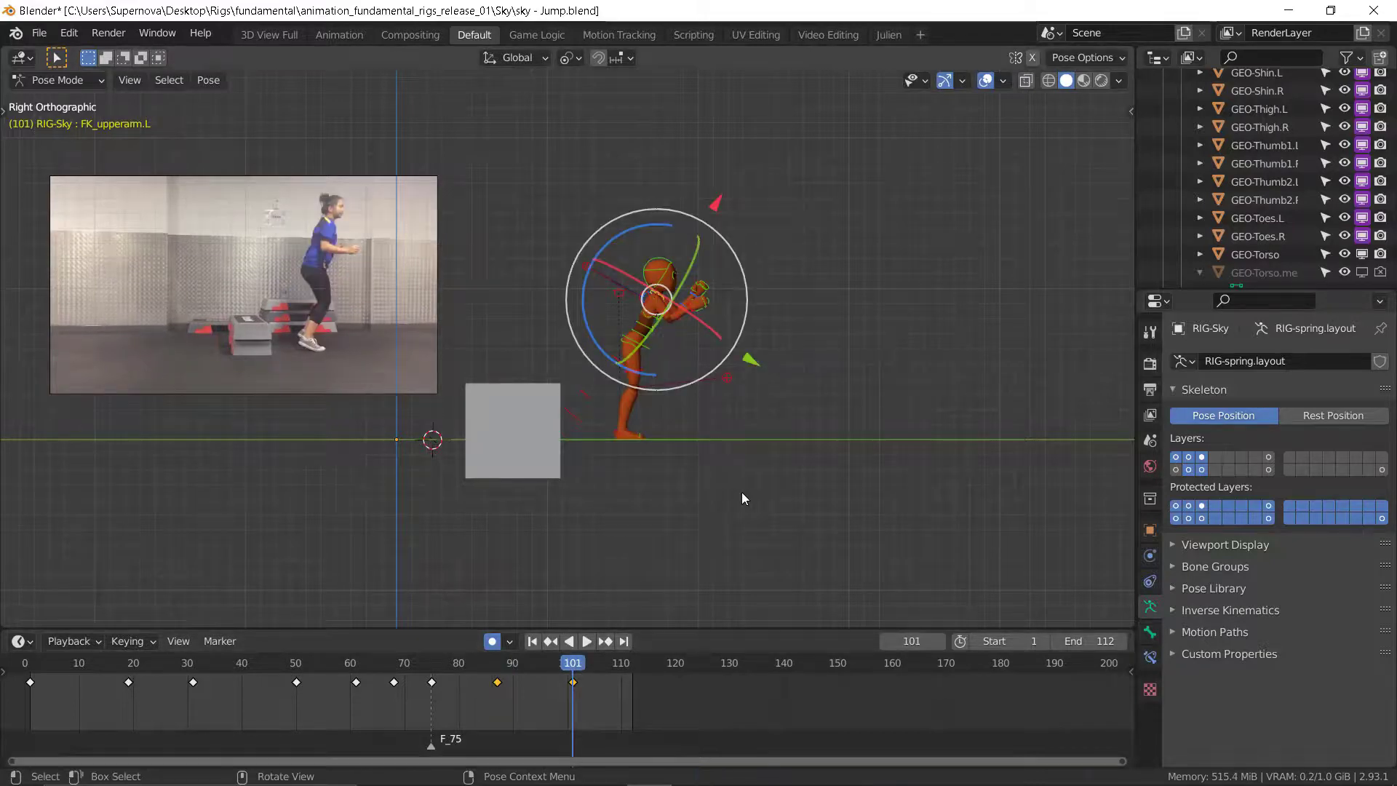
{"action": "key", "text": "i"}
- Flip back through the earlier keyframes and forward to frame 101 to review the whole jump against the reference
{"action": "key", "text": "Down"}
{"action": "key", "text": "Down"}
{"action": "key", "text": "Down"}
{"action": "key", "text": "Down"}
{"action": "key", "text": "Down"}
{"action": "key", "text": "Down"}
{"action": "key", "text": "Down"}
{"action": "key", "text": "Down"}
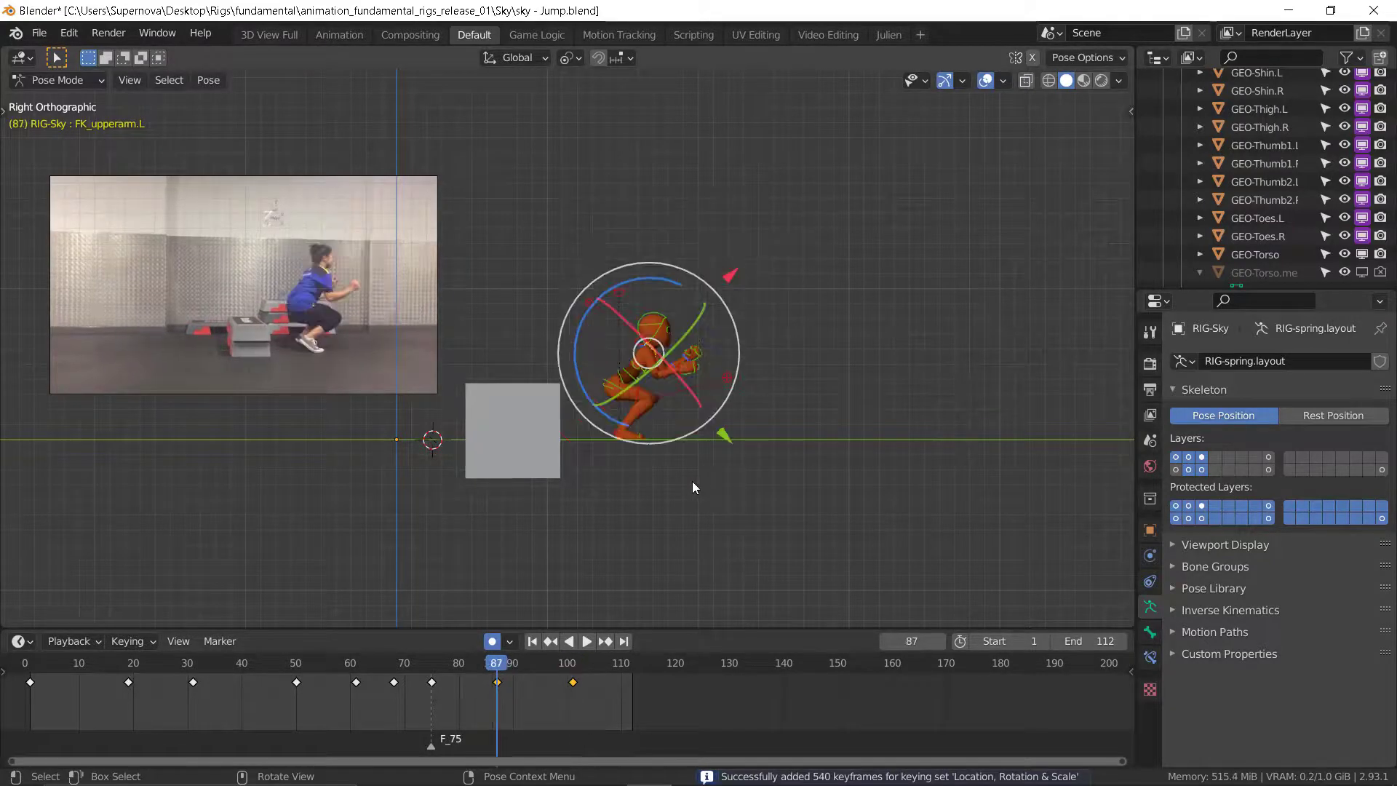
{"action": "key", "text": "Up"}
{"action": "key", "text": "Up"}
{"action": "key", "text": "Up"}
{"action": "key", "text": "Up"}
{"action": "key", "text": "Up"}
{"action": "key", "text": "Up"}
{"action": "key", "text": "Up"}
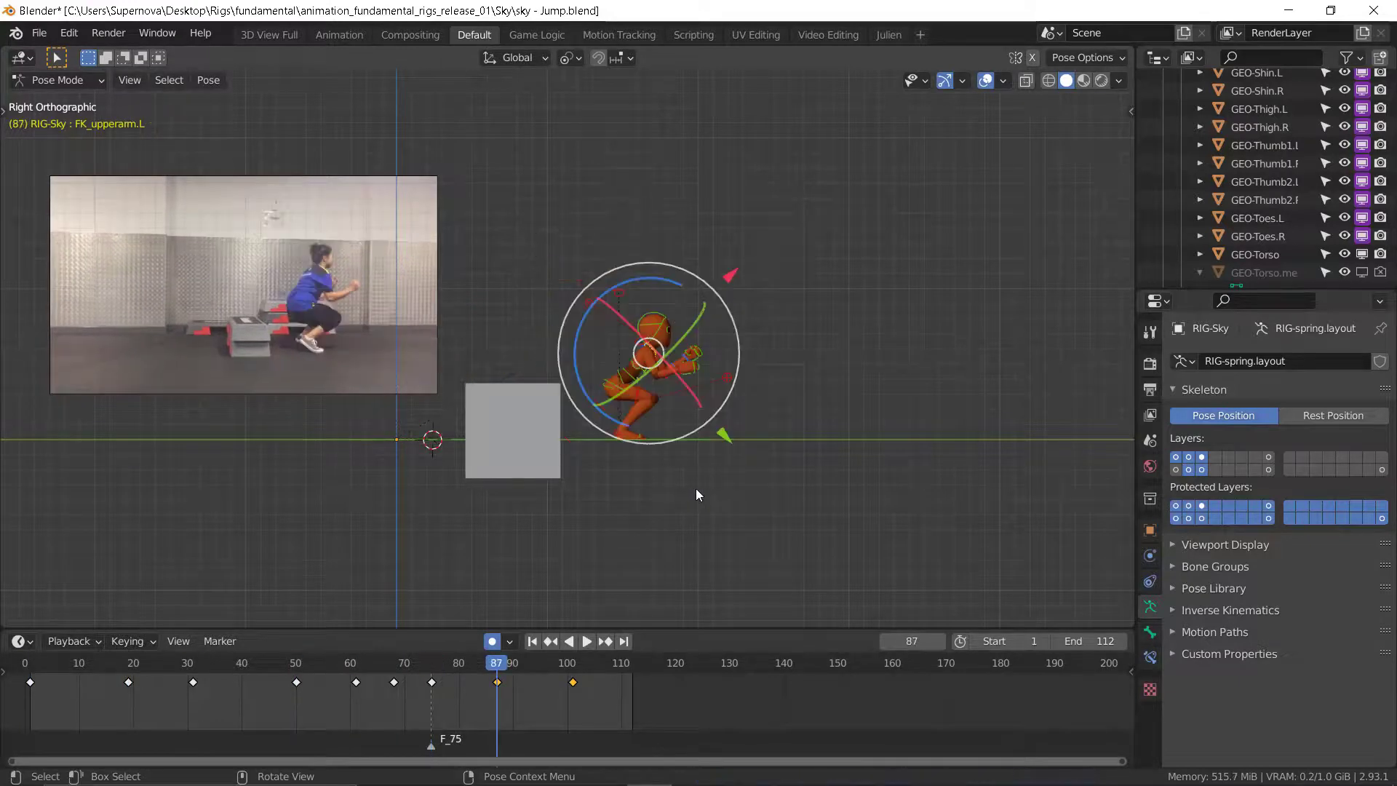
{"action": "key", "text": "Up"}
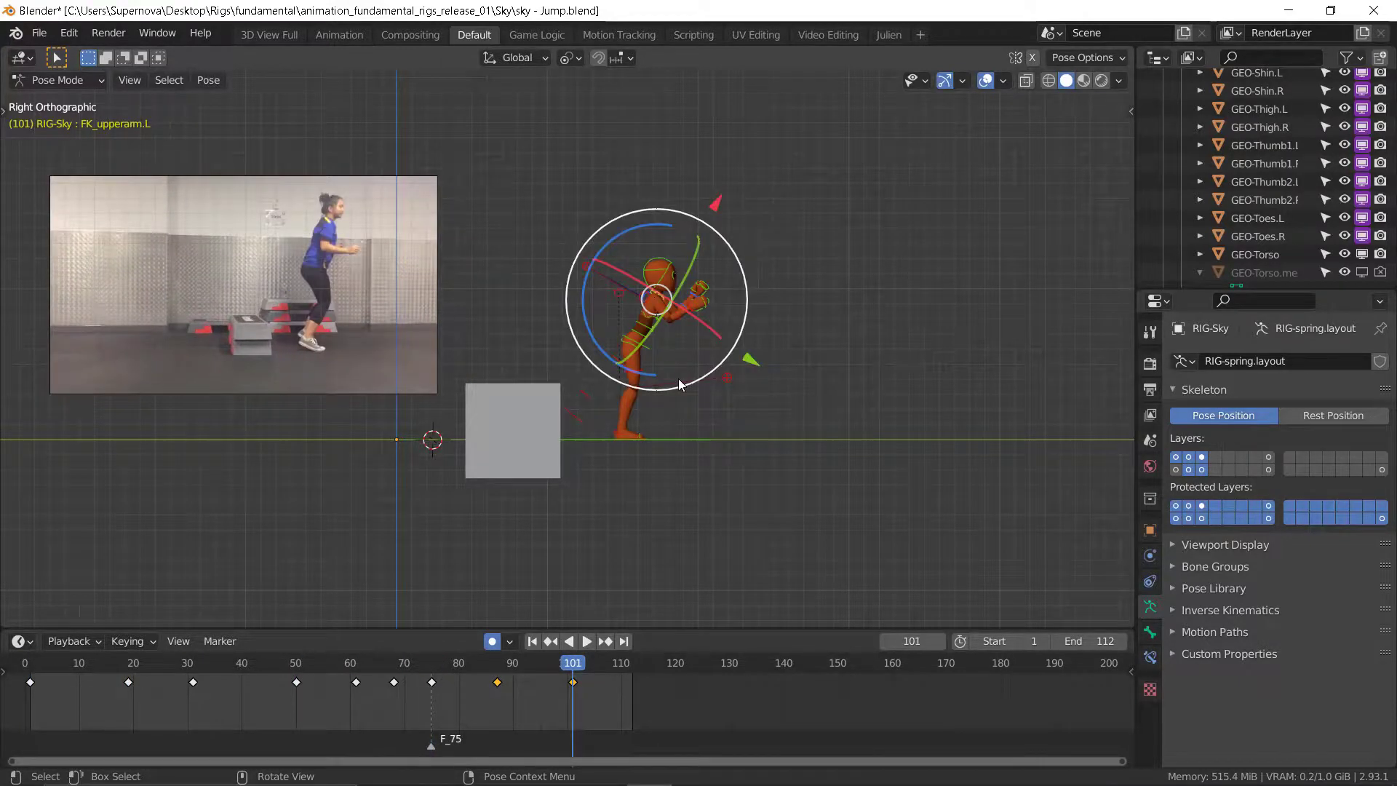
- Rotate the left forearm down at frame 101
{"action": "key", "text": "Down"}
{"action": "key", "text": "Up"}
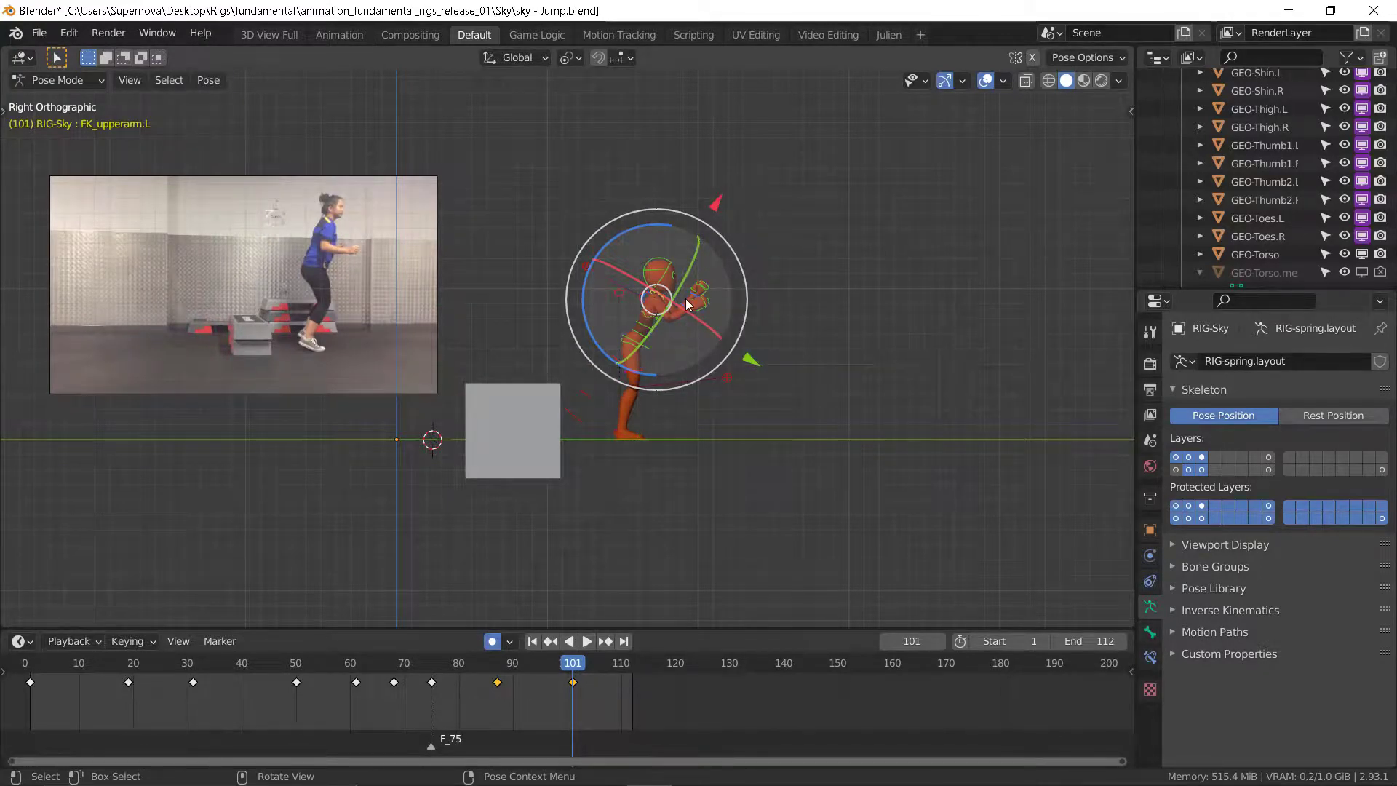
{"action": "scroll", "coordinate": [687, 304], "scroll_direction": "up", "scroll_amount": 2}
{"action": "scroll", "coordinate": [693, 291], "scroll_direction": "up", "scroll_amount": 2}
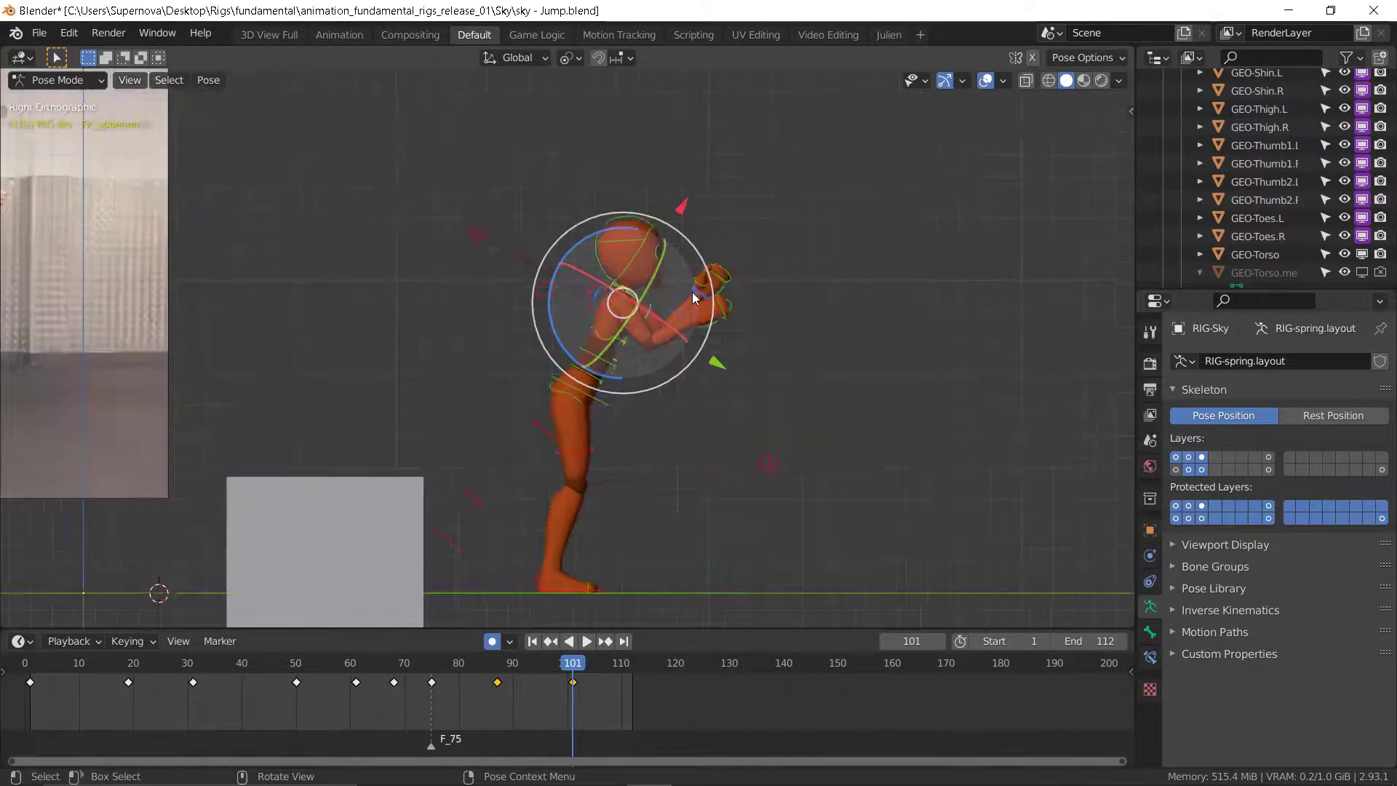
{"action": "key", "text": "ctrl+v"}
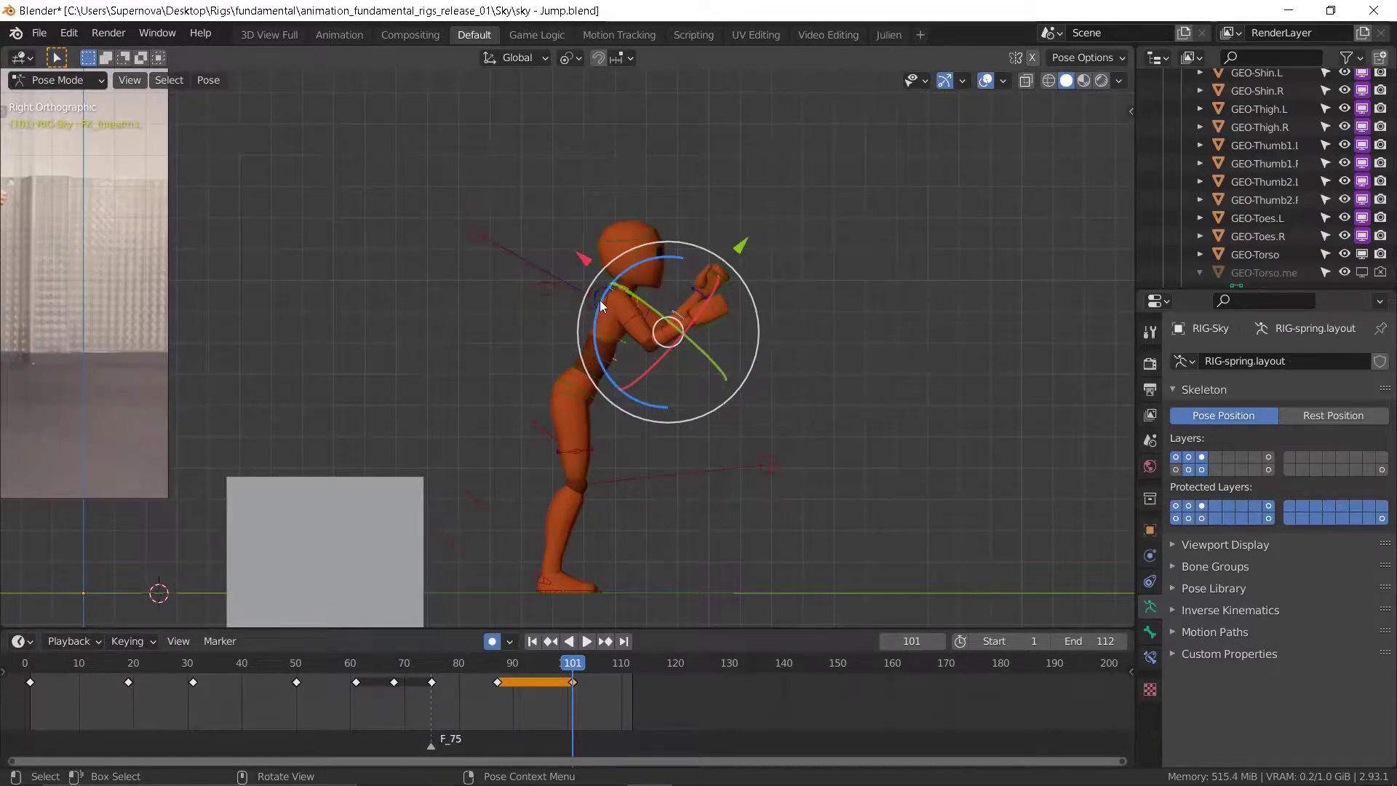
{"action": "left_click_drag", "start_coordinate": [674, 321], "coordinate": [679, 319]}
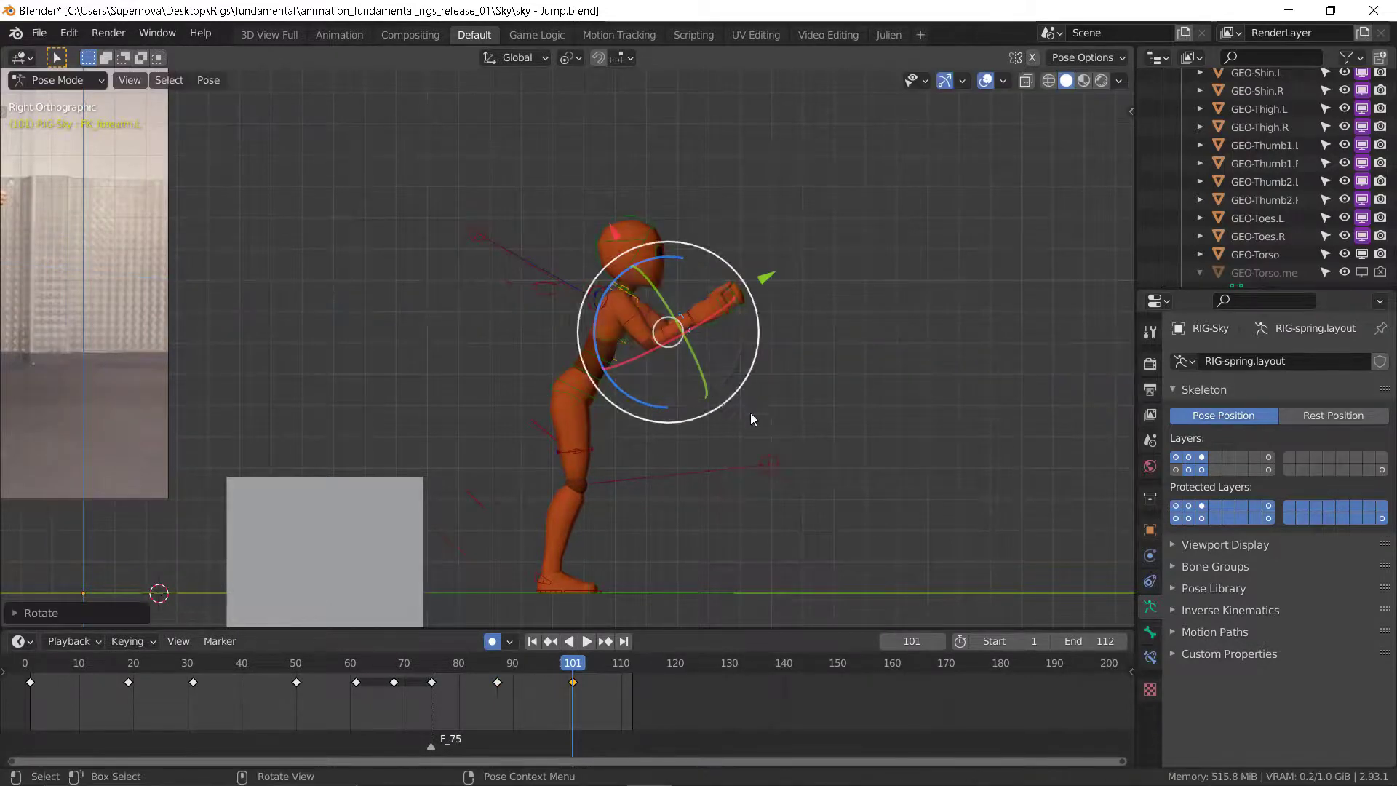
- Flip back through the keyframes to frame 68 and forward again to compare the arm poses with the reference
{"action": "key", "text": "Down"}
{"action": "scroll", "coordinate": [728, 392], "scroll_direction": "down", "scroll_amount": 2}
{"action": "key", "text": "Down"}
{"action": "key", "text": "Down"}
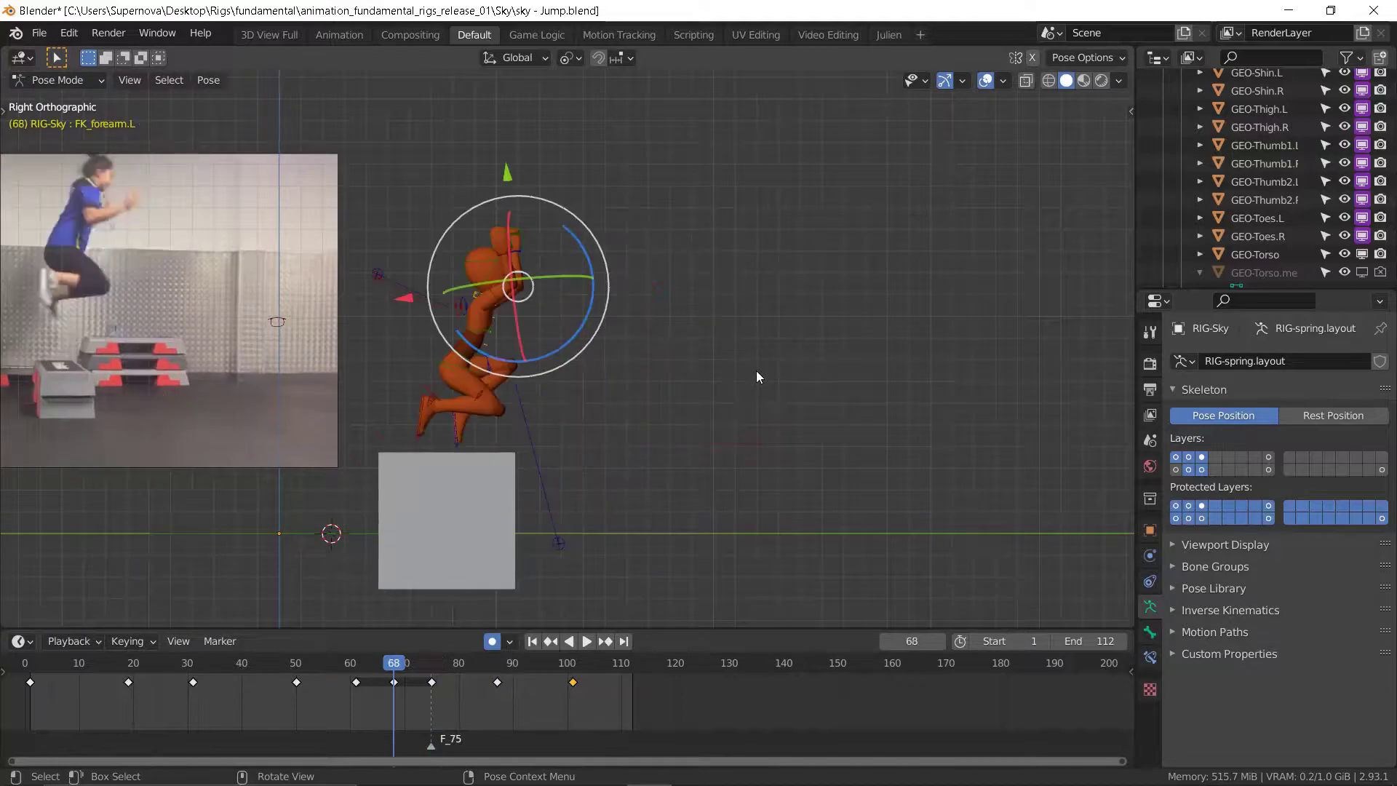
{"action": "key", "text": "Up"}
{"action": "key", "text": "Up"}
{"action": "key", "text": "Up"}
- At frame 109, move the left foot forward into a step and shift the hips slightly forward and down
{"action": "left_click_drag", "start_coordinate": [581, 663], "coordinate": [620, 665]}
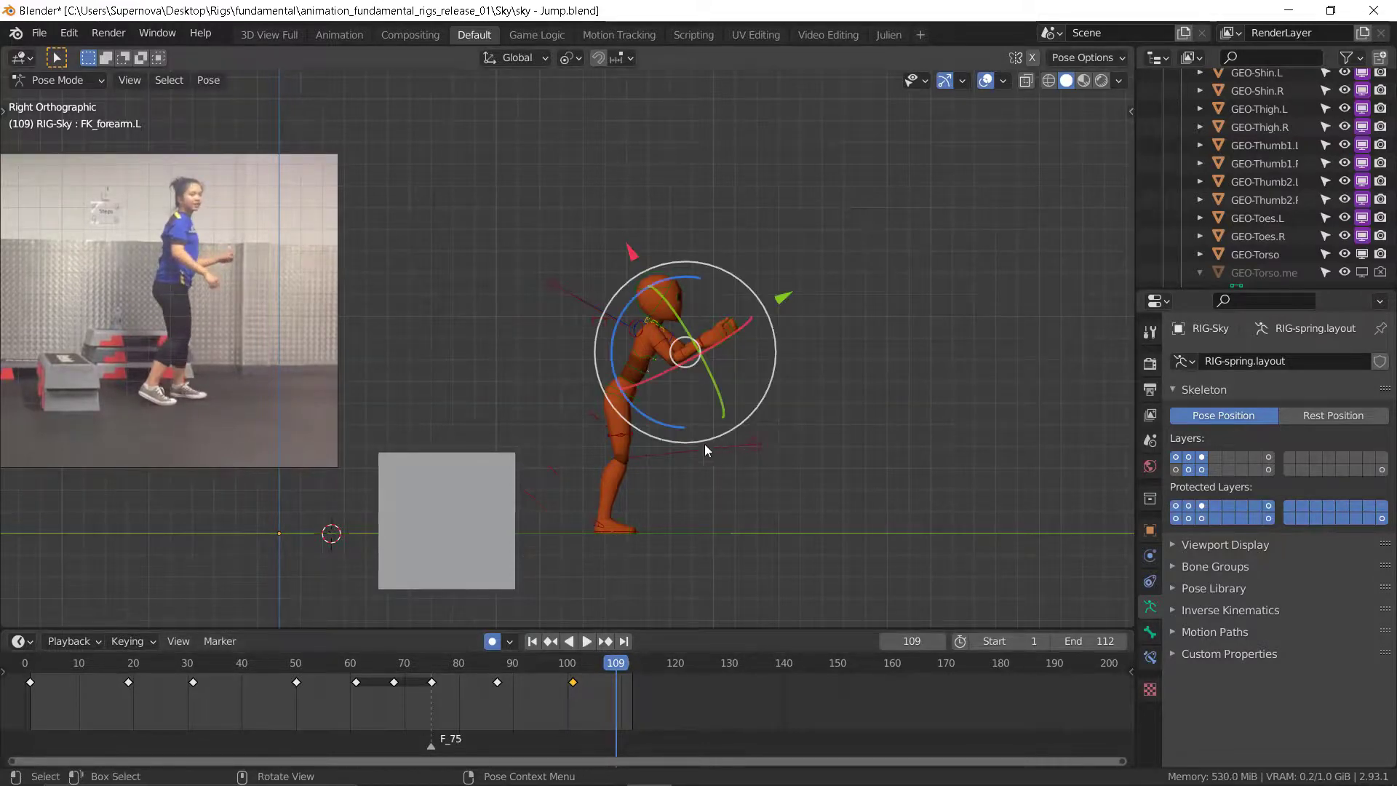
{"action": "middle_click_drag", "start_coordinate": [736, 483], "coordinate": [787, 517]}
{"action": "scroll", "coordinate": [662, 456], "scroll_direction": "down", "scroll_amount": 4}
{"action": "scroll", "coordinate": [739, 576], "scroll_direction": "up", "scroll_amount": 6}
{"action": "left_click", "coordinate": [761, 544]}
{"action": "mouse_move", "coordinate": [819, 521]}
{"action": "left_mouse_down"}
{"action": "mouse_move", "coordinate": [852, 518]}
{"action": "mouse_move", "coordinate": [841, 521]}
{"action": "left_mouse_up"}
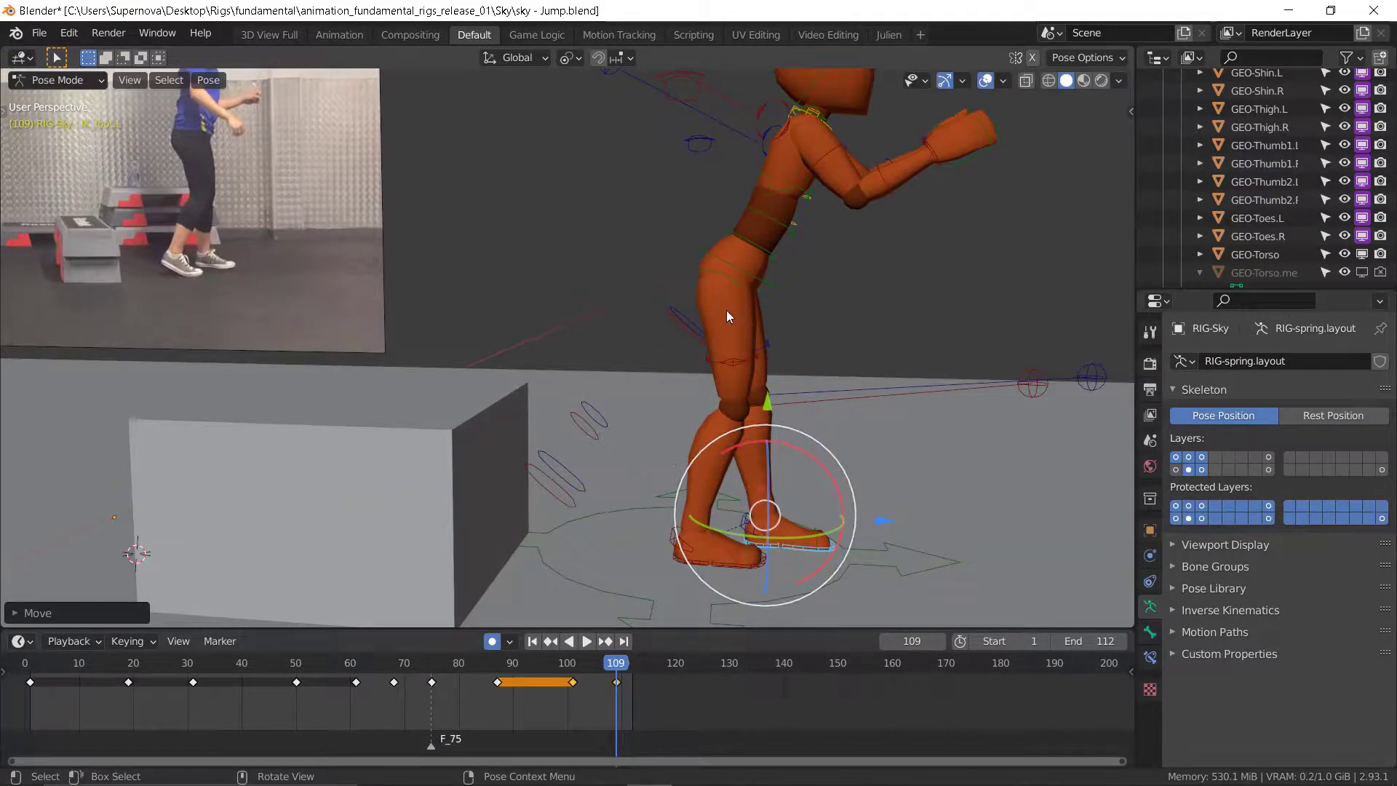
{"action": "left_click", "coordinate": [750, 255]}
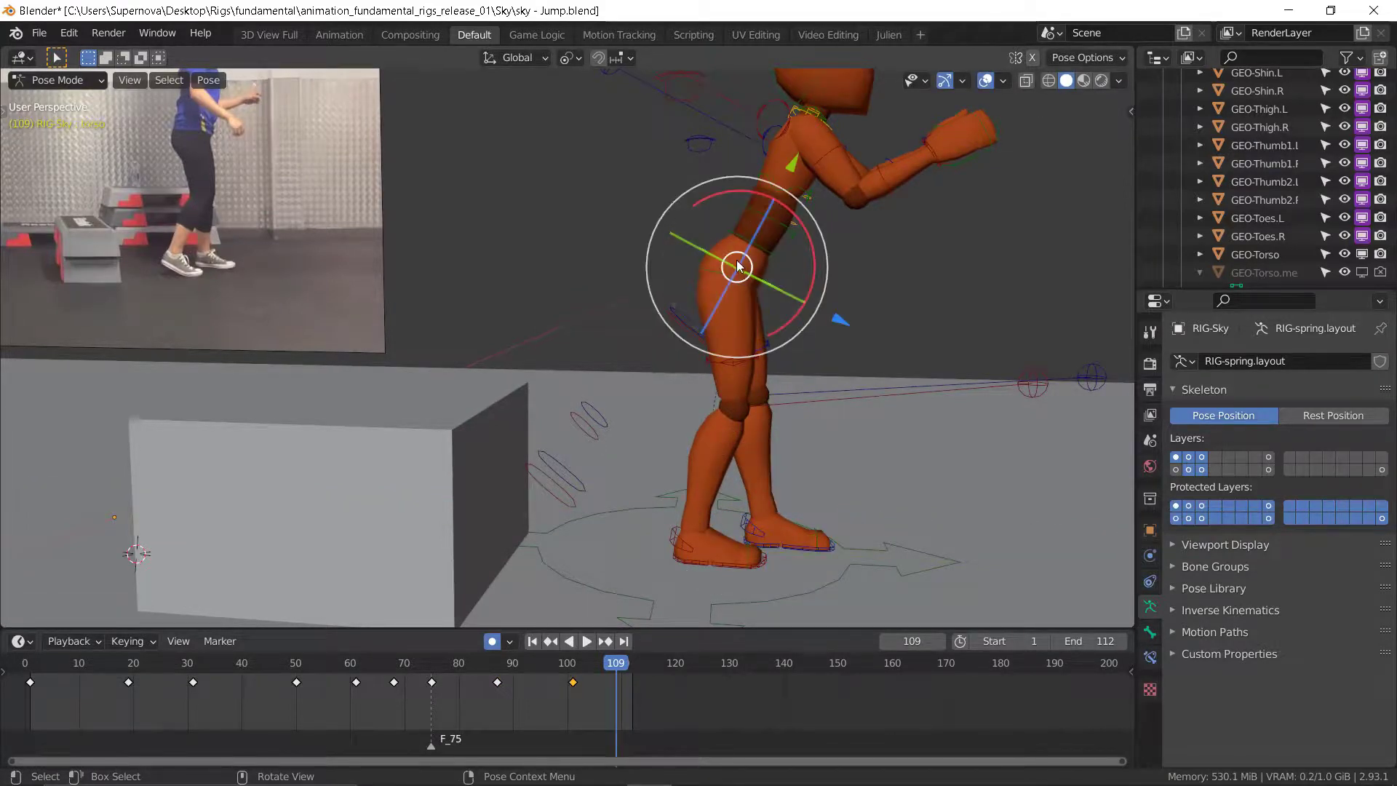
{"action": "left_click_drag", "start_coordinate": [741, 265], "coordinate": [743, 267]}
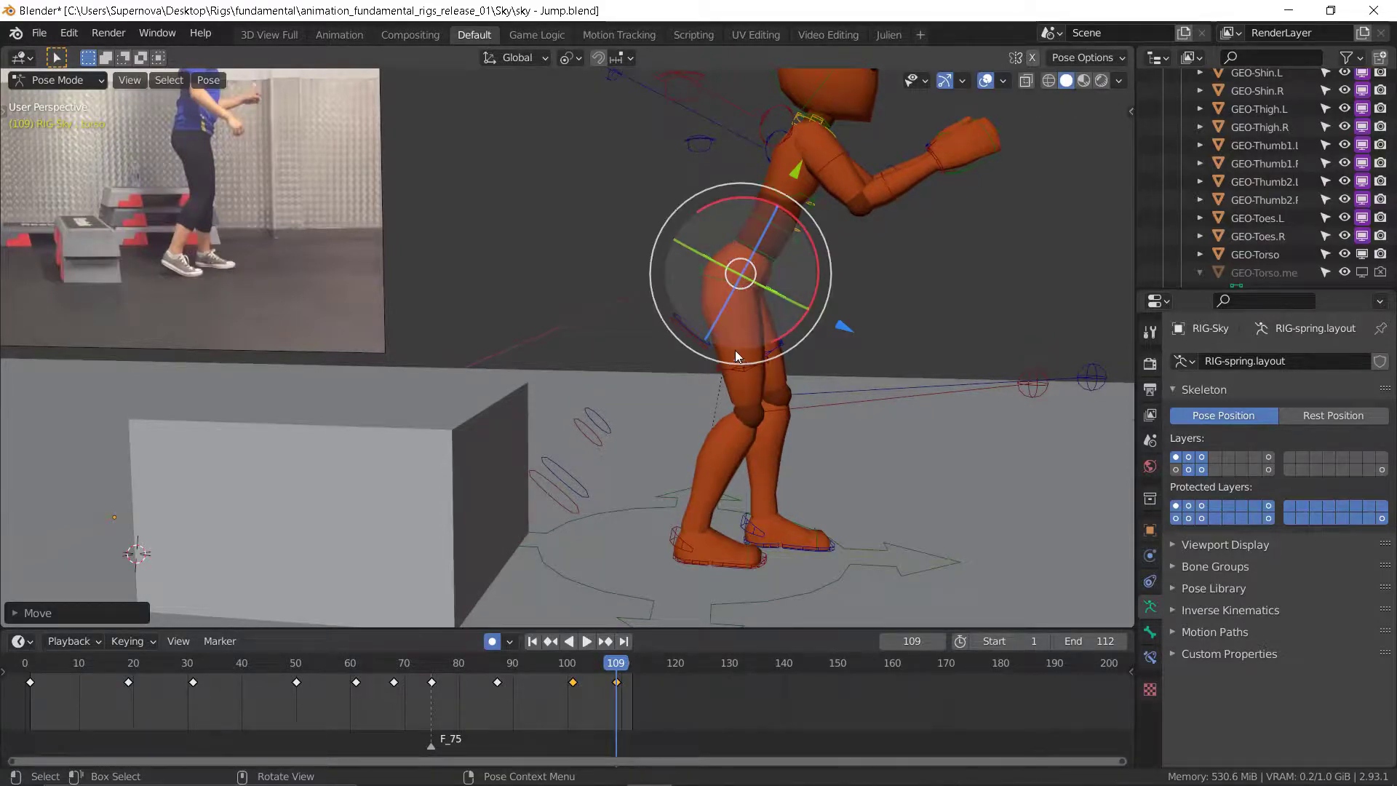
- Rotate the right upper arm down at frame 109 and compare the pose with frame 101
{"action": "scroll", "coordinate": [735, 351], "scroll_direction": "down", "scroll_amount": 4}
{"action": "left_click", "coordinate": [784, 265]}
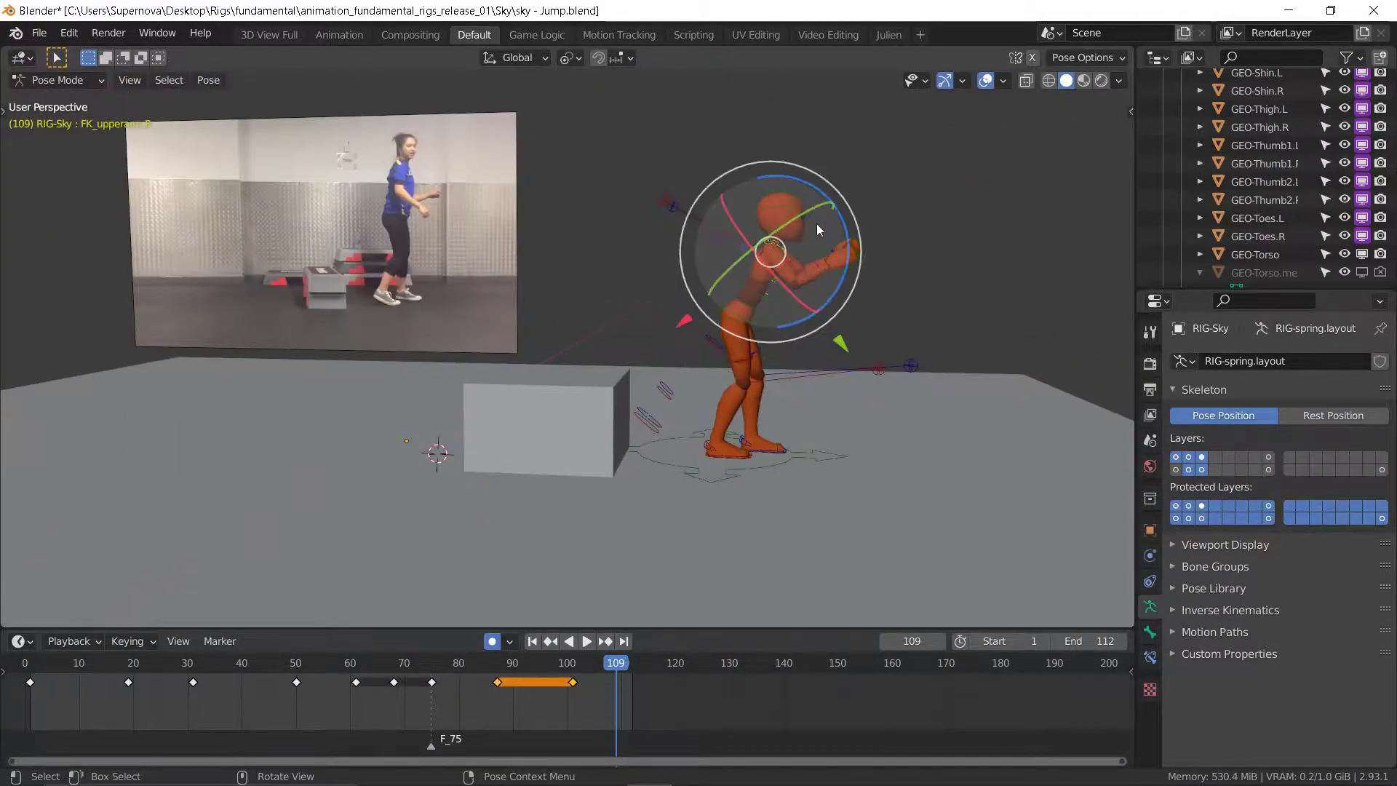
{"action": "left_click_drag", "start_coordinate": [816, 229], "coordinate": [854, 275]}
{"action": "left_click", "coordinate": [794, 282]}
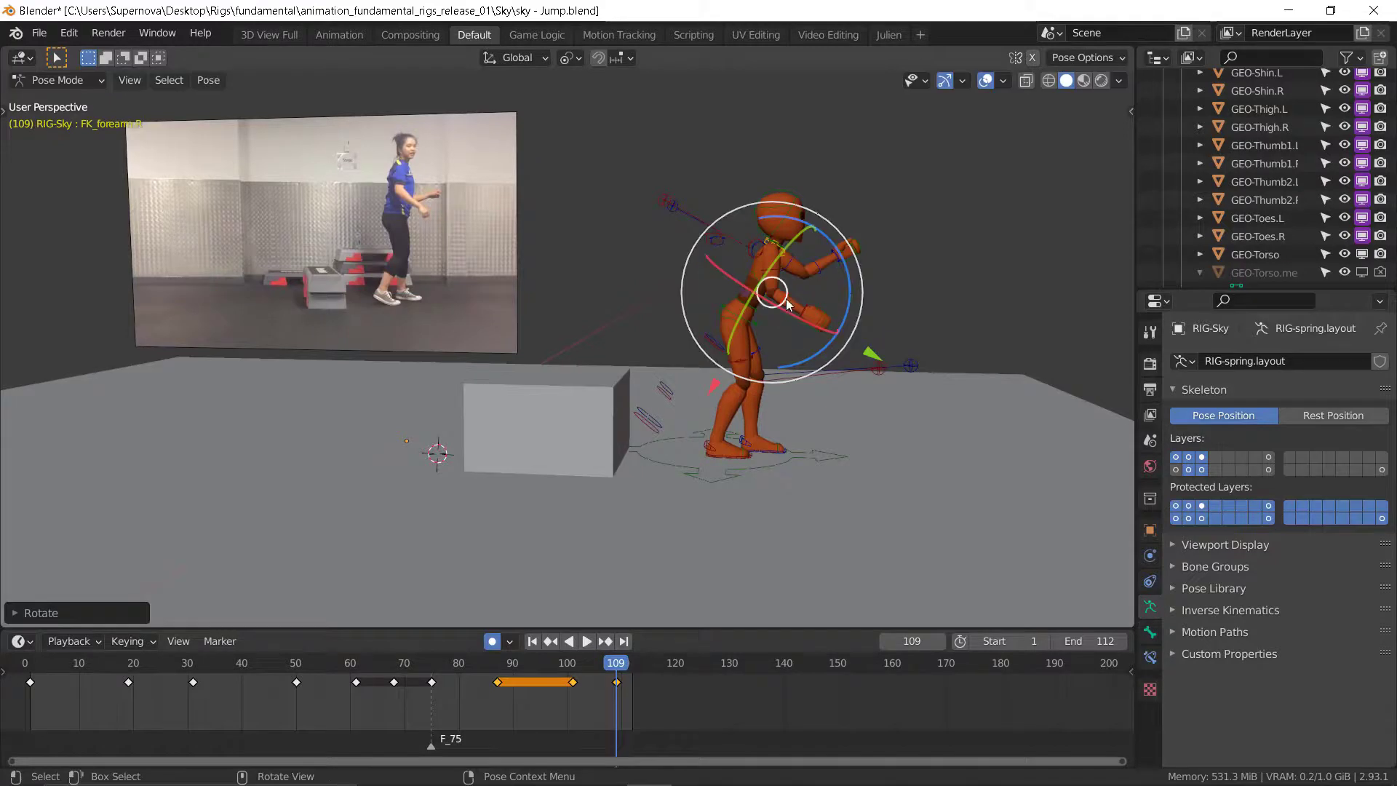
{"action": "key", "text": "Down"}
{"action": "key", "text": "Up"}
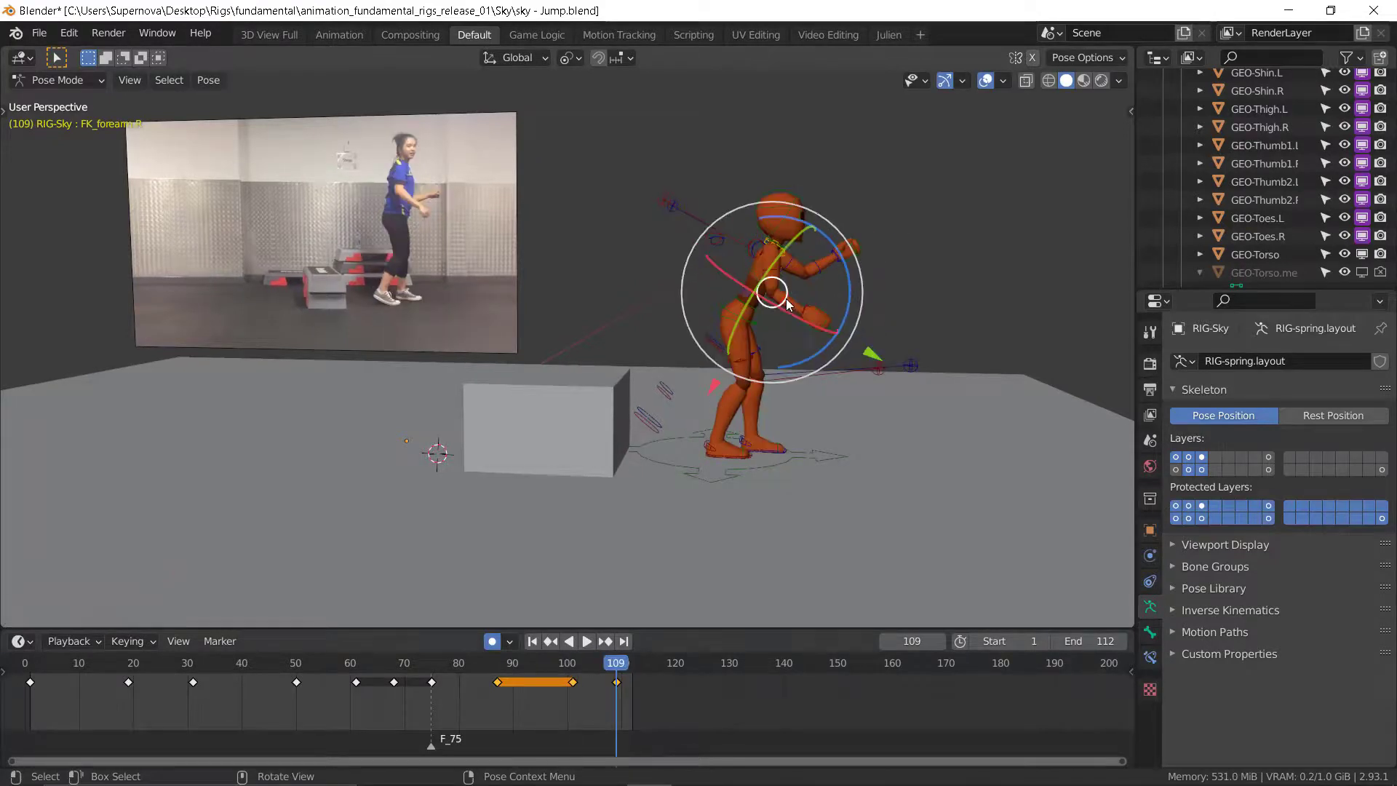
{"action": "key", "text": "Down"}
{"action": "key", "text": "Down"}
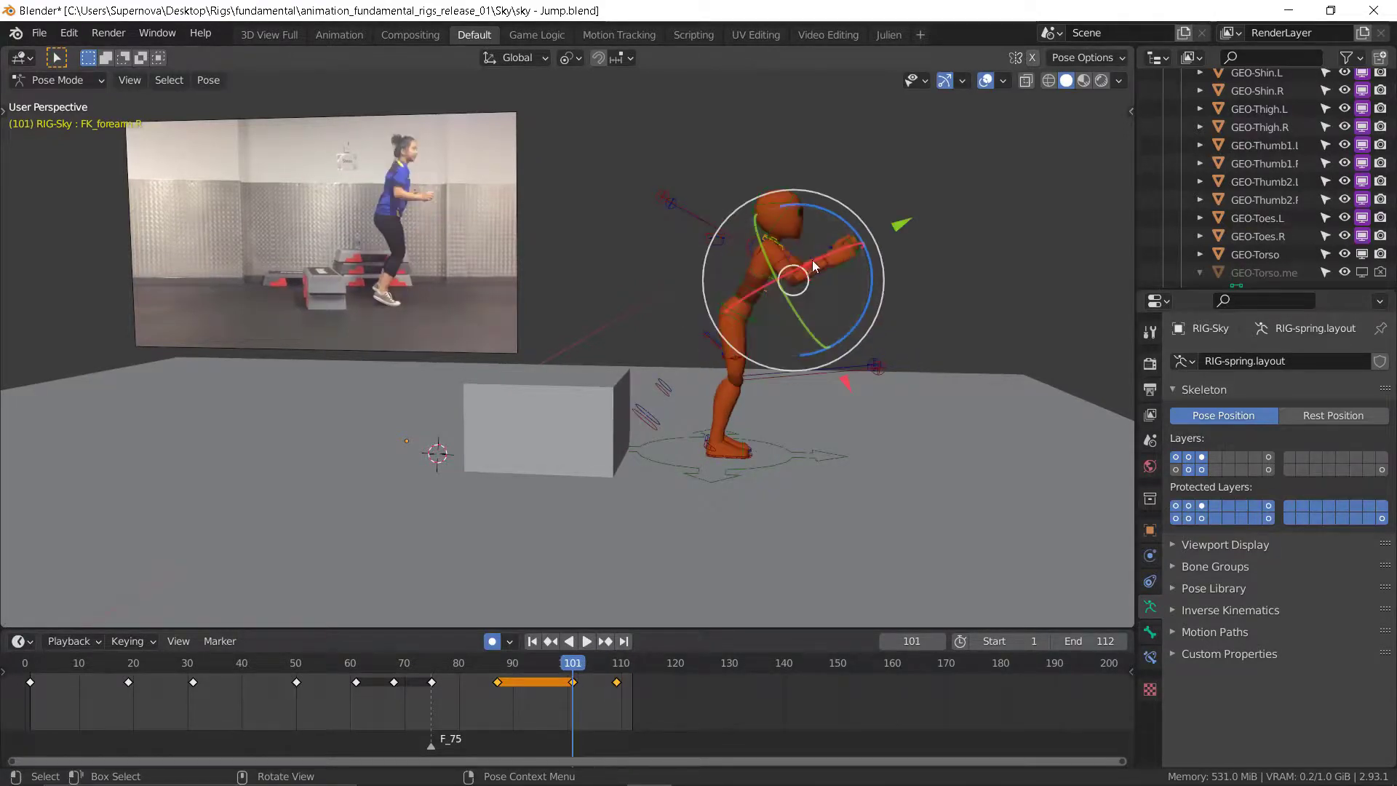
{"action": "key", "text": "Up"}
- Rotate the left upper arm down at frame 101 and check the pose from both sides
{"action": "left_click", "coordinate": [799, 258]}
{"action": "middle_click_drag", "start_coordinate": [822, 260], "coordinate": [791, 289]}
{"action": "left_click", "coordinate": [804, 255]}
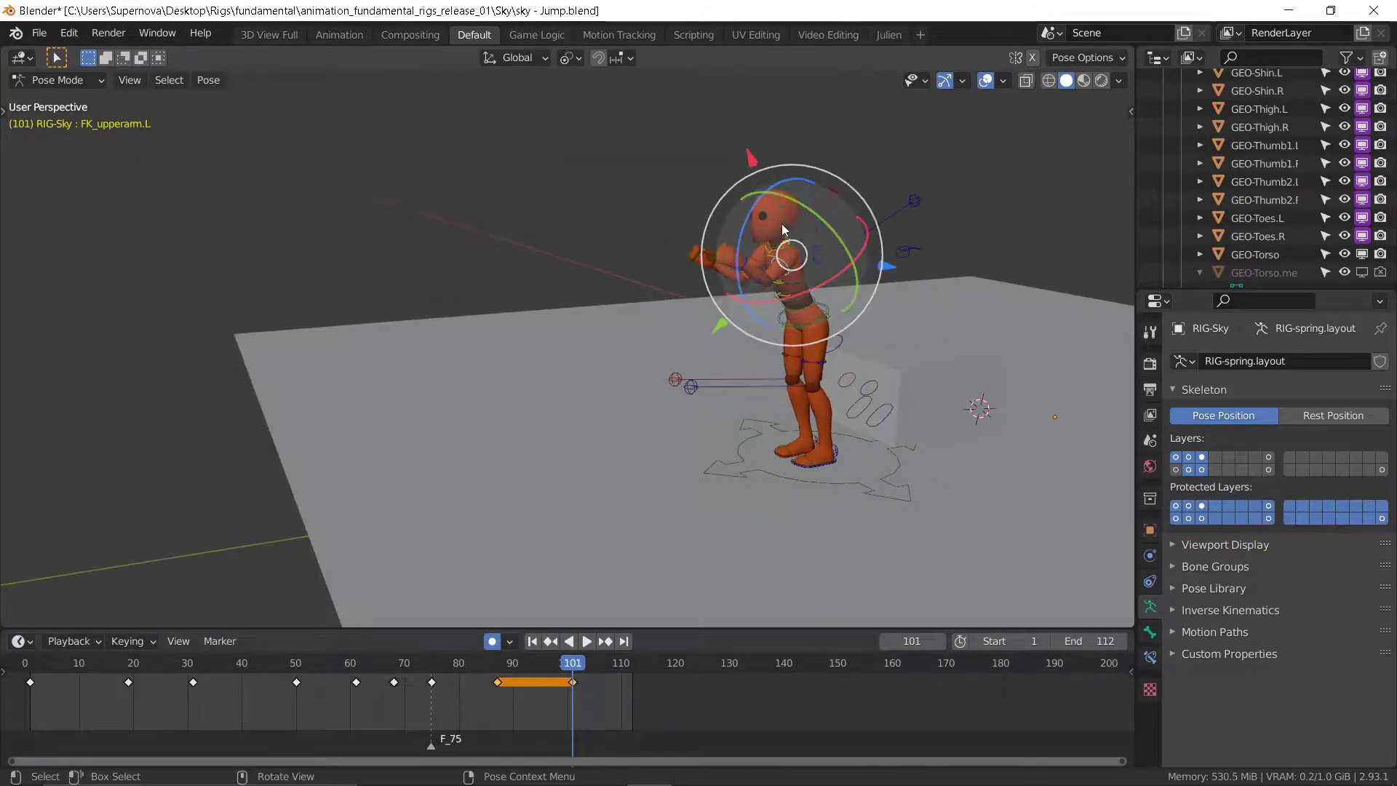
{"action": "left_click_drag", "start_coordinate": [770, 237], "coordinate": [789, 267]}
{"action": "middle_click_drag", "start_coordinate": [790, 267], "coordinate": [797, 303]}
{"action": "key", "text": "Down"}
{"action": "key", "text": "Up"}
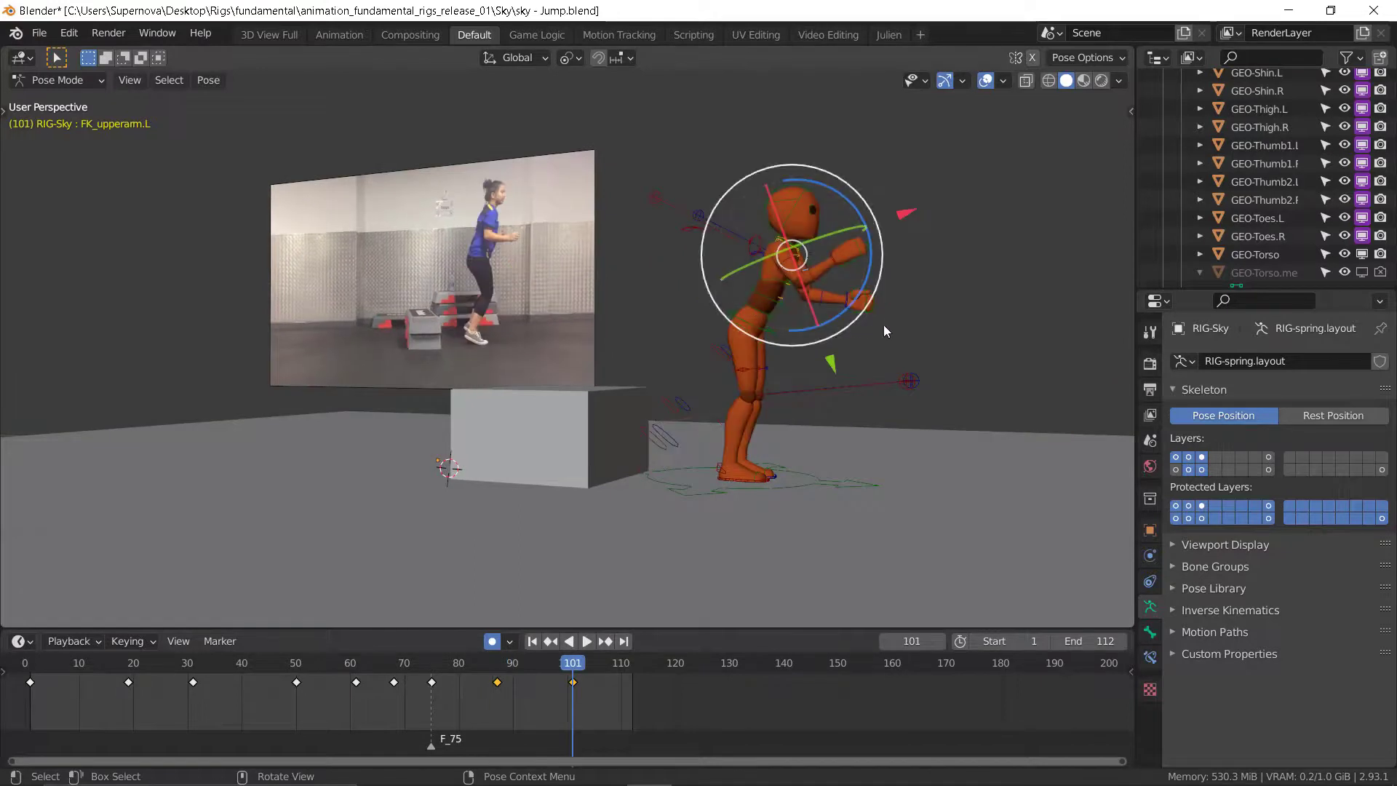
- Insert a Location, Rotation & Scale keyframe for all controls at frame 109 and adjust the left forearm's rotation
{"action": "key", "text": "Up"}
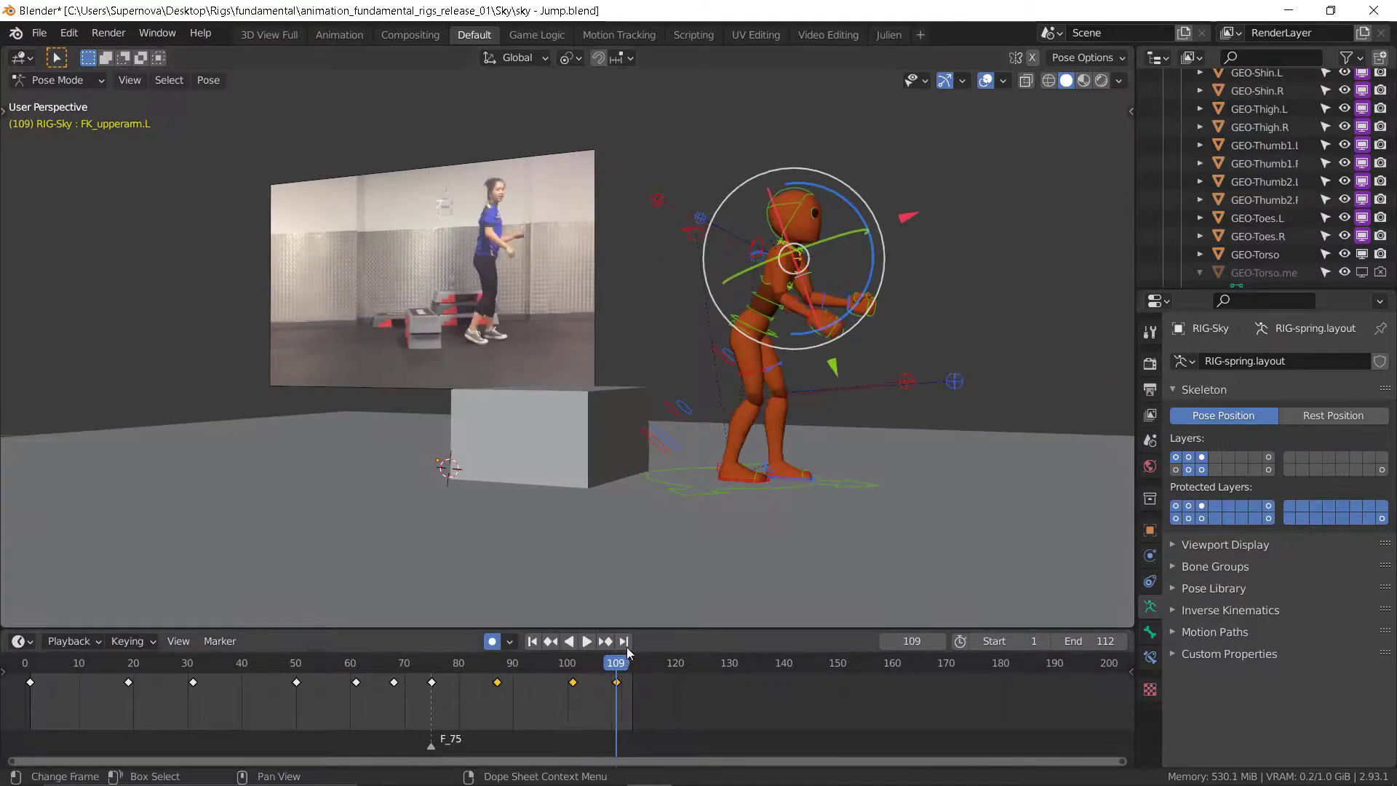
{"action": "key", "text": "i"}
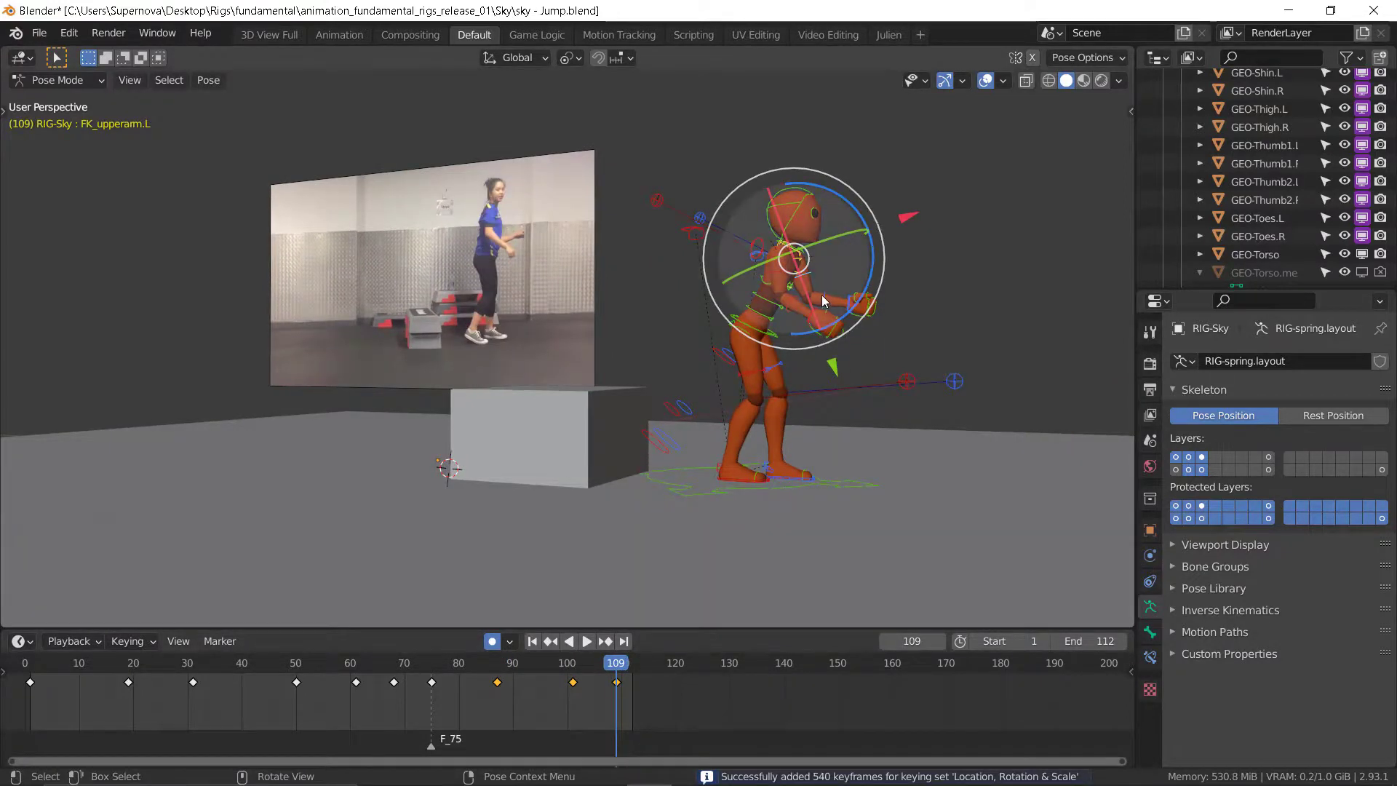
{"action": "middle_click_drag", "start_coordinate": [807, 297], "coordinate": [844, 297]}
{"action": "left_click_drag", "start_coordinate": [865, 295], "coordinate": [863, 341]}
{"action": "left_click", "coordinate": [848, 292]}
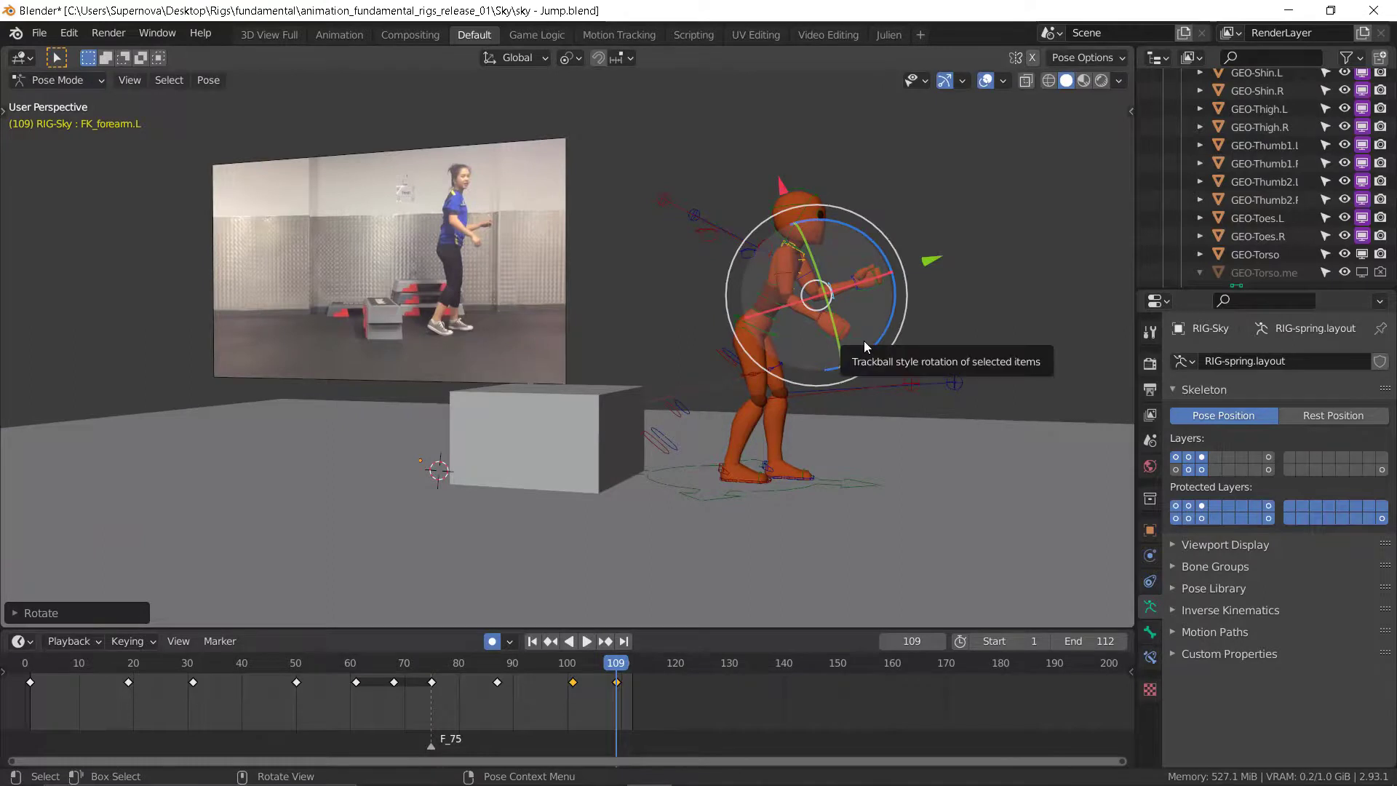
- Flip back through all keyframes to frame 1 and forward to frame 75 to review the jump against the reference
{"action": "key", "text": "Down"}
{"action": "key", "text": "Down"}
{"action": "key", "text": "Down"}
{"action": "key", "text": "Down"}
{"action": "key", "text": "Down"}
{"action": "scroll", "coordinate": [815, 366], "scroll_direction": "down", "scroll_amount": 6}
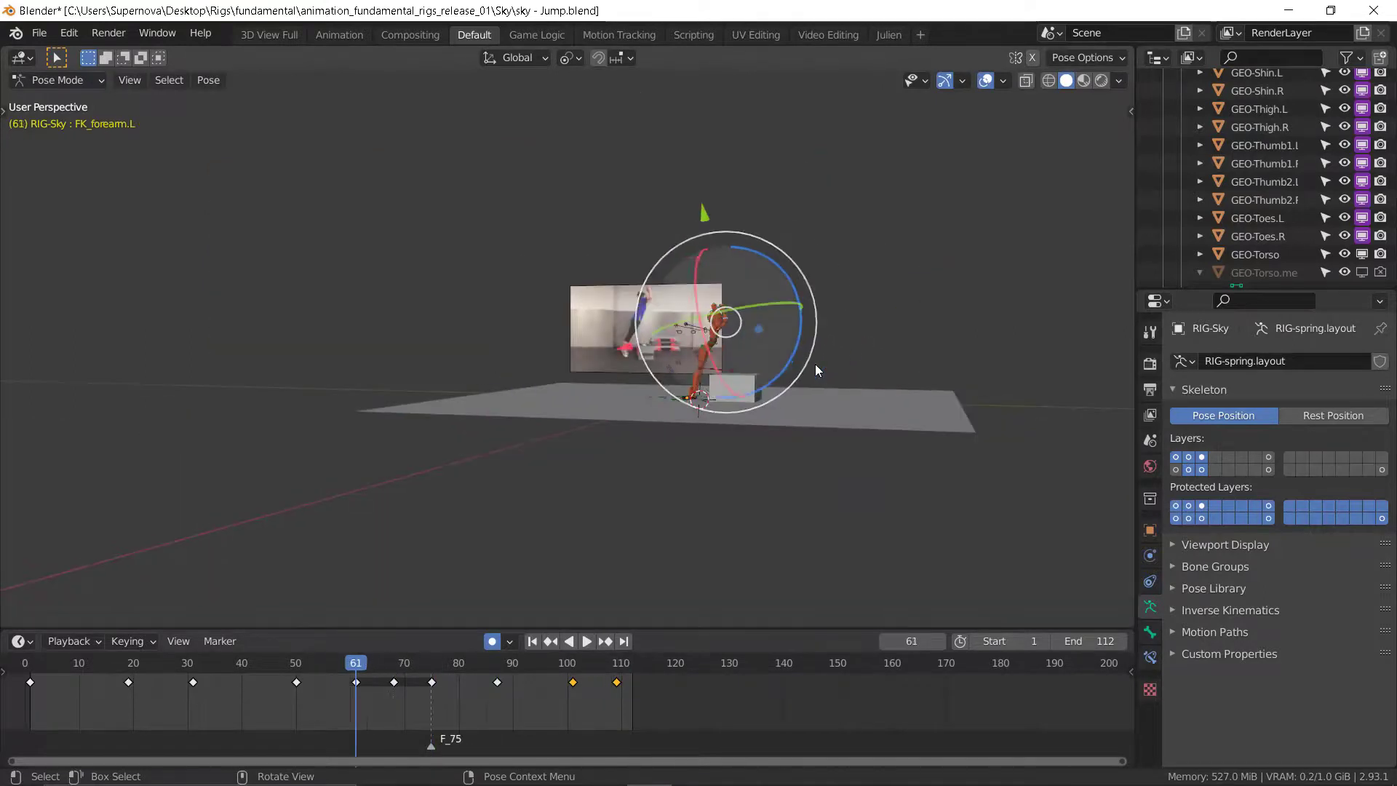
{"action": "key", "text": "Down"}
{"action": "key", "text": "Down"}
{"action": "key", "text": "Up"}
{"action": "key", "text": "Up"}
{"action": "key", "text": "Down"}
{"action": "key", "text": "Down"}
{"action": "key", "text": "Down"}
{"action": "key", "text": "Down"}
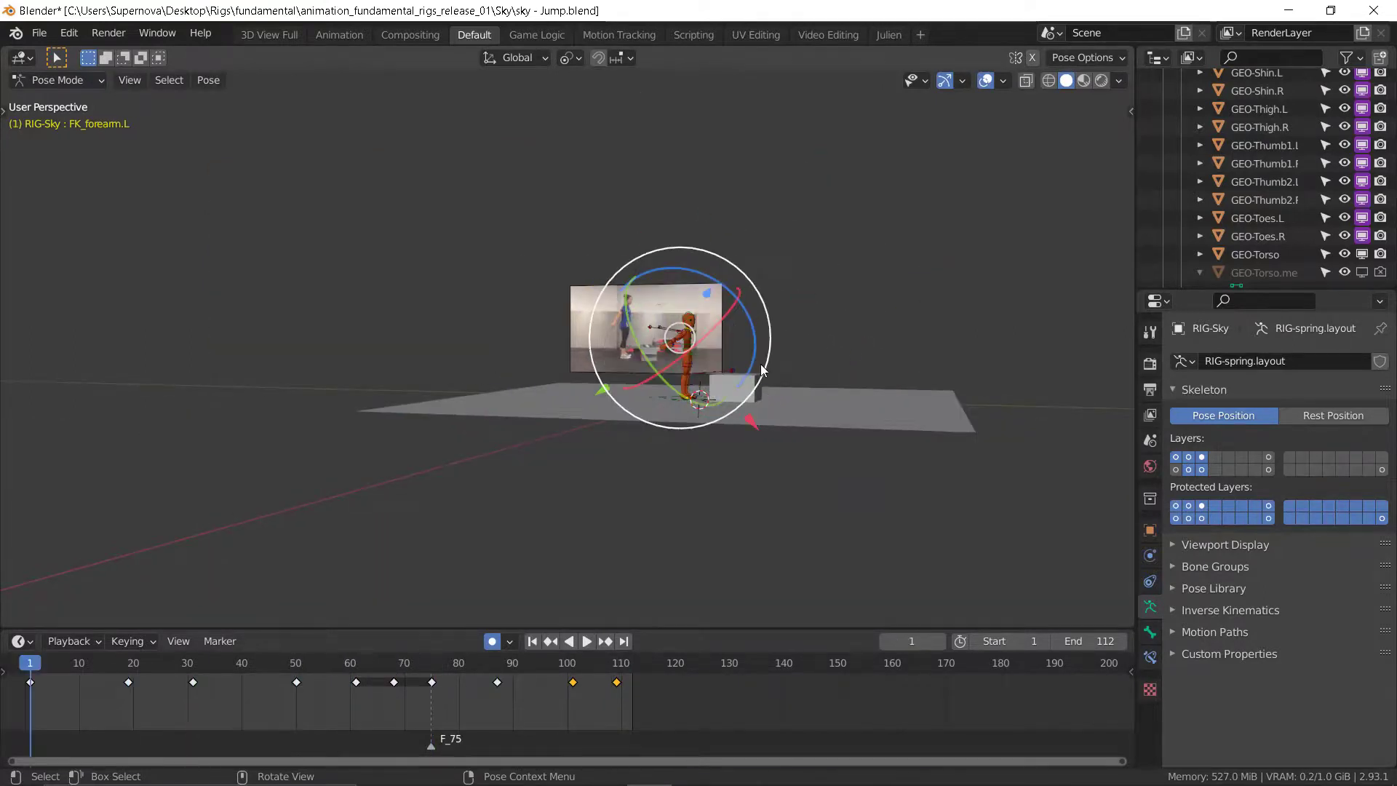
{"action": "key", "text": "Up"}
{"action": "key", "text": "Up"}
{"action": "key", "text": "Up"}
{"action": "key", "text": "Up"}
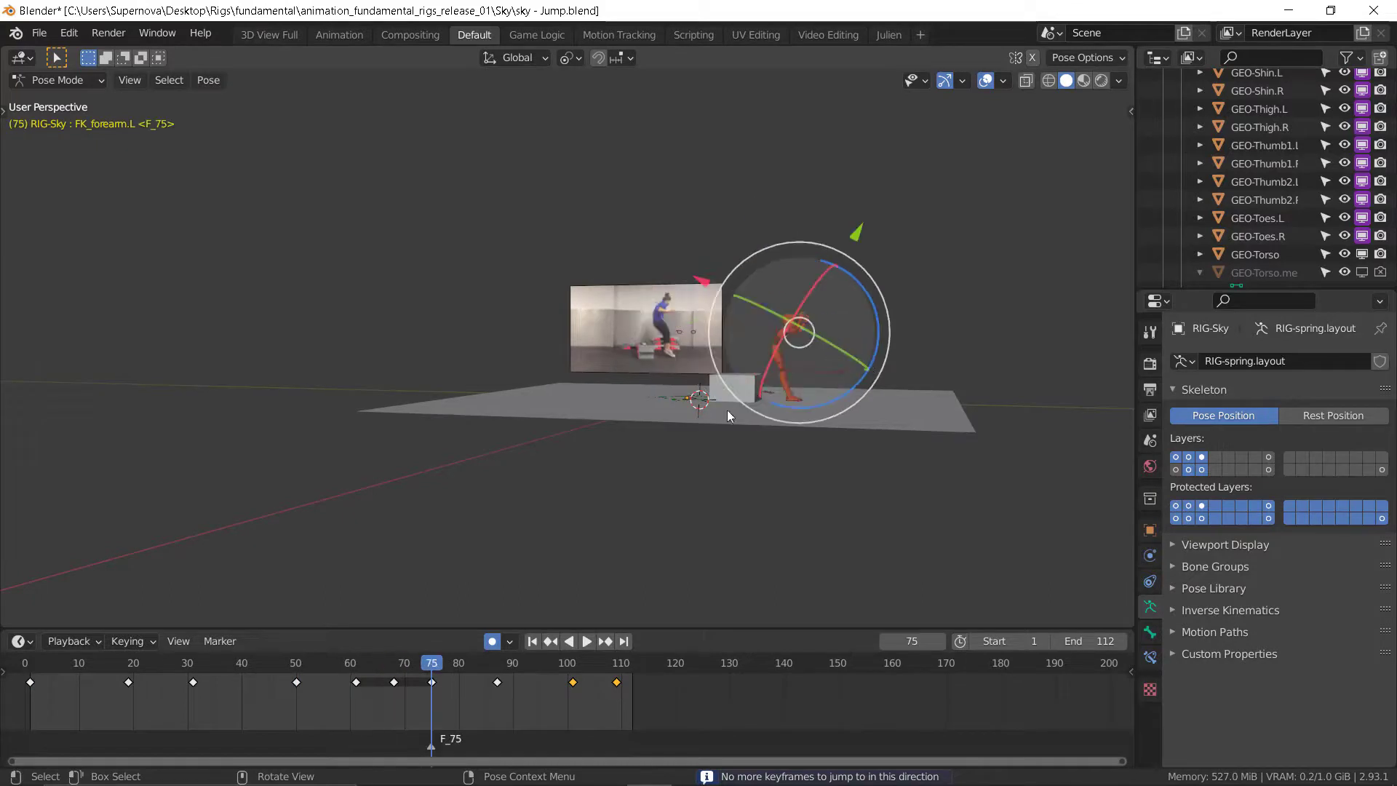
- Select all controls and all their keyframes, and set the keyframe interpolation to Constant
{"action": "right_click", "coordinate": [899, 290]}
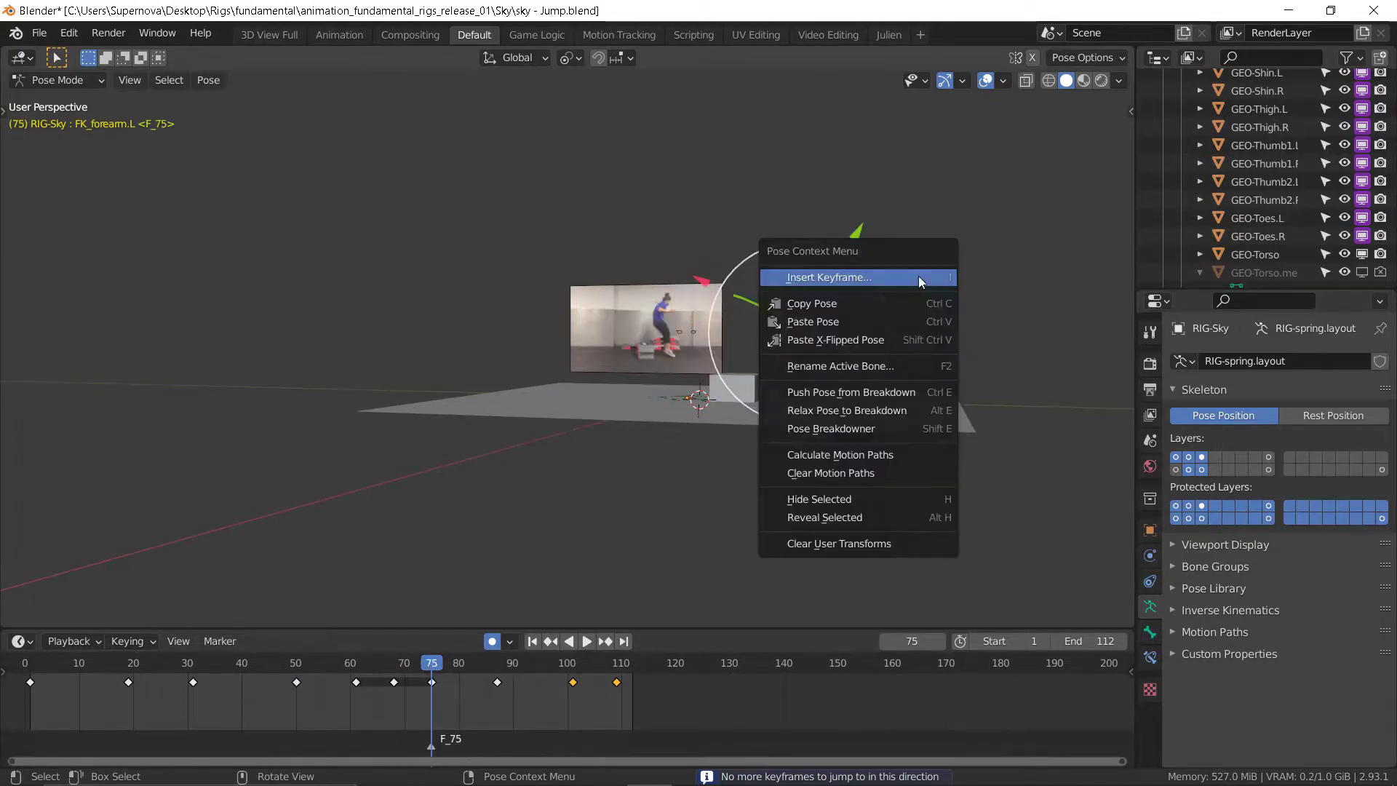
{"action": "left_click", "coordinate": [850, 472]}
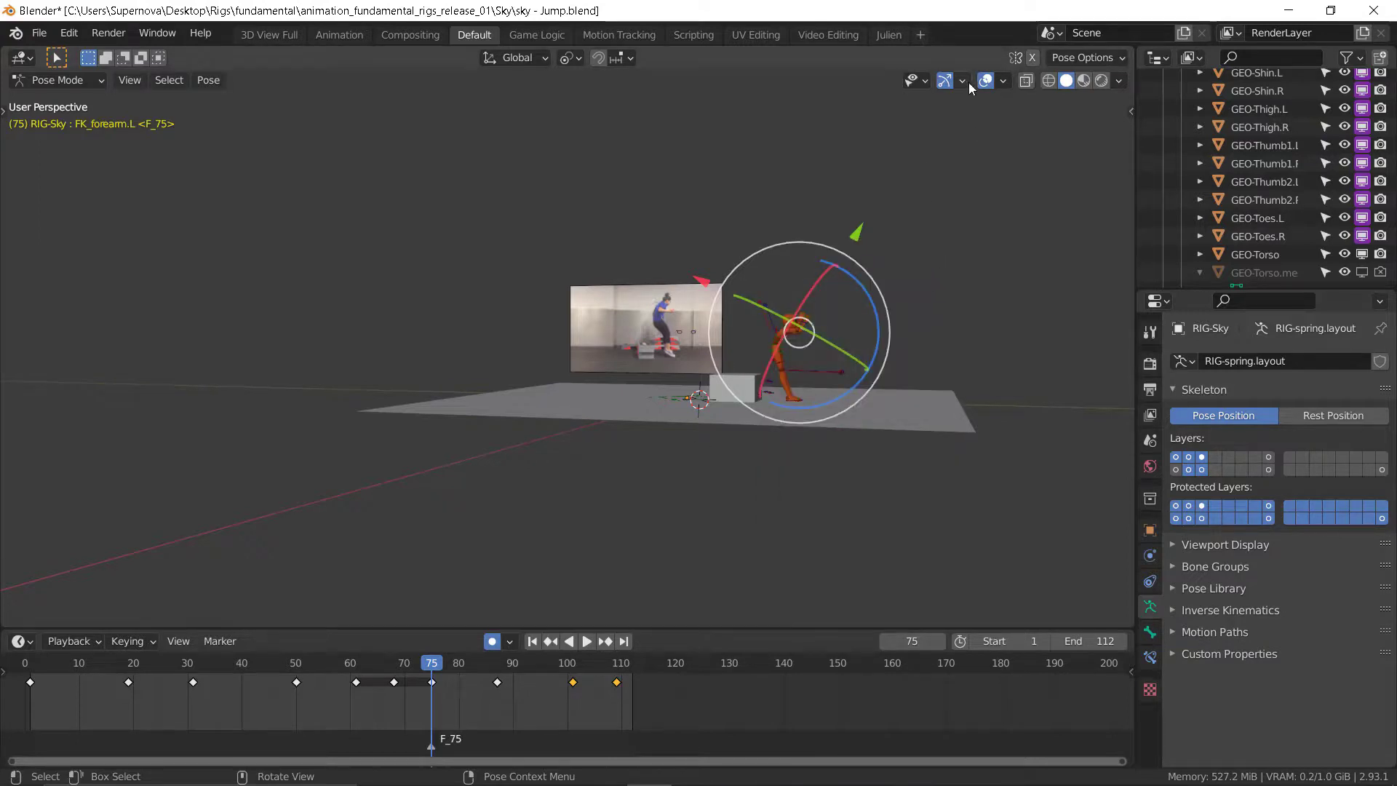
{"action": "key", "text": "a"}
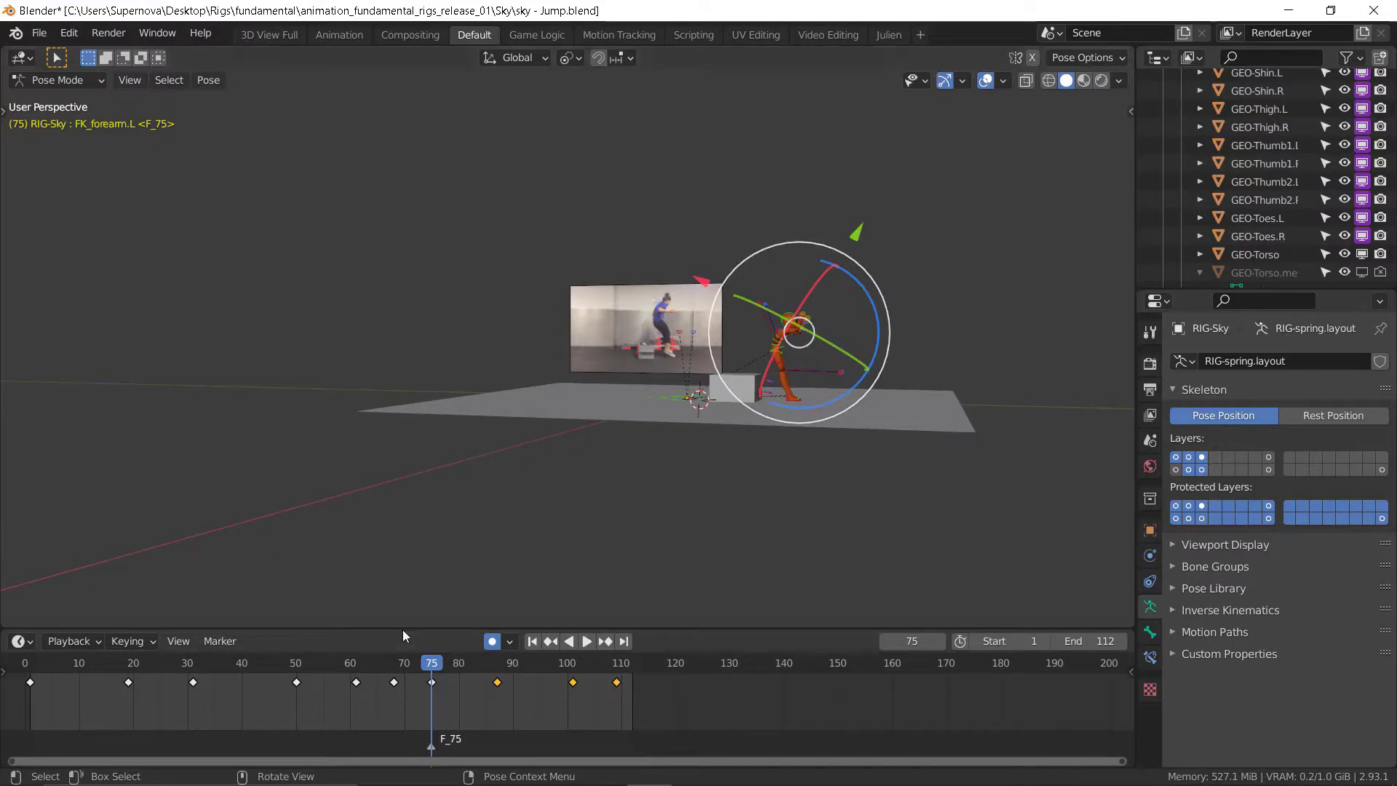
{"action": "key", "text": "t"}
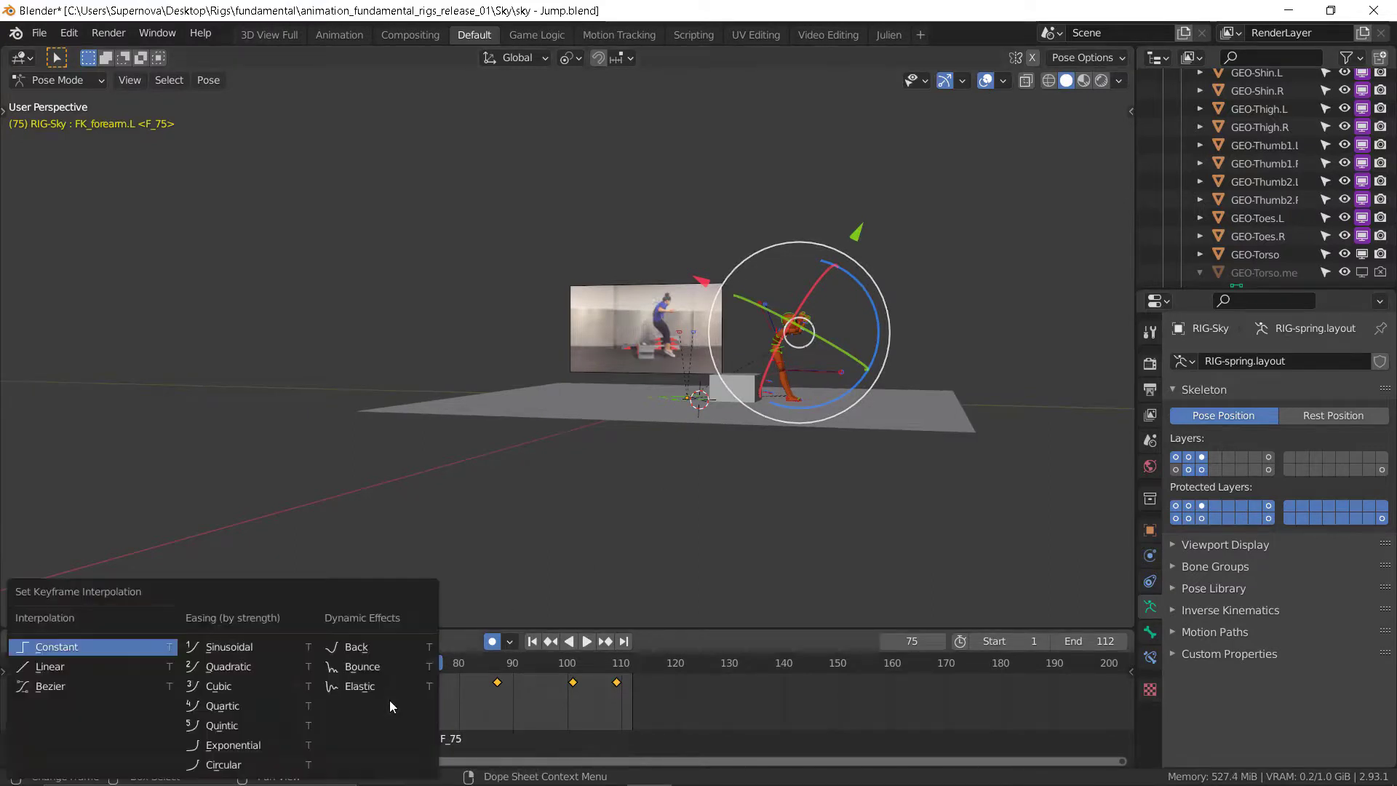
{"action": "left_click", "coordinate": [72, 646]}
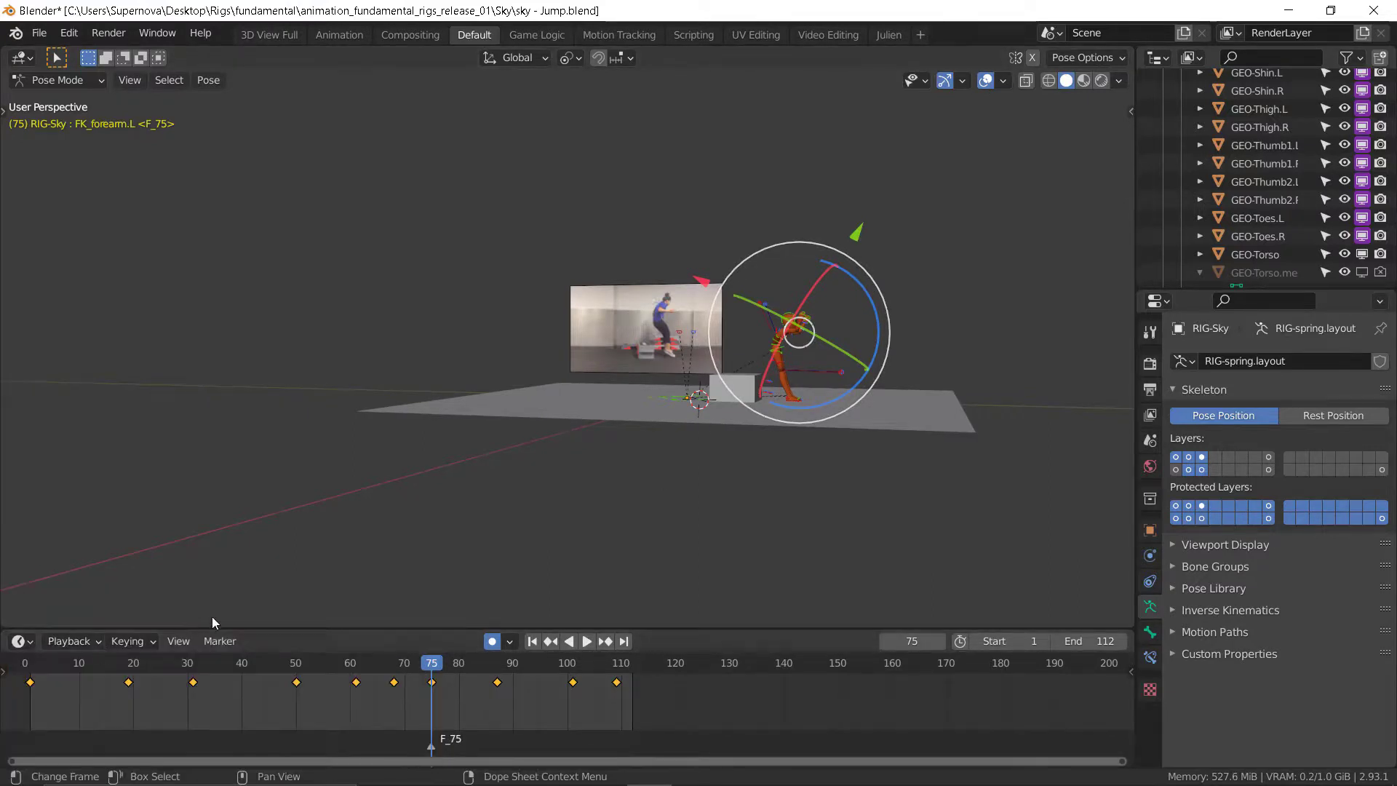
- Play the stepped jump animation from the side with overlays and gizmos hidden, stop playback and show them again
{"action": "key", "text": "space"}
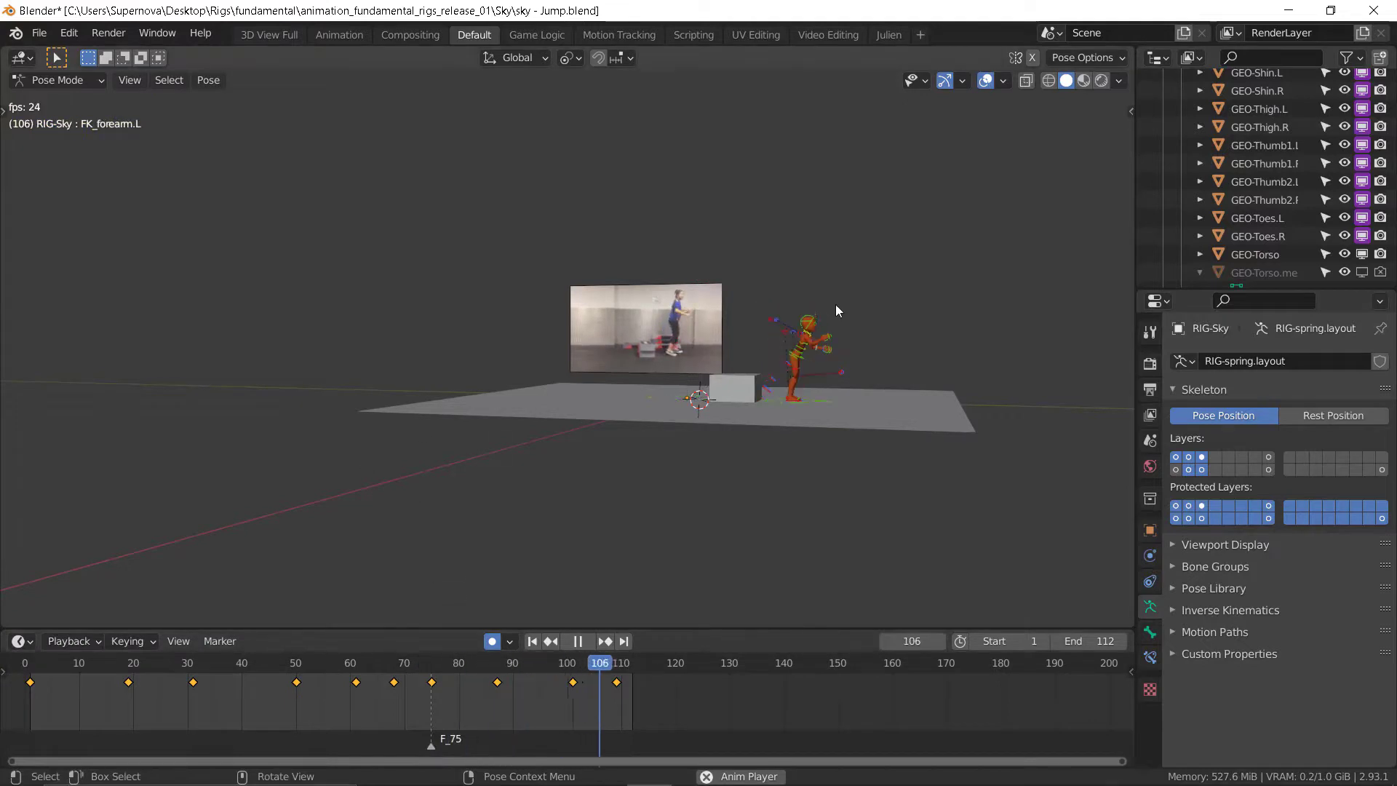
{"action": "scroll", "coordinate": [863, 347], "scroll_direction": "up", "scroll_amount": 6}
{"action": "scroll", "coordinate": [854, 328], "scroll_direction": "down", "scroll_amount": 3}
{"action": "key", "text": "KP_3"}
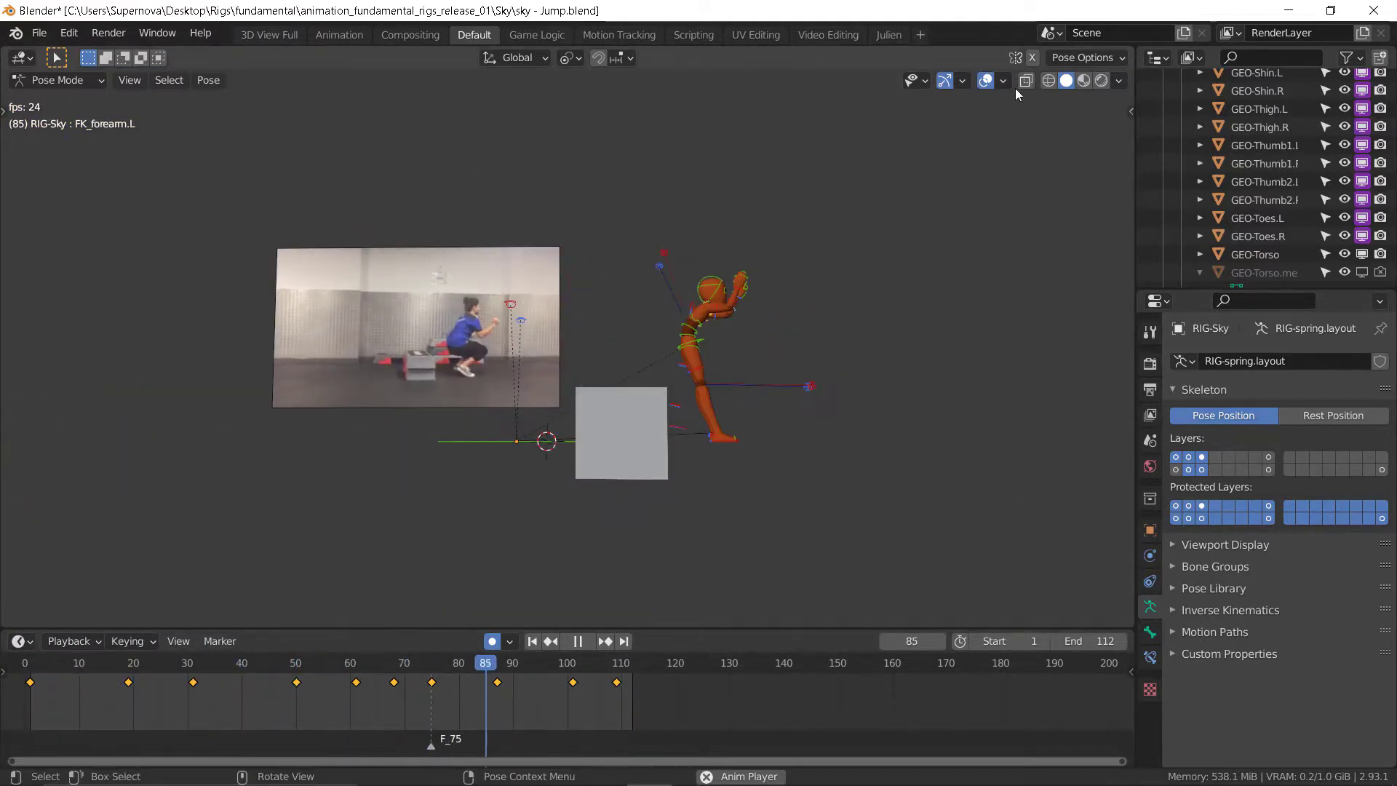
{"action": "left_click", "coordinate": [985, 80]}
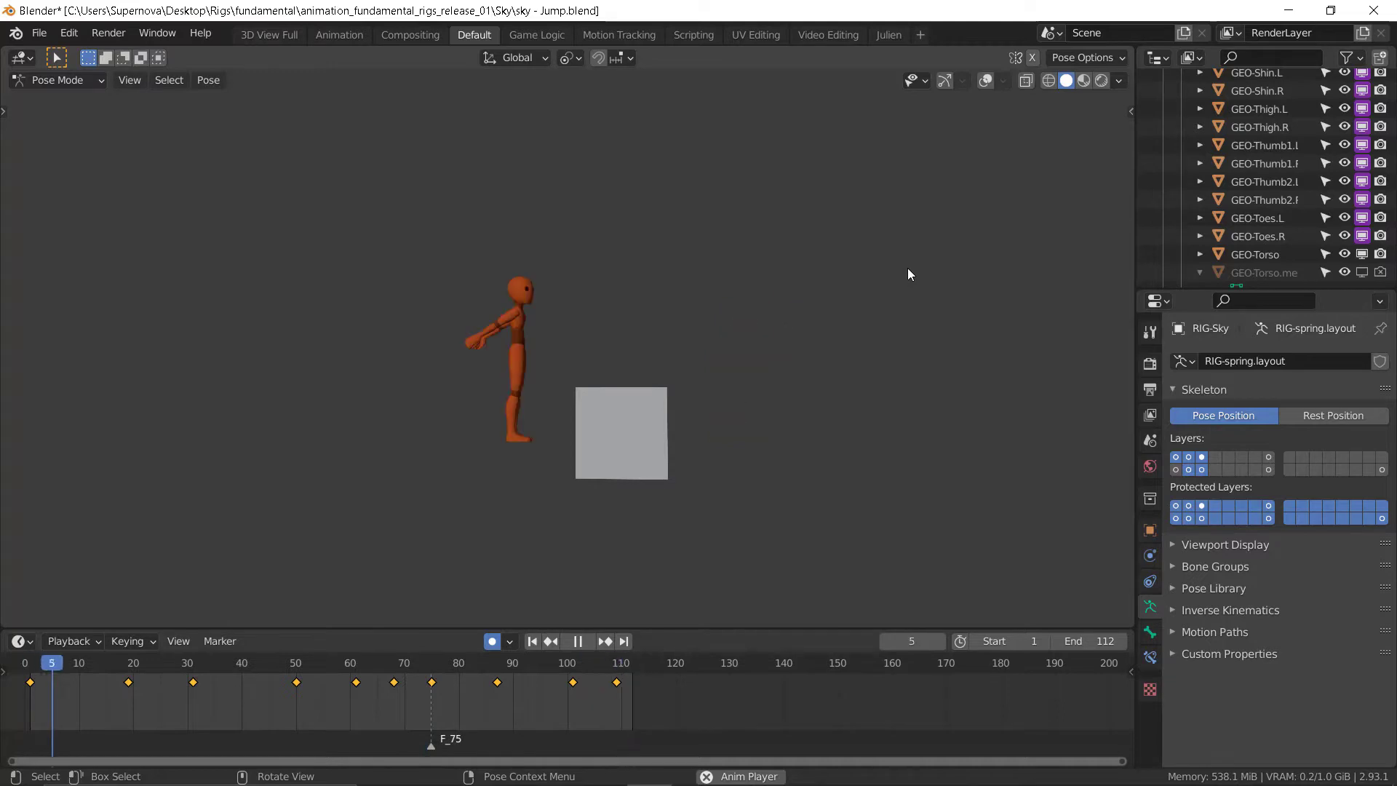
{"action": "key", "text": "space"}
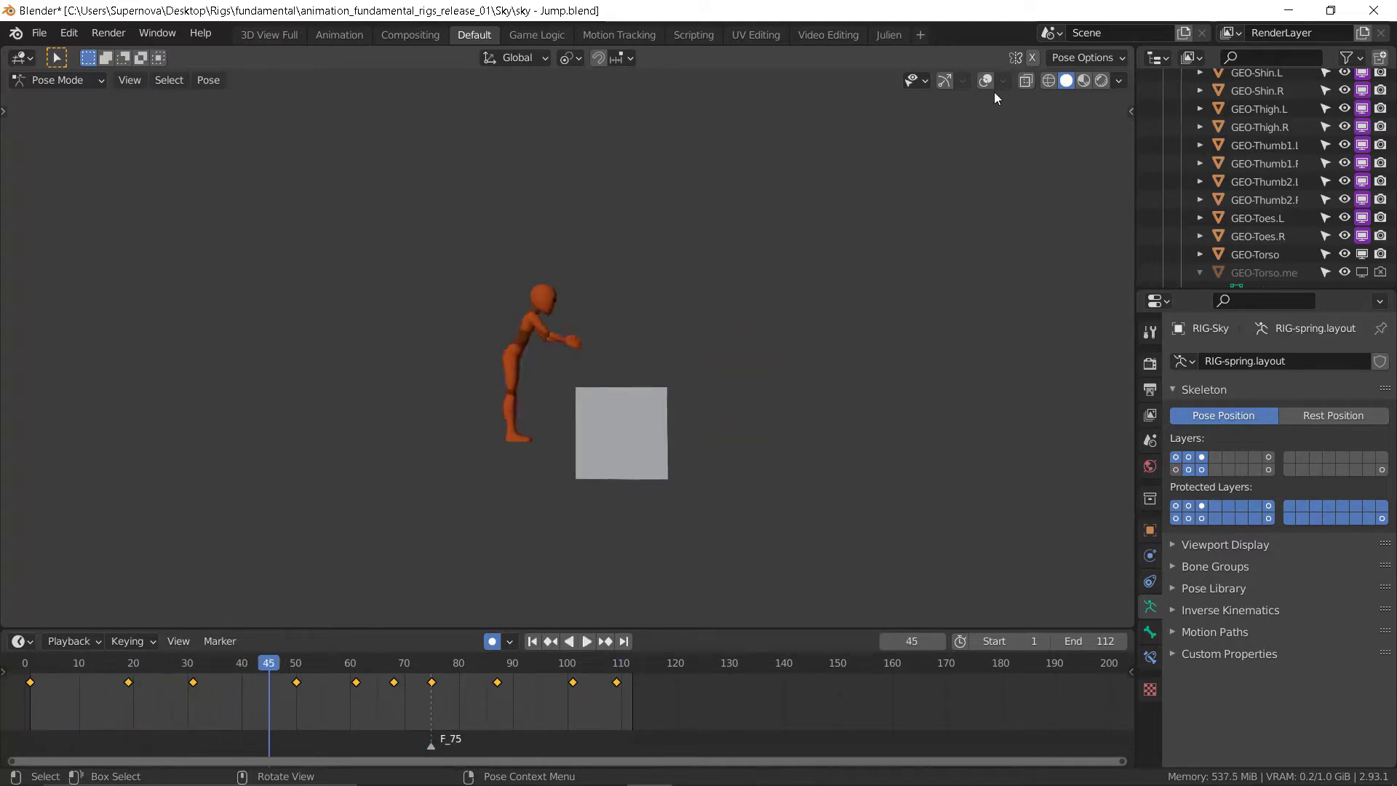
{"action": "left_click", "coordinate": [985, 80]}
{"action": "left_click", "coordinate": [944, 80]}
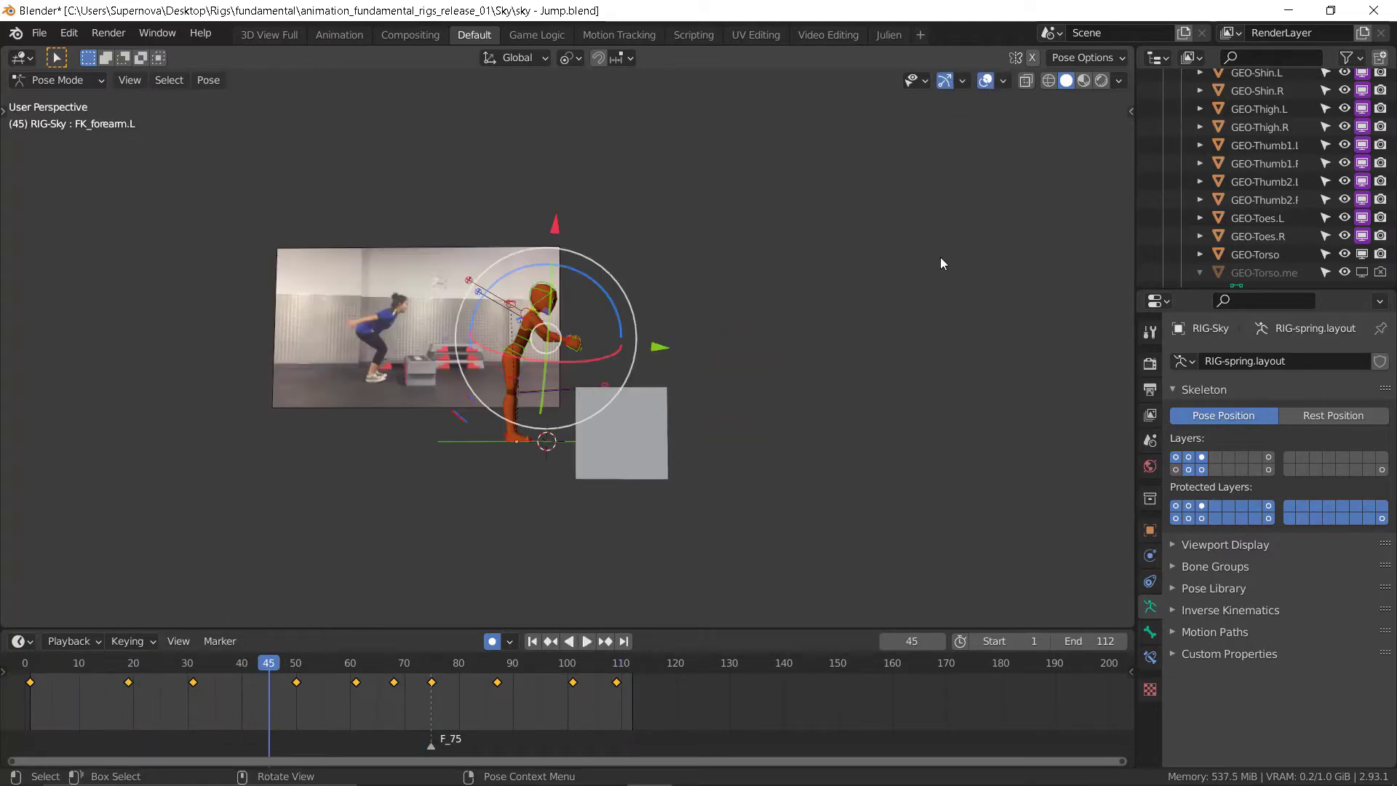